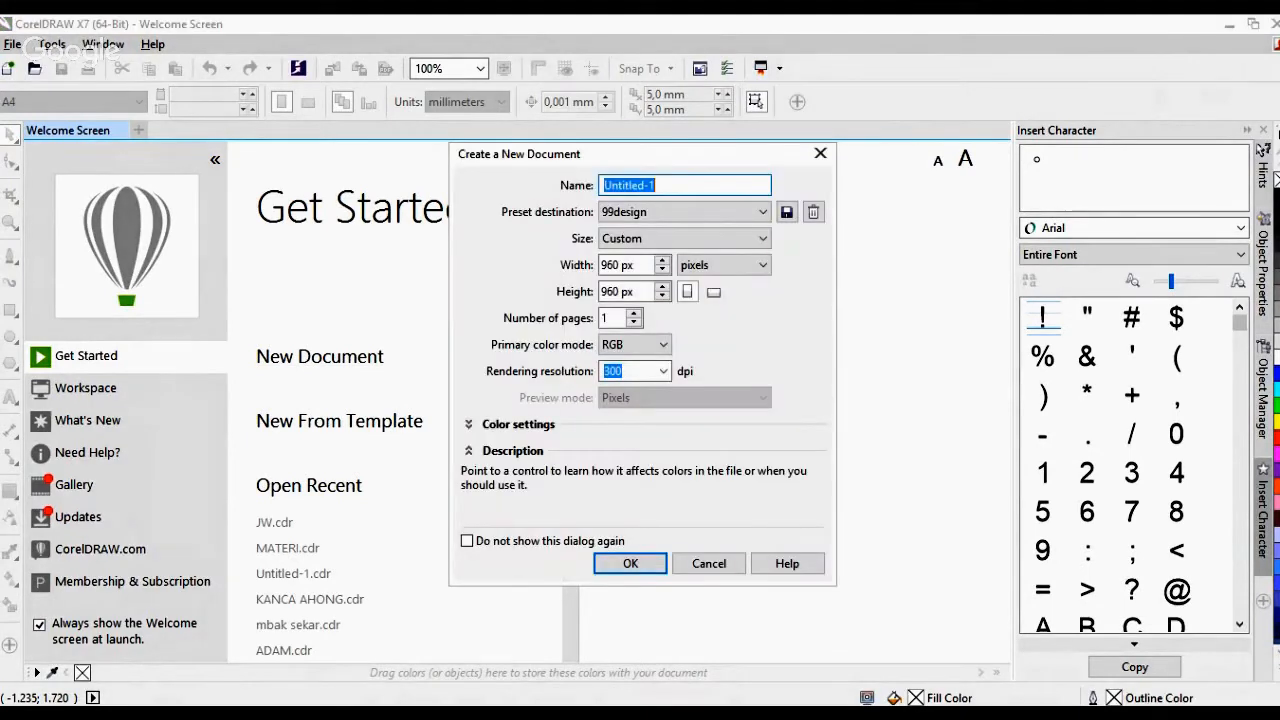
key("Tab")
key("alt+Down")
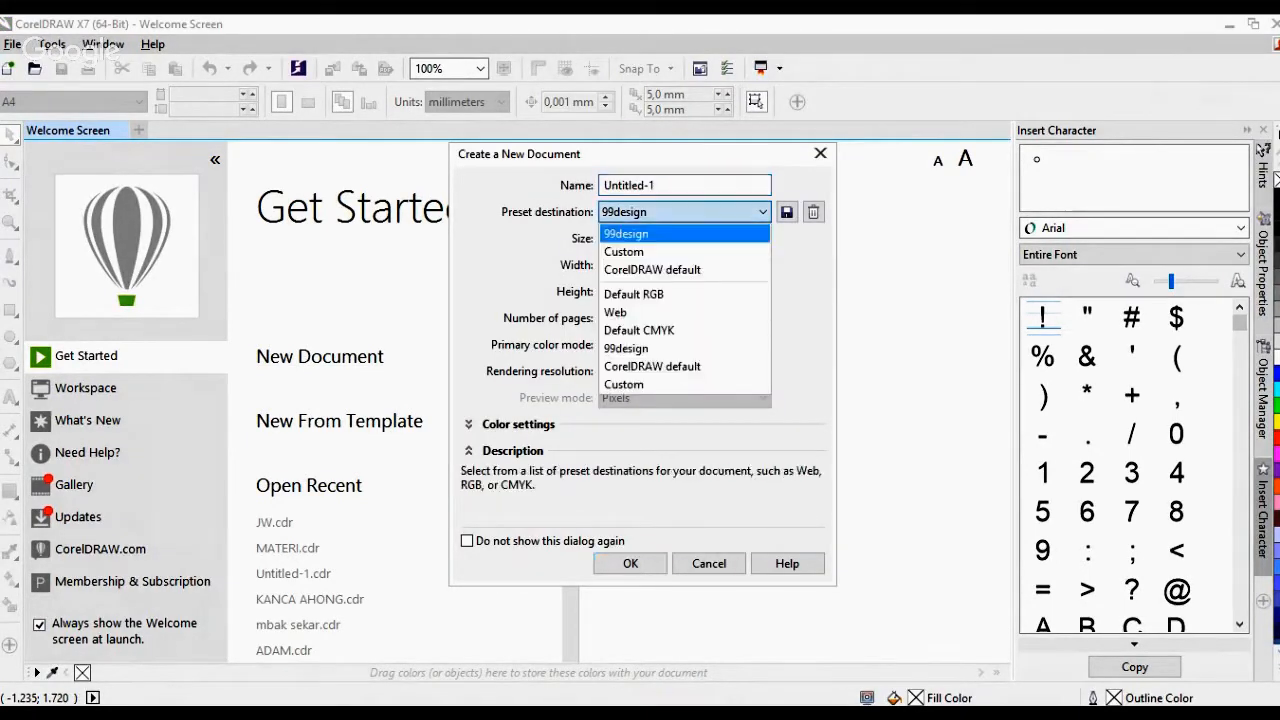
key("Down")
key("Down")
key("Return")
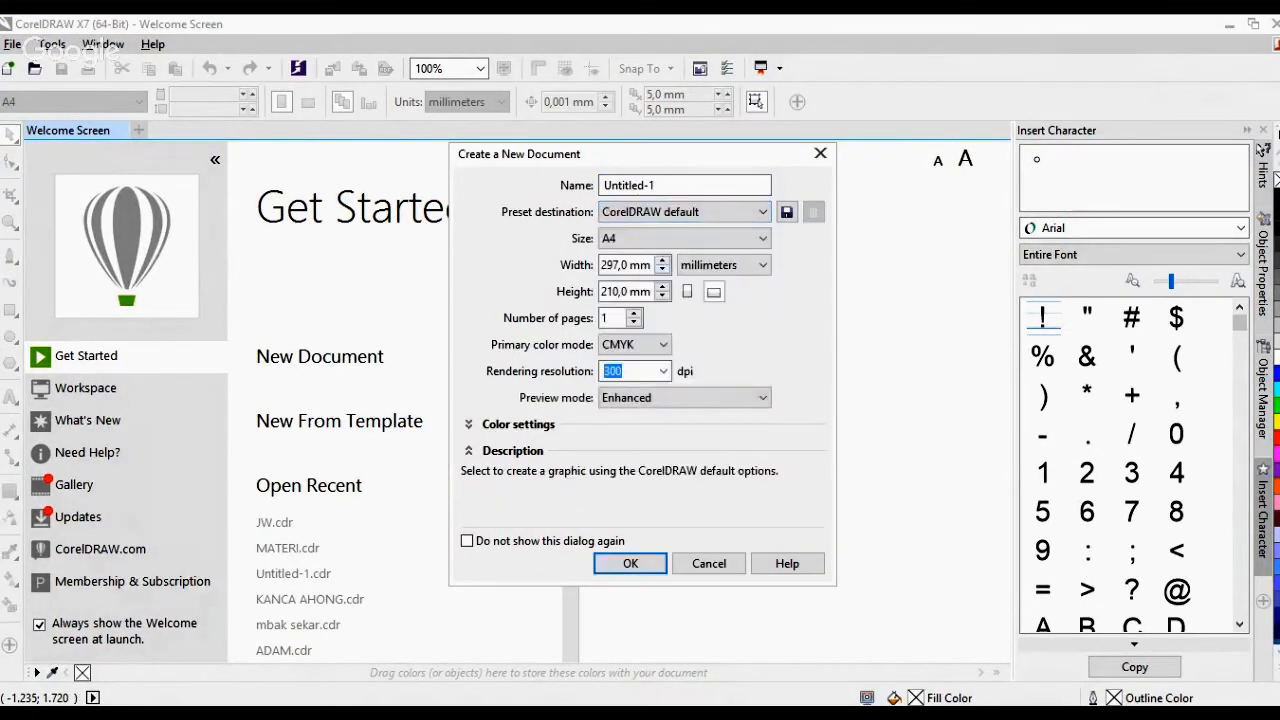
key("shift+Tab")
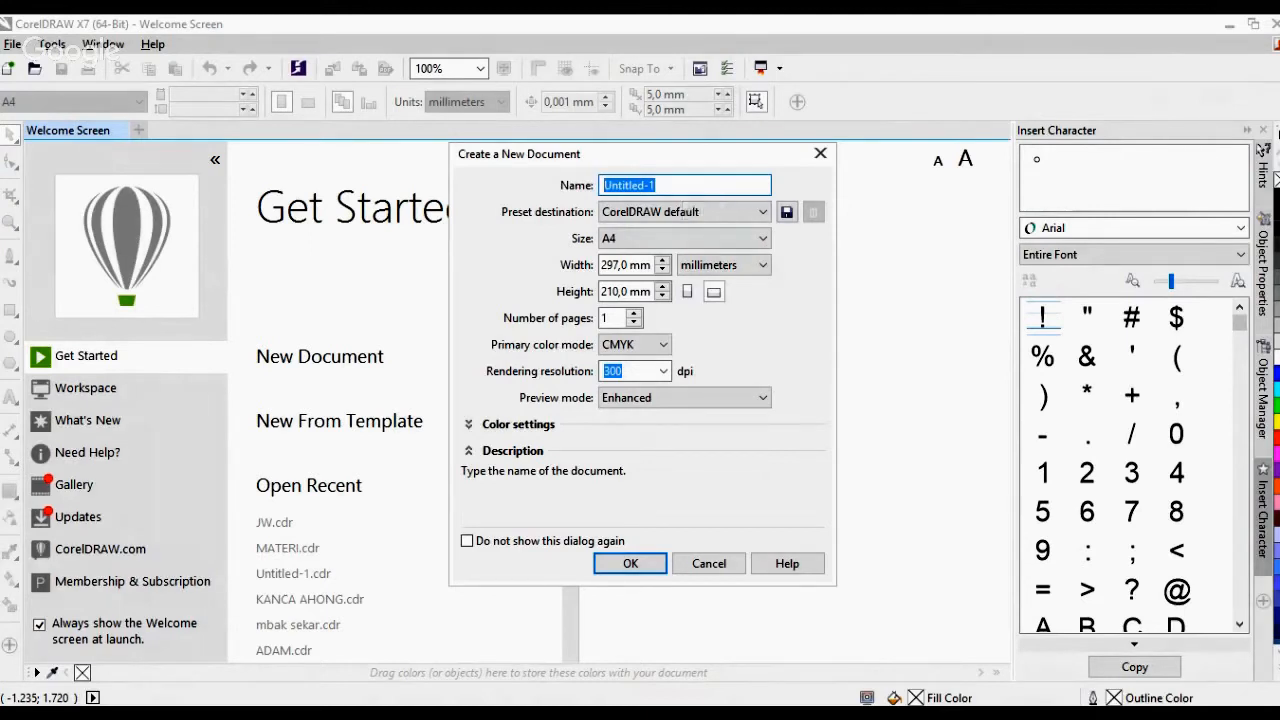
left_click(820, 153)
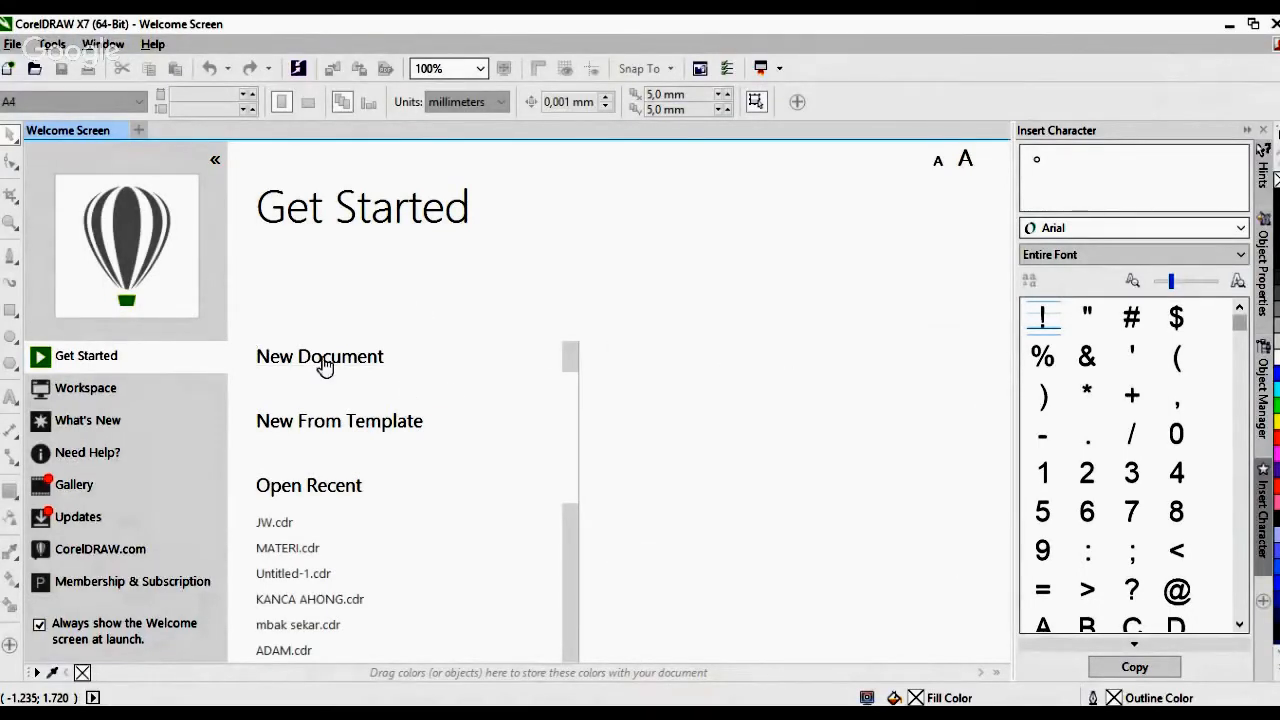
Set up a new document named "Tutorial Logo" with the CorelDRAW default preset, A4 size and portrait orientation
left_click(326, 360)
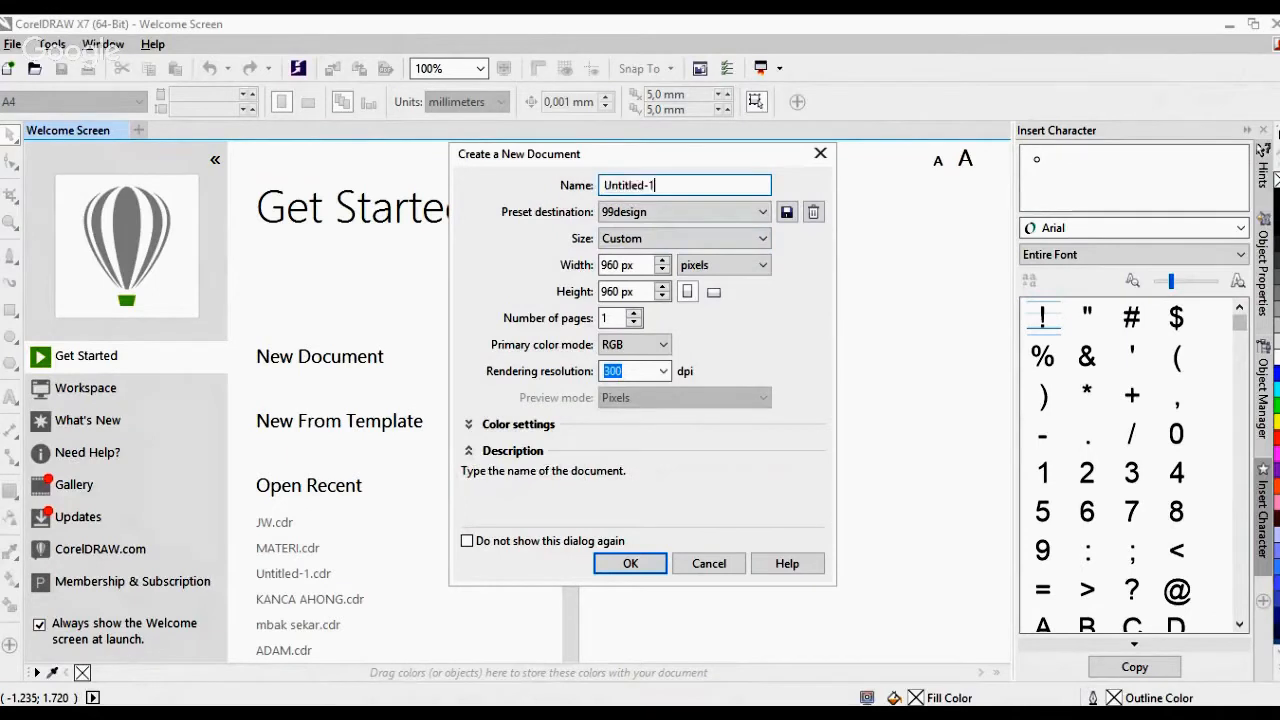
type("Tutorial Logo")
left_click(684, 212)
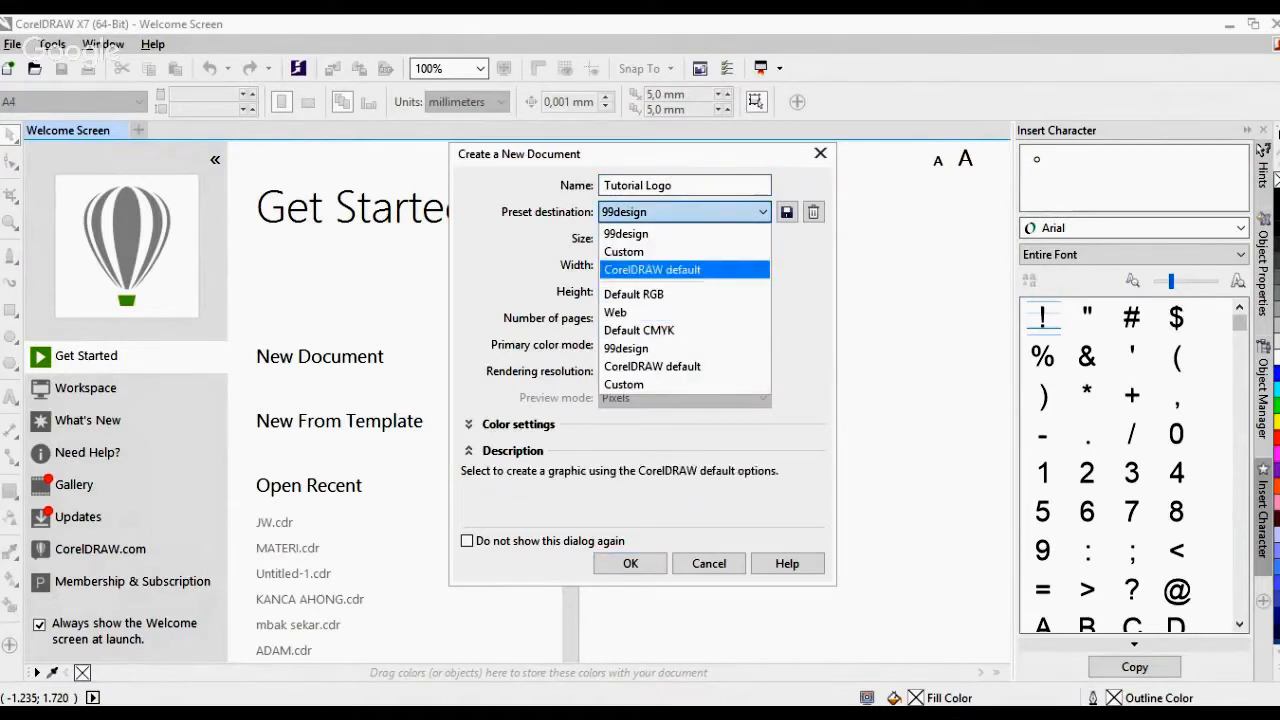
left_click(652, 270)
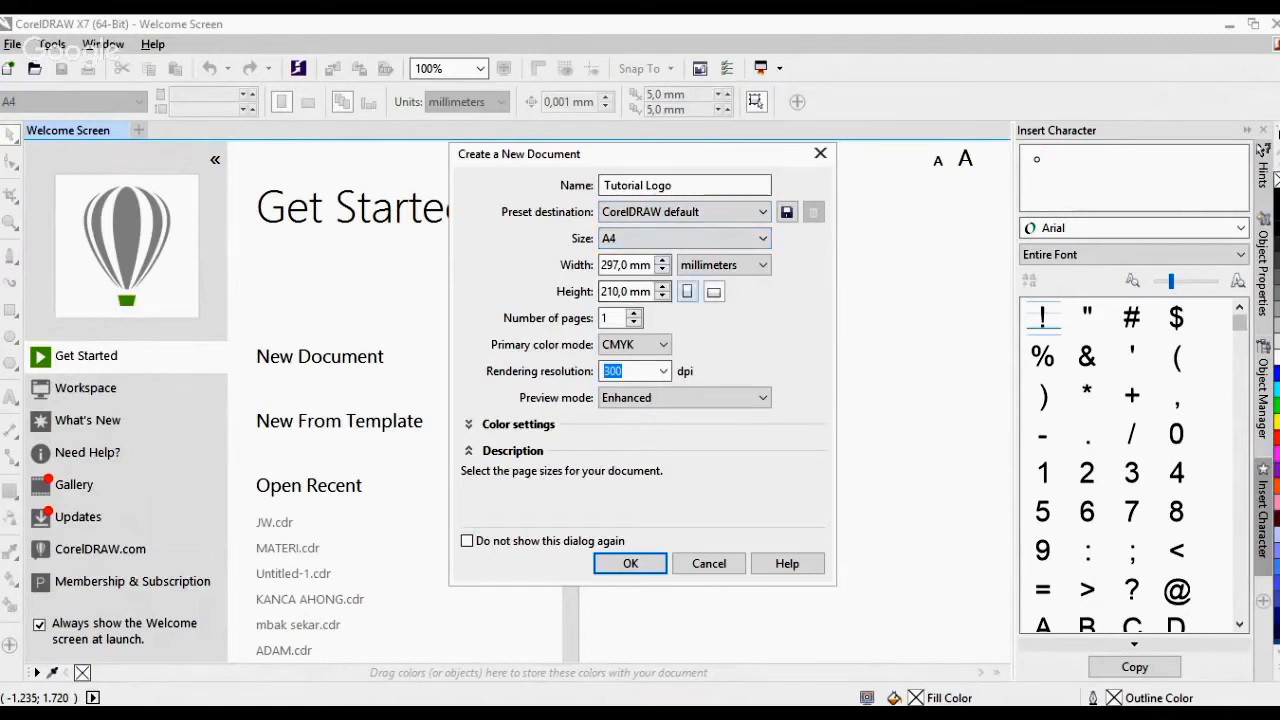
left_click(687, 291)
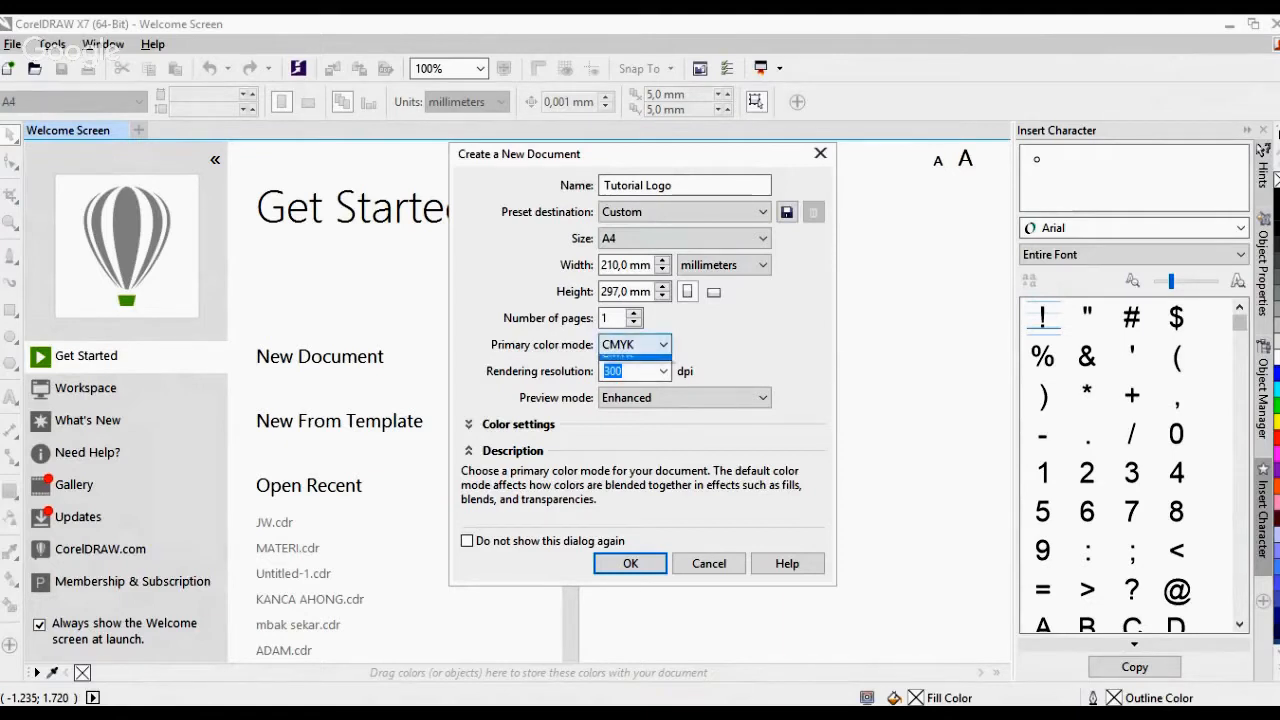
Keep CMYK as the primary color mode and create the document
left_click(635, 344)
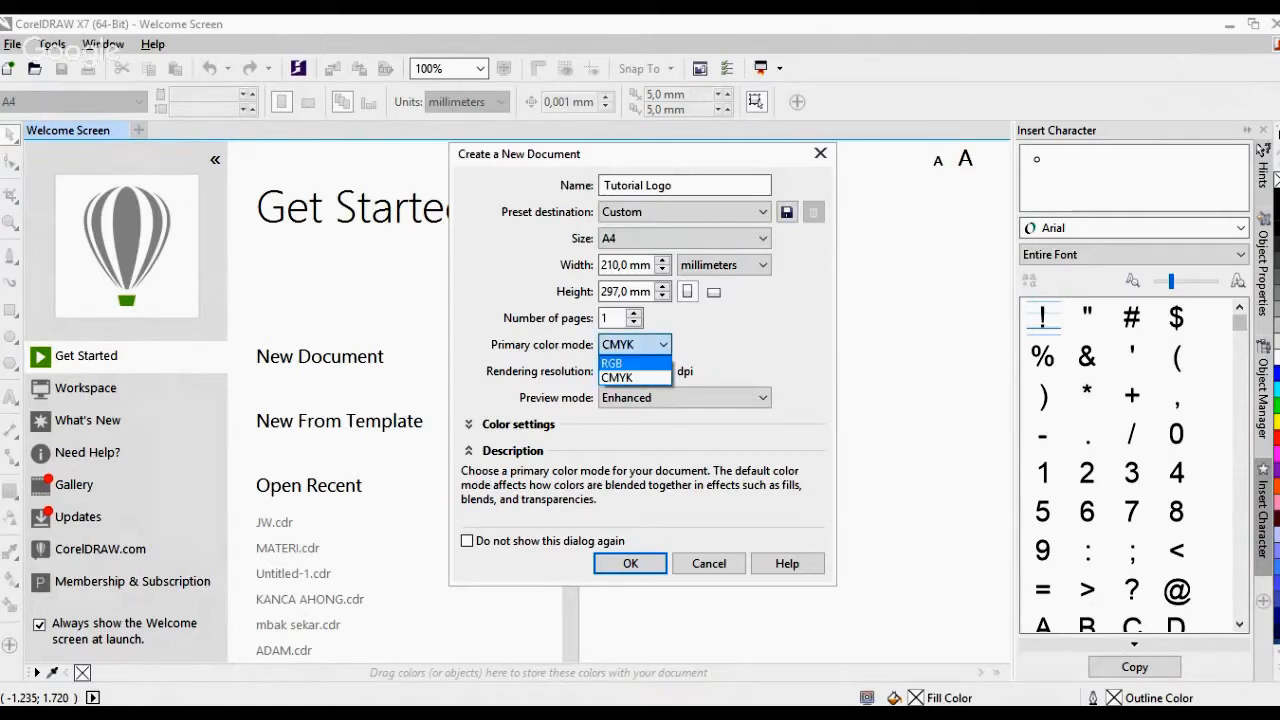
left_click(635, 345)
left_click(635, 345)
left_click(635, 345)
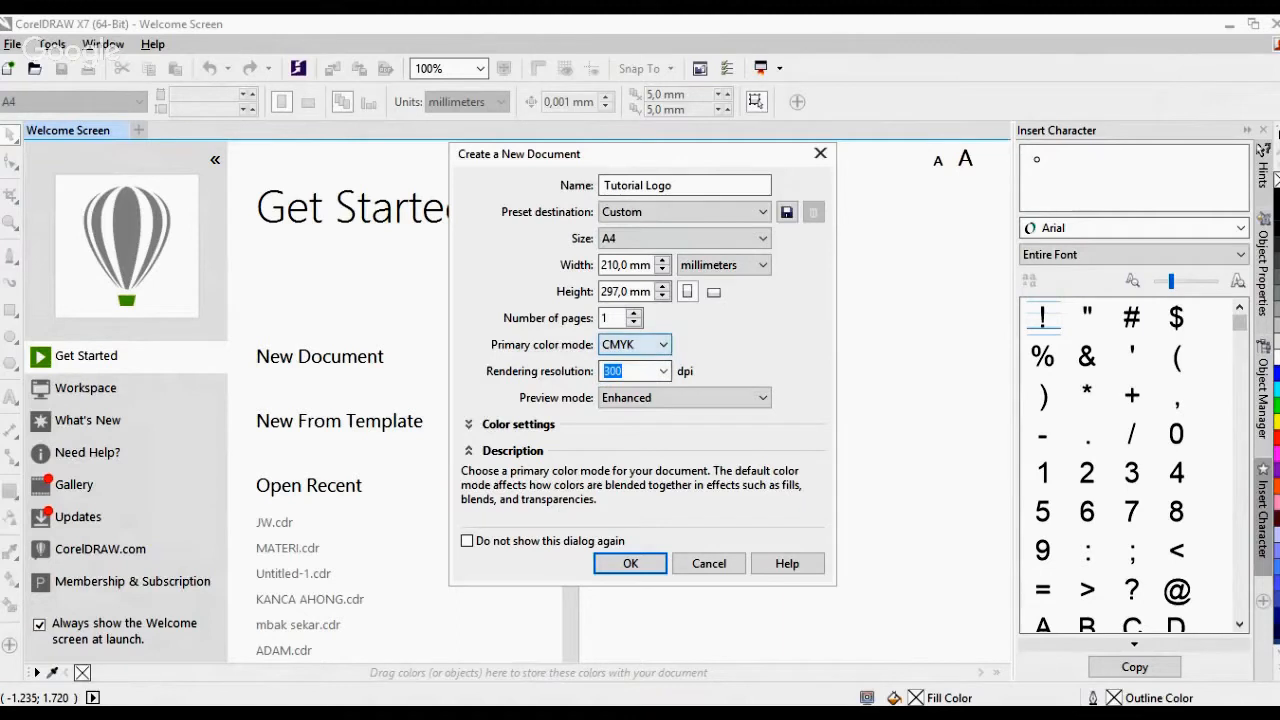
left_click(635, 345)
left_click(635, 345)
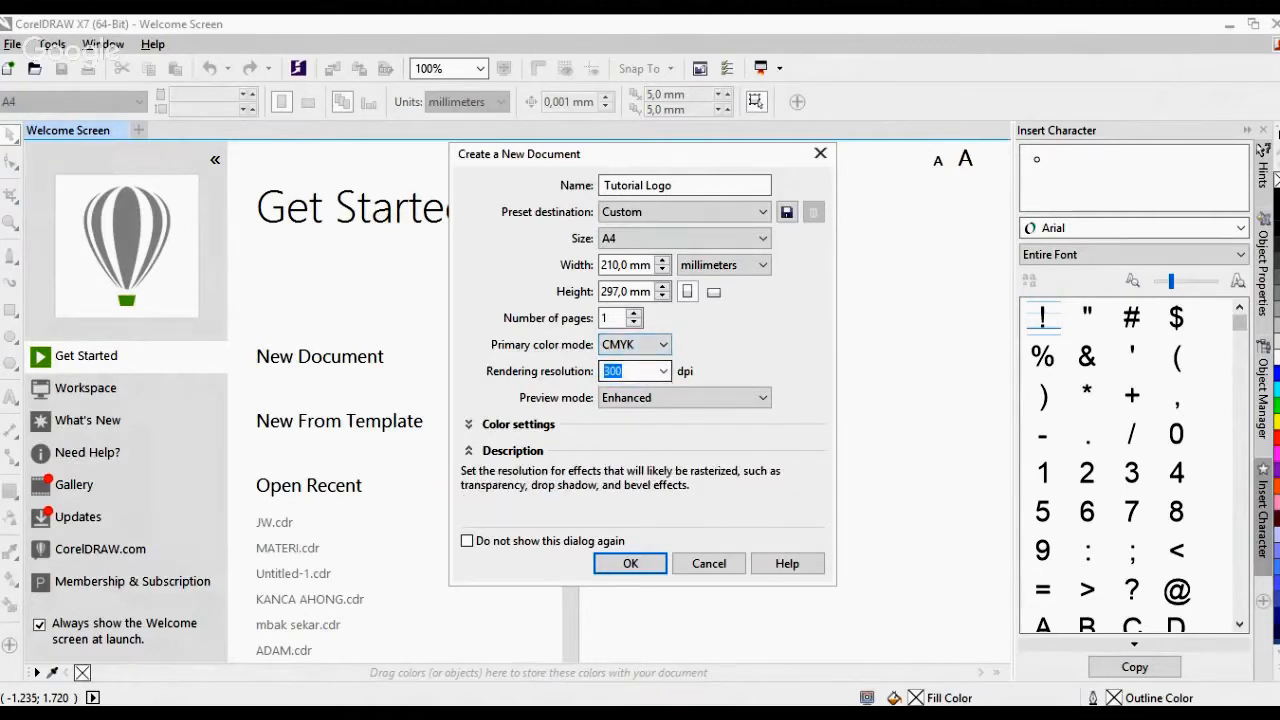
left_click(630, 564)
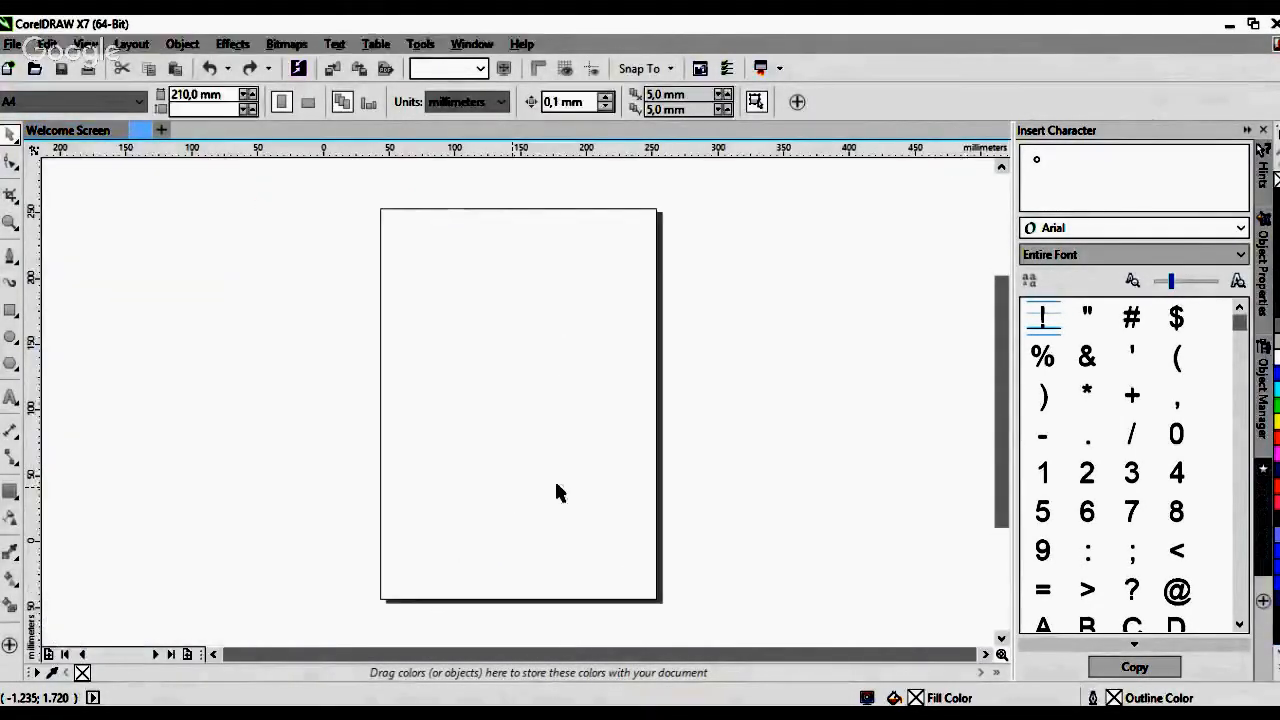
Switch the page to landscape and back to portrait
left_click(308, 101)
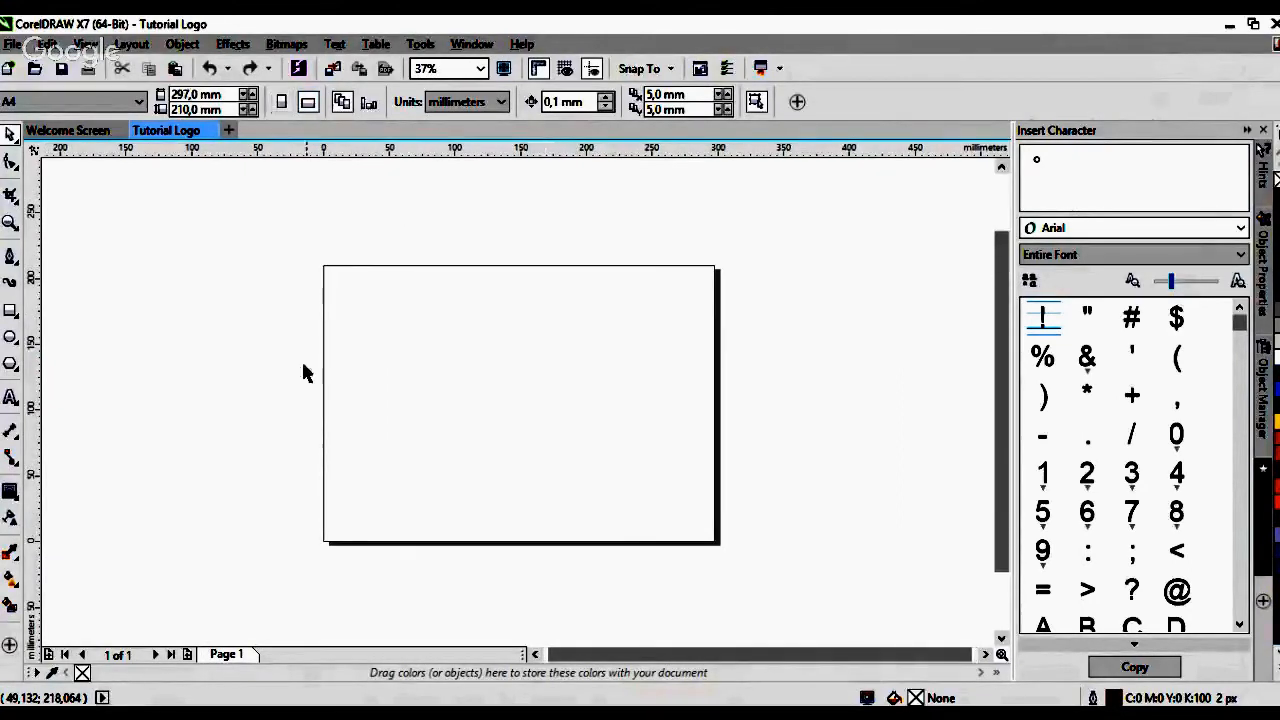
left_click(281, 101)
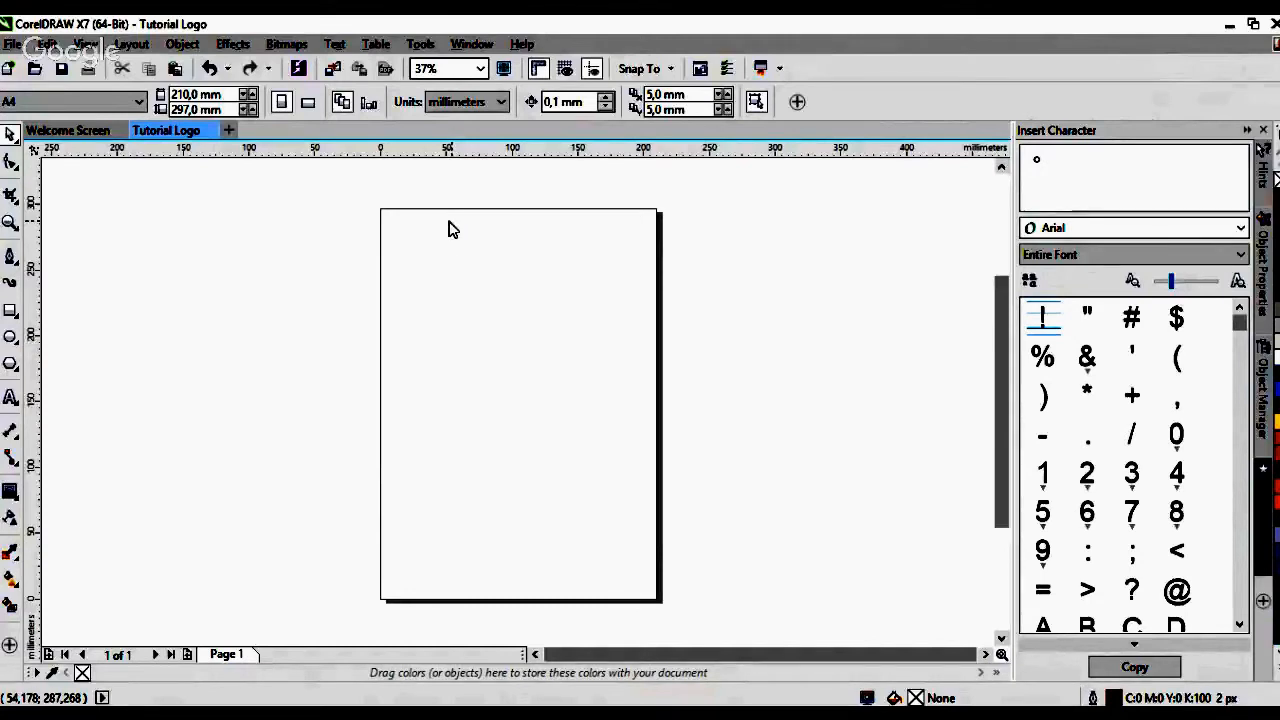
Add the artistic text "LOGO", enlarge it to about 114 mm wide and place it beside the page's upper left edge
left_click(11, 398)
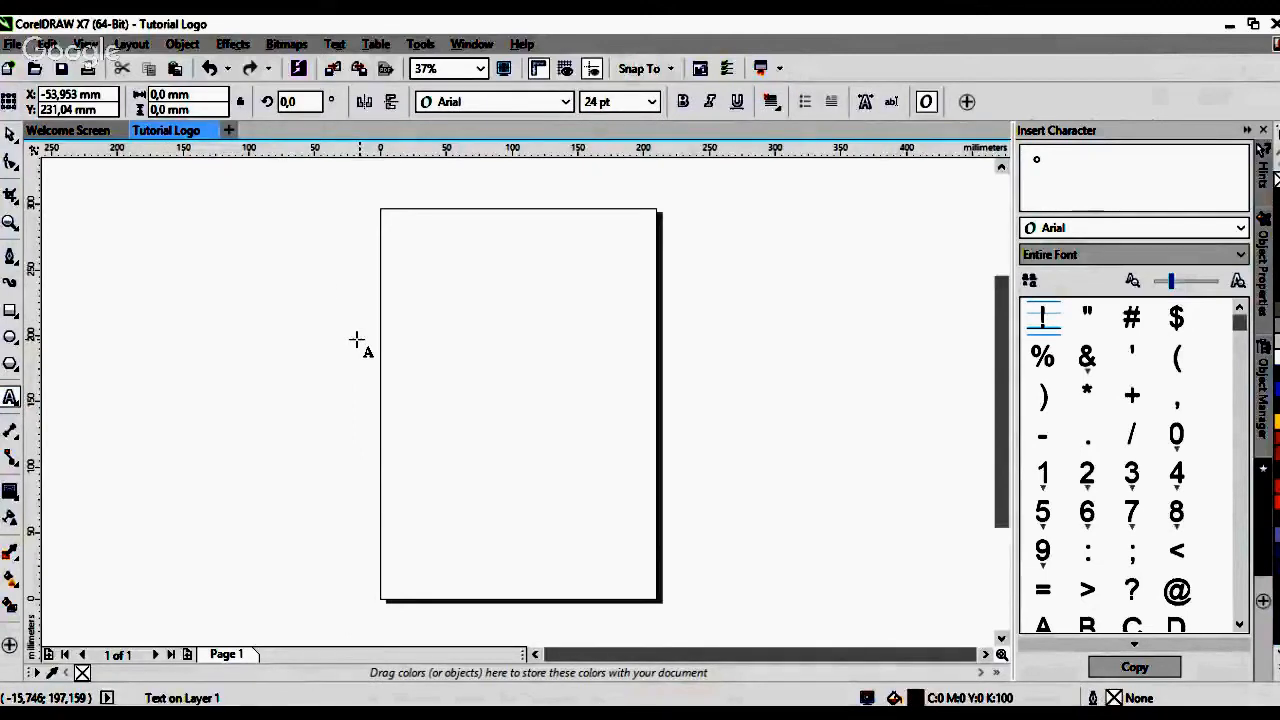
key("ctrl+v")
left_click(11, 134)
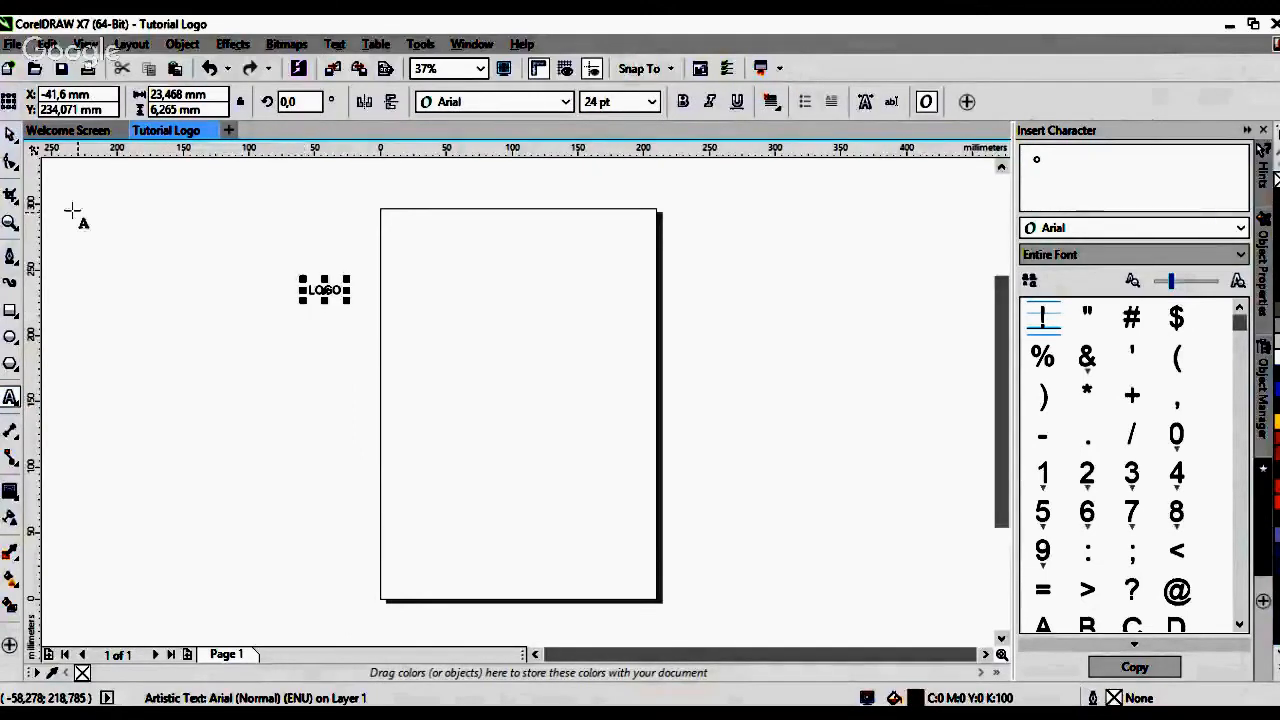
left_click_drag(348, 301, 471, 377)
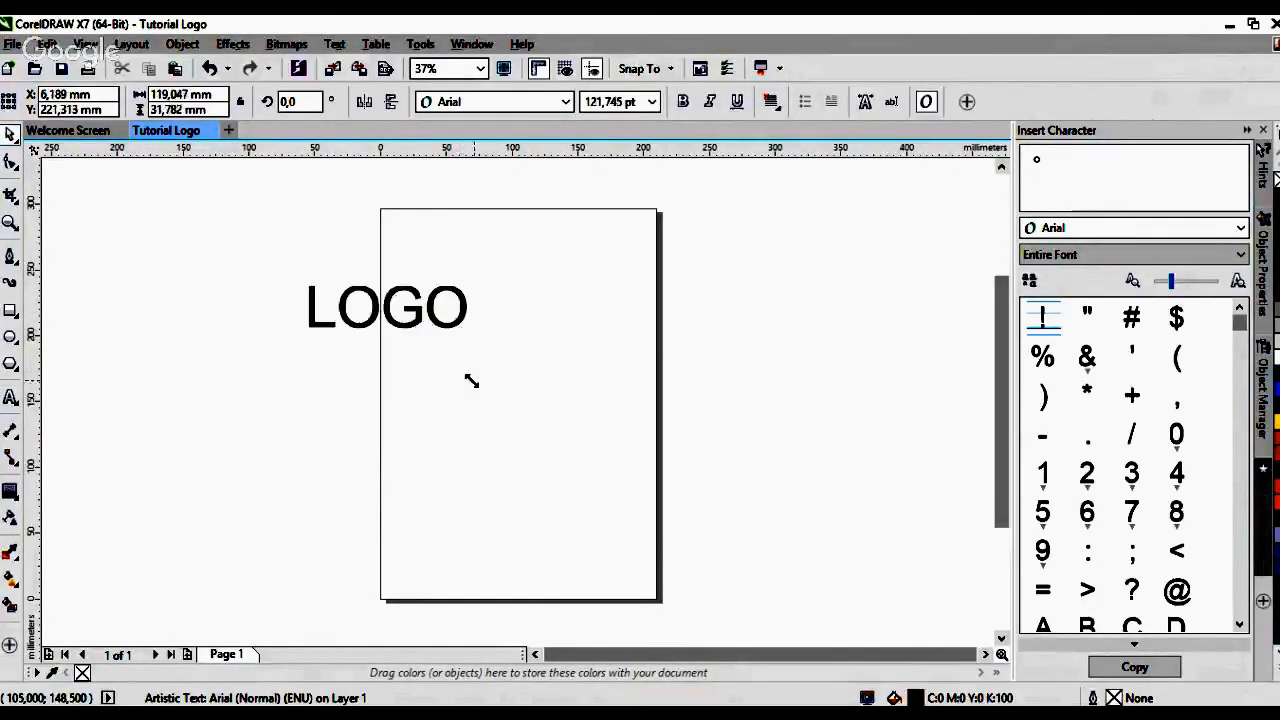
left_click_drag(414, 306, 241, 253)
double_click(310, 256)
key("ctrl+space")
key("ctrl+z")
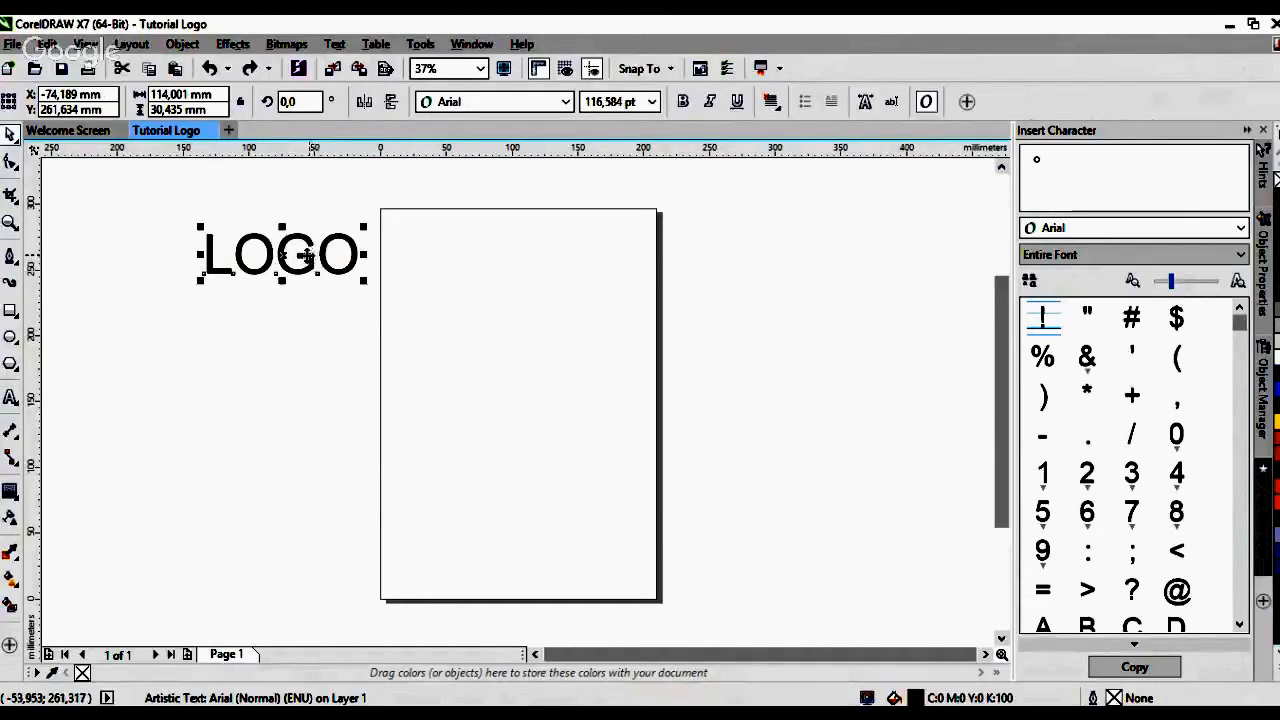
double_click(311, 256)
key("ctrl+z")
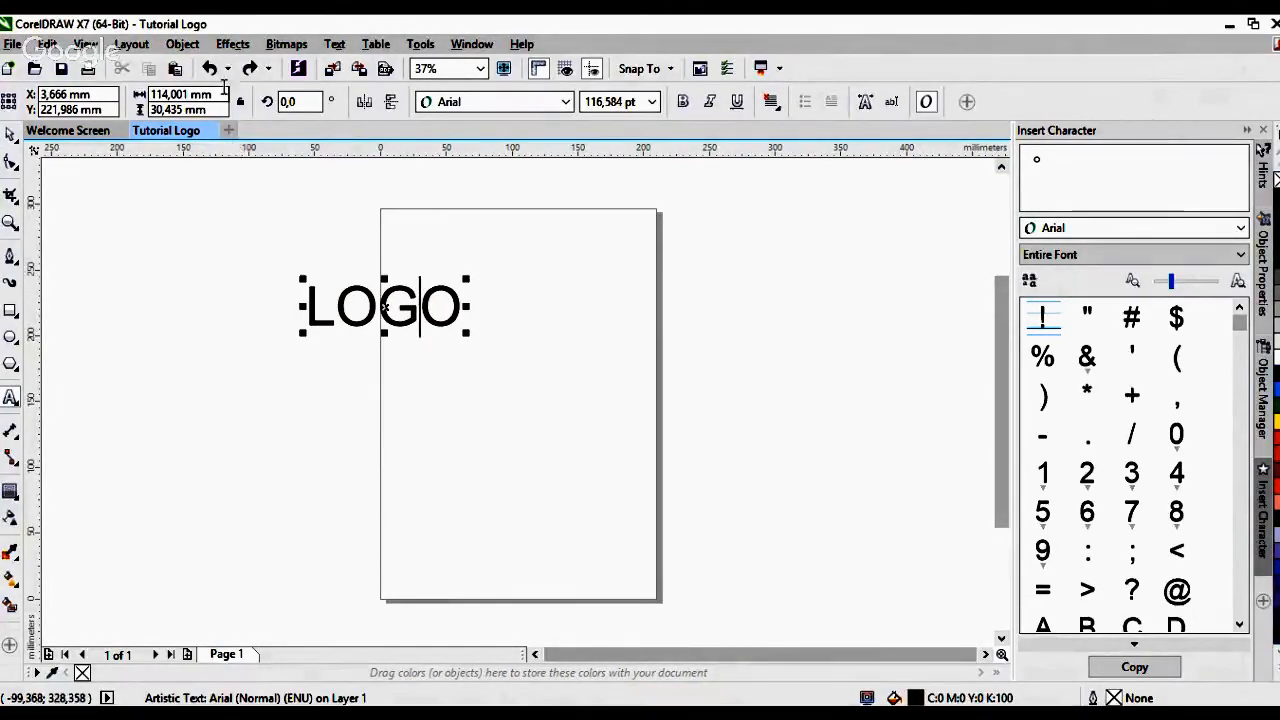
left_click(250, 69)
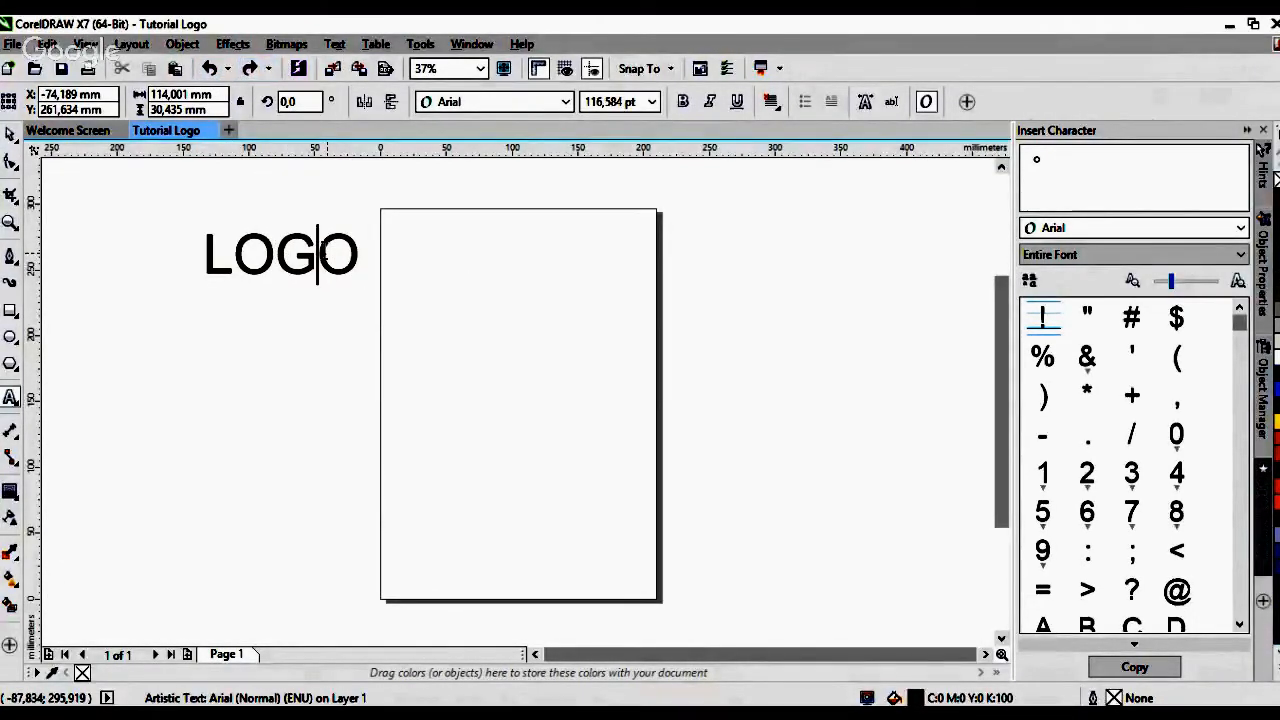
Replace the LOGO text with the heading "Logo :" and the list item "1. Sederhana", and begin a line numbered "2."
double_click(320, 254)
type("Logo:")
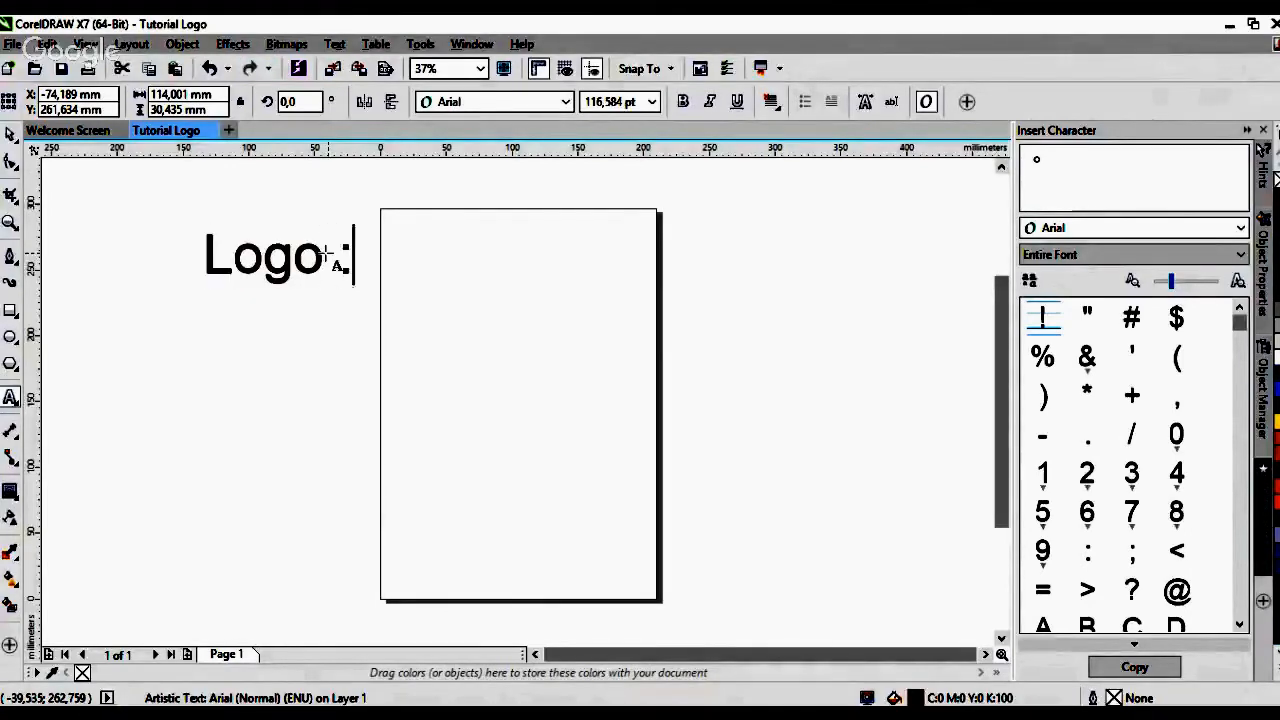
key("Return")
type("1")
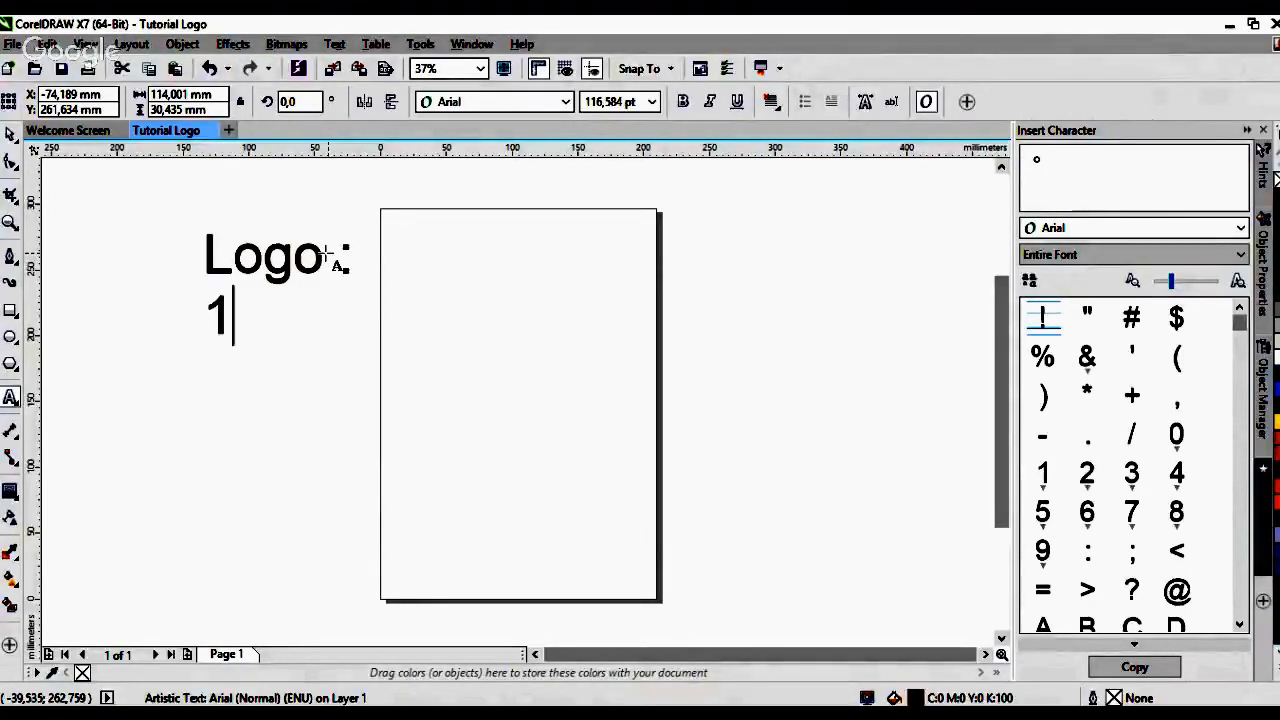
type(". Sederahana")
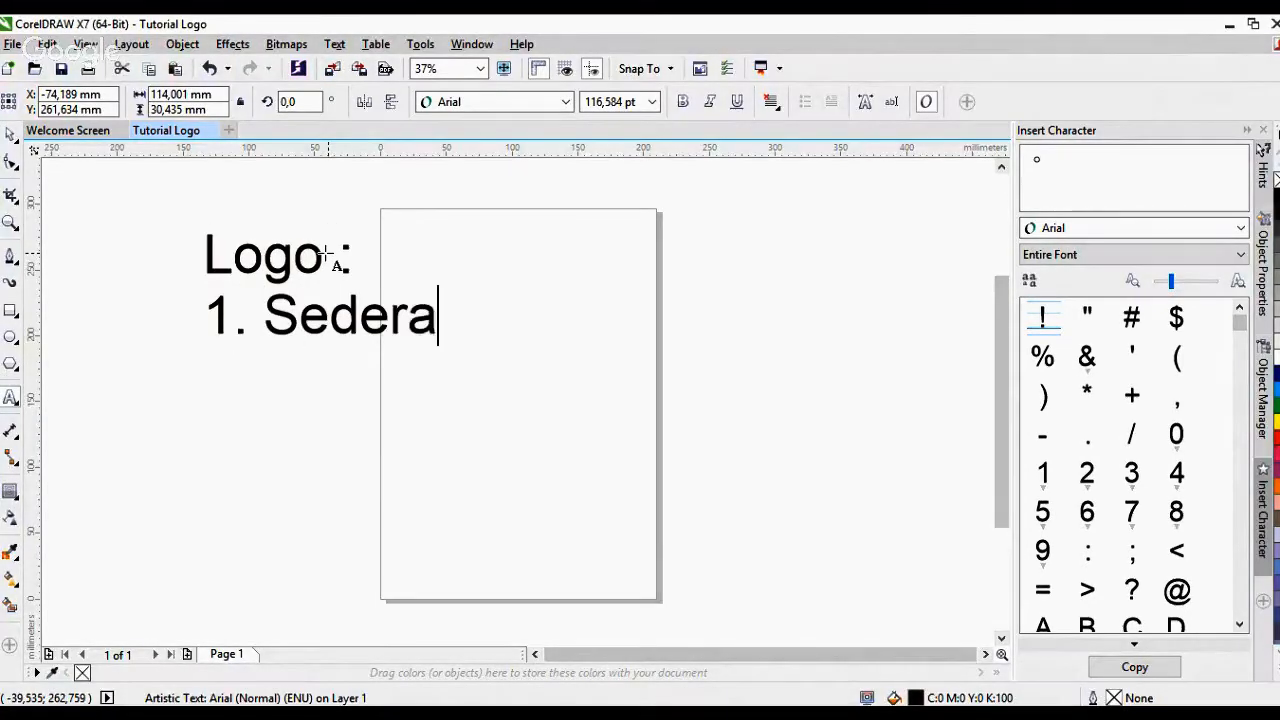
key("BackSpace")
key("BackSpace")
key("BackSpace")
key("BackSpace")
key("BackSpace")
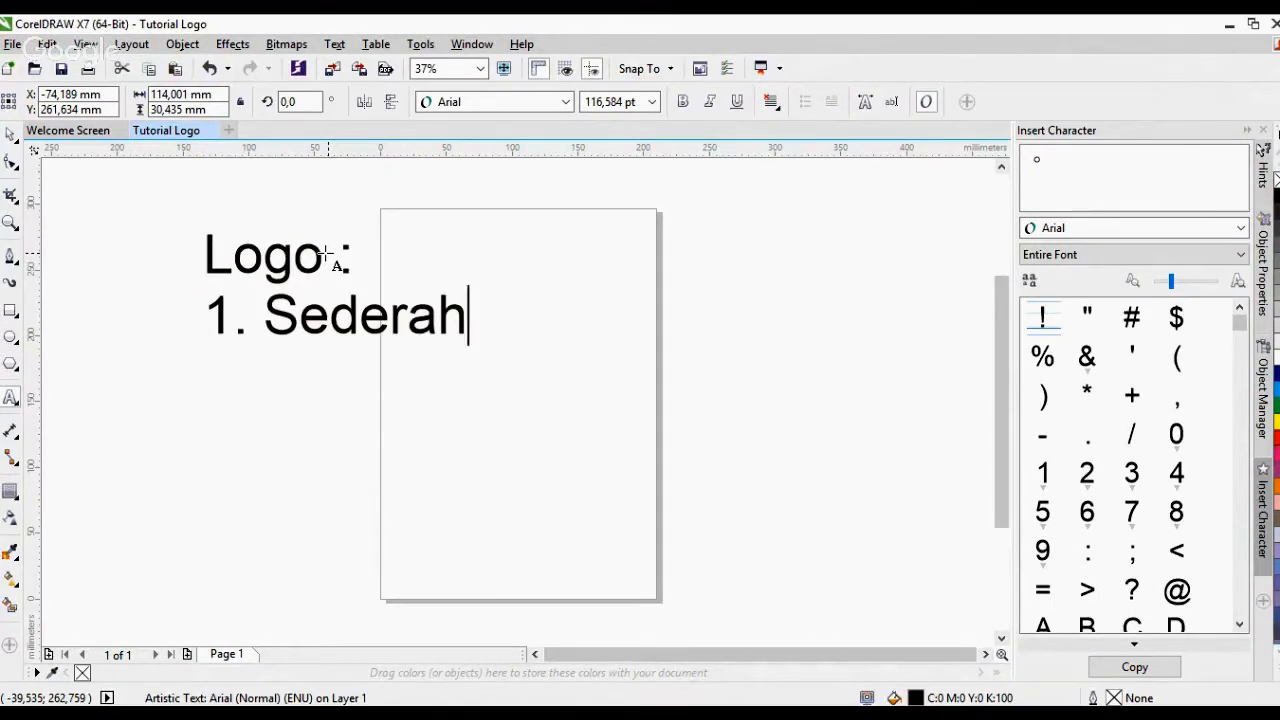
type("hana")
key("Return")
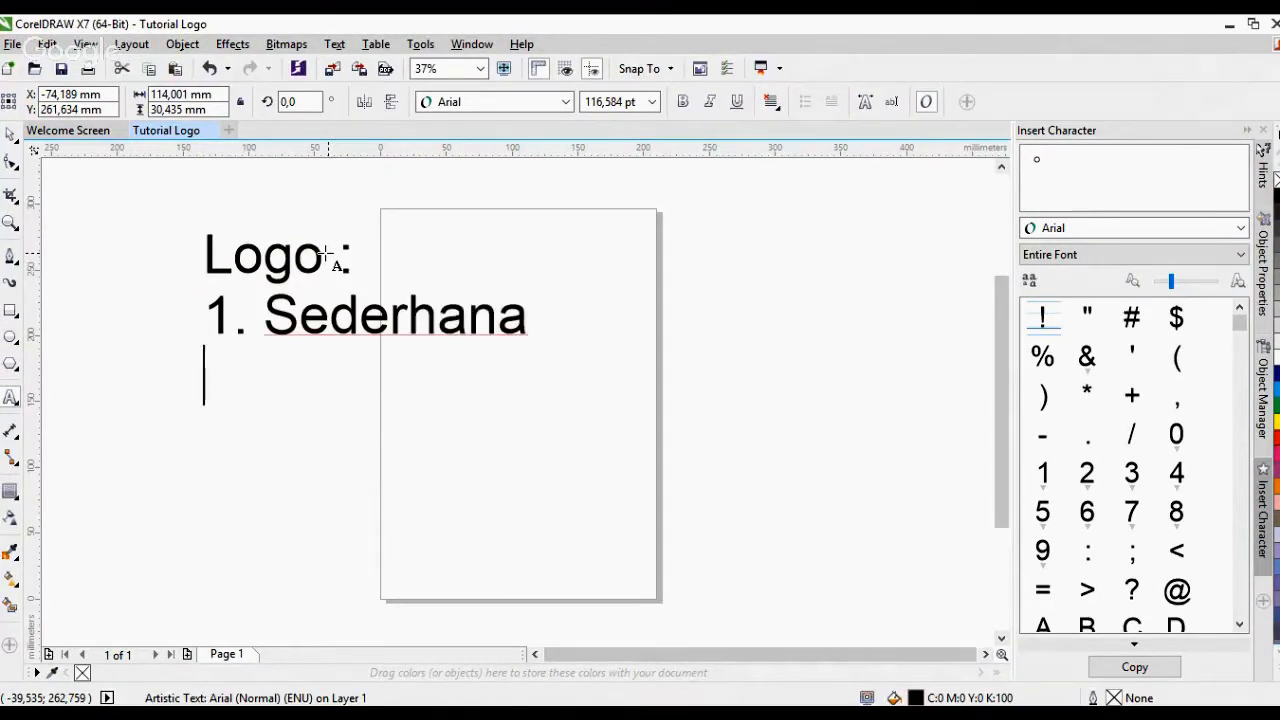
type("2. ")
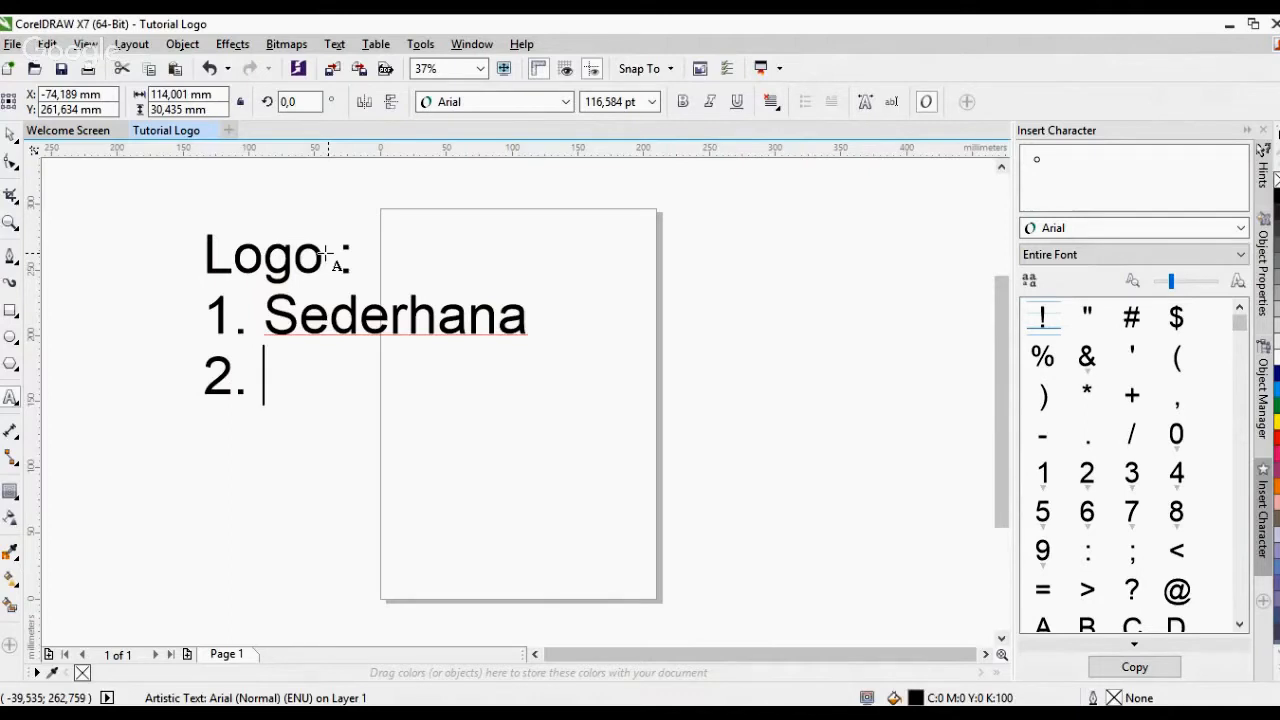
type("M")
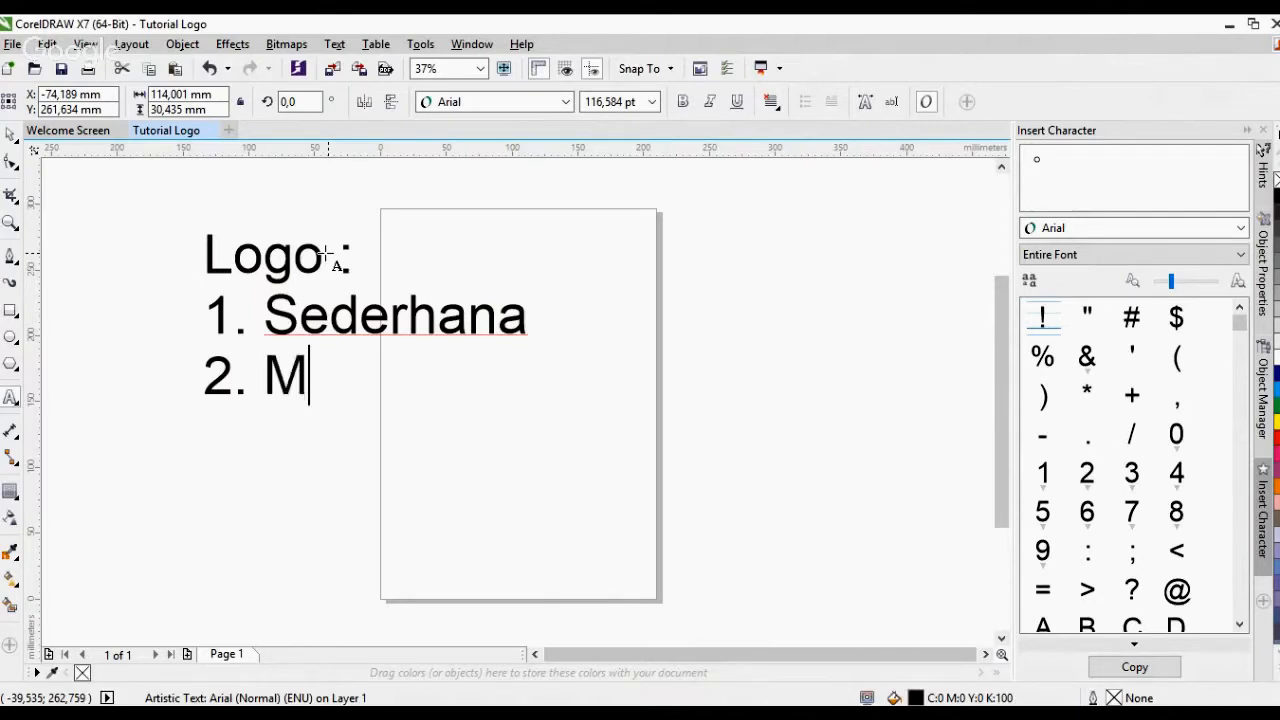
type("er=")
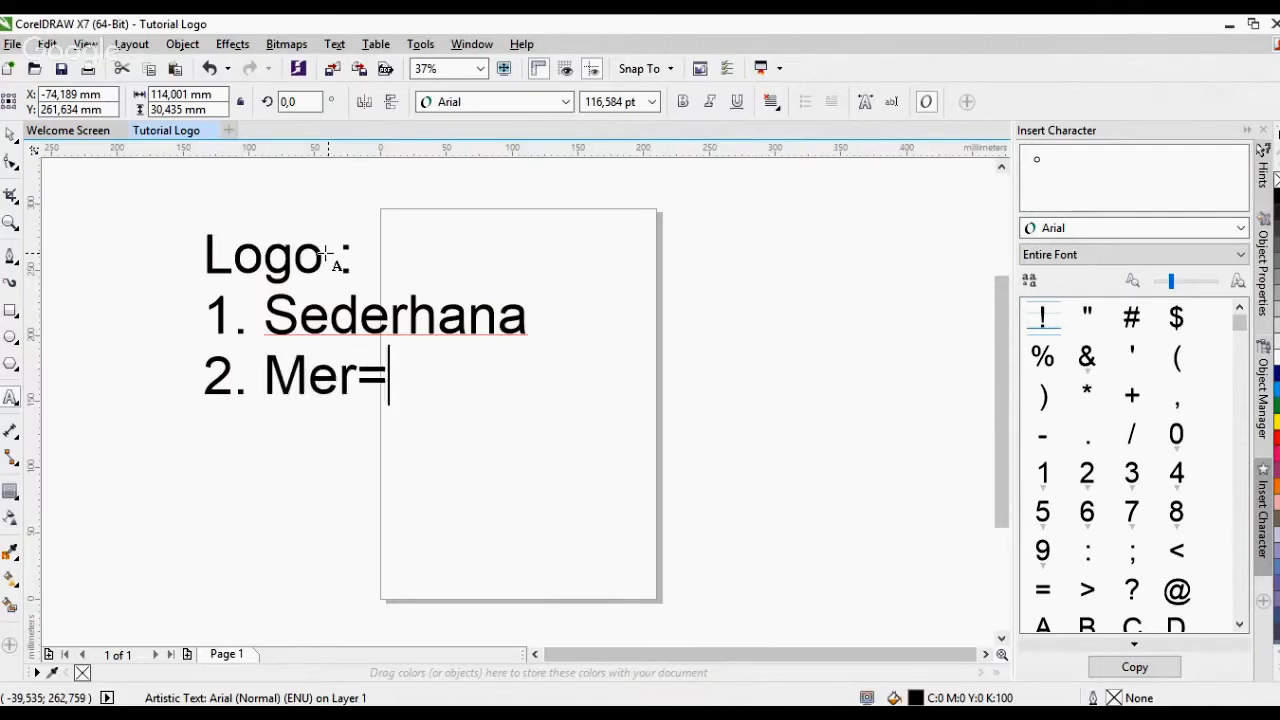
key("BackSpace")
key("BackSpace")
type("moriable")
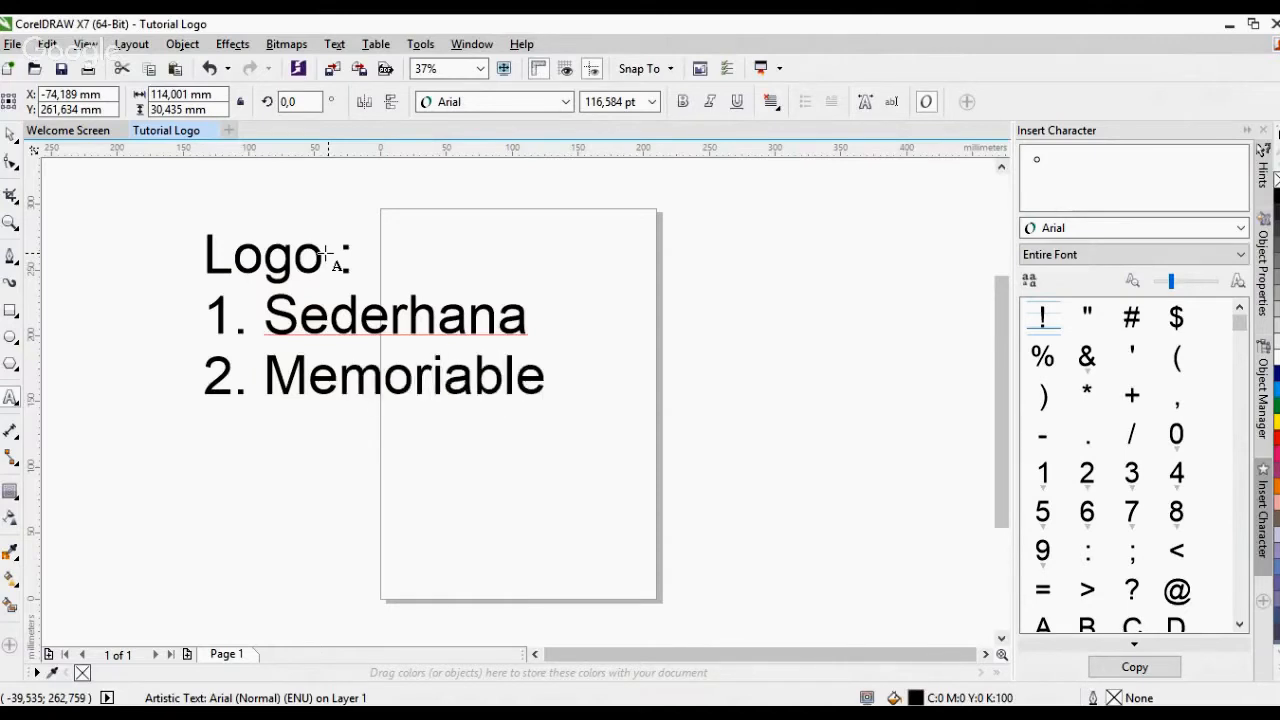
key("Return")
key("BackSpace")
key("BackSpace")
key("BackSpace")
key("BackSpace")
key("BackSpace")
key("BackSpace")
key("BackSpace")
key("BackSpace")
key("BackSpace")
key("BackSpace")
key("BackSpace")
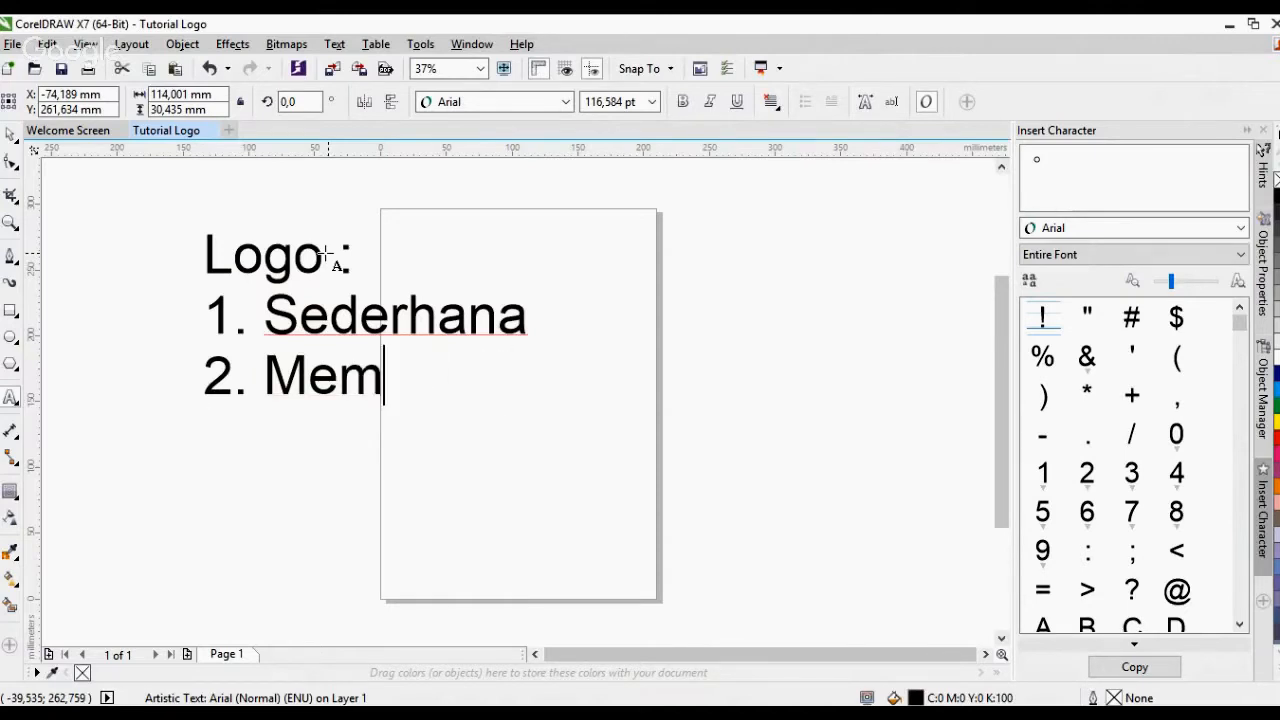
Enter "Mudah diingat" as the second list item and start a new line
type("Mud")
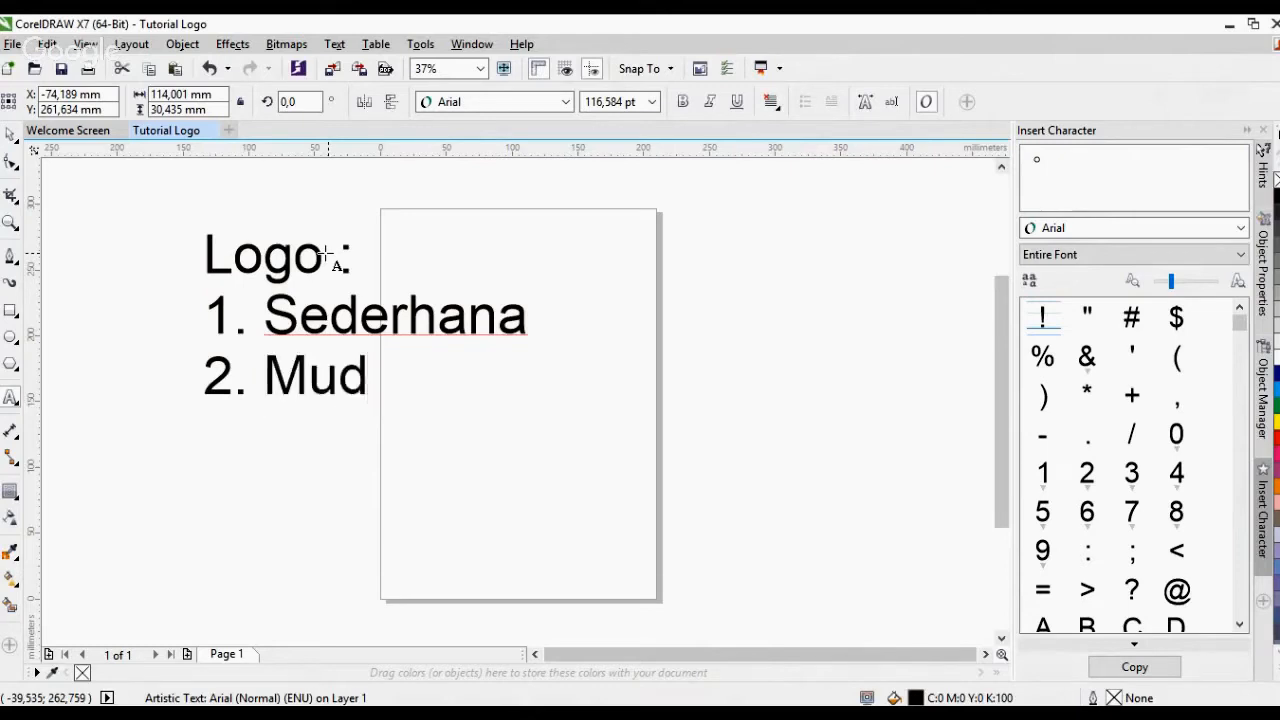
type("ah diing")
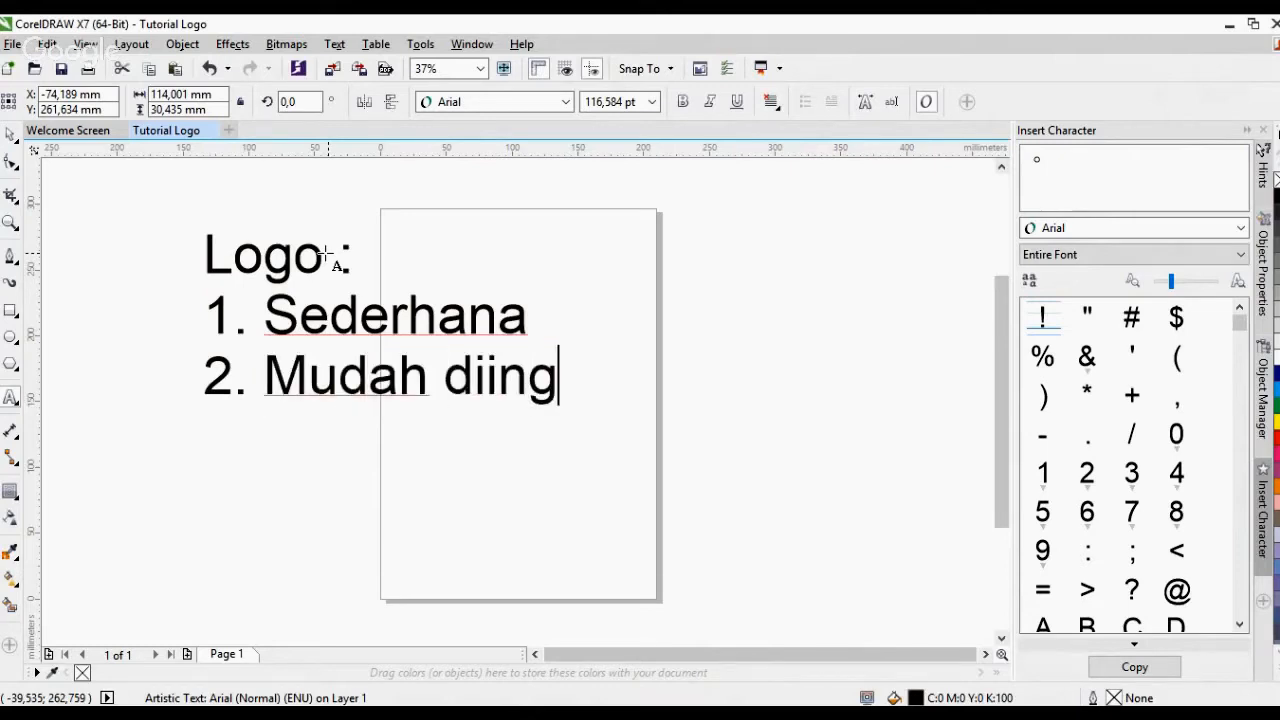
type("at")
key("Return")
Add the third list item "3. Relevan" to the logo text
type("3.")
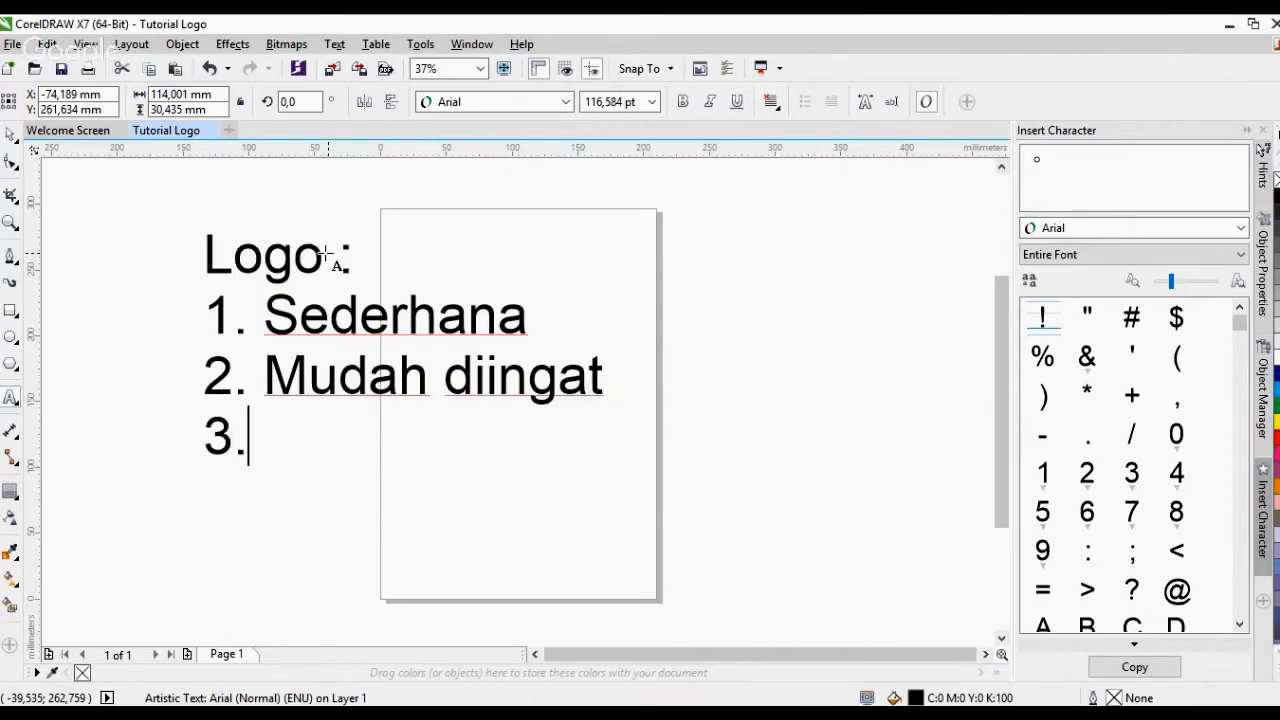
type(" Rele")
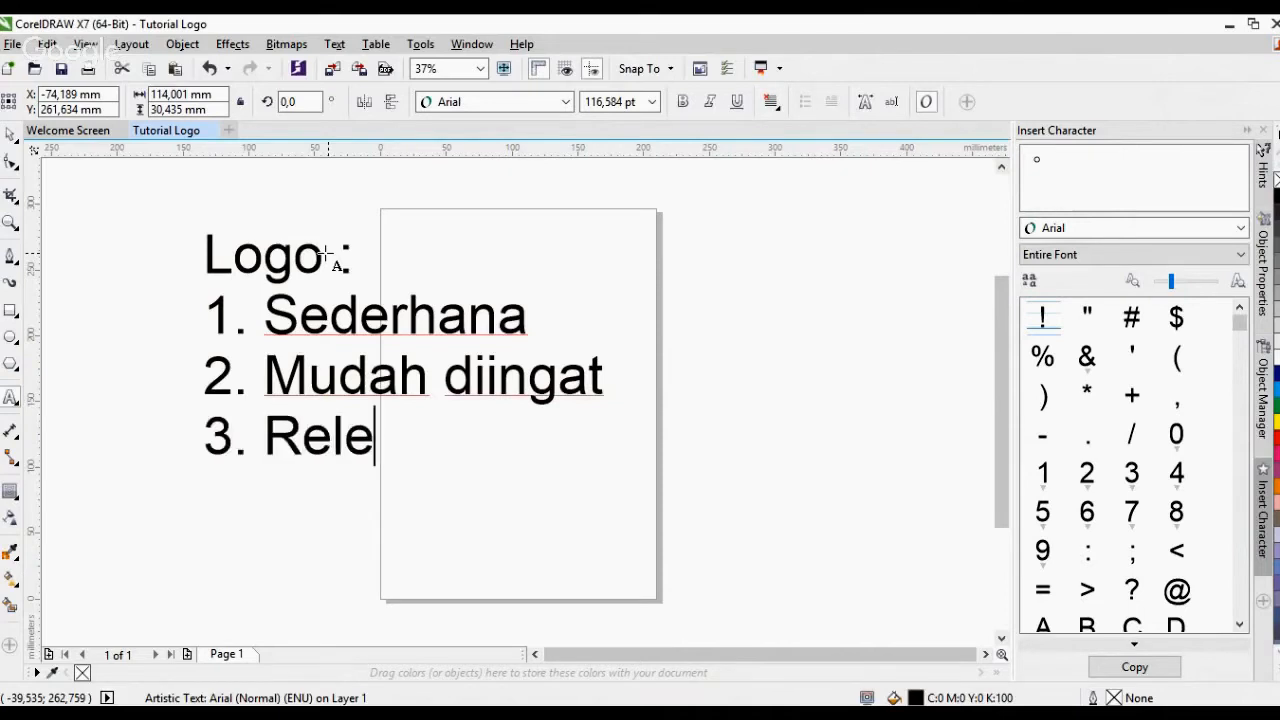
type("ca")
key("BackSpace")
key("BackSpace")
type("van ")
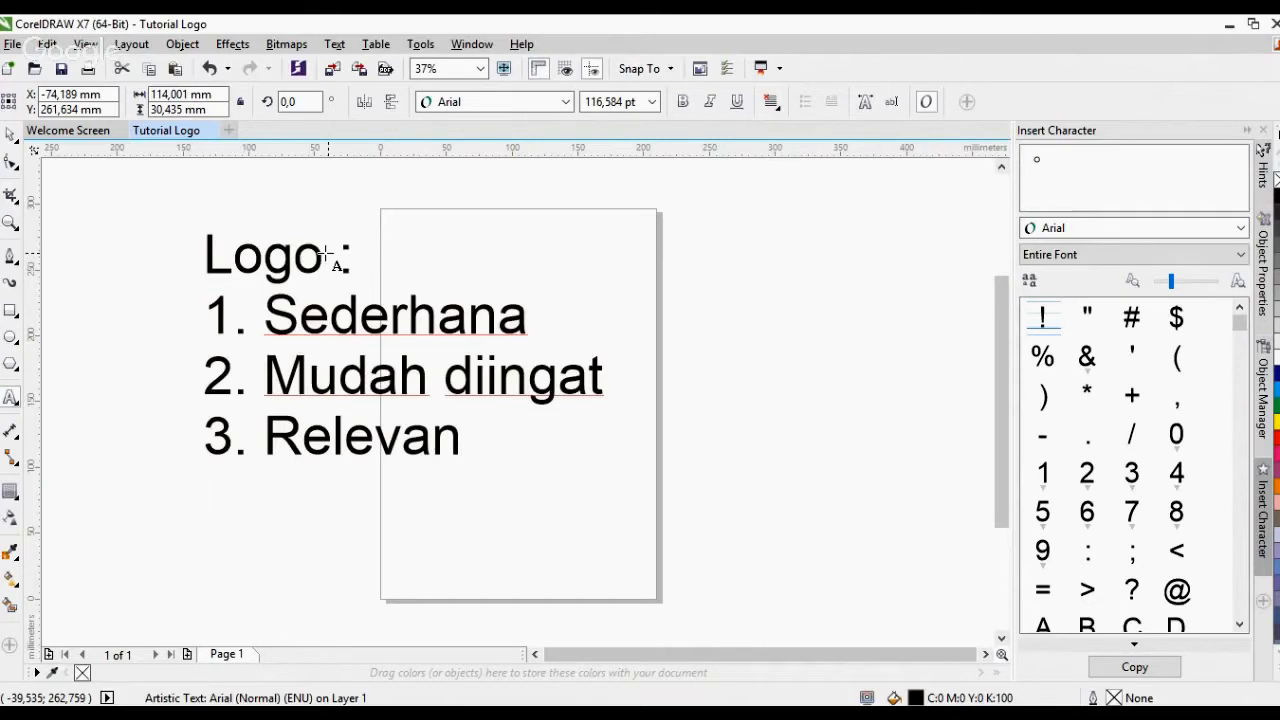
Add "4. Unik" and "5. Adaptable" as the fourth and fifth items of the logo characteristics list
type("4. Unik")
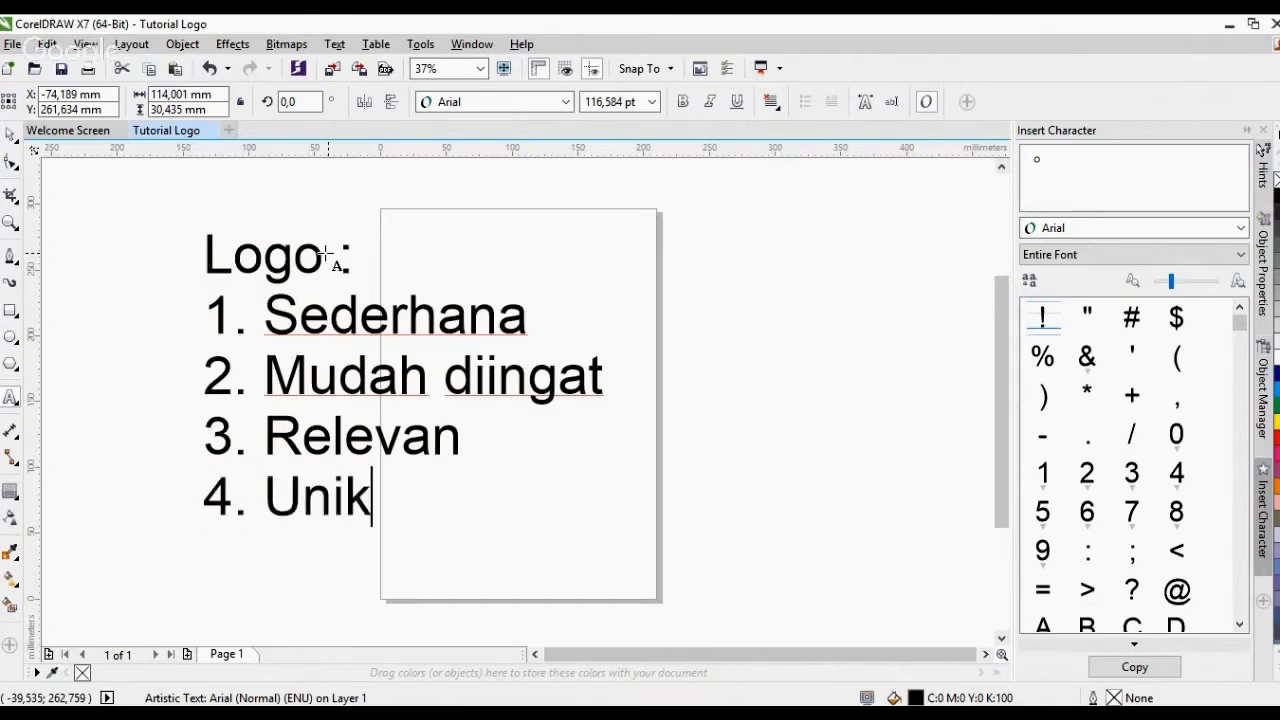
key("Return")
type("5")
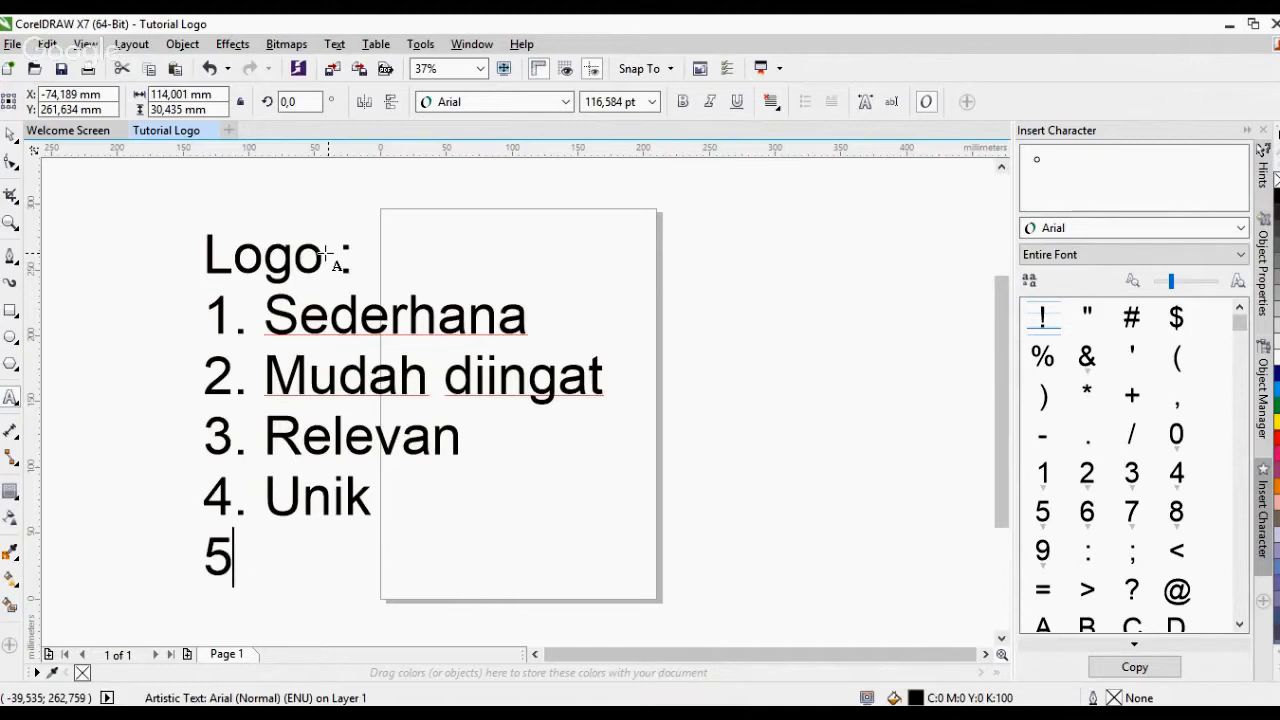
type(".")
type("Adap")
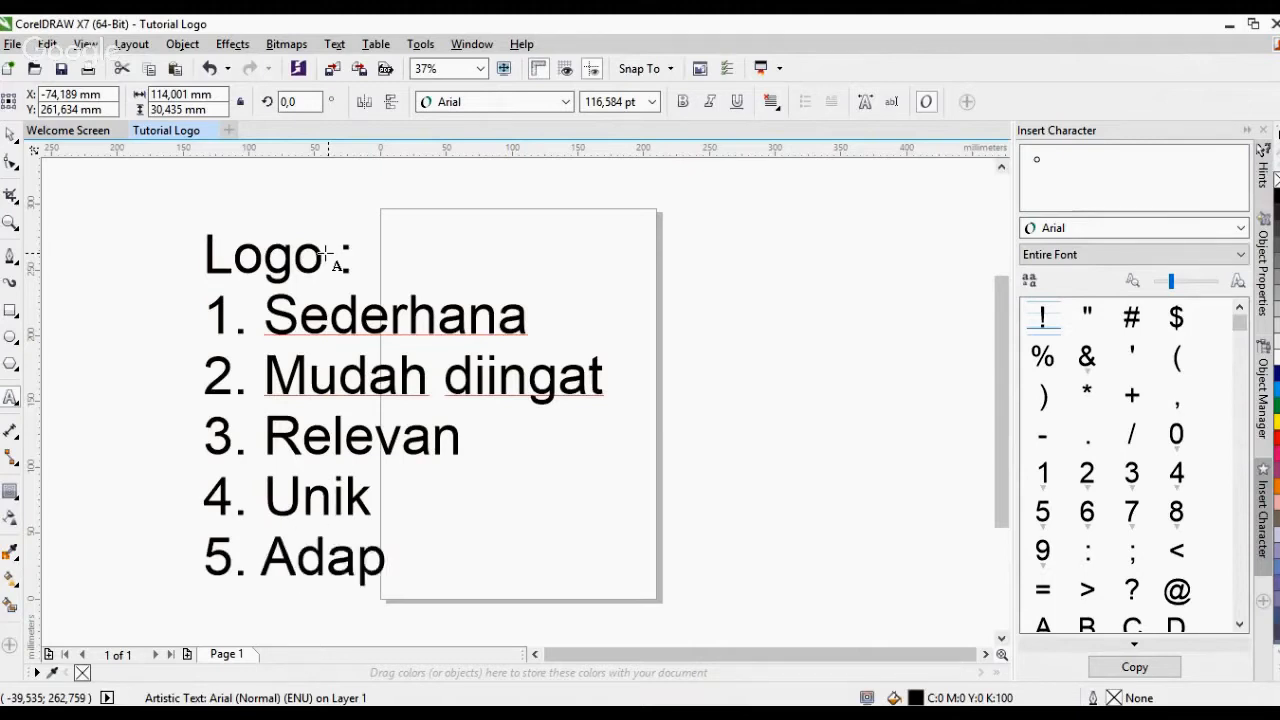
type("table")
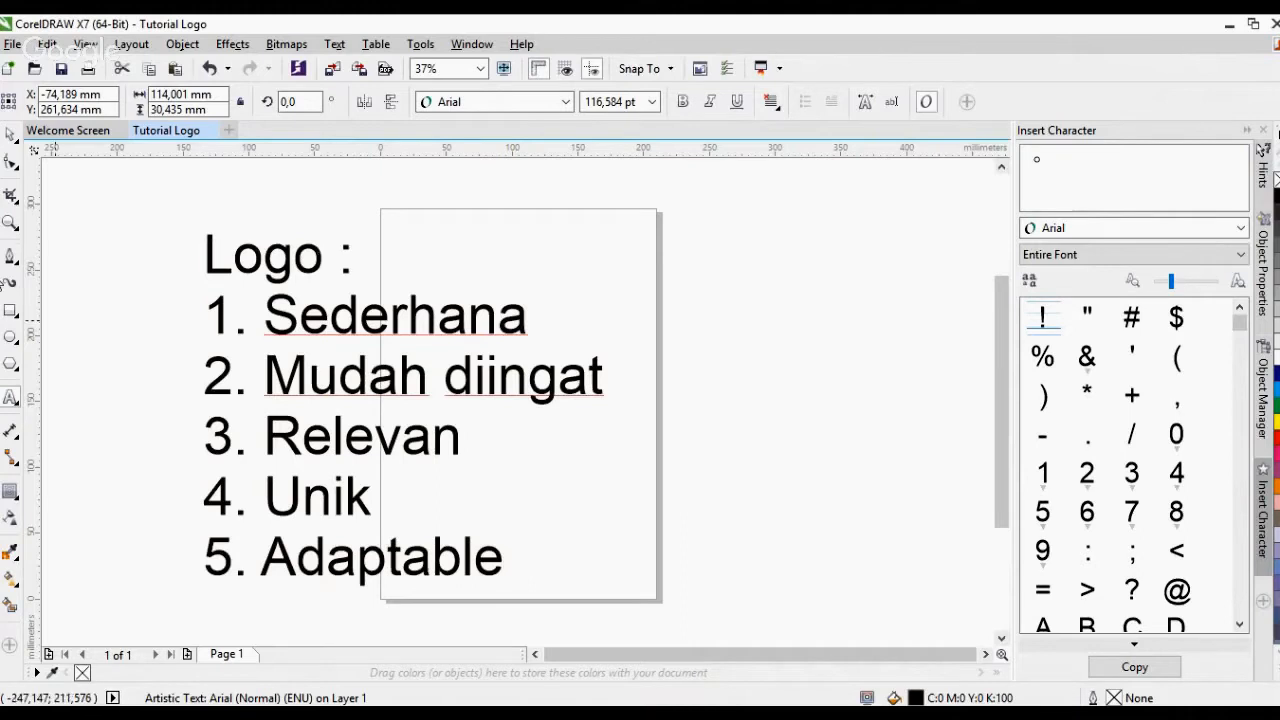
Shrink the whole list to about 158 mm wide and move it outside the page, beside its upper left edge
left_click(10, 133)
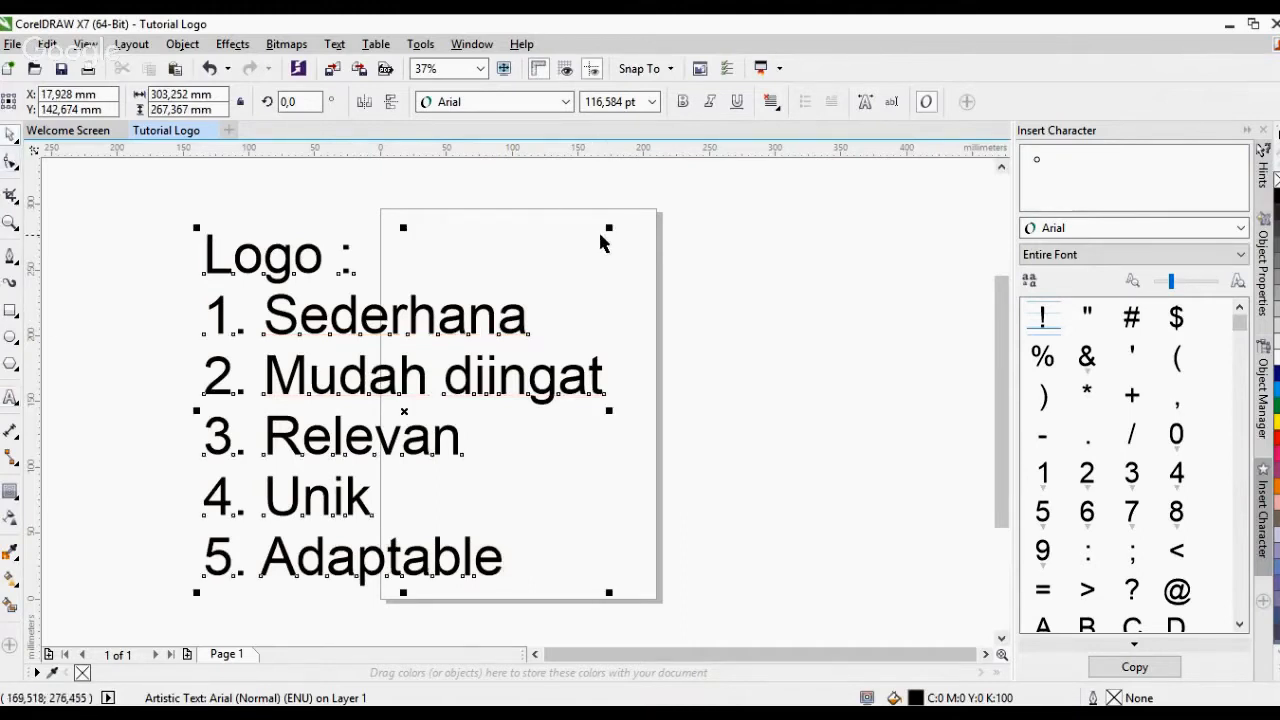
left_click_drag(609, 228, 386, 429)
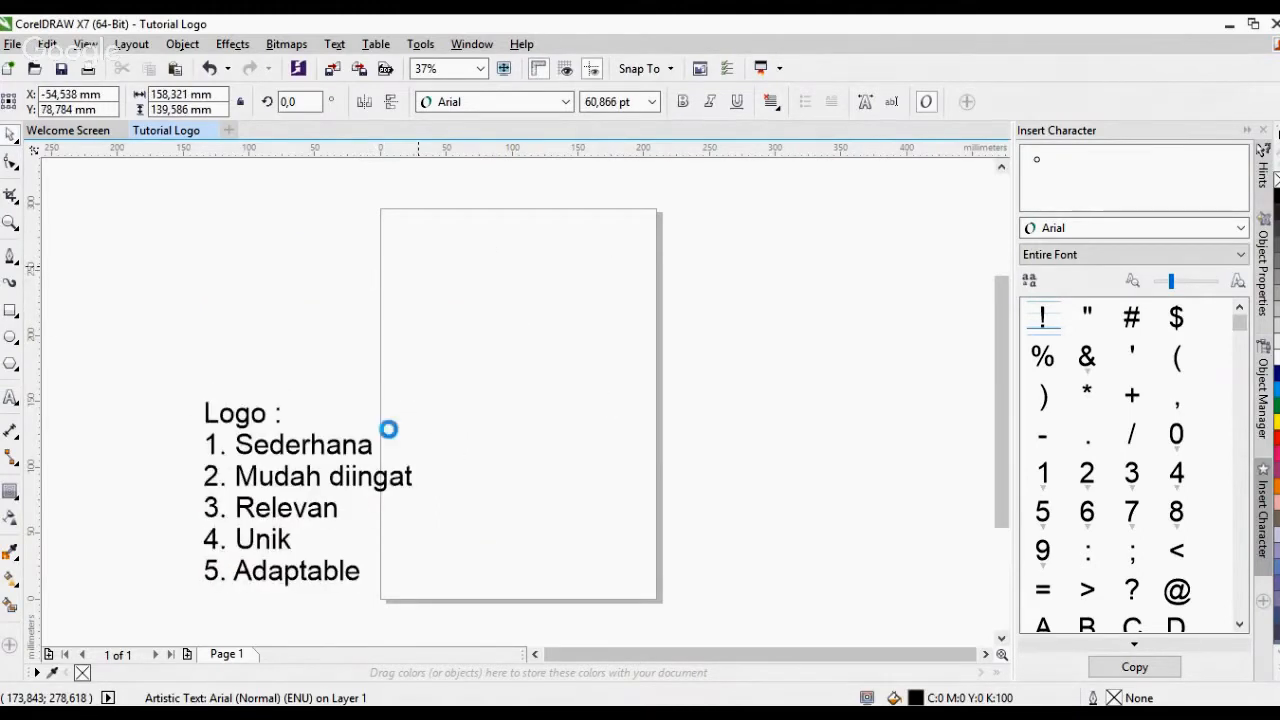
left_click_drag(309, 429, 286, 251)
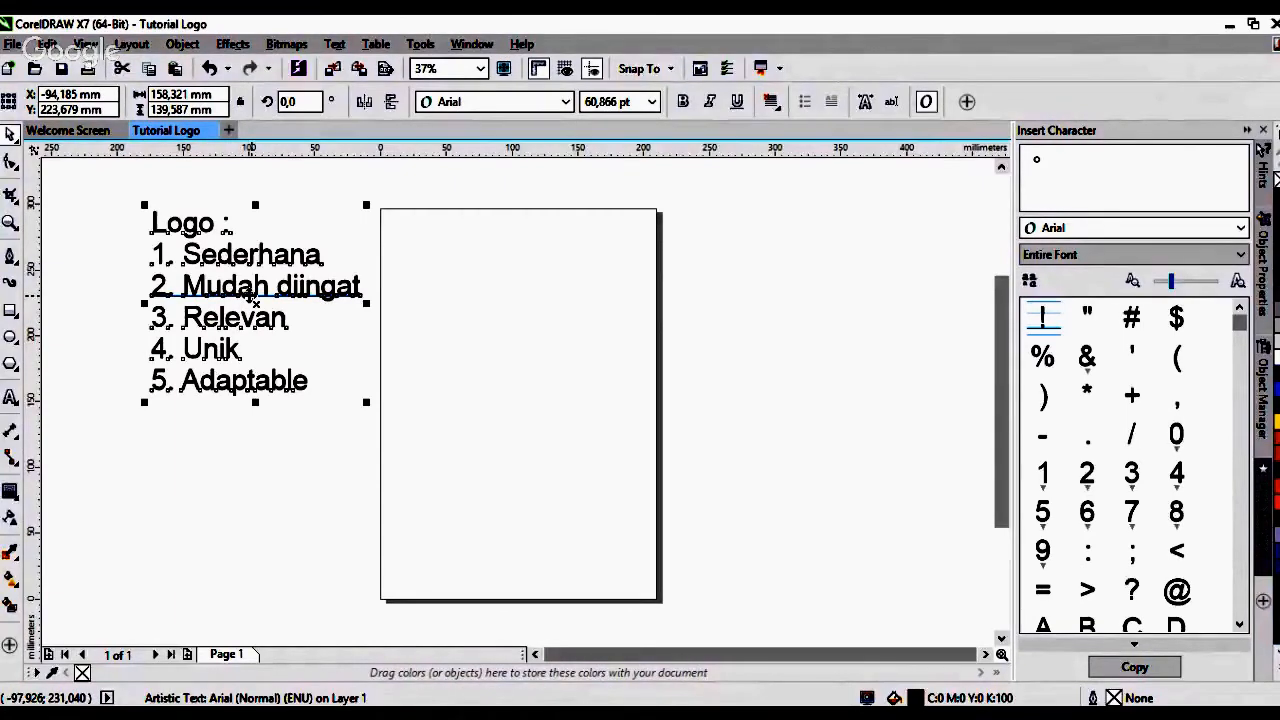
left_click(357, 363)
left_click(270, 305)
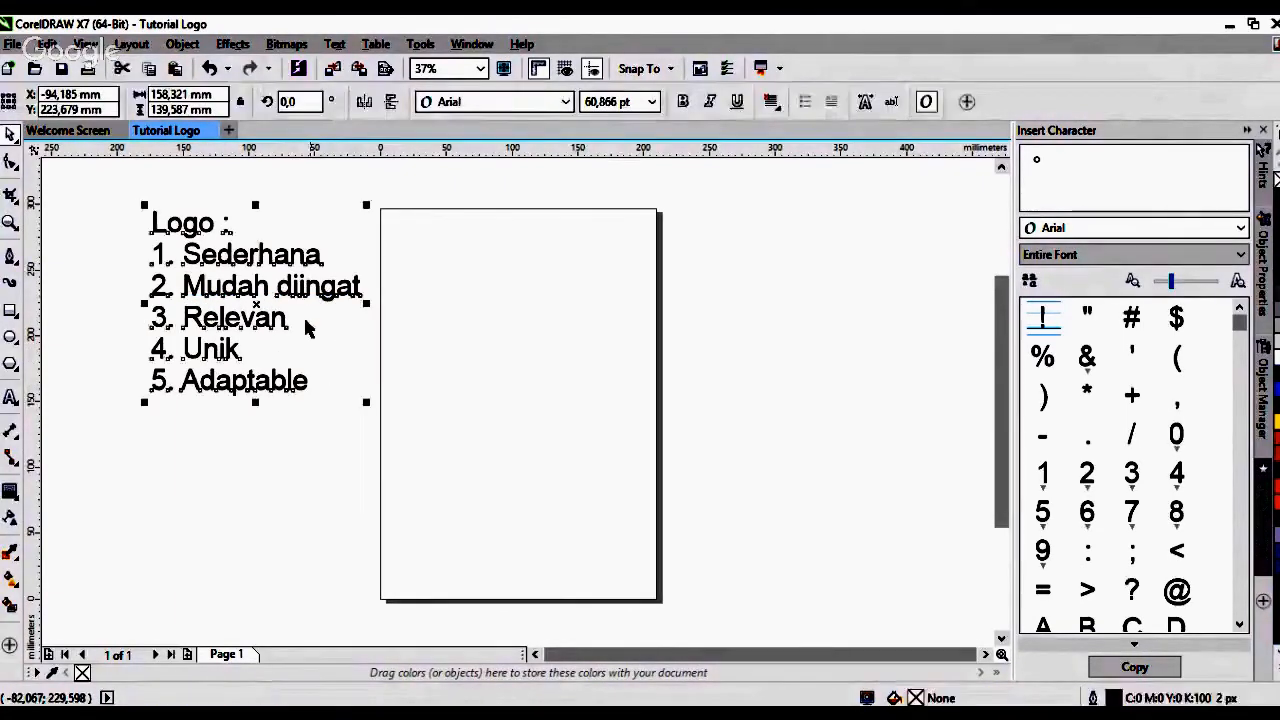
left_click(343, 366)
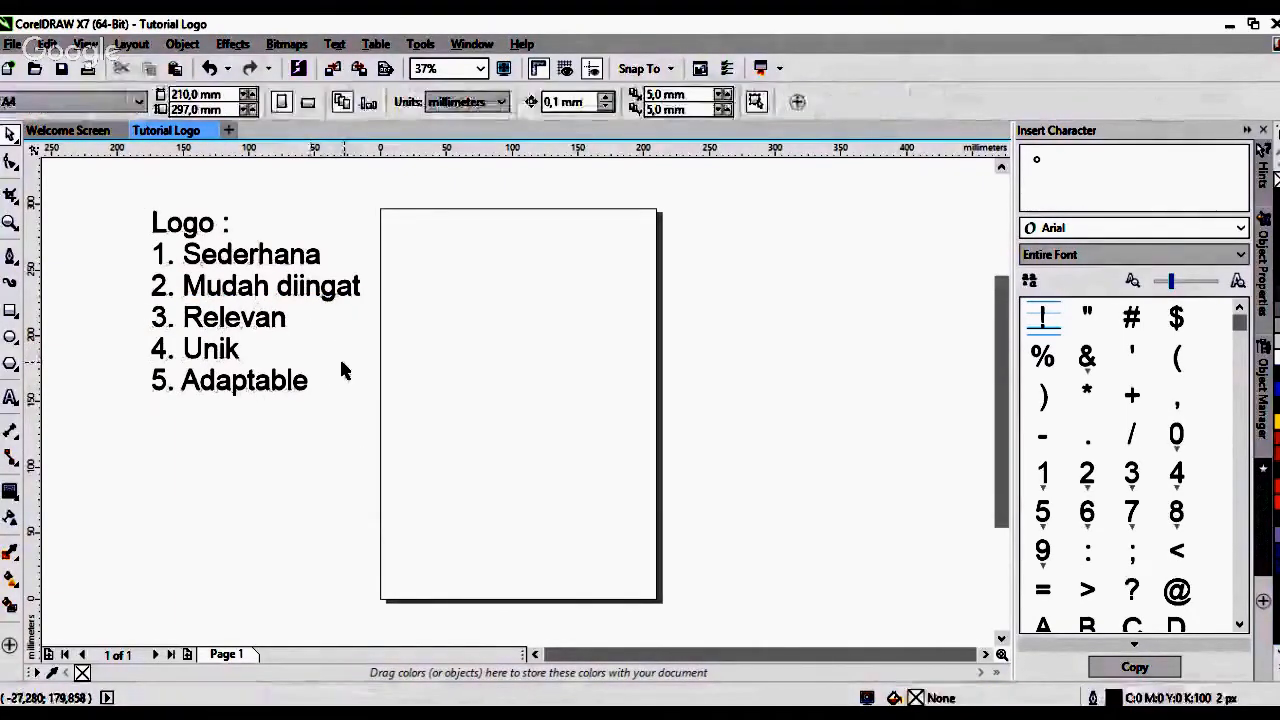
left_click(272, 322)
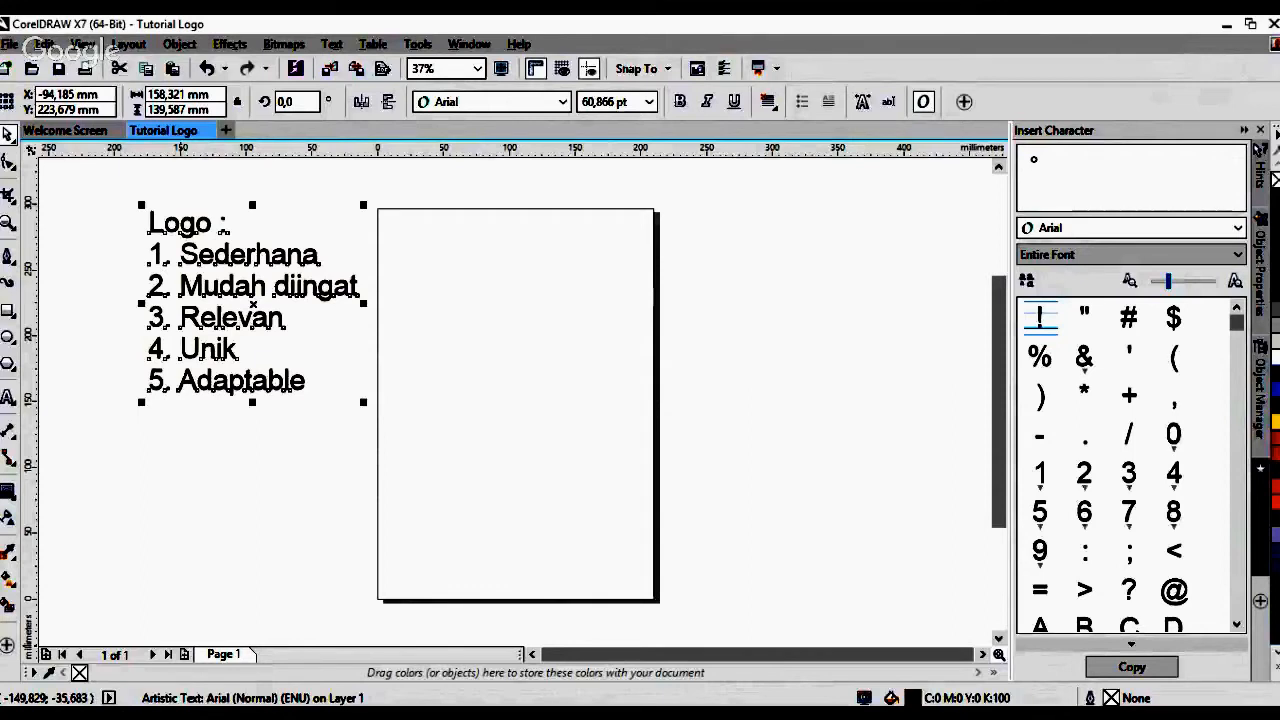
left_click(494, 329)
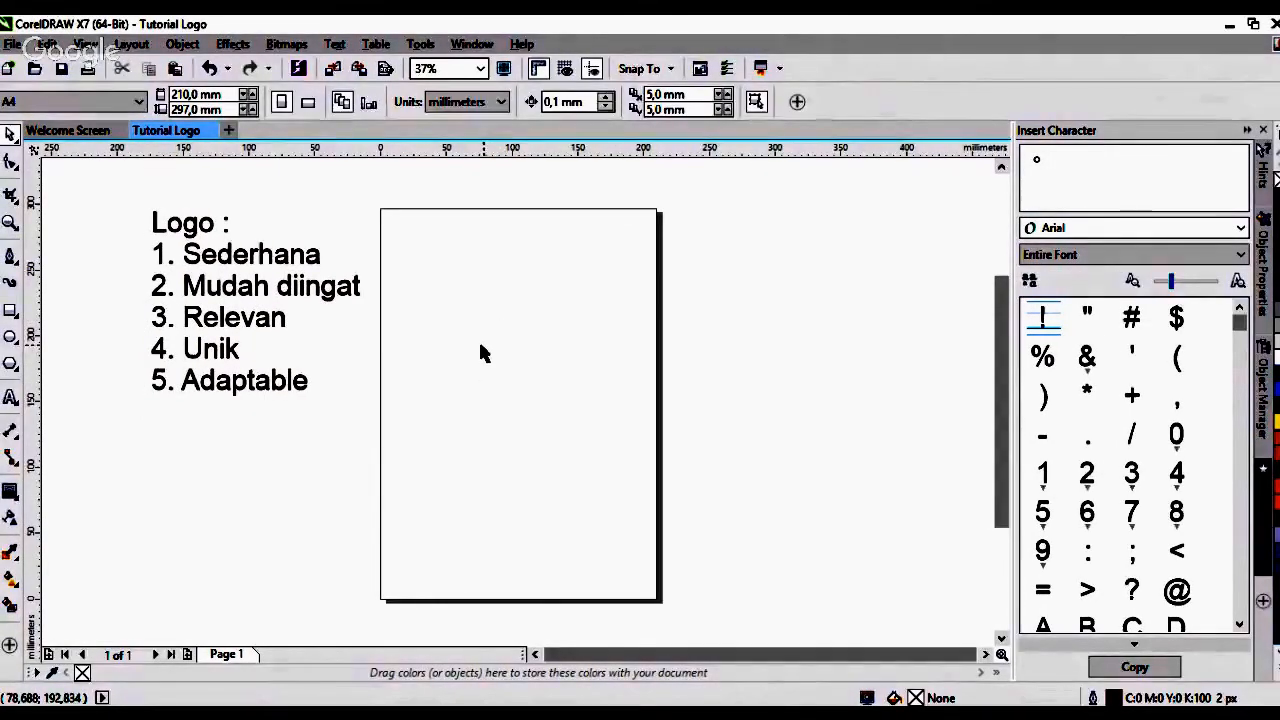
Shrink the list further to about 129 mm wide and reposition it just outside the page's upper left edge
left_click(290, 316)
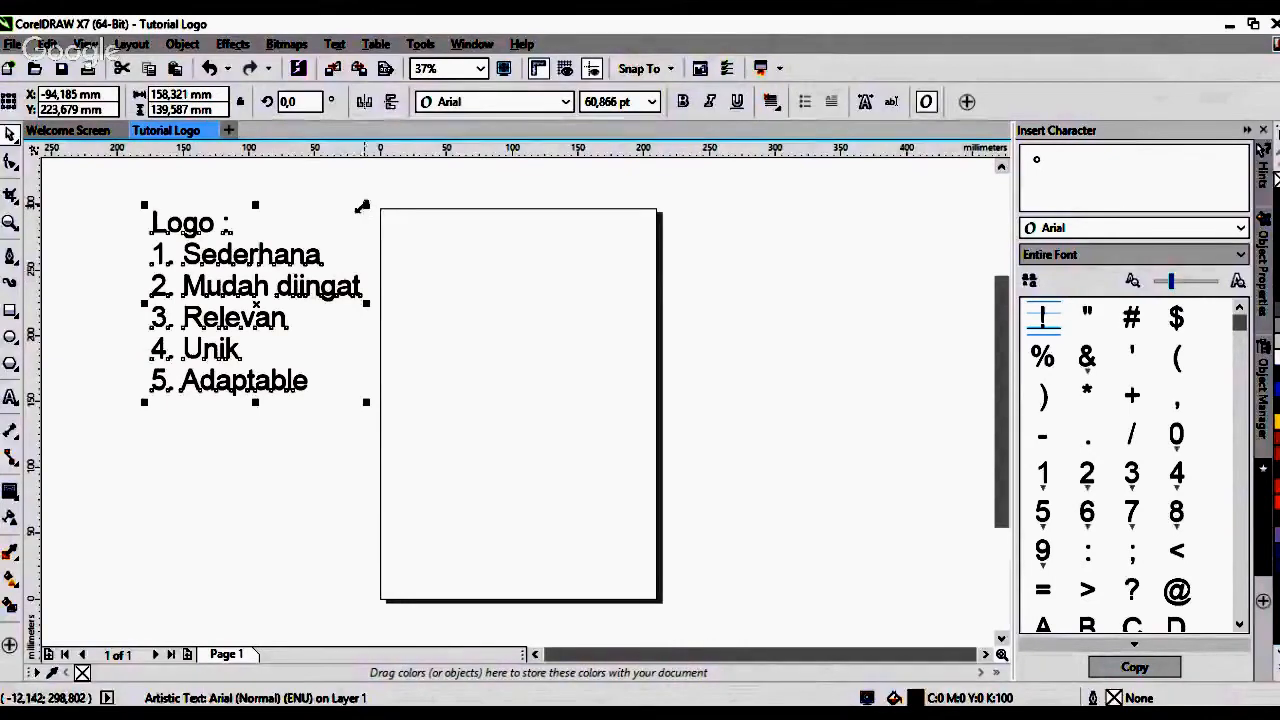
left_click_drag(360, 207, 332, 212)
left_click_drag(309, 306, 325, 282)
left_click(415, 300)
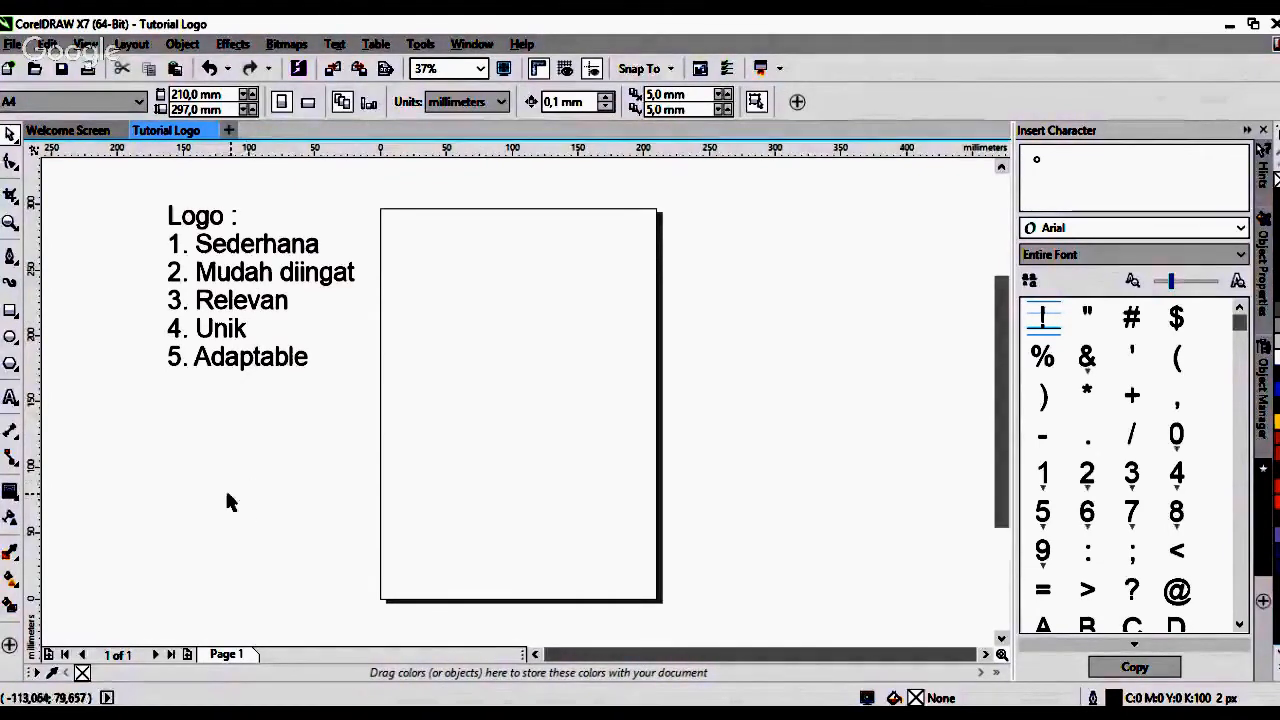
left_click_drag(484, 456, 135, 192)
left_click_drag(606, 520, 128, 194)
left_click_drag(603, 495, 177, 206)
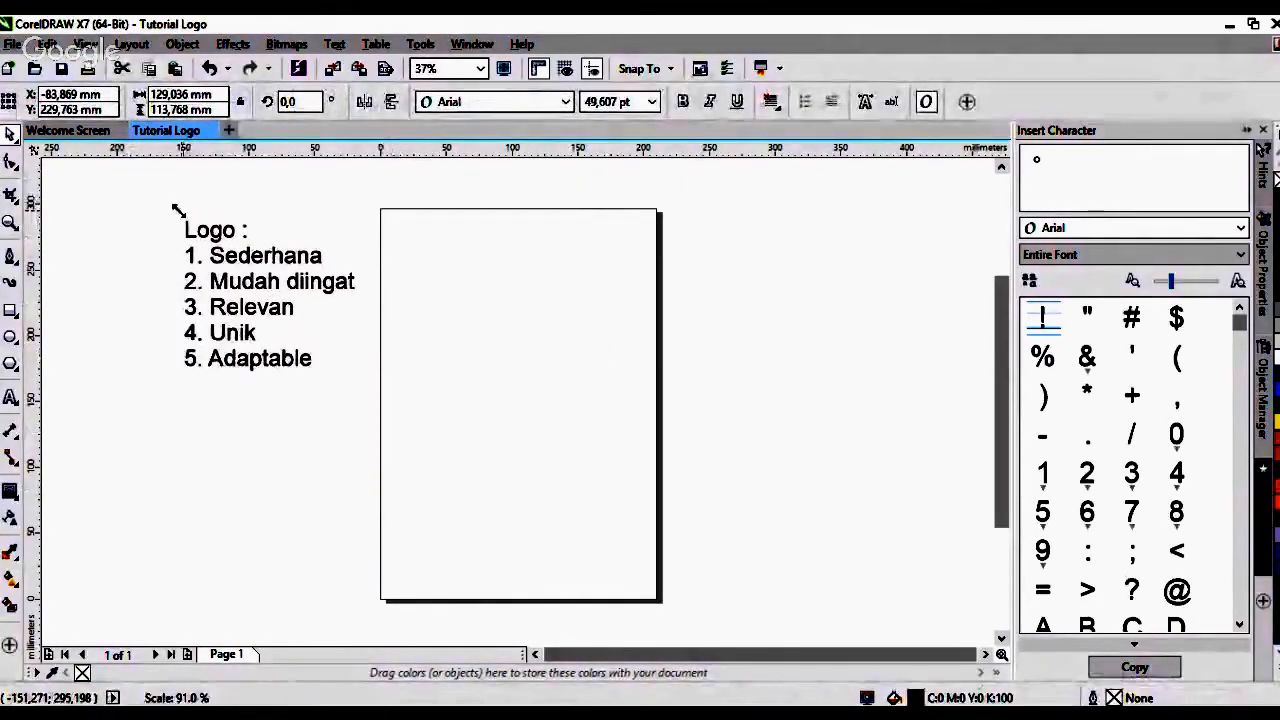
left_click_drag(220, 252, 249, 254)
left_click(400, 303)
left_click_drag(290, 308, 284, 325)
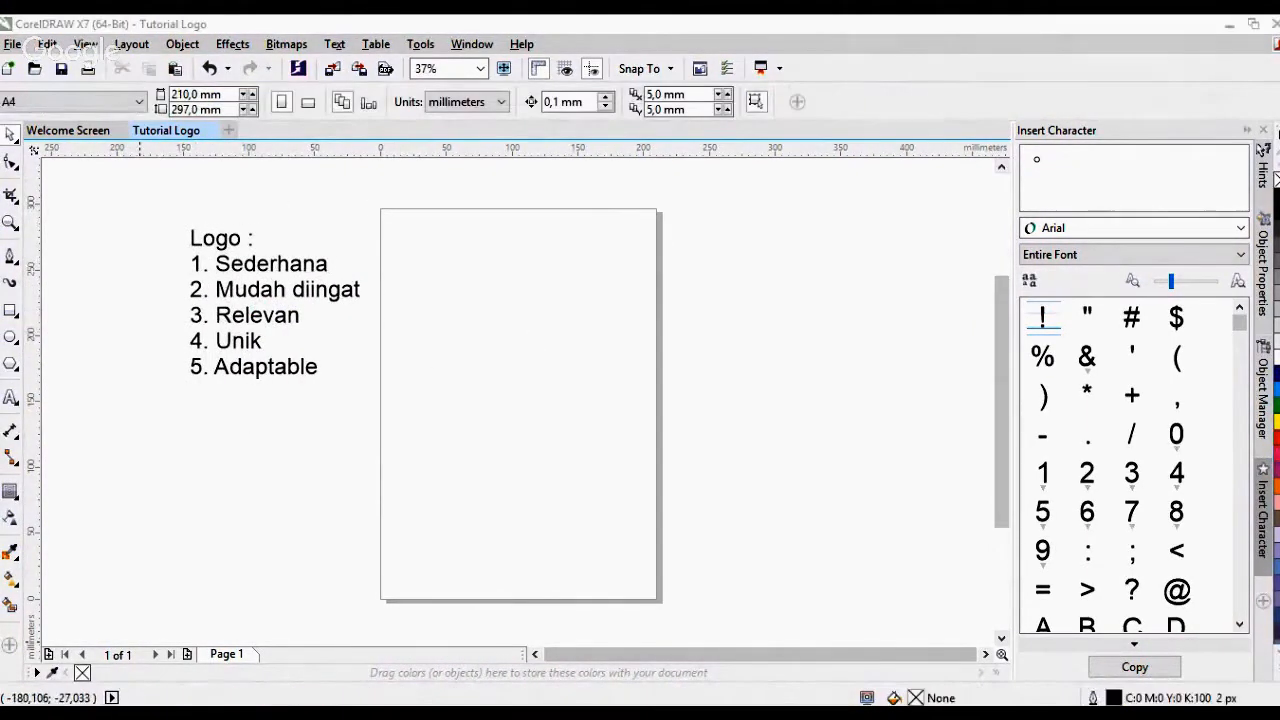
mouse_move(504, 654)
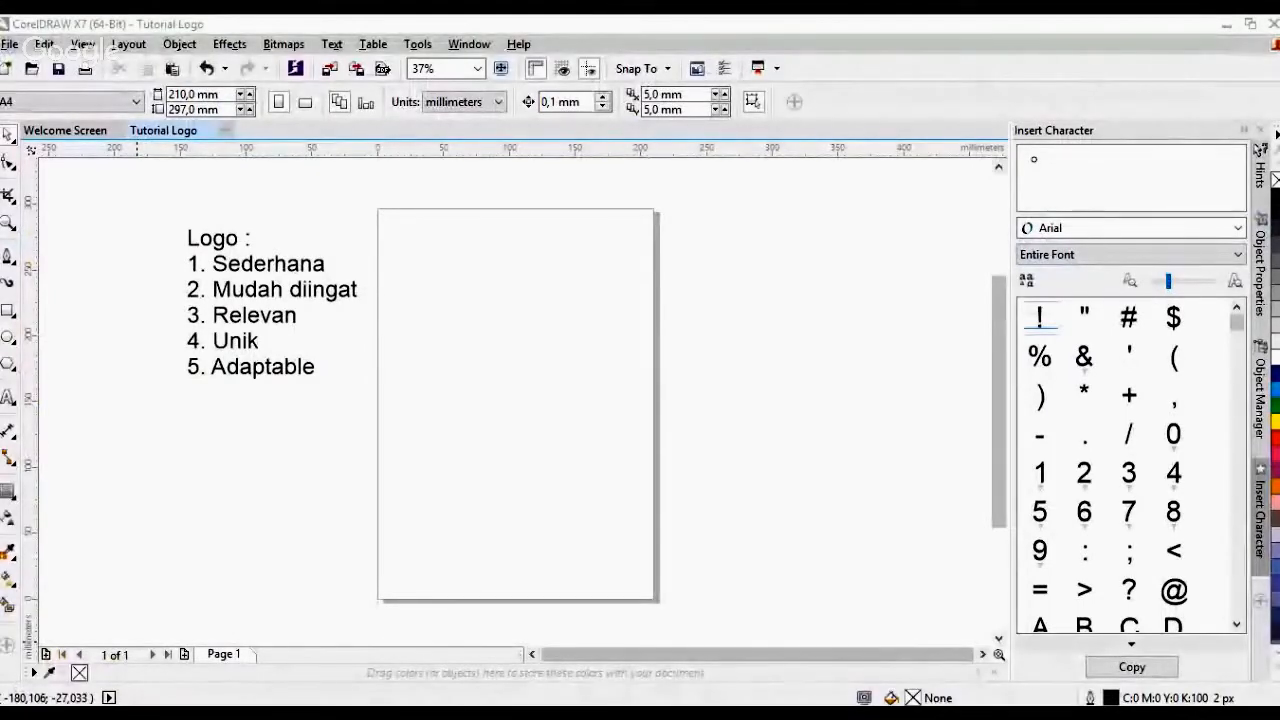
left_click_drag(504, 715, 601, 541)
left_click_drag(510, 463, 504, 338)
scroll(480, 330, "up", 2)
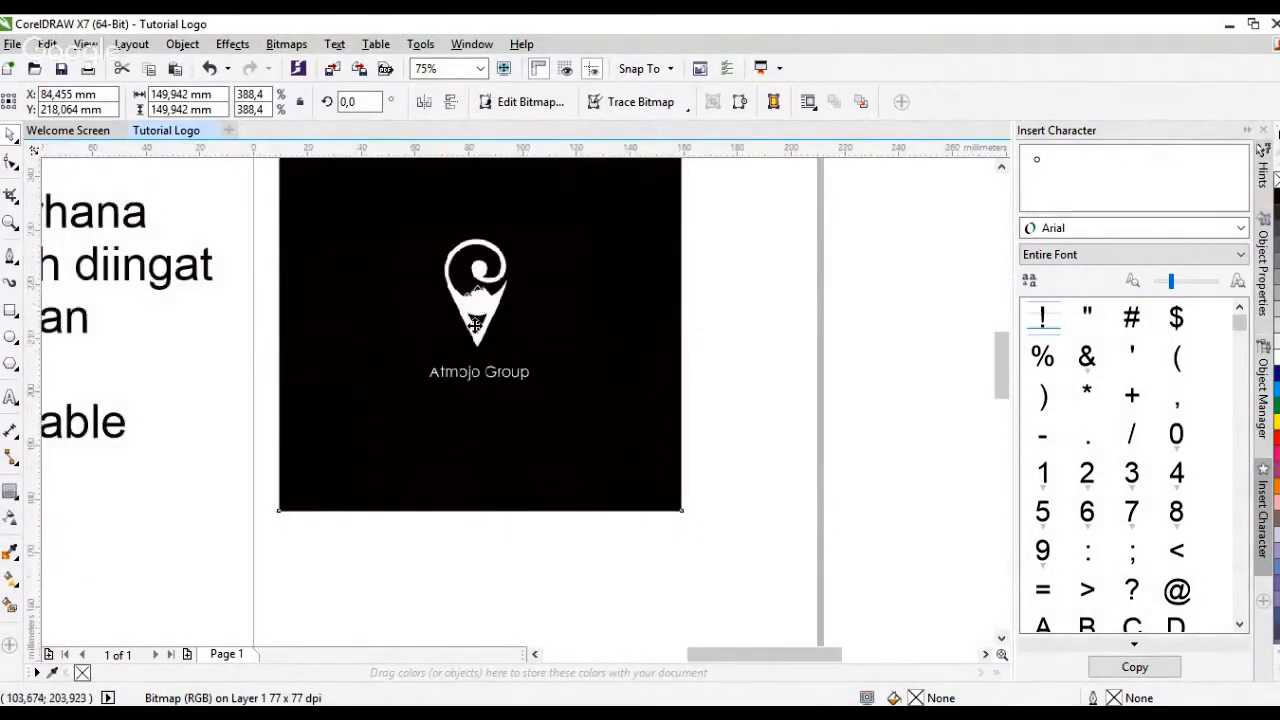
scroll(480, 330, "down", 1)
key("Delete")
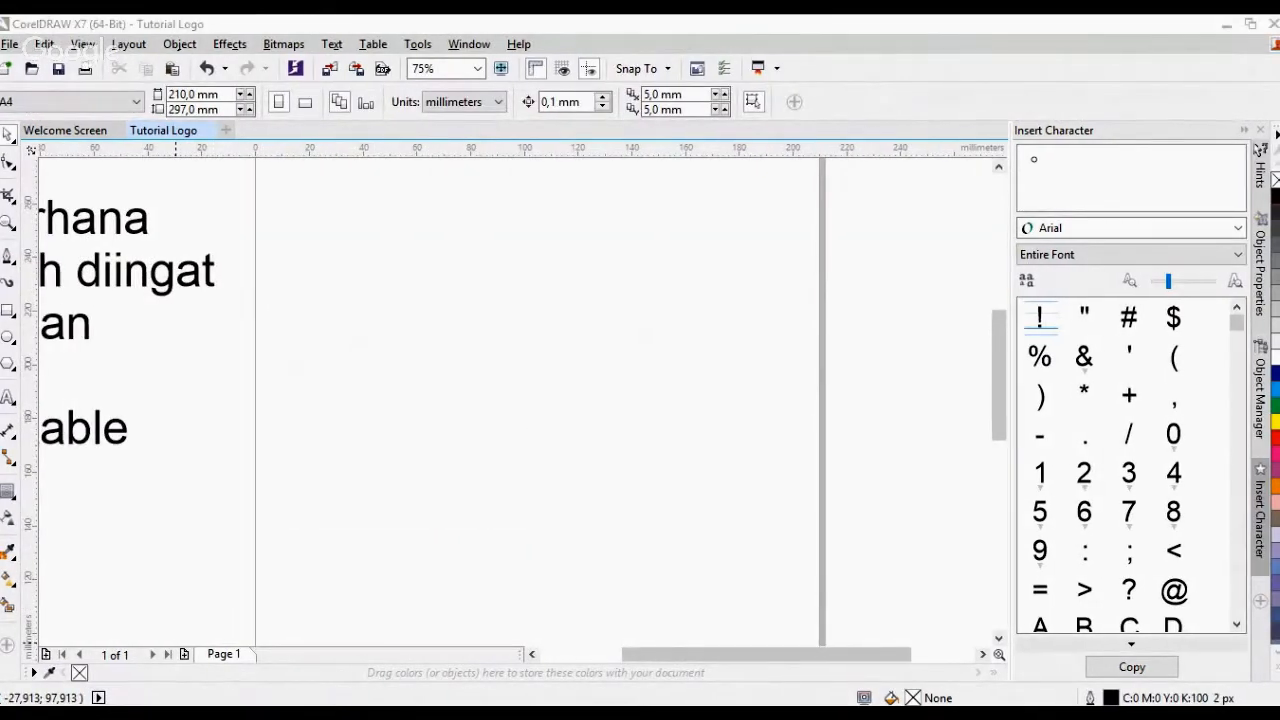
Bring the black Atmojo Group logo MC.png from the AG folder onto the page and enlarge it to about 147 mm wide
mouse_move(505, 645)
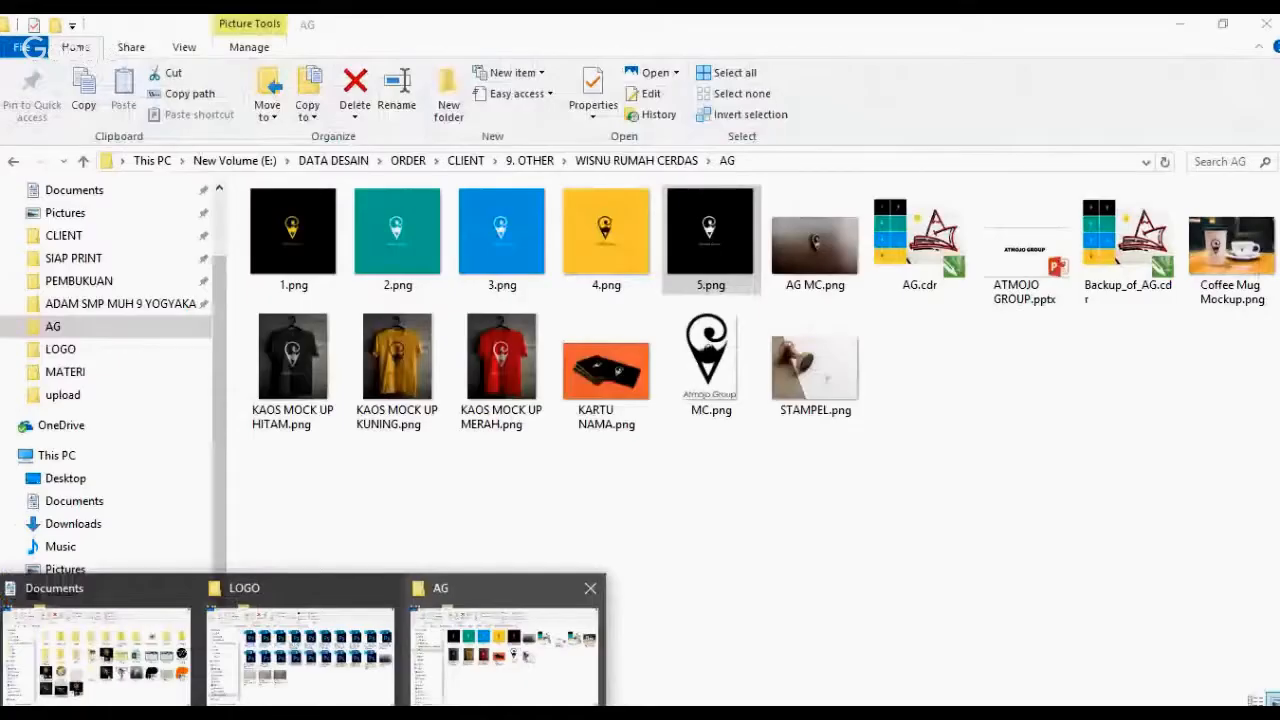
left_click_drag(505, 645, 447, 388)
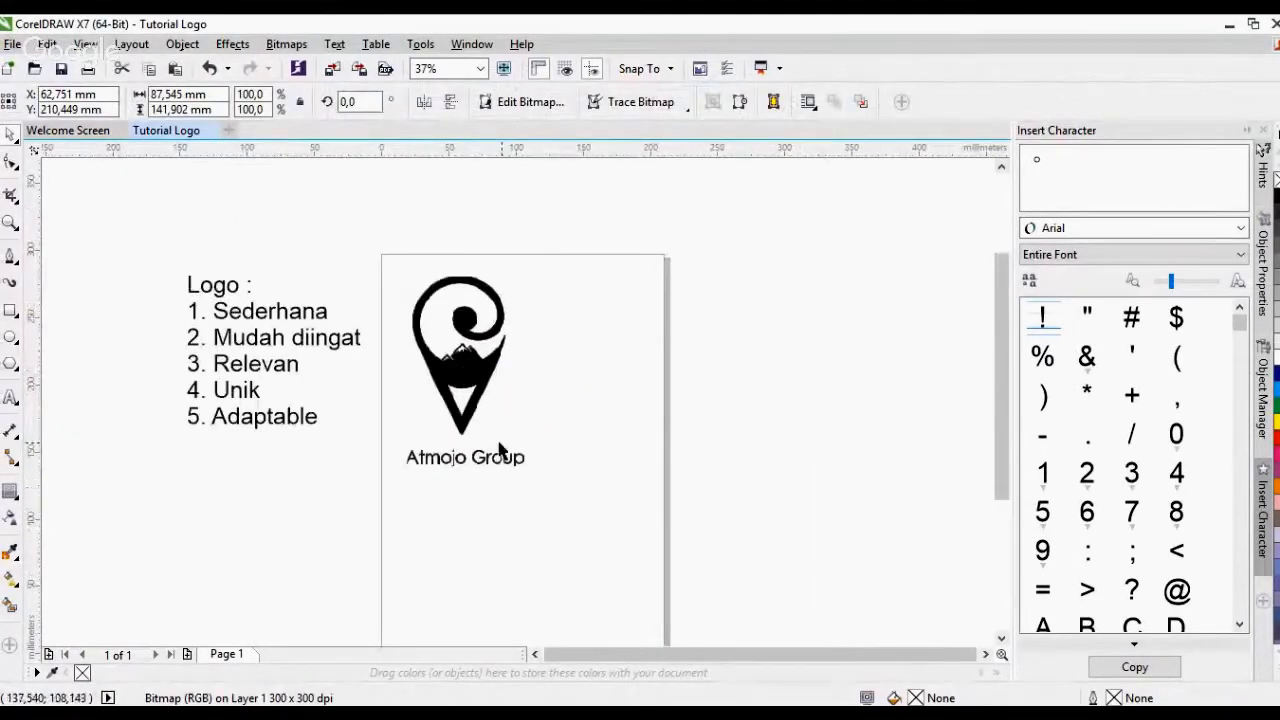
left_click_drag(524, 466, 640, 598)
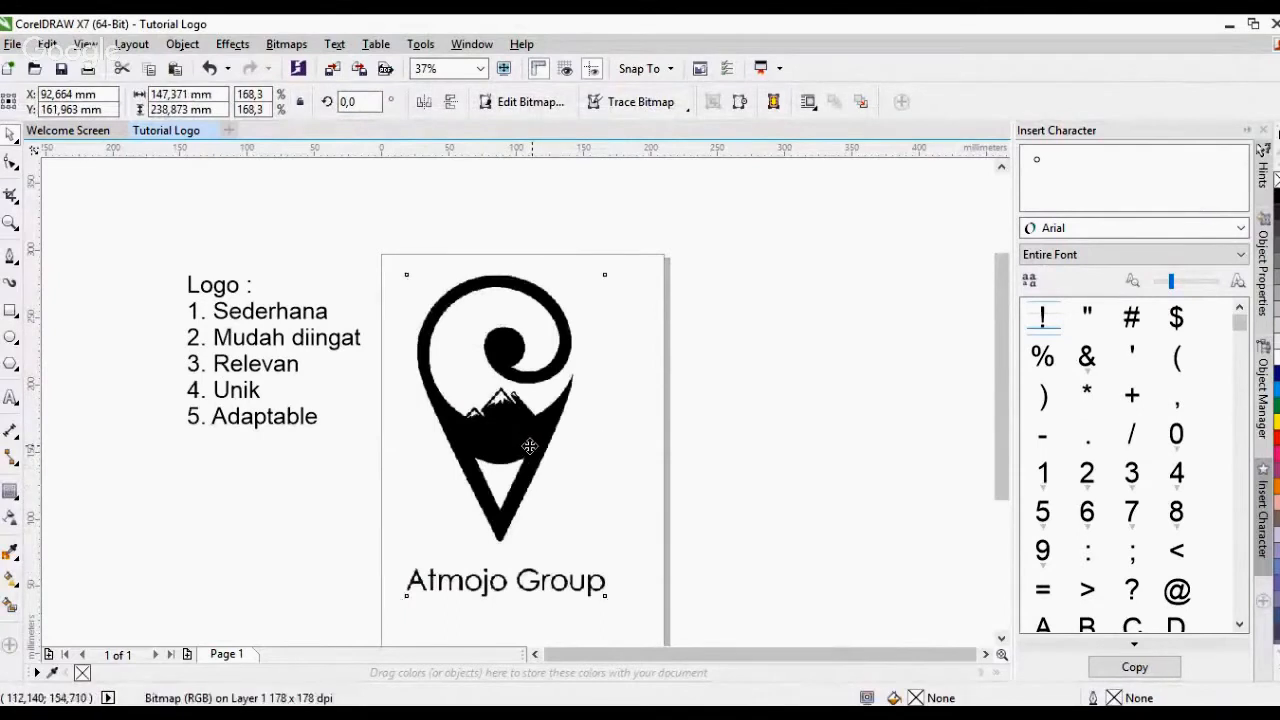
mouse_move(529, 446)
left_mouse_down()
mouse_move(469, 420)
mouse_move(526, 431)
mouse_move(535, 457)
left_mouse_up()
left_click(791, 400)
Shrink the Atmojo Group logo to about 90 mm wide, keeping it in the upper part of the page
left_click(569, 505)
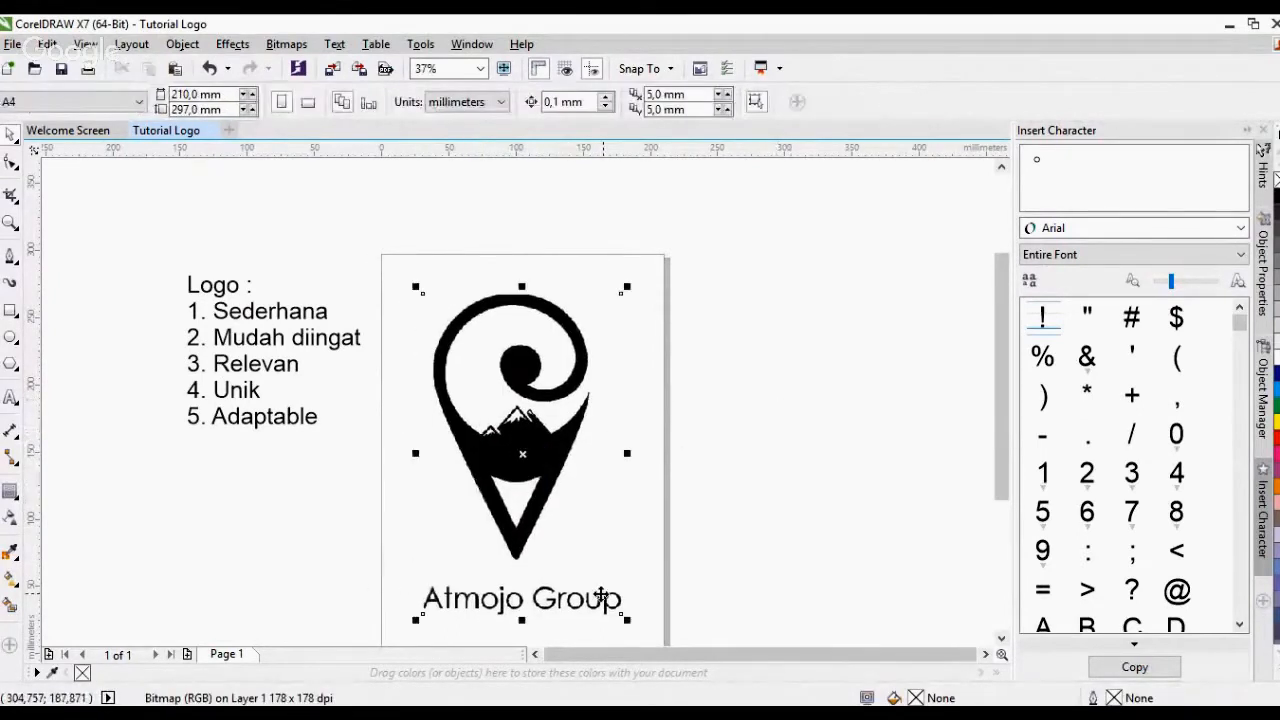
left_click_drag(626, 620, 544, 491)
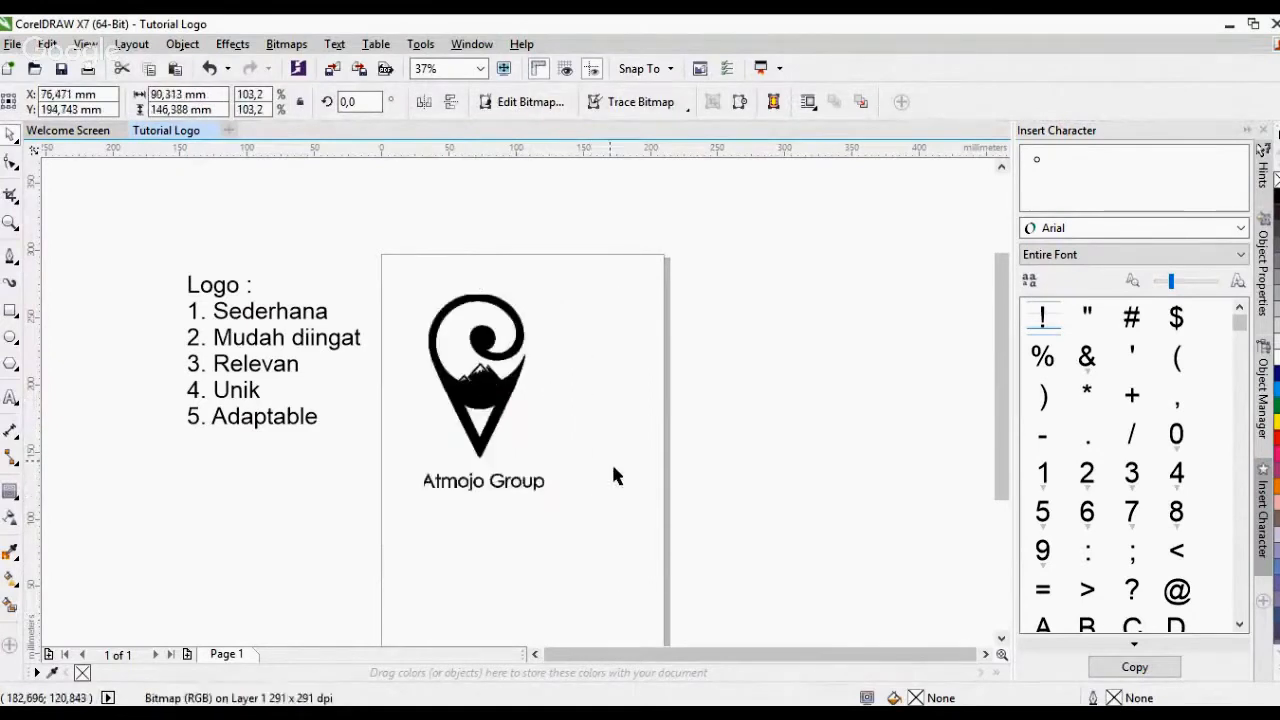
left_click(478, 406)
left_click(609, 459)
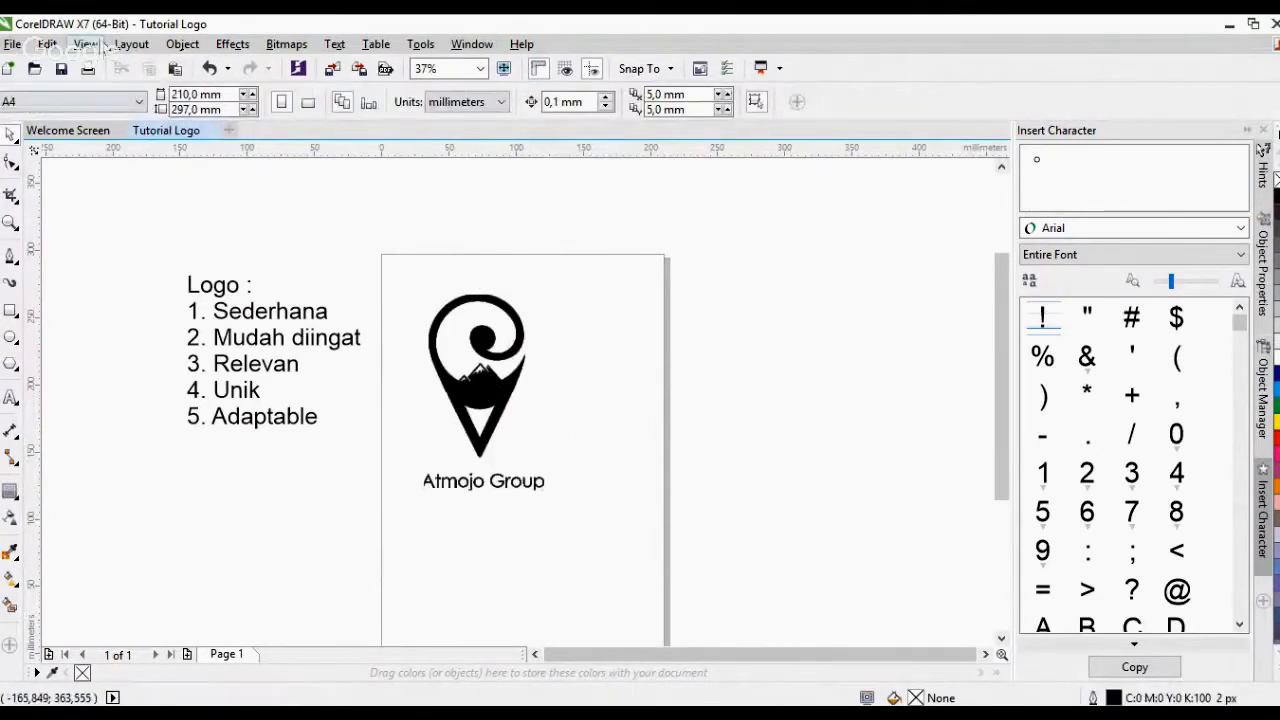
Set the display mode to Normal and inspect the Atmojo Group logo up close
left_click(93, 150)
left_click(85, 44)
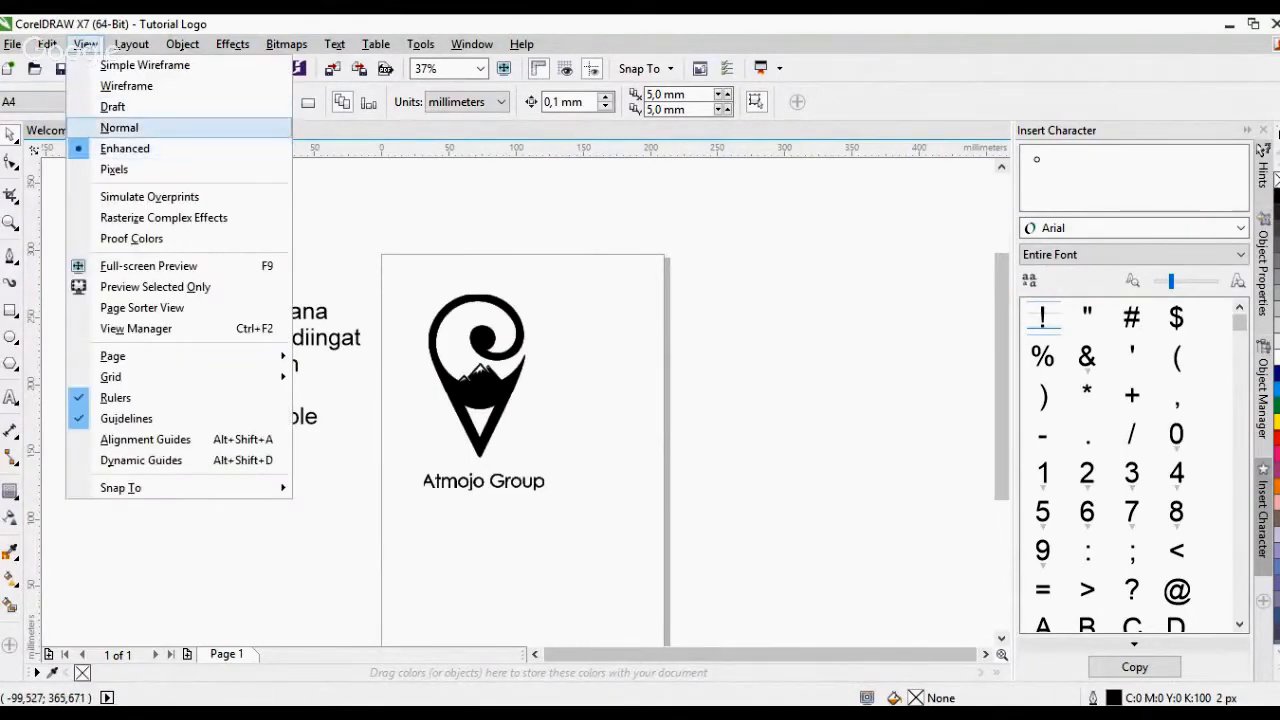
left_click(110, 123)
left_click(495, 393)
scroll(494, 395, "up", 2)
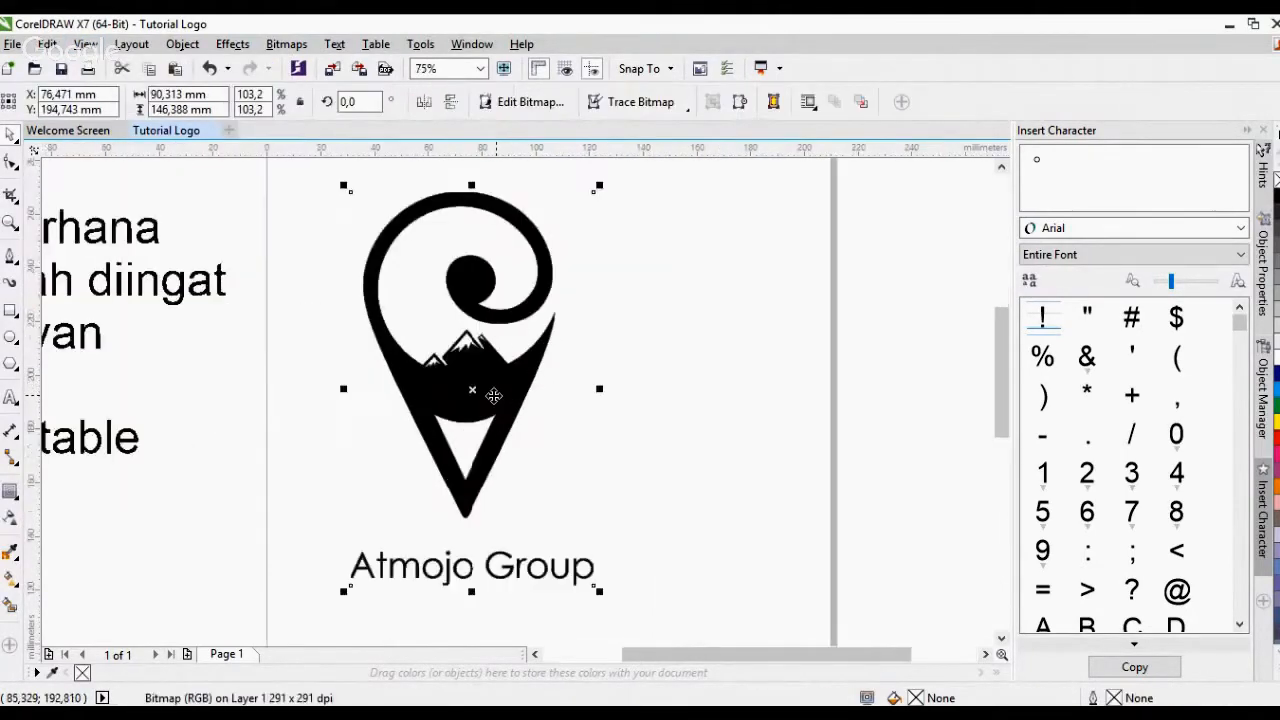
scroll(560, 385, "down", 2)
scroll(406, 363, "up", 2)
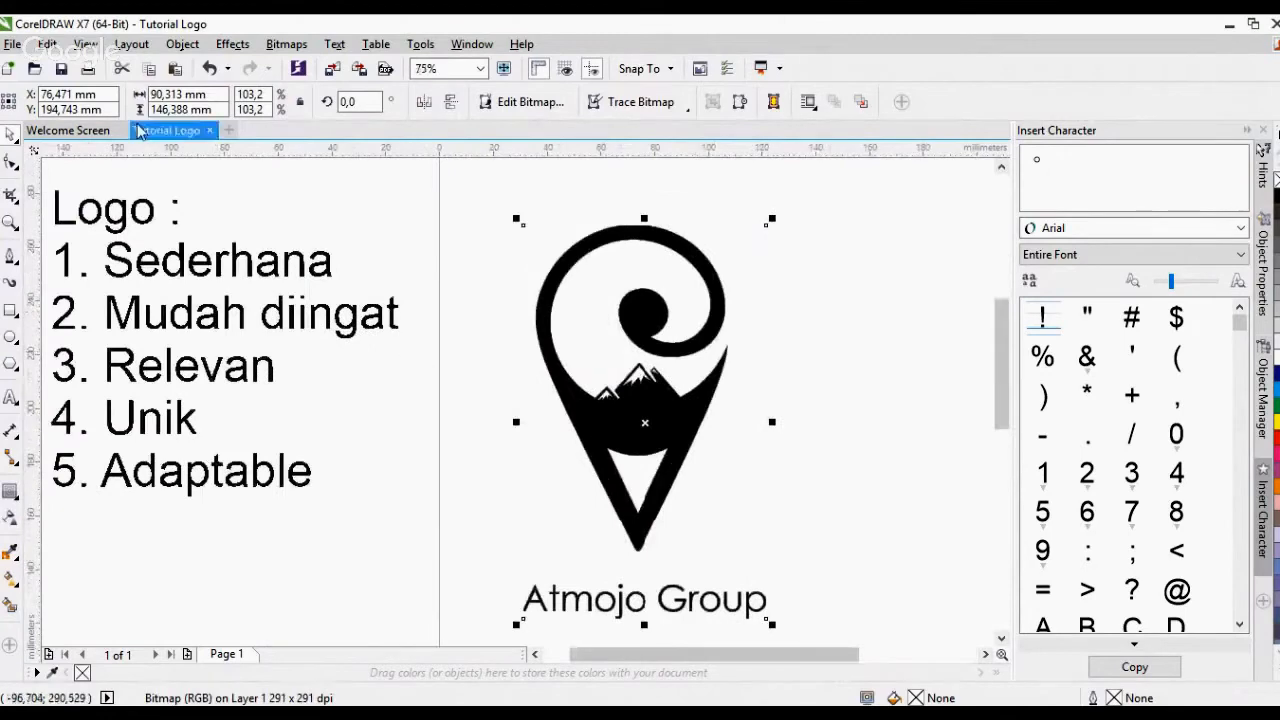
Set the display mode to Enhanced and examine the Atmojo Group logo at small and large sizes
left_click(86, 46)
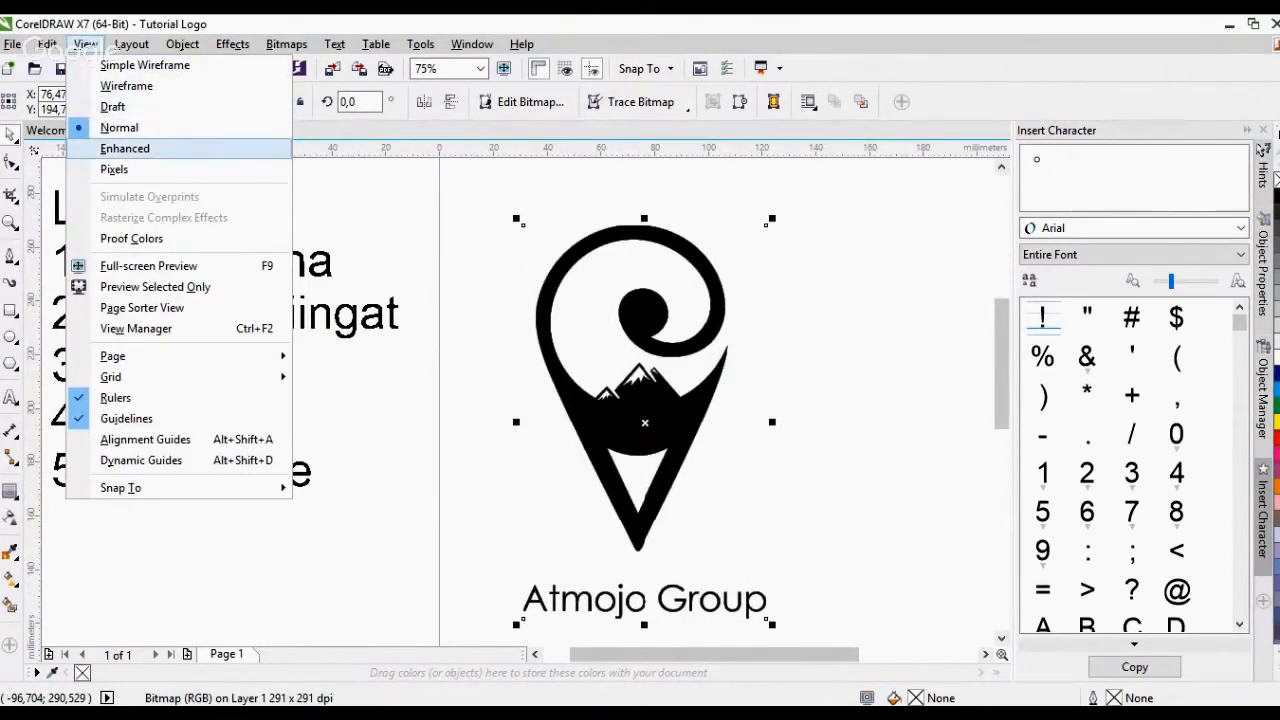
left_click(125, 148)
left_click(480, 238)
scroll(240, 257, "down", 3)
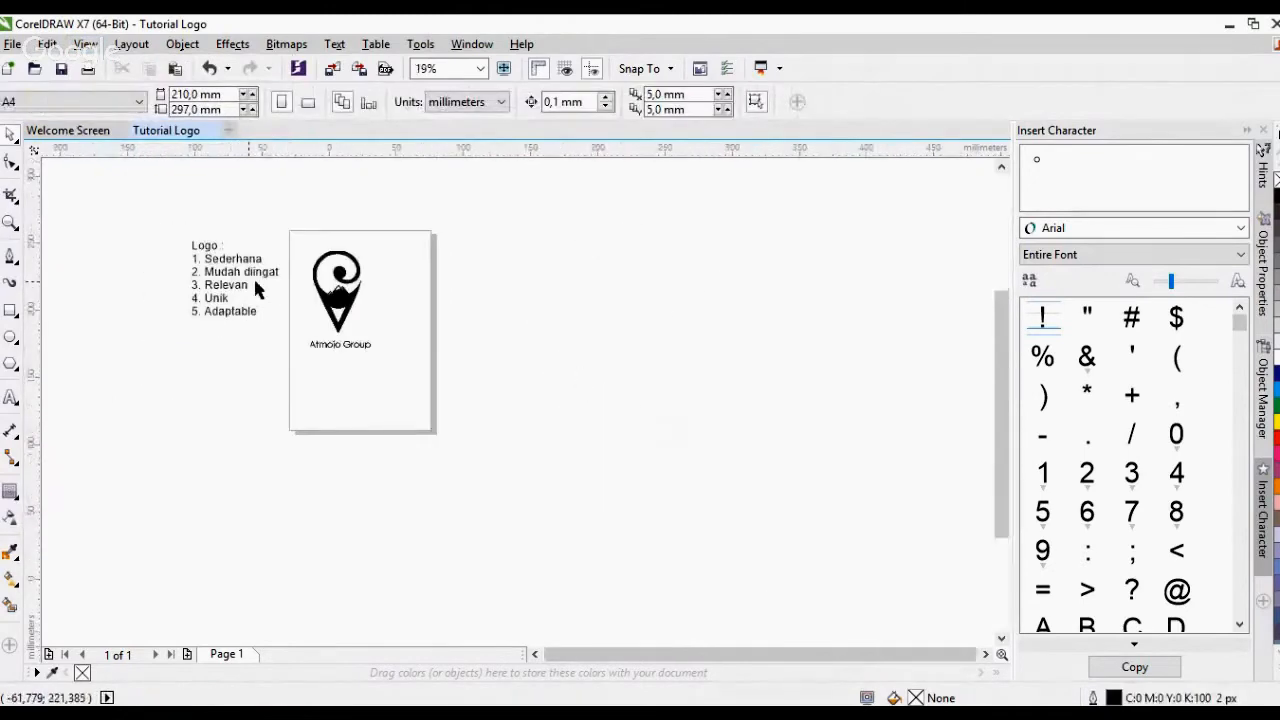
scroll(564, 344, "up", 2)
scroll(588, 335, "up", 2)
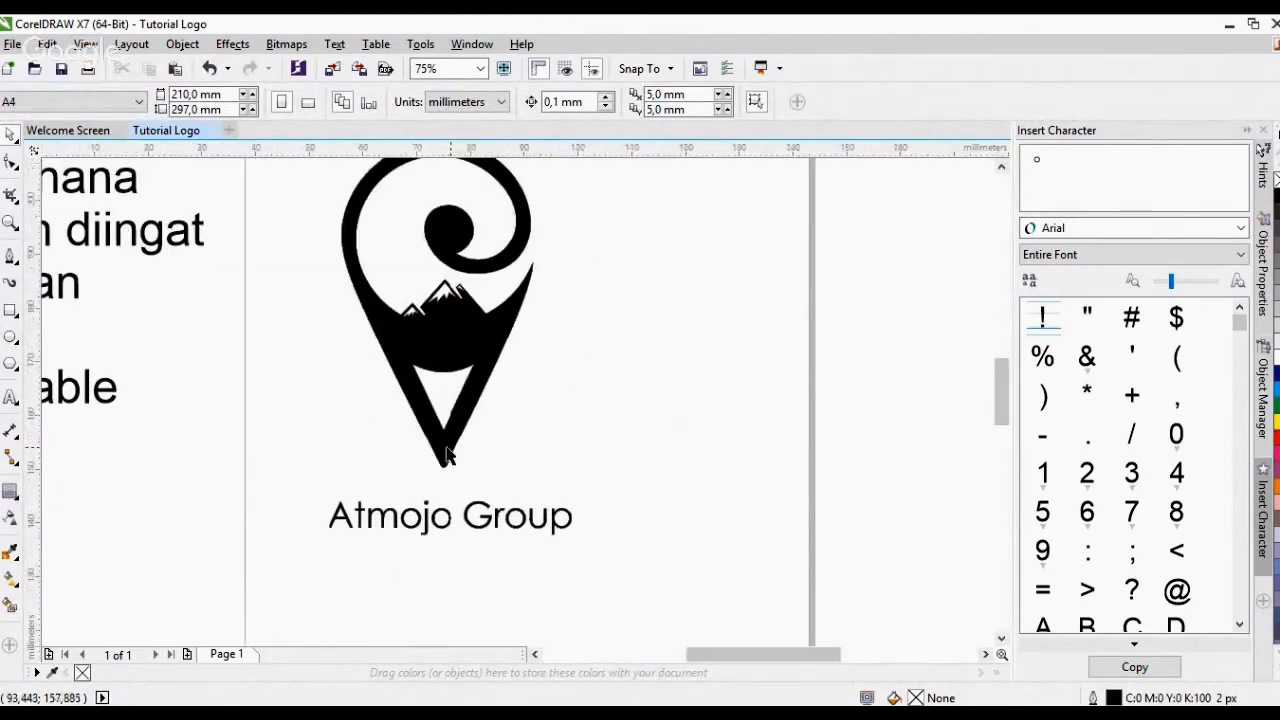
scroll(448, 453, "up", 2)
scroll(455, 457, "down", 4)
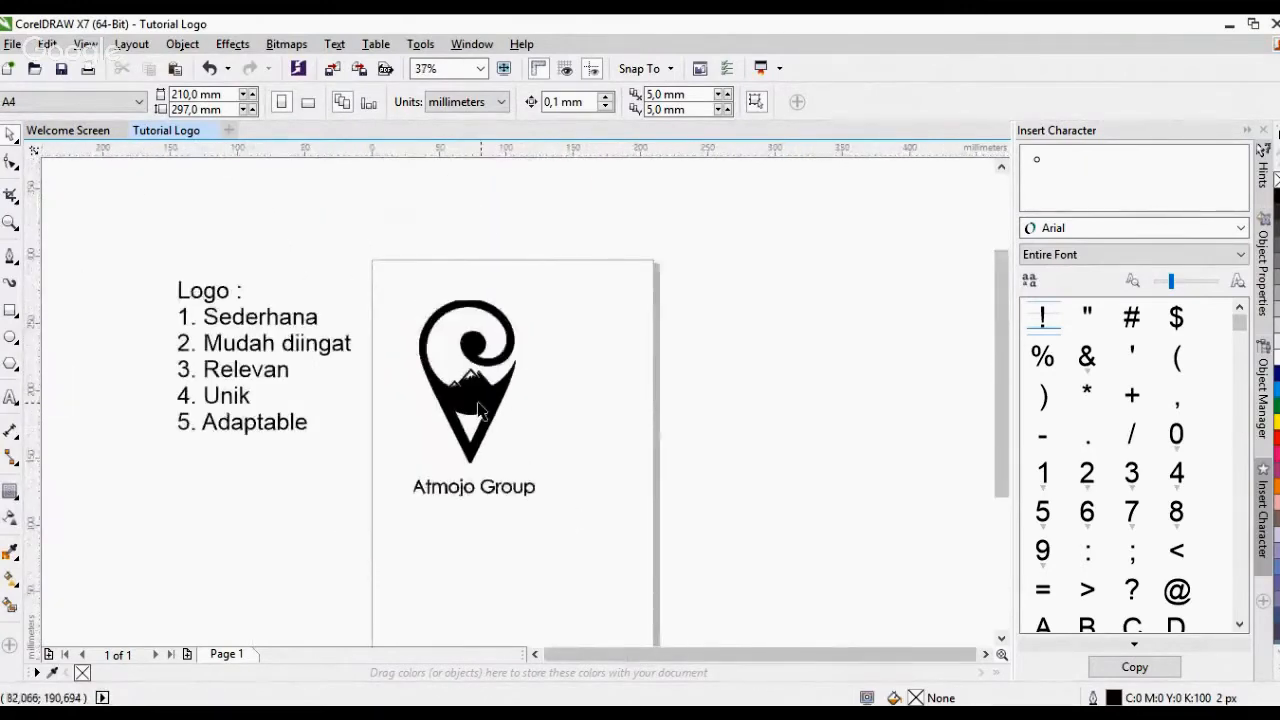
Shrink the Atmojo Group logo to about 82 mm wide and move it into the page's upper left corner
left_click(480, 410)
left_click_drag(543, 491, 531, 483)
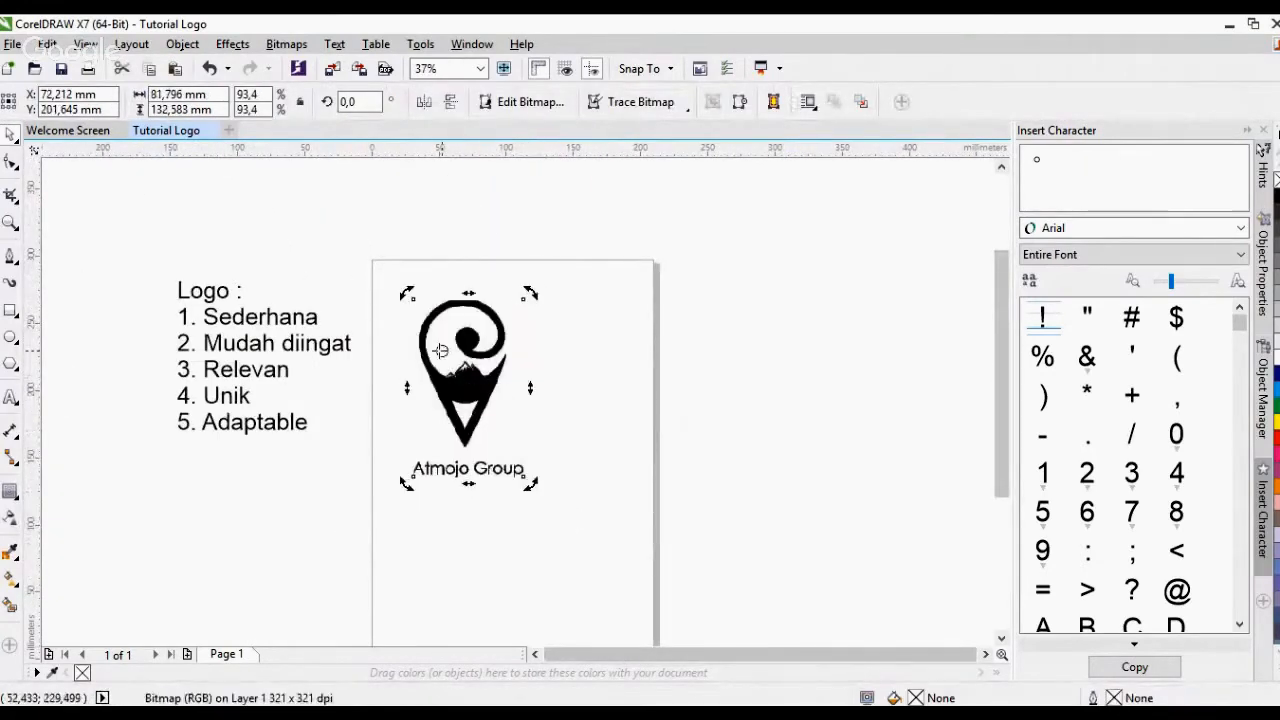
left_click(485, 385)
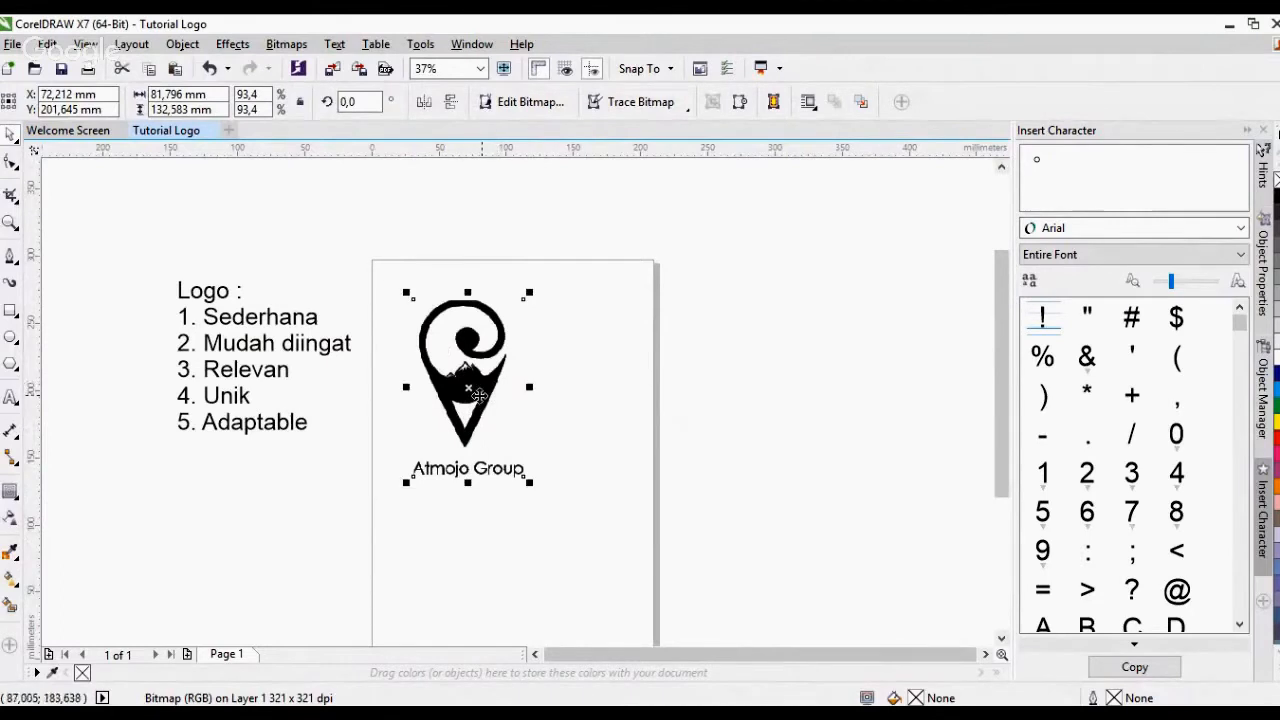
left_click_drag(480, 395, 445, 360)
left_click(261, 578)
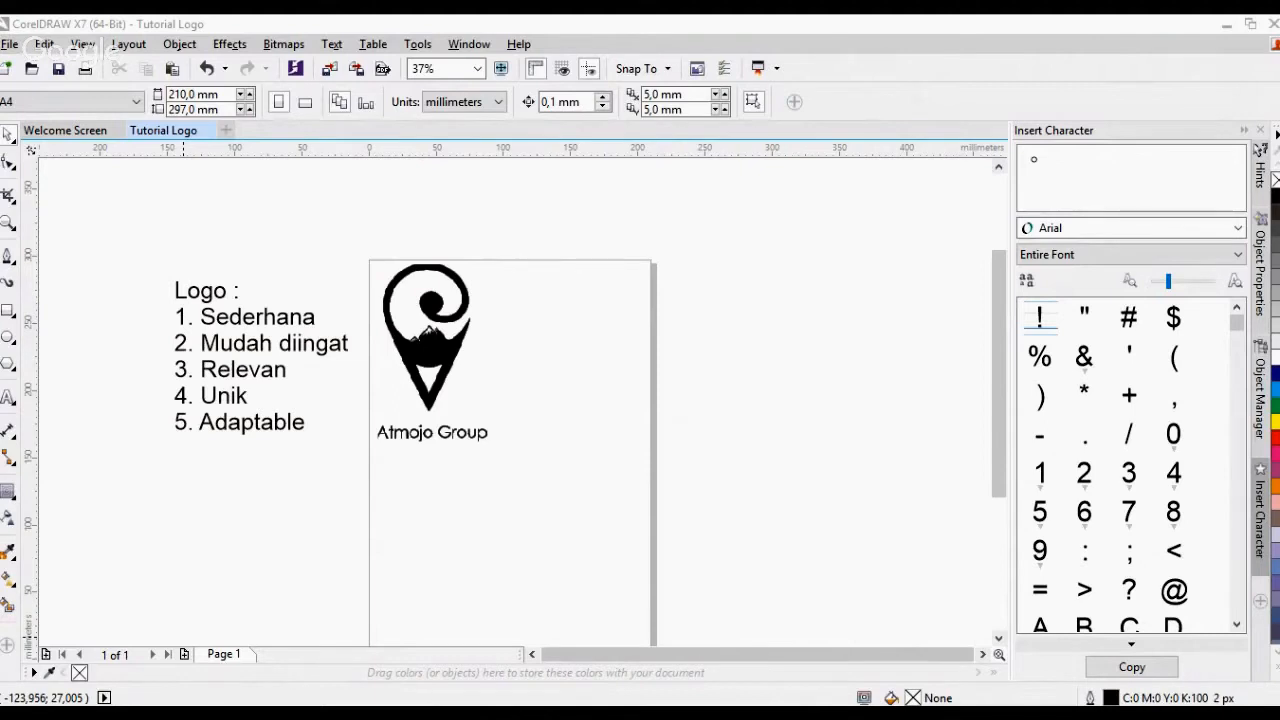
Place the two-panel Kanca Ahong logo image beside the Atmojo Group logo and shrink it to about 106 mm wide
left_click_drag(555, 437, 575, 438)
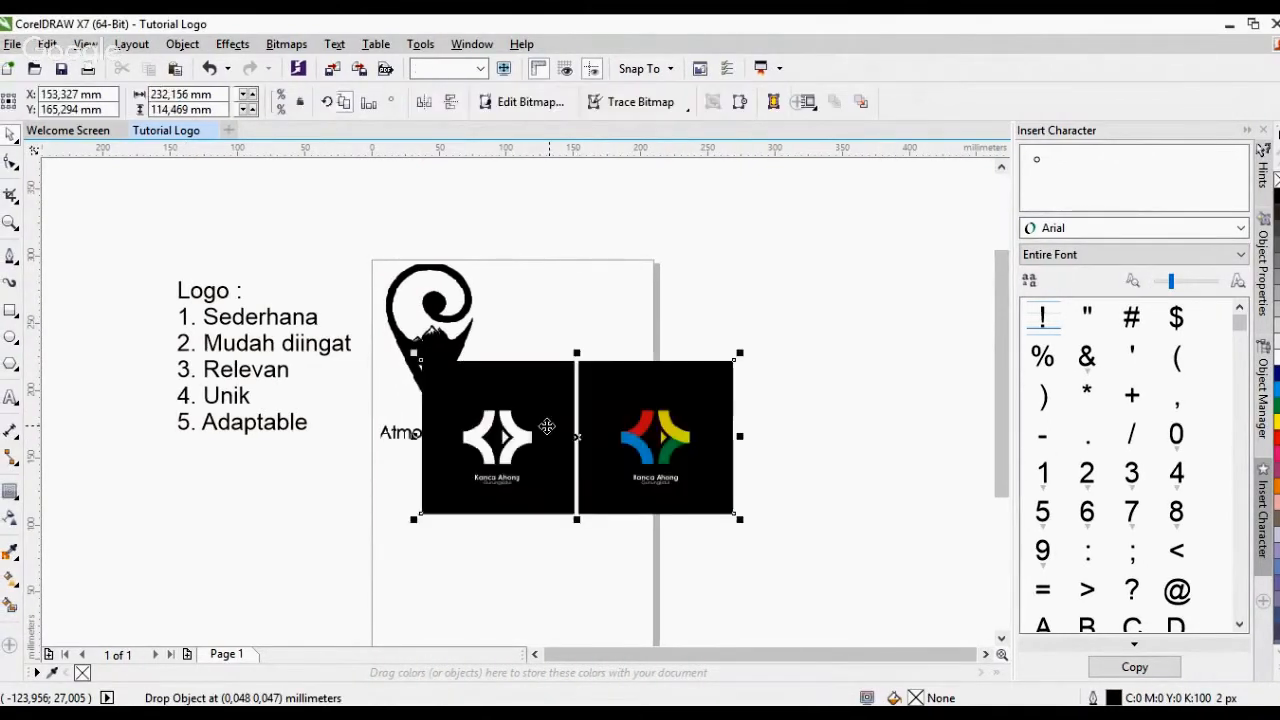
left_click_drag(652, 468, 558, 548)
left_click_drag(324, 610, 407, 565)
left_click_drag(506, 519, 591, 352)
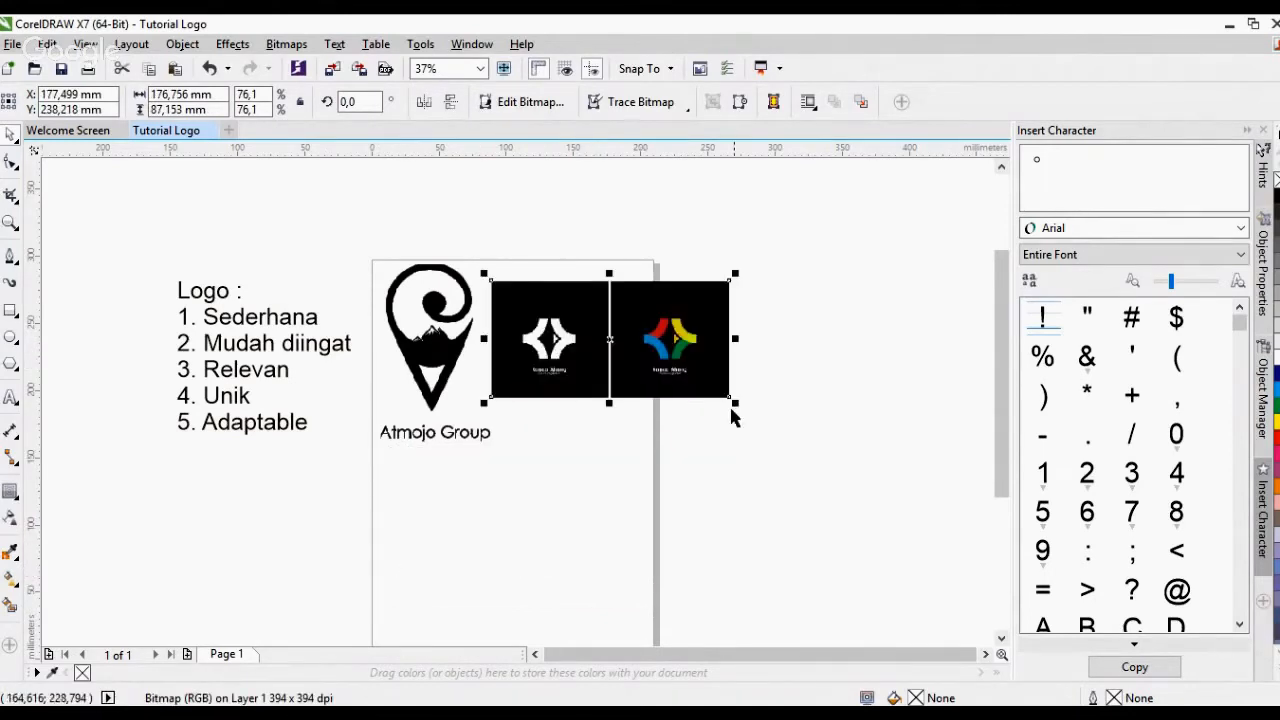
left_click_drag(730, 397, 635, 352)
left_click(697, 358)
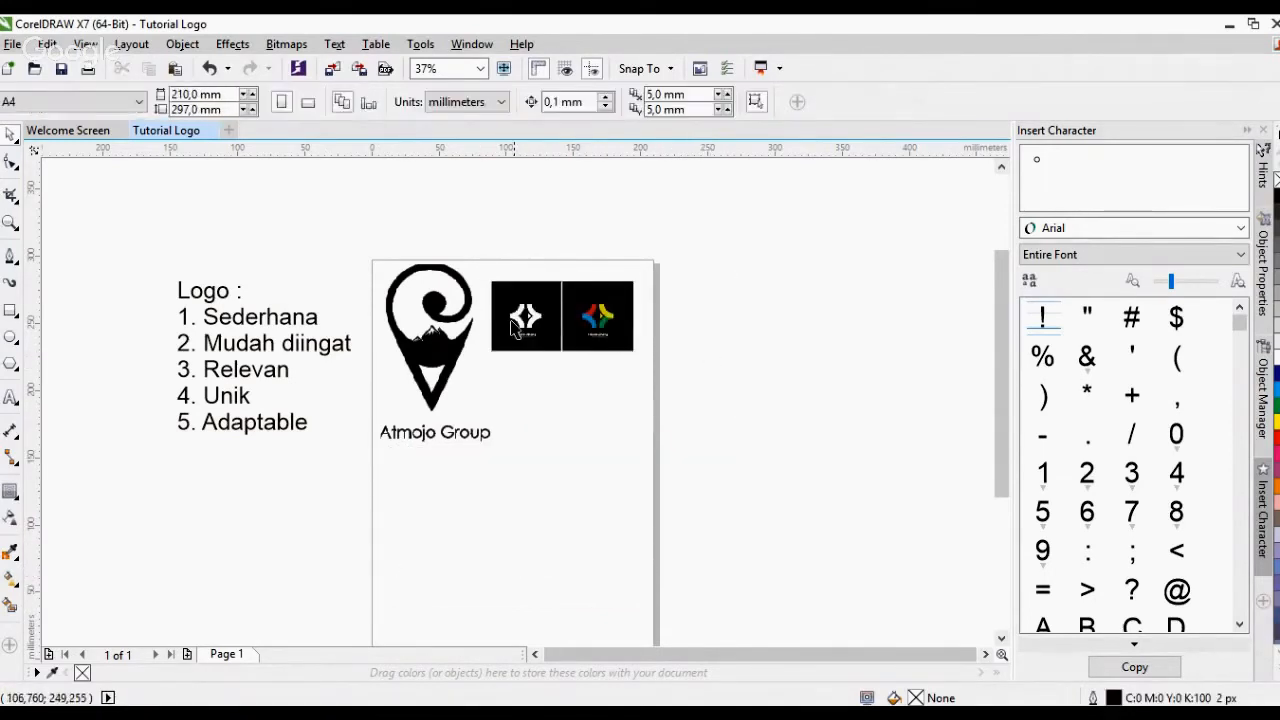
Shrink the Atmojo Group logo to about 48 mm wide
scroll(512, 328, "up", 3)
left_click(512, 328)
scroll(555, 365, "down", 3)
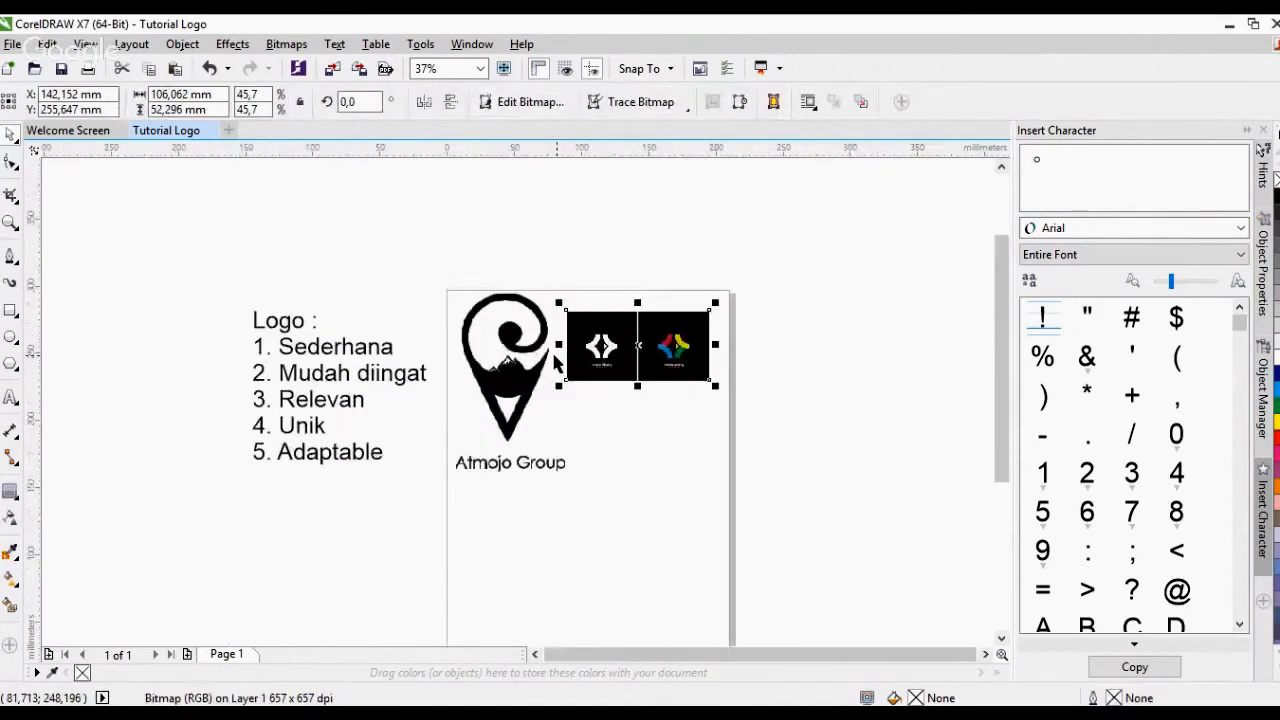
left_click(555, 365)
scroll(555, 365, "up", 3)
left_click_drag(340, 598, 441, 463)
left_click(657, 386)
Move the Atmojo Group logo left and shrink it further to about 30 mm wide
left_click(536, 322)
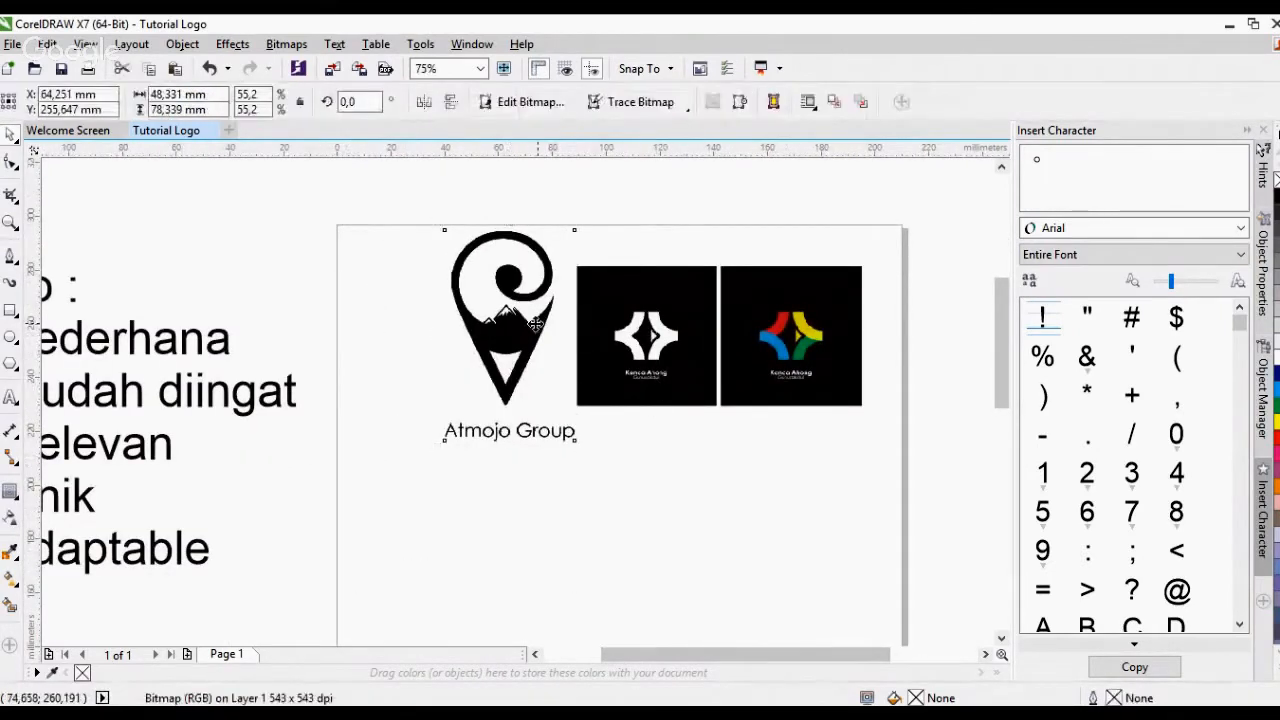
left_click_drag(536, 322, 474, 322)
left_click_drag(514, 230, 495, 245)
left_click(514, 320)
left_click(448, 330)
left_click(360, 250)
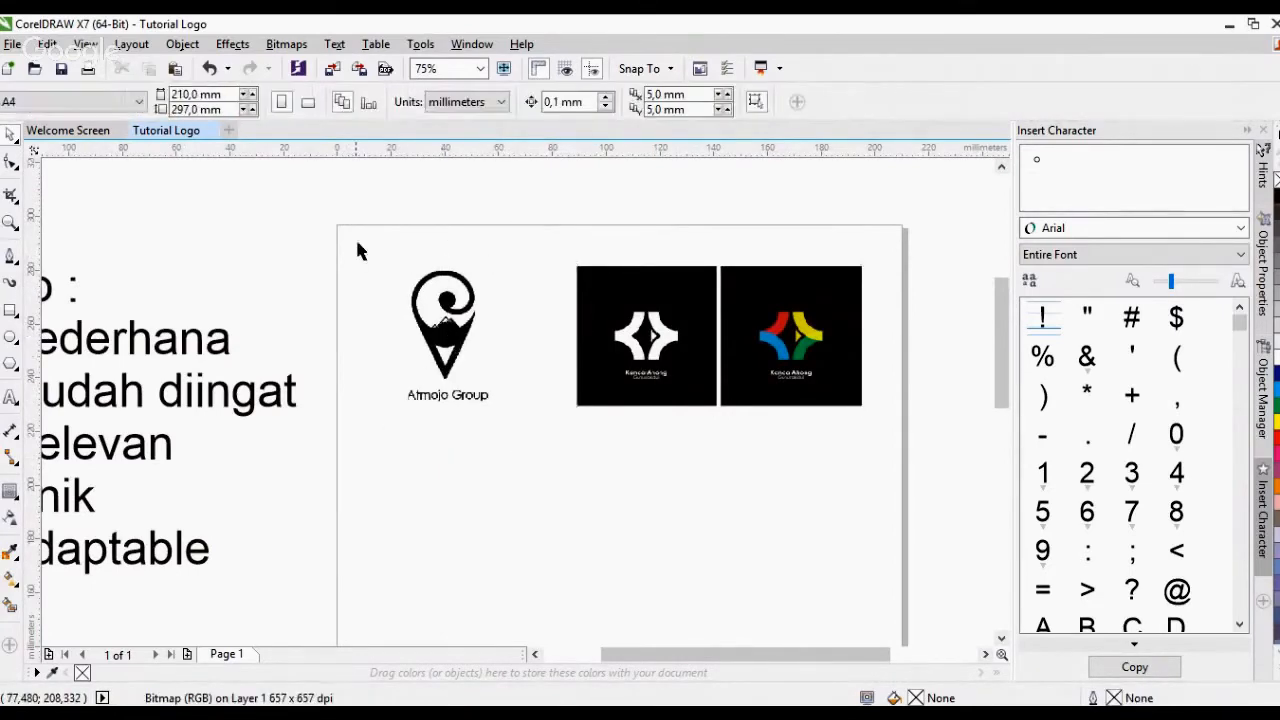
Move the Kanca Ahong image left until it sits close beside the Atmojo Group logo
left_click_drag(360, 250, 552, 410)
scroll(711, 477, "up", 2)
left_click(711, 477)
scroll(665, 471, "down", 2)
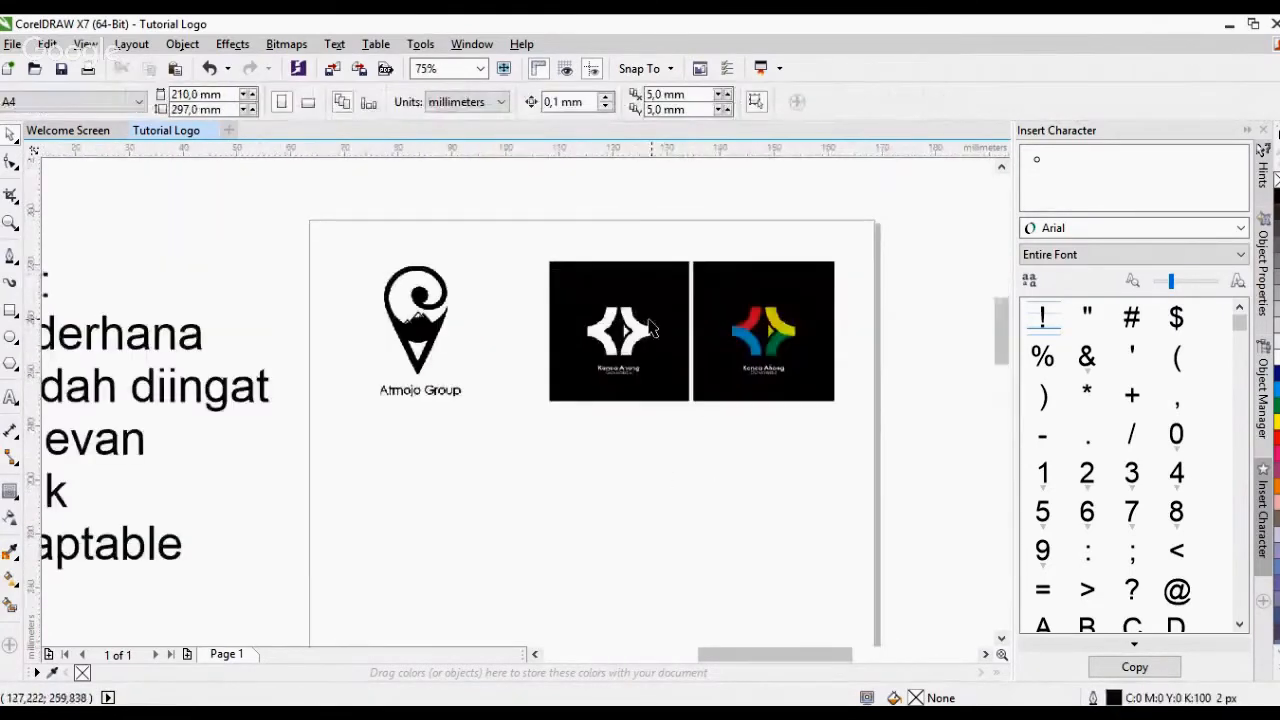
scroll(650, 330, "up", 2)
scroll(331, 297, "down", 3)
scroll(560, 360, "up", 3)
left_click(618, 388)
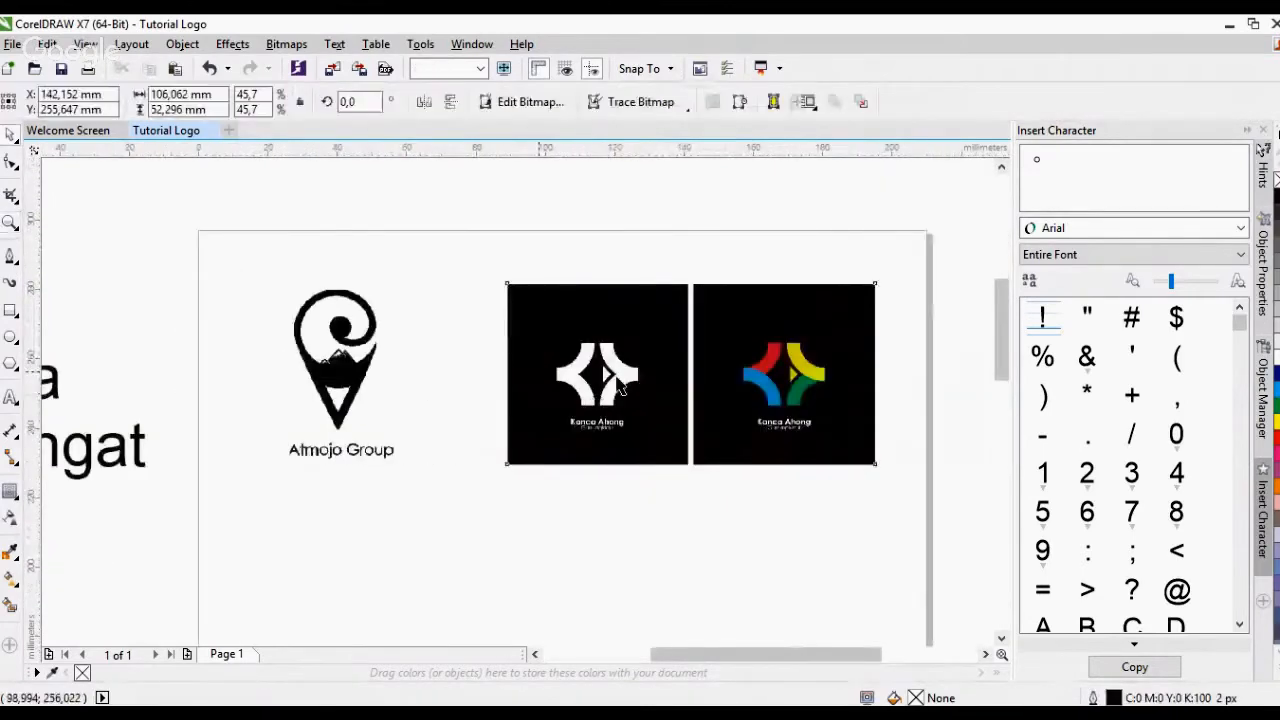
left_click_drag(618, 388, 514, 388)
left_click(563, 474)
Examine the Atmojo Group logo and both Kanca Ahong versions side by side up close
key("z")
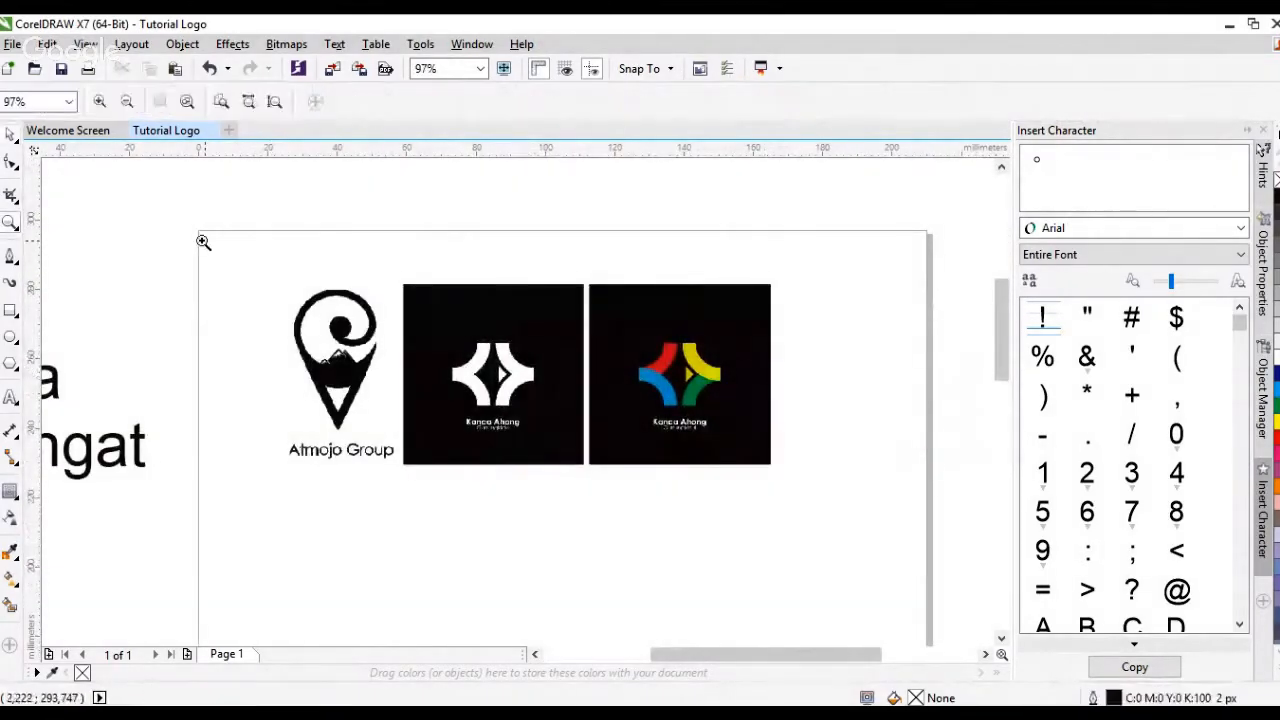
left_click_drag(203, 242, 837, 528)
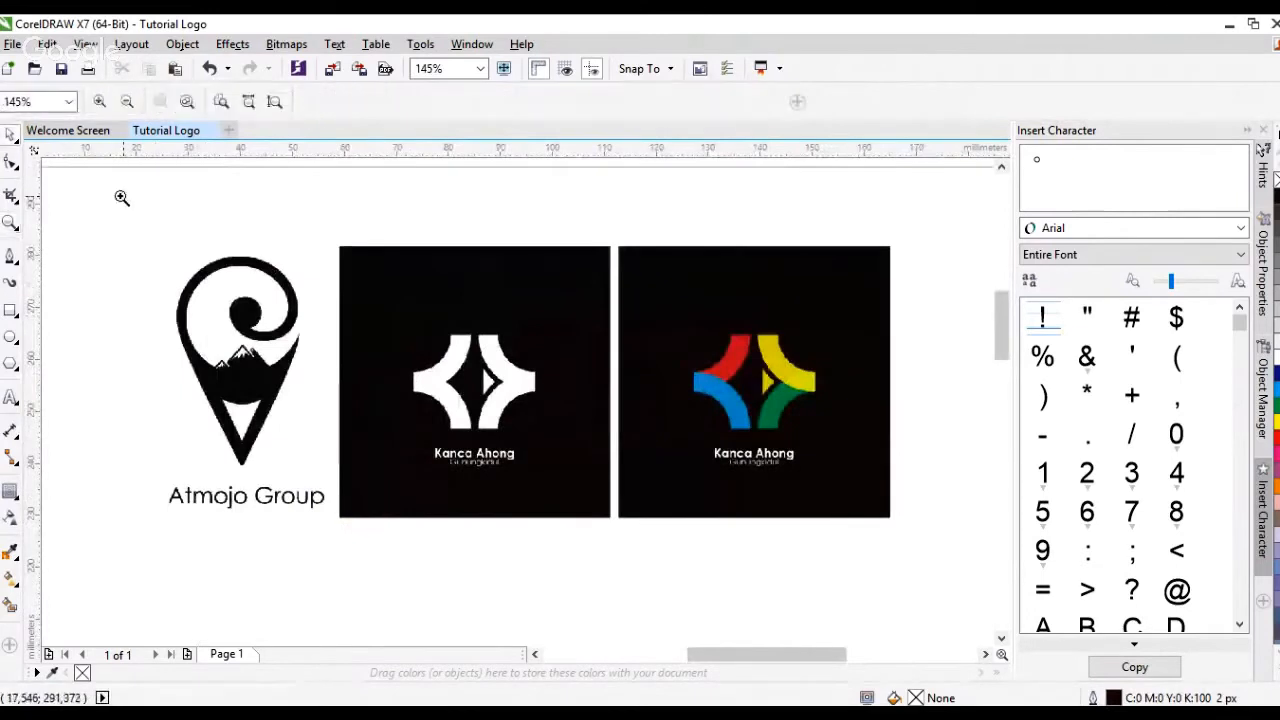
left_click_drag(121, 197, 890, 546)
key("space")
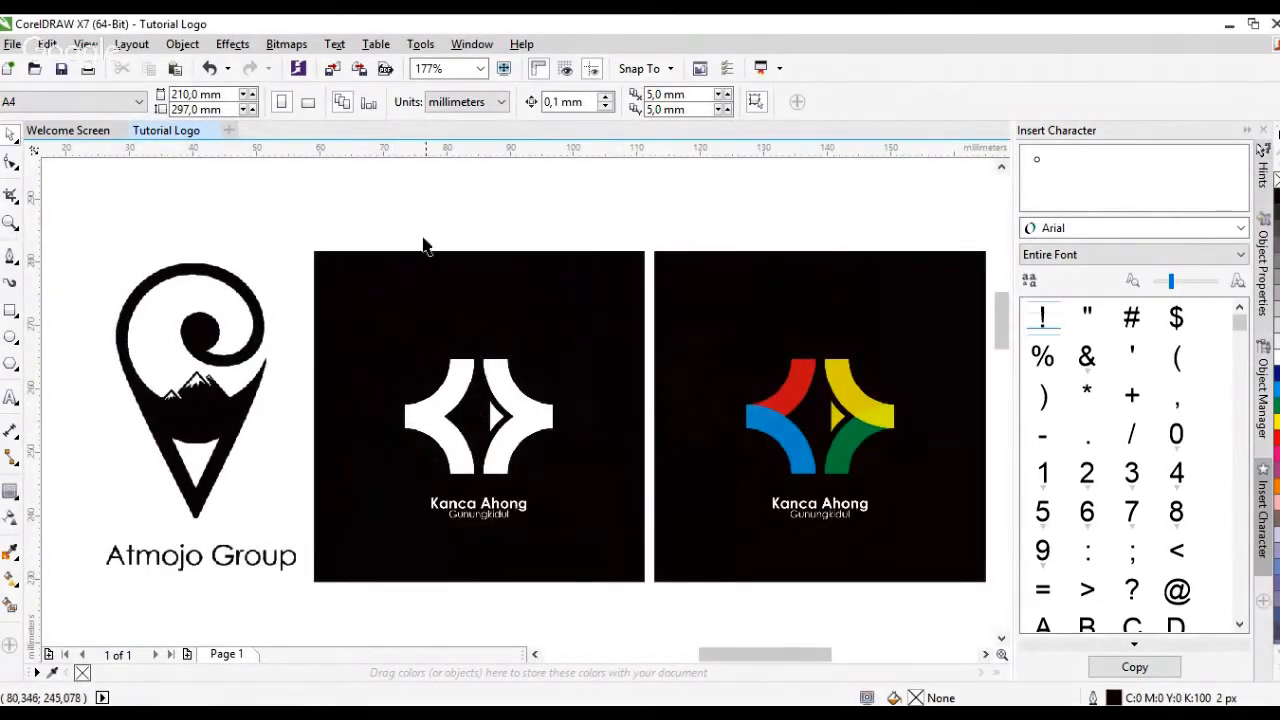
scroll(314, 306, "down", 3)
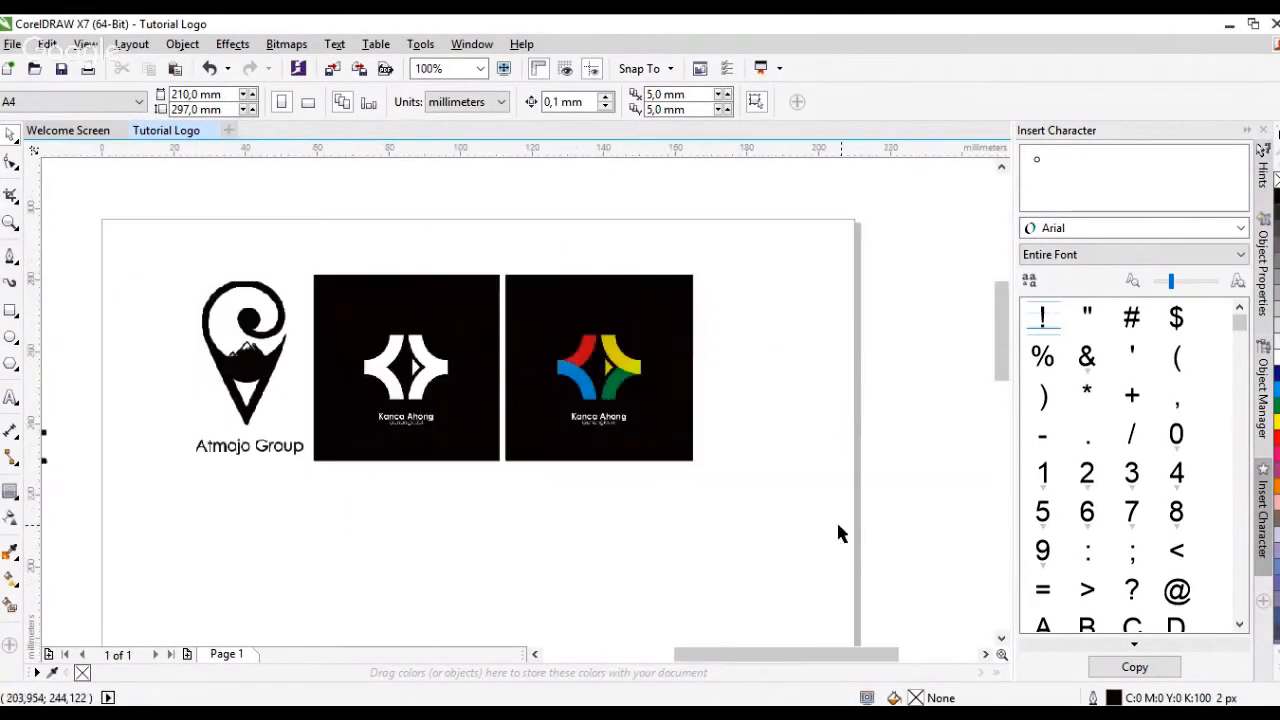
left_click_drag(850, 537, 797, 451)
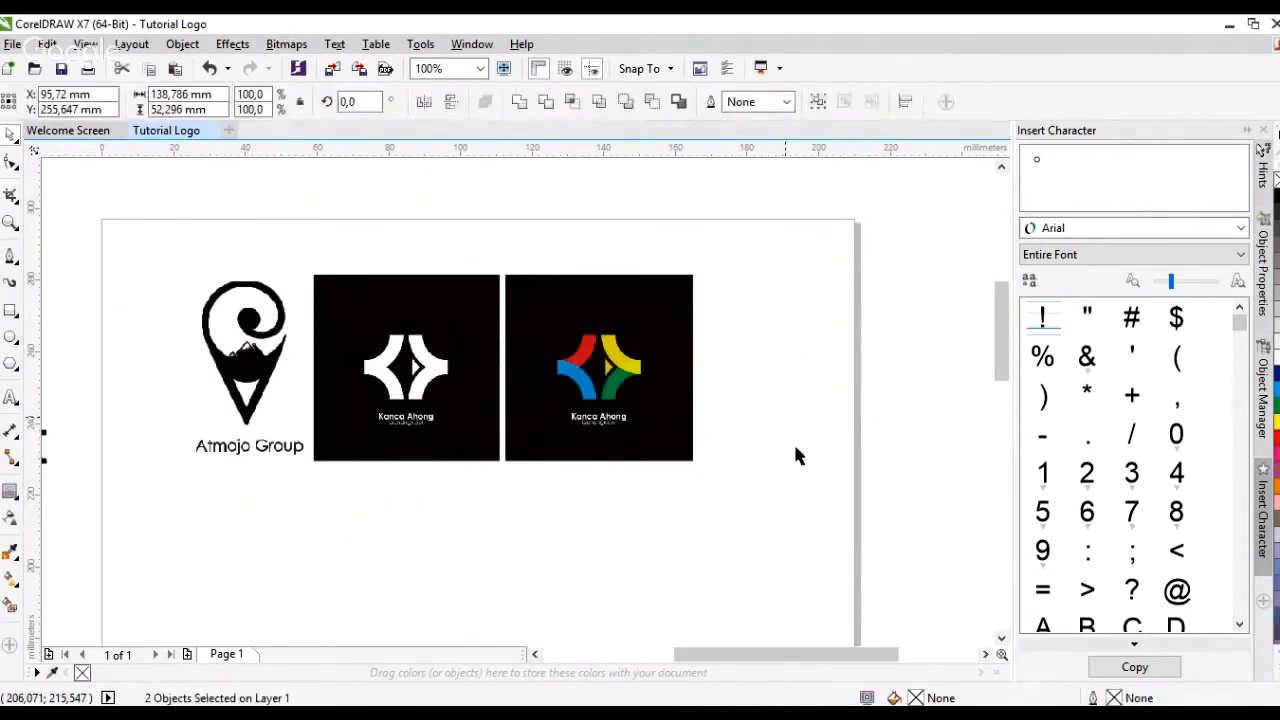
left_click(797, 451)
Compare the logos at small and large sizes with the numbered list of logo characteristics
scroll(262, 420, "up", 2)
scroll(262, 415, "down", 4)
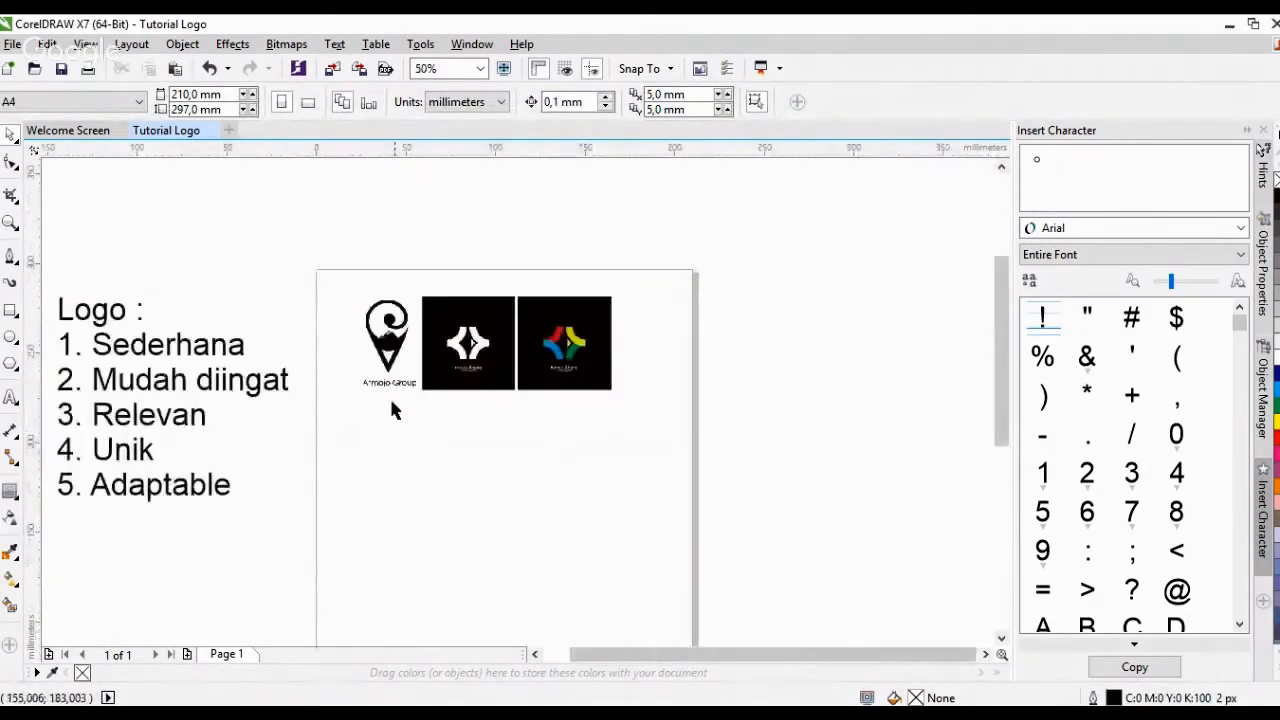
scroll(350, 352, "up", 2)
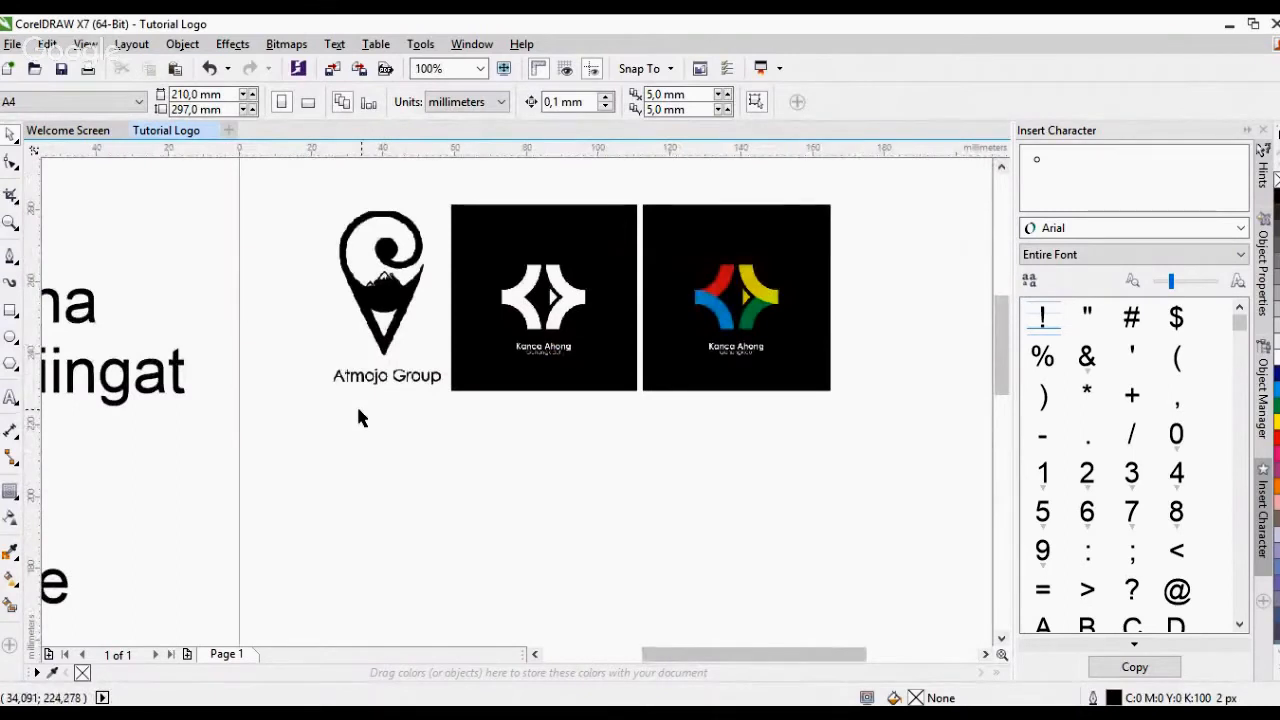
scroll(635, 367, "down", 2)
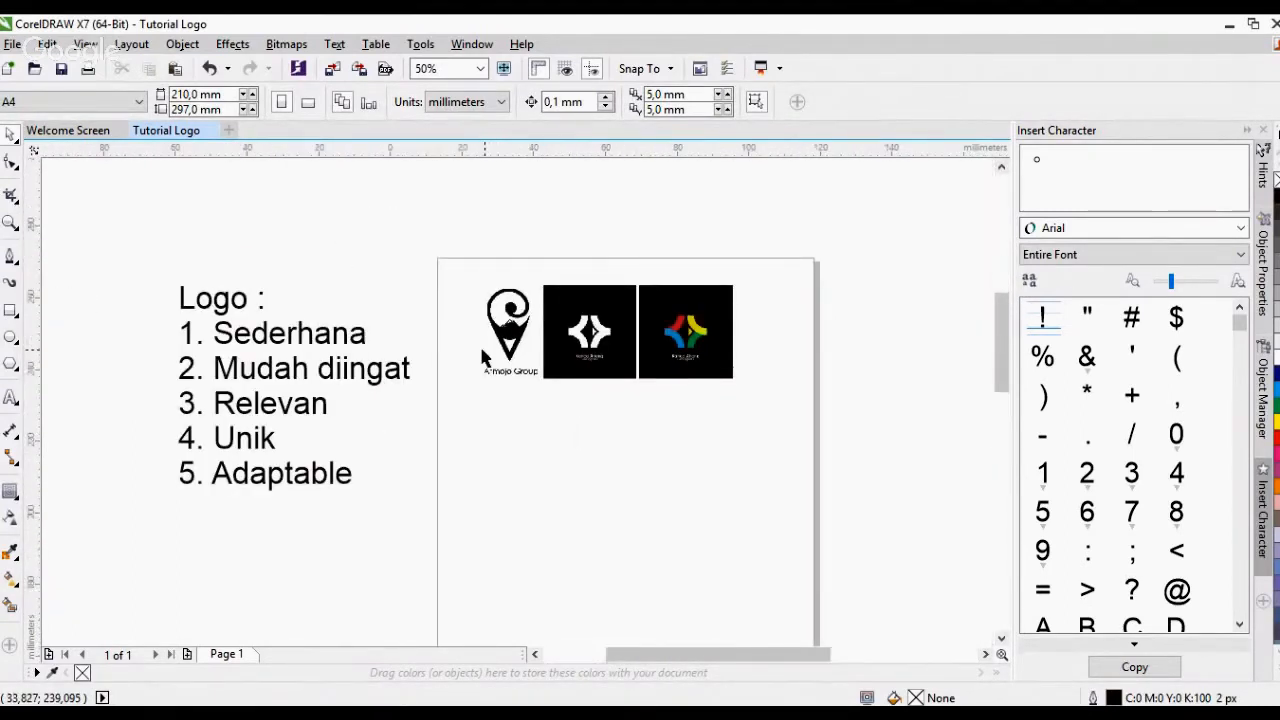
scroll(489, 358, "up", 2)
scroll(489, 355, "down", 2)
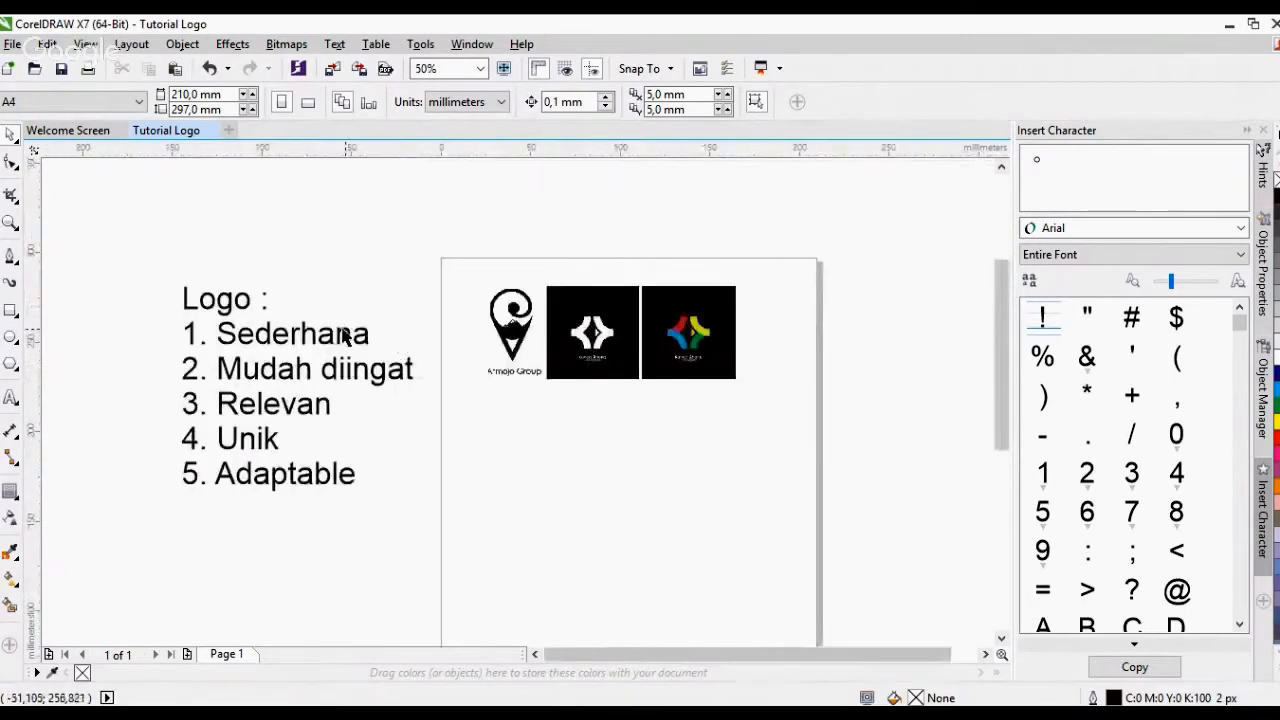
key("z")
left_click_drag(122, 250, 800, 543)
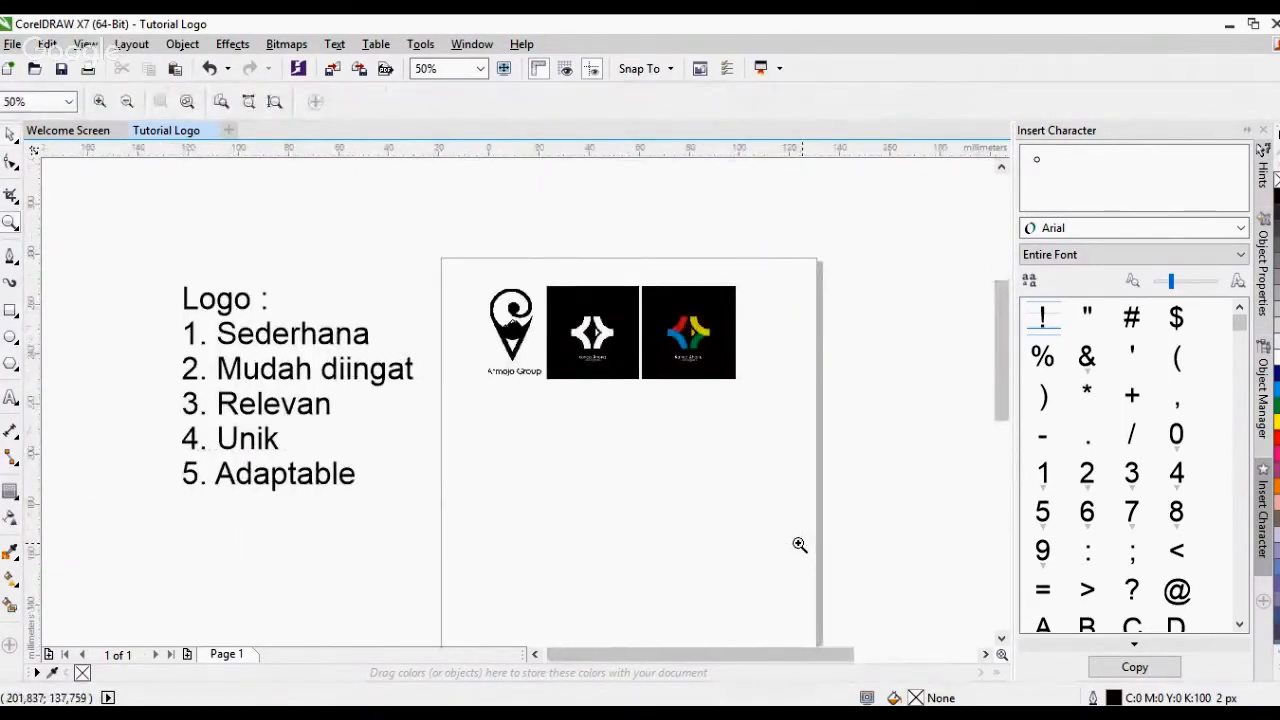
key("space")
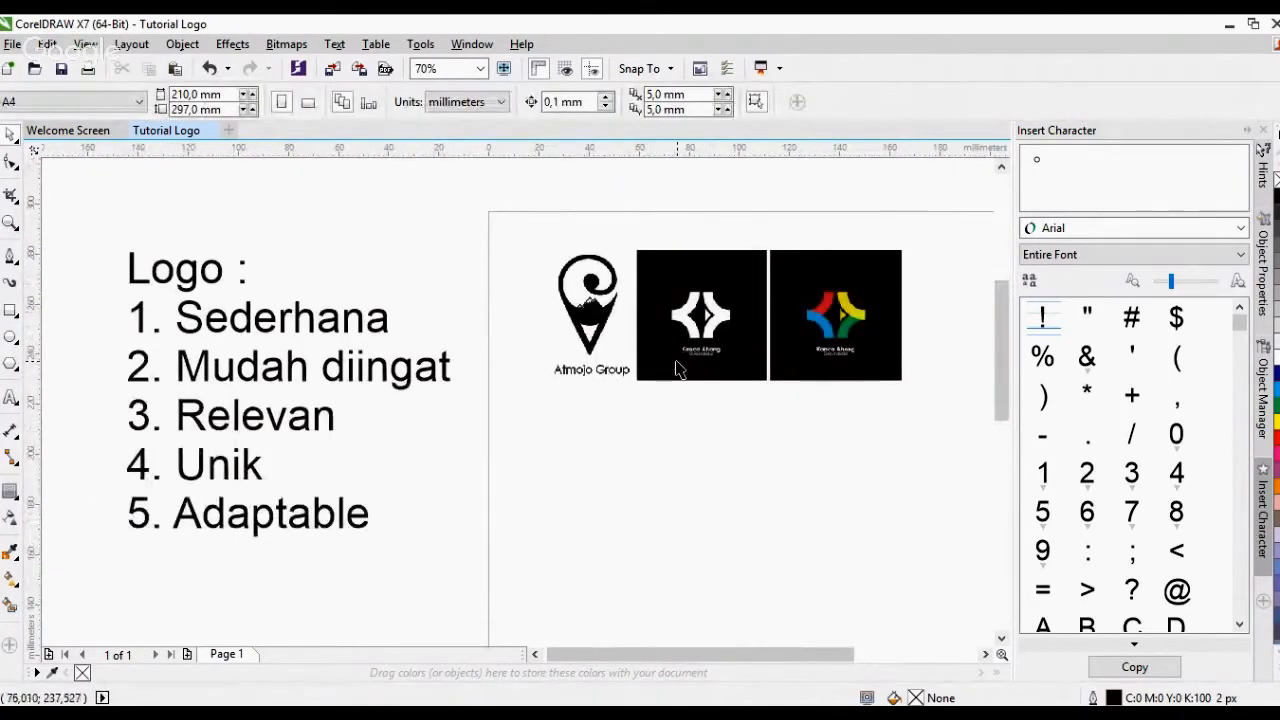
Shift the Atmojo Group logo left to widen the gap between it and the Kanca Ahong image
left_click(592, 300)
left_click_drag(588, 303, 568, 303)
left_click(530, 375)
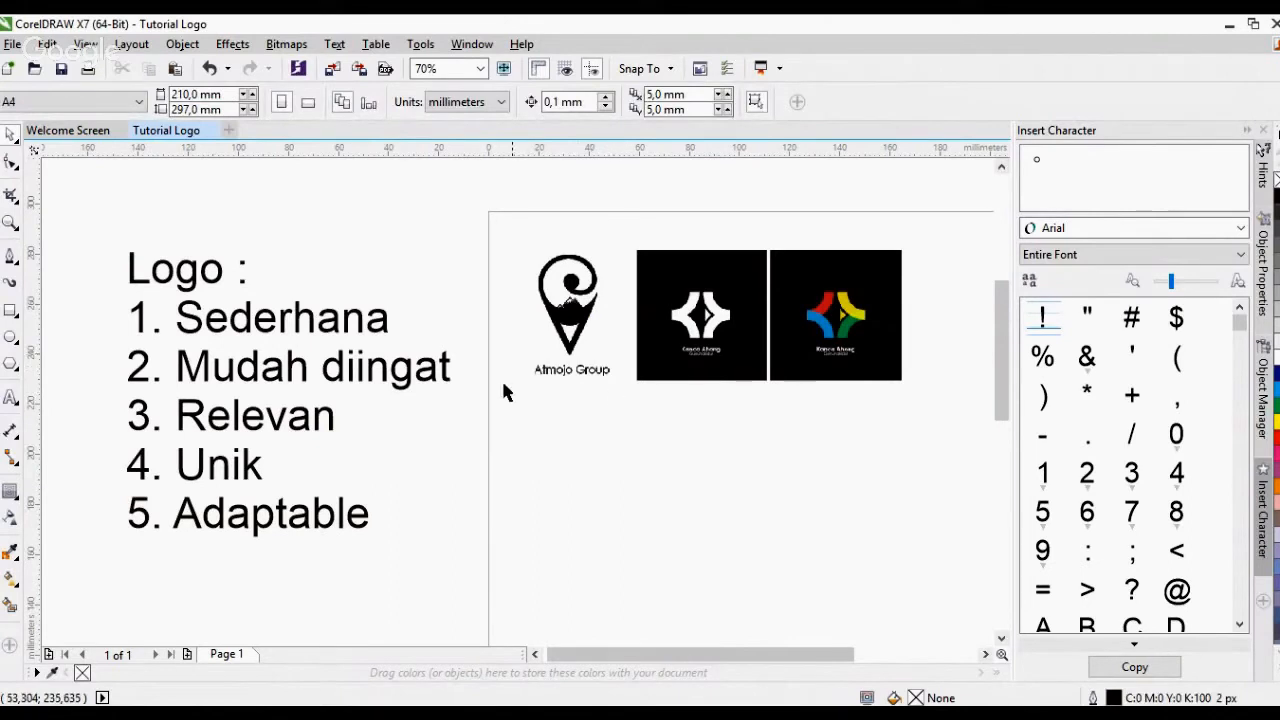
scroll(550, 383, "up", 3)
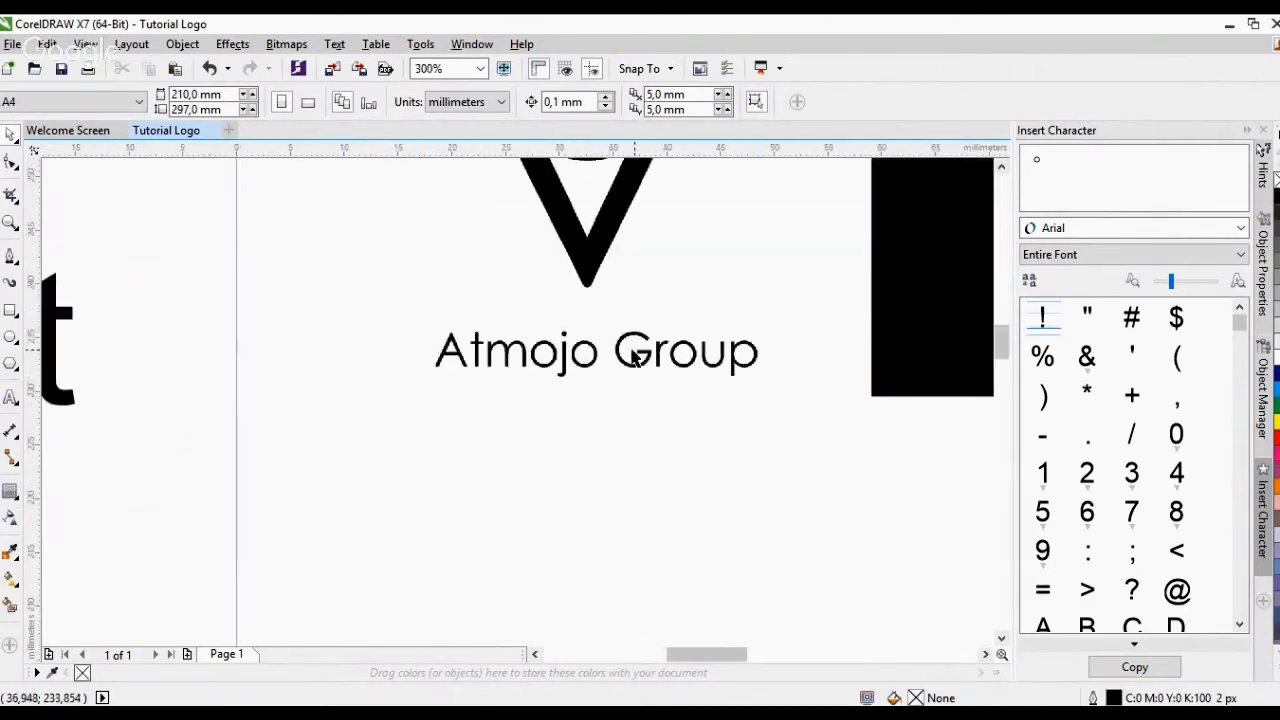
scroll(640, 356, "up", 2)
scroll(686, 378, "down", 4)
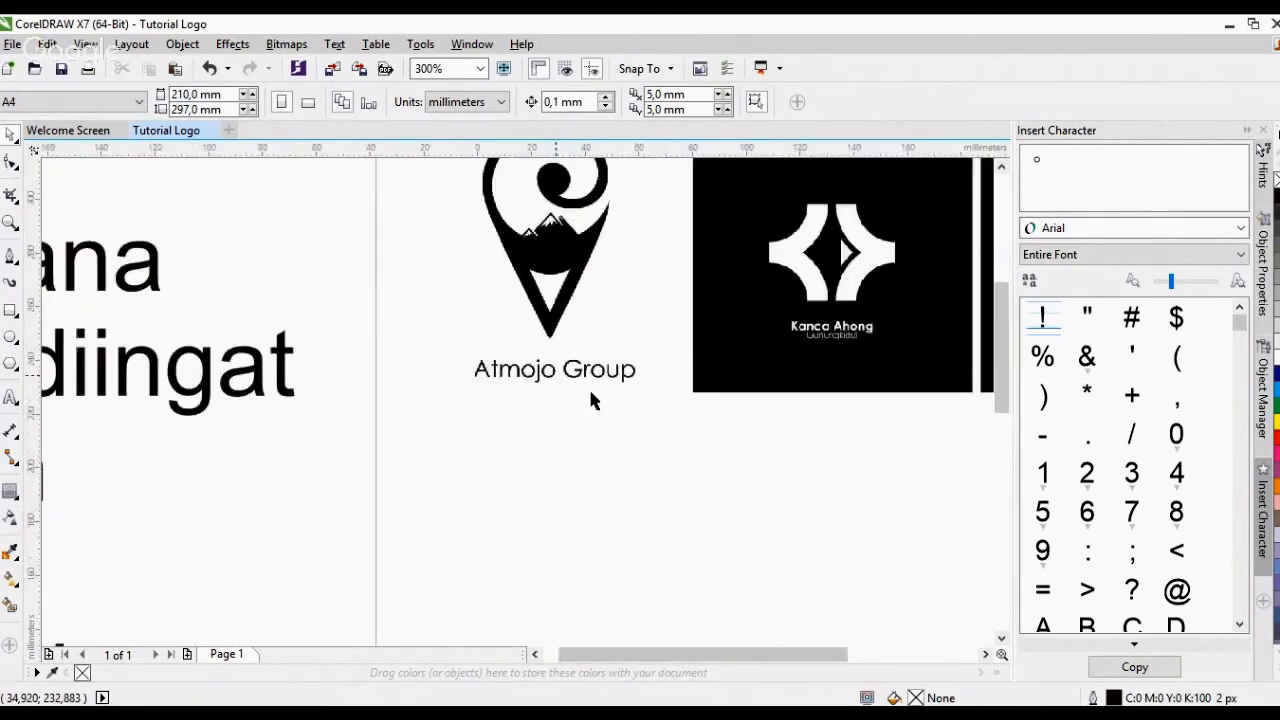
left_click(560, 310)
left_click_drag(562, 318, 583, 319)
left_click(594, 402)
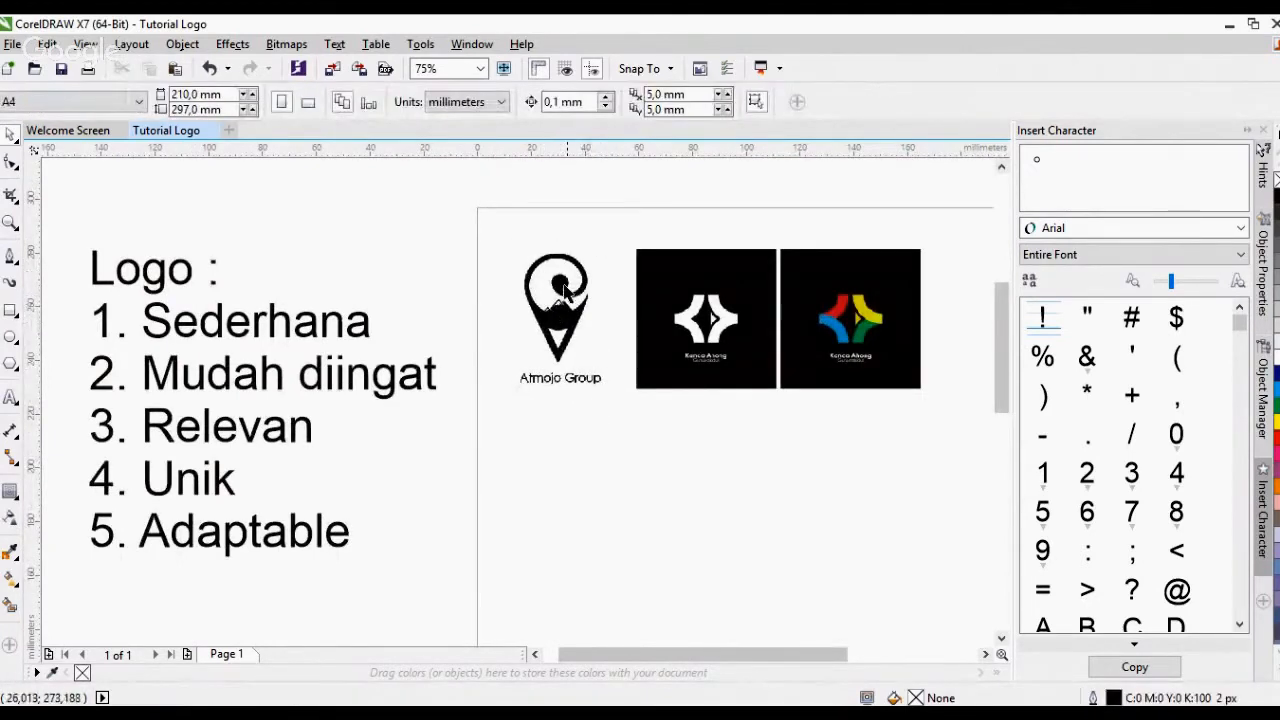
Inspect the mountain detail inside the Atmojo Group logo up close
scroll(558, 328, "up", 4)
scroll(565, 308, "up", 2)
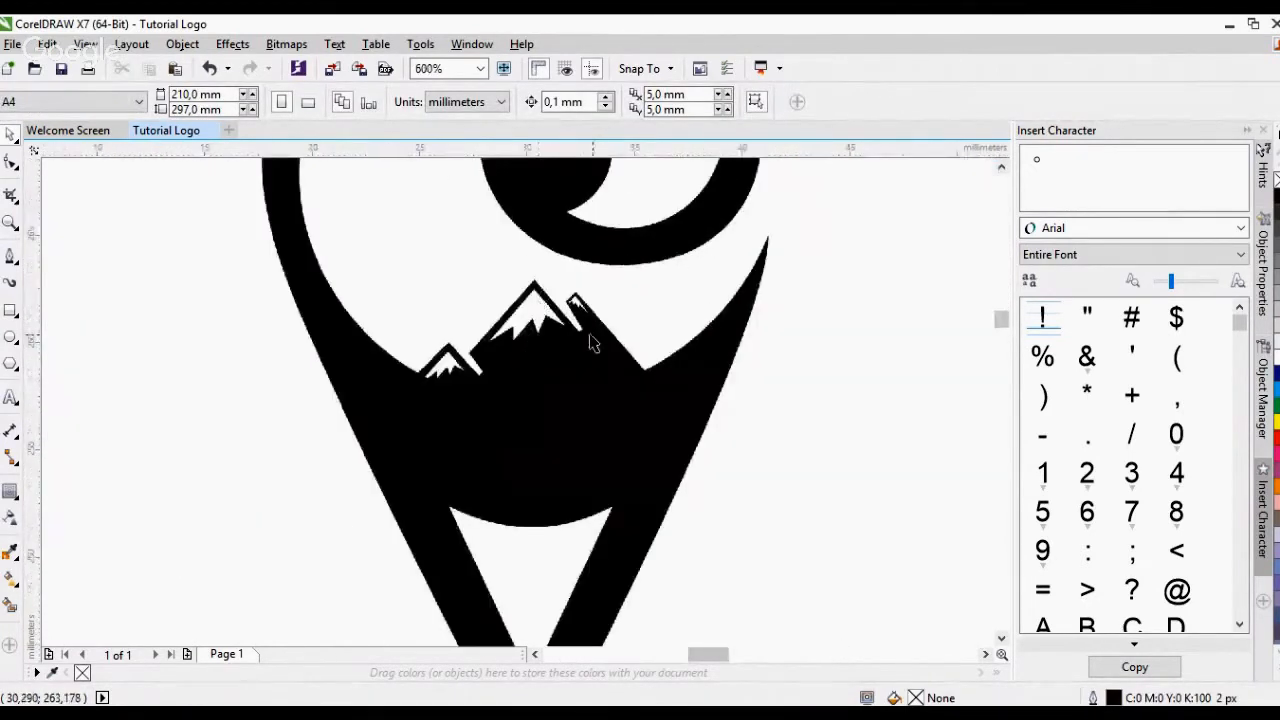
scroll(586, 337, "down", 5)
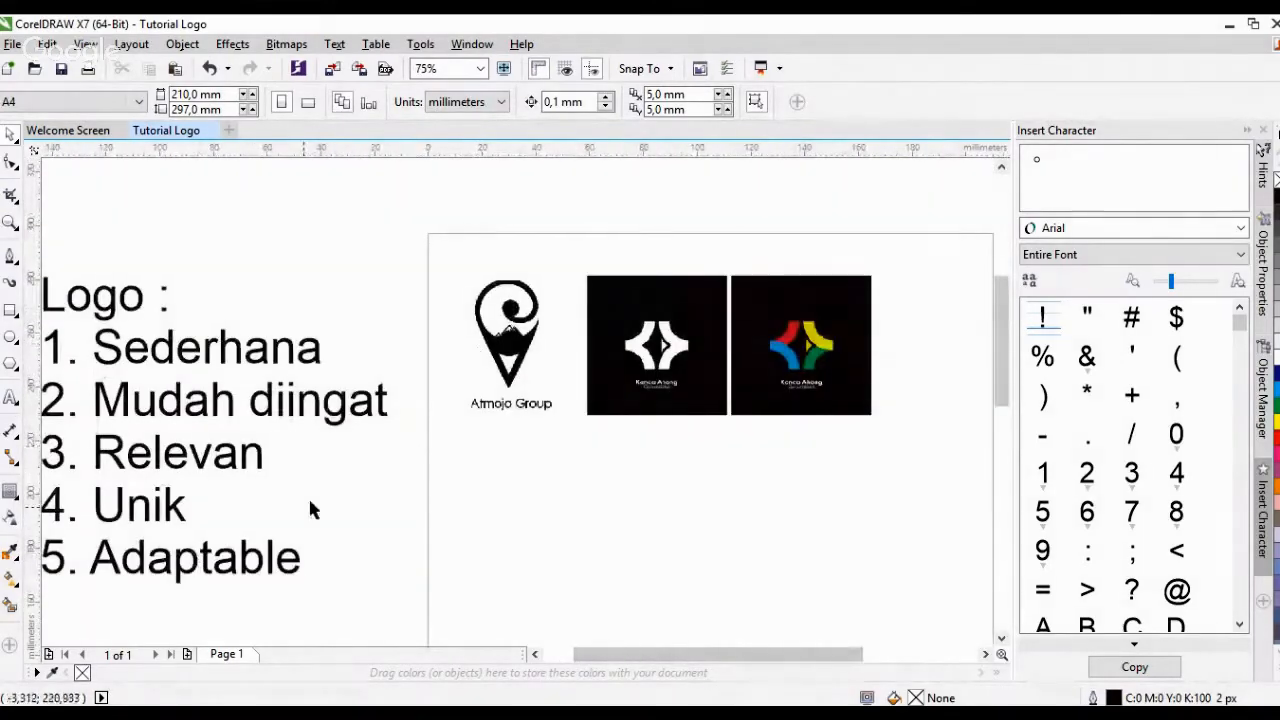
Examine the shapes of the white Kanca Ahong symbol and its lettering at several magnifications
scroll(744, 352, "up", 2)
scroll(469, 384, "down", 2)
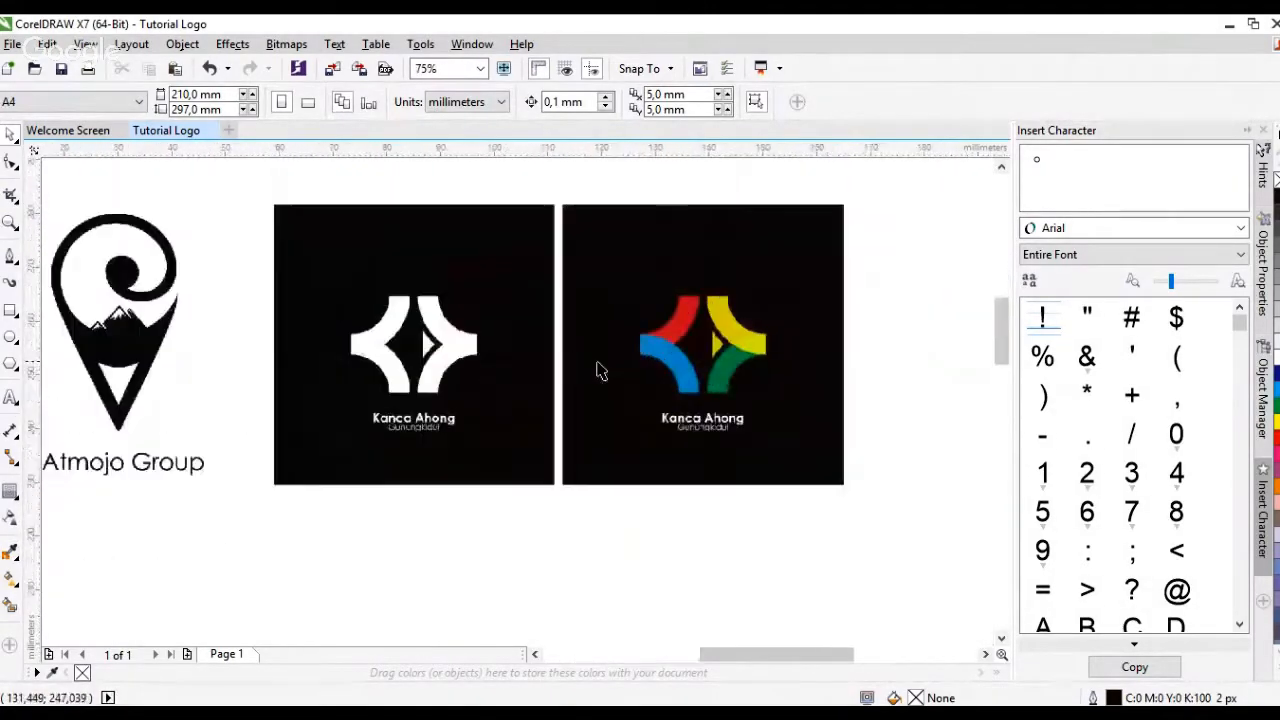
scroll(390, 344, "up", 4)
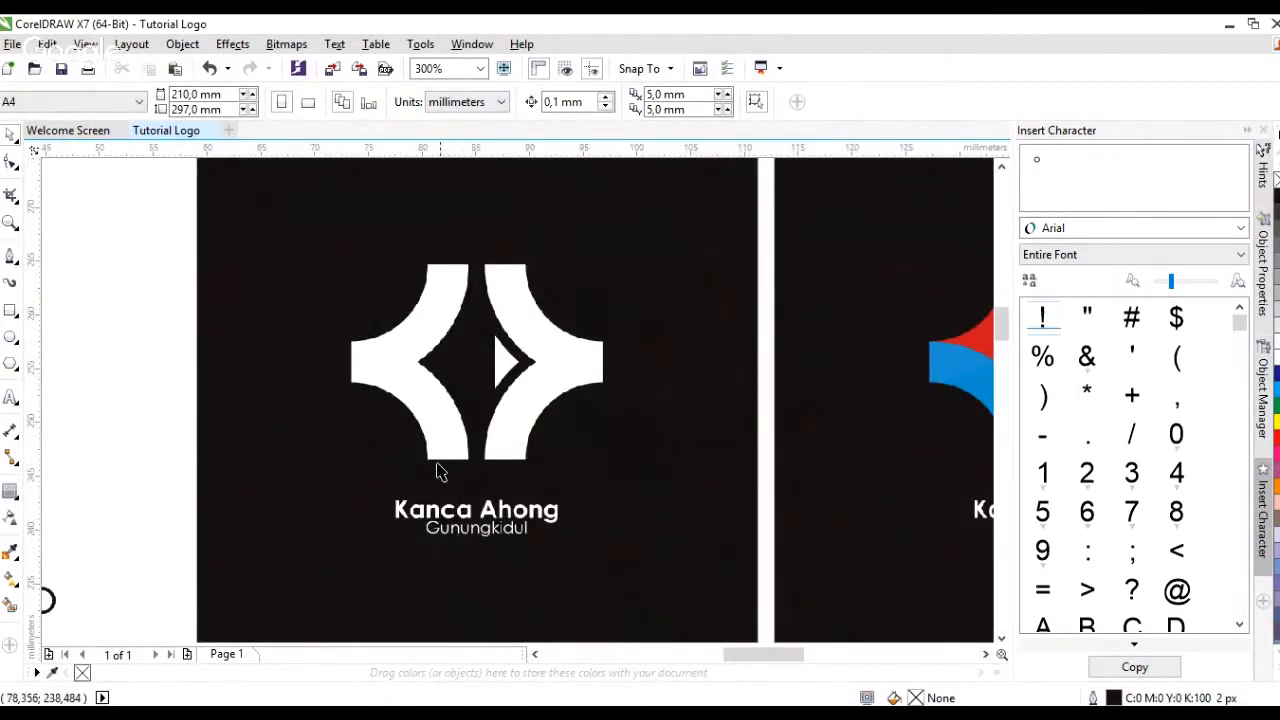
scroll(421, 444, "down", 2)
scroll(444, 421, "up", 2)
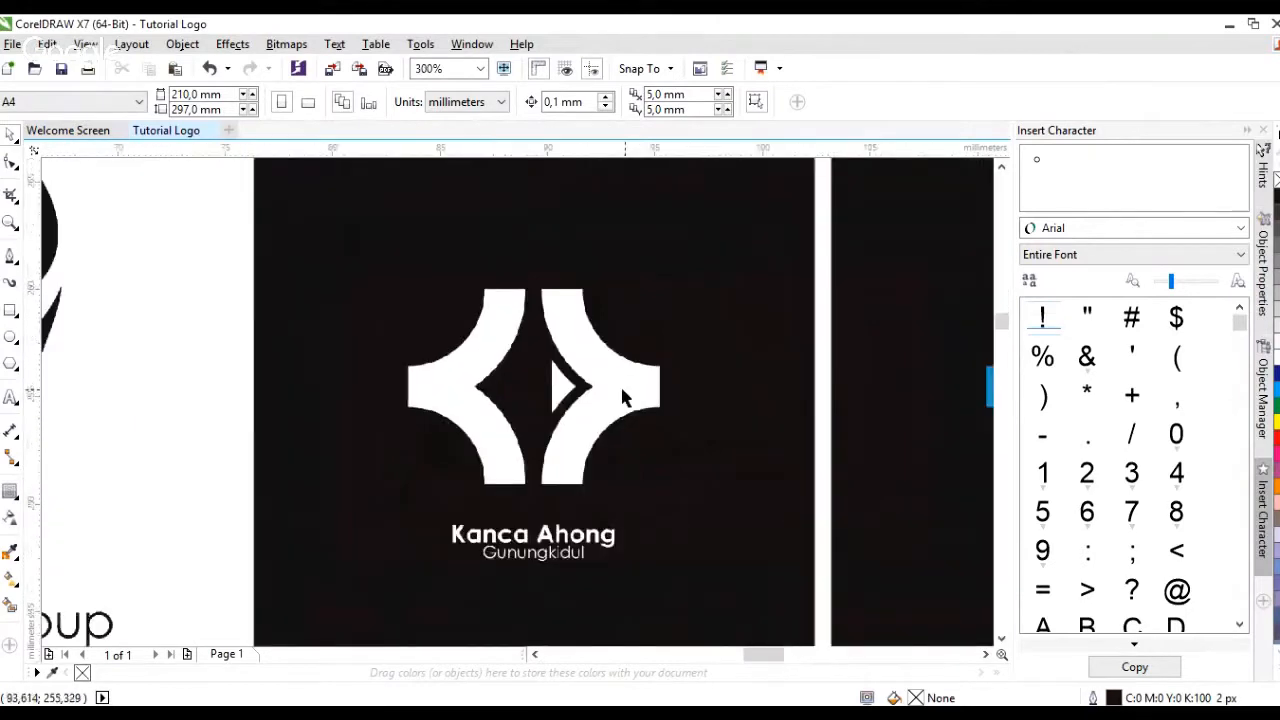
scroll(606, 400, "up", 1)
scroll(606, 400, "down", 1)
scroll(571, 434, "up", 1)
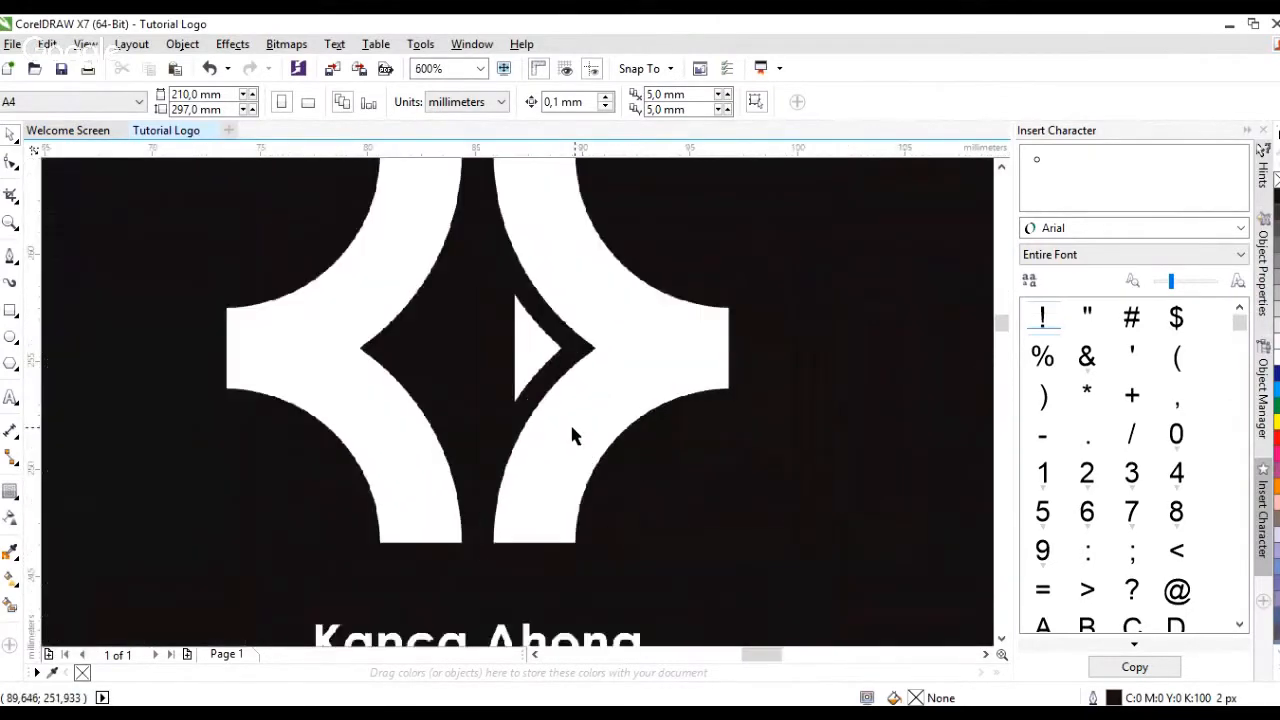
scroll(571, 434, "down", 1)
scroll(588, 430, "up", 1)
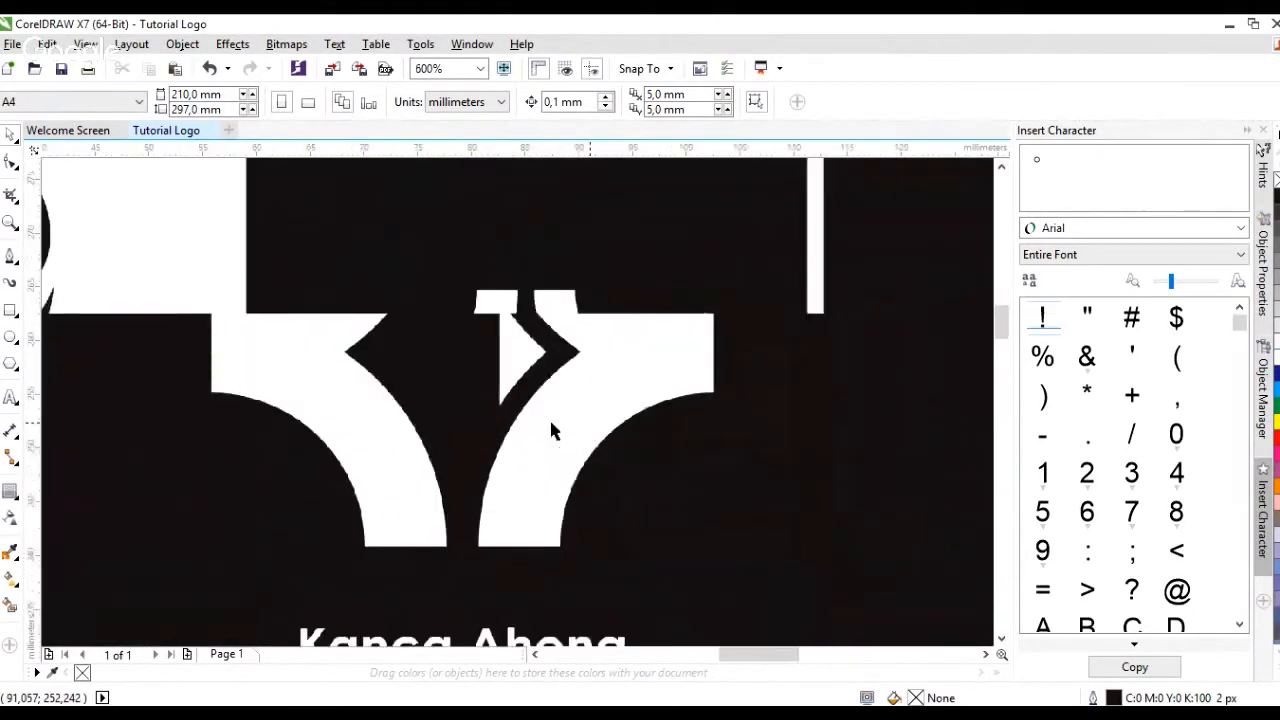
scroll(551, 429, "down", 1)
scroll(620, 528, "up", 1)
scroll(631, 506, "down", 1)
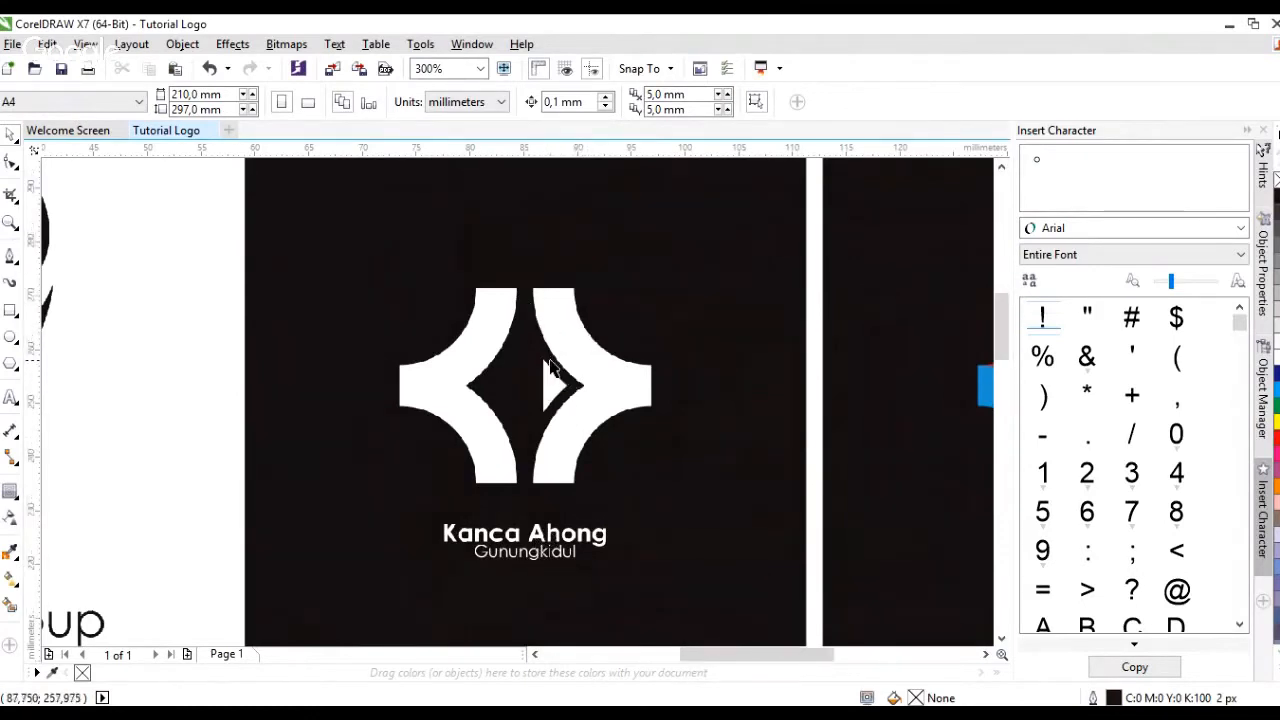
scroll(551, 371, "down", 1)
scroll(555, 370, "up", 1)
Rotate the Kanca Ahong image 90 degrees and inspect the turned white symbol
left_click(558, 368)
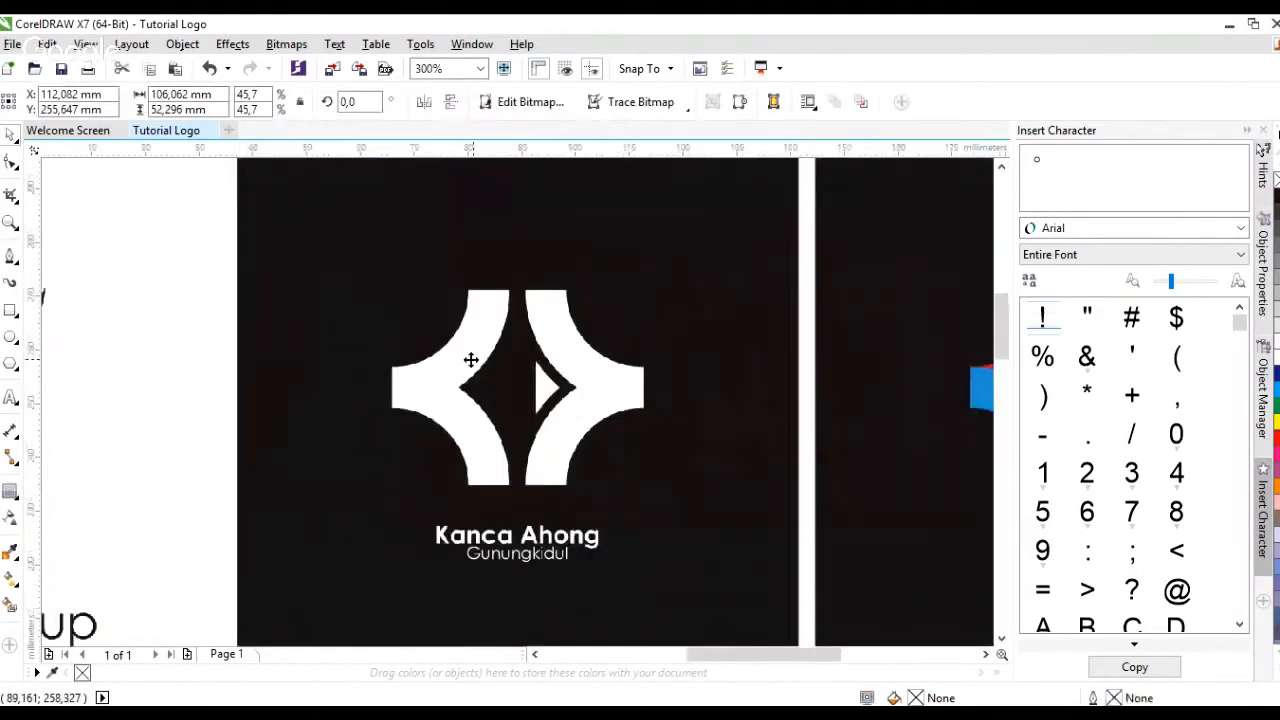
scroll(563, 383, "down", 1)
left_click_drag(924, 523, 682, 278)
left_click(806, 334)
left_click(716, 515)
scroll(643, 523, "up", 5)
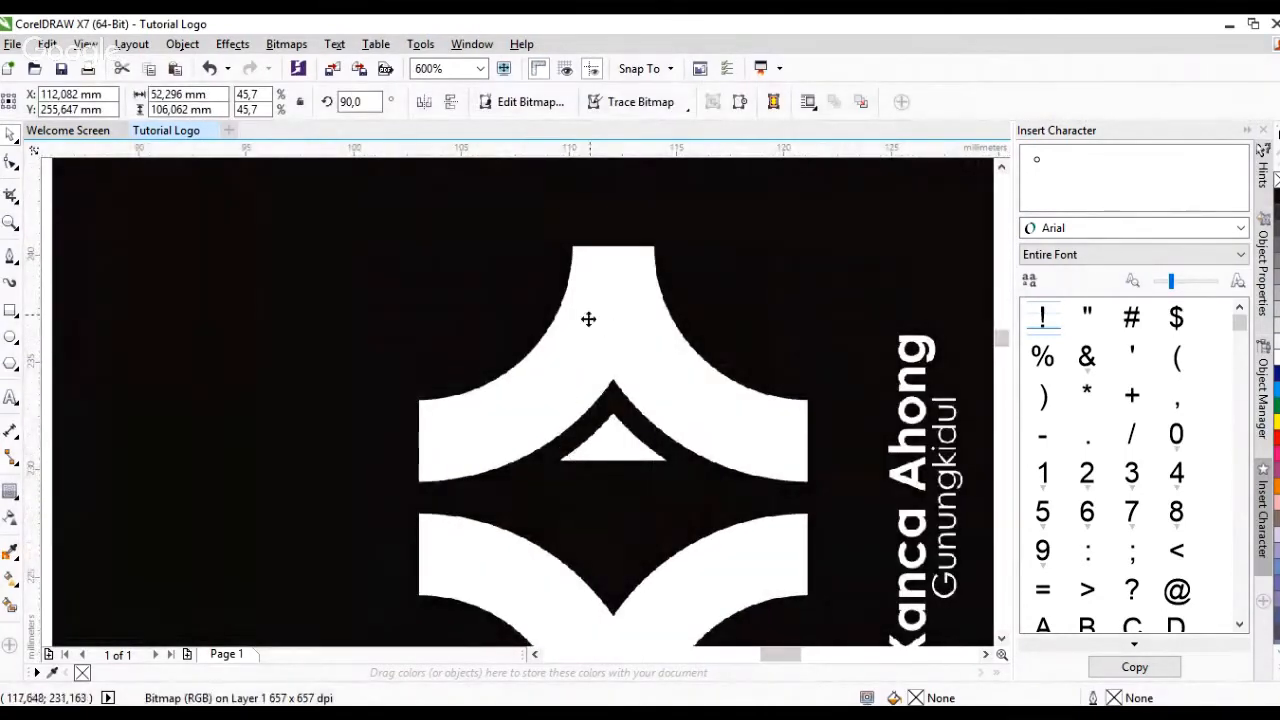
scroll(503, 357, "down", 2)
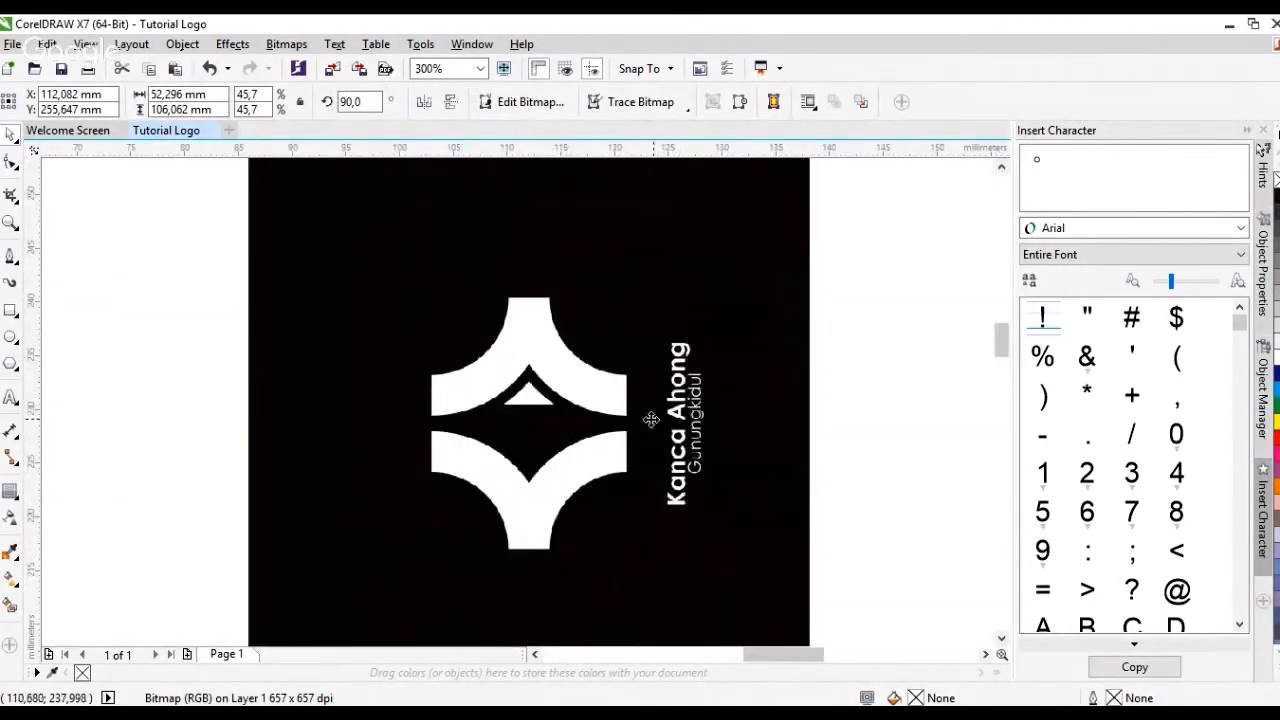
scroll(400, 366, "down", 2)
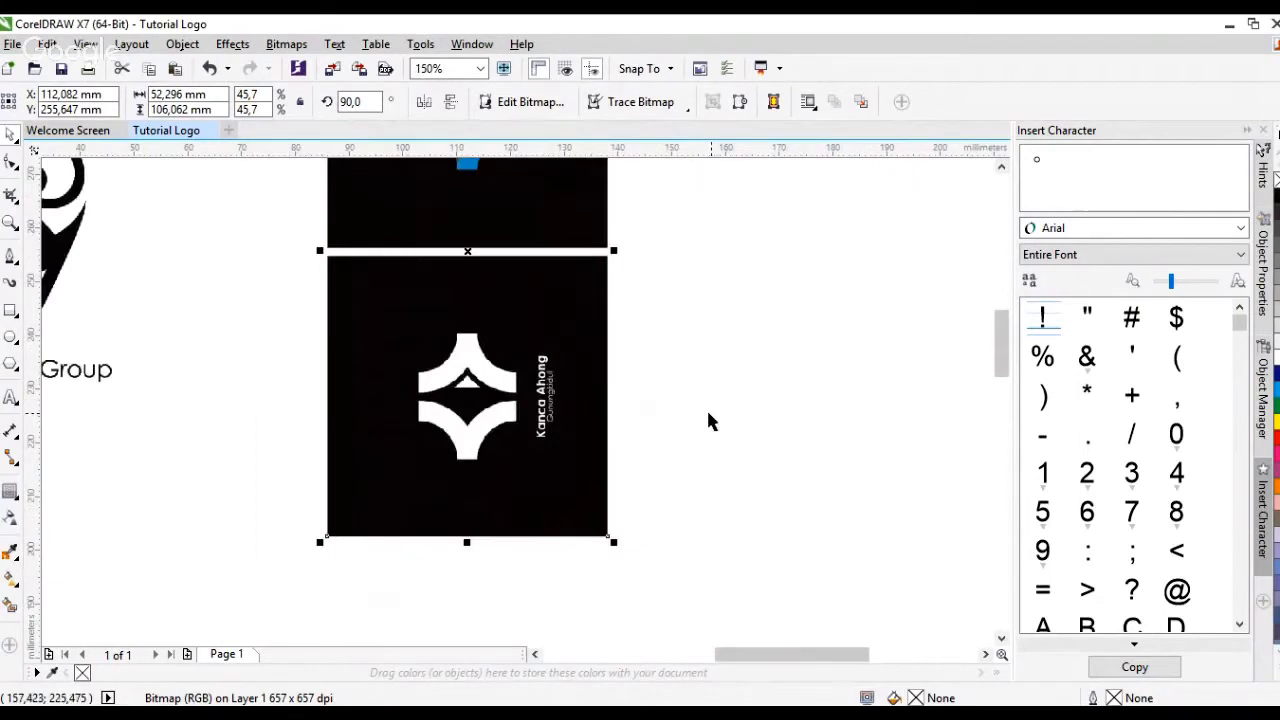
Rotate the Kanca Ahong image back upright to 0 degrees, with its two versions side by side
scroll(470, 378, "down", 2)
left_click(474, 385)
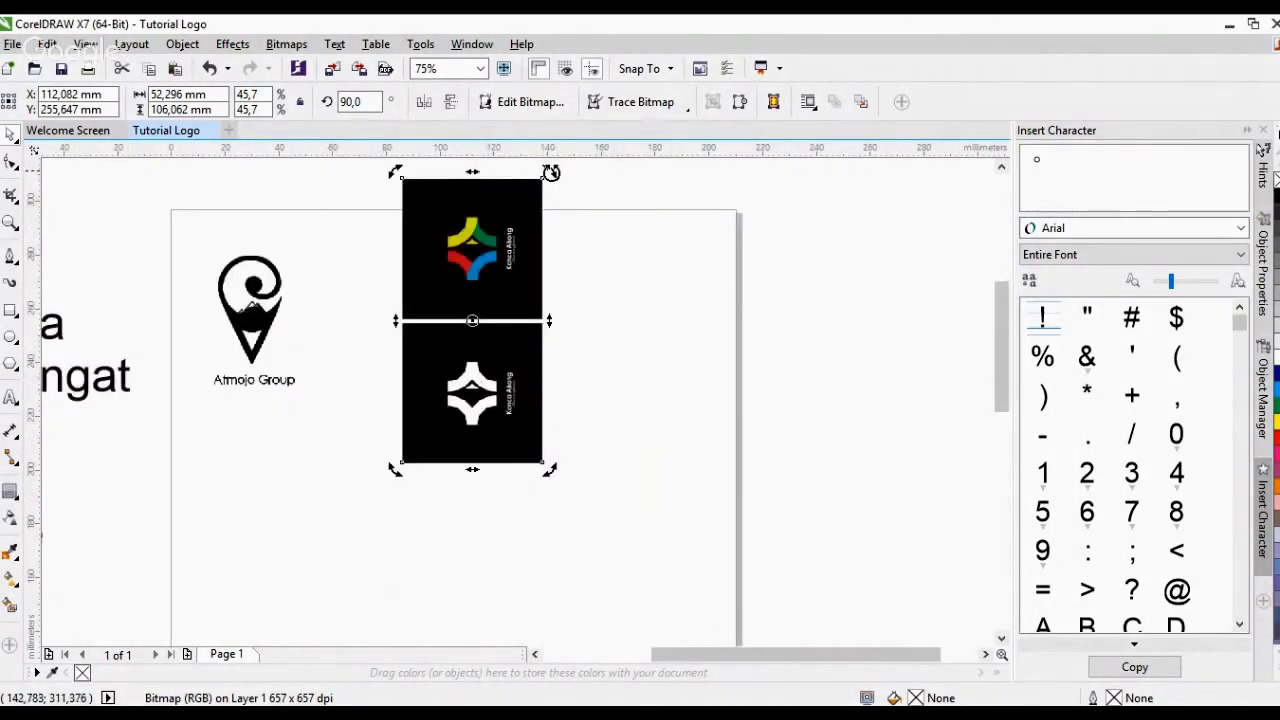
left_click_drag(551, 170, 563, 366)
left_click(717, 345)
scroll(681, 388, "down", 2)
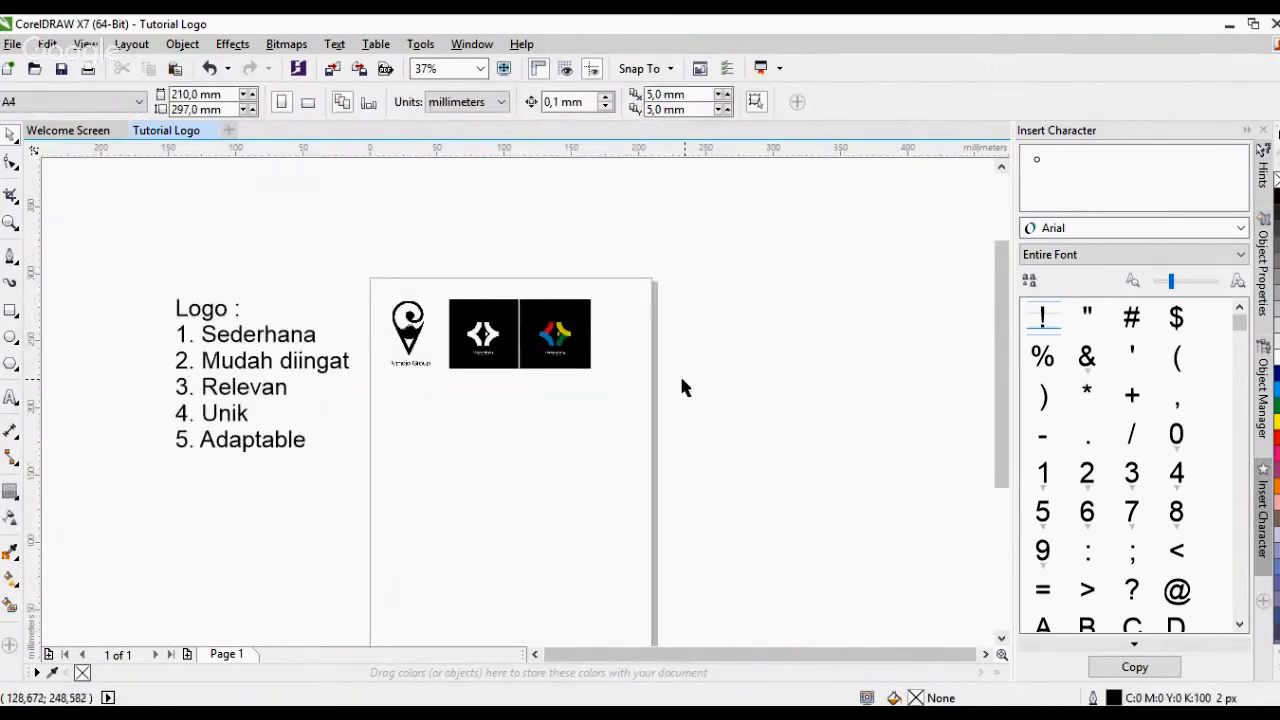
Examine the Atmojo Group logo and both Kanca Ahong versions at several magnifications against the numbered list of logo characteristics
scroll(680, 386, "up", 2)
scroll(480, 318, "down", 2)
scroll(270, 390, "up", 2)
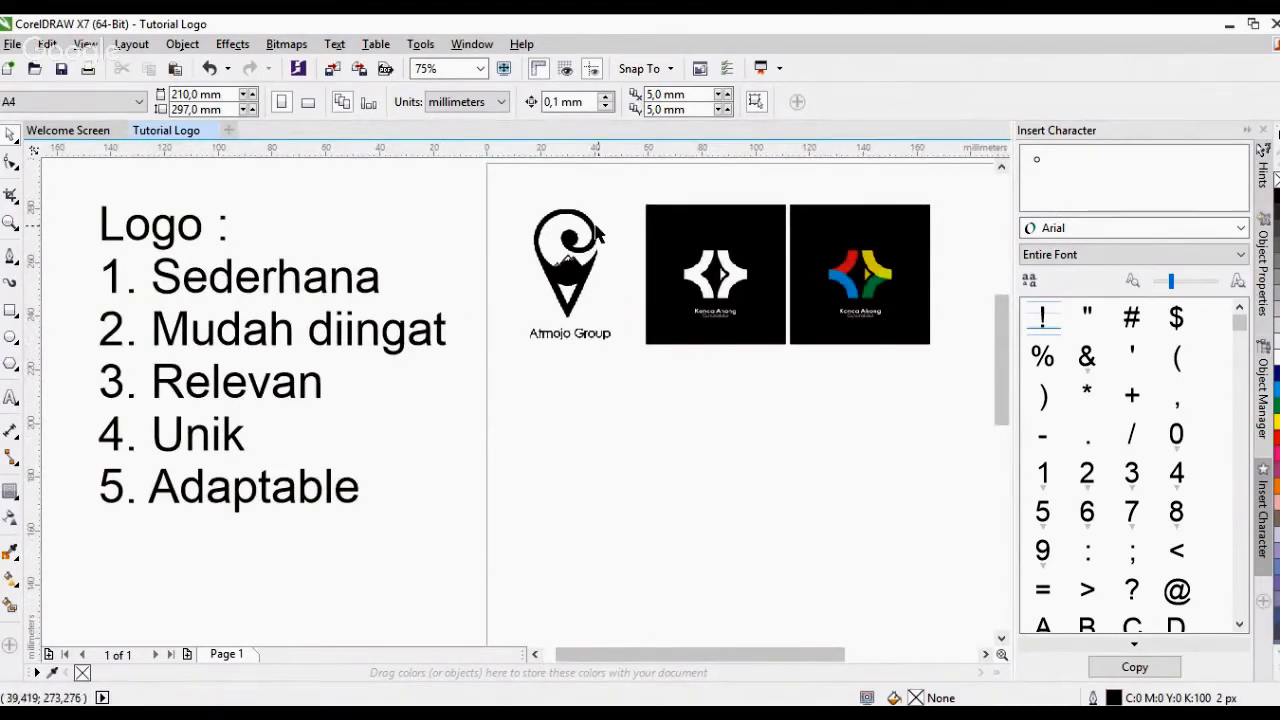
scroll(597, 233, "up", 2)
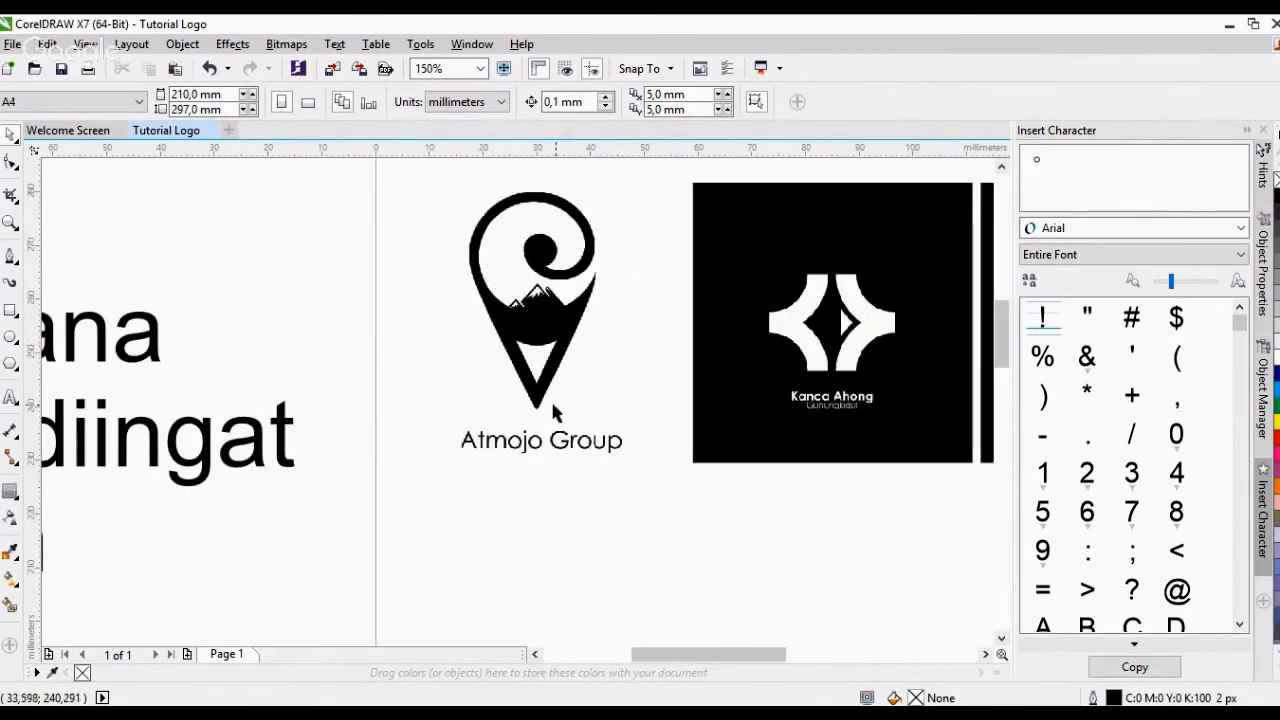
scroll(530, 305, "down", 2)
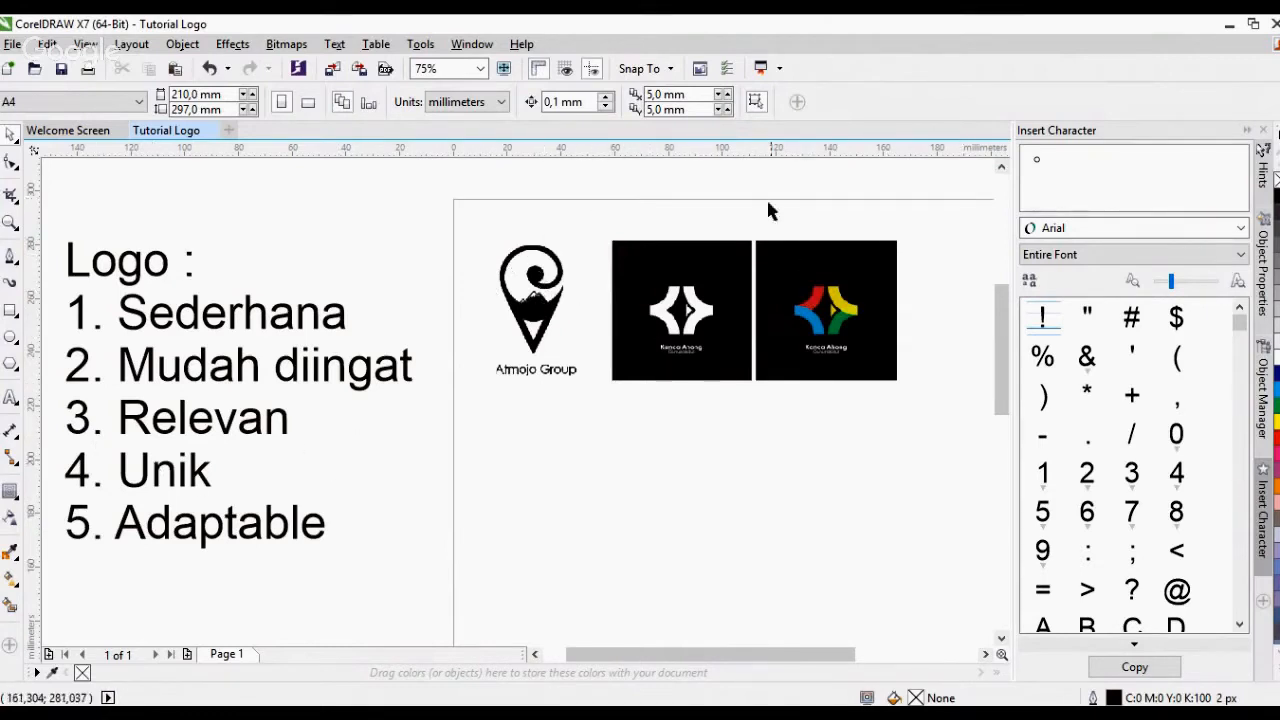
scroll(409, 315, "down", 2)
scroll(635, 290, "up", 2)
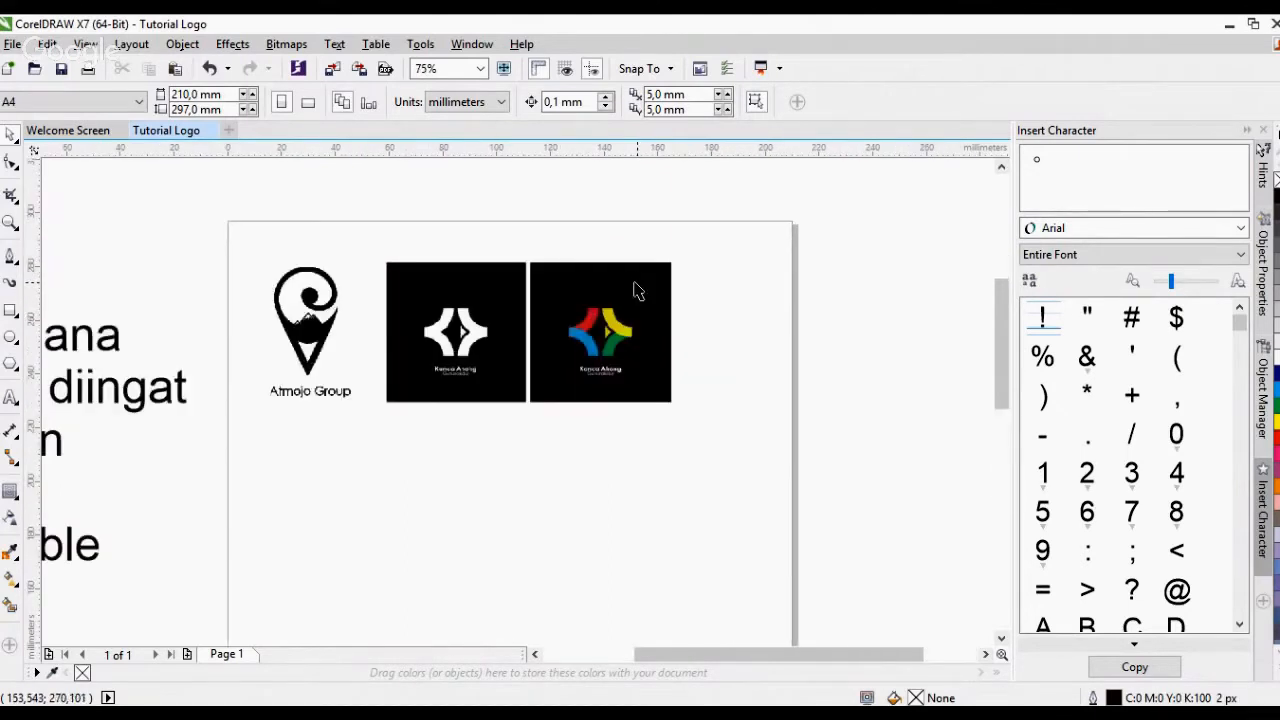
scroll(709, 300, "down", 2)
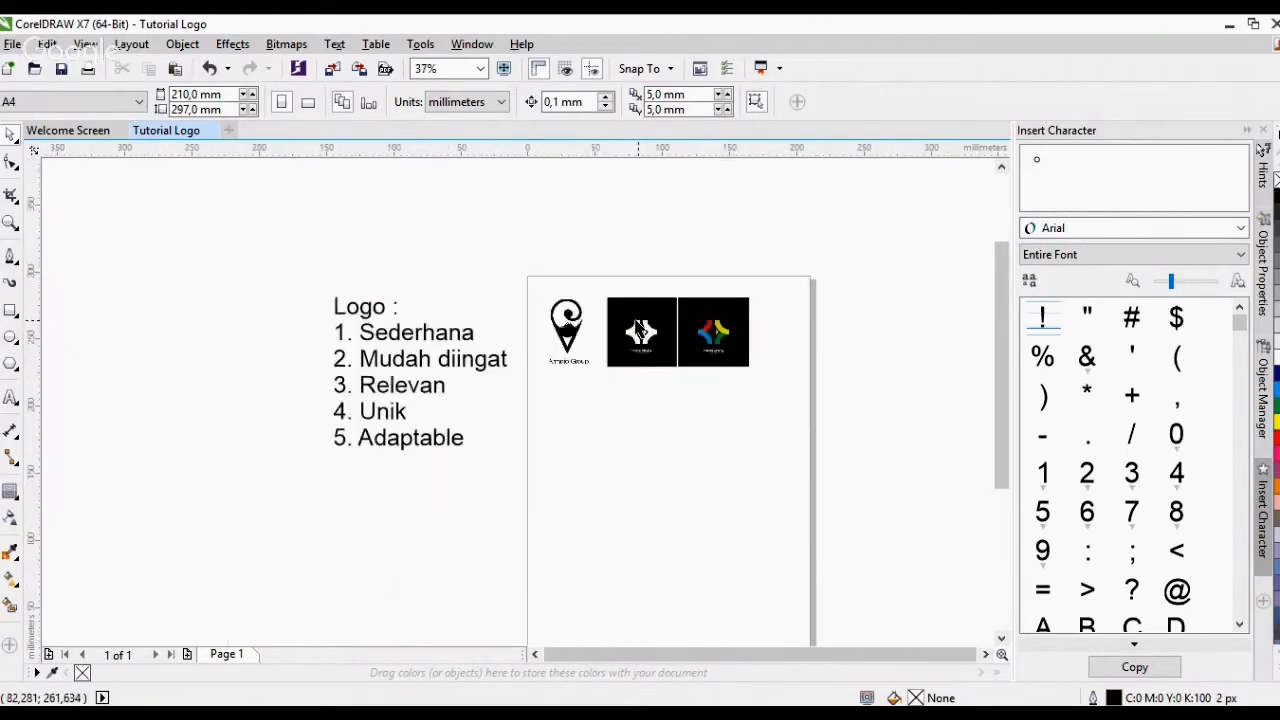
scroll(655, 328, "up", 1)
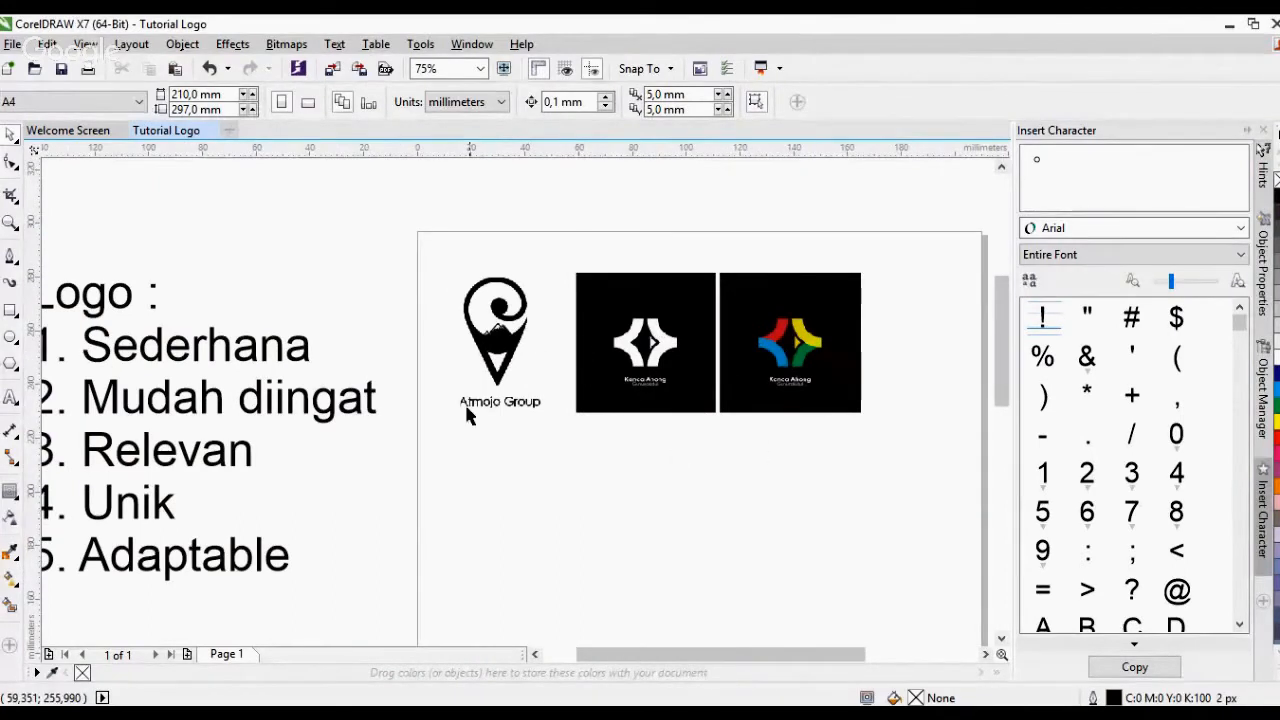
scroll(642, 341, "down", 1)
left_click_drag(826, 416, 487, 291)
left_click(537, 354)
scroll(474, 366, "up", 1)
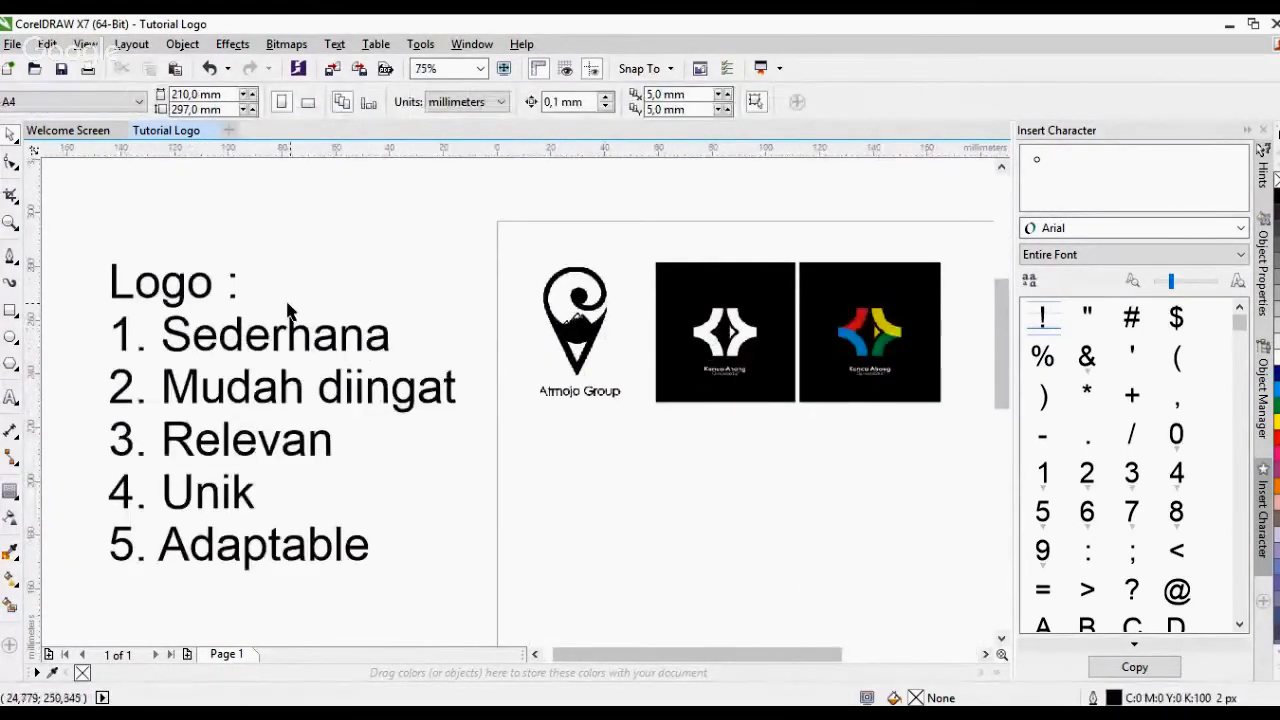
scroll(288, 312, "down", 1)
scroll(530, 312, "up", 1)
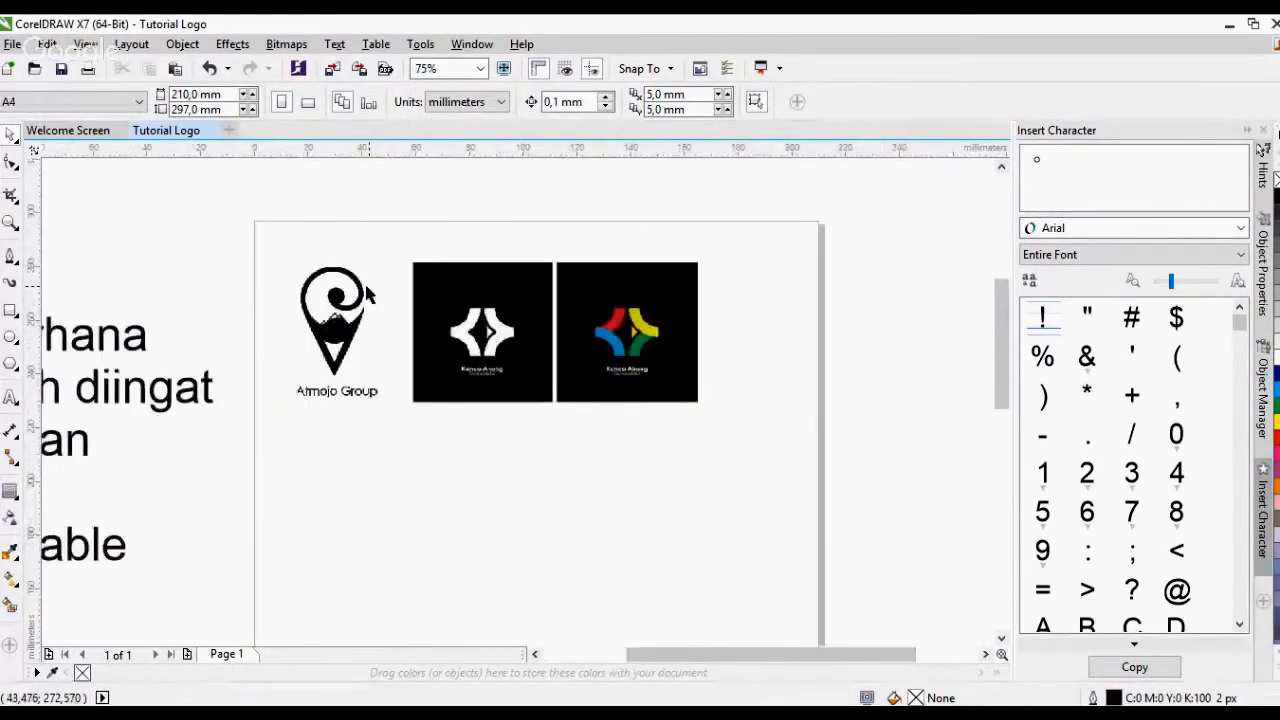
Delete the Atmojo Group logo from the page
left_click(392, 335)
left_click(513, 420)
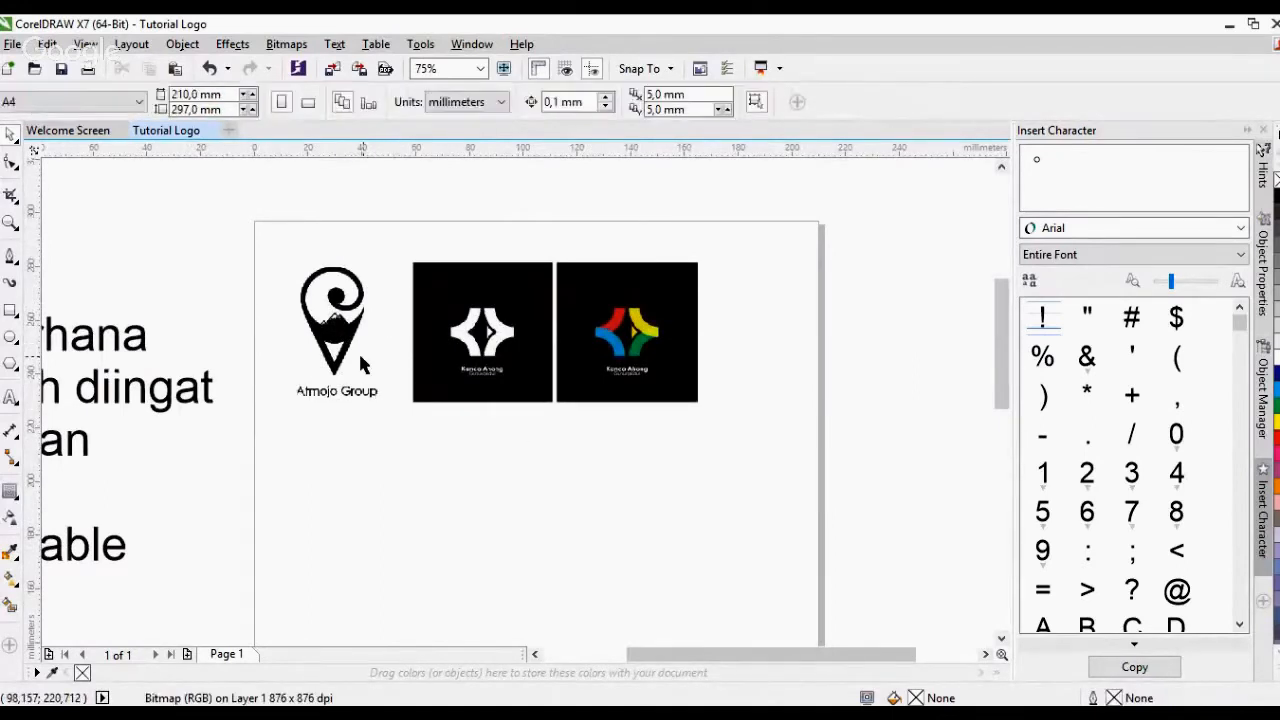
left_click(360, 357)
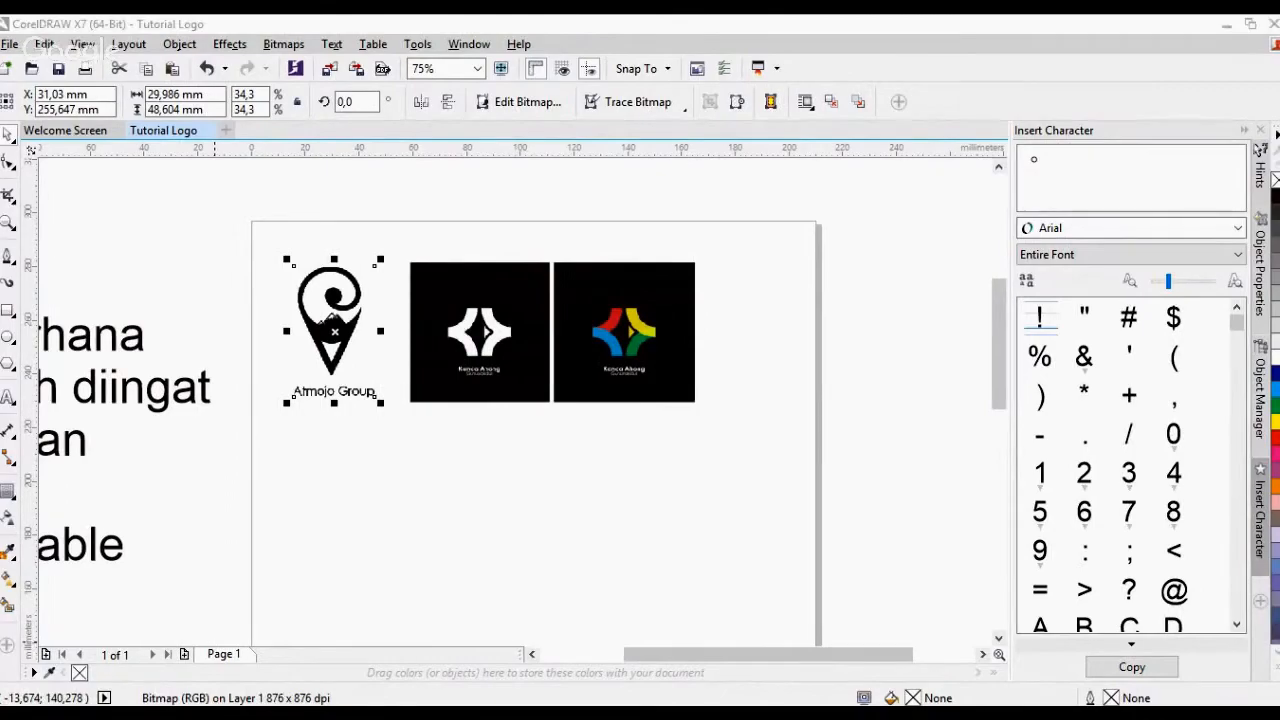
mouse_move(297, 642)
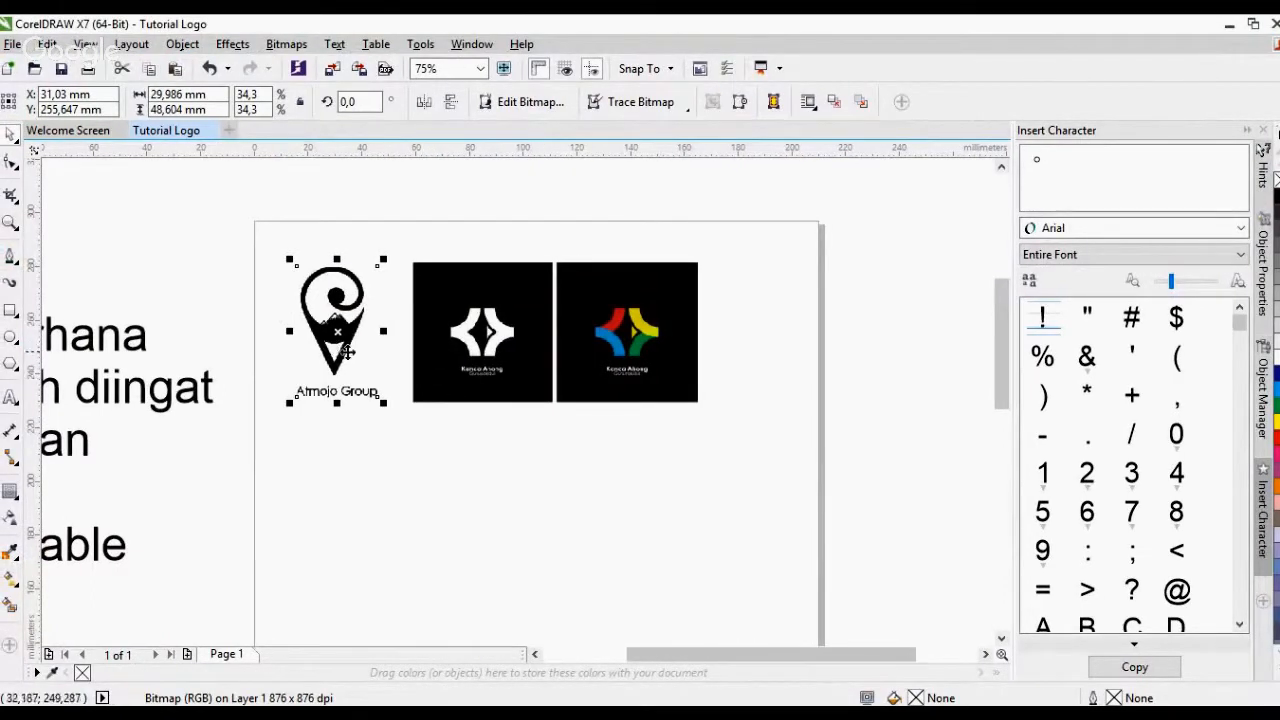
key("Delete")
Move the Kanca Ahong image to the page's upper-left corner and enlarge it proportionally to nearly the full page width
left_click(577, 364)
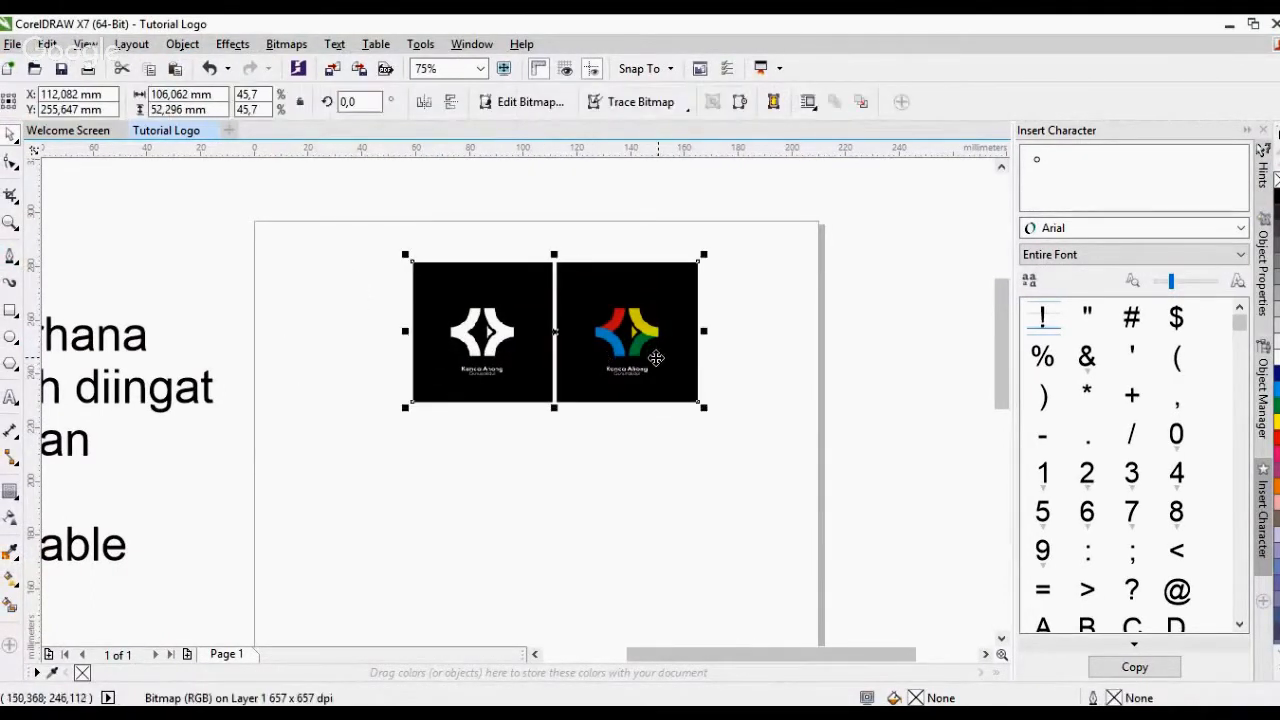
key("p")
left_click_drag(610, 590, 496, 279)
scroll(496, 279, "up", 2)
scroll(560, 416, "down", 2)
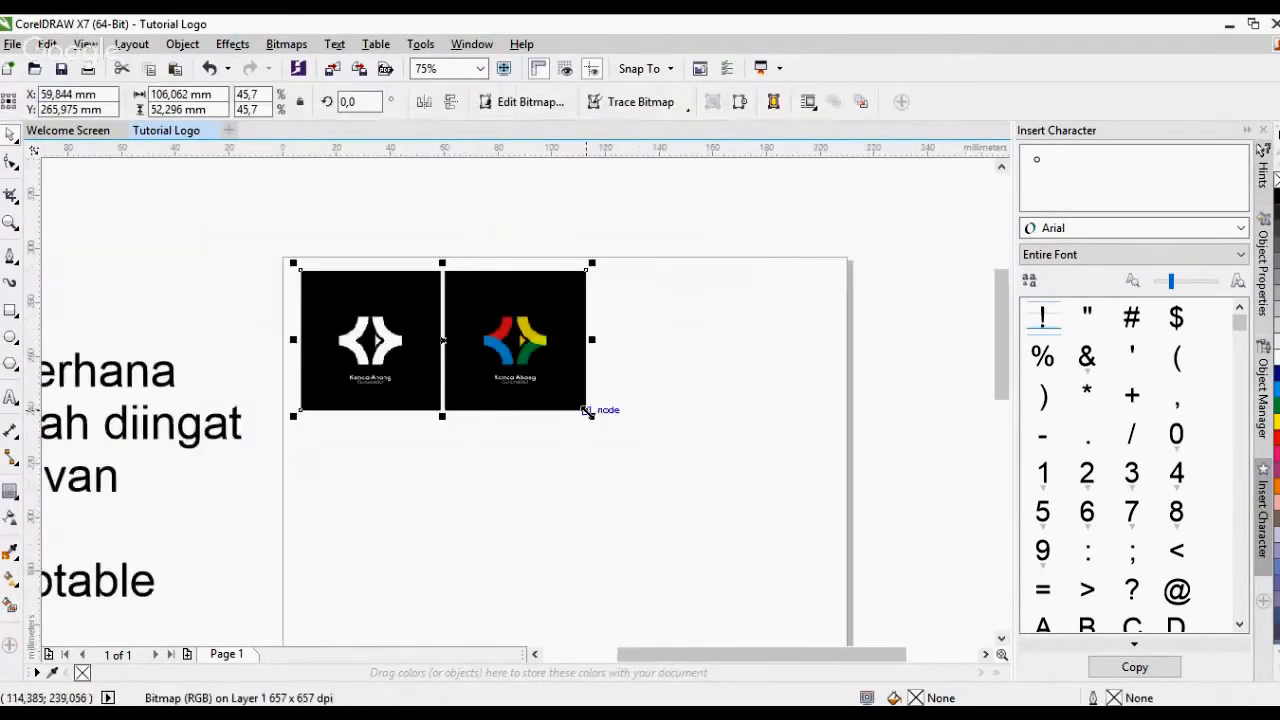
left_click_drag(588, 412, 846, 532)
Inspect the coloured Kanca Ahong symbol up close and compare both logo versions with the numbered list of characteristics
scroll(575, 325, "down", 2)
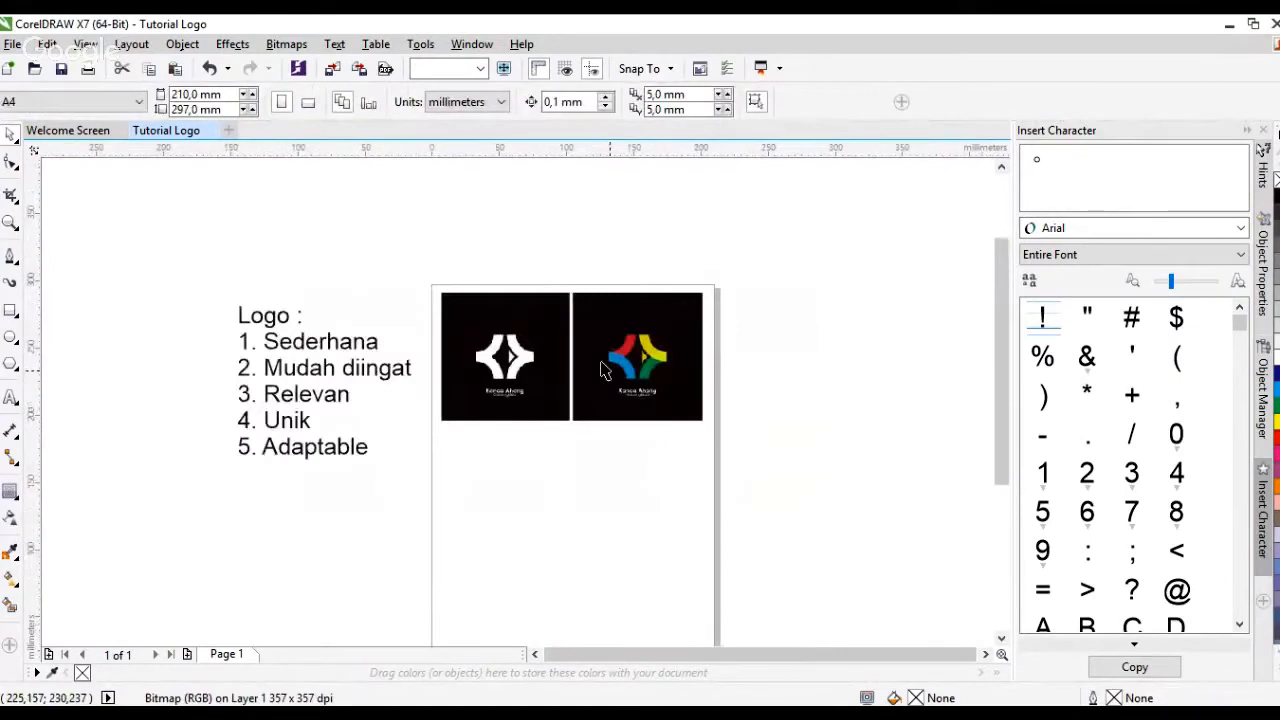
scroll(601, 371, "up", 2)
scroll(780, 313, "up", 1)
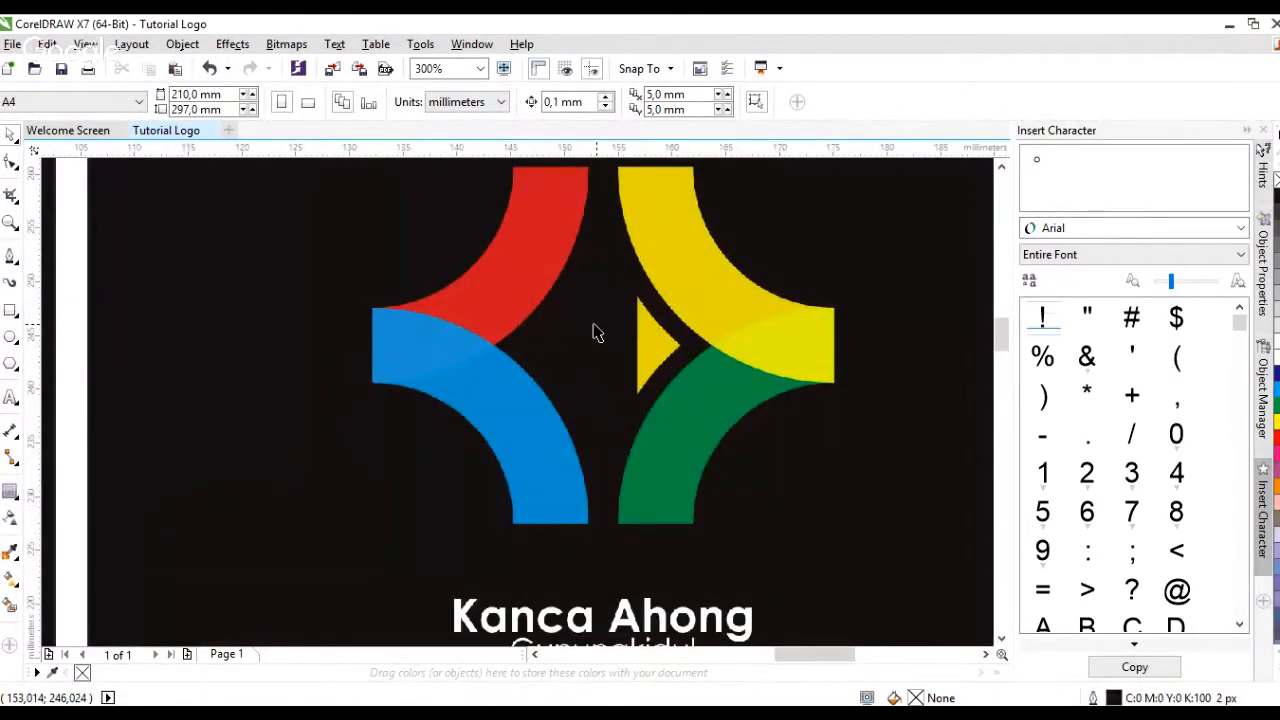
scroll(574, 334, "down", 2)
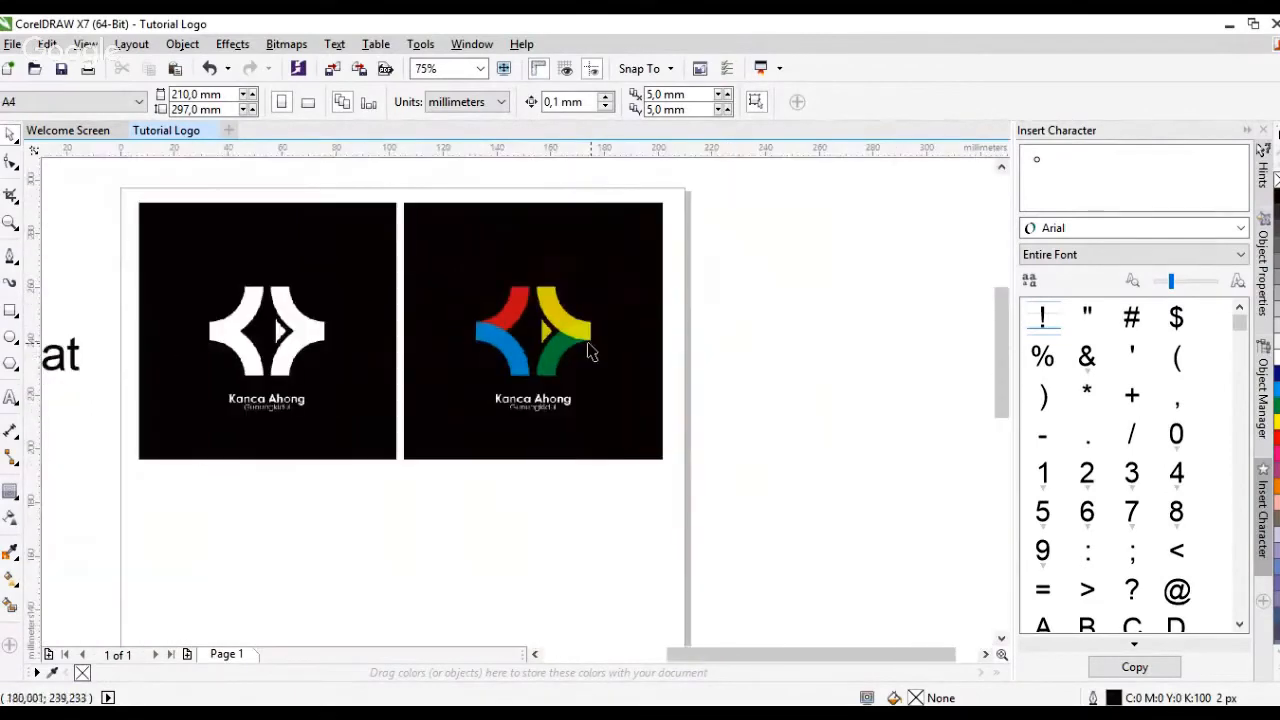
scroll(590, 352, "down", 1)
scroll(474, 360, "up", 1)
scroll(468, 362, "down", 1)
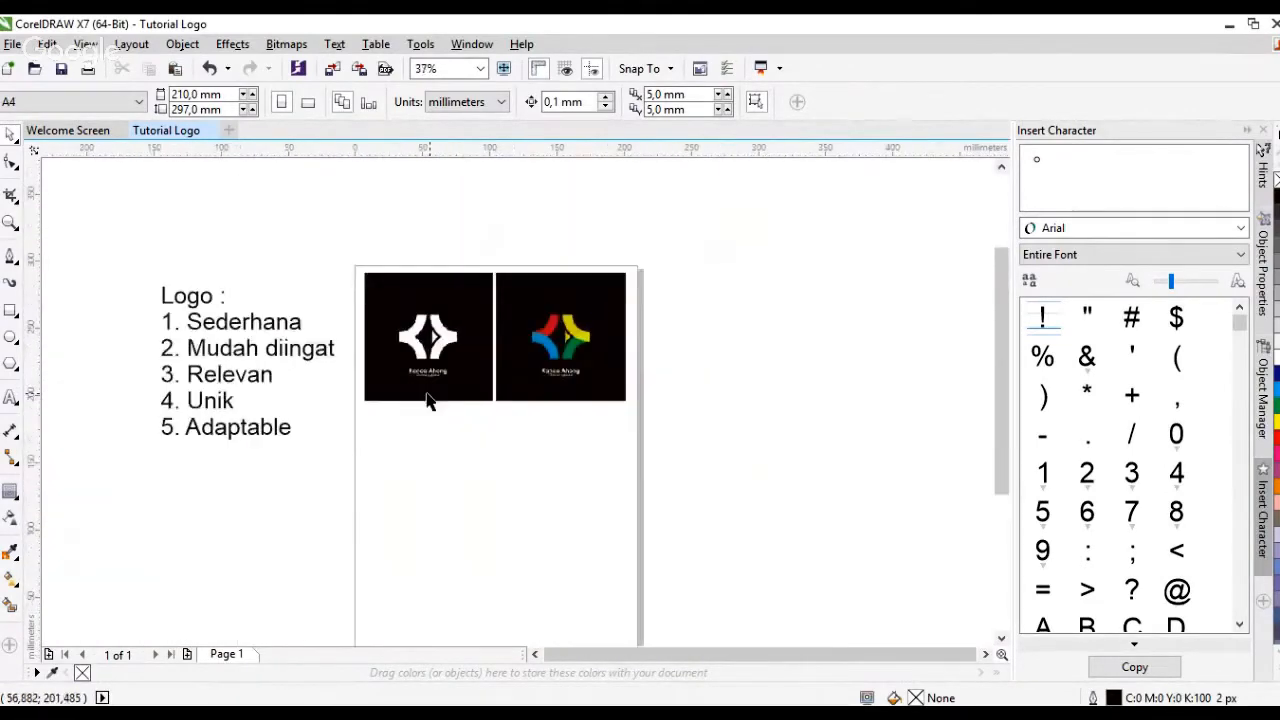
scroll(254, 366, "up", 1)
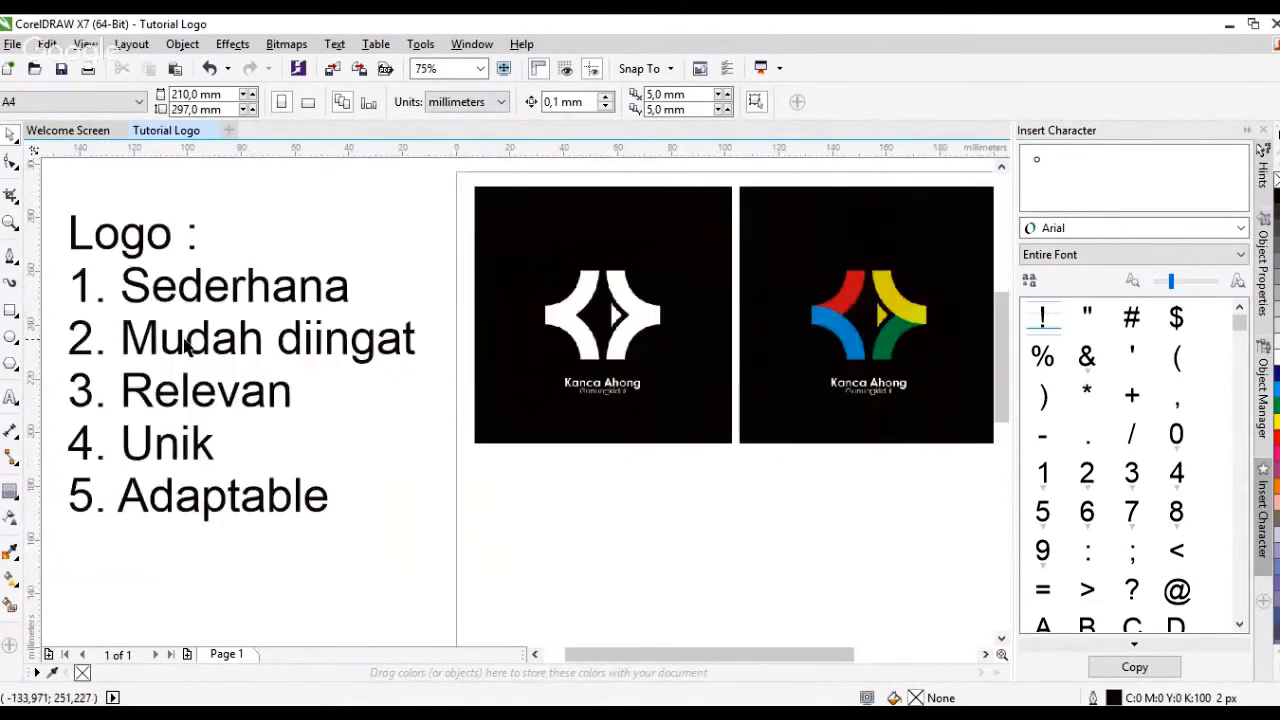
left_click(230, 338)
scroll(230, 338, "down", 1)
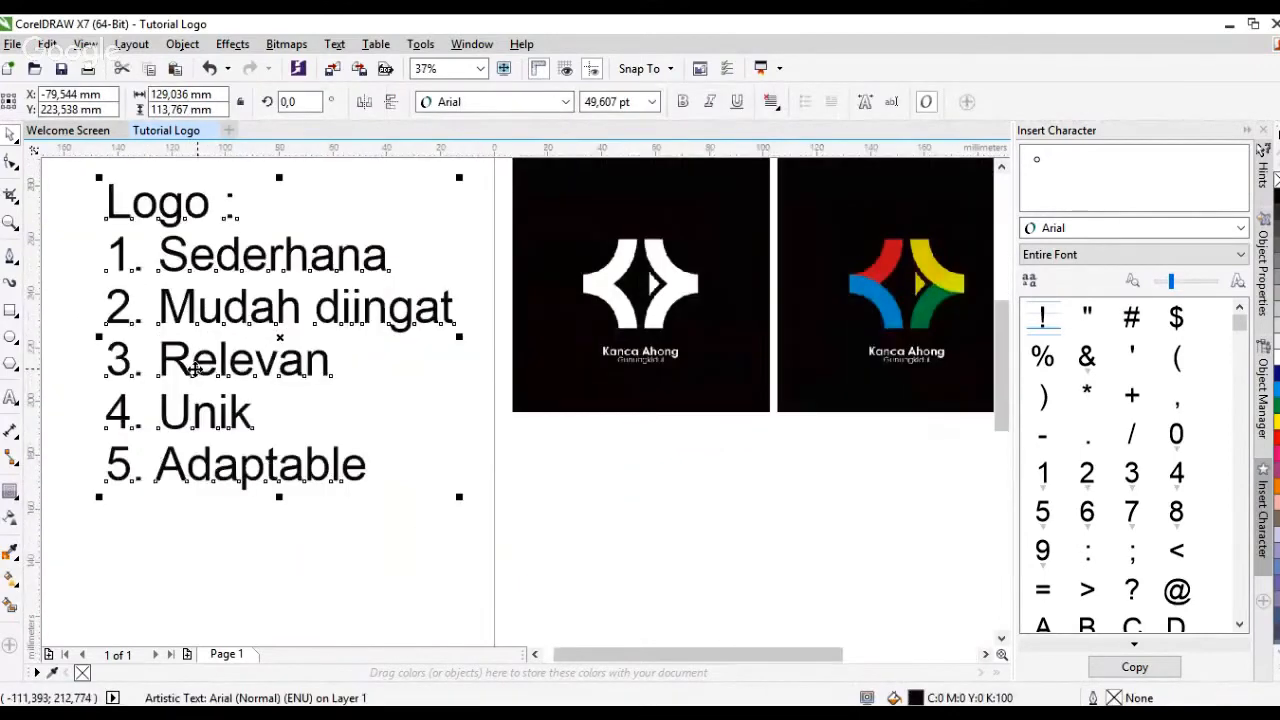
scroll(195, 368, "up", 1)
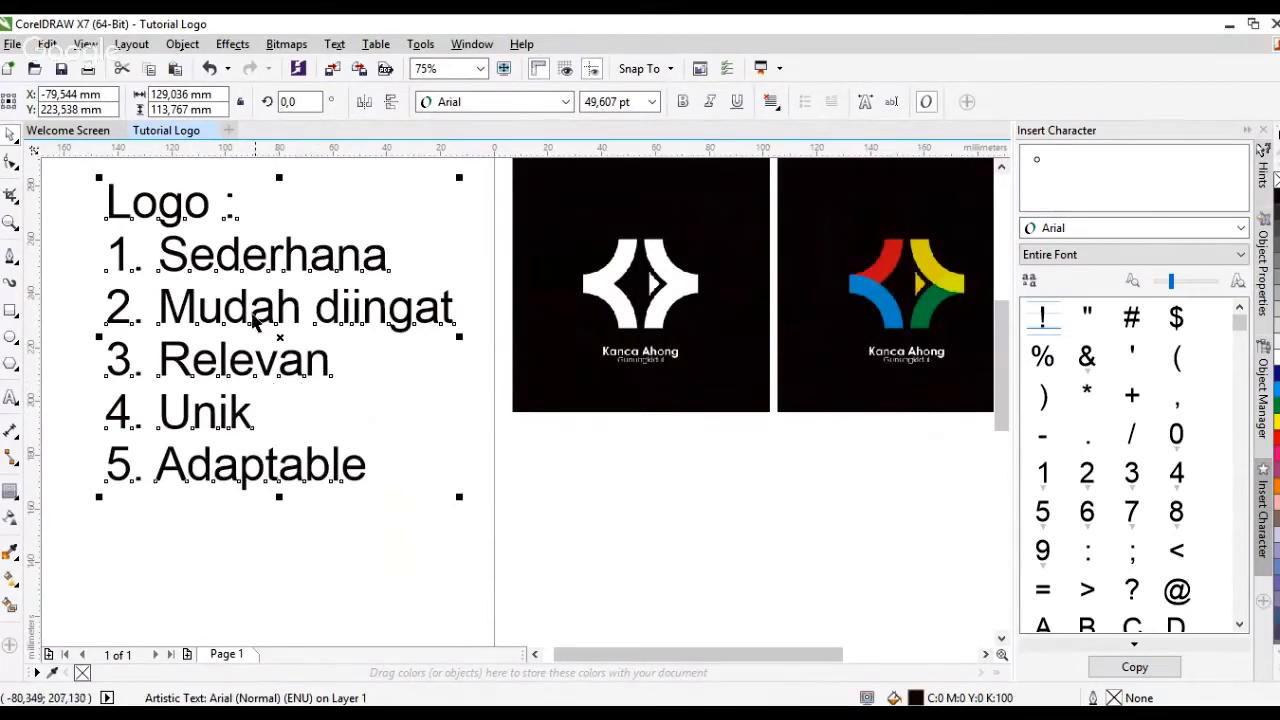
scroll(308, 378, "down", 1)
left_click(323, 368)
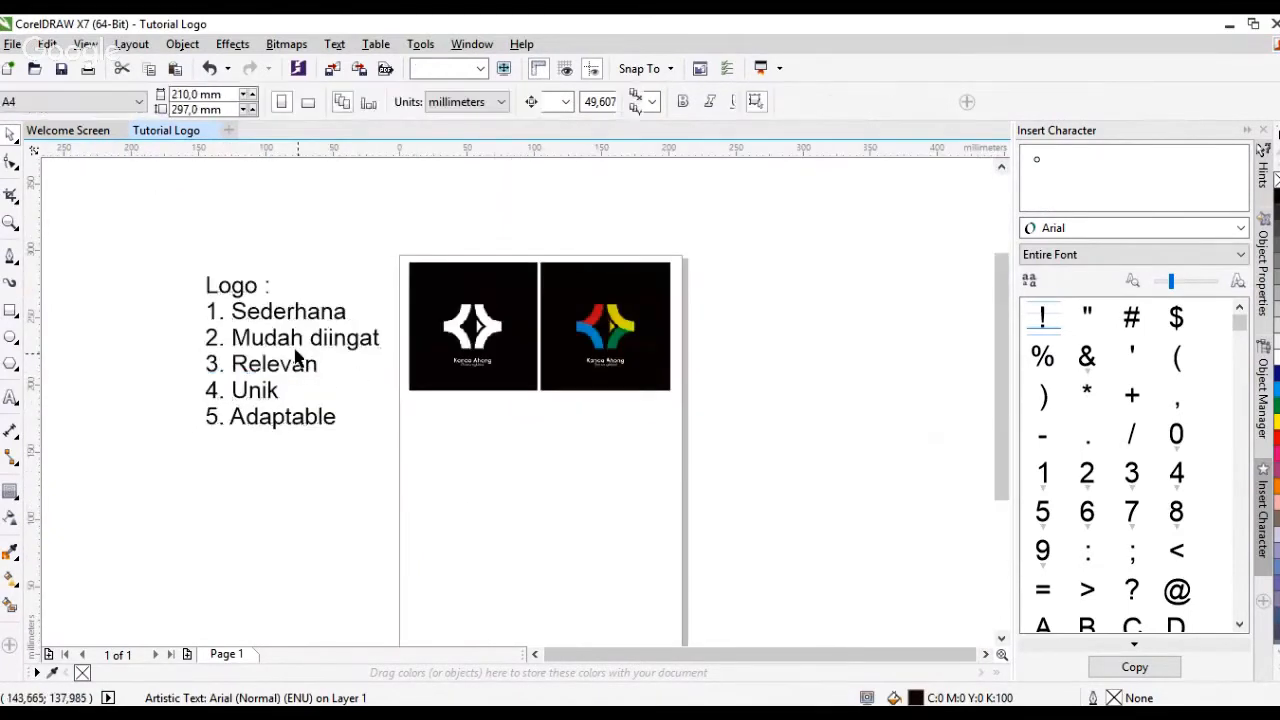
scroll(300, 360, "up", 1)
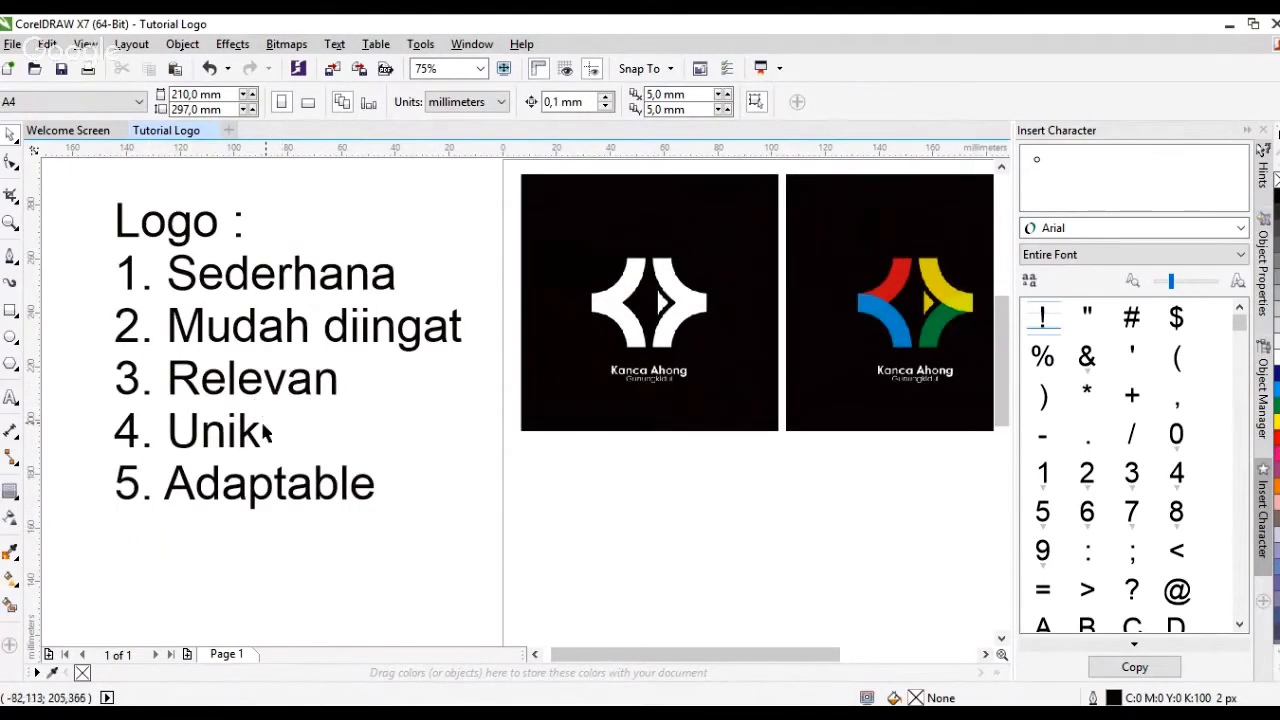
Place a copy of the numbered Logo list in the empty area to the right of the page
left_click(179, 334)
scroll(179, 334, "down", 3)
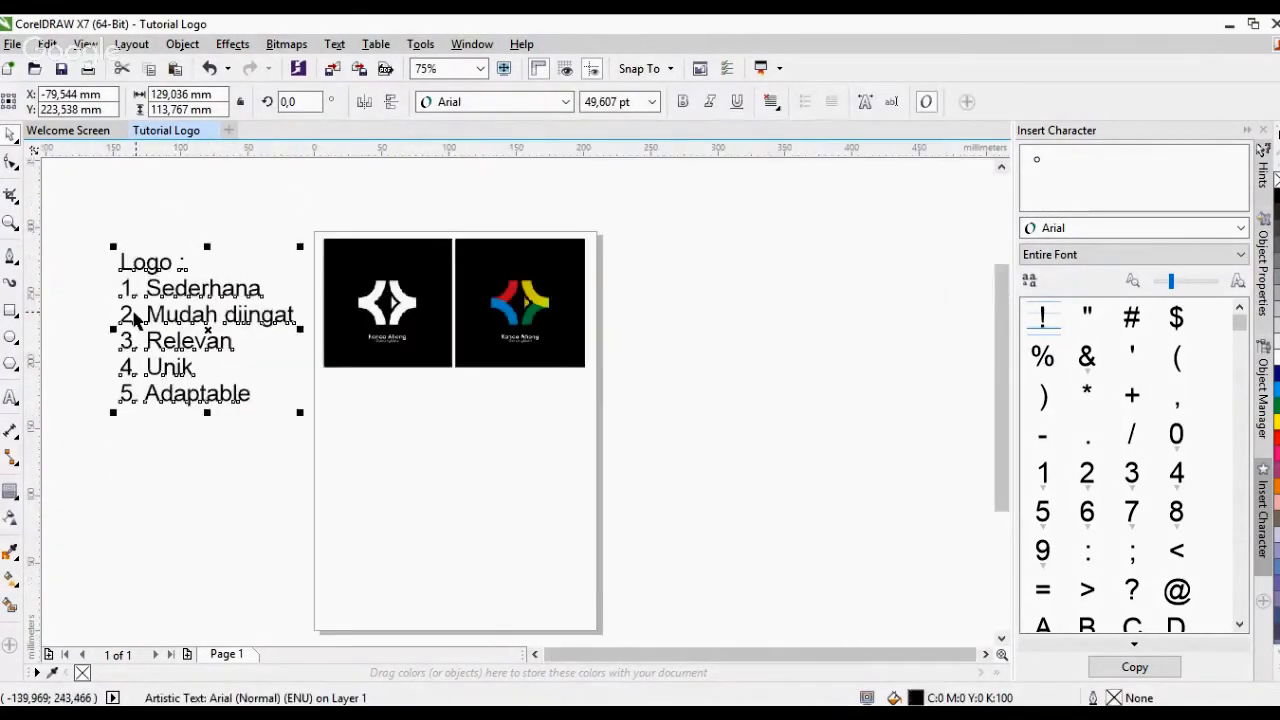
left_click_drag(150, 323, 688, 305)
right_click(688, 305)
Replace the whole text of the copied list with the heading "BRIEF : Gambaran dari perusahaan"
double_click(688, 305)
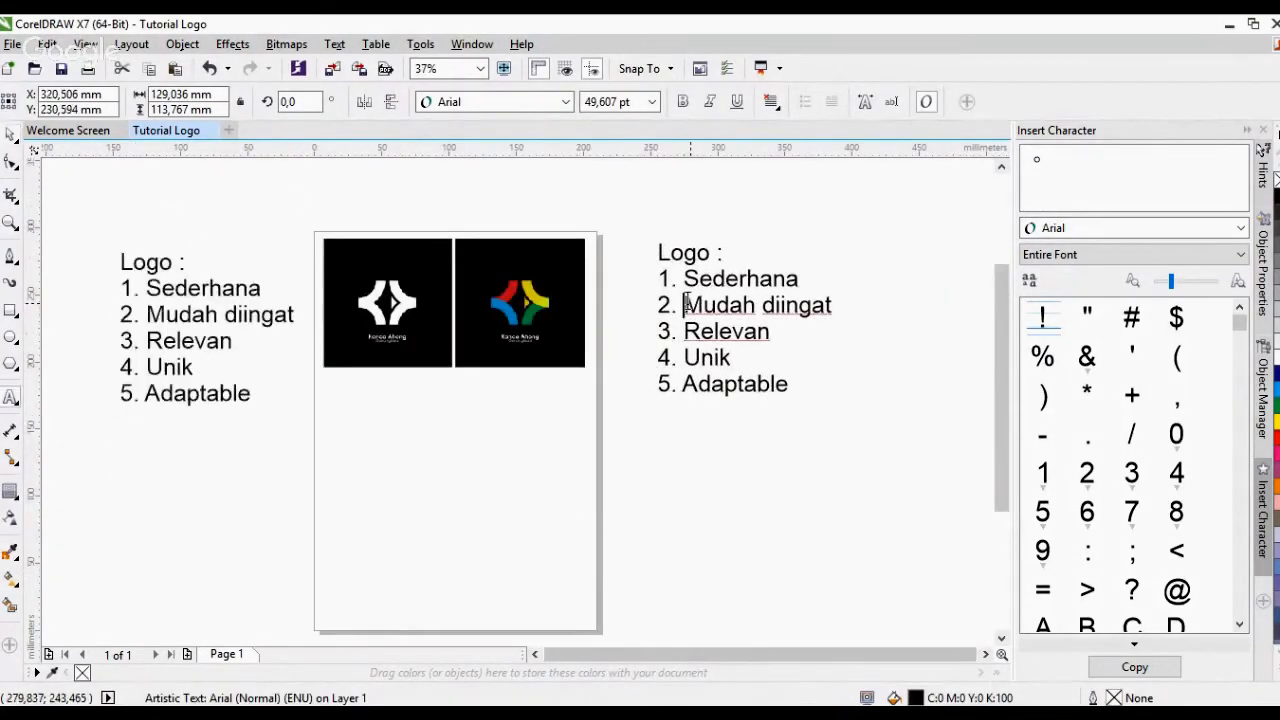
key("ctrl+a")
type("BRIE")
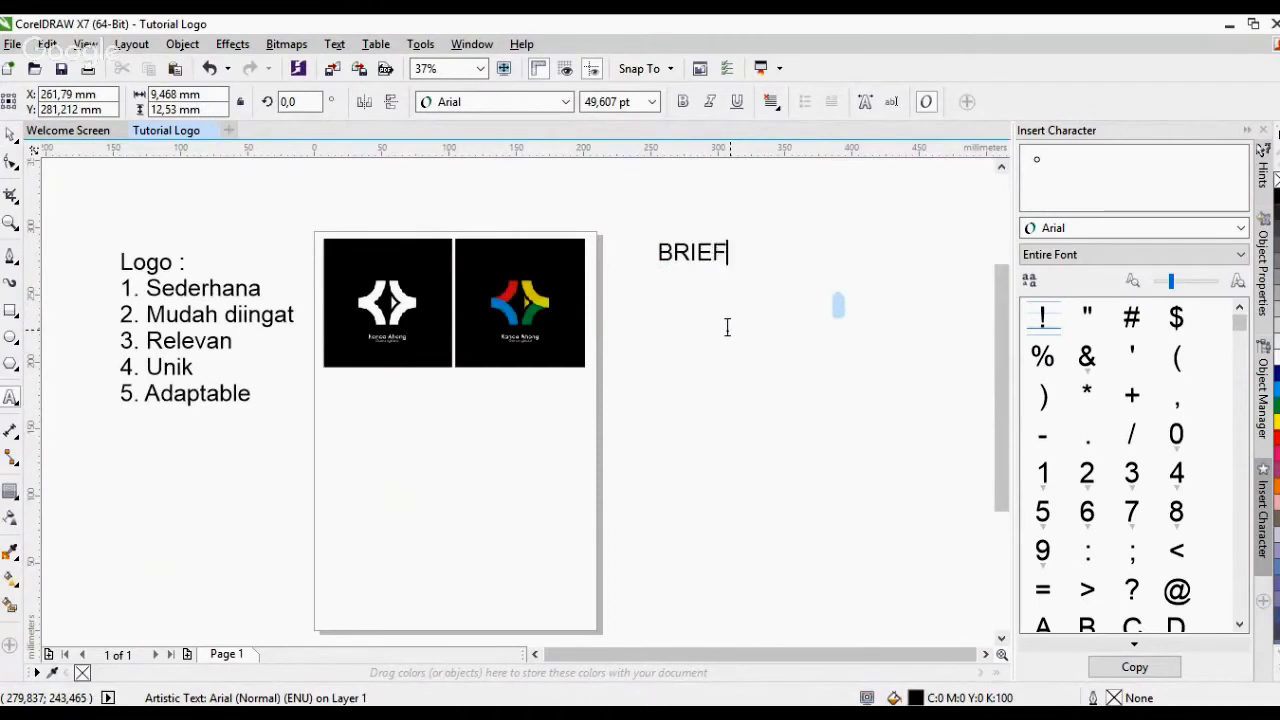
type("F : Gambaran da")
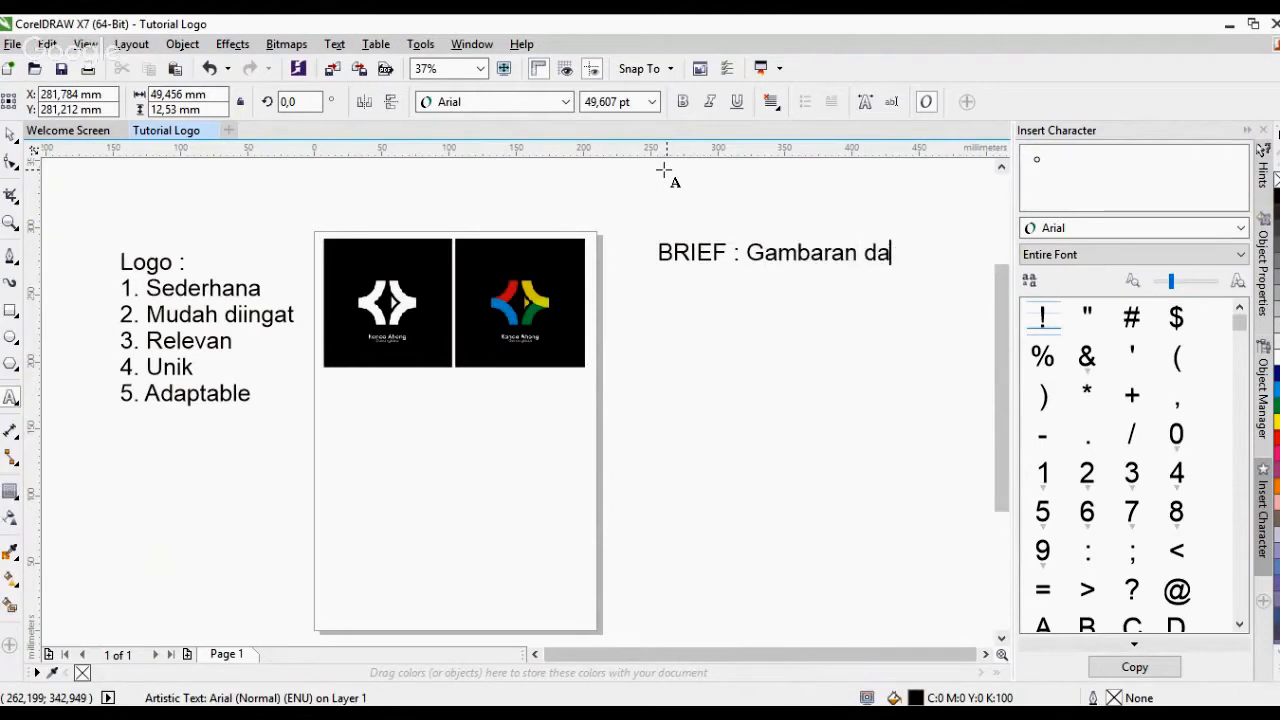
type("ri perusahaan")
Add "1. Nama Perusahaan" as the first item on a new line below the BRIEF heading
key("Return")
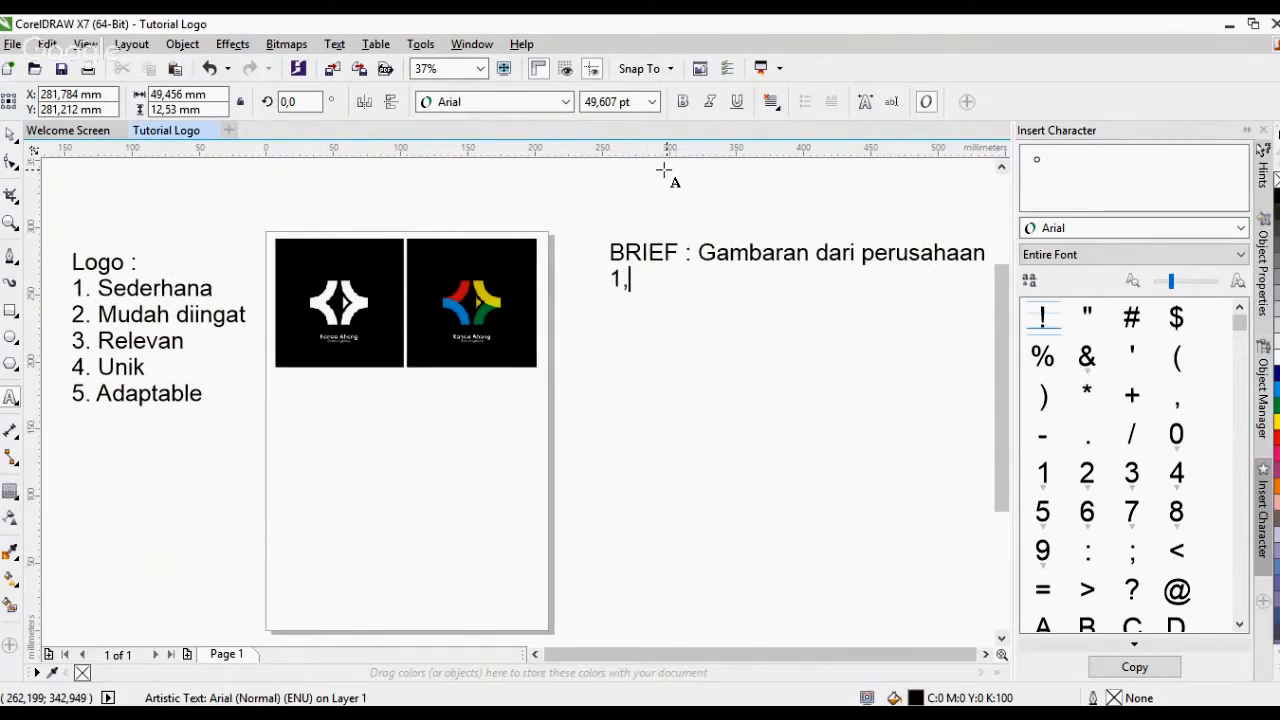
type("1, Nam")
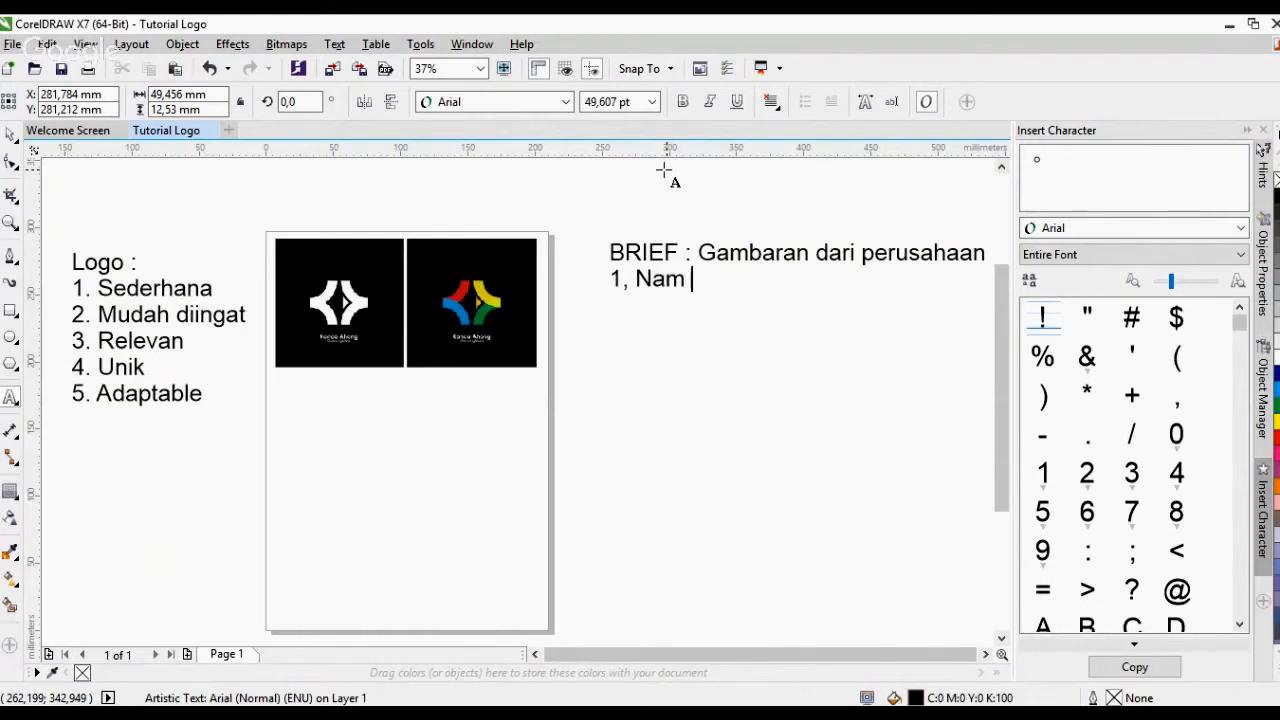
key("BackSpace")
key("BackSpace")
key("BackSpace")
key("BackSpace")
type("perusahaan 1. N")
type("ama Persuaa")
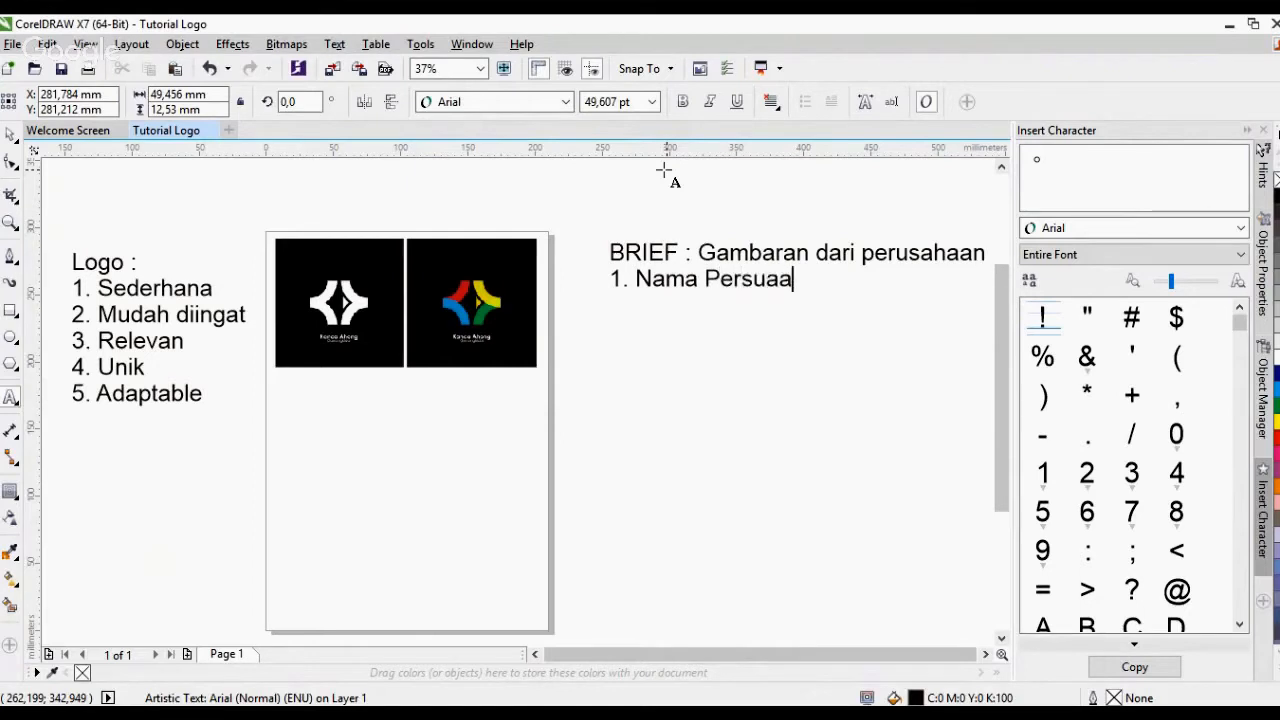
key("BackSpace")
key("BackSpace")
key("BackSpace")
type("uds")
key("BackSpace")
key("BackSpace")
type("sahaan")
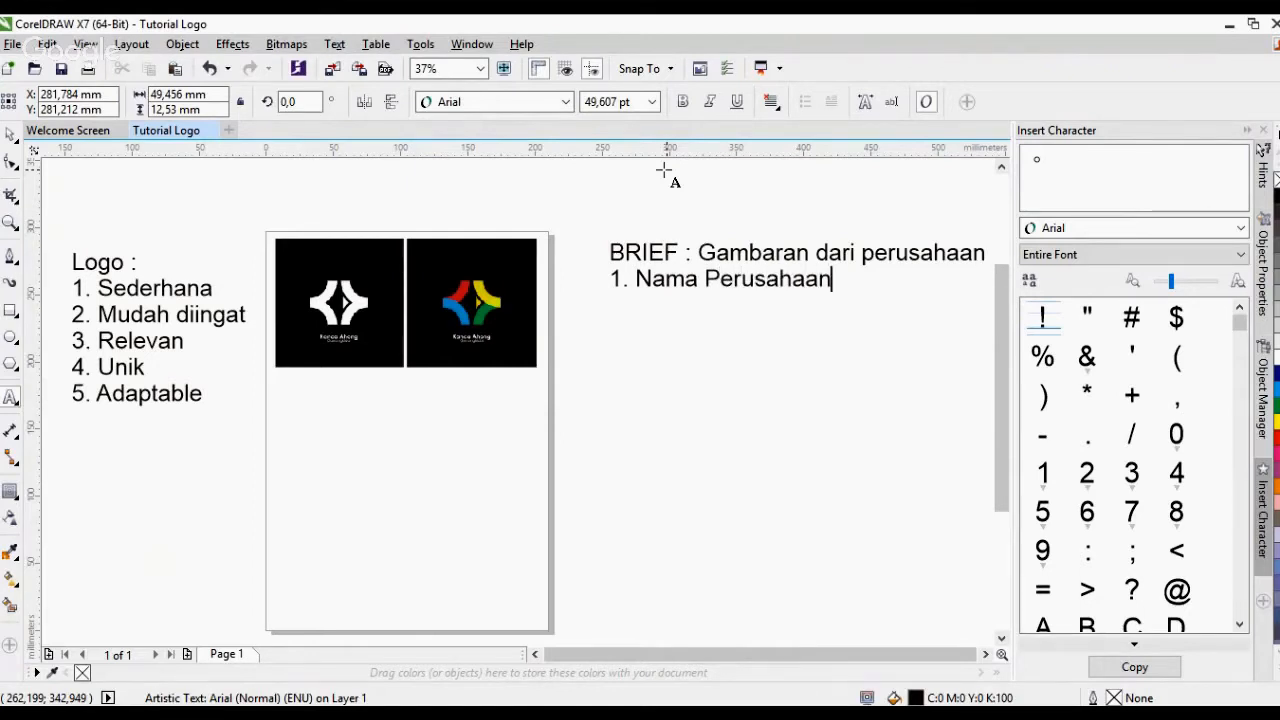
Add the items "2. Warna (optional)" and "3. Elegant" on separate lines of the brief list
key("Return")
type("2. War")
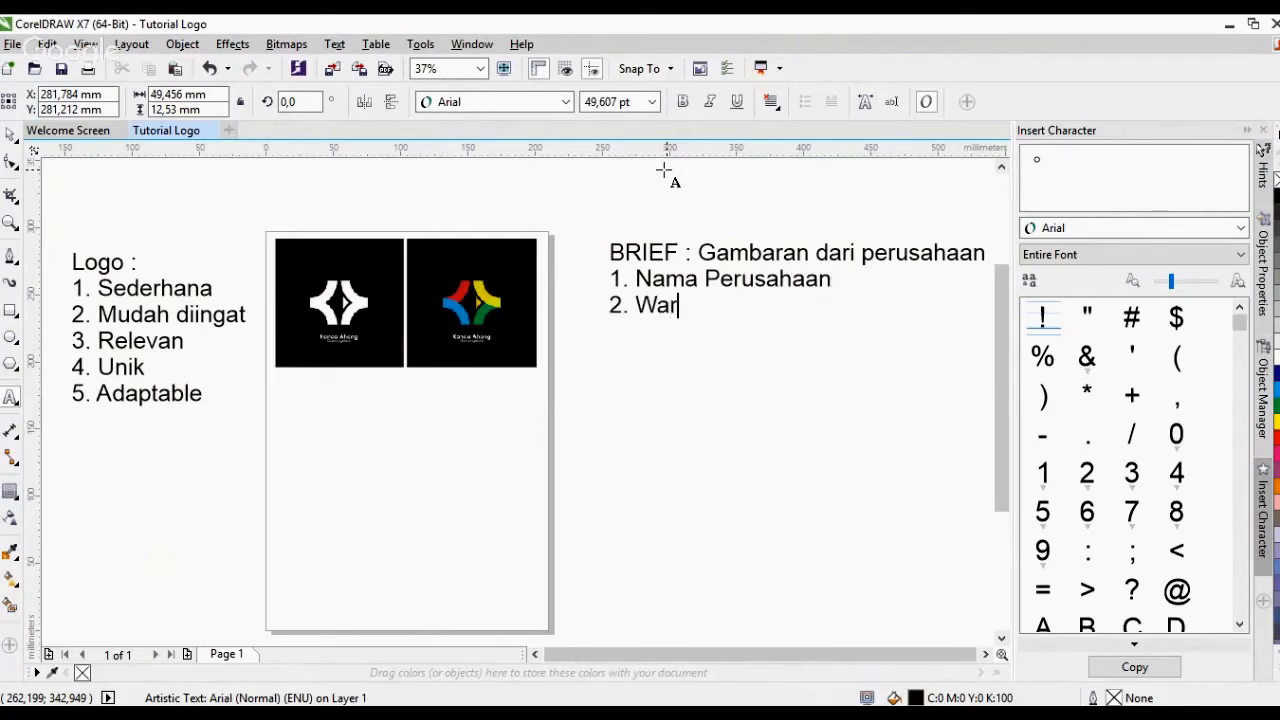
type("na (optional)")
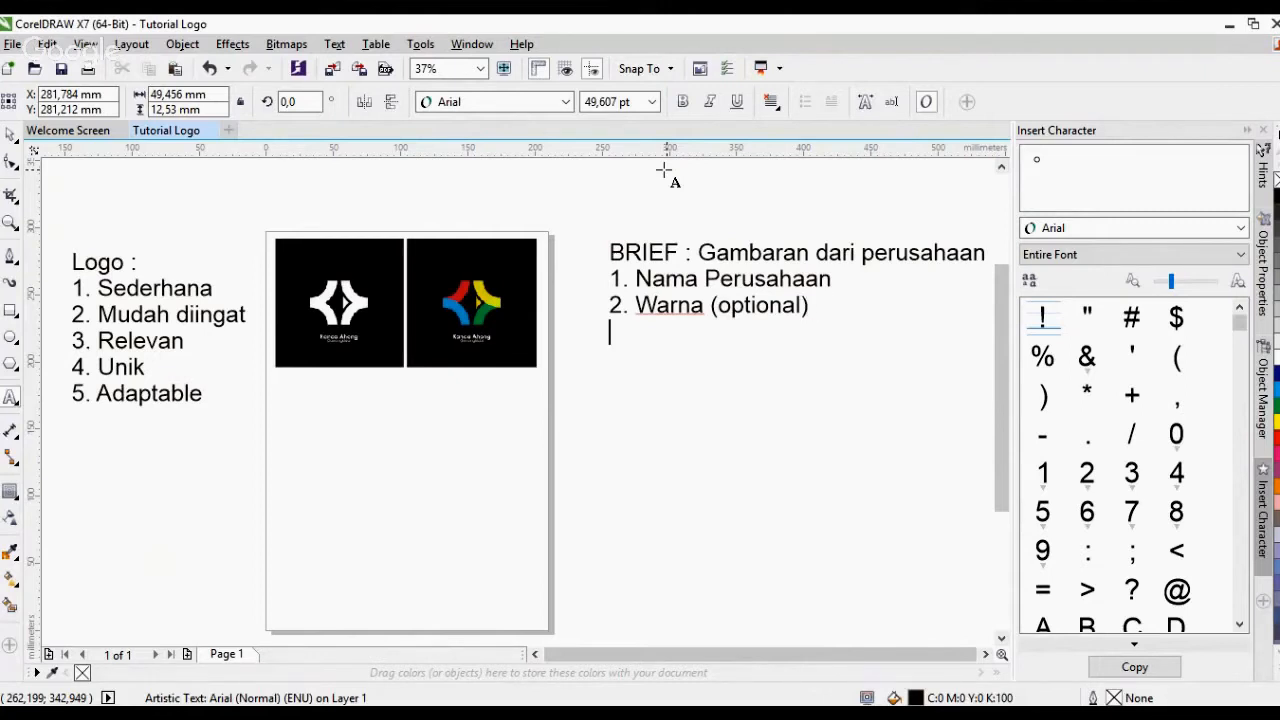
type("3.")
type(".")
type("Elegant")
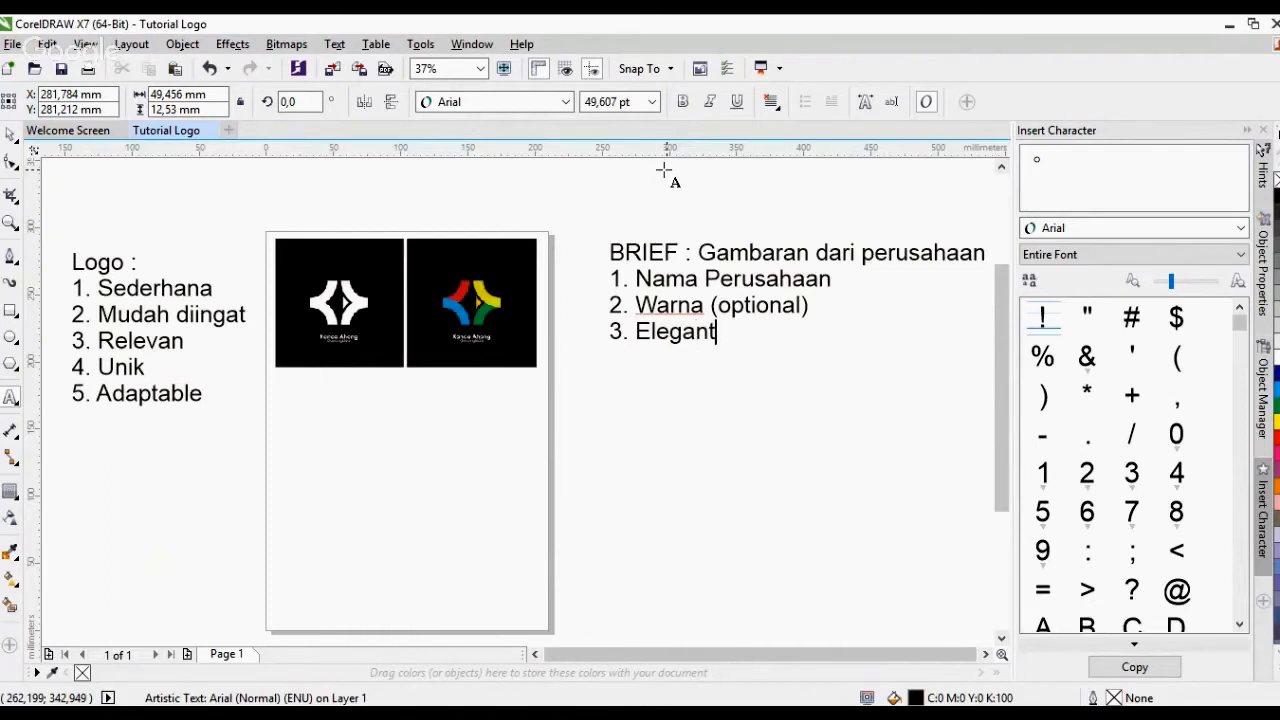
Add the item "4. Harus ada huruf atau lambang sesuatu" to the brief list, wrapped onto a second indented line
key("Return")
type("4.")
type("Harus")
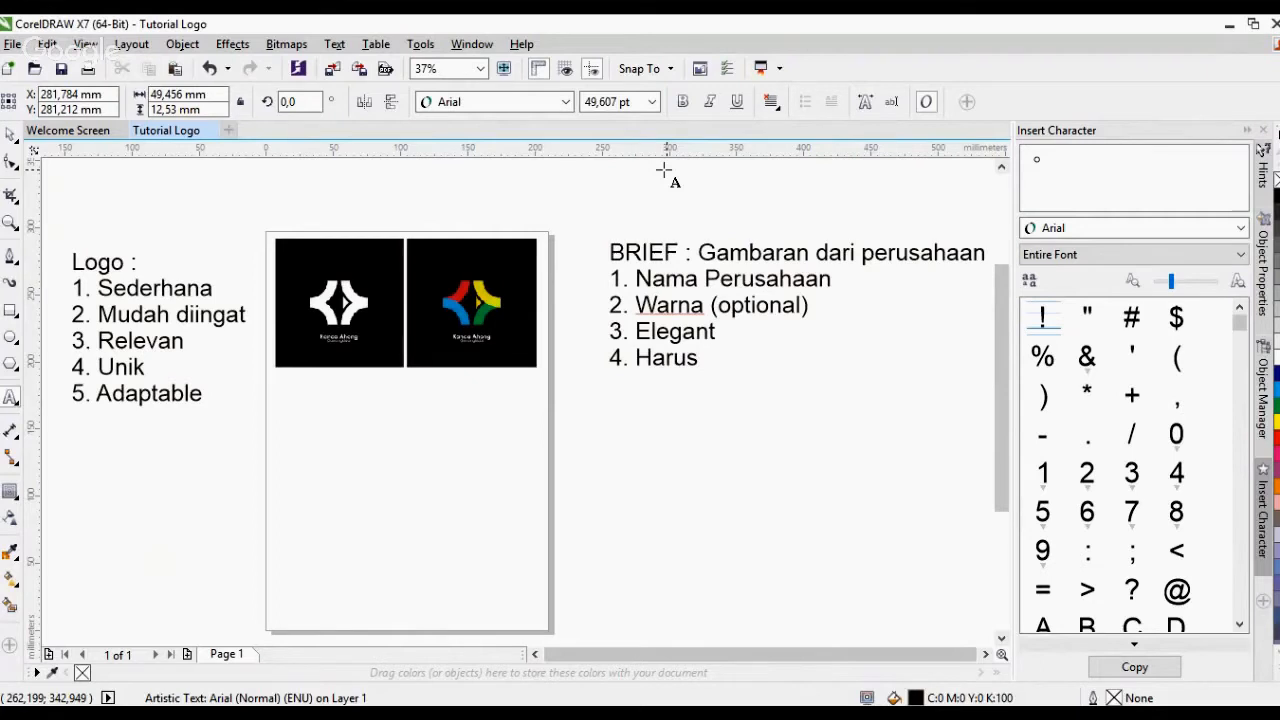
type(" ada huruf atau lm")
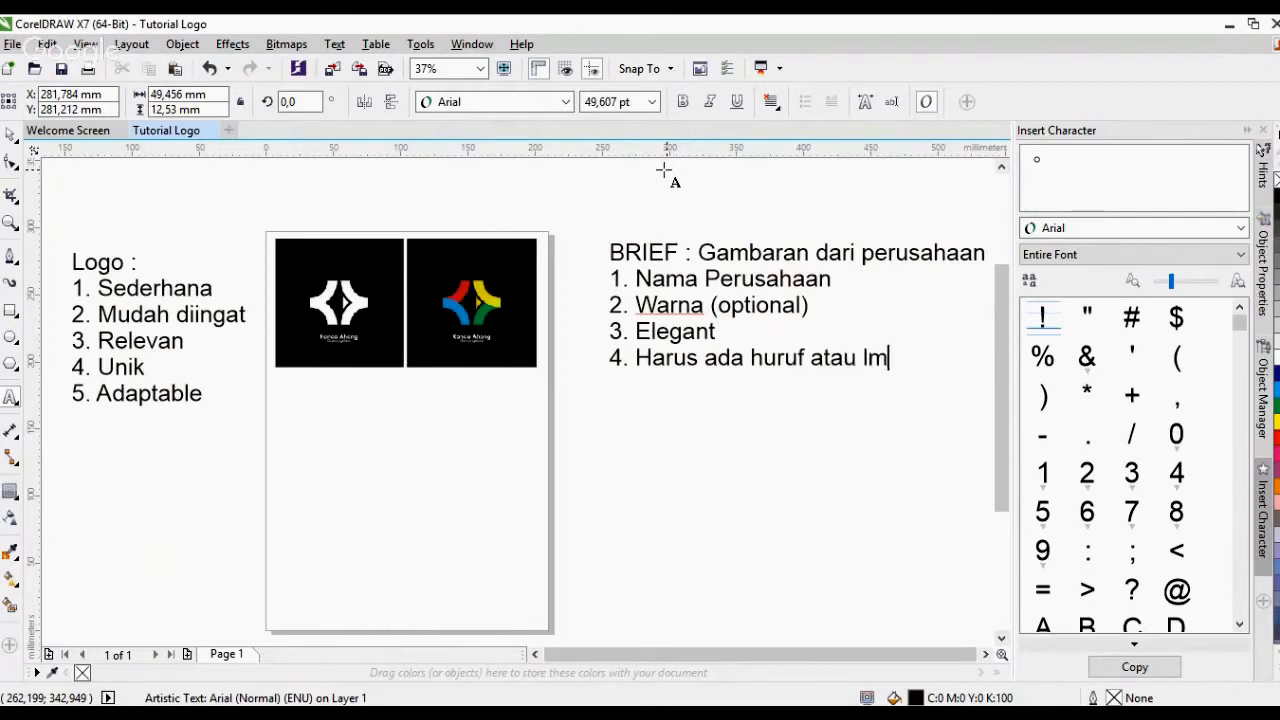
key("BackSpace")
type("ambgn")
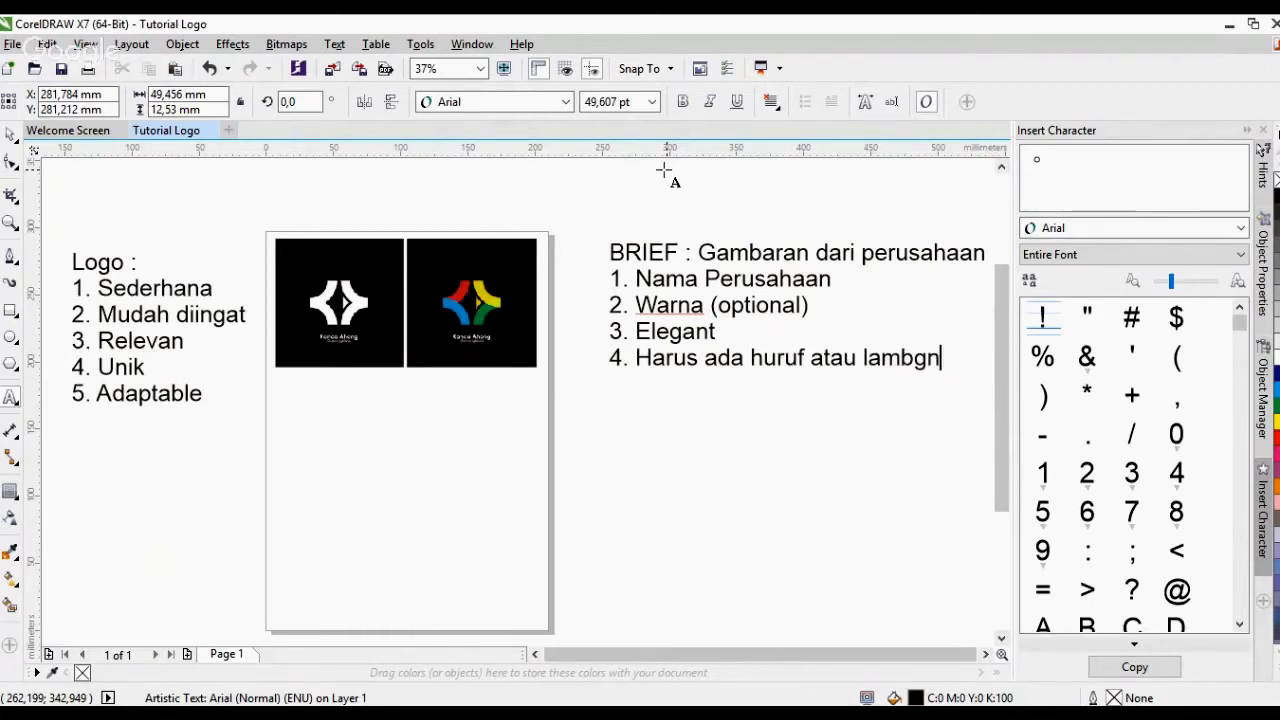
key("BackSpace")
key("BackSpace")
type("ang se")
key("BackSpace")
key("BackSpace")
key("Return")
type("sesuatu")
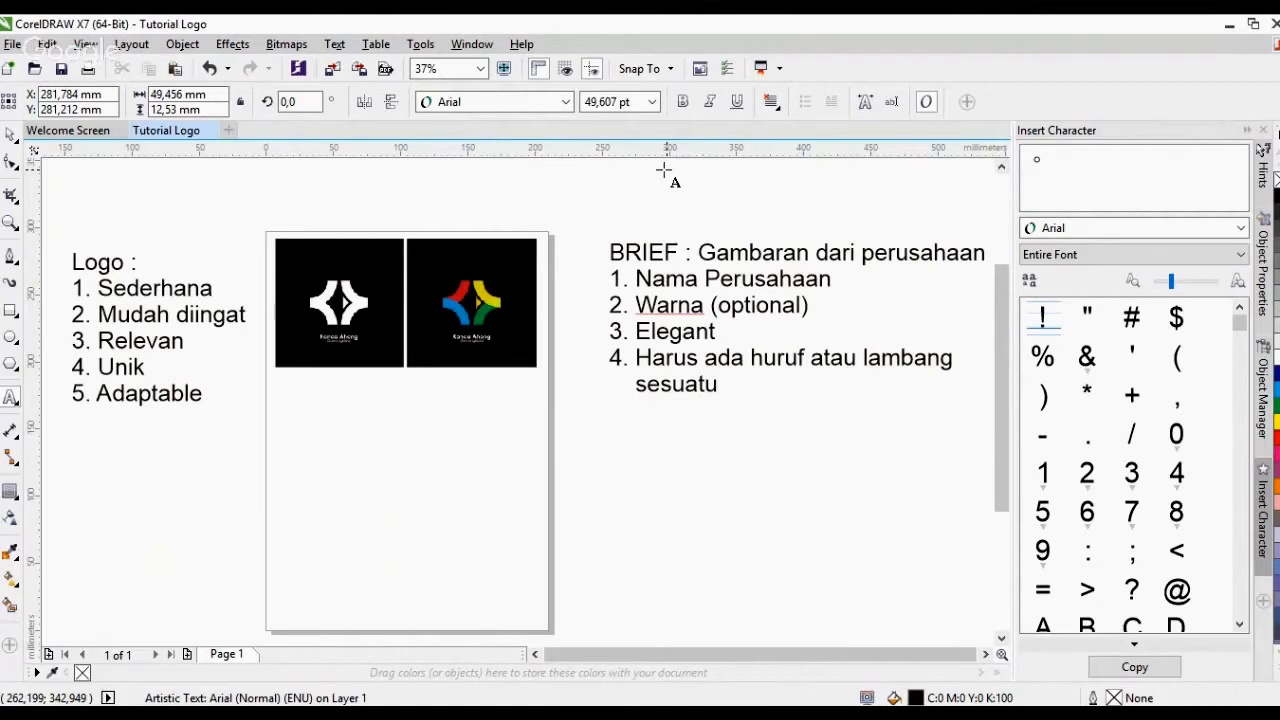
Insert the heading "CONTOH" on its own line above the BRIEF line
left_click(610, 252)
type("C")
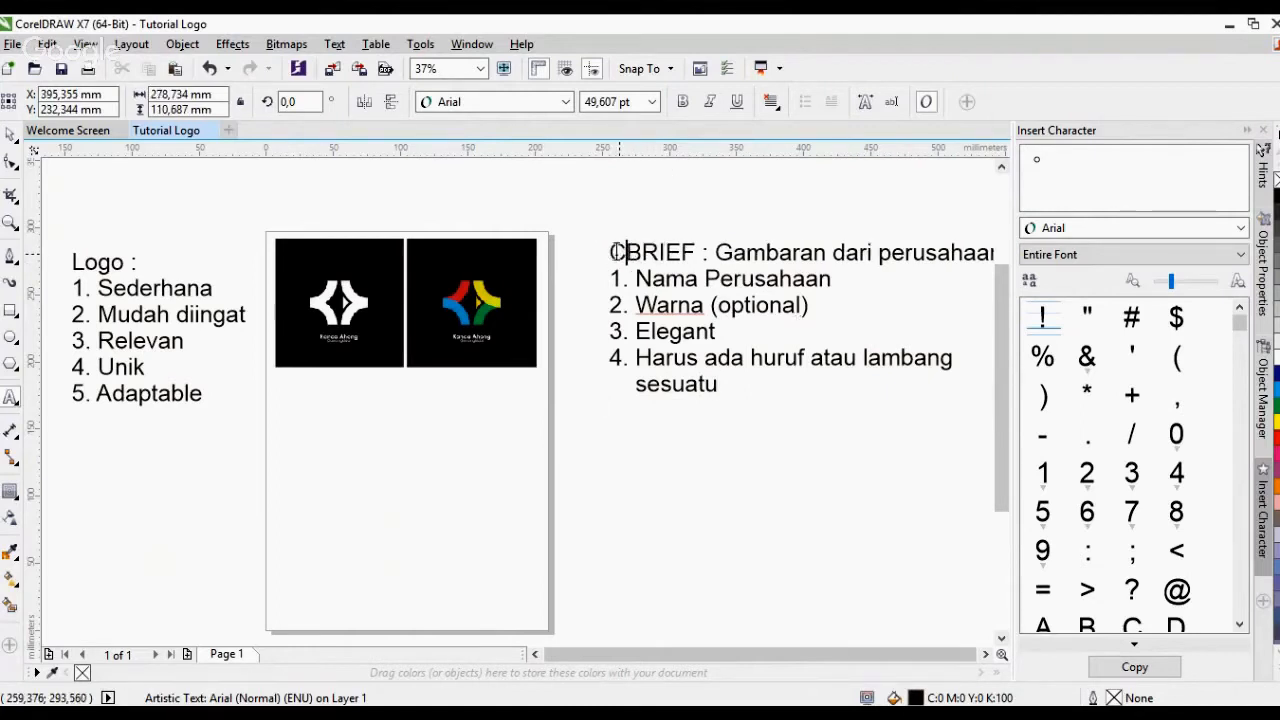
type("o")
key("BackSpace")
type("ON")
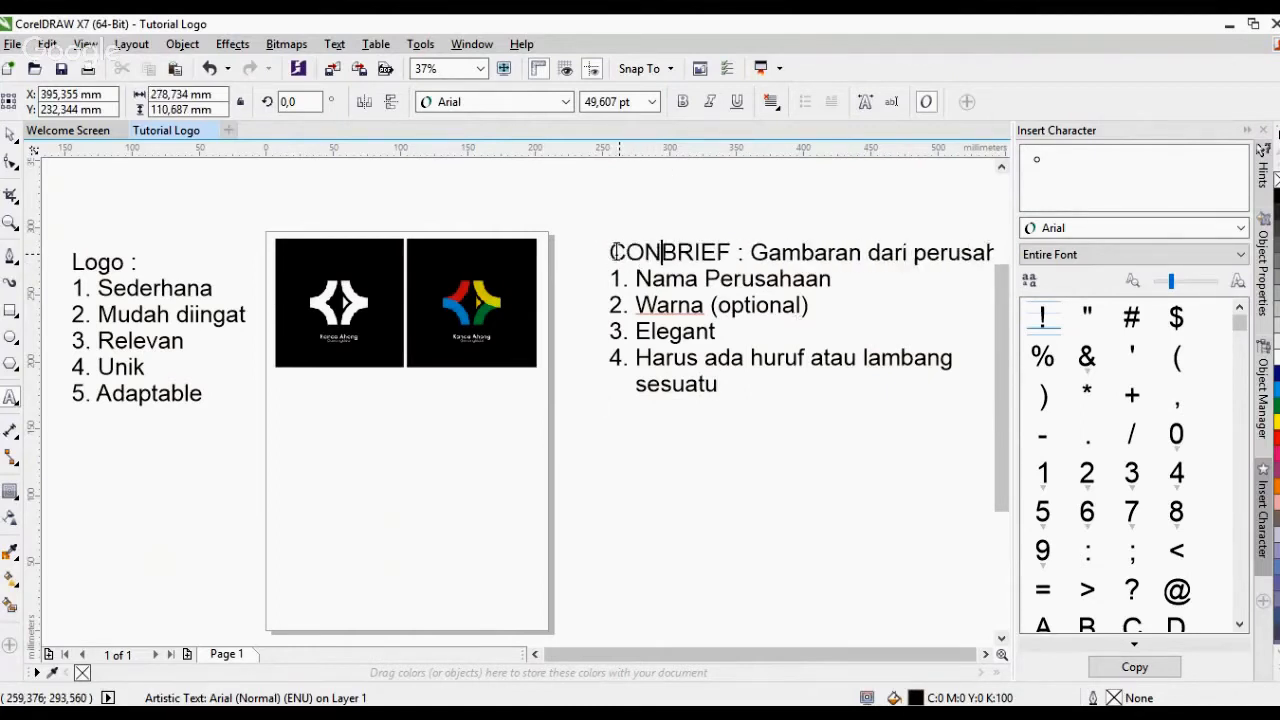
type("TOH")
key("Return")
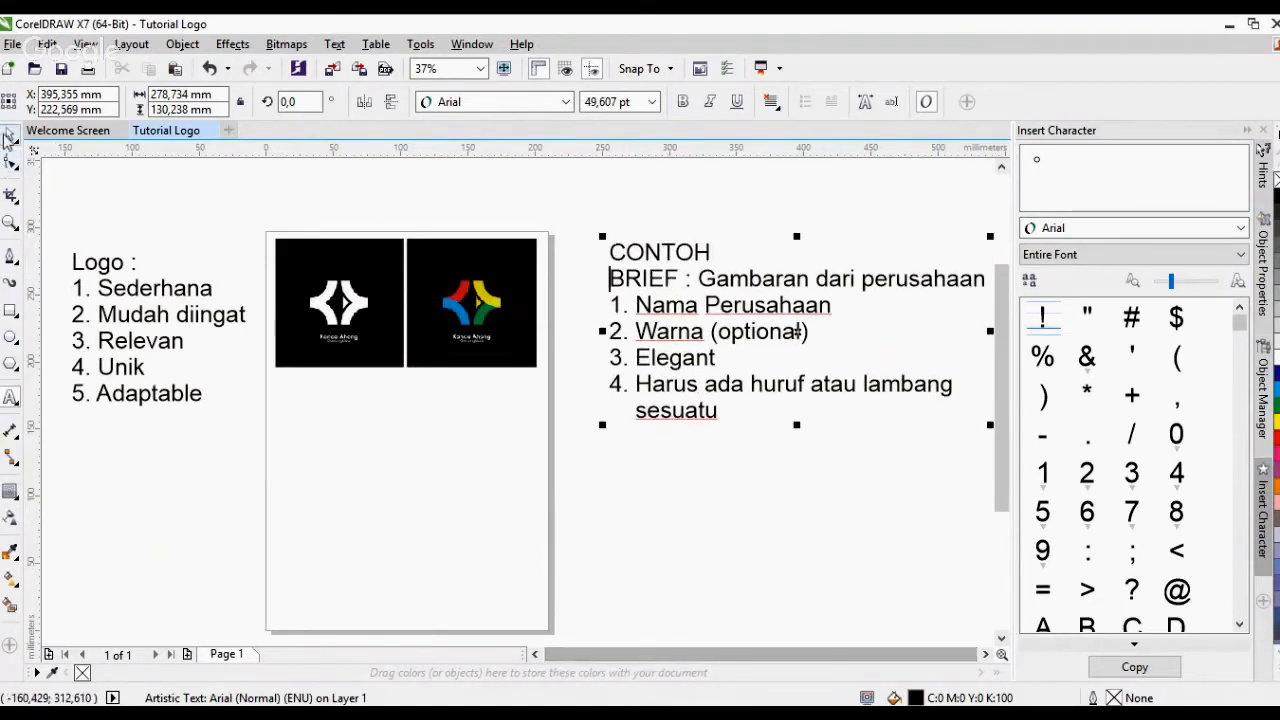
Move the CONTOH brief text block slightly closer to the page
left_click(660, 310)
left_click_drag(659, 261, 627, 258)
left_click(642, 234)
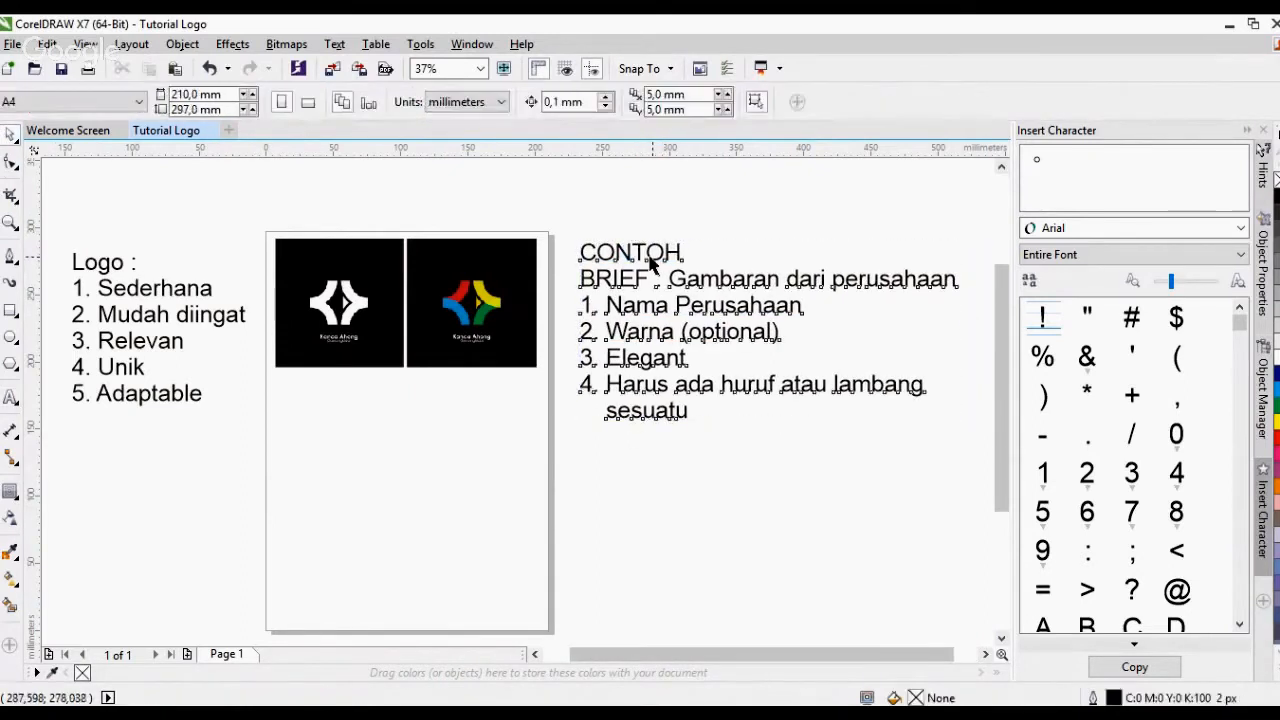
left_click(688, 240)
left_click(688, 240)
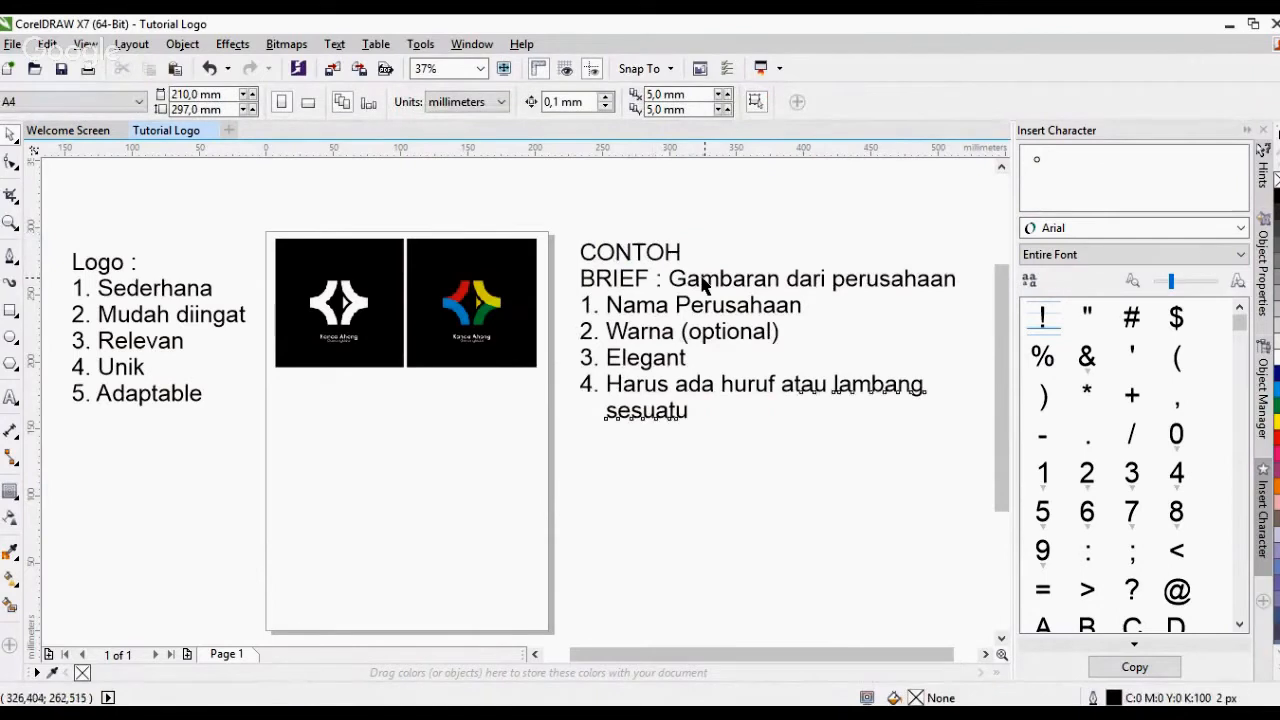
left_click(758, 278)
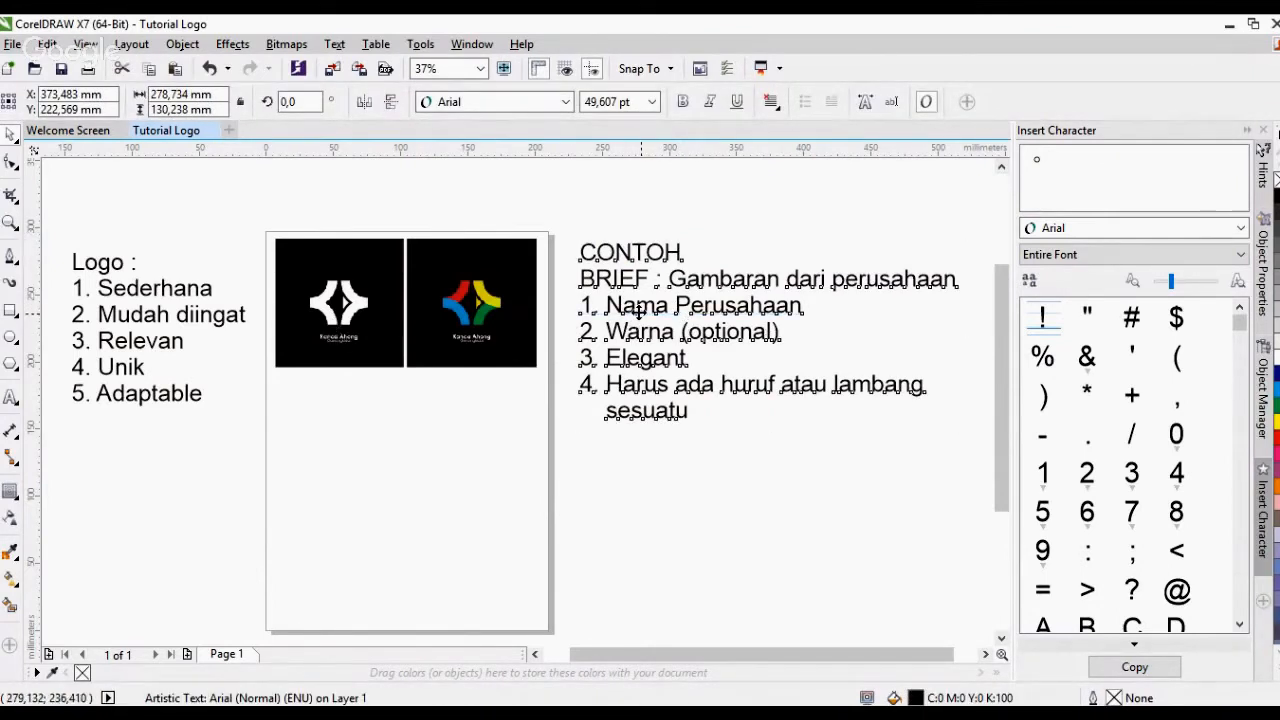
Replace the text of item 1 in the brief list with "Konco Ahong Gunungkidul"
double_click(636, 309)
left_click_drag(637, 309, 783, 305)
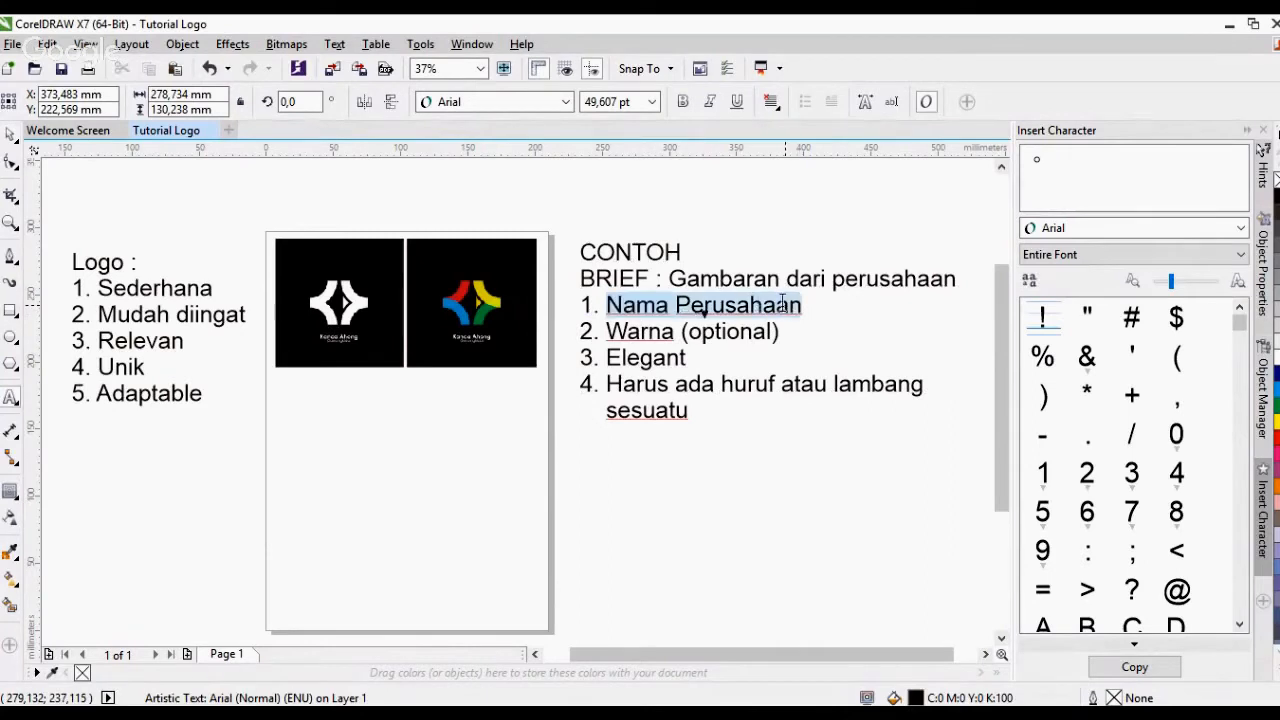
type("Kars")
key("BackSpace")
key("BackSpace")
key("BackSpace")
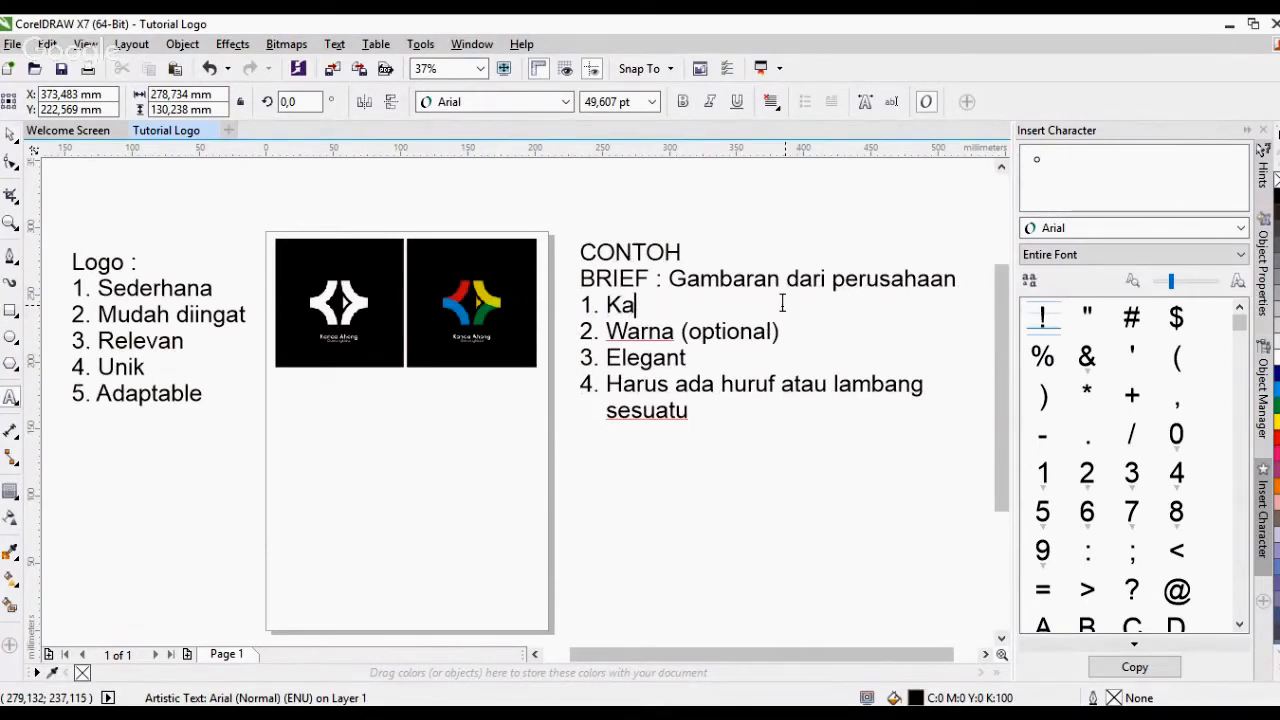
type("onco A")
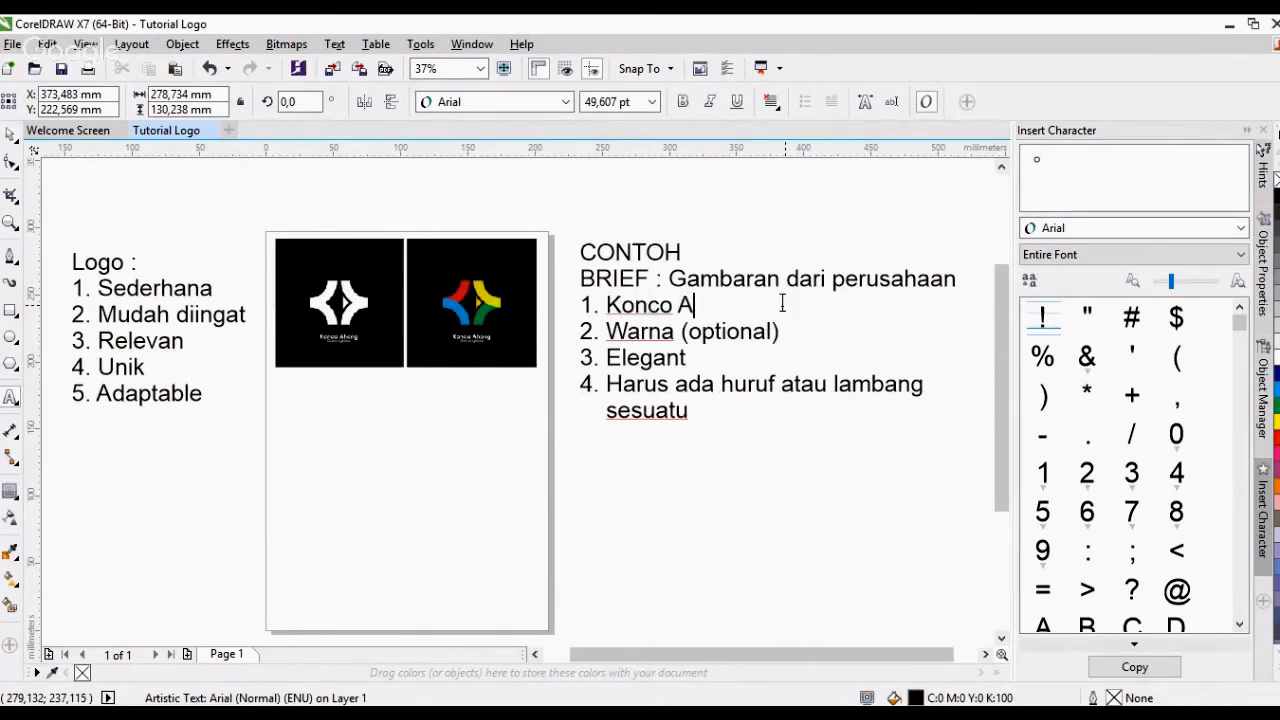
type("hong ")
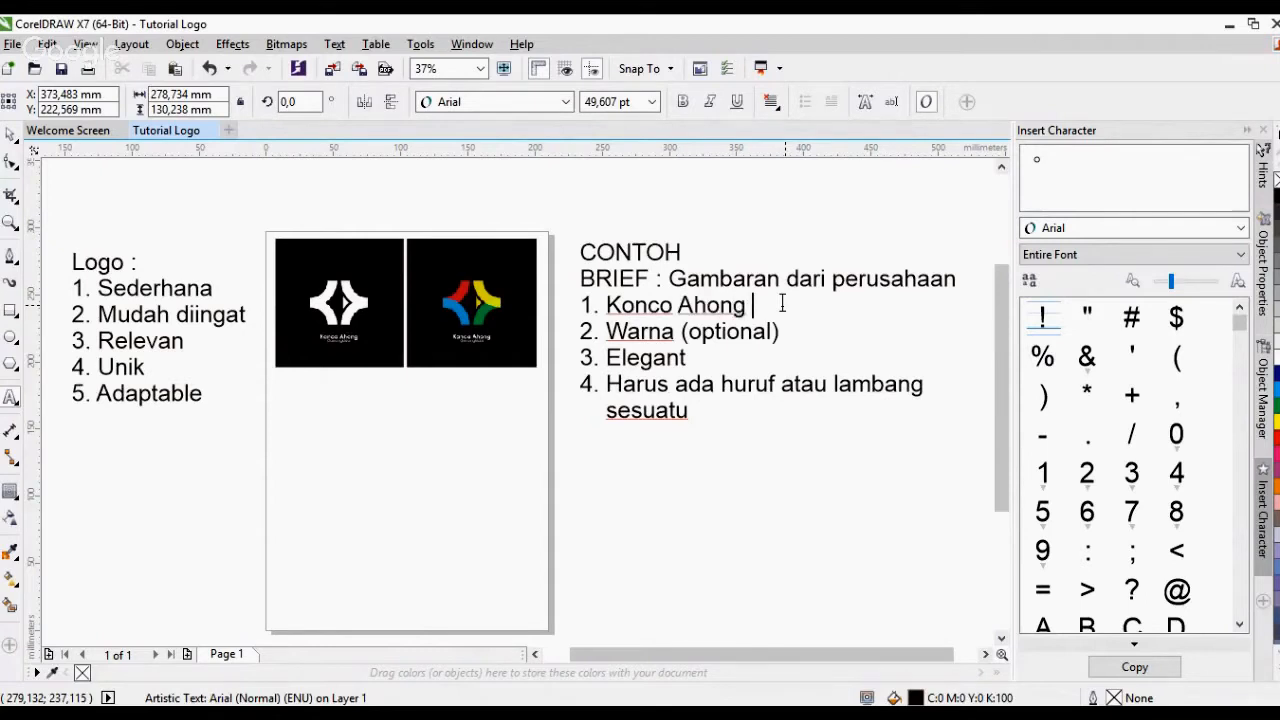
type("Gunungkidul")
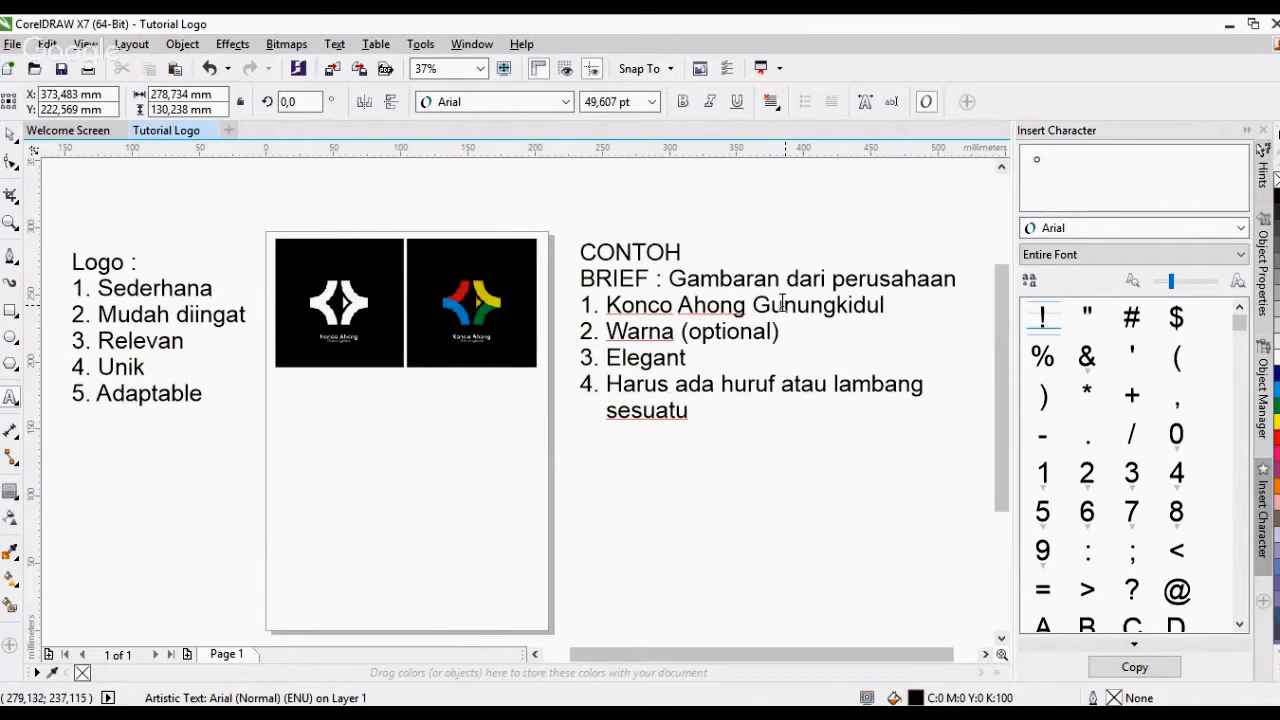
Replace the text of item 2 in the brief list with "Elegant"
left_click_drag(604, 331, 784, 334)
type("Ele")
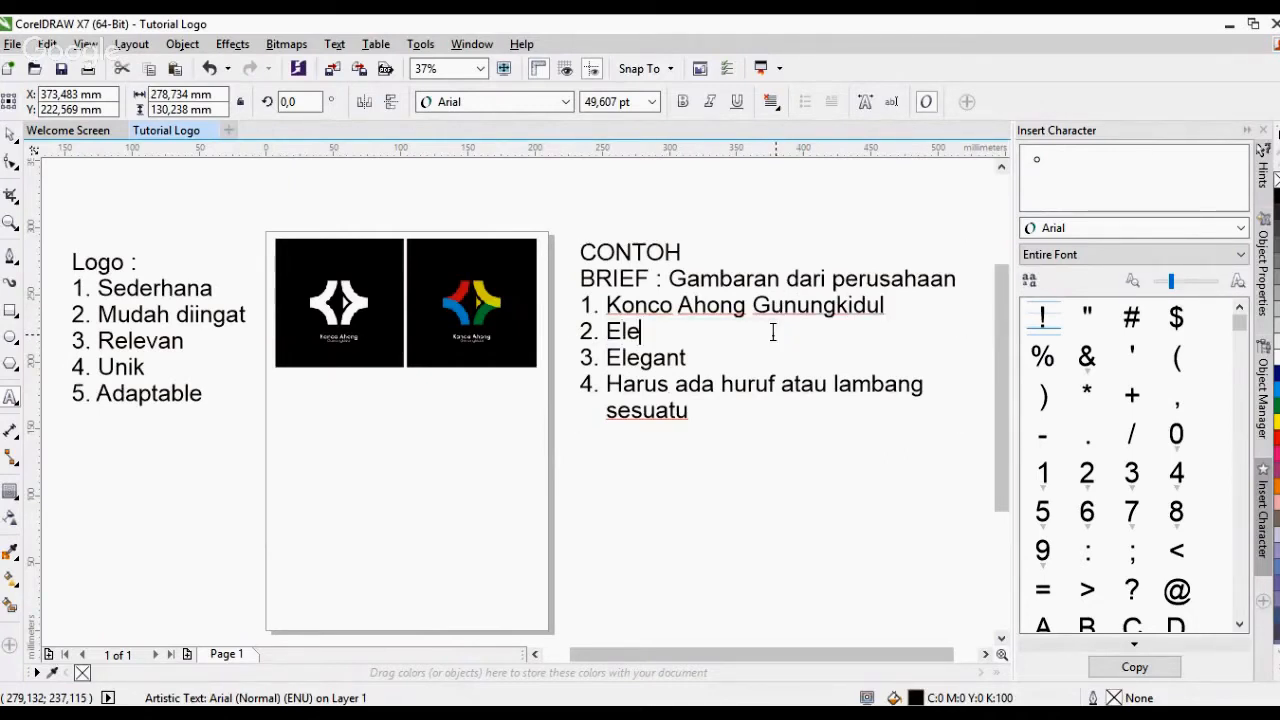
type("gant")
Replace items 3 and 4 of the brief list with the single item "3. Simple" and deselect the text
left_click_drag(687, 358, 583, 360)
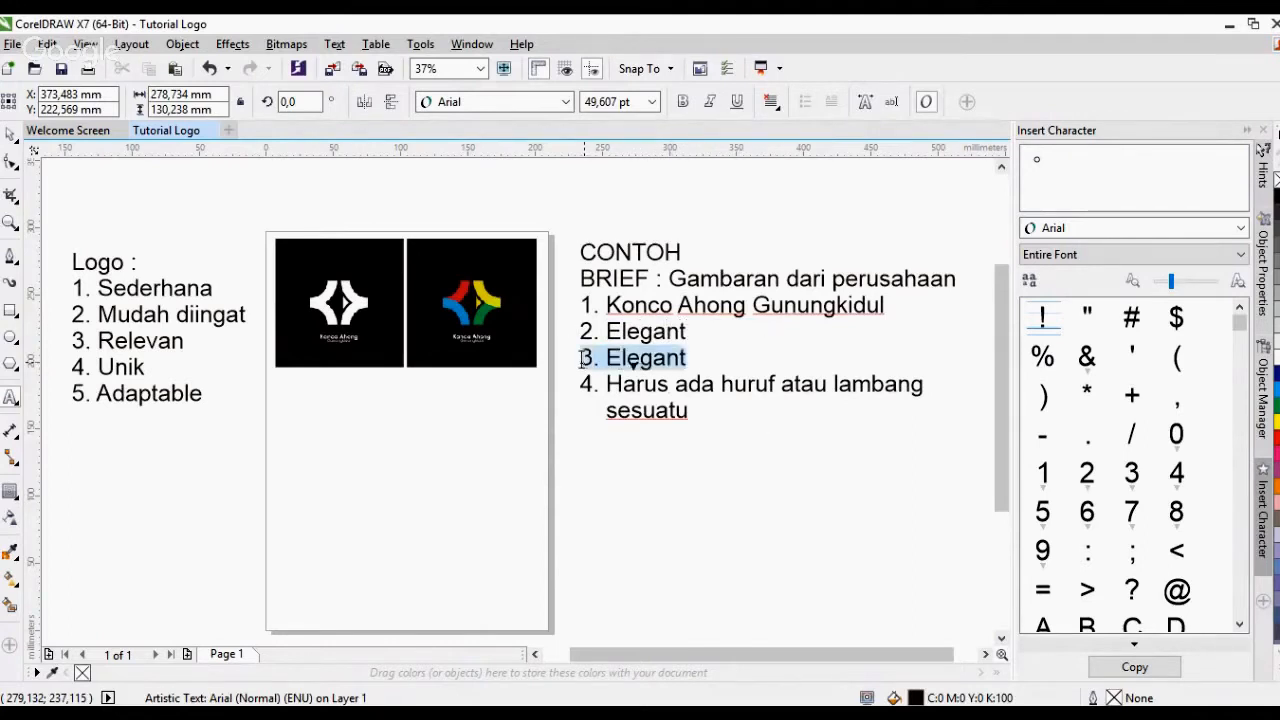
key("BackSpace")
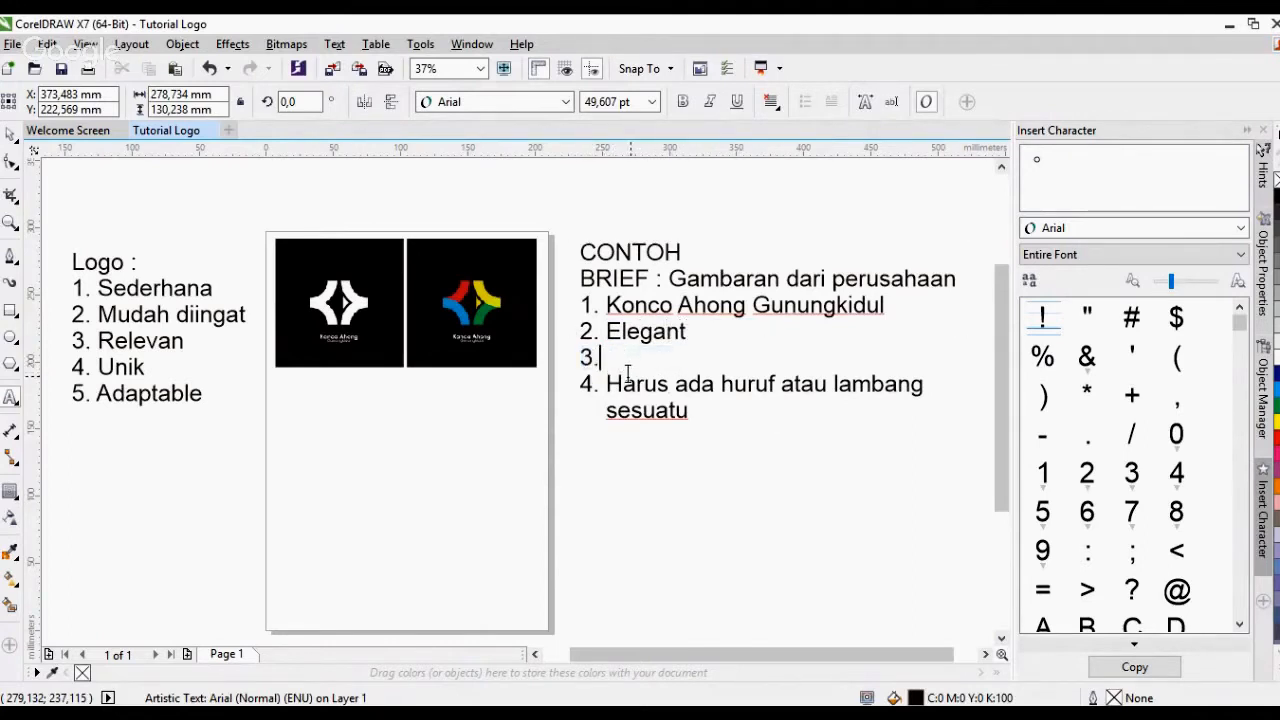
key("ctrl+v")
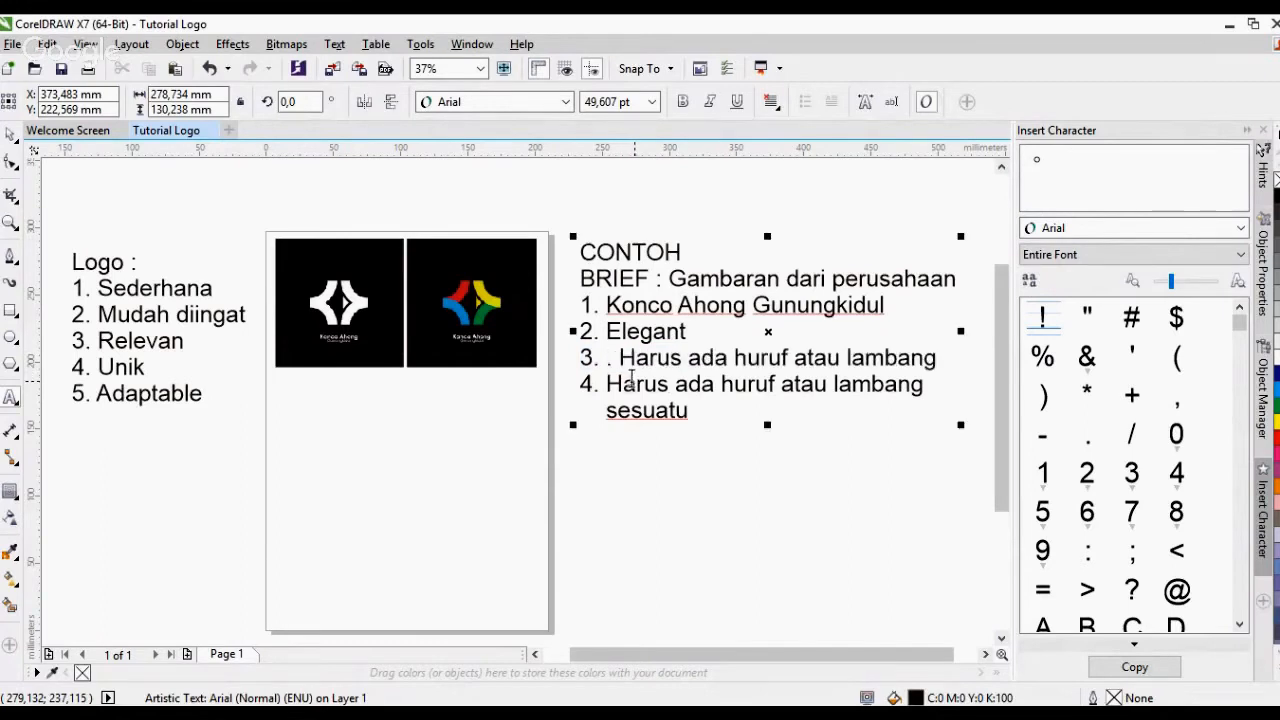
key("Delete")
key("Delete")
key("Delete")
key("Delete")
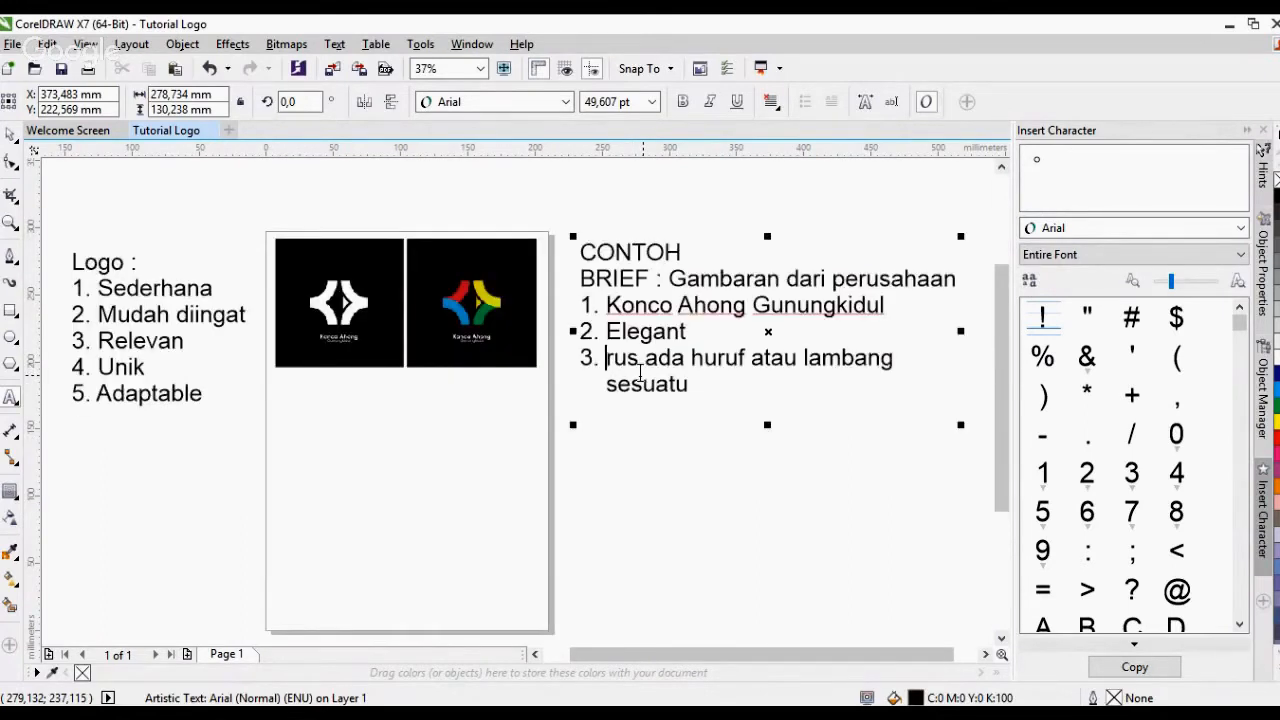
key("Delete")
key("Delete")
key("Delete")
key("Delete")
key("Delete")
key("Delete")
key("Delete")
key("Delete")
key("Delete")
key("Delete")
key("Delete")
key("Delete")
key("Delete")
key("Delete")
key("Delete")
key("Delete")
key("Delete")
key("Delete")
key("Delete")
key("Delete")
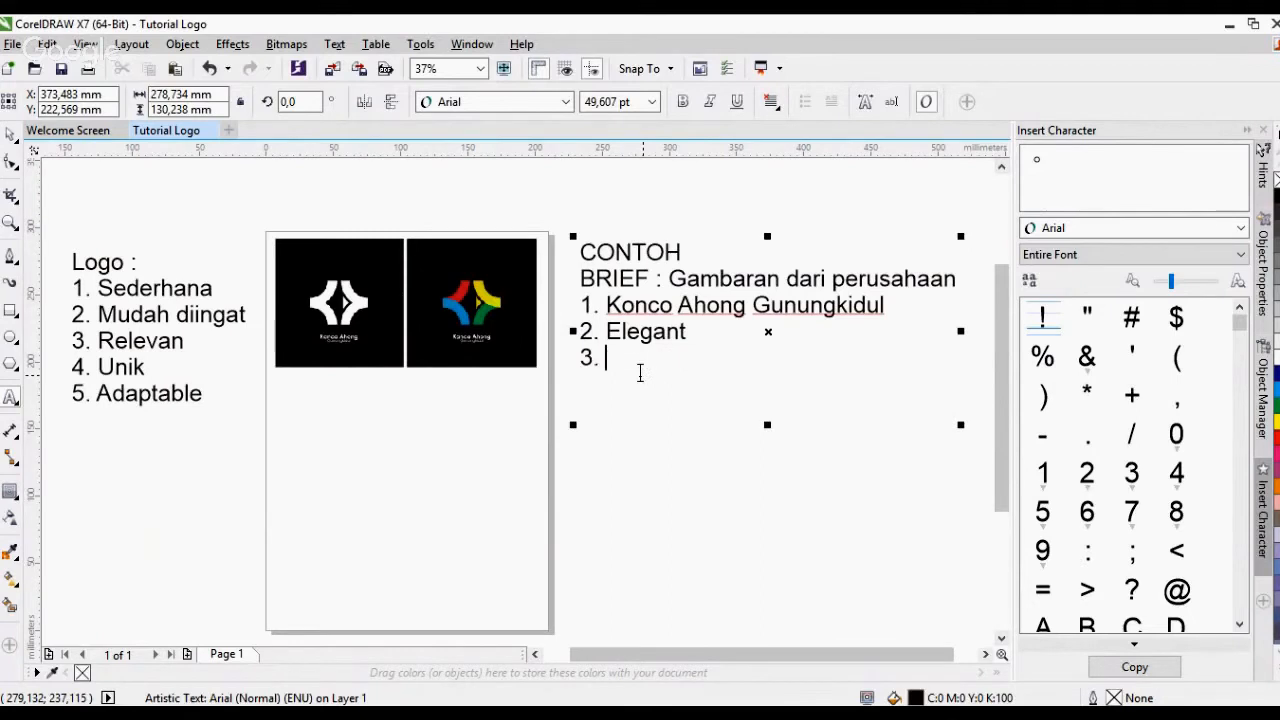
type("Simple")
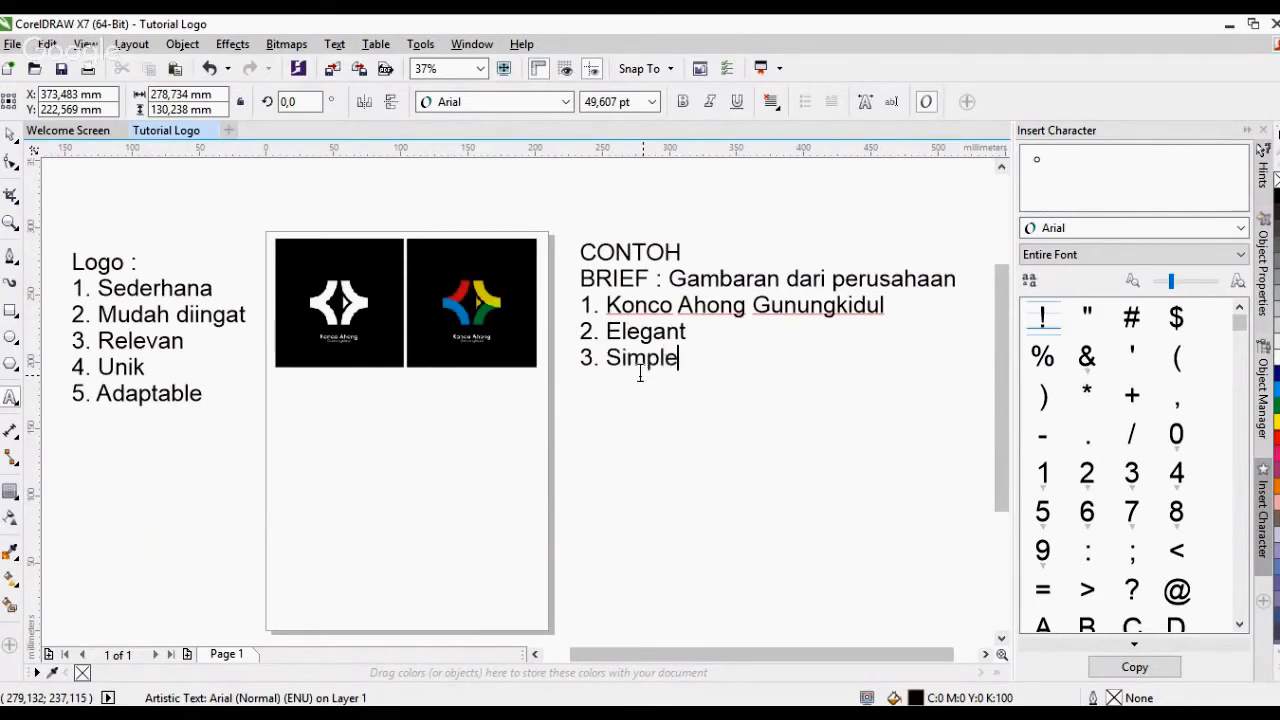
key("Escape")
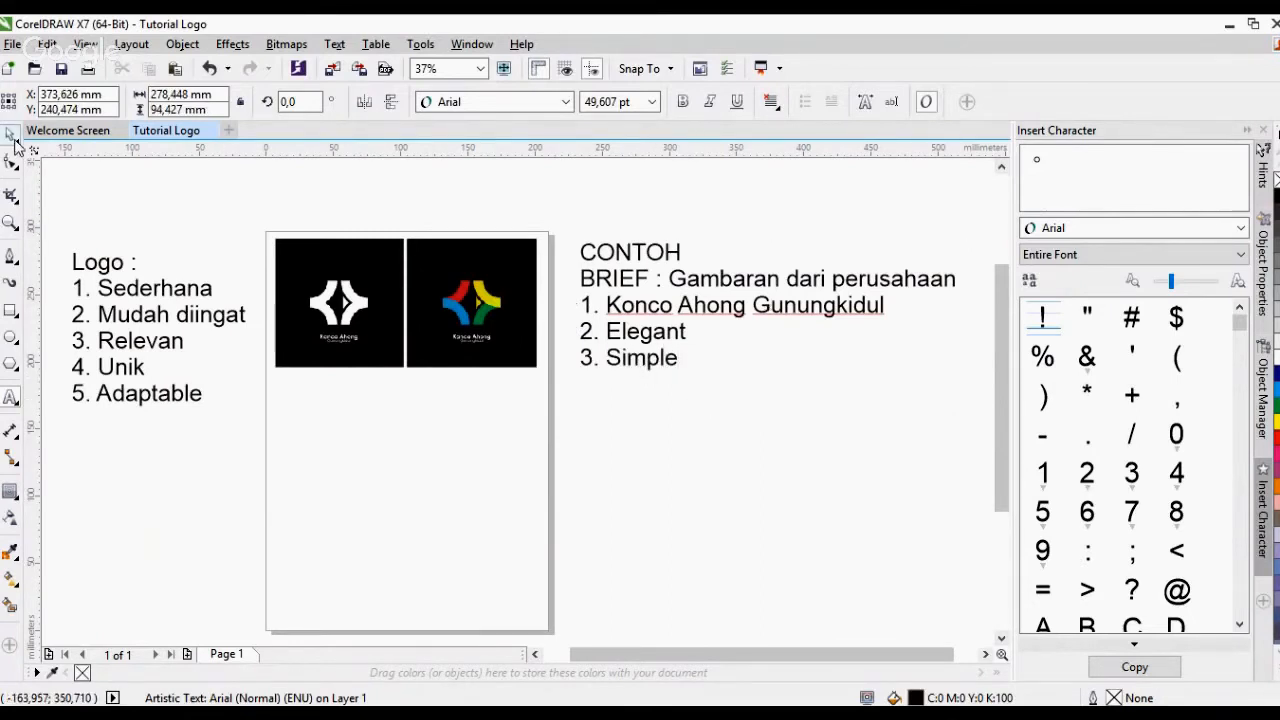
left_click(777, 375)
key("Escape")
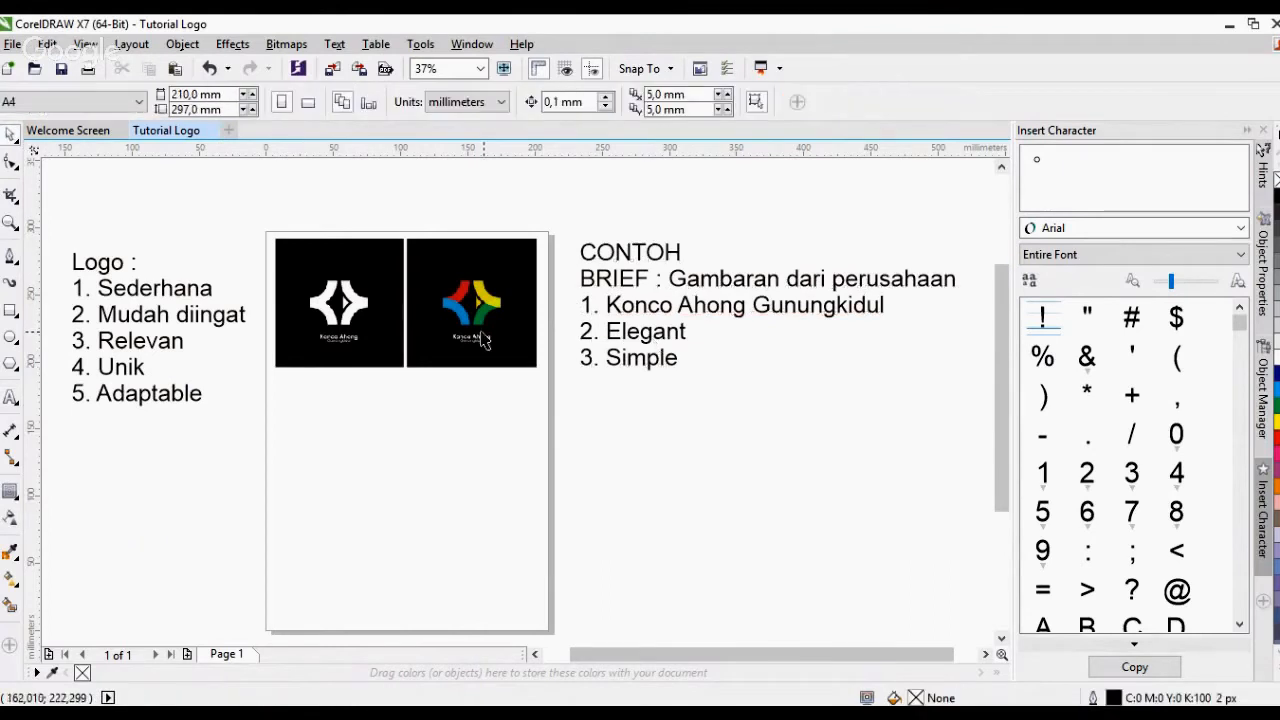
Place a copy of the CONTOH brief text block directly below the original
scroll(483, 338, "up", 2)
scroll(862, 337, "down", 2)
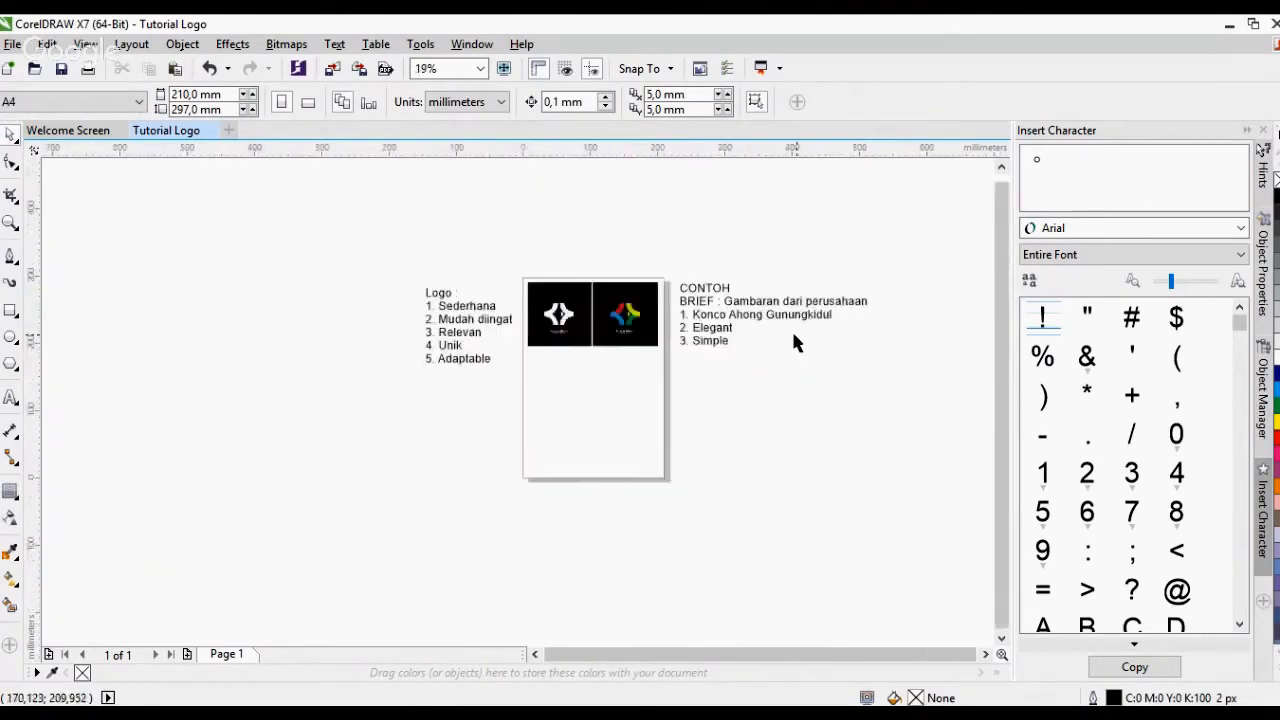
scroll(794, 331, "up", 1)
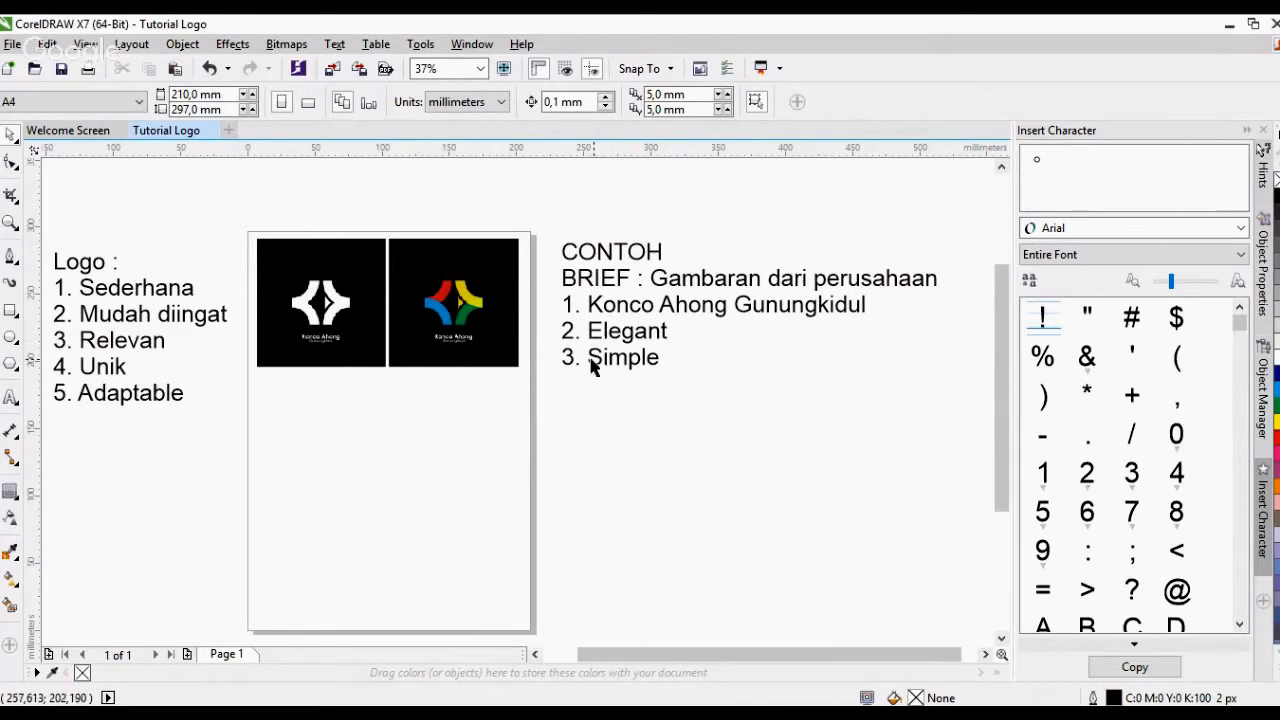
left_click(590, 300)
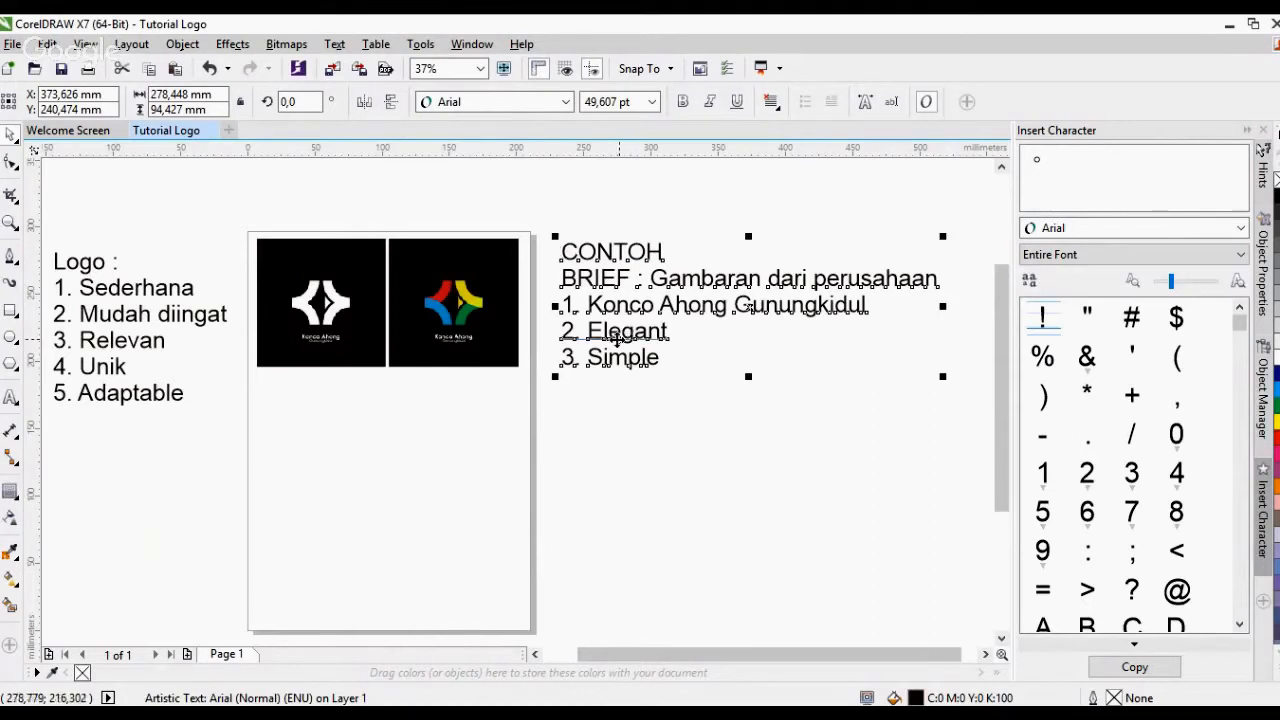
left_click_drag(596, 278, 607, 437)
right_click(608, 436)
Replace the whole text of the copy with the heading "RISET" and the item "1. Tanya lebih dalam"
key("F8")
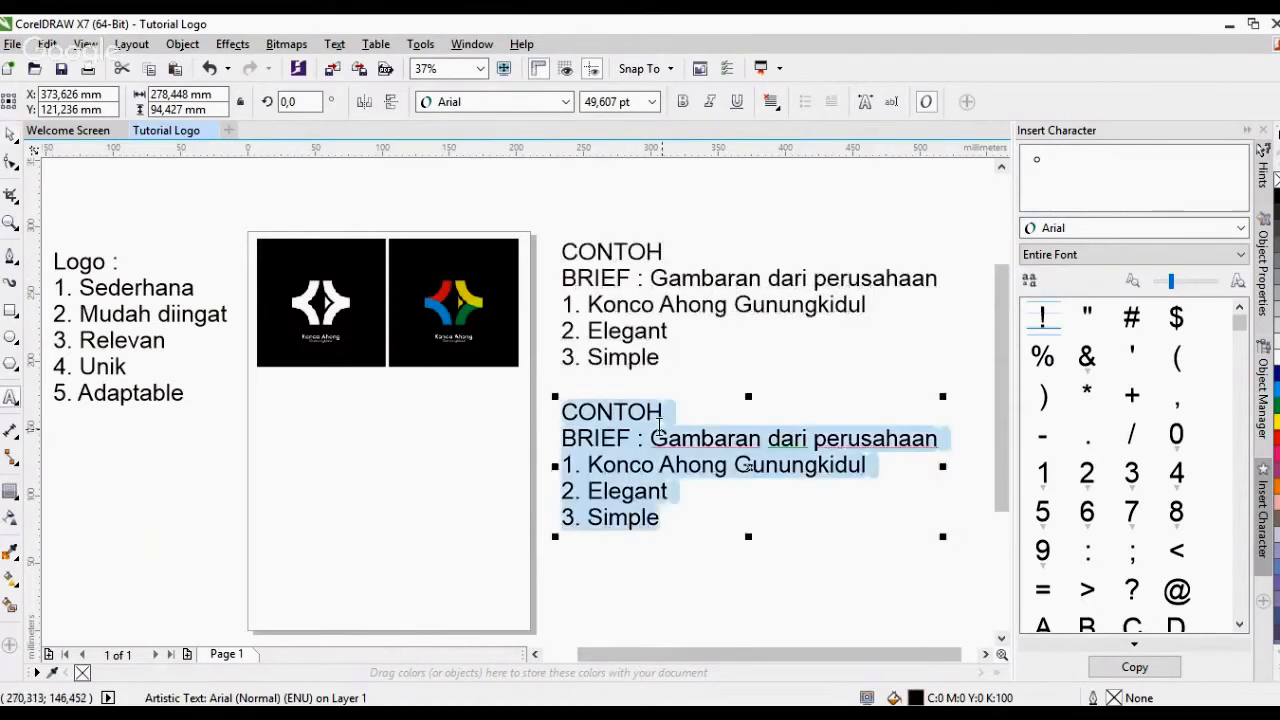
type("RISET")
key("Return")
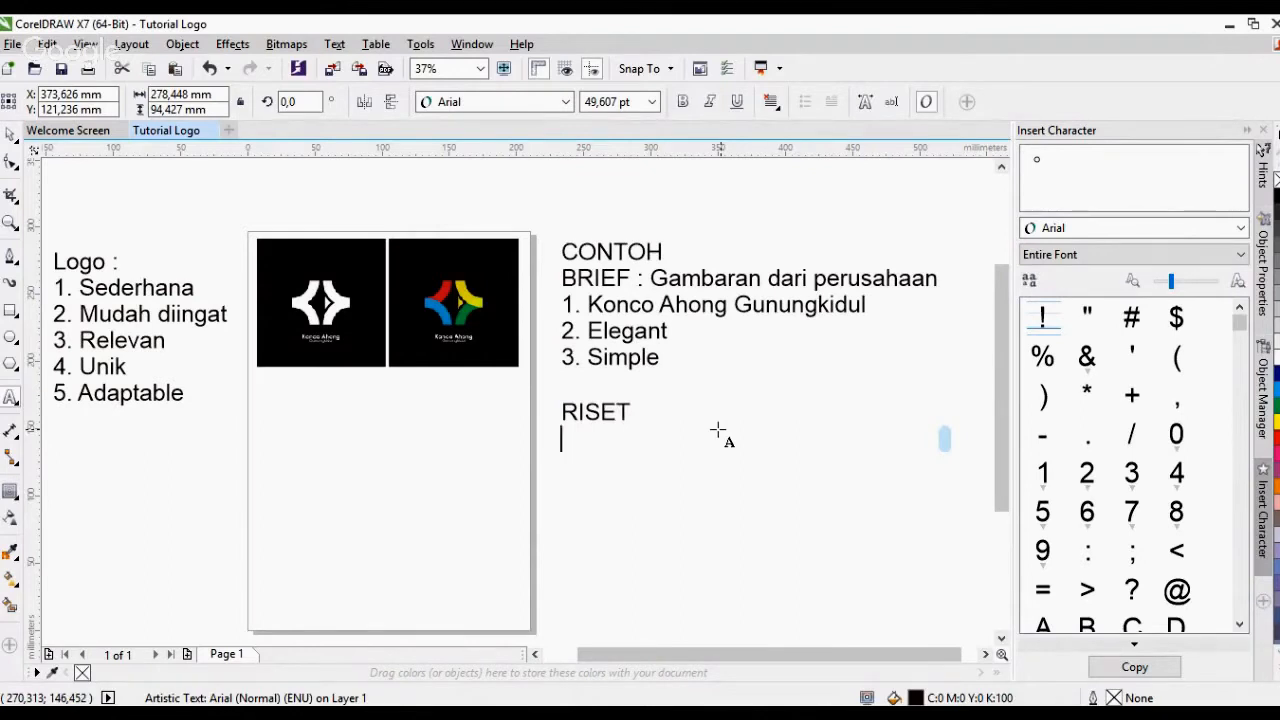
type("1. Tany")
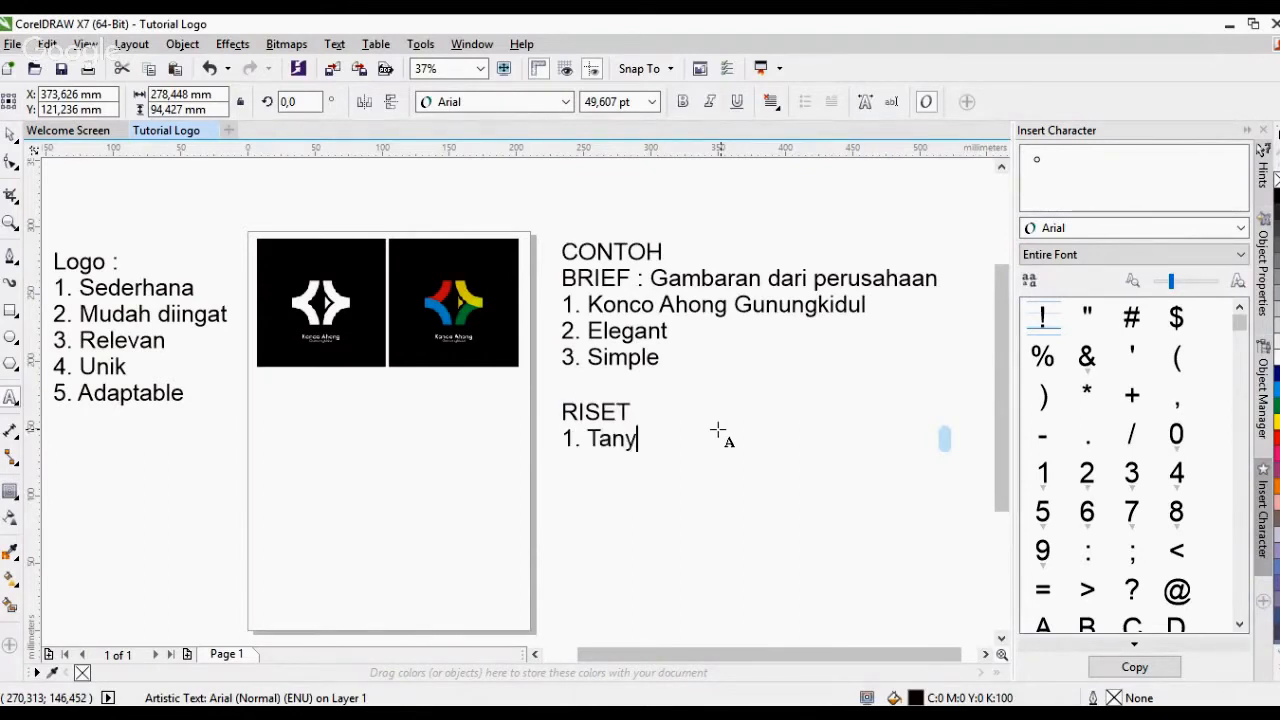
type("a lebih dalam")
key("Return")
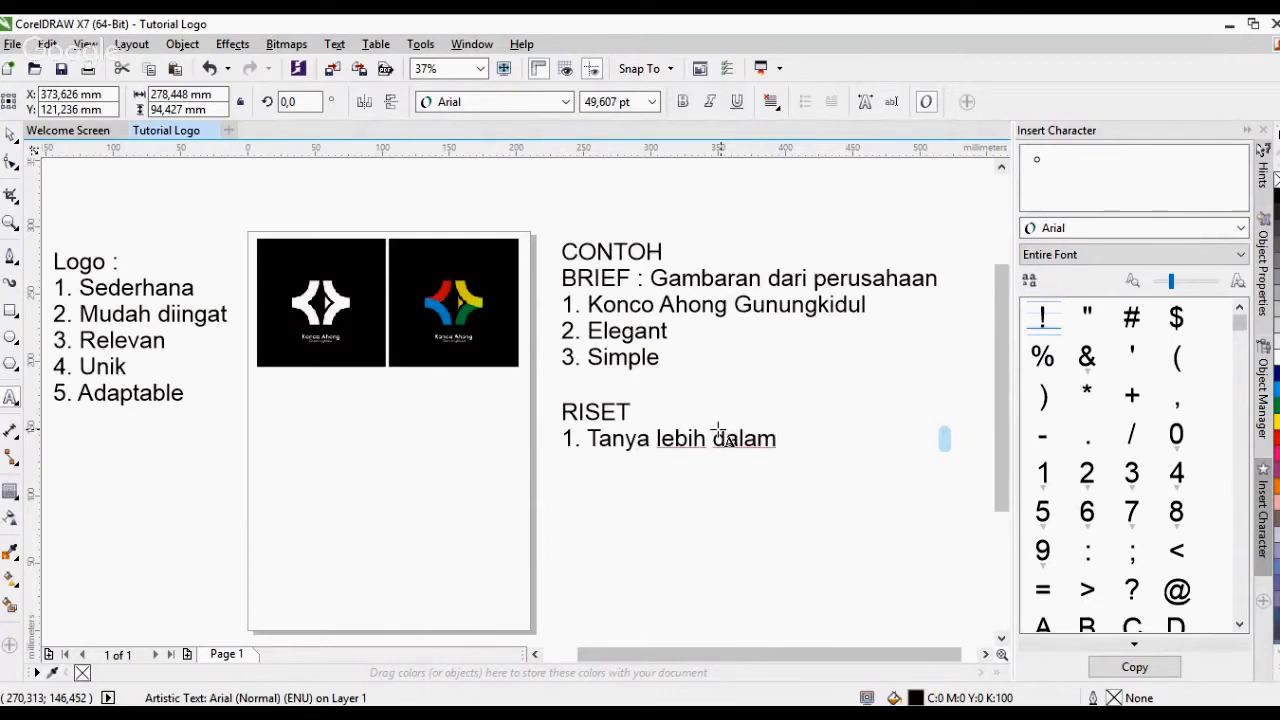
Add the indented questions "bergerak di bidang apa?" and "sasarannya siapa?" under item 1 of the RISET text
type("bergerak di b")
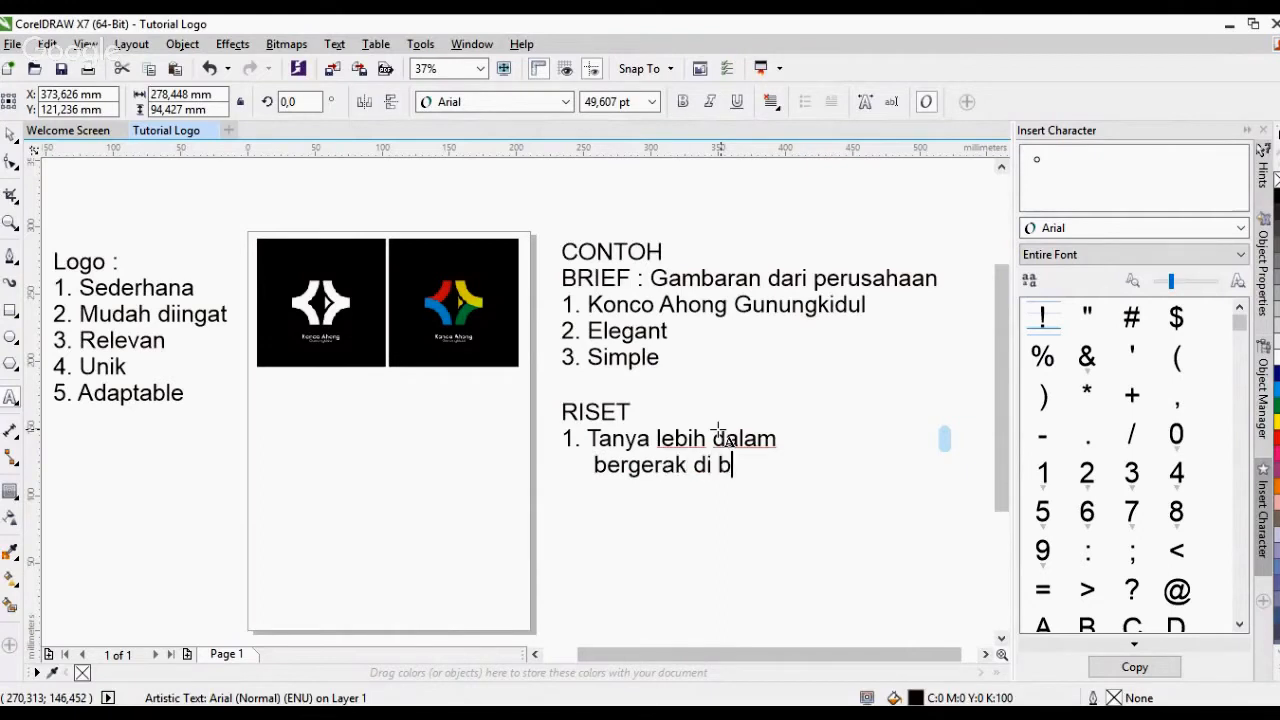
type("idang apa?      s")
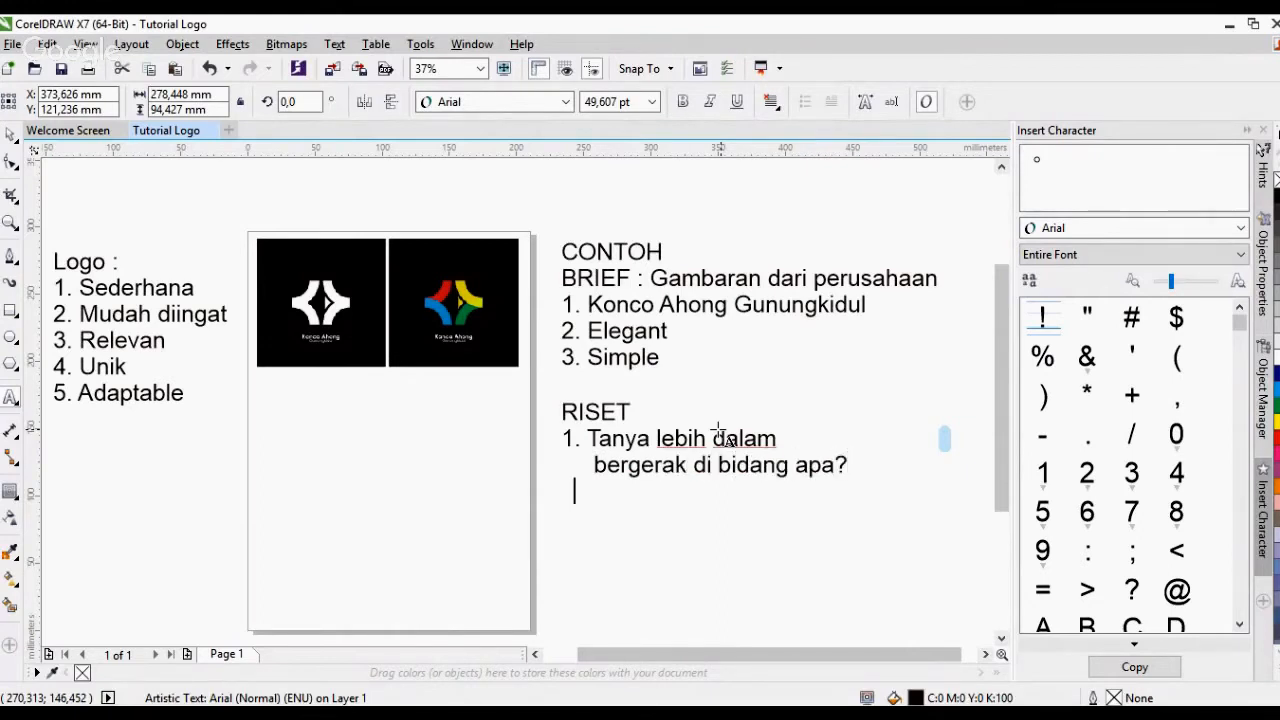
key("BackSpace")
type("sasarannya s")
type("iapa")
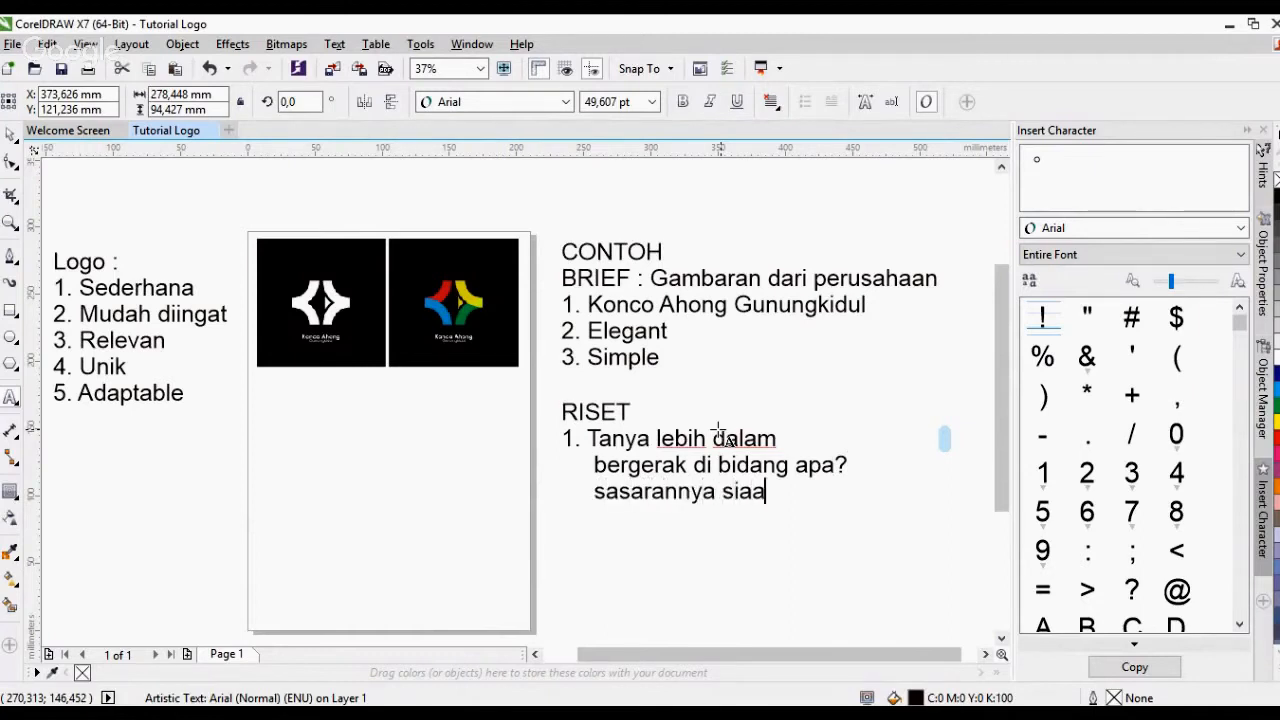
key("BackSpace")
type("pa? ")
Add the indented question "pesaingnya bagaimana?" as the third question under RISET item 1
type("     p")
type("esaingnu")
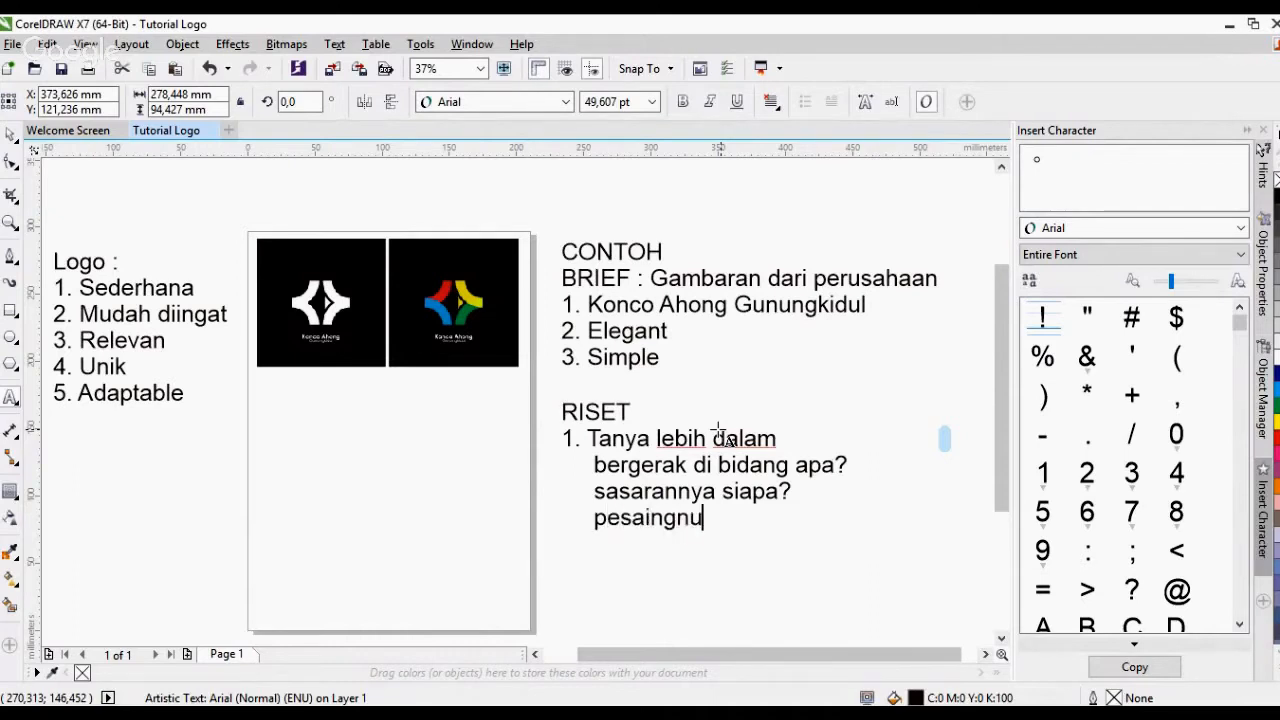
key("BackSpace")
type("ya ")
type("bagaiamana?")
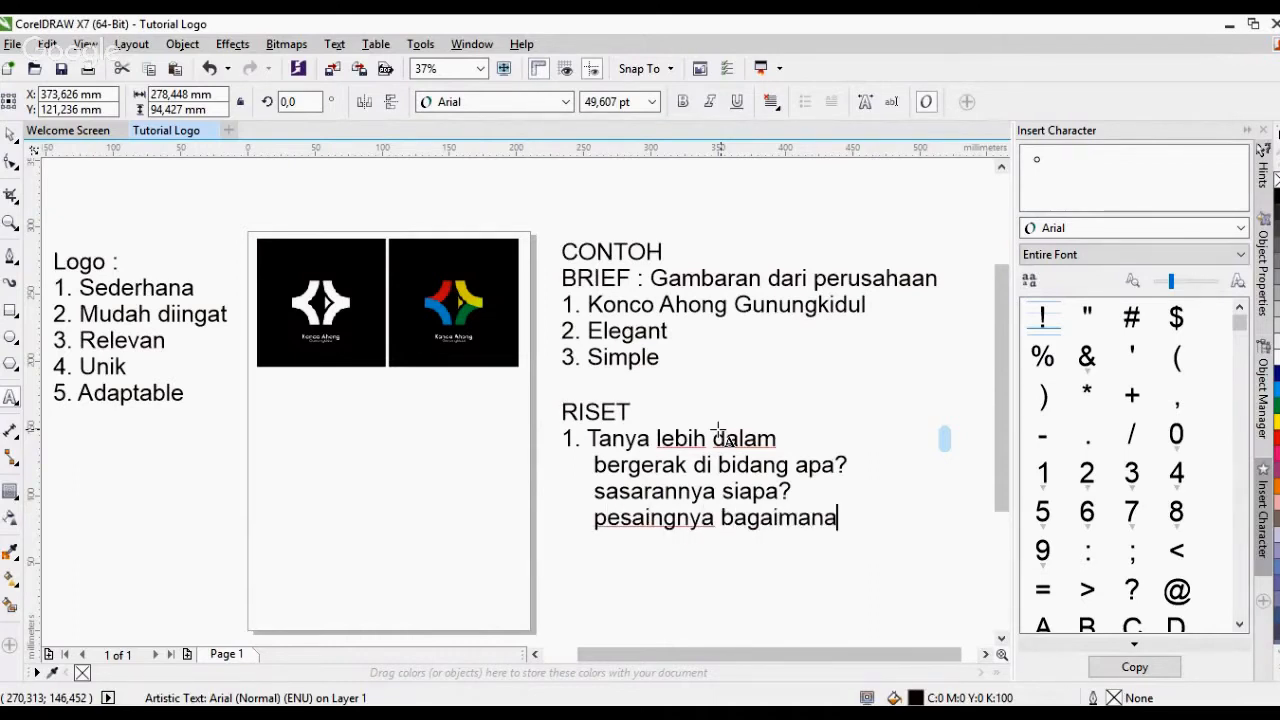
Below the RISET questions, add the line "Jawaban :" followed by the line "Untuk semacam branded, tujuannya"
key("Return")
type("Jawabf")
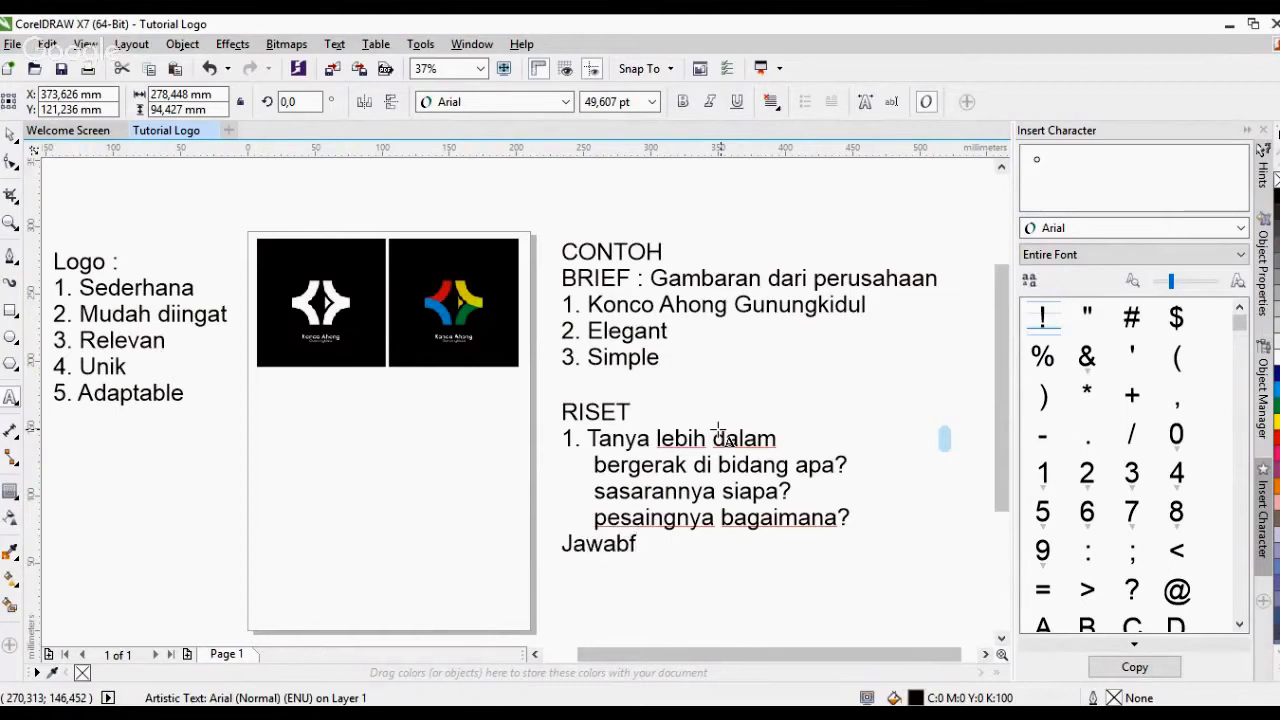
key("BackSpace")
type("an :")
key("Return")
type("Uu")
key("BackSpace")
type("nutk")
key("BackSpace")
key("BackSpace")
key("BackSpace")
type("tuk semaca")
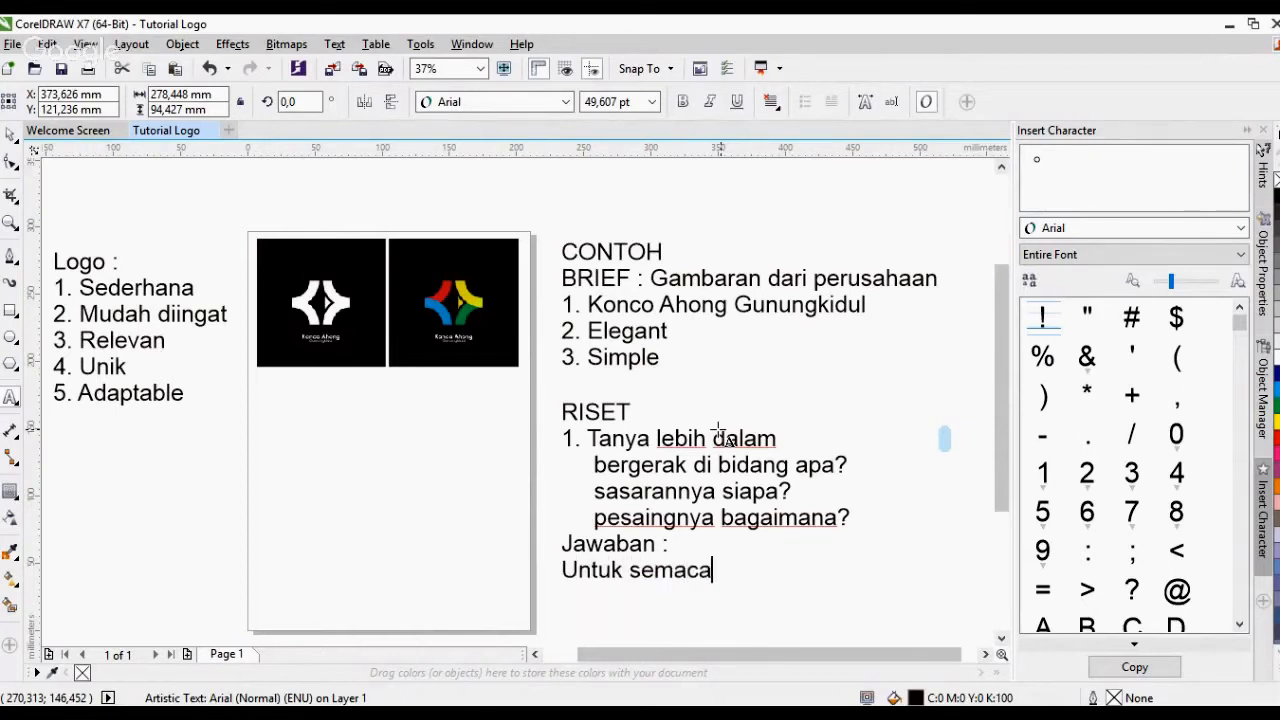
type("m branded")
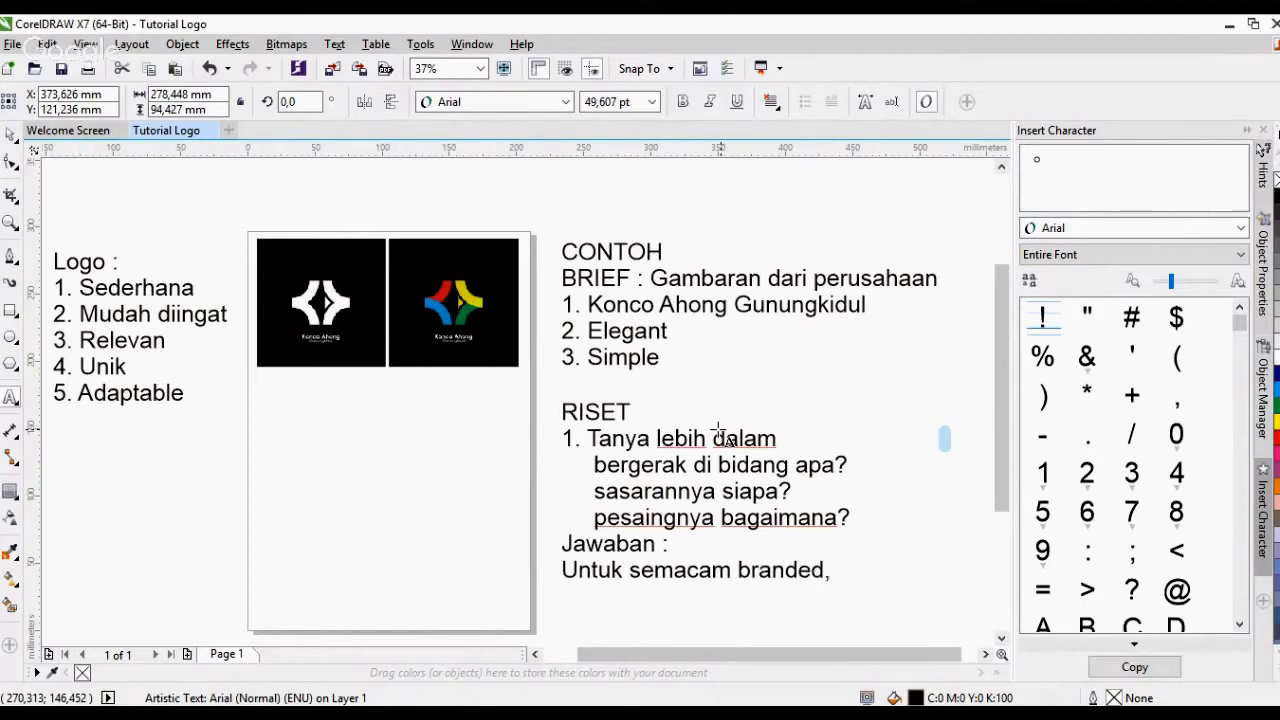
type(", tujuannya")
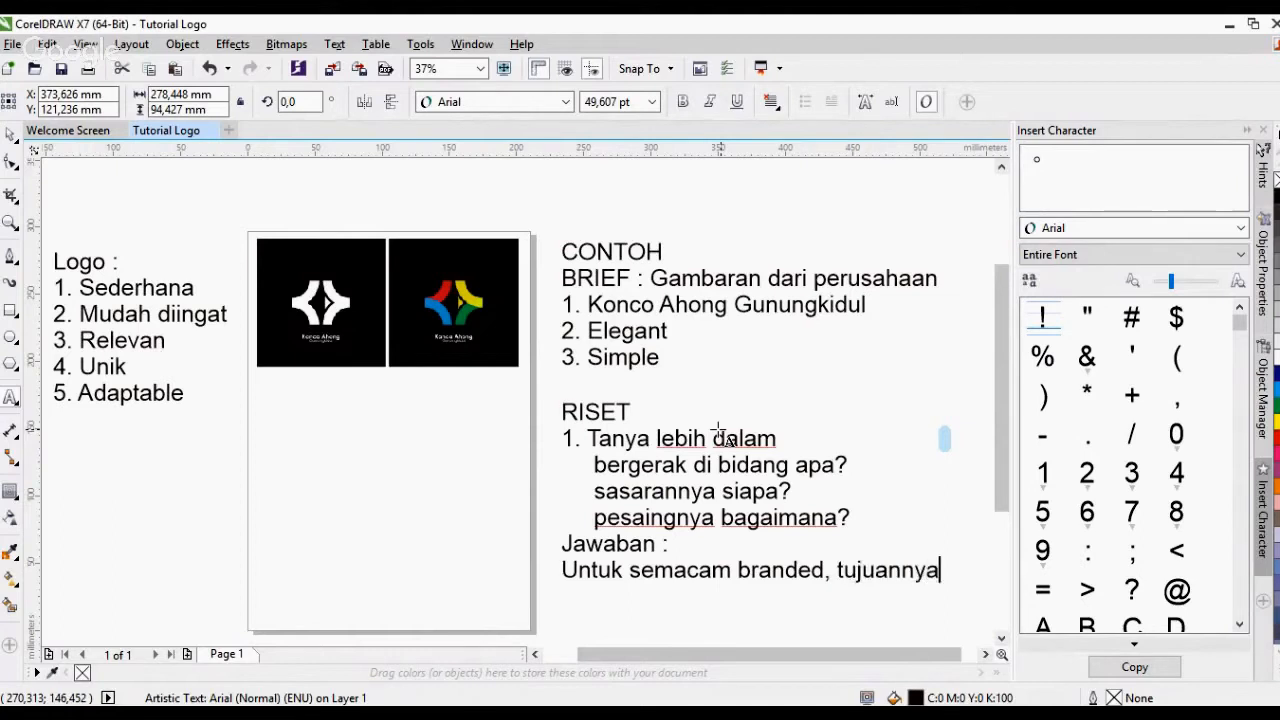
Complete the answer with a new line "untuk semacam menuju number 1" and deselect the RISET text
key("Return")
type("untuk s")
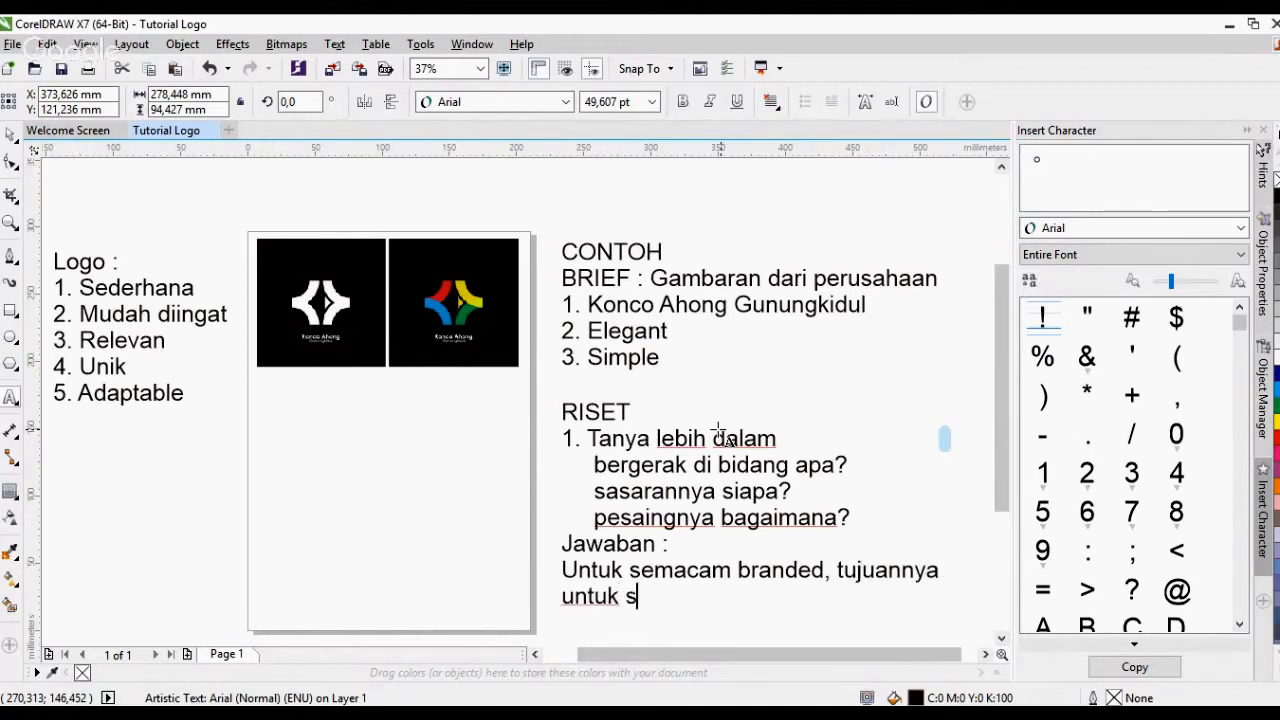
type("ebuah")
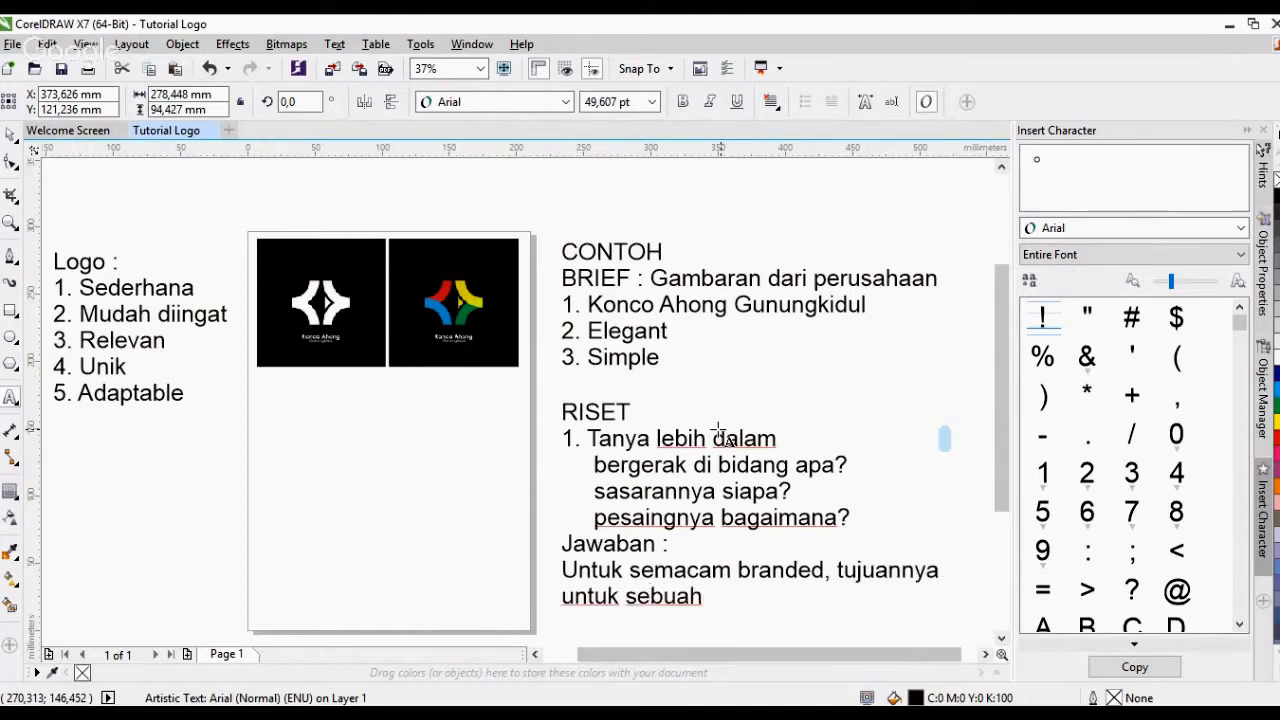
key("BackSpace")
key("BackSpace")
key("BackSpace")
key("BackSpace")
key("BackSpace")
type("m")
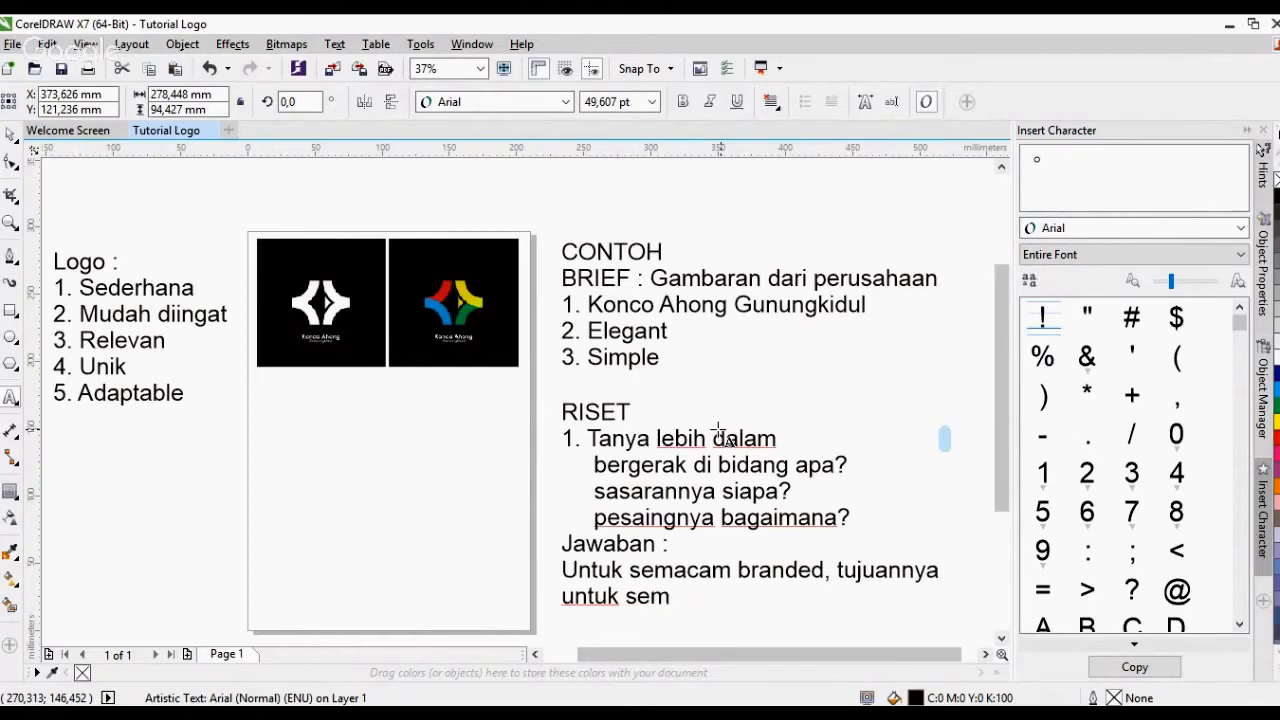
type("acam ")
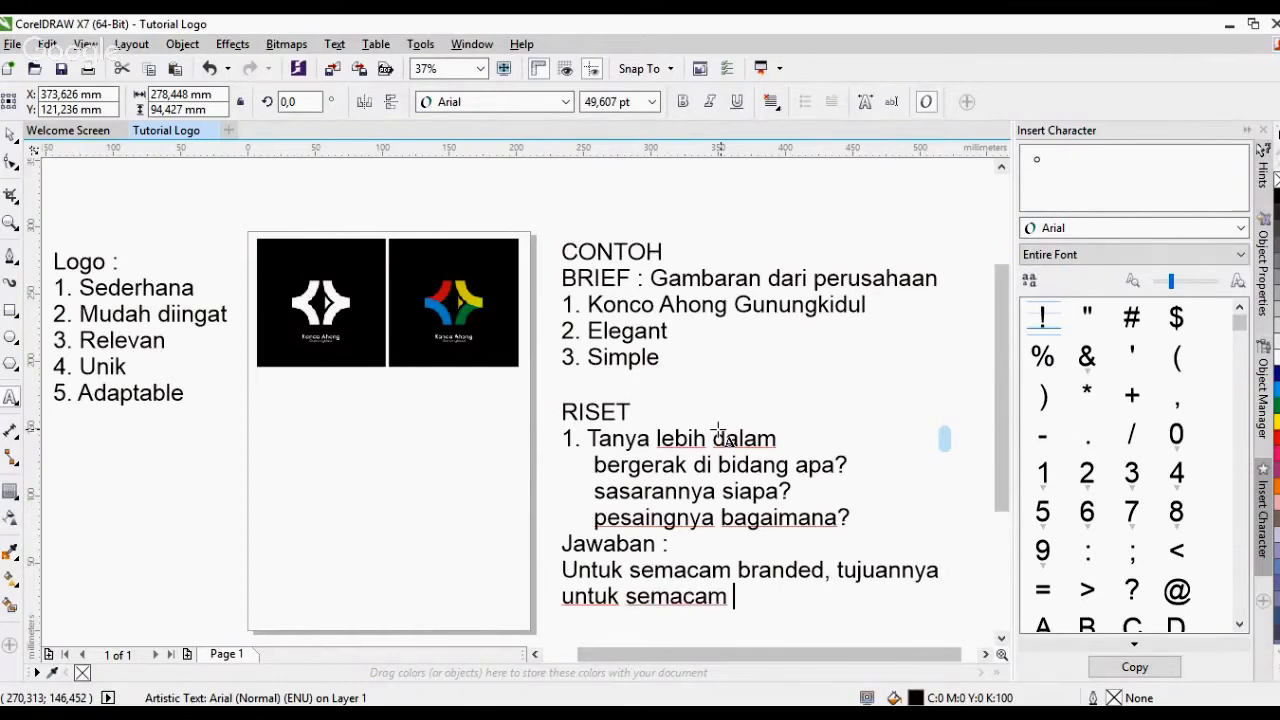
type("menuju")
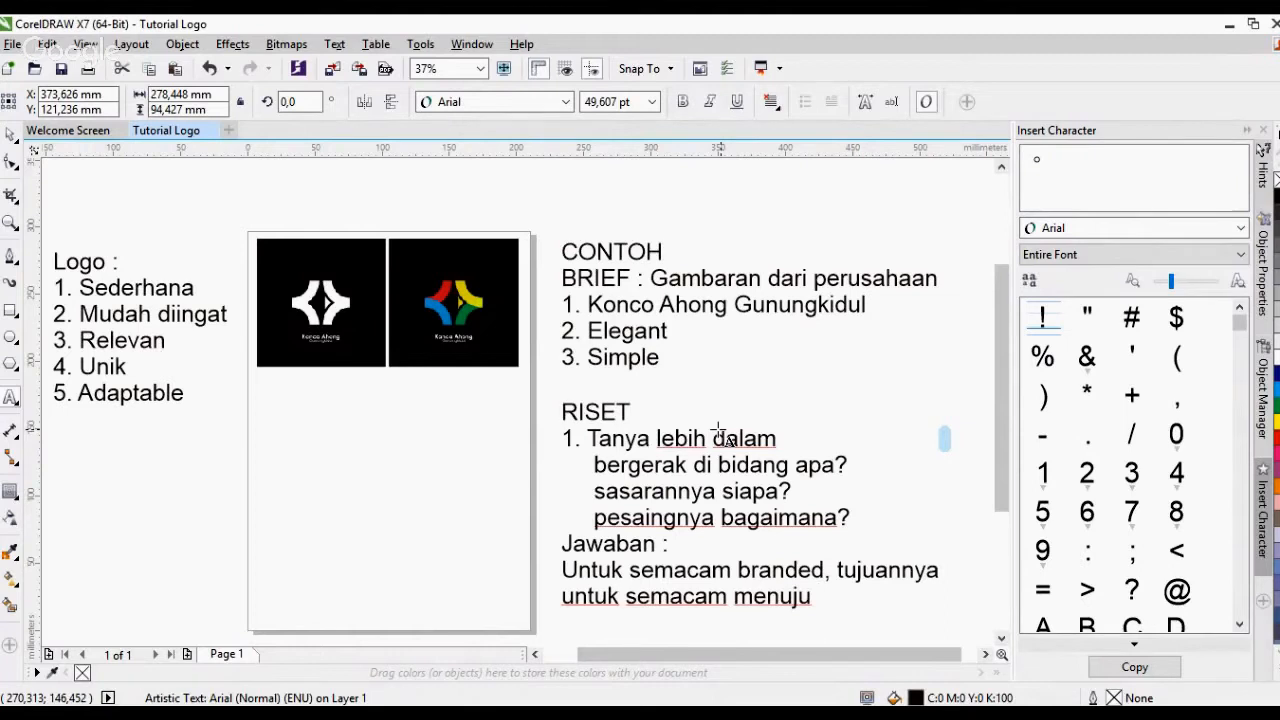
type("number 1")
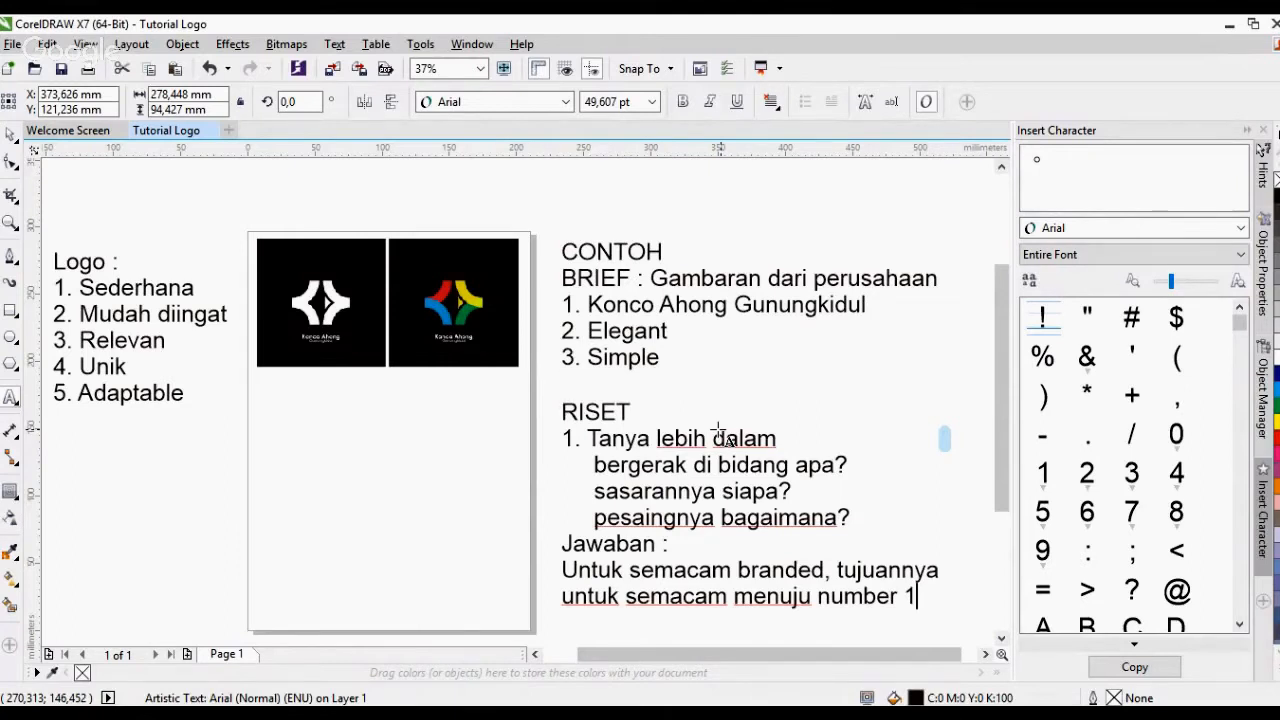
left_click(727, 440)
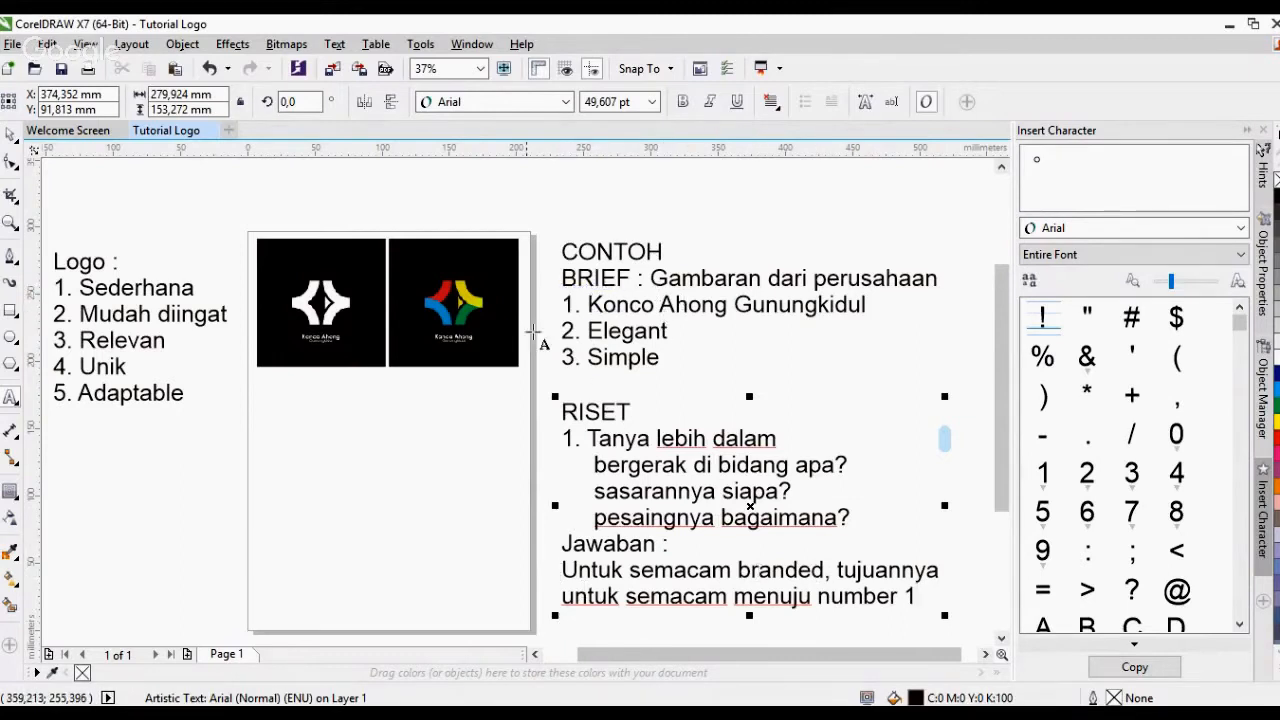
left_click(10, 135)
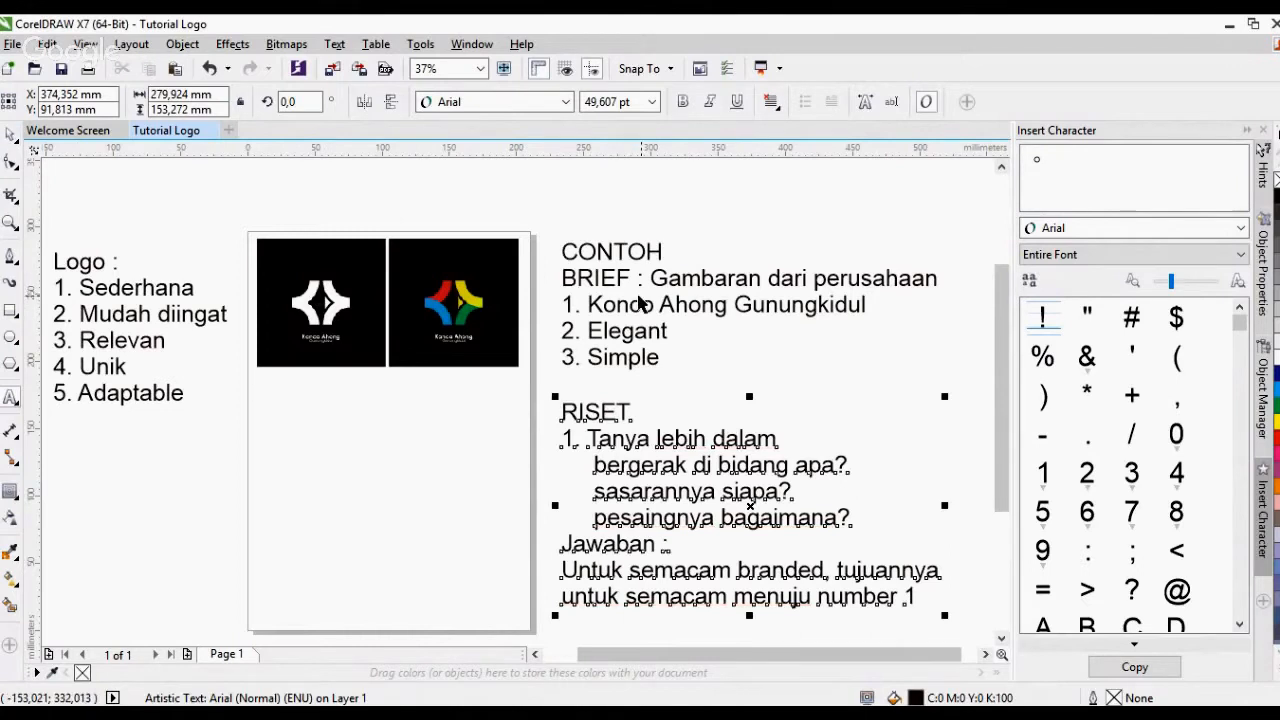
left_click(705, 370)
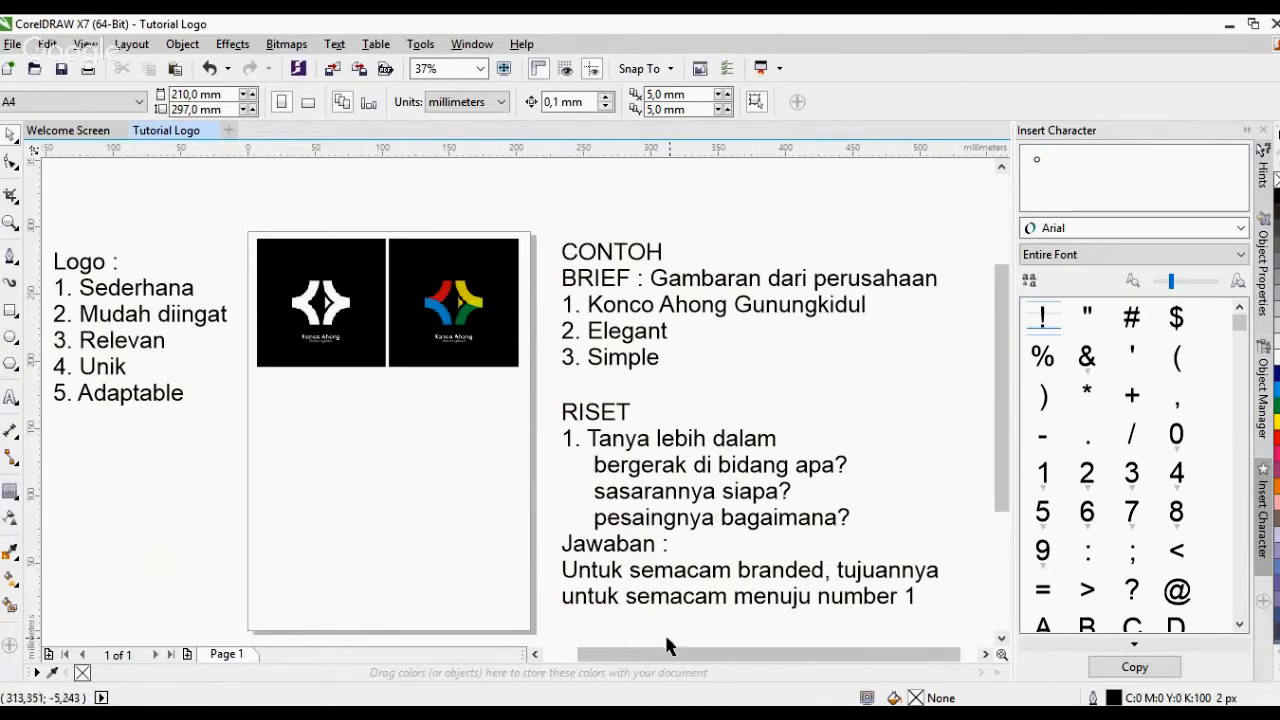
Place a copy of the RISET text block to the right of the CONTOH brief, level with its heading
scroll(491, 486, "down", 3)
scroll(563, 477, "up", 3)
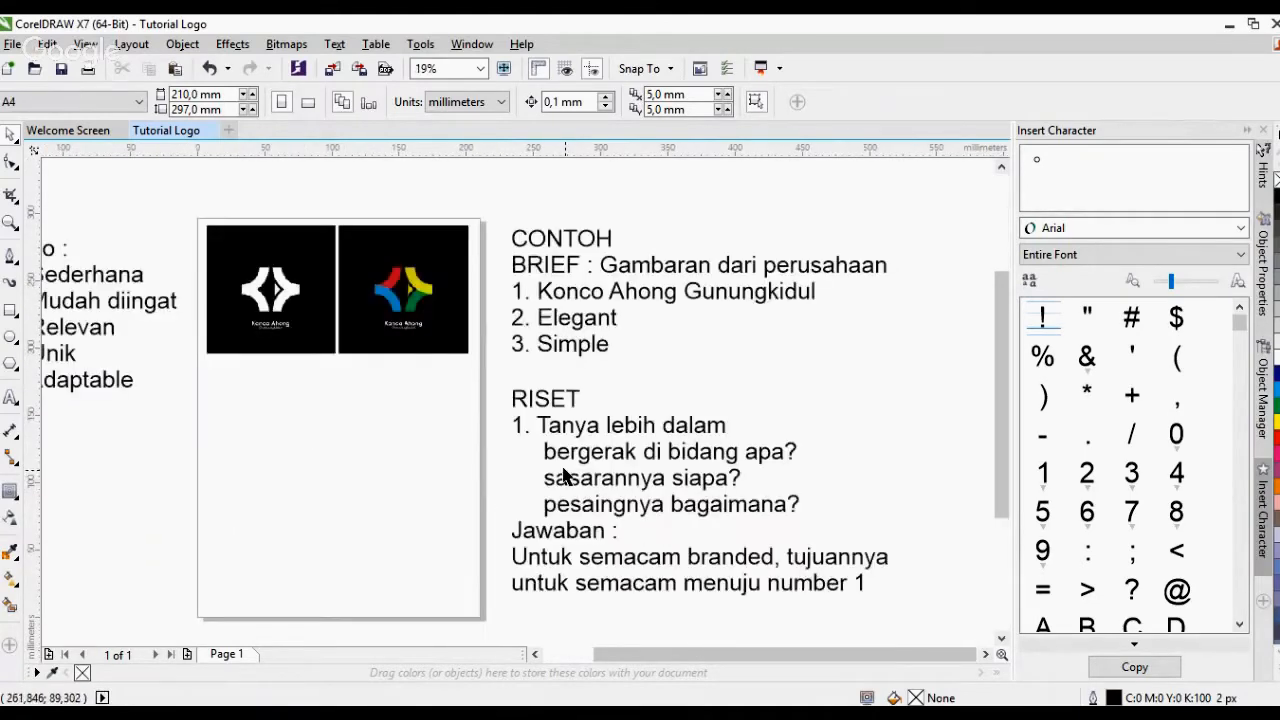
scroll(563, 477, "up", 2)
left_click(270, 485)
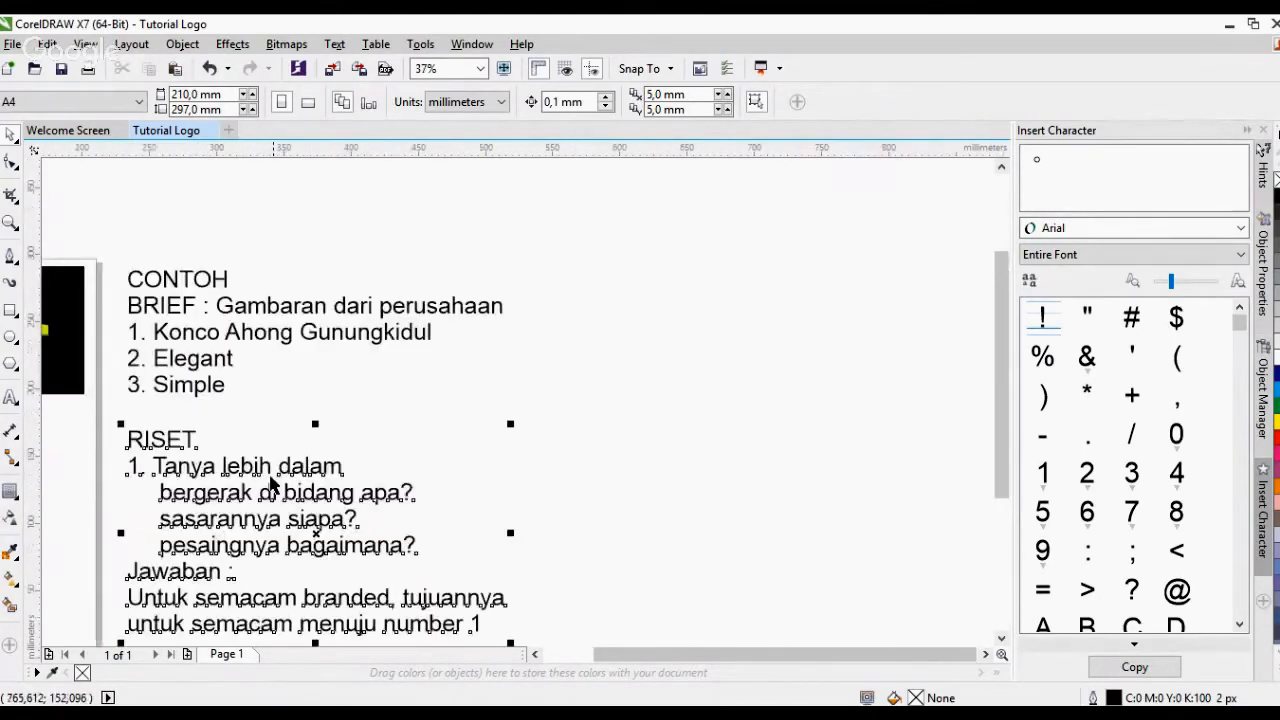
left_click_drag(270, 480, 730, 314)
right_click(730, 314)
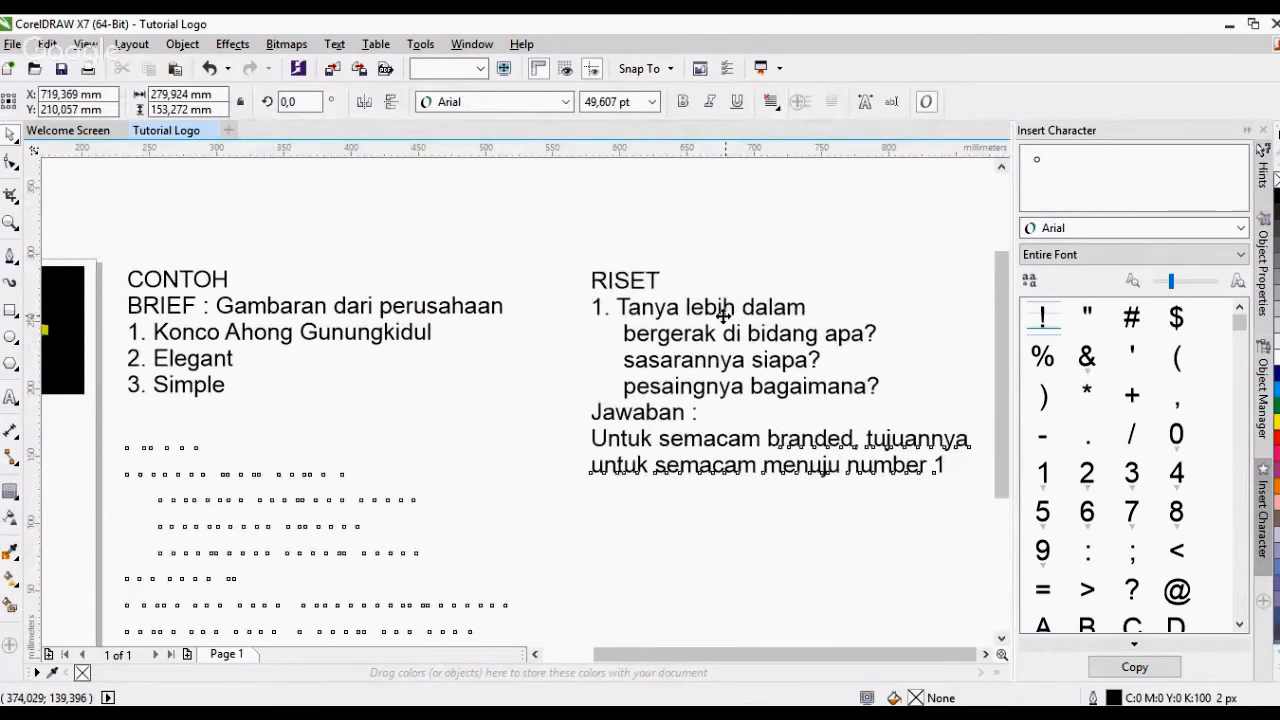
Replace the whole text of the copy with the heading "REFERENSI" and the item "1. Google (Master referensi)"
key("F8")
type("REFE")
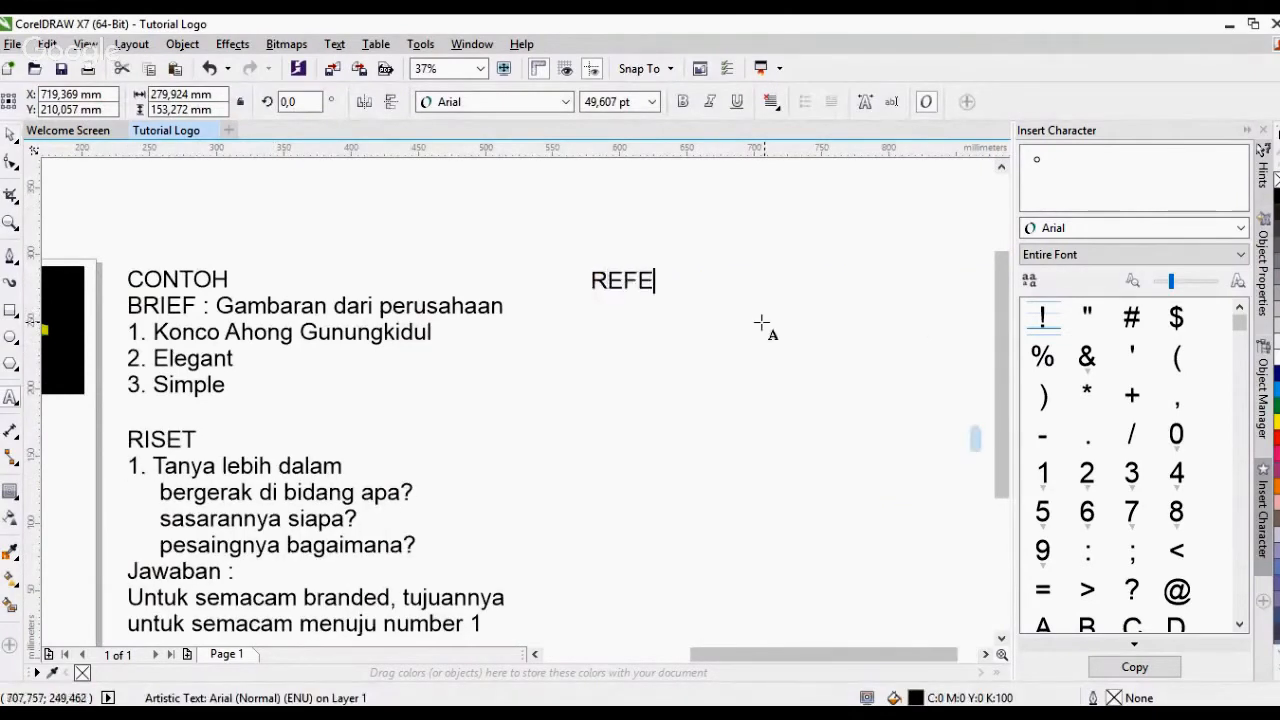
type("RENSI")
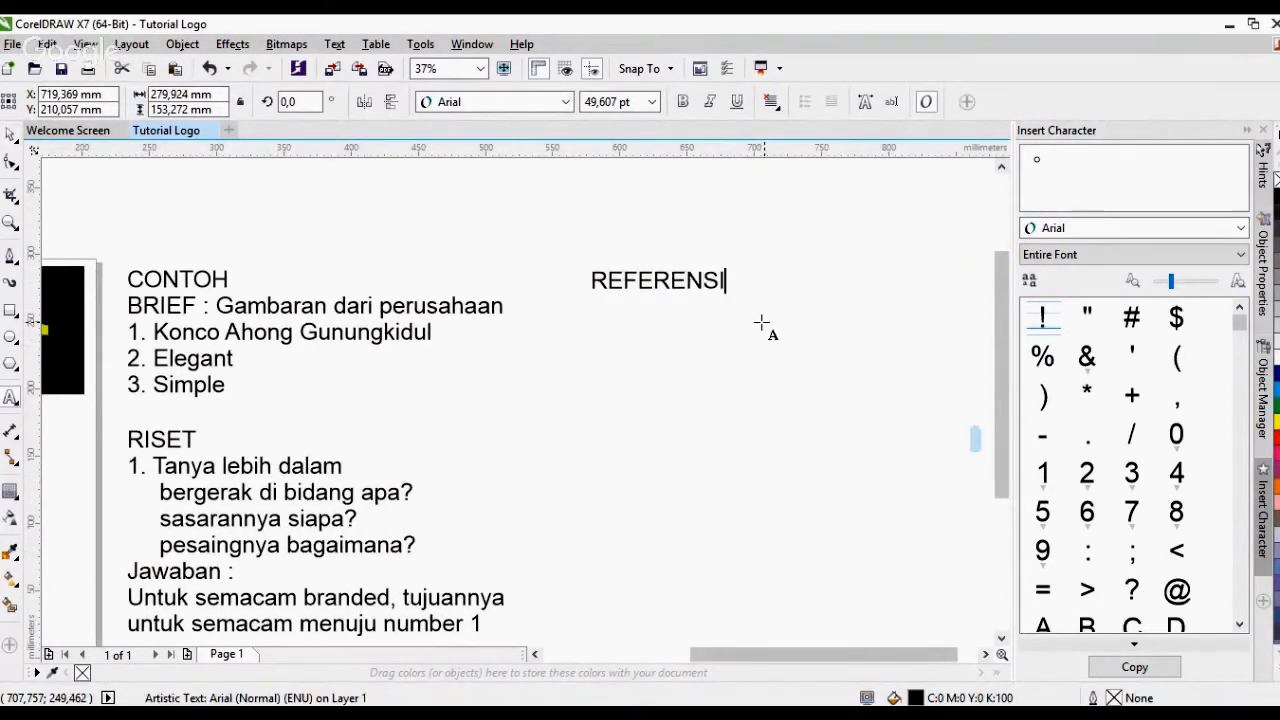
key("Return")
type("1. Google")
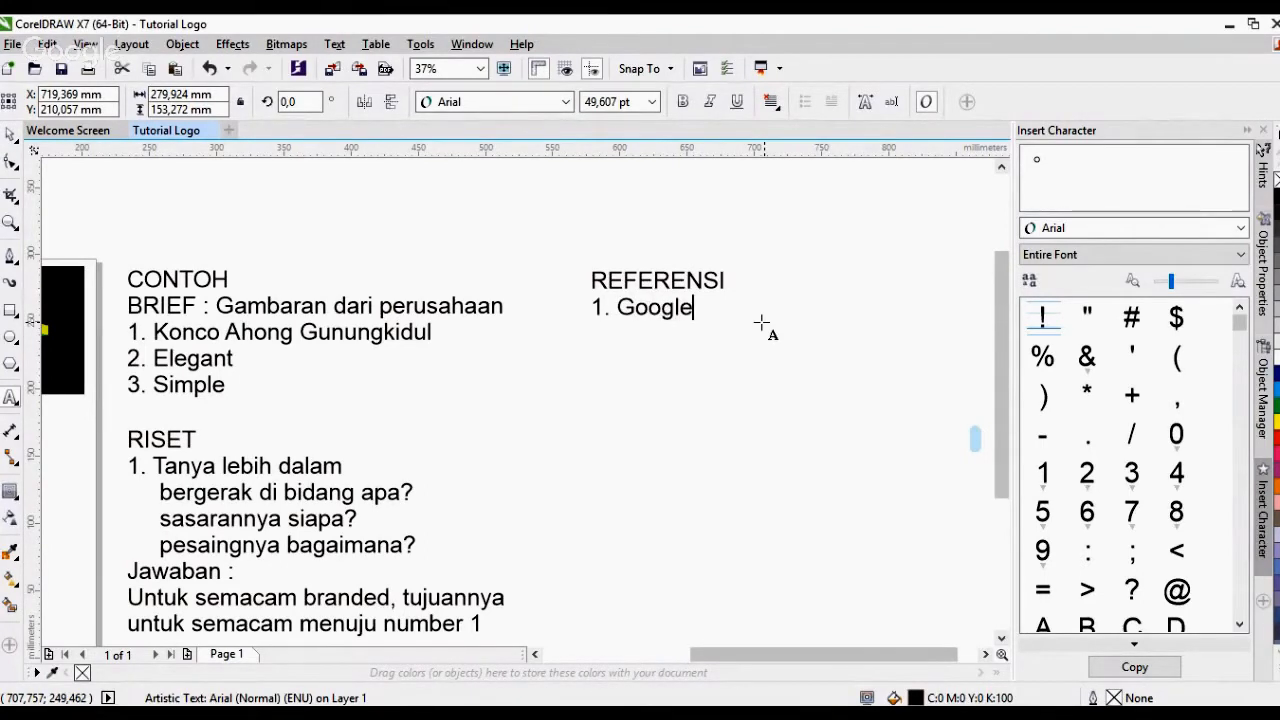
type(" (Master r")
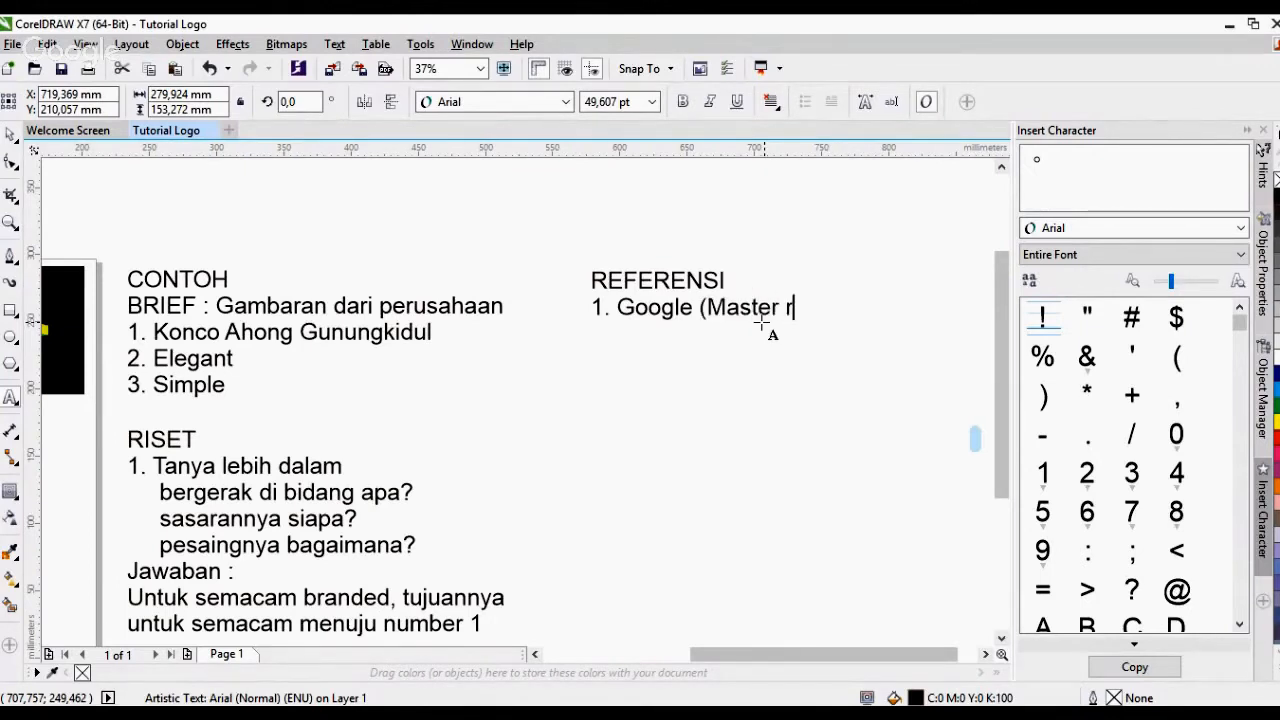
type("eferensi)")
Add the items "2. Instagram" and "3. Pinterest" to the REFERENSI list
key("Return")
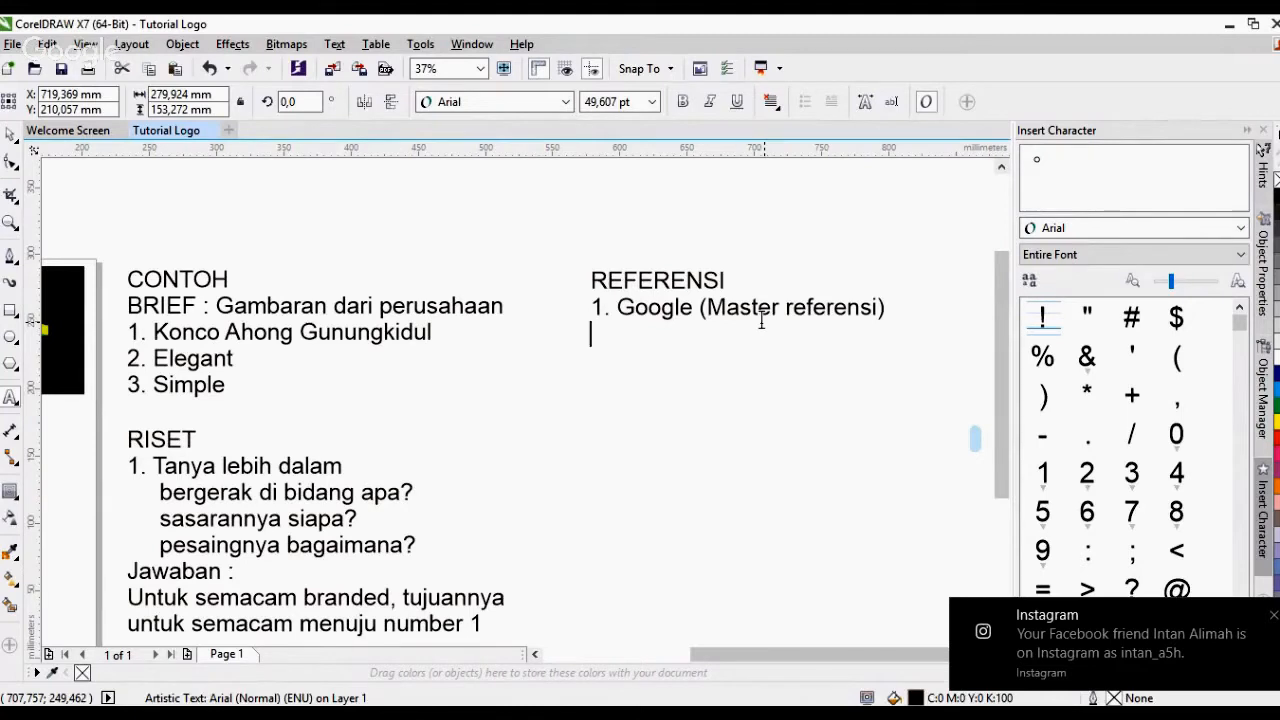
type("2/")
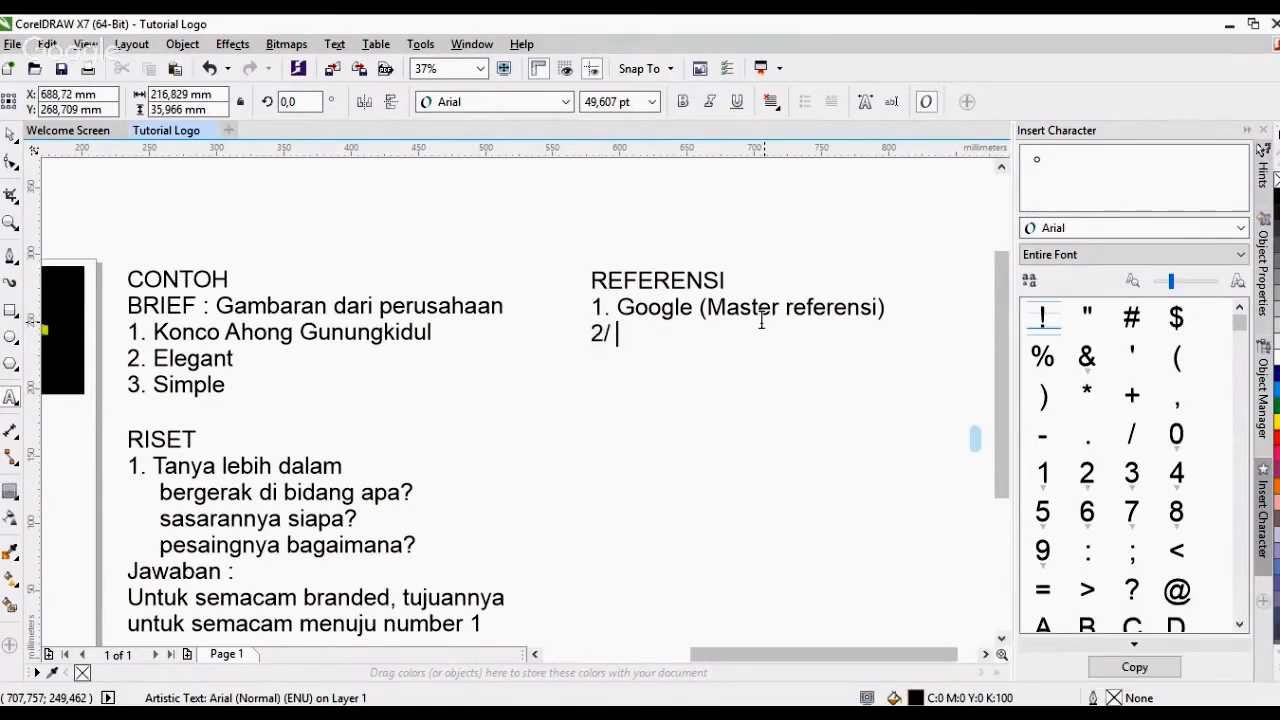
key("BackSpace")
type(". Instagram")
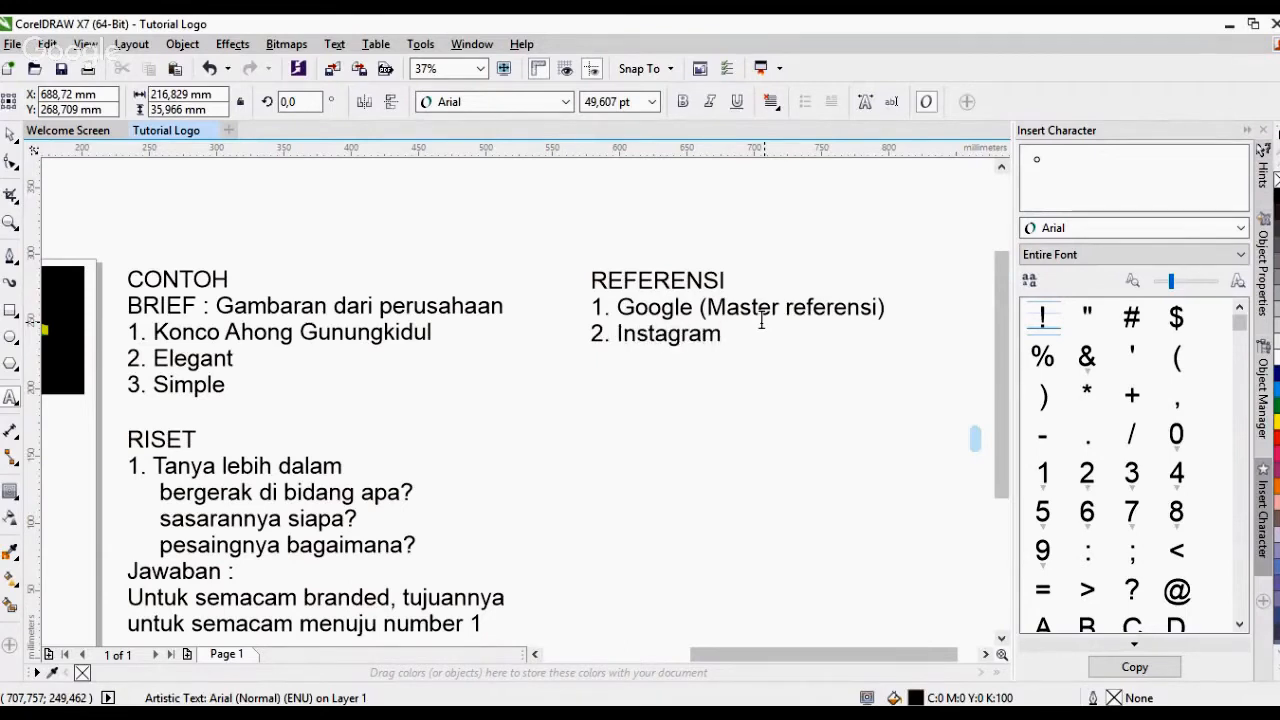
key("Return")
type("3. Pinte")
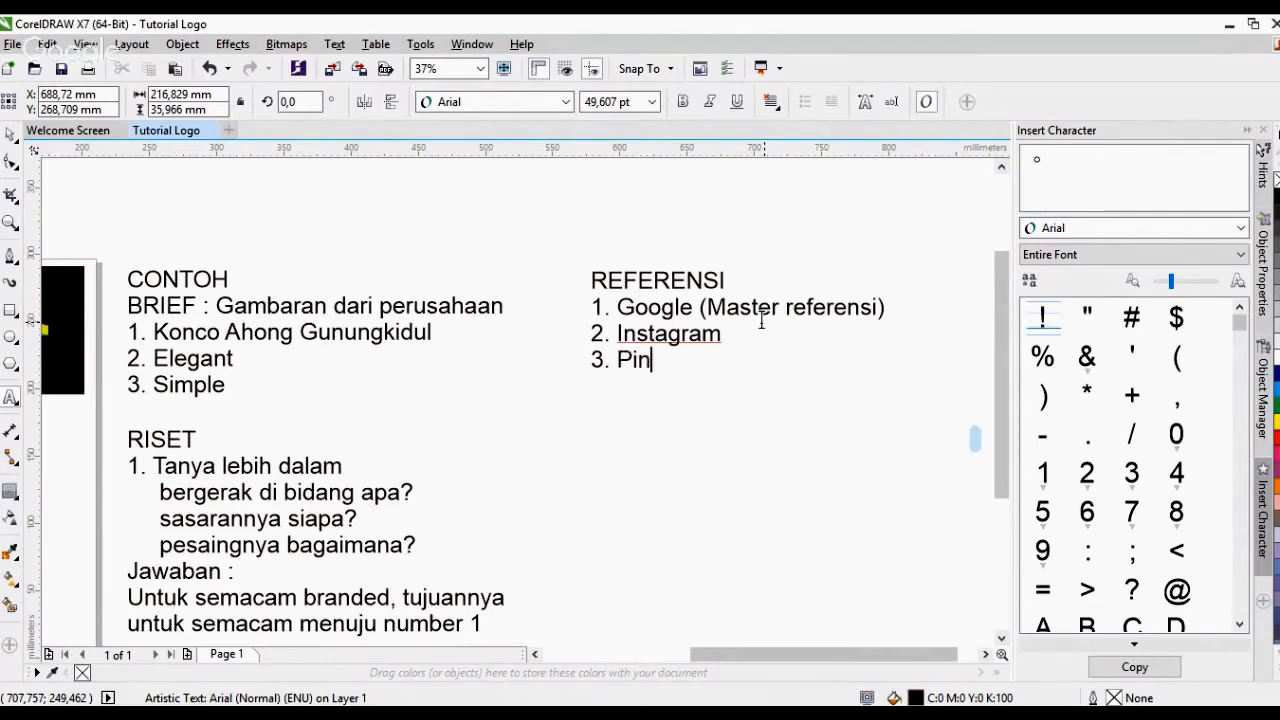
type("rest")
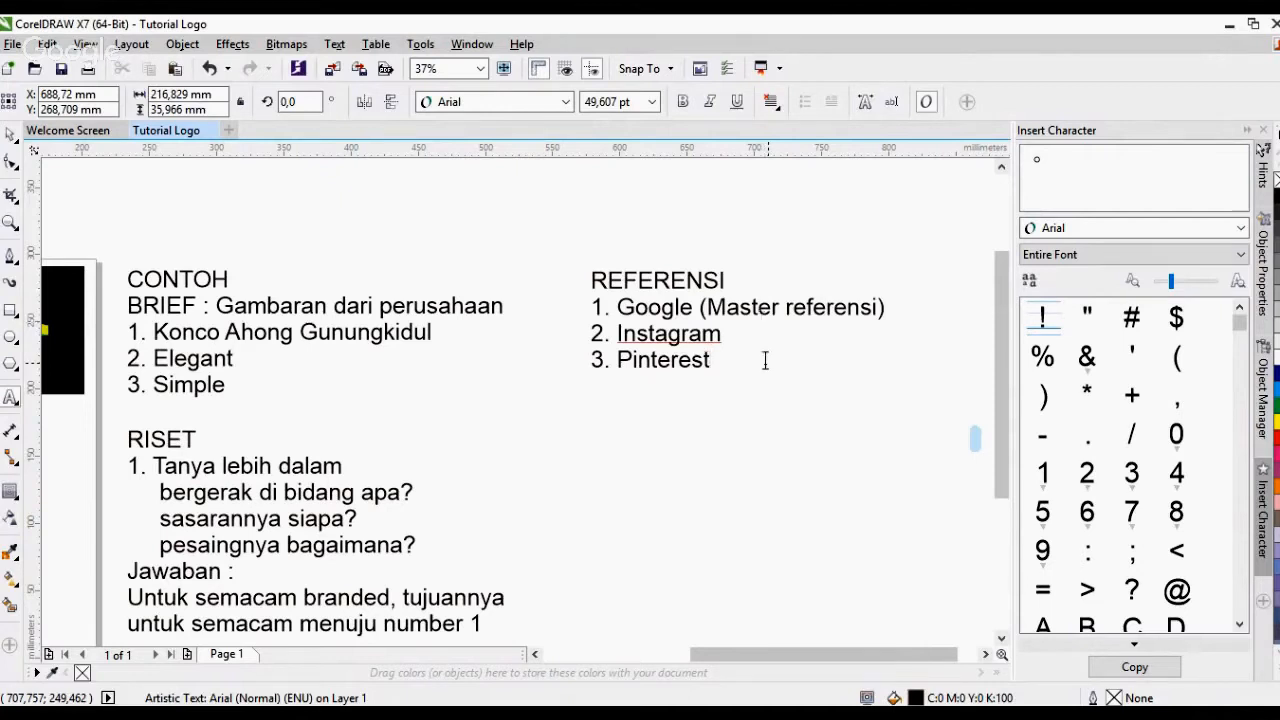
Add the items "4. Behance" and "5. Devian Art" to the end of the REFERENSI list
left_click(765, 360)
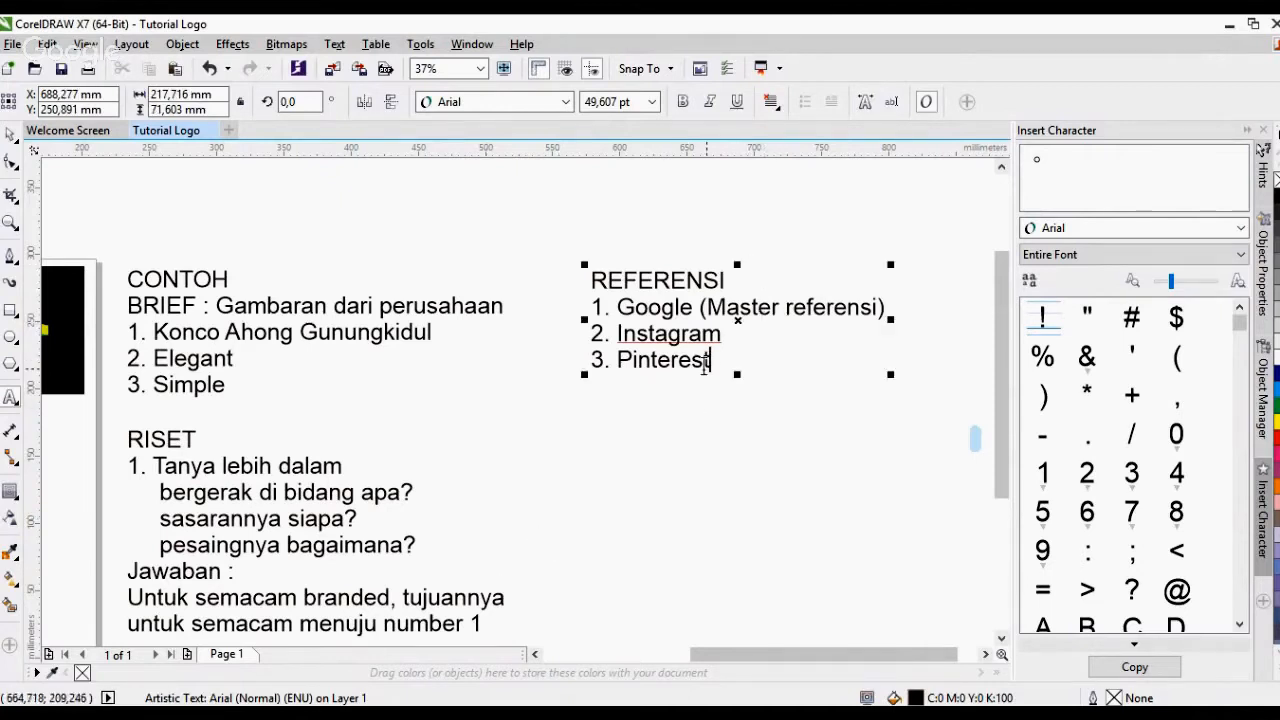
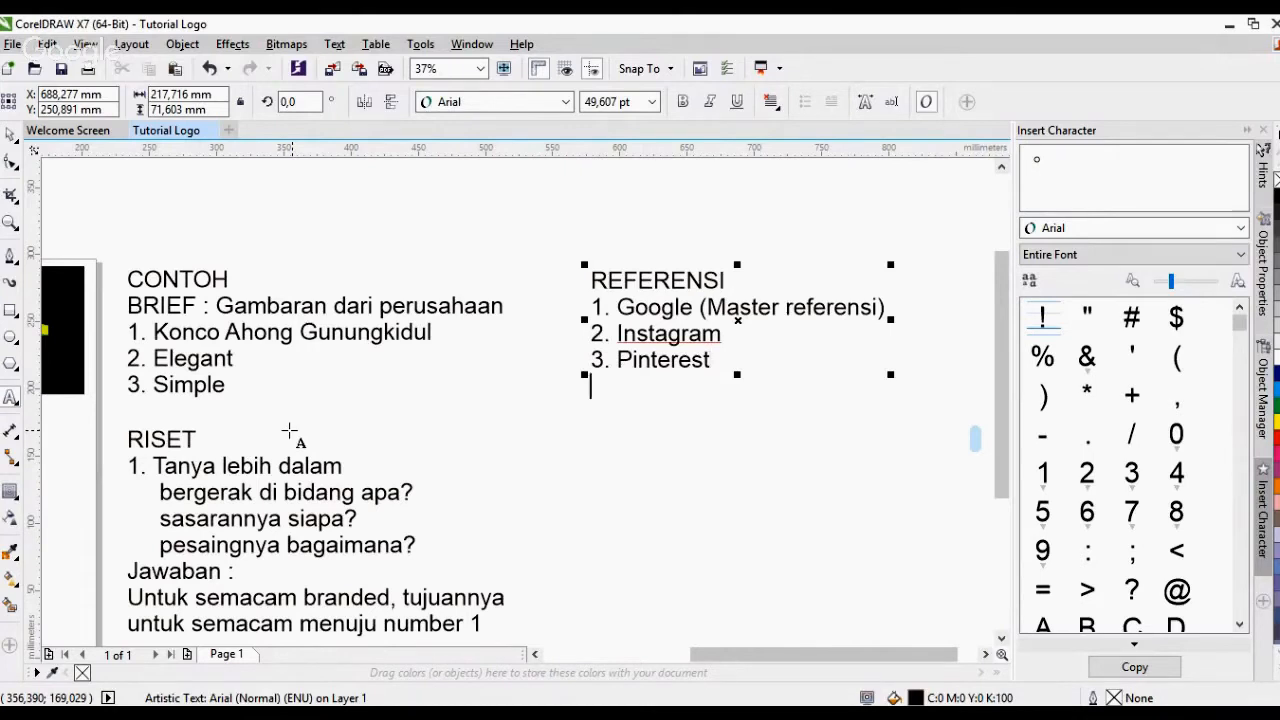
type("4. Behan")
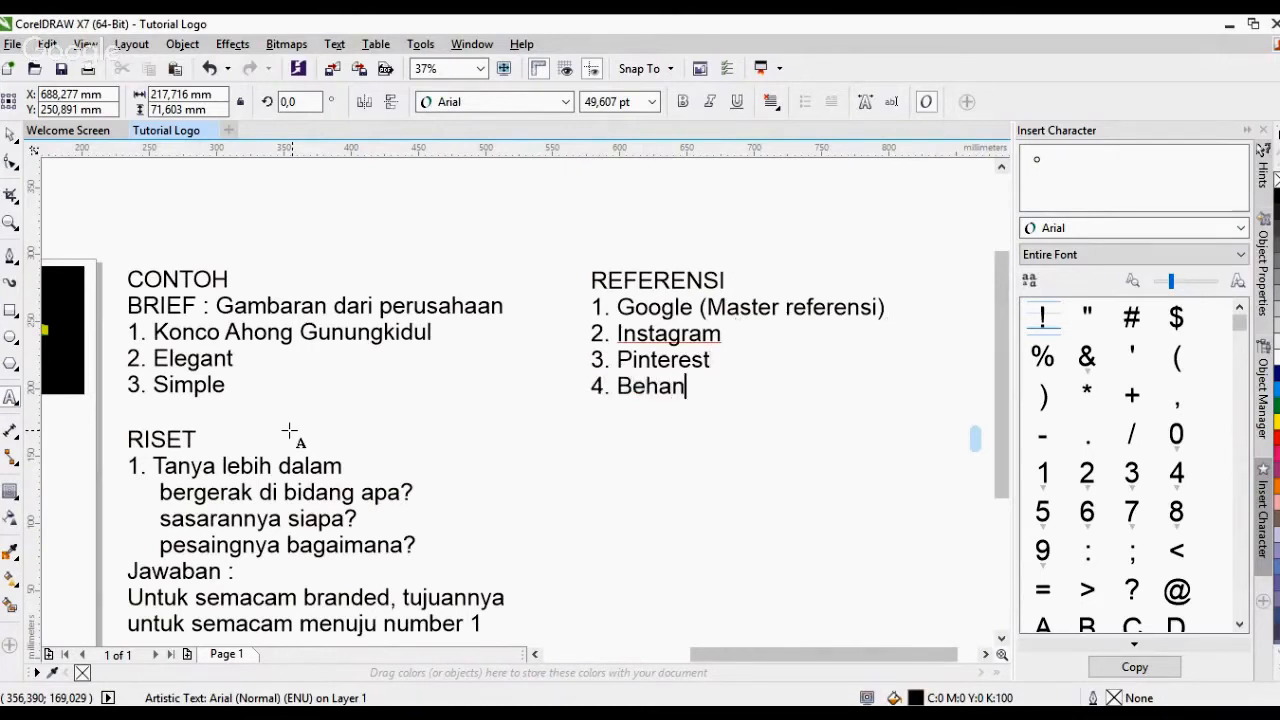
type("ce")
key("Return")
type("5. ")
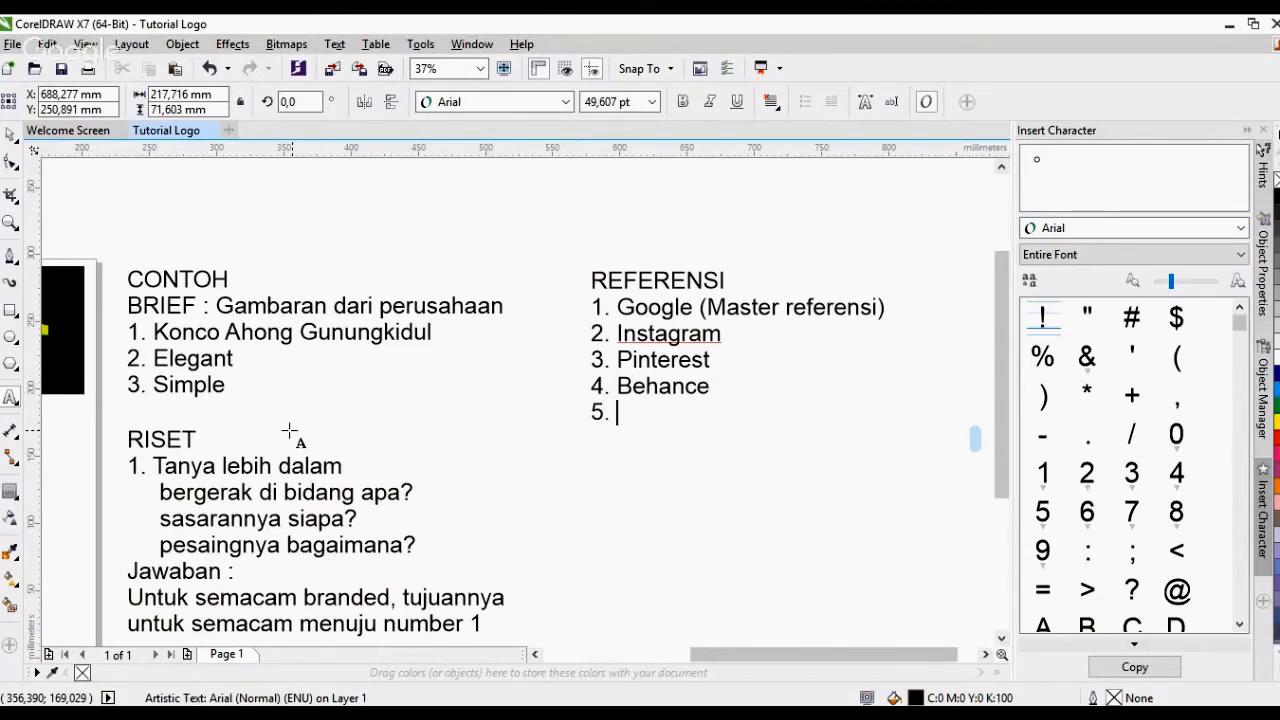
type("Deviam")
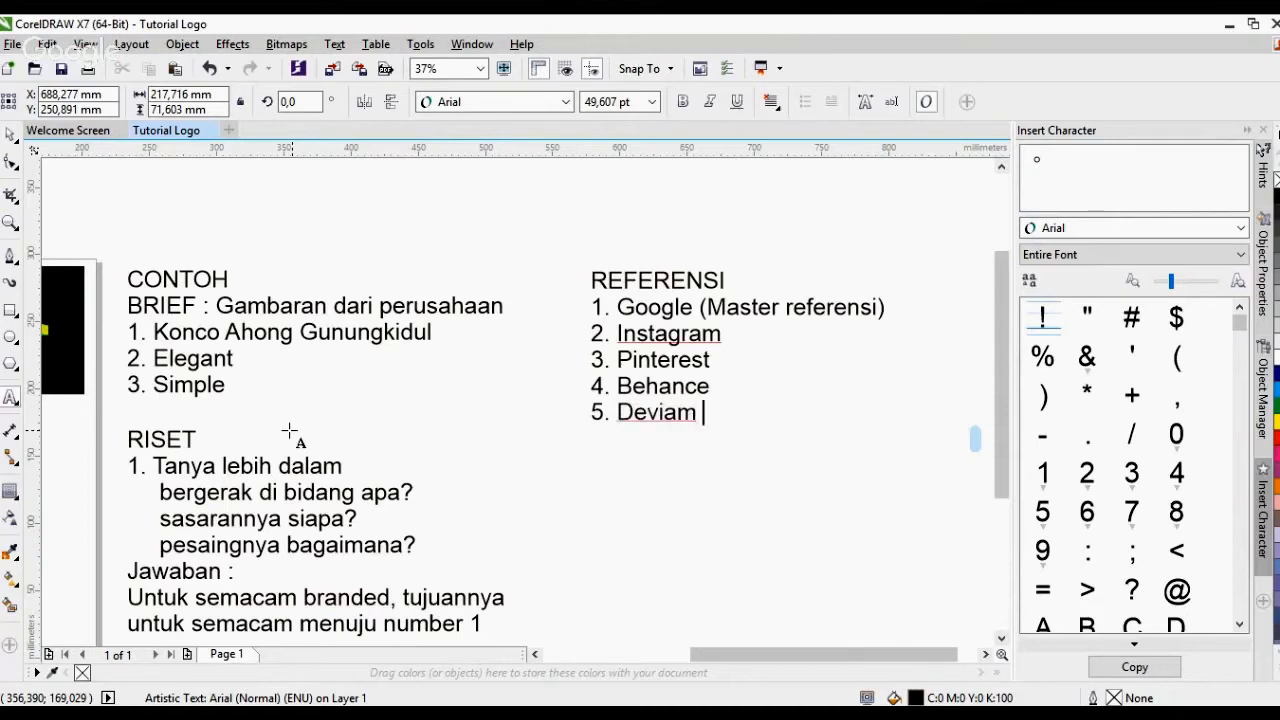
key("BackSpace")
key("BackSpace")
type("n Art")
key("Escape")
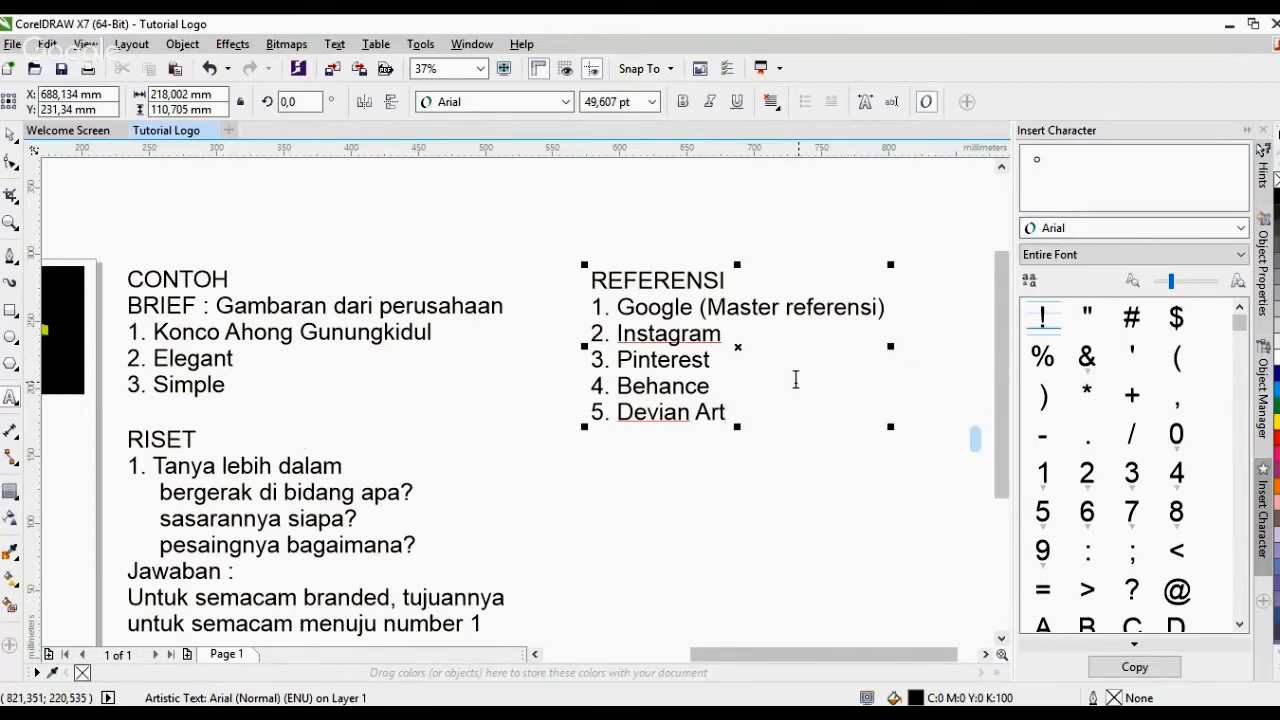
Add the item "6. YouTube" to the REFERENSI list and finish editing its text
key("Escape")
type("6")
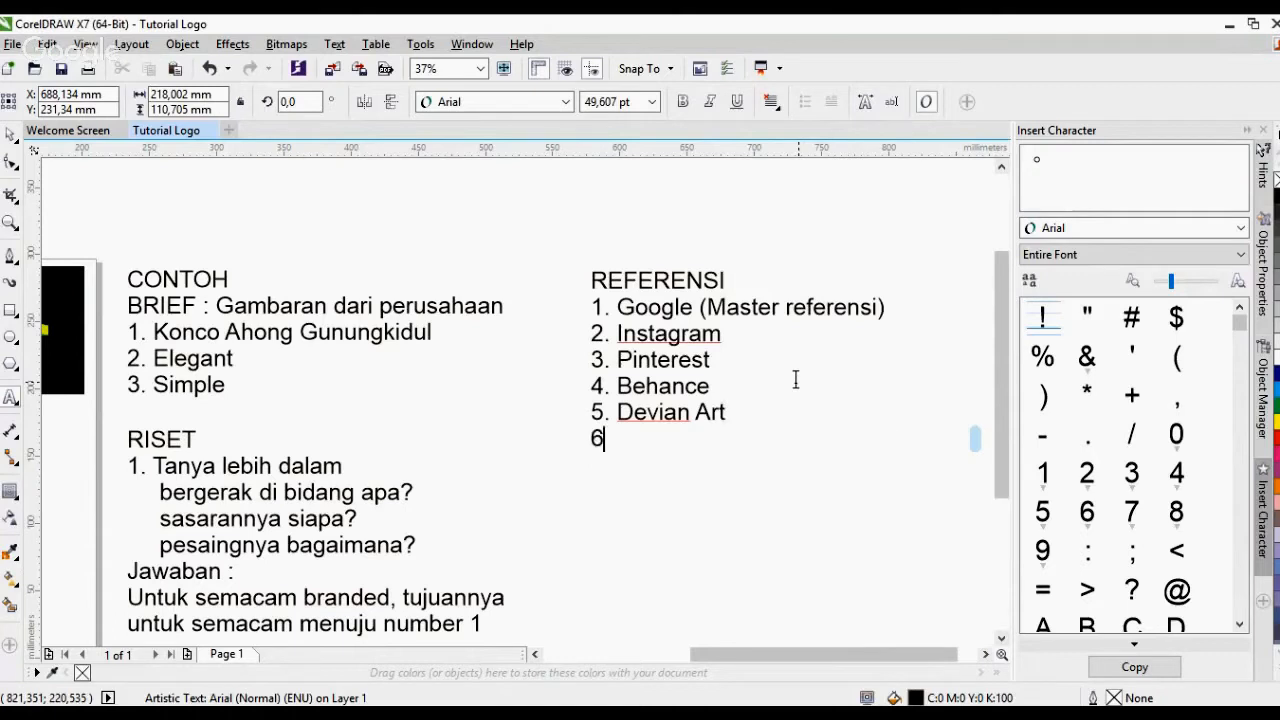
type(". Youtuve")
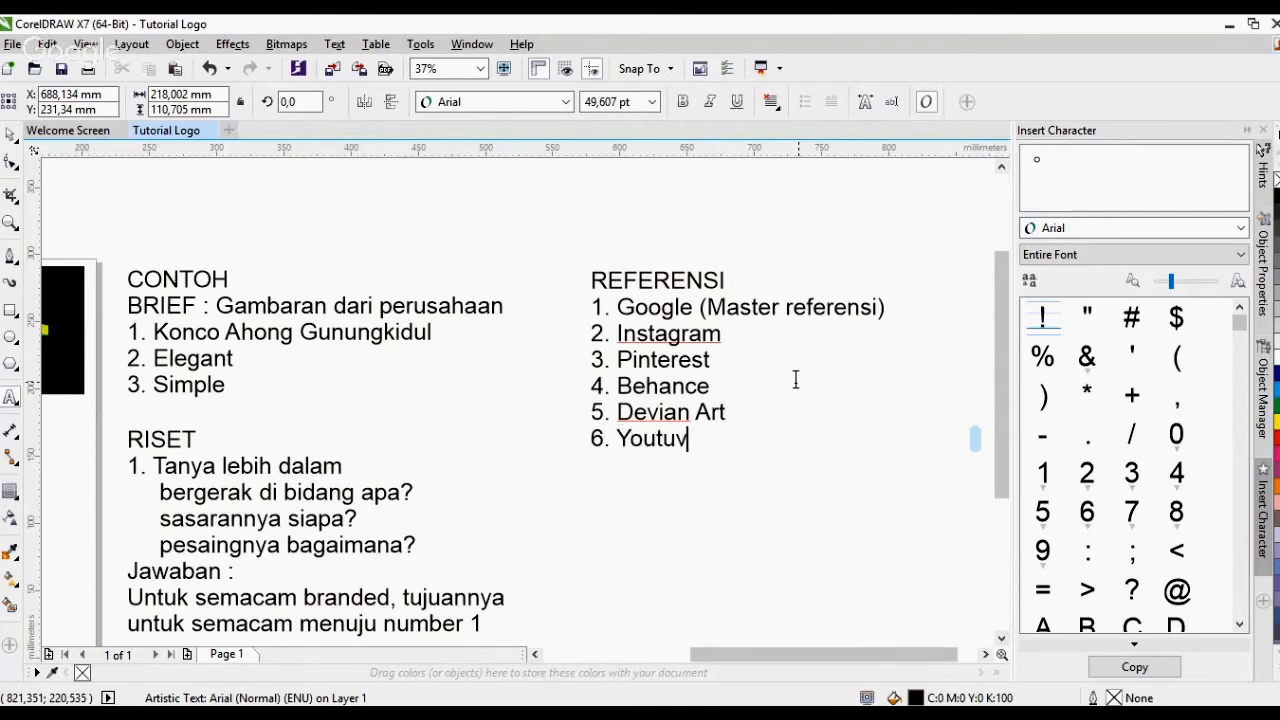
key("BackSpace")
key("BackSpace")
key("BackSpace")
key("BackSpace")
type("Tube")
key("Return")
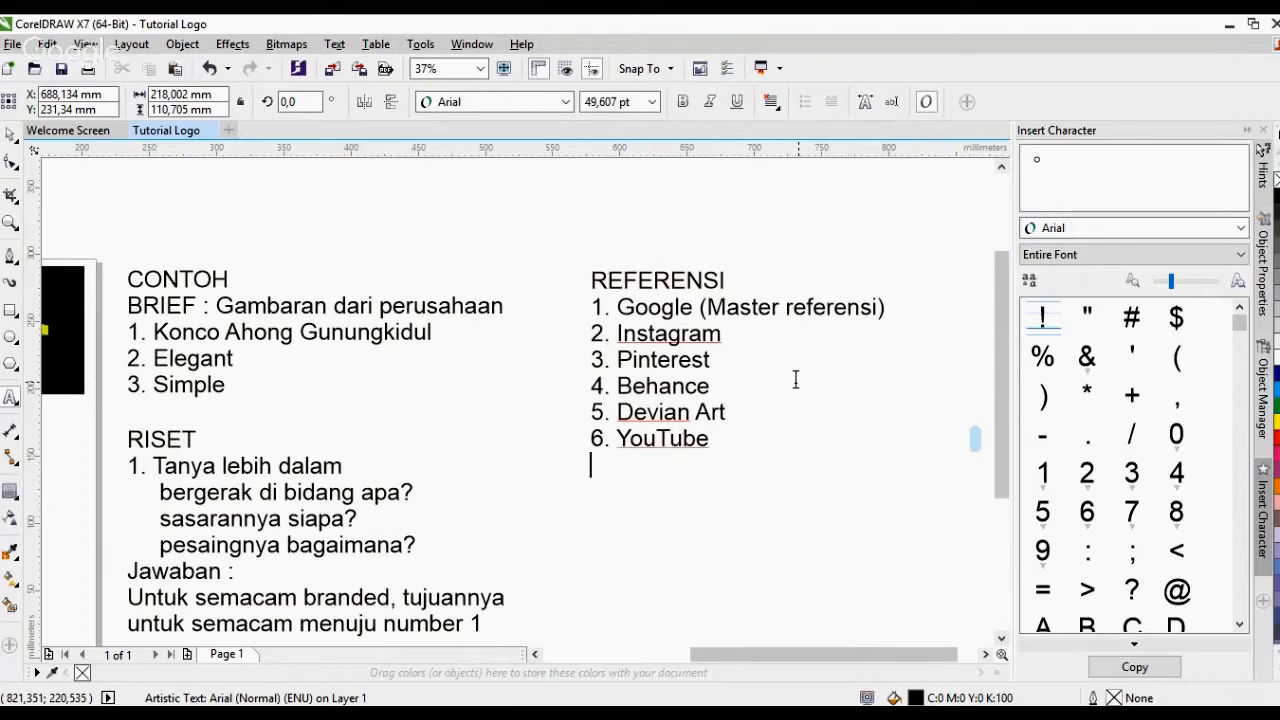
key("BackSpace")
key("ctrl+space")
left_click(5, 136)
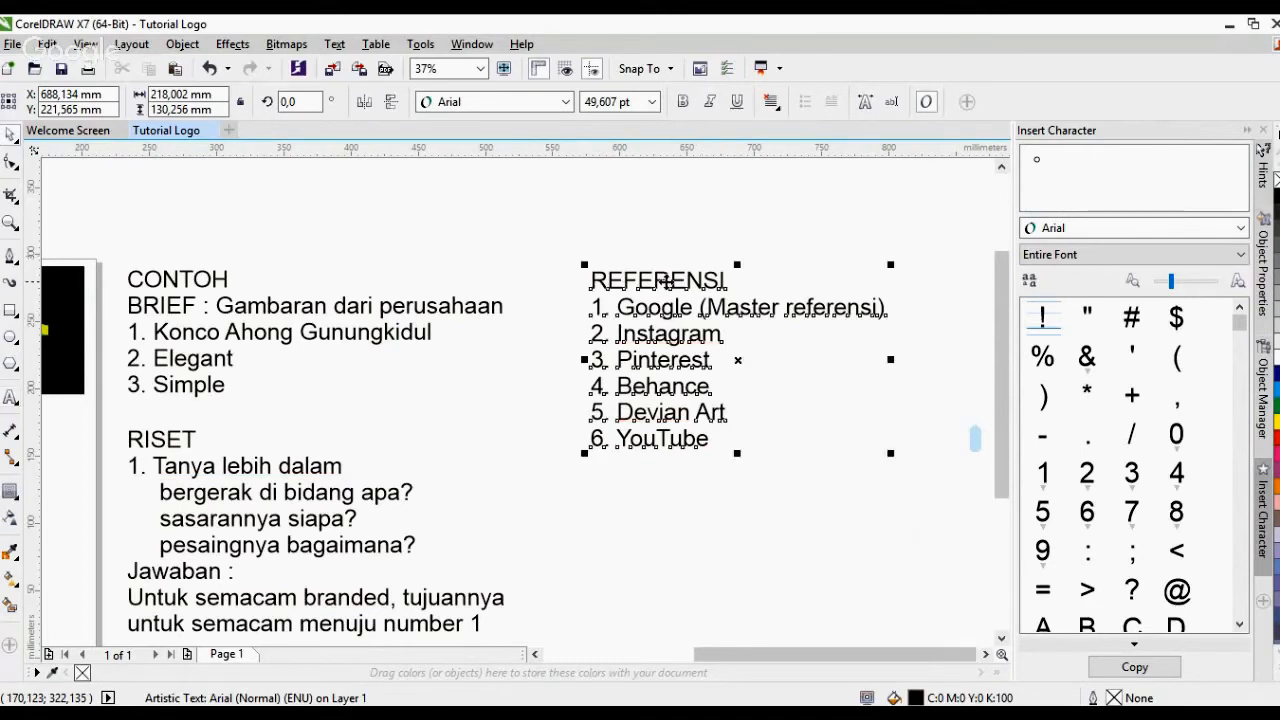
Place a copy of the REFERENSI text block directly below the original, aligned with its left edge
left_click_drag(662, 277, 662, 500)
left_click(641, 313)
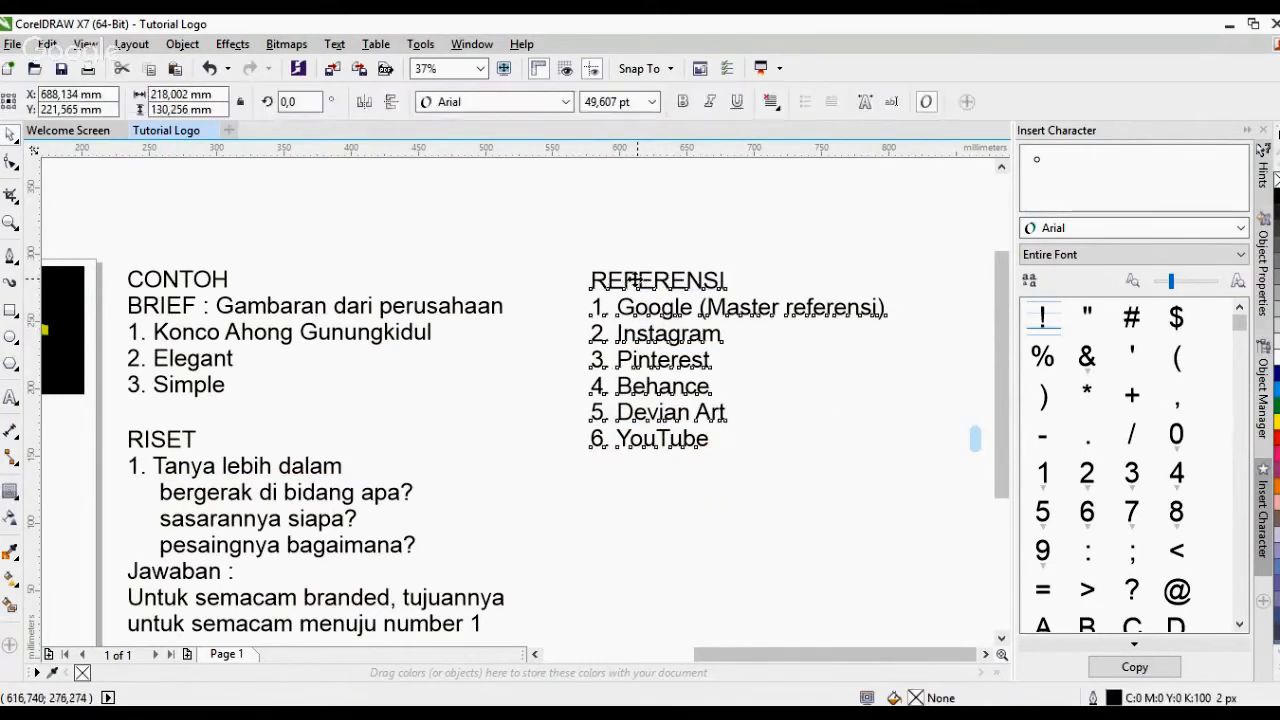
left_click_drag(610, 280, 622, 538)
right_click(622, 538)
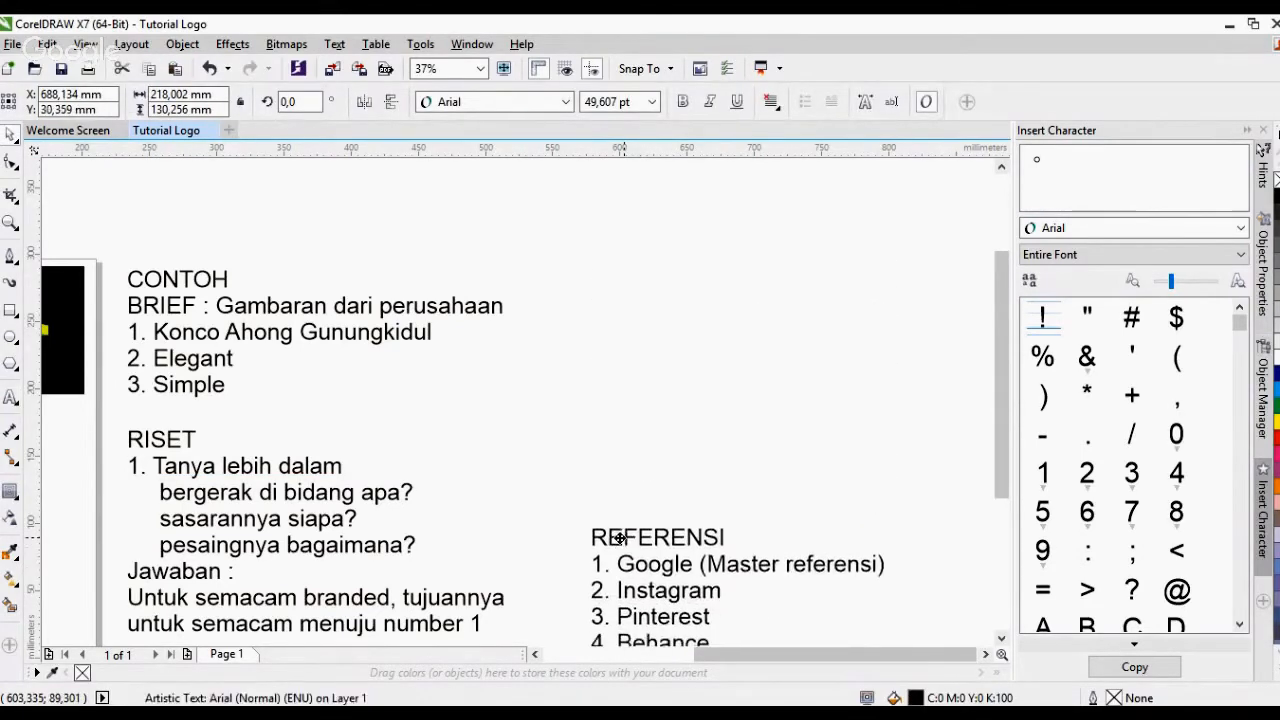
Replace the whole text of the lower REFERENSI copy with the heading "REFLEKSI"
double_click(623, 537)
key("ctrl+a")
scroll(646, 360, "down", 1)
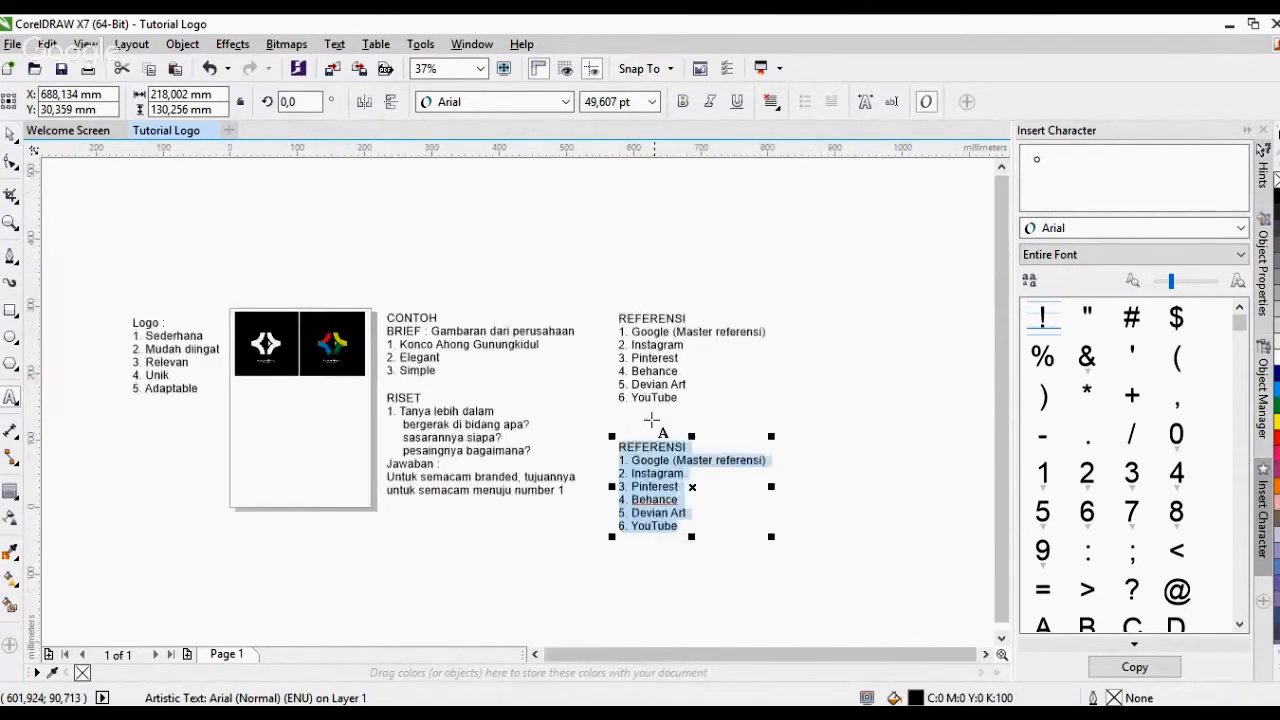
scroll(651, 420, "up", 2)
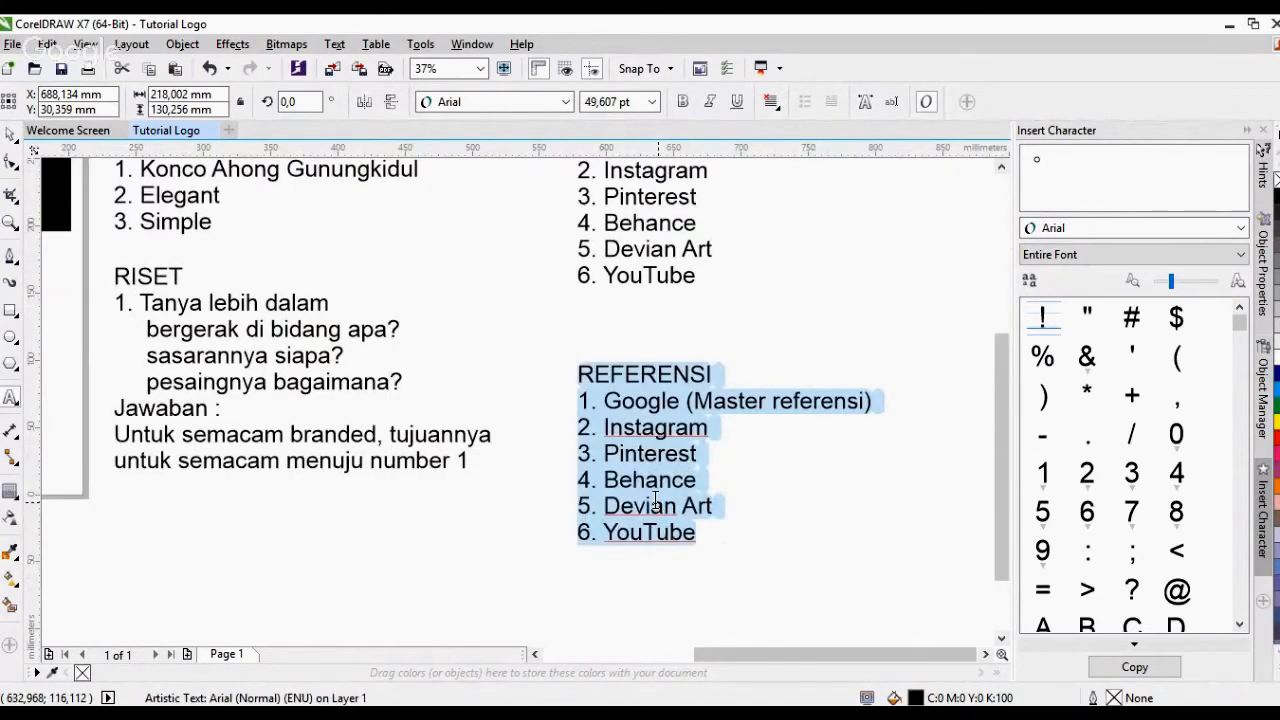
type("Ref")
key("BackSpace")
key("BackSpace")
type("W")
key("BackSpace")
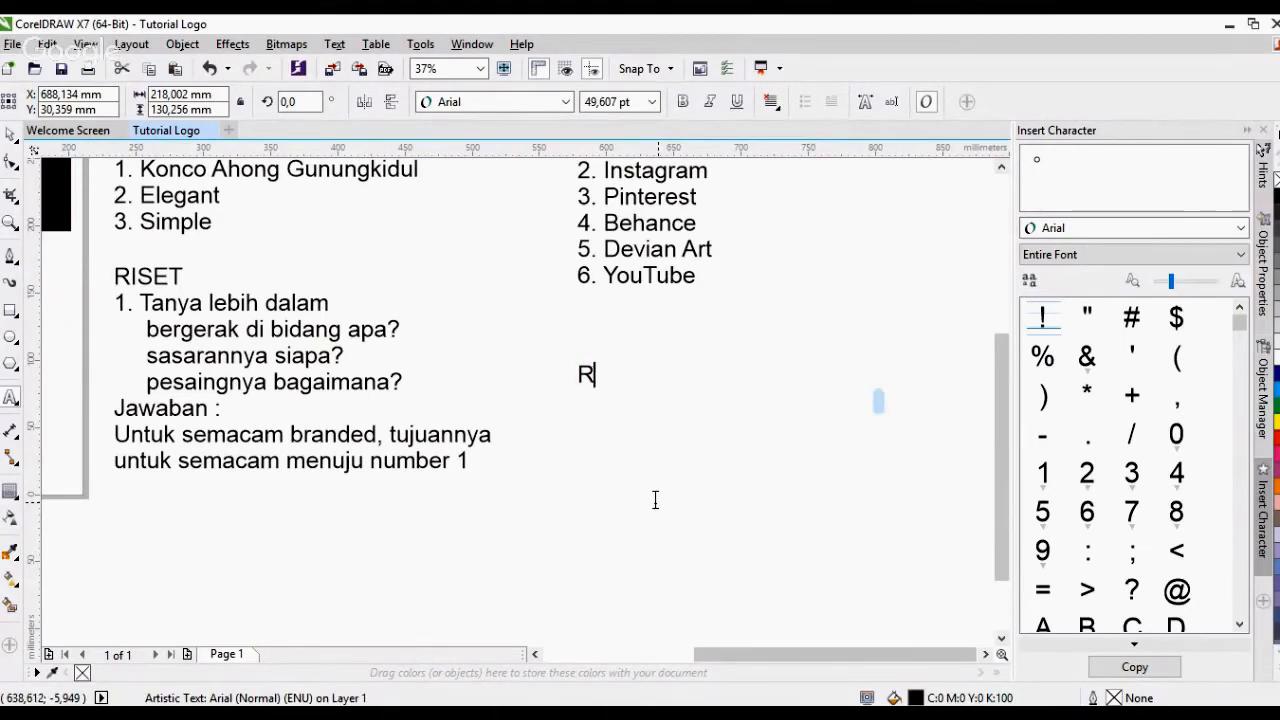
type("ELEKSI")
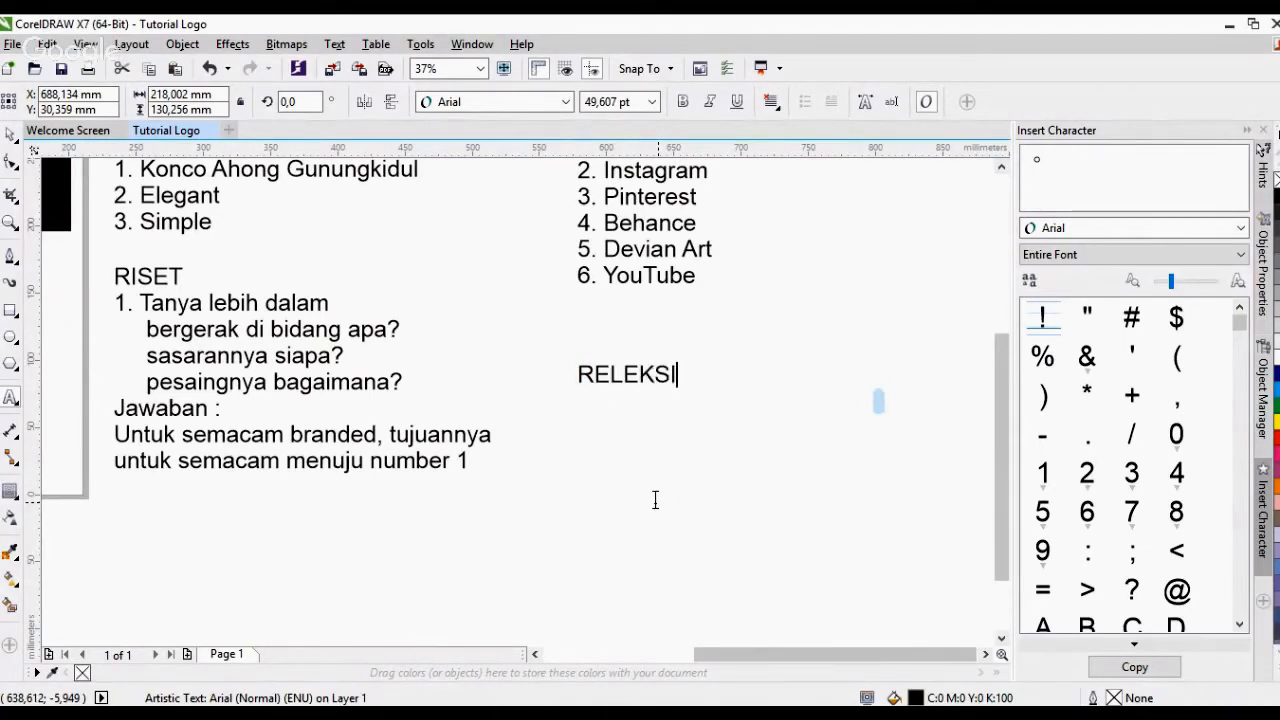
key("BackSpace")
key("BackSpace")
key("BackSpace")
key("BackSpace")
key("BackSpace")
type("F")
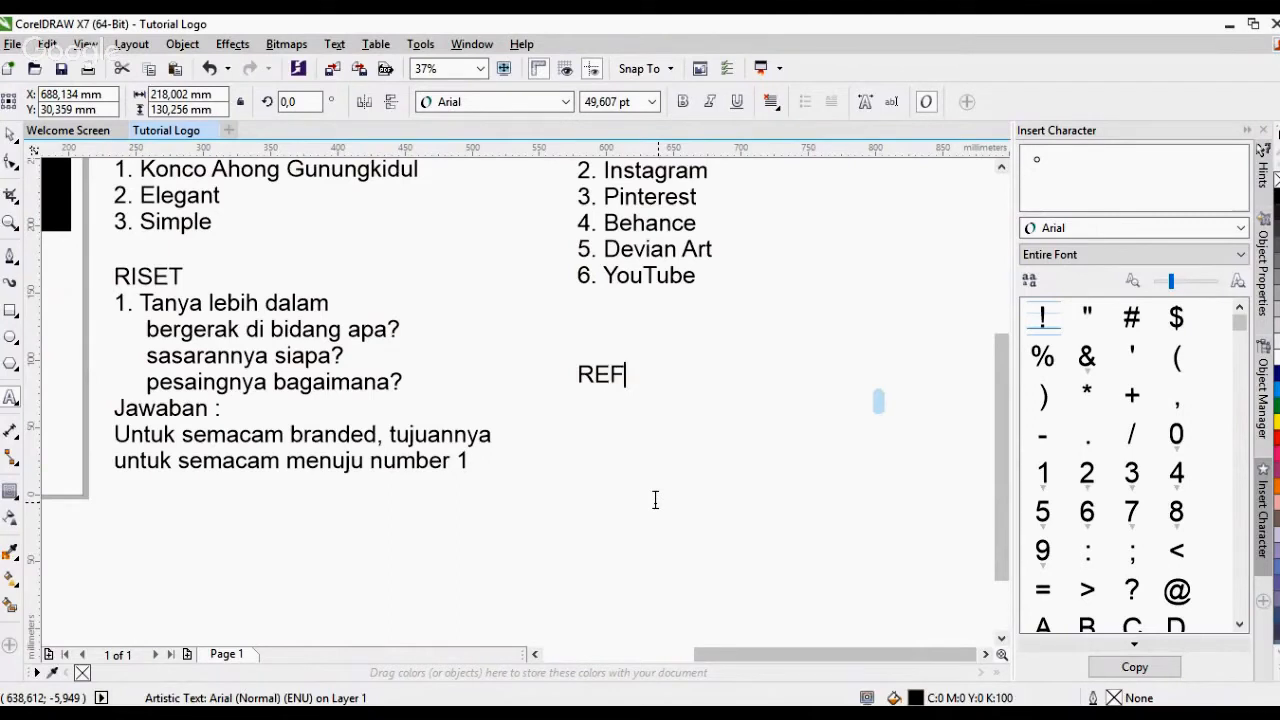
type("LEKSI")
Extend the heading so that it reads "REFLEKSI atau PENYEMPURNAAN"
type(" atau")
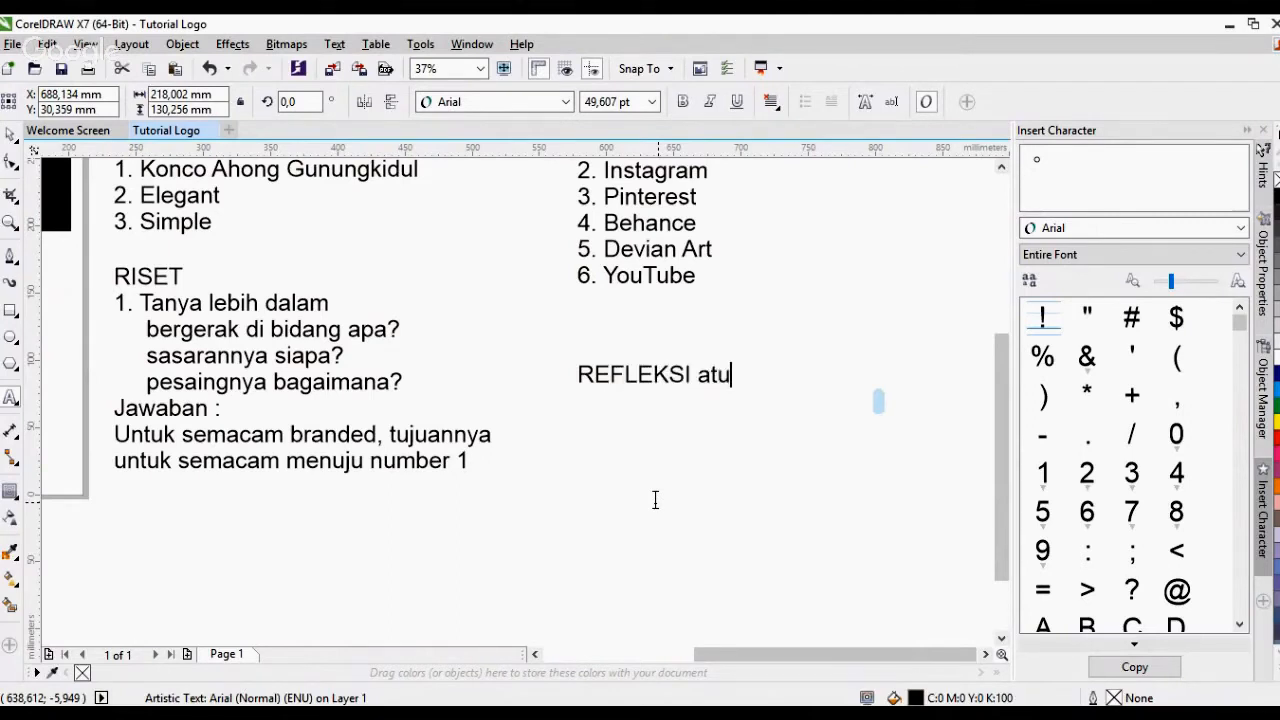
type(" Pen")
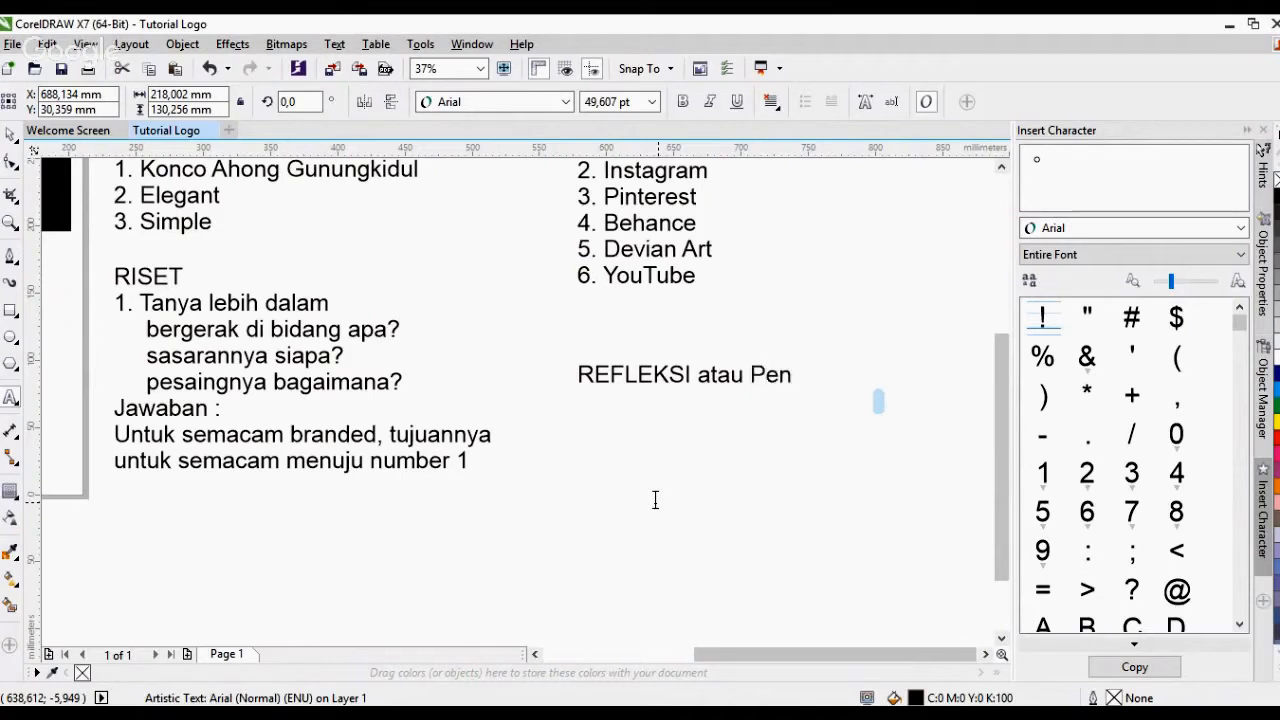
key("BackSpace")
key("BackSpace")
type("YE")
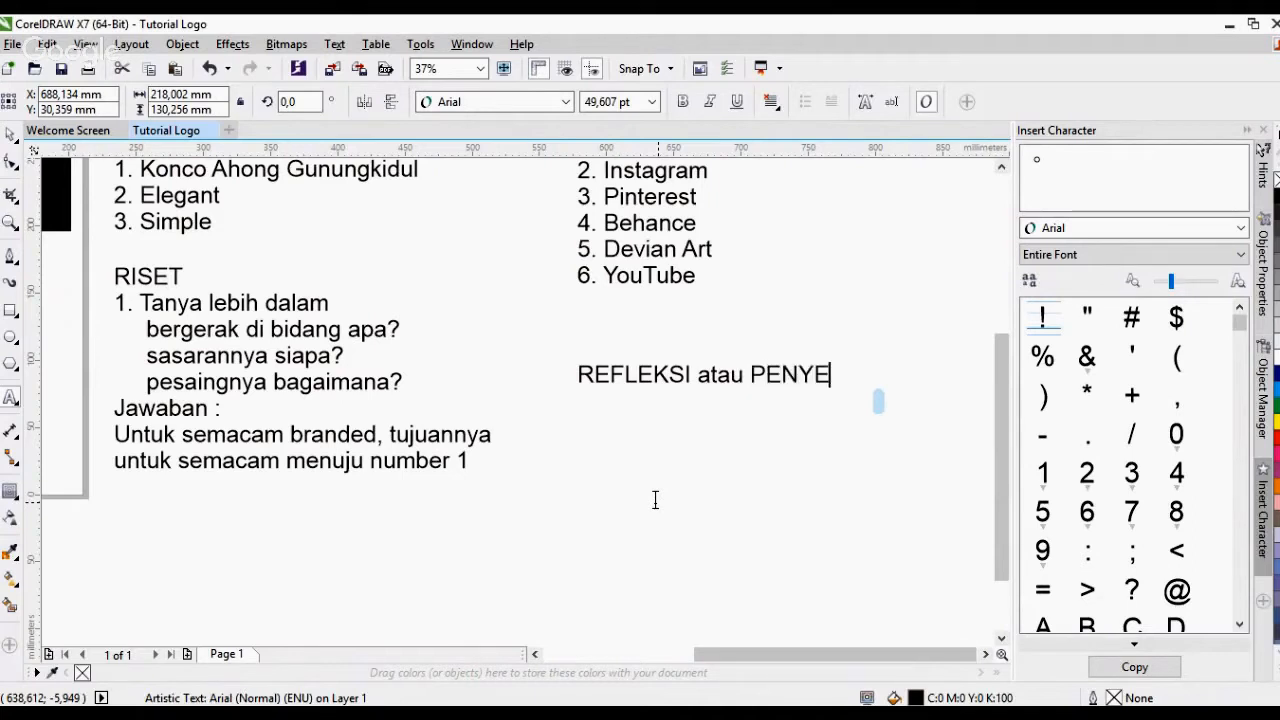
type("MPUT")
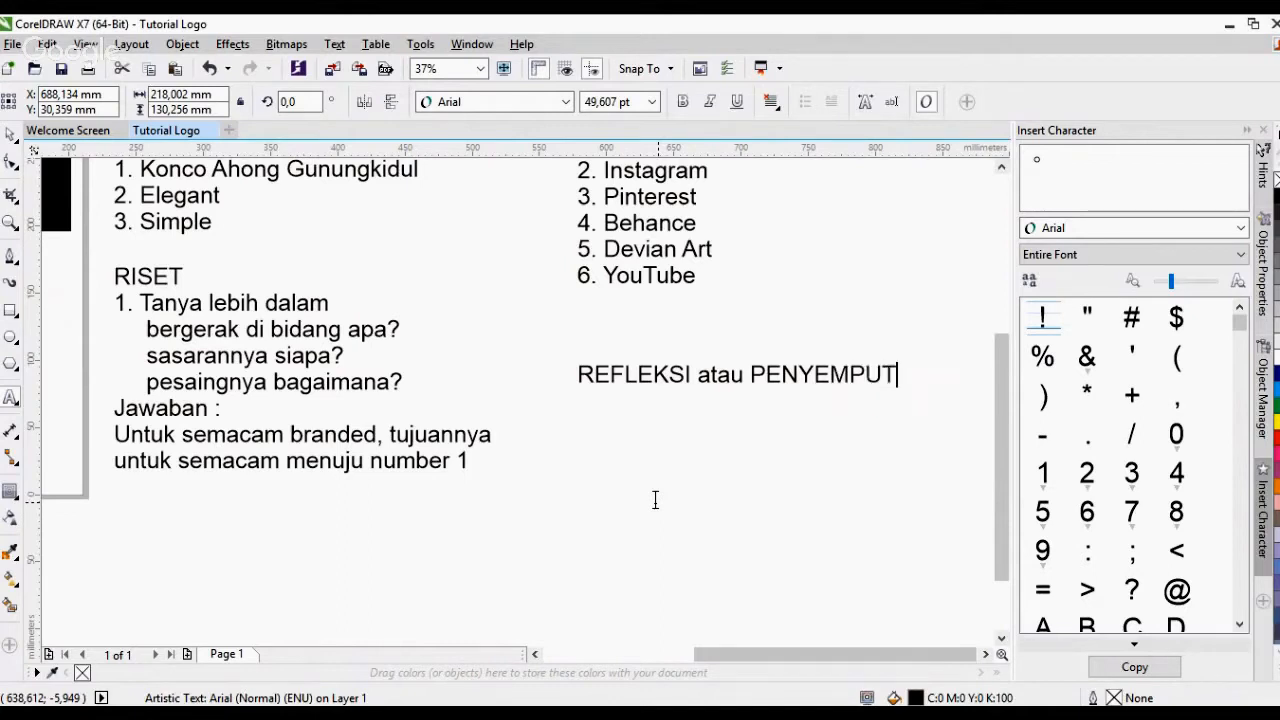
key("BackSpace")
type("RNAAN")
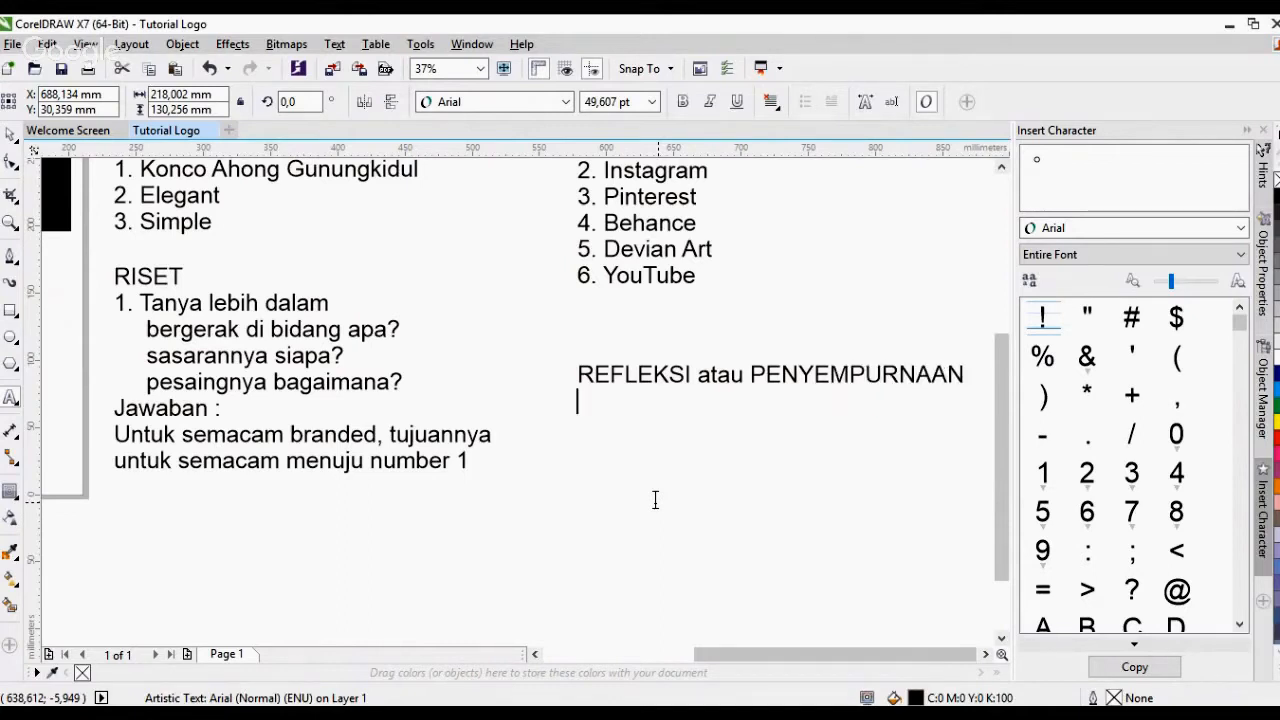
Add the line "Bermain digital drawing" under the REFLEKSI atau PENYEMPURNAAN heading
key("Return")
type("1.")
key("BackSpace")
key("BackSpace")
key("BackSpace")
type("Bermain ")
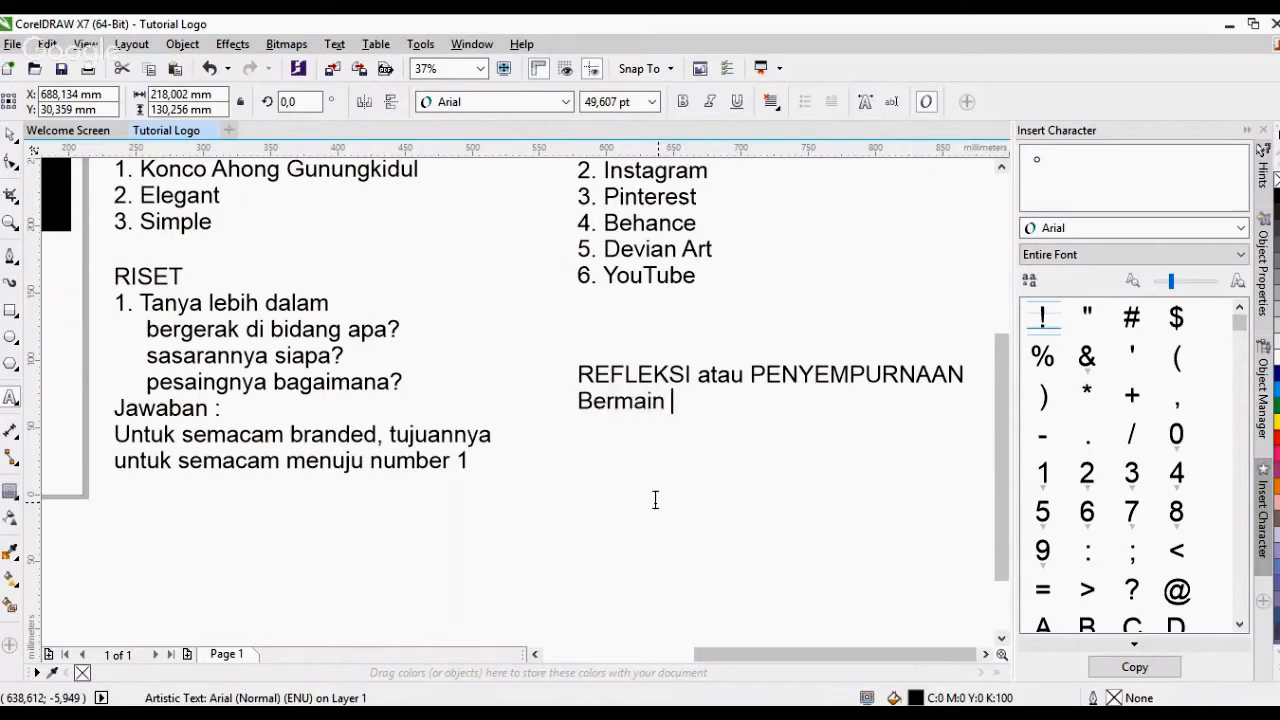
type("digital ")
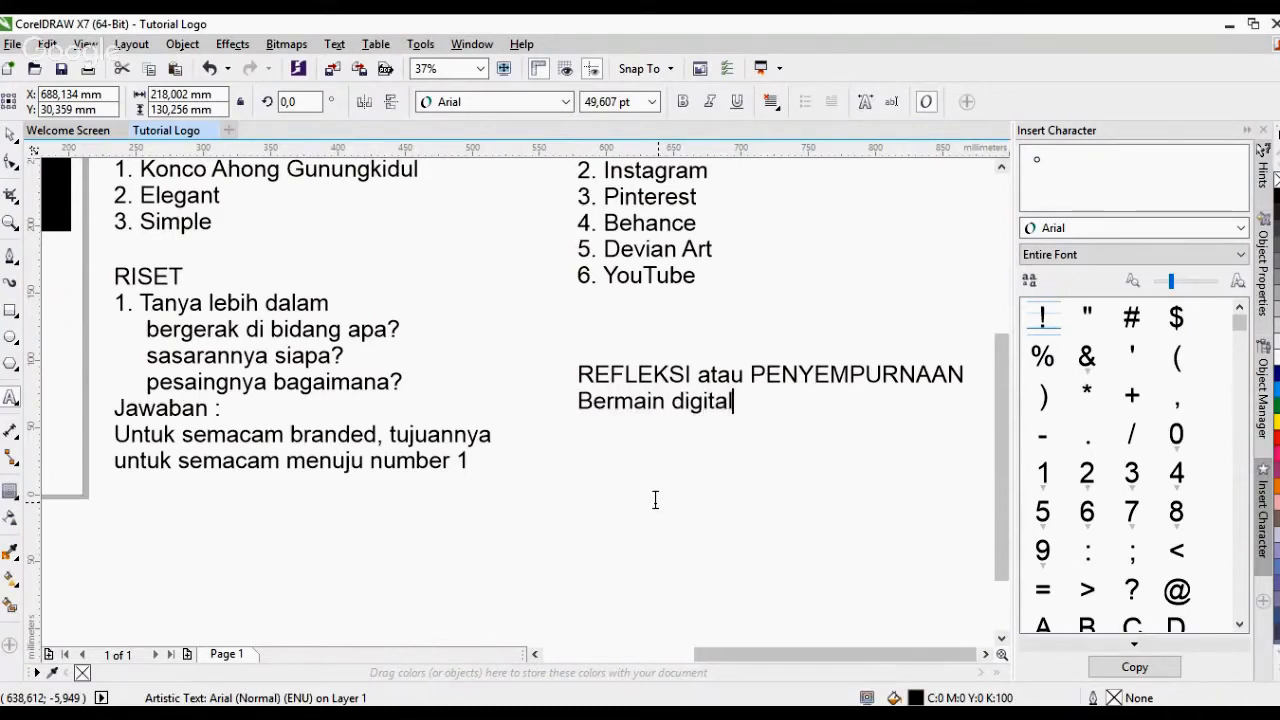
type("drawing")
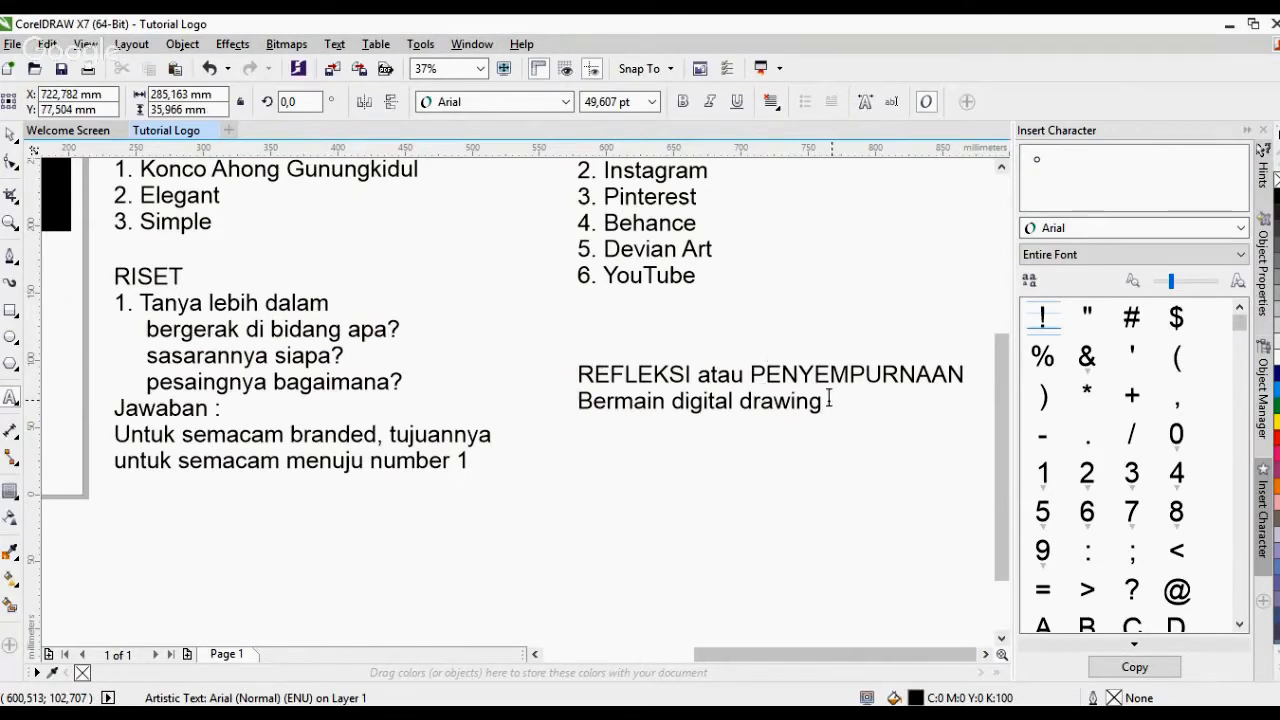
Add the line "sebelum main digital, kita sket awal" below "Bermain digital drawing"
left_click_drag(829, 399, 571, 400)
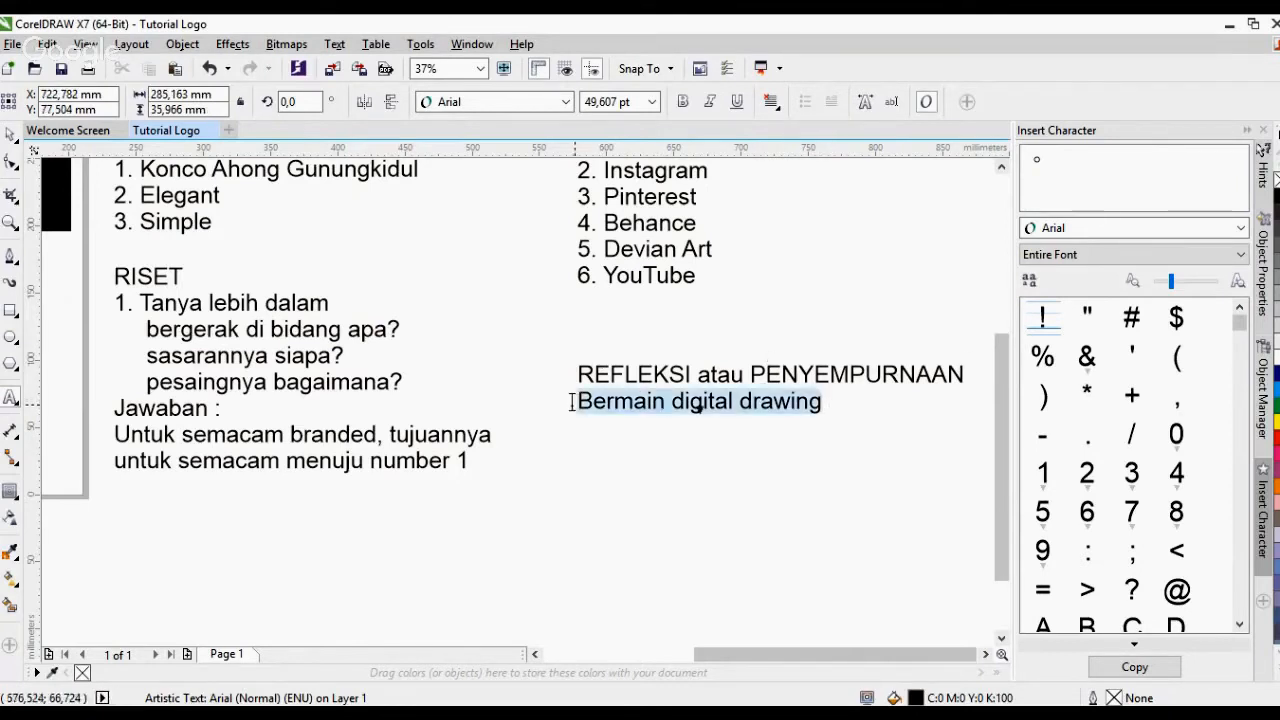
left_click(831, 401)
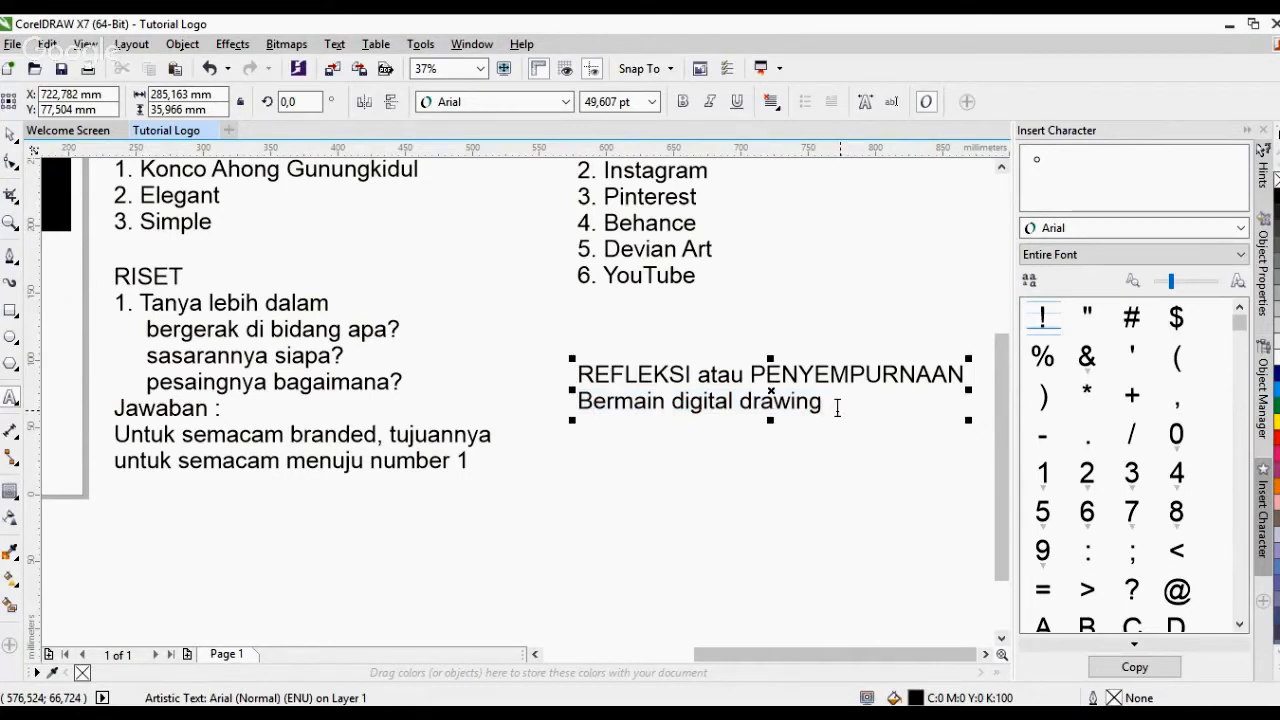
key("Return")
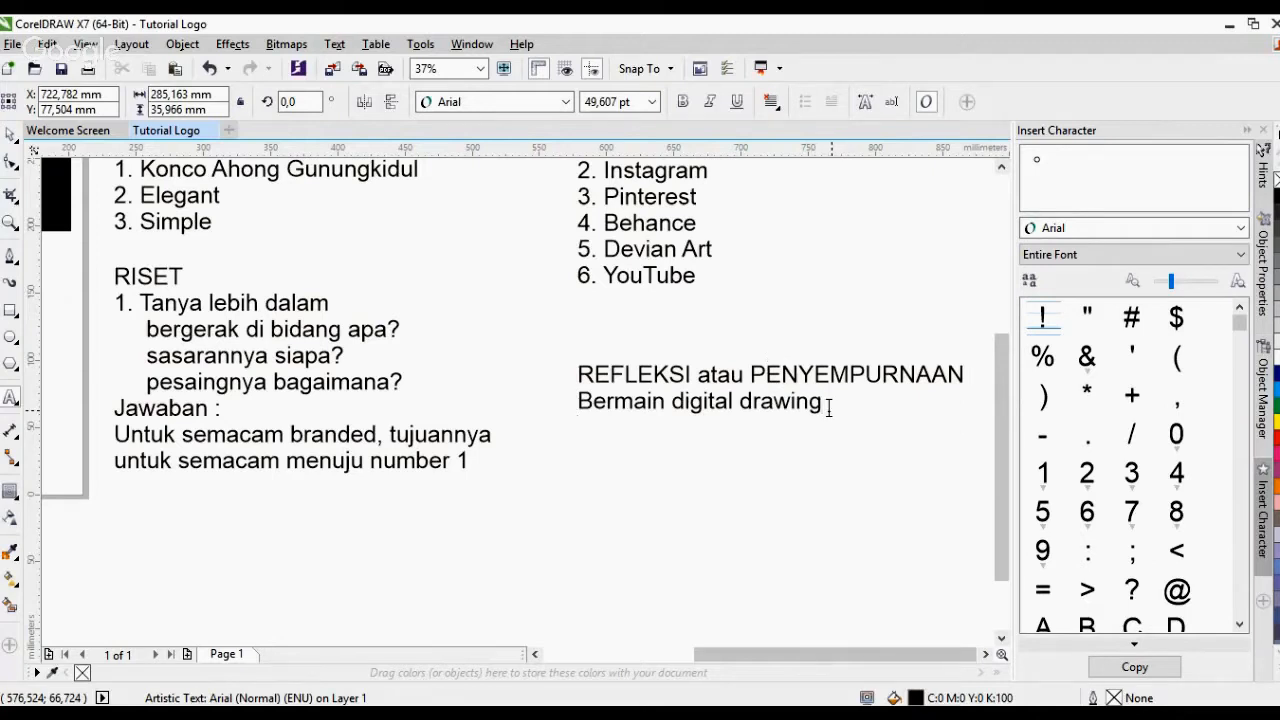
type("sebelum ")
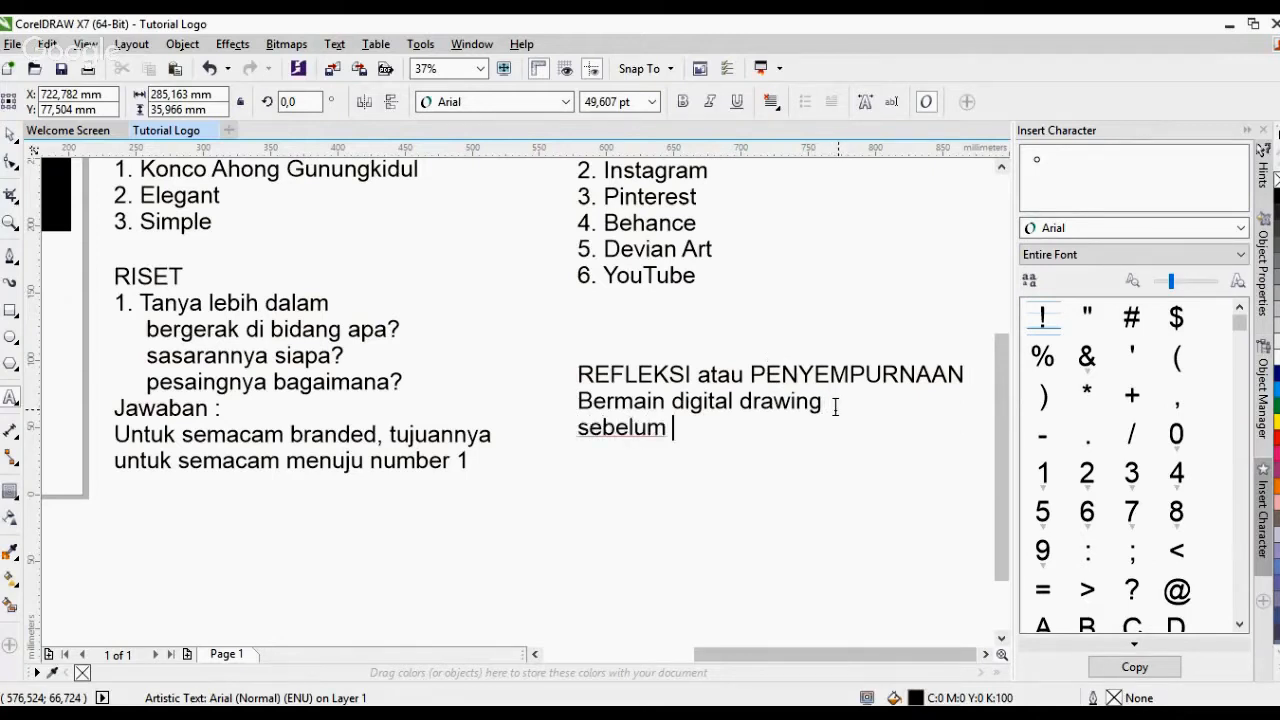
type("main dig")
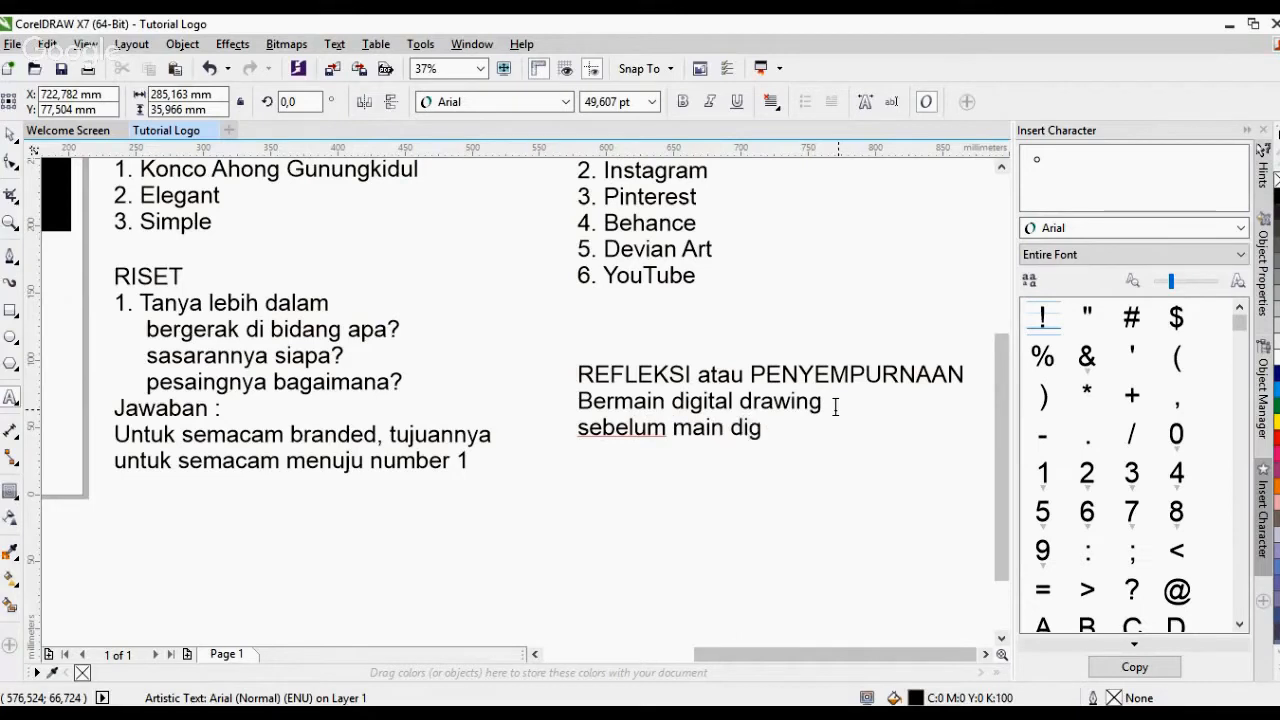
type("ital, kita ske")
type("t awa")
type("l")
key("Return")
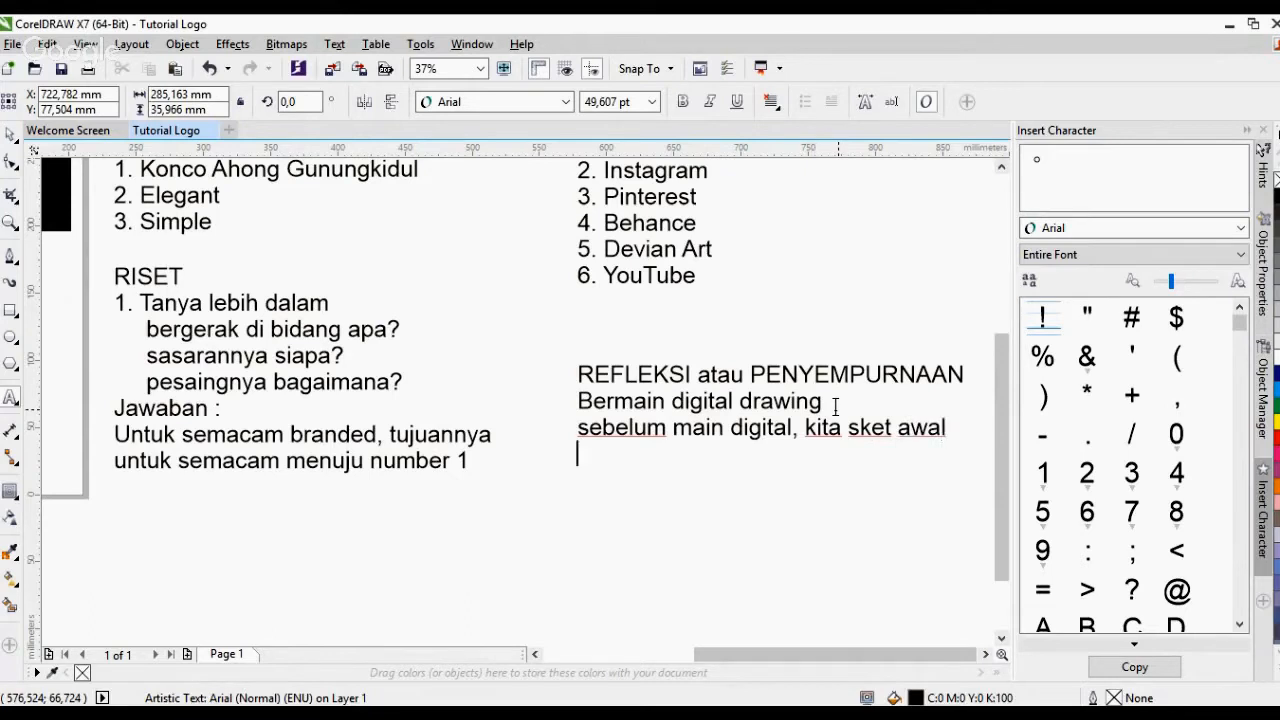
Complete the REFLEKSI text with the line "corat coret dengan pensil, pena dsb"
type("corat coret ")
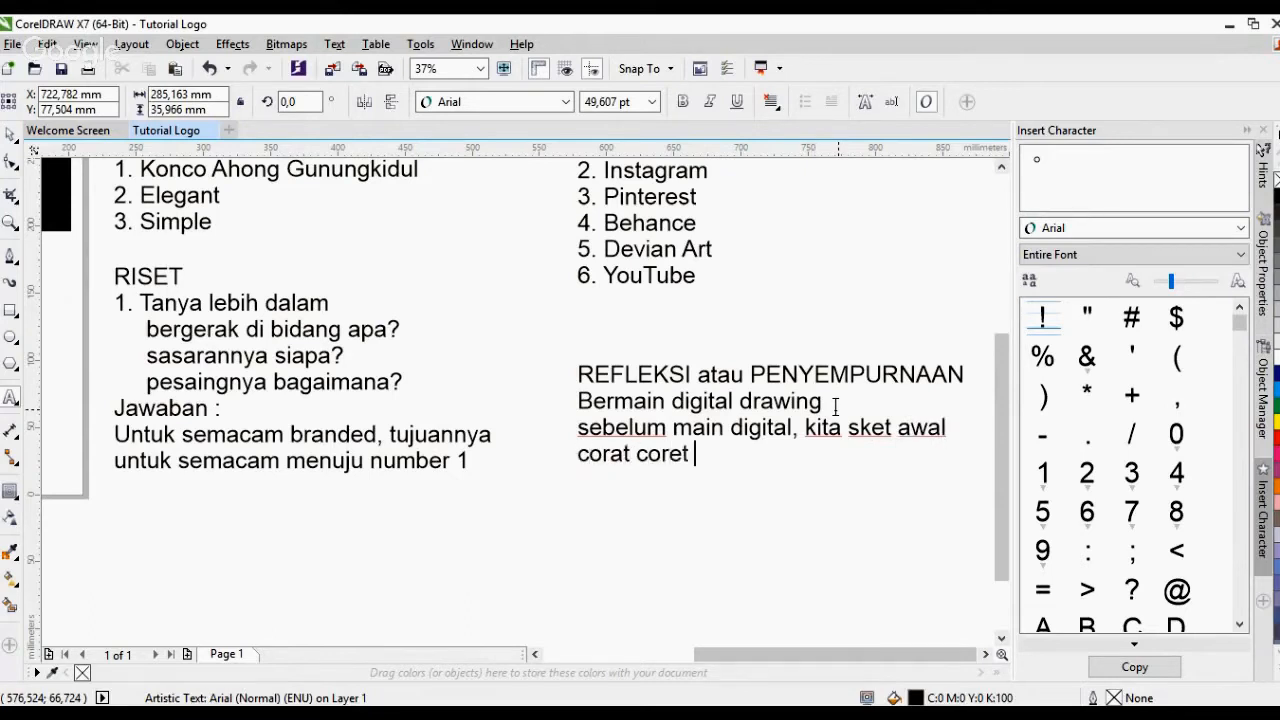
type("dengan pe")
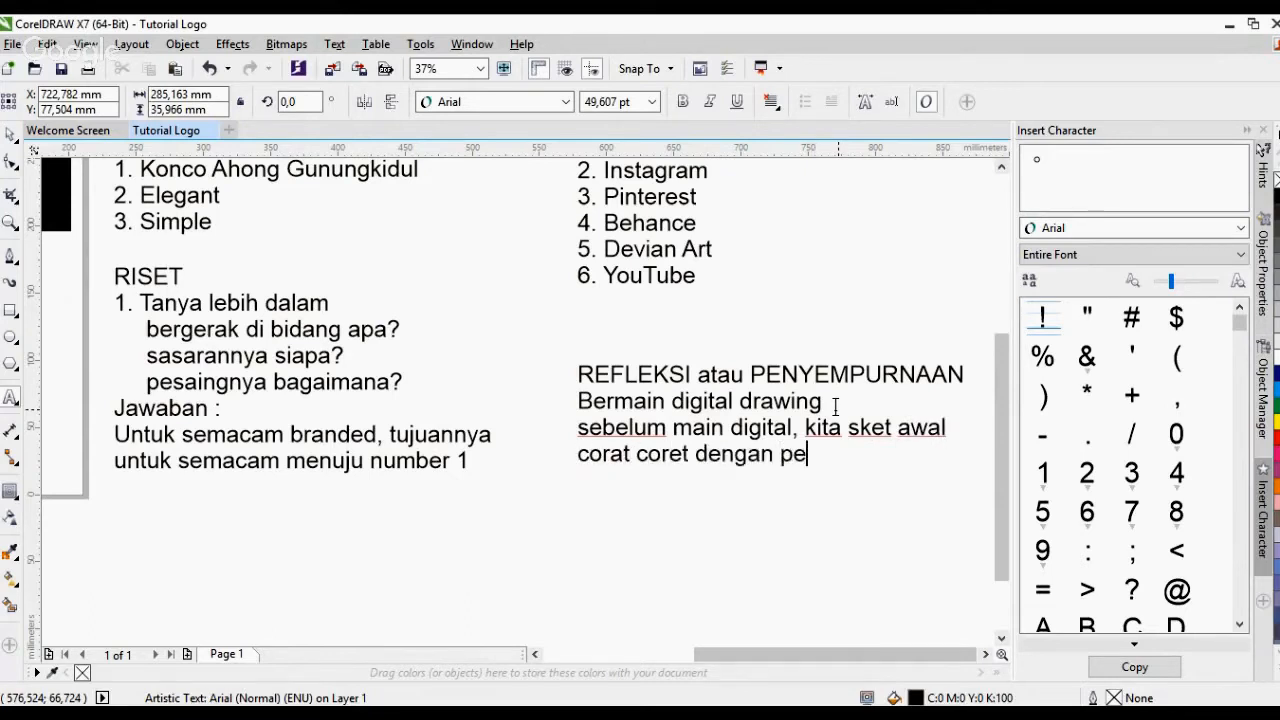
type("nsil, pen")
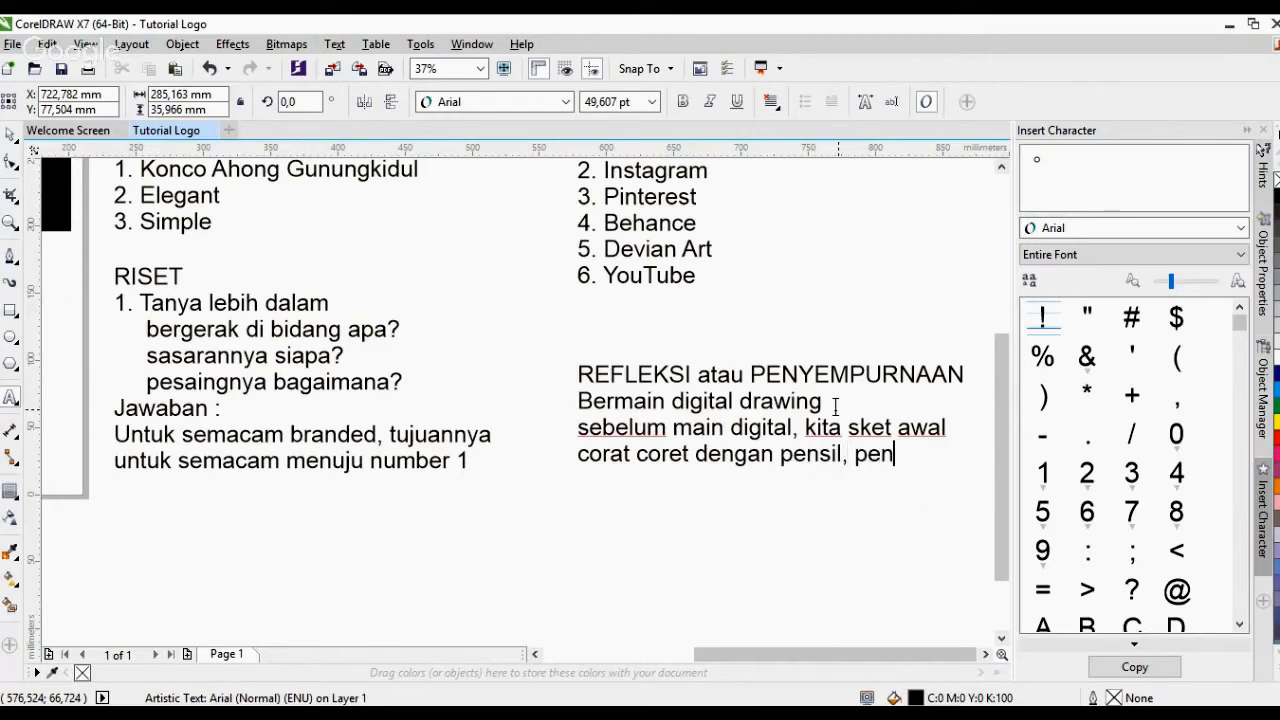
type("a dsb")
scroll(757, 371, "down", 2)
scroll(791, 357, "up", 2)
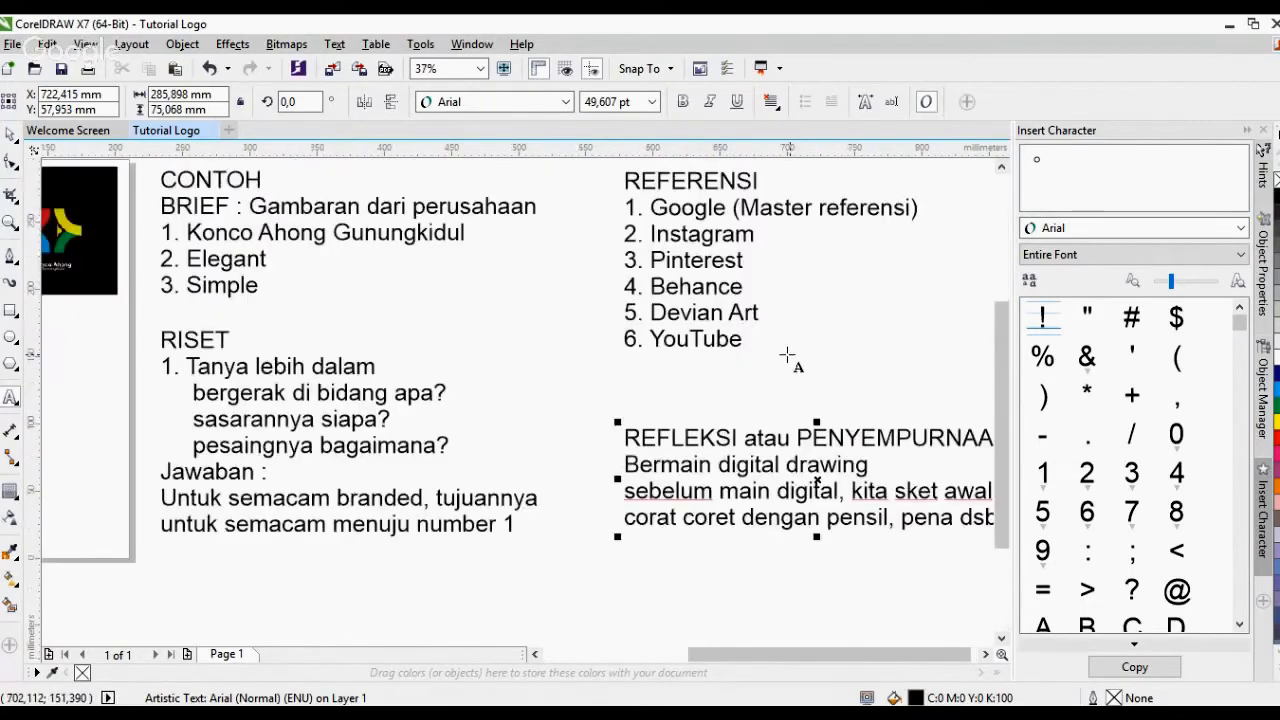
Move the REFLEKSI atau PENYEMPURNAAN text block up so it sits closer beneath the REFERENSI list
scroll(416, 347, "down", 1)
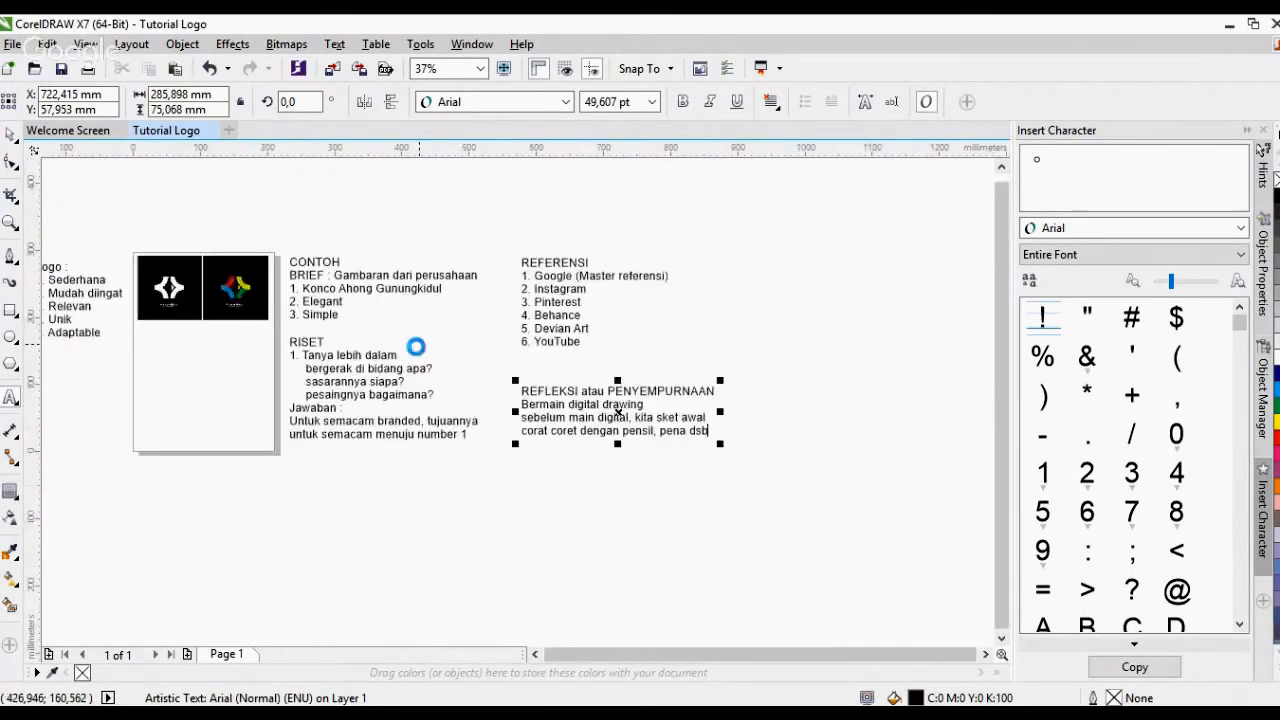
scroll(416, 347, "up", 1)
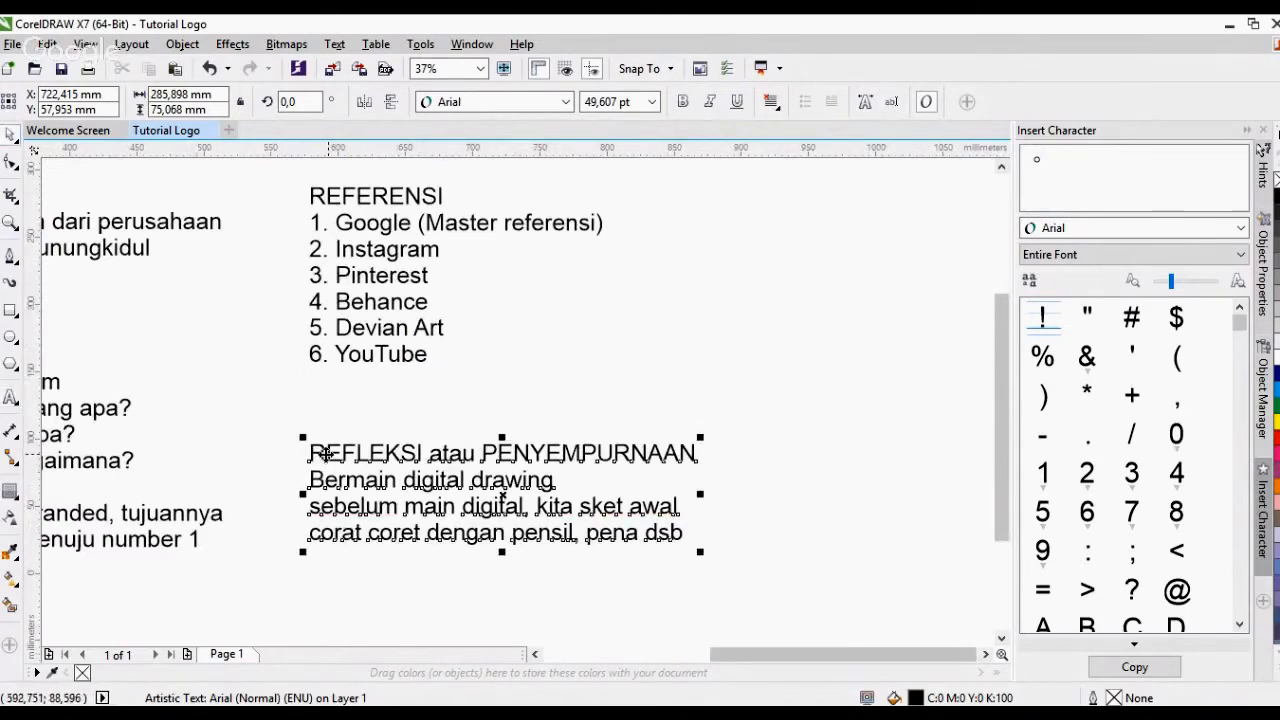
left_click_drag(325, 453, 325, 403)
left_click(654, 352)
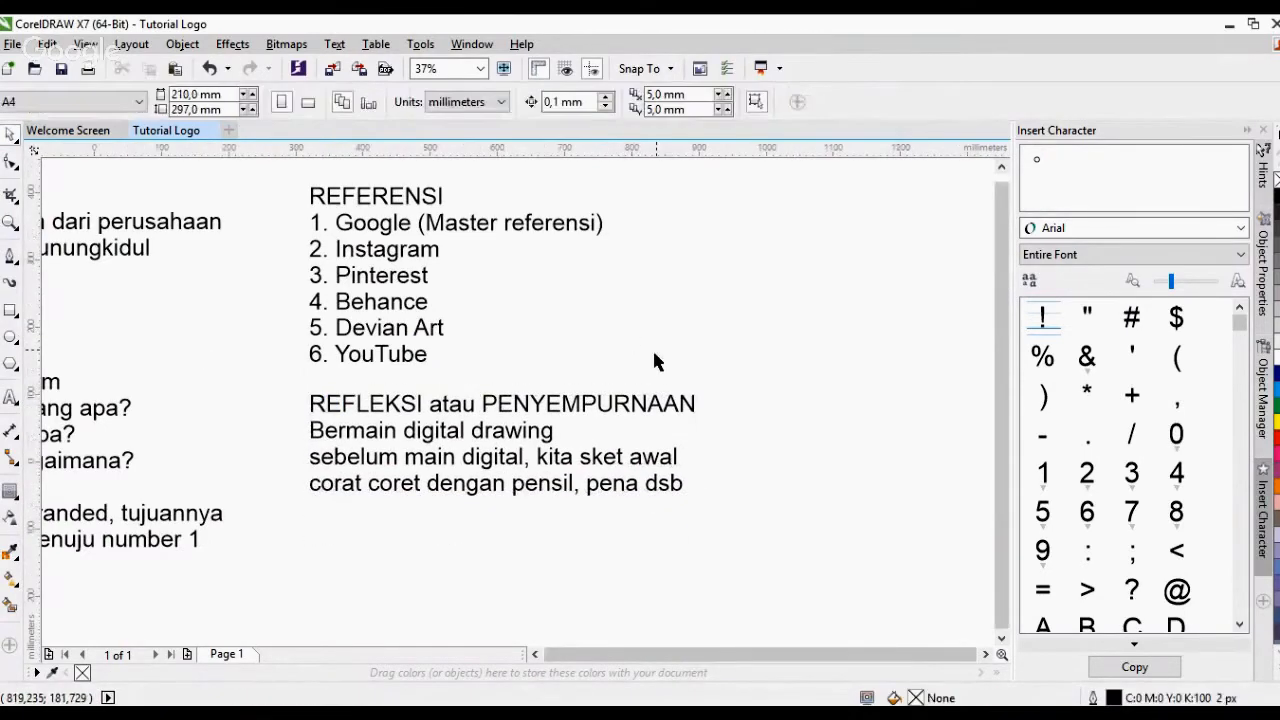
scroll(654, 360, "down", 1)
scroll(303, 331, "up", 1)
scroll(652, 408, "up", 1)
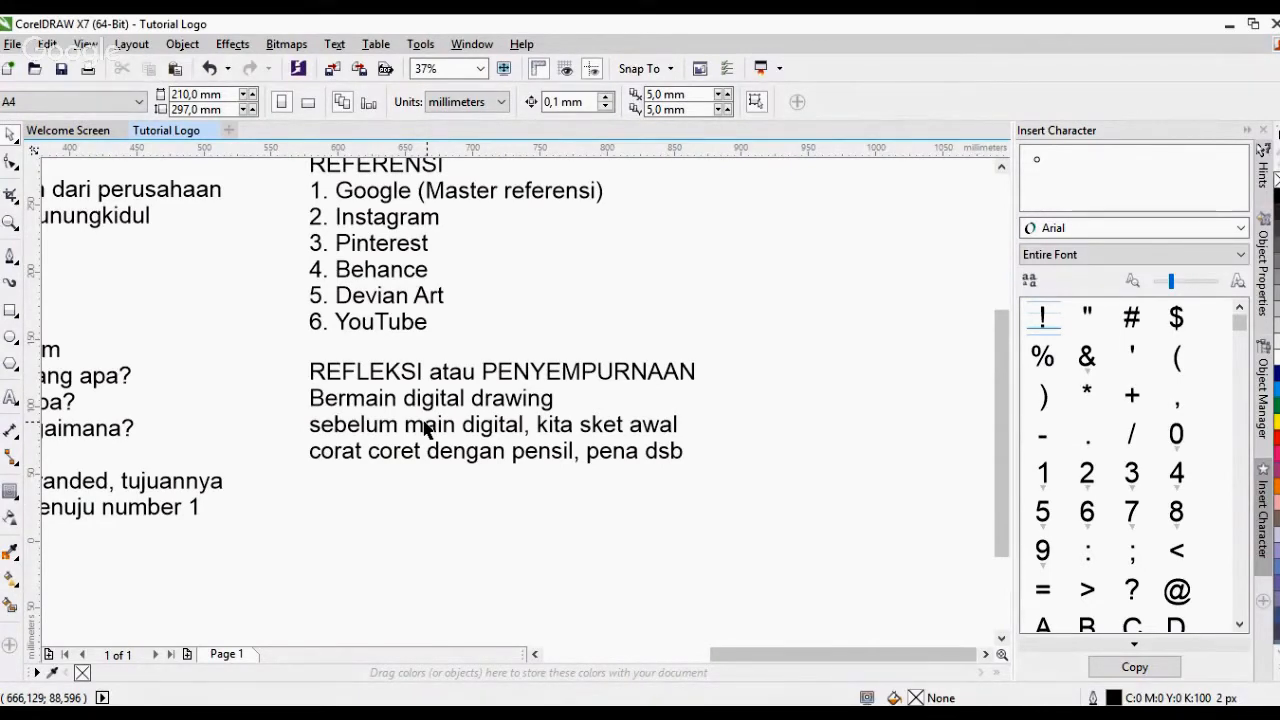
scroll(466, 425, "down", 2)
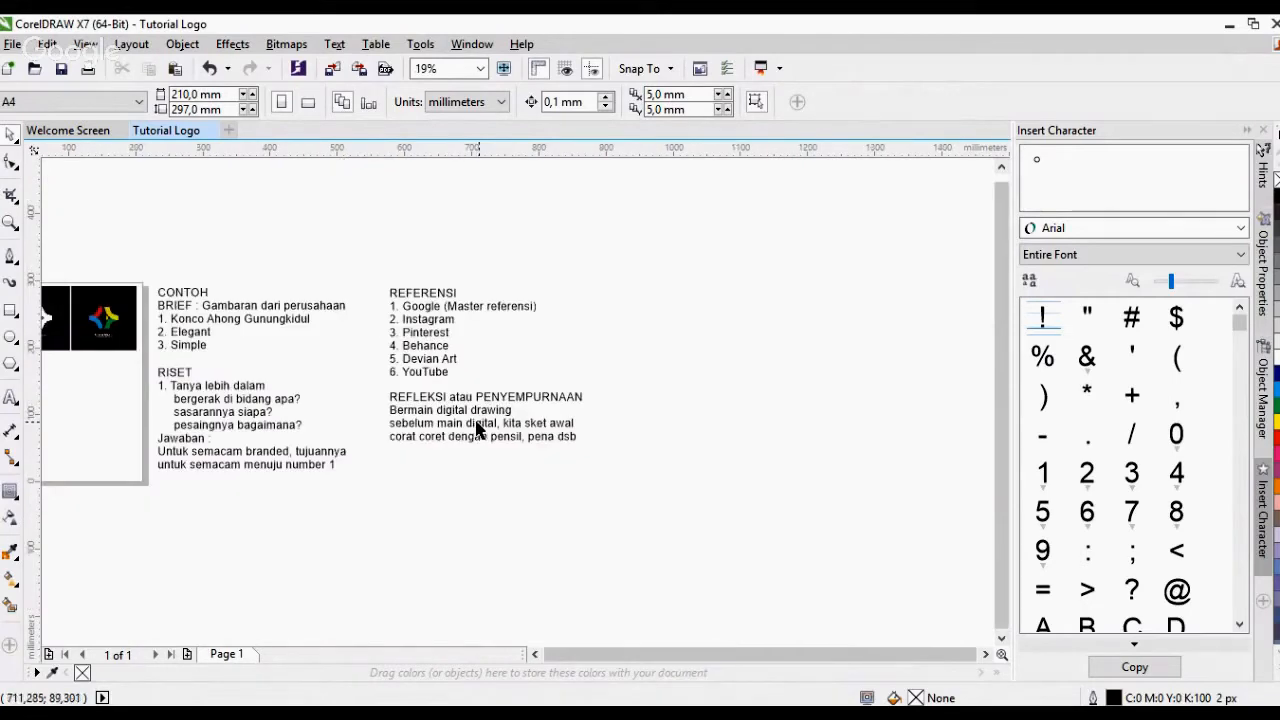
scroll(455, 437, "up", 2)
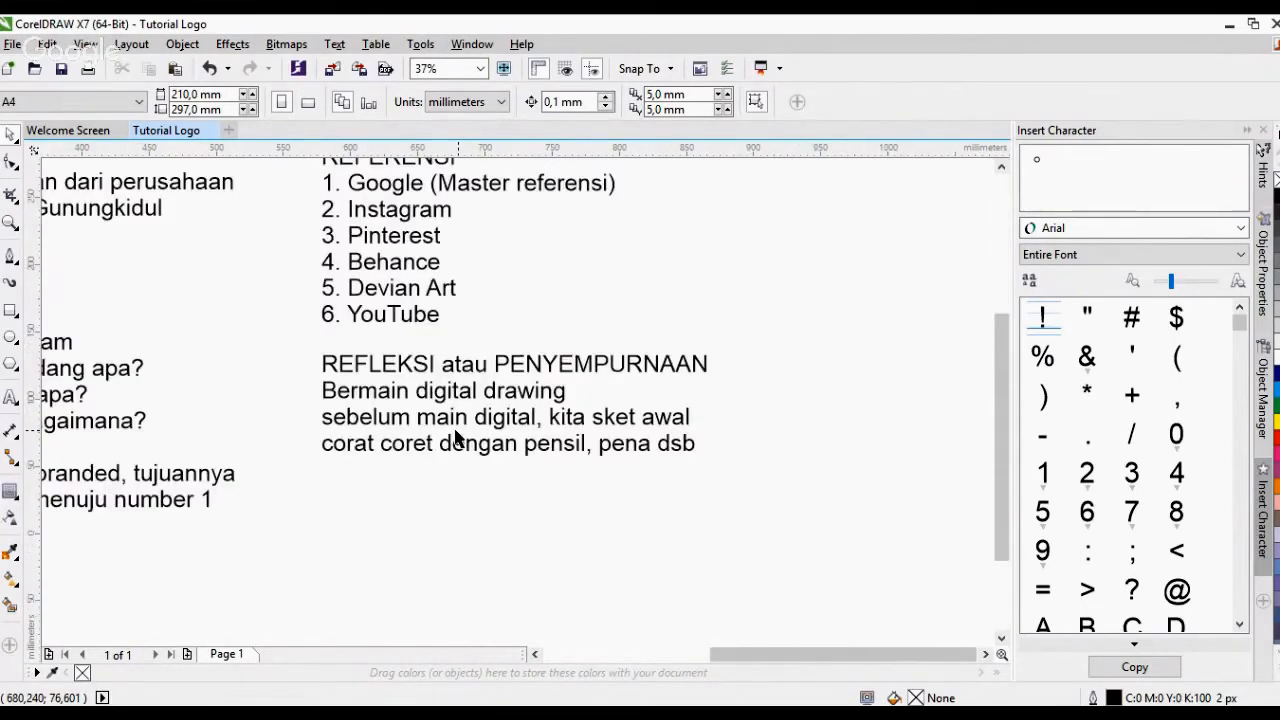
scroll(455, 437, "up", 1)
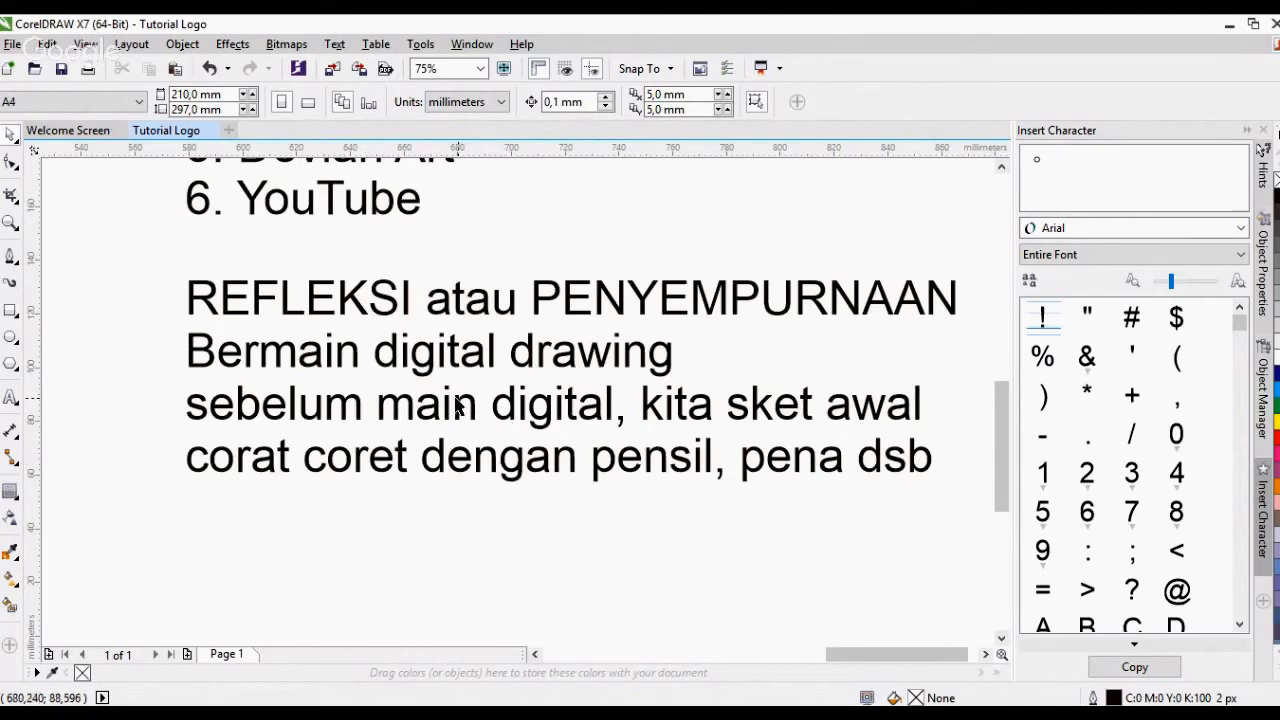
scroll(456, 403, "down", 2)
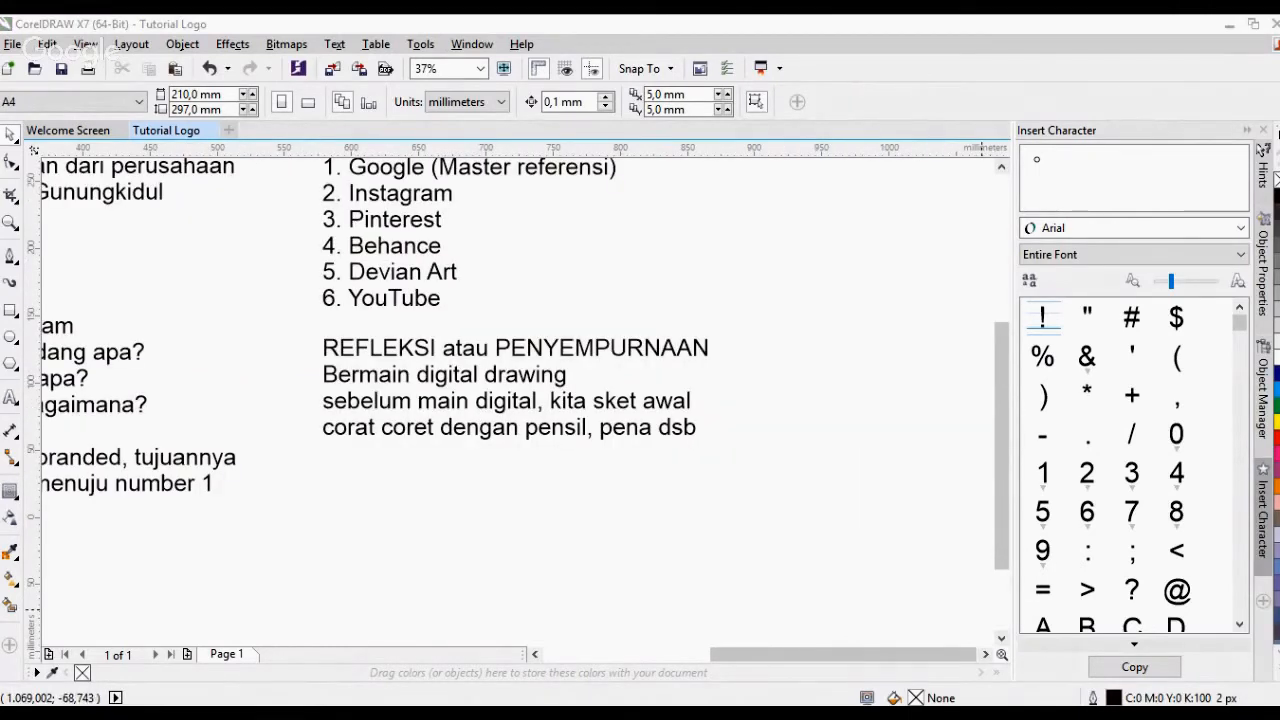
left_click(1140, 714)
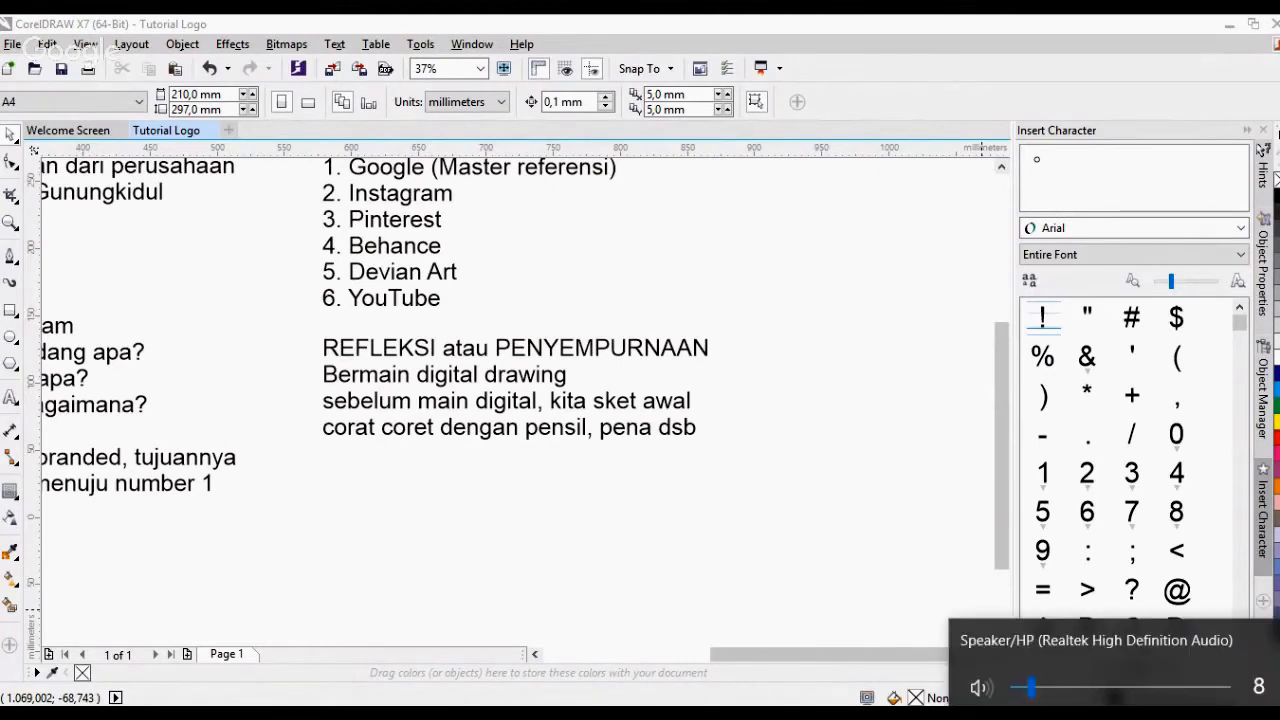
left_click(1140, 714)
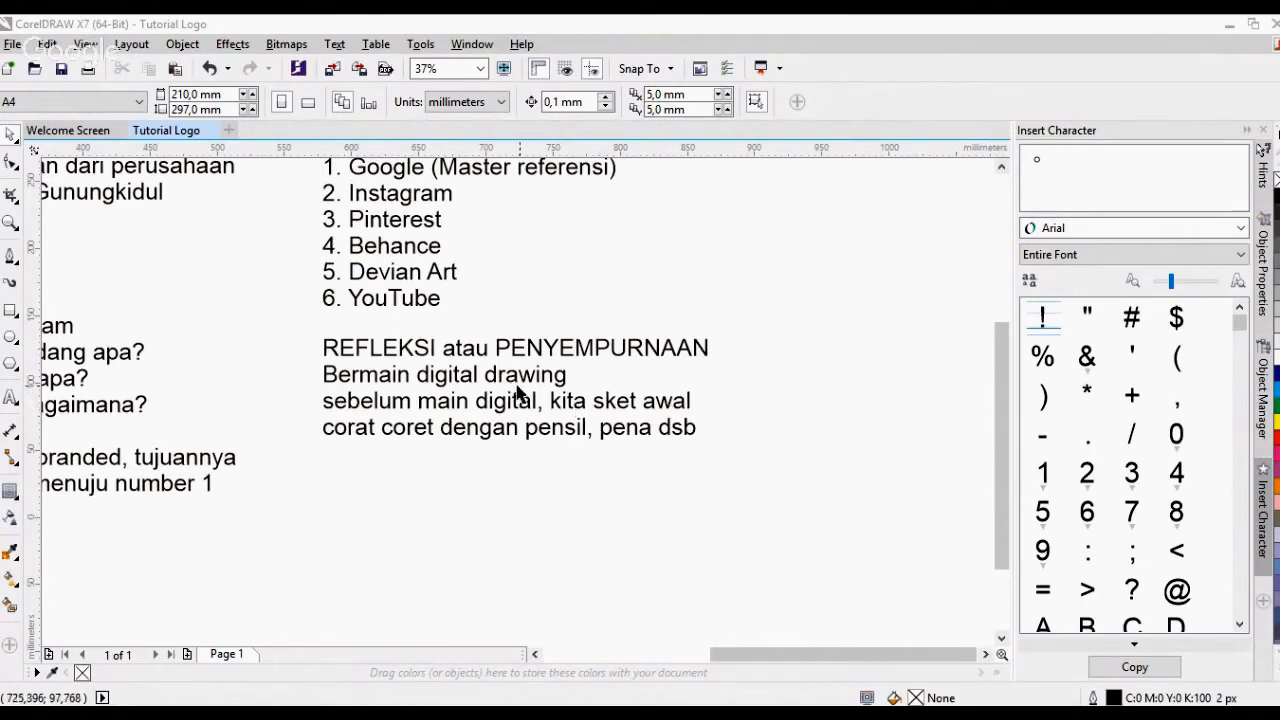
Add a new line reading "Digital drawing :" at the end of the REFLEKSI text
double_click(698, 429)
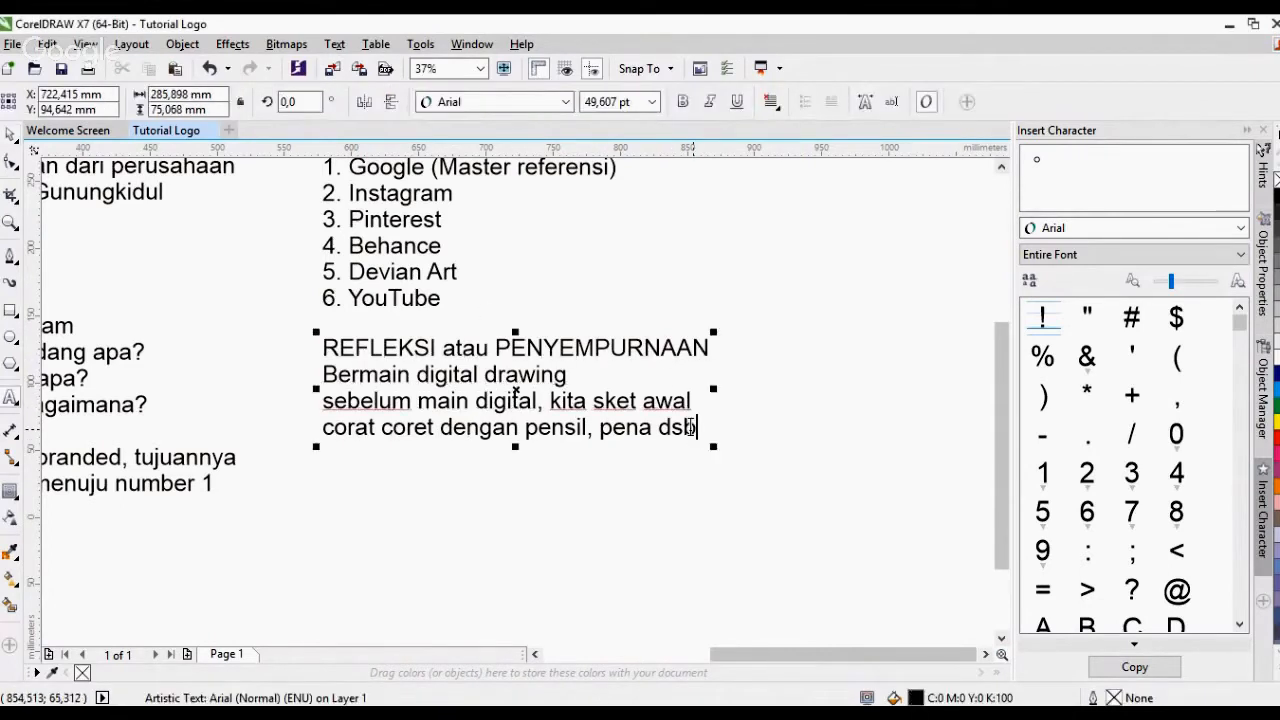
key("Return")
type("Digital")
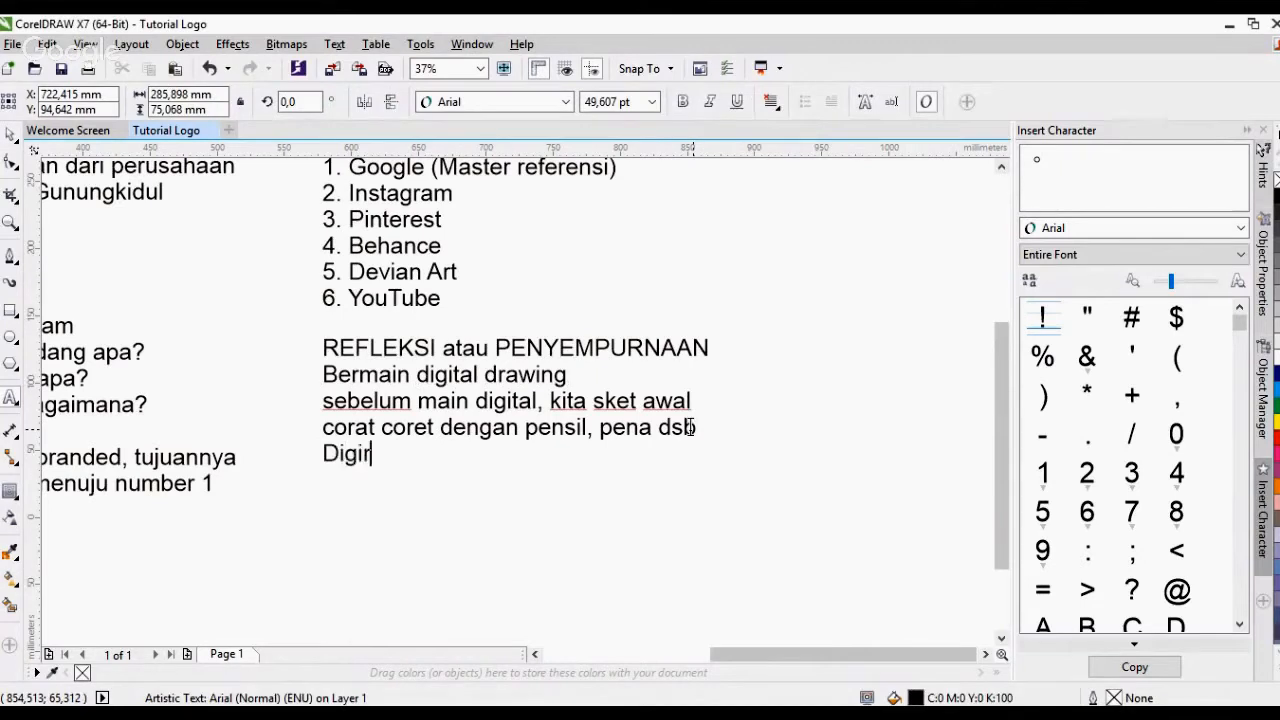
type(" drawing : ")
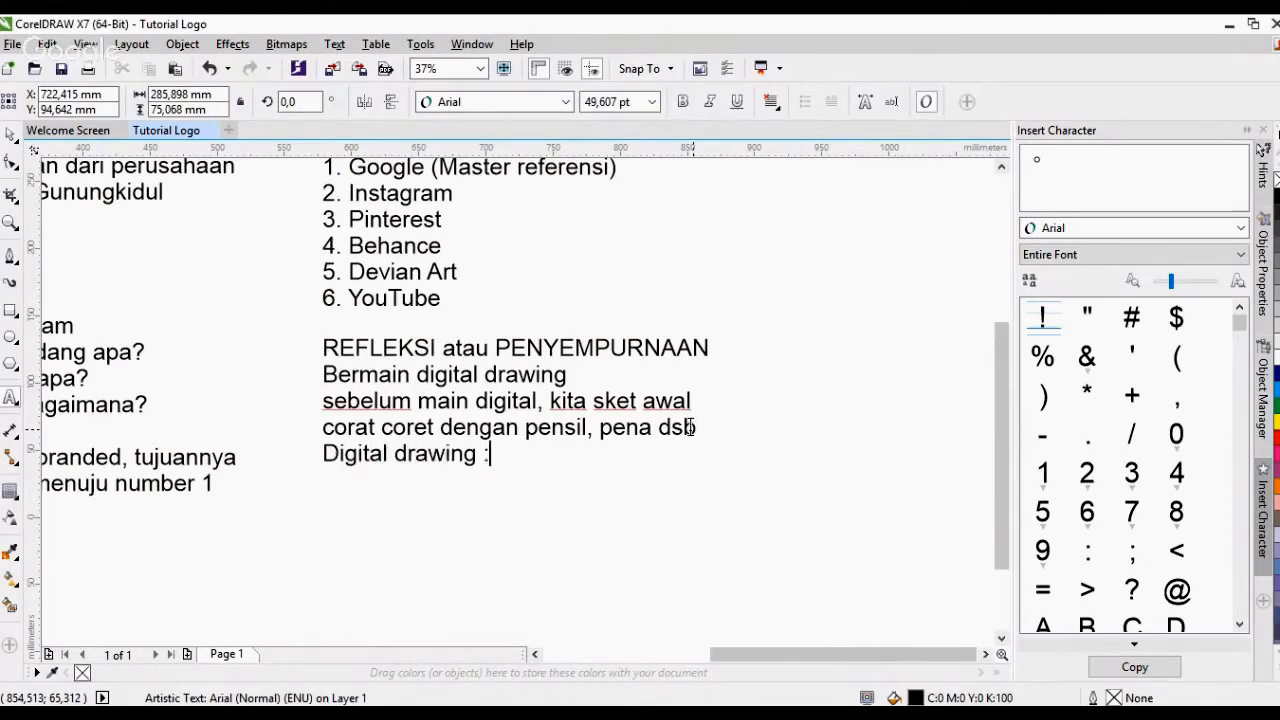
type("bisa mengguna")
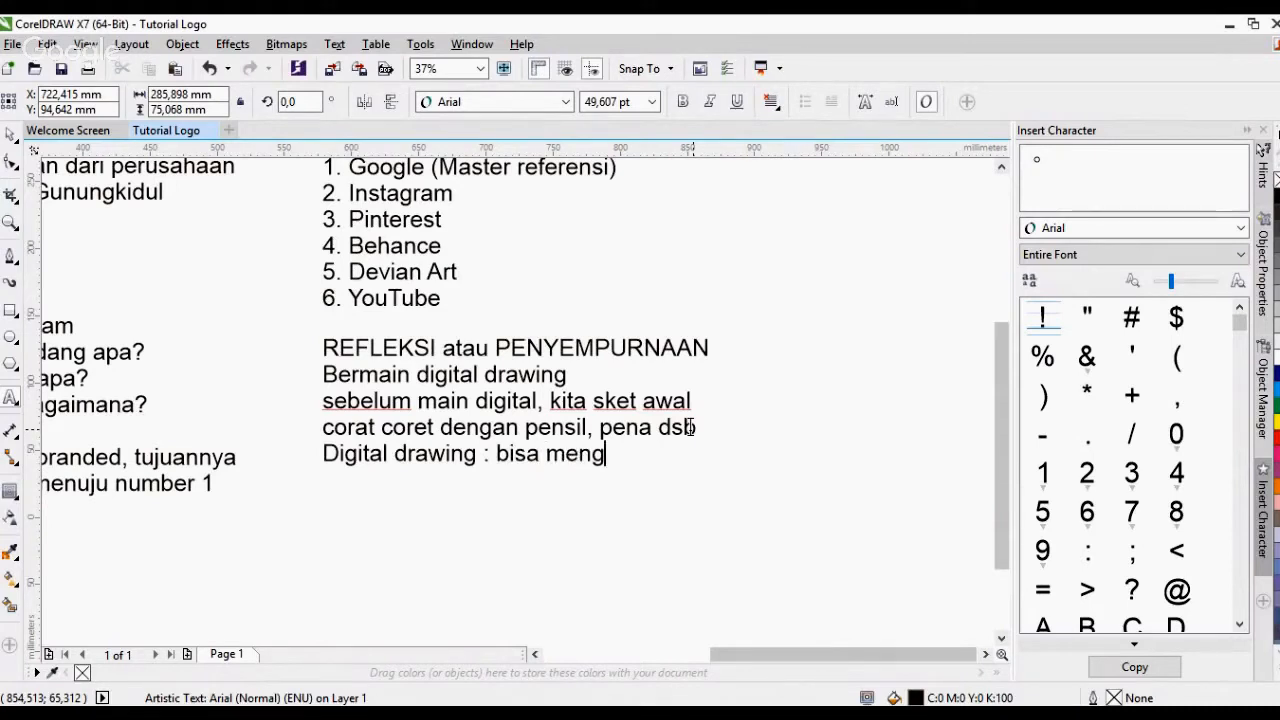
key("BackSpace")
key("BackSpace")
key("BackSpace")
key("BackSpace")
key("BackSpace")
key("BackSpace")
key("BackSpace")
key("BackSpace")
key("BackSpace")
key("BackSpace")
key("BackSpace")
key("BackSpace")
key("BackSpace")
List the programs "Ai, PS, Corel," after "Digital drawing :"
type("Al")
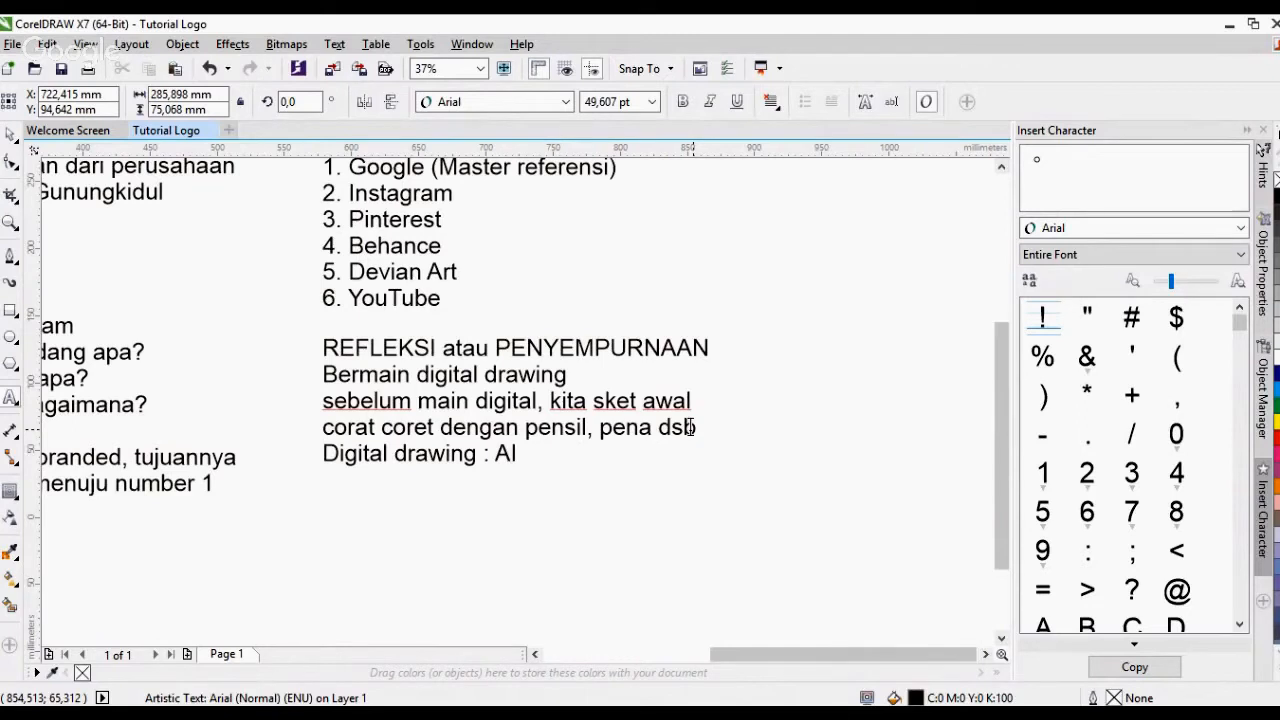
key("BackSpace")
type("i, PS, Corel, INs")
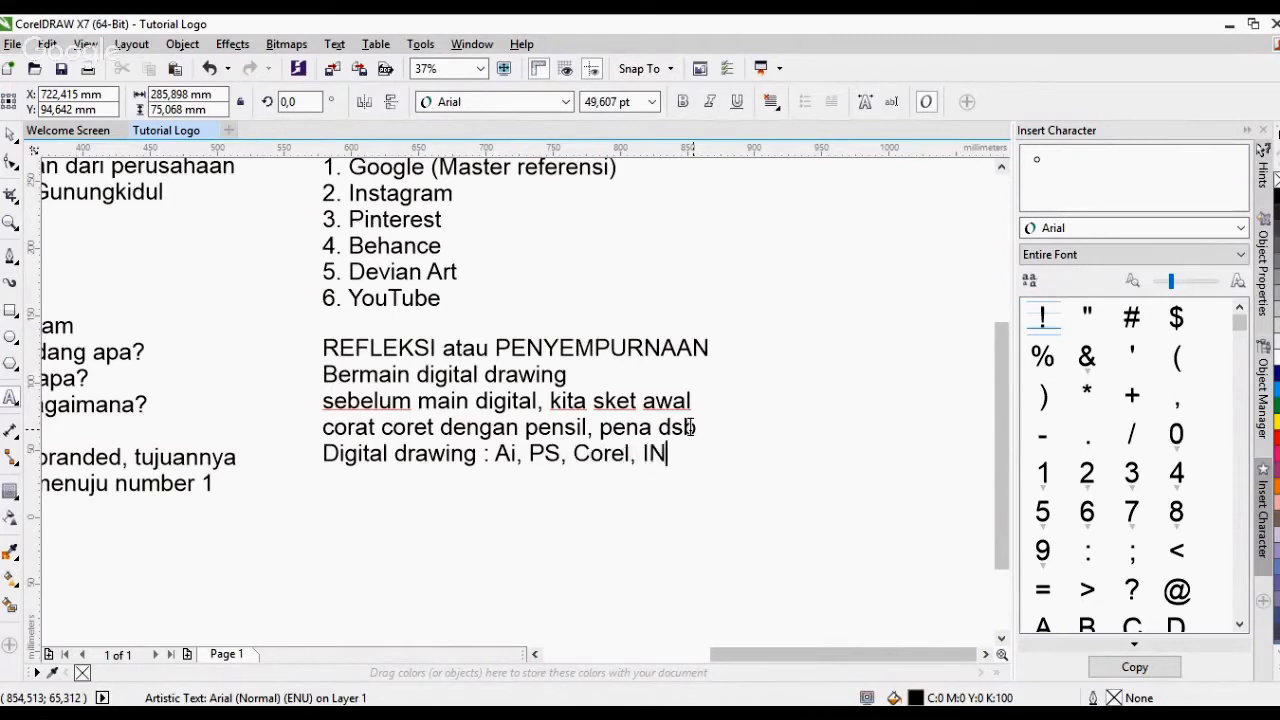
key("BackSpace")
key("BackSpace")
type("nkspace")
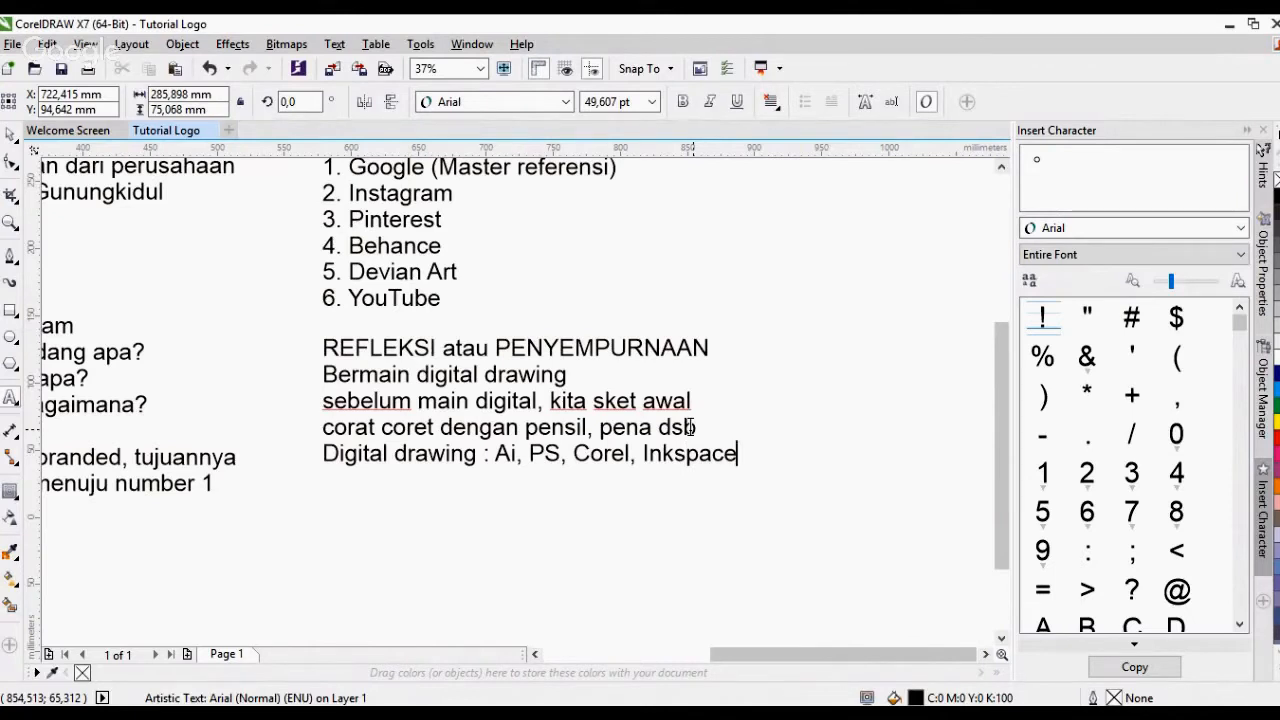
key("BackSpace")
key("BackSpace")
key("BackSpace")
key("BackSpace")
key("BackSpace")
key("BackSpace")
key("BackSpace")
key("BackSpace")
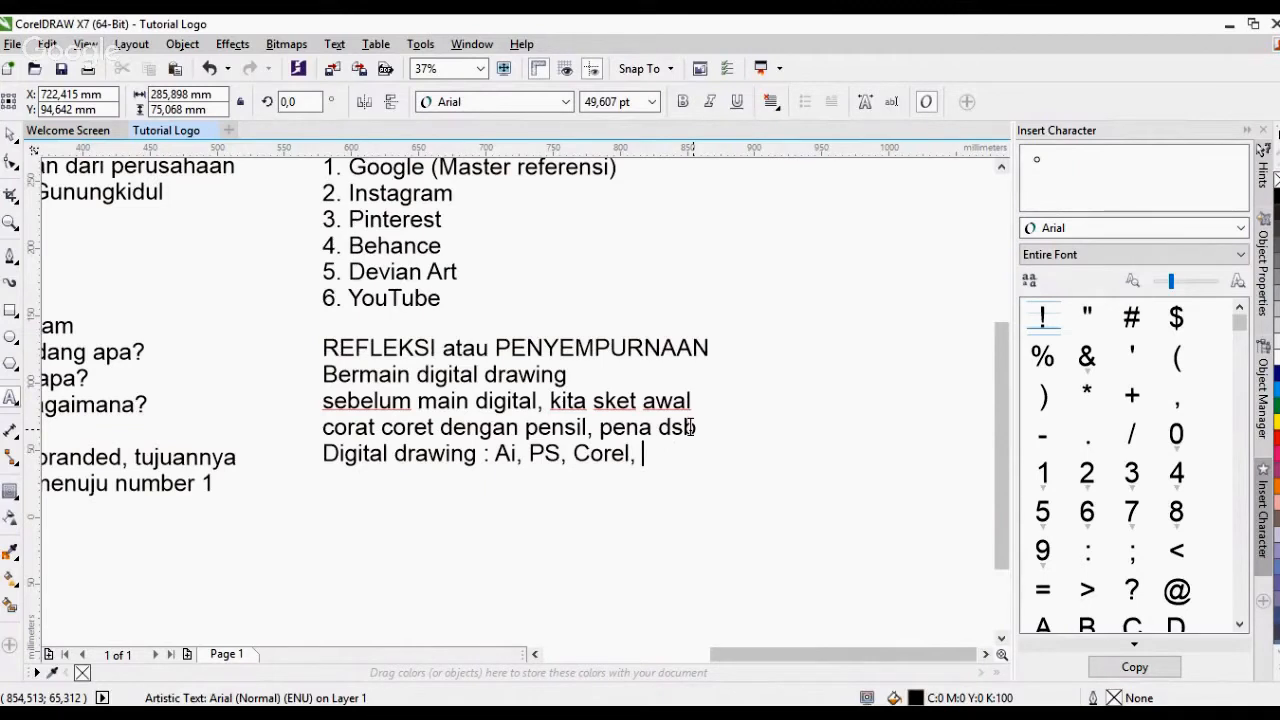
type("GIMP")
key("BackSpace")
key("BackSpace")
key("BackSpace")
key("BackSpace")
type("SAI")
key("BackSpace")
key("BackSpace")
key("BackSpace")
key("Escape")
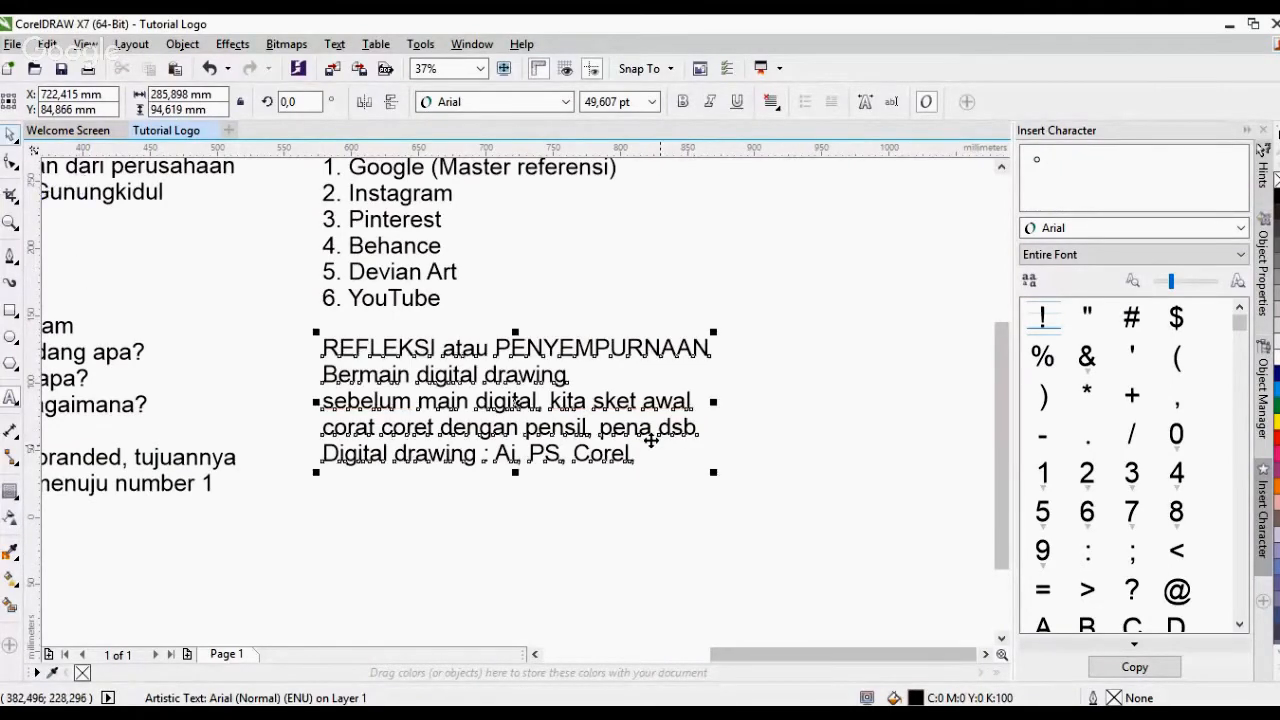
Place a duplicate of the REFLEKSI text block in a new column beside the REFERENSI list
scroll(683, 468, "down", 2)
scroll(530, 405, "up", 2)
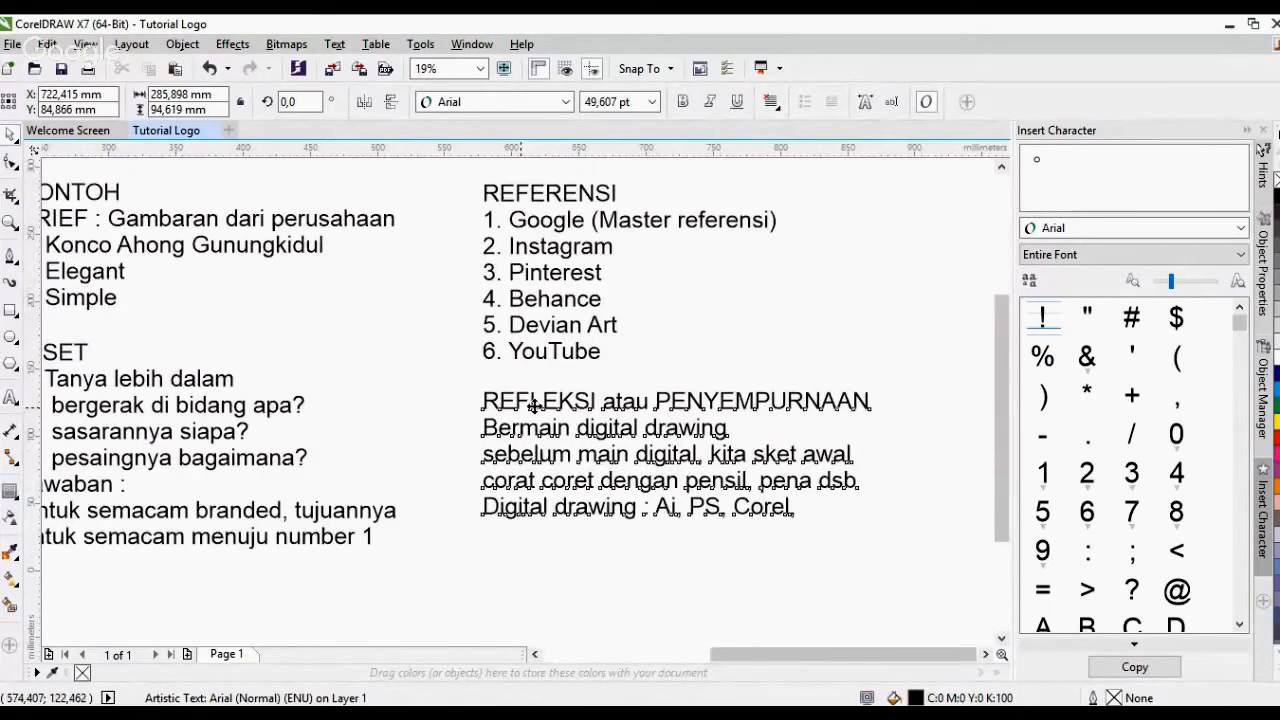
left_click_drag(535, 405, 785, 236)
Replace all text in the duplicated block with the heading "PRESENTASI LOGO ke CLIENT"
double_click(816, 252)
key("ctrl+a")
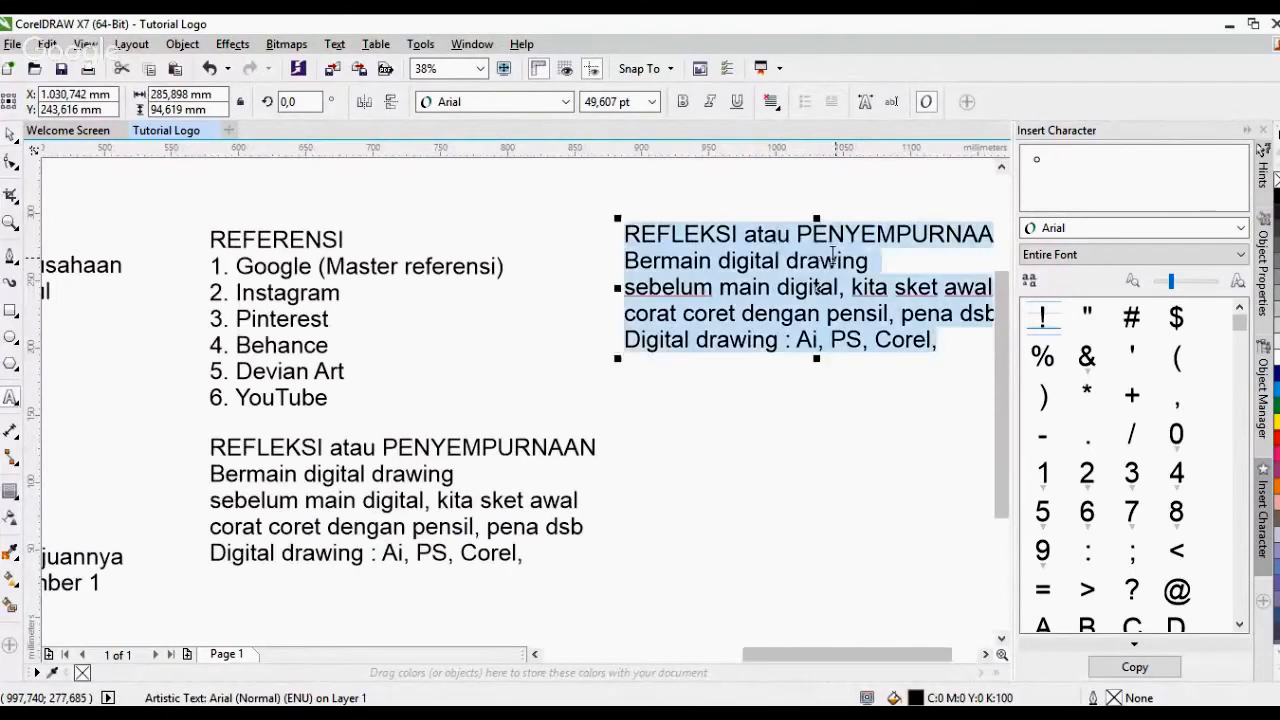
type("PRESEN")
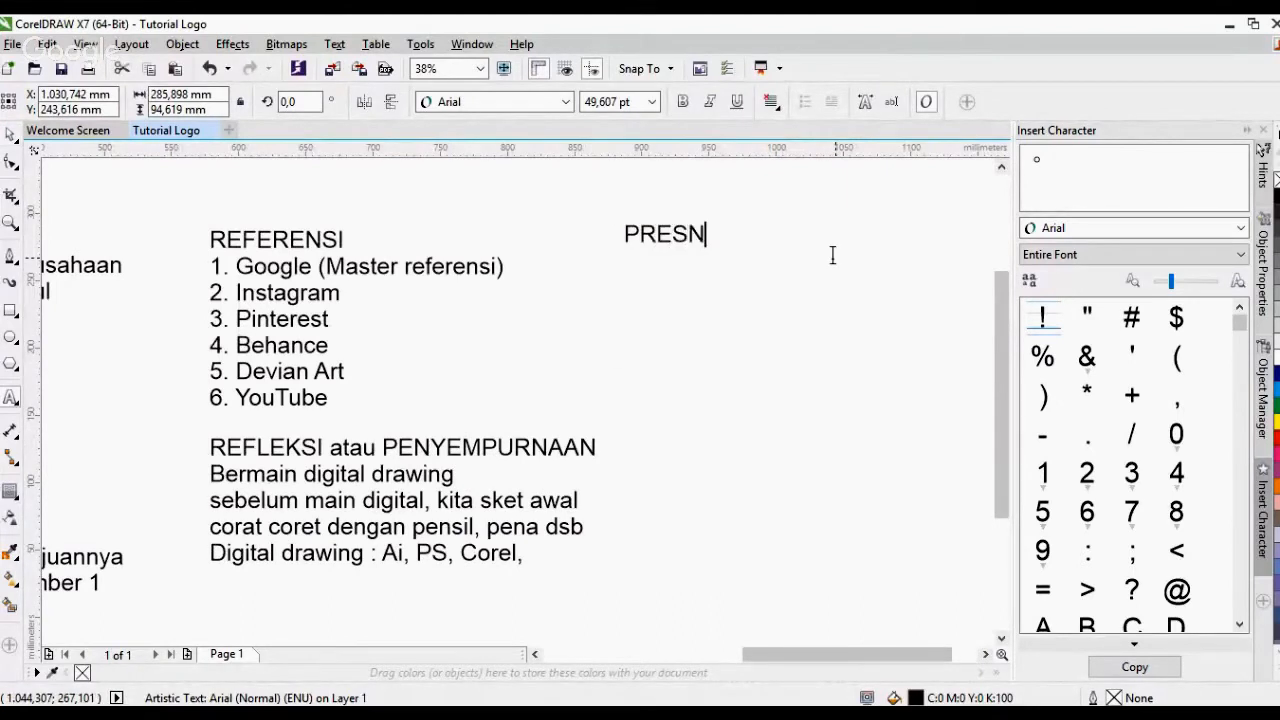
key("BackSpace")
type("ENTASI")
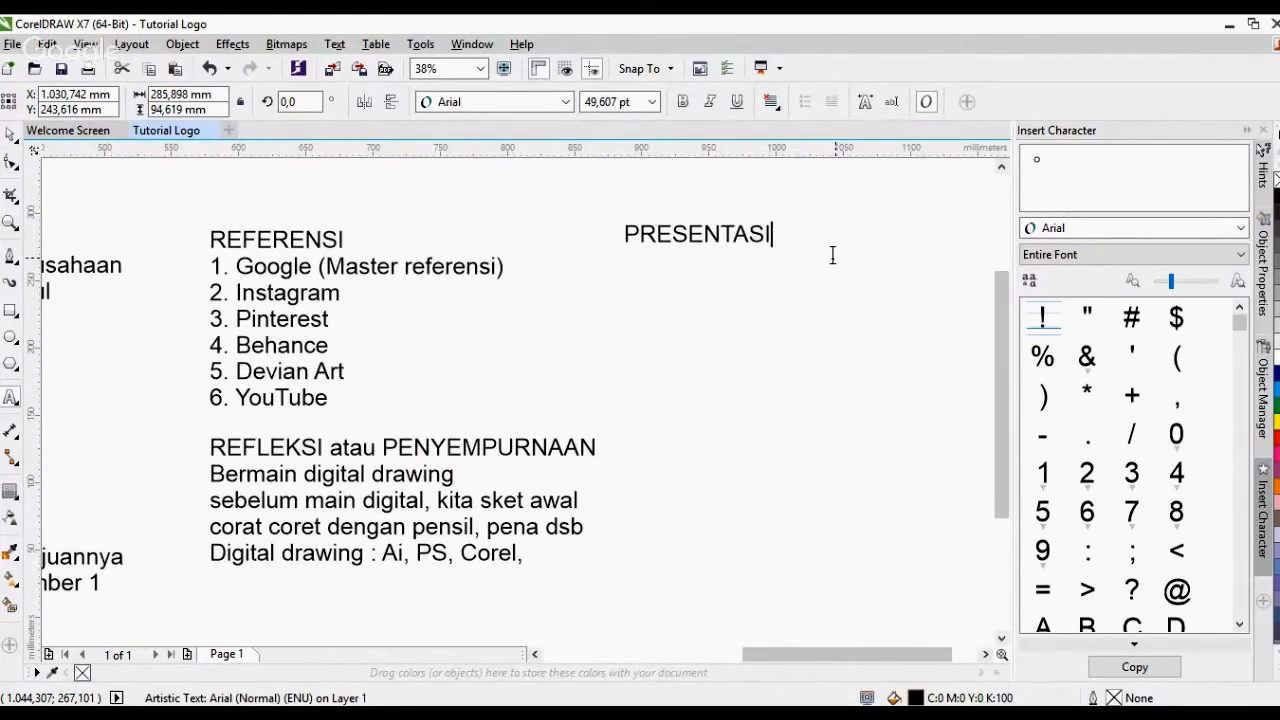
type(" LO")
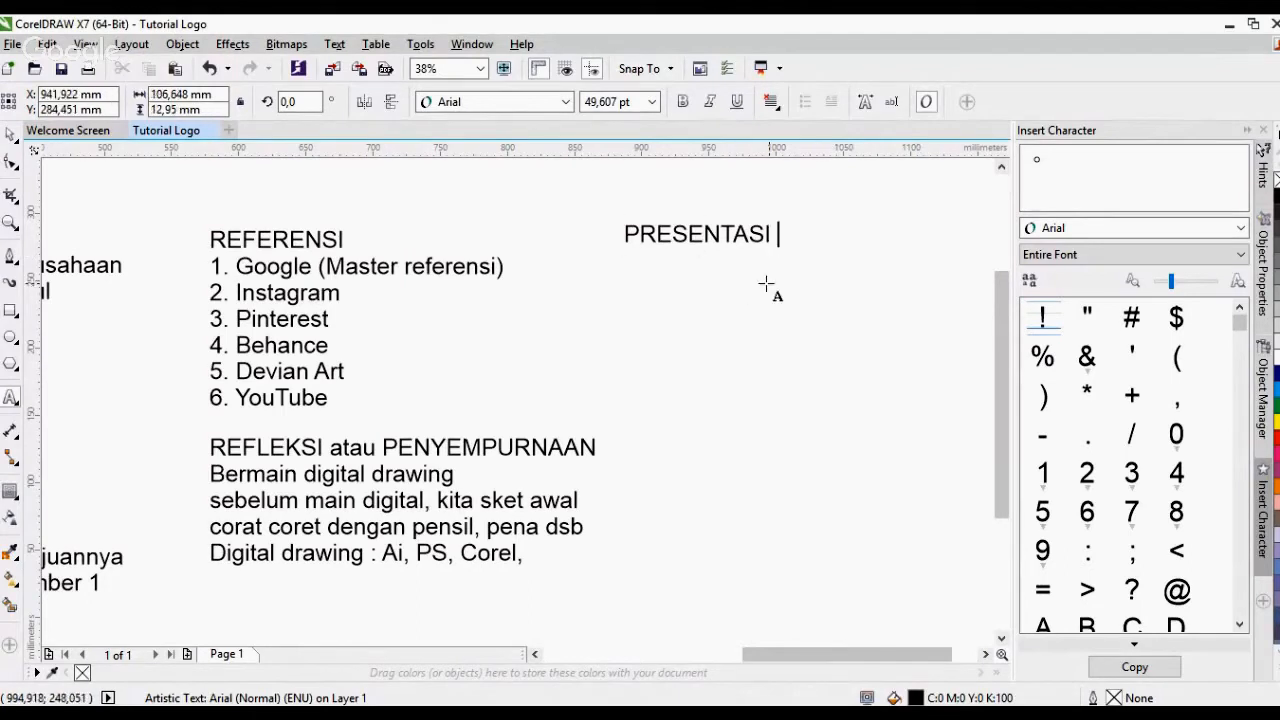
type("GO KE")
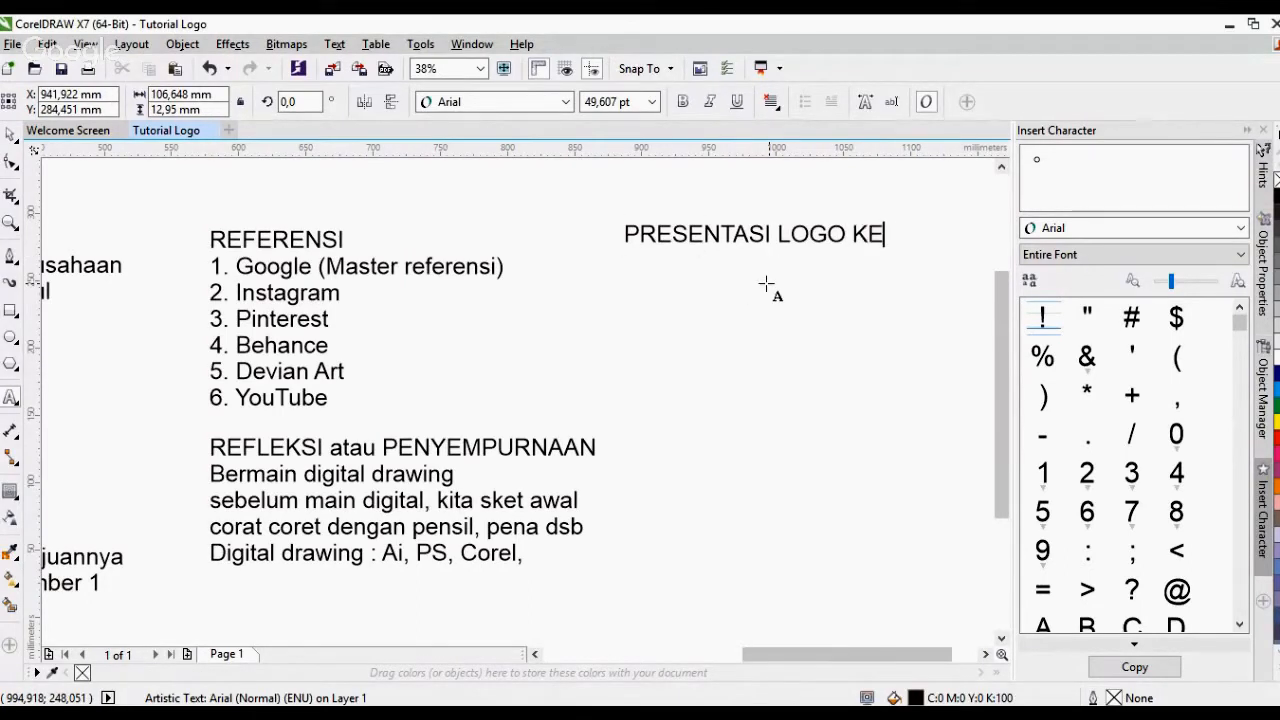
key("BackSpace")
key("BackSpace")
type("ke CLIENT")
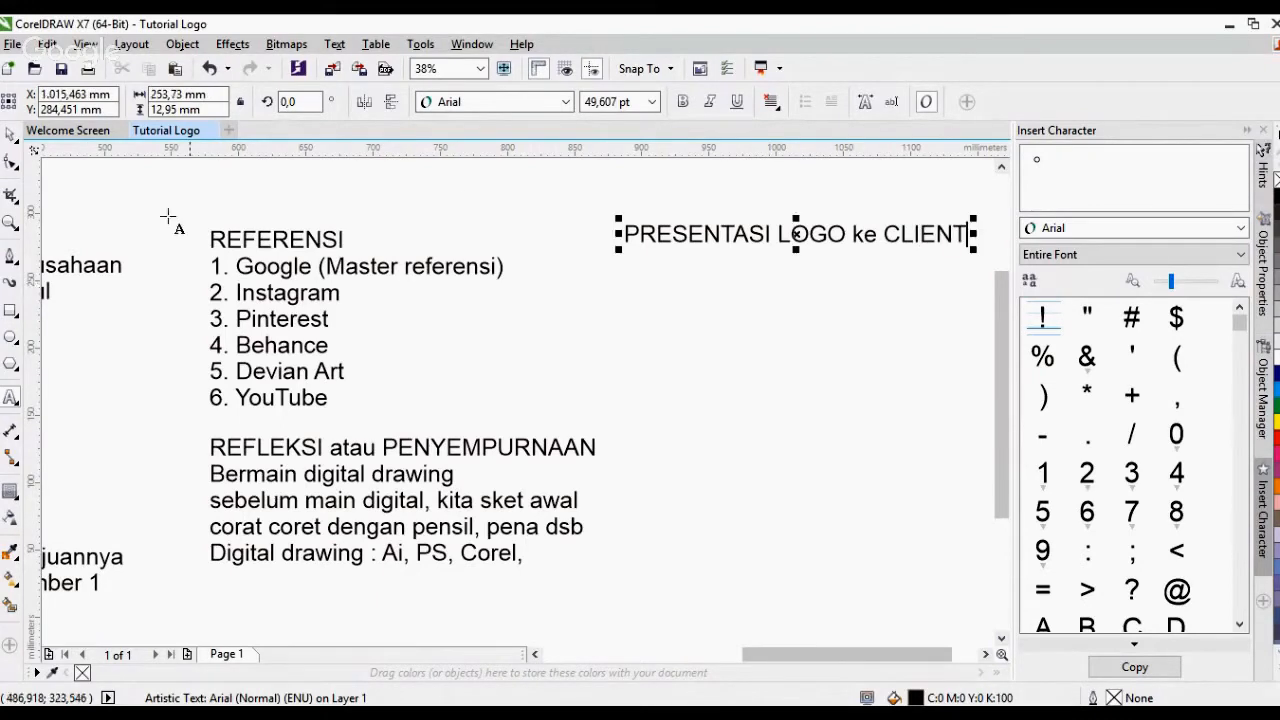
Add the line "Hal yang sangat penting" below the PRESENTASI LOGO ke CLIENT heading
key("Return")
type("Hal yang sangay")
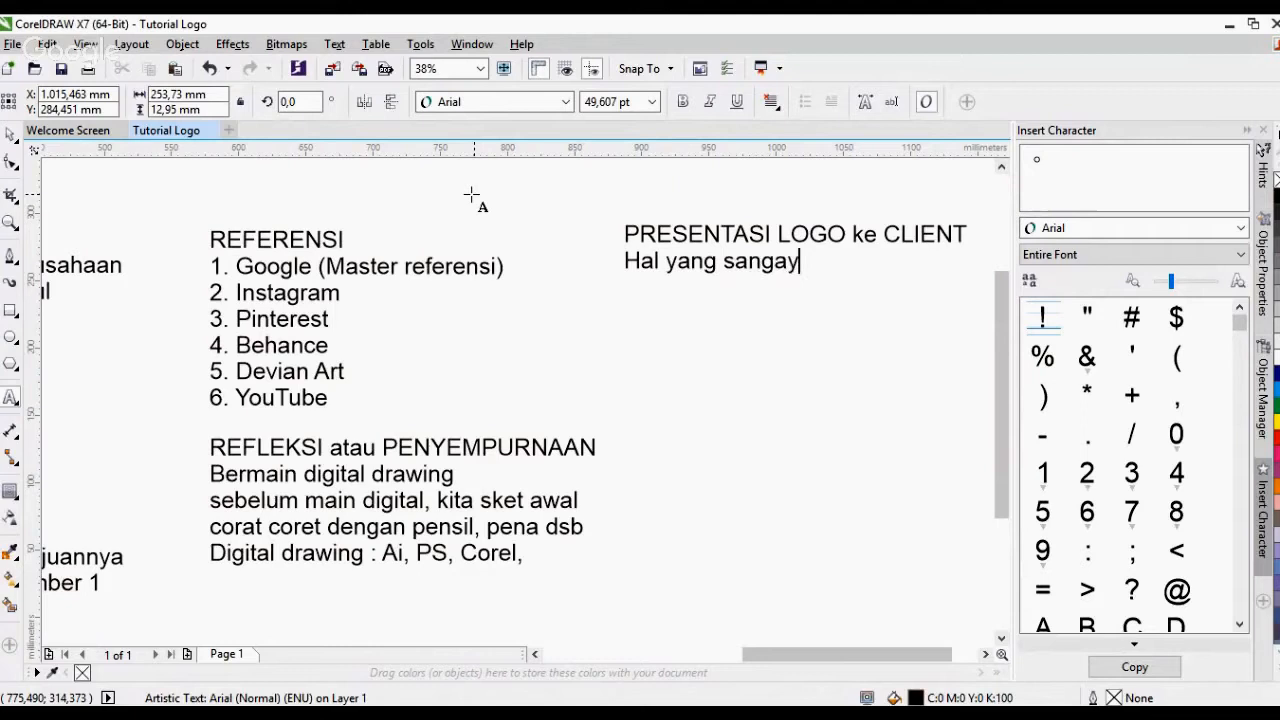
key("BackSpace")
type("t pent")
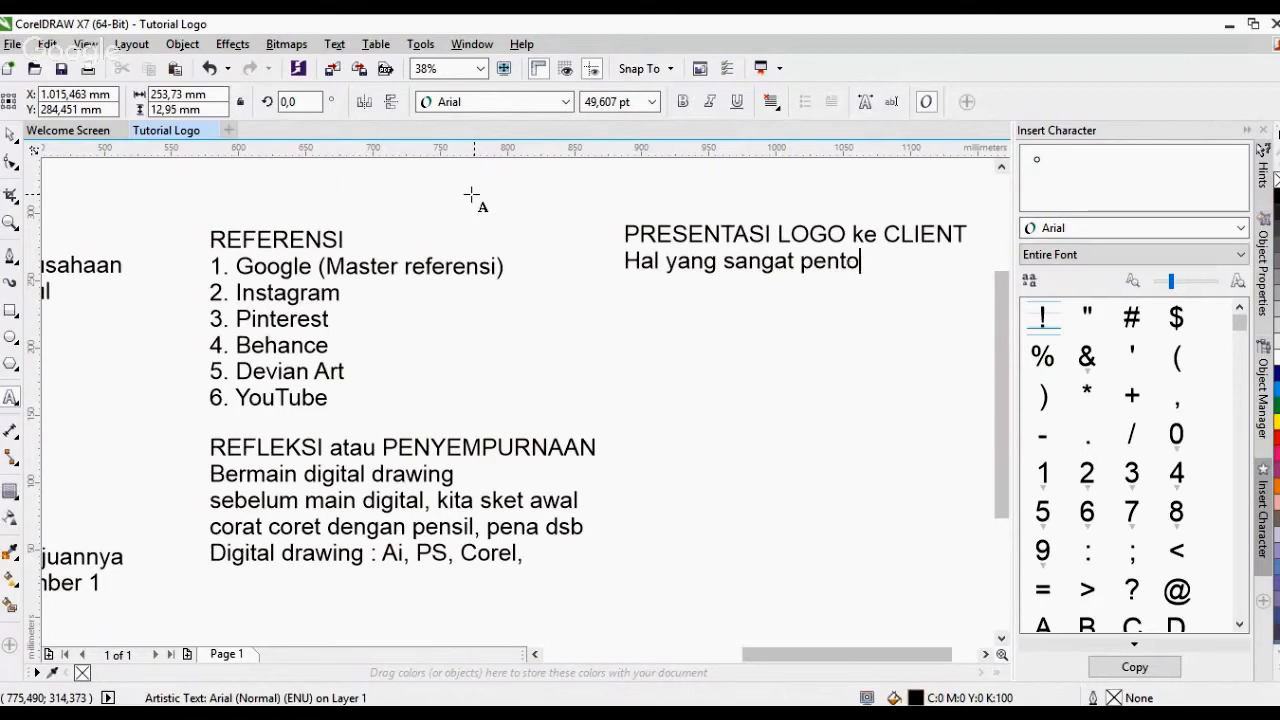
type("ing")
key("ctrl+space")
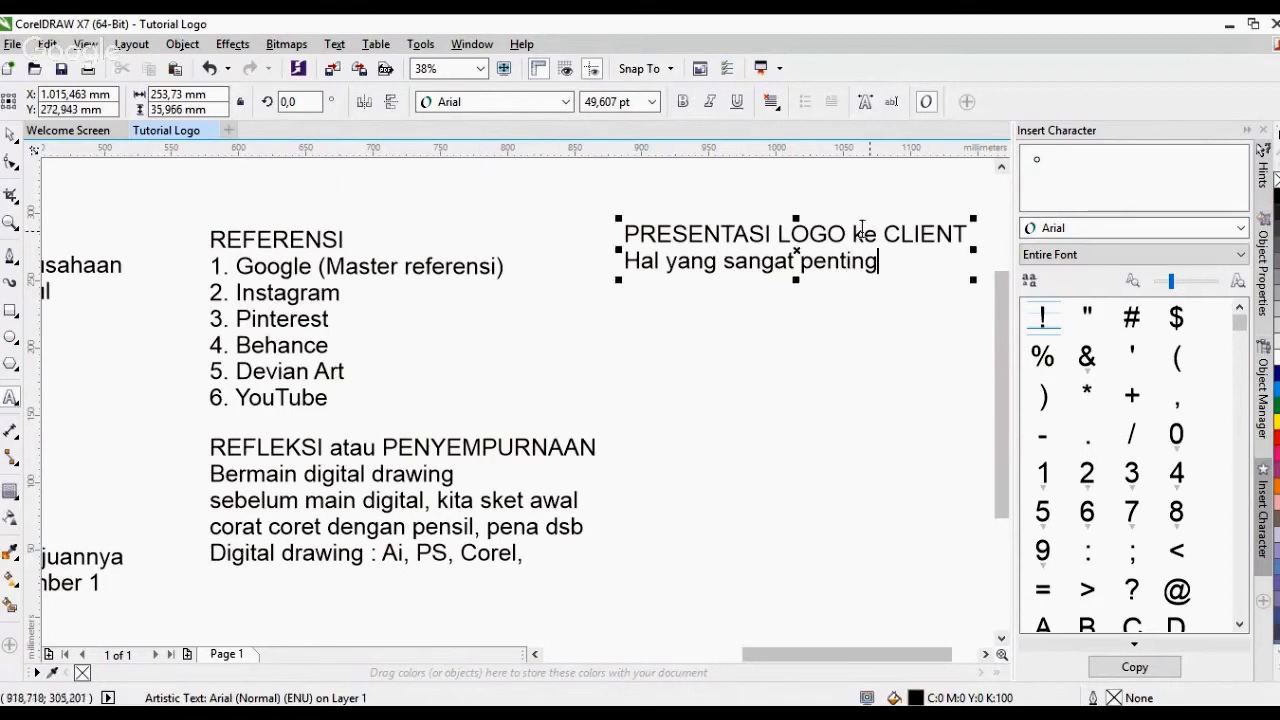
Align the top of the PRESENTASI LOGO ke CLIENT text block with the REFERENSI list
scroll(745, 212, "down", 2)
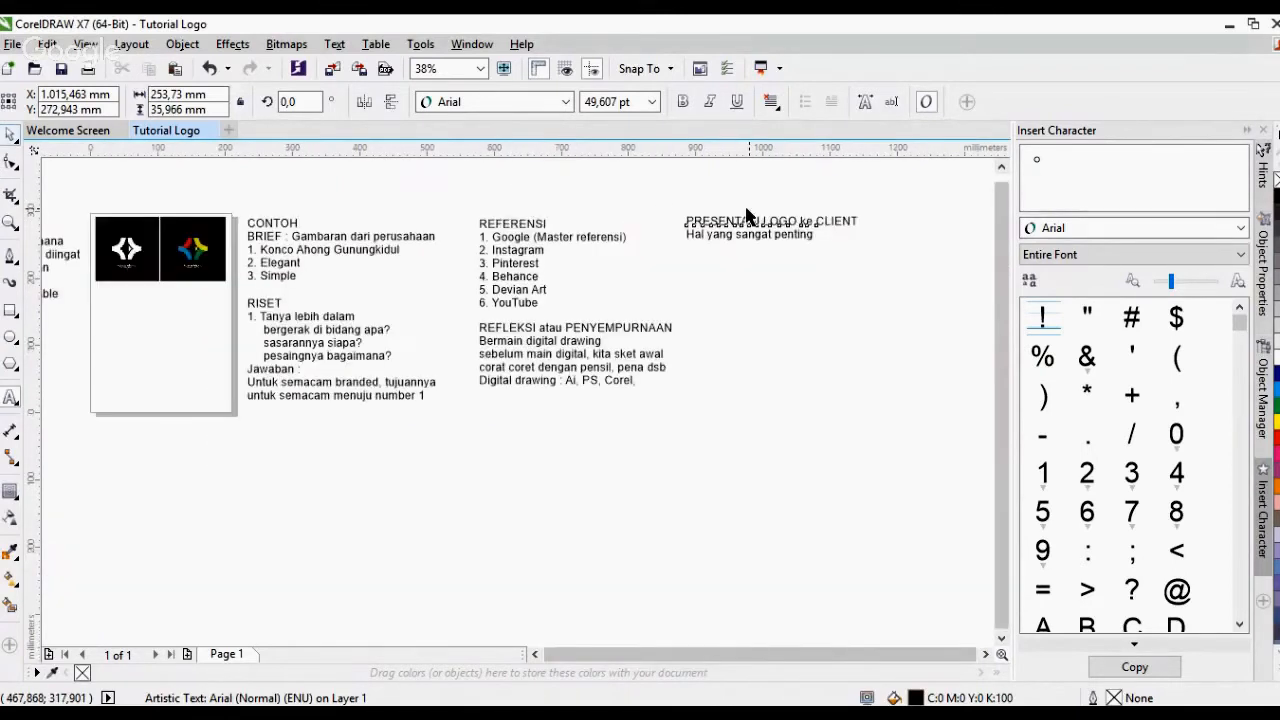
left_click_drag(917, 466, 238, 166)
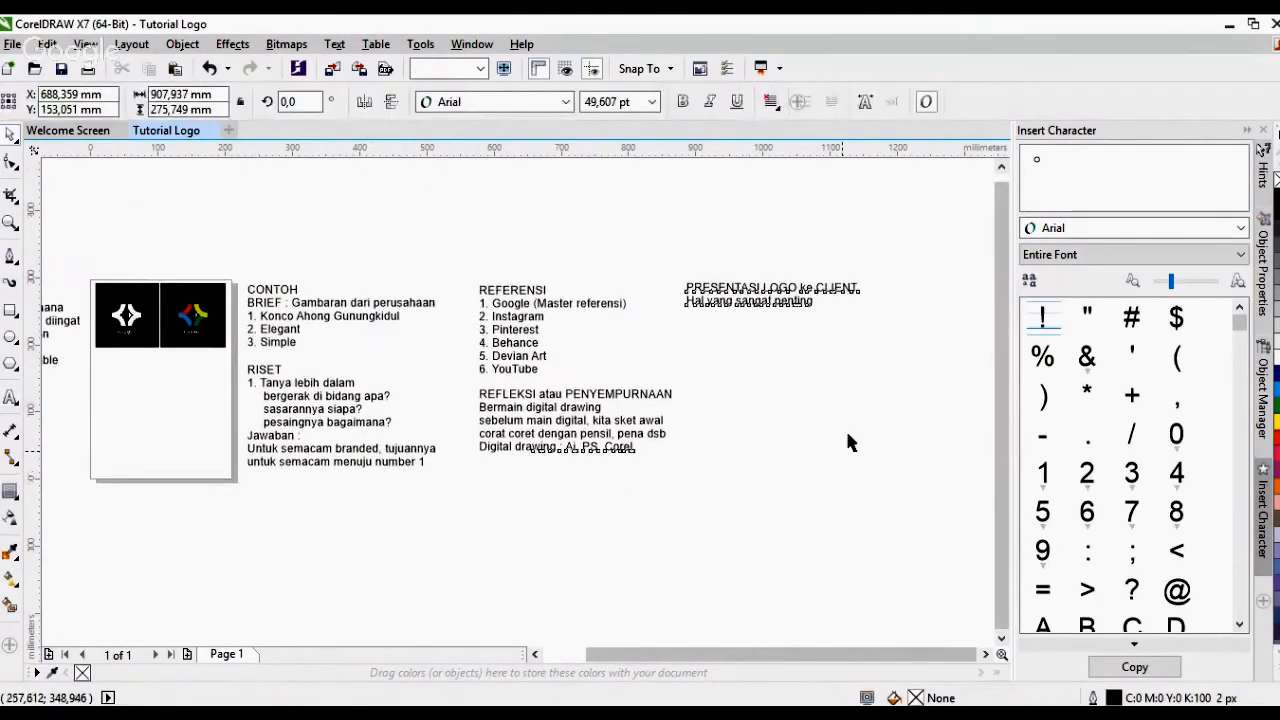
left_click(848, 443)
left_click(614, 366)
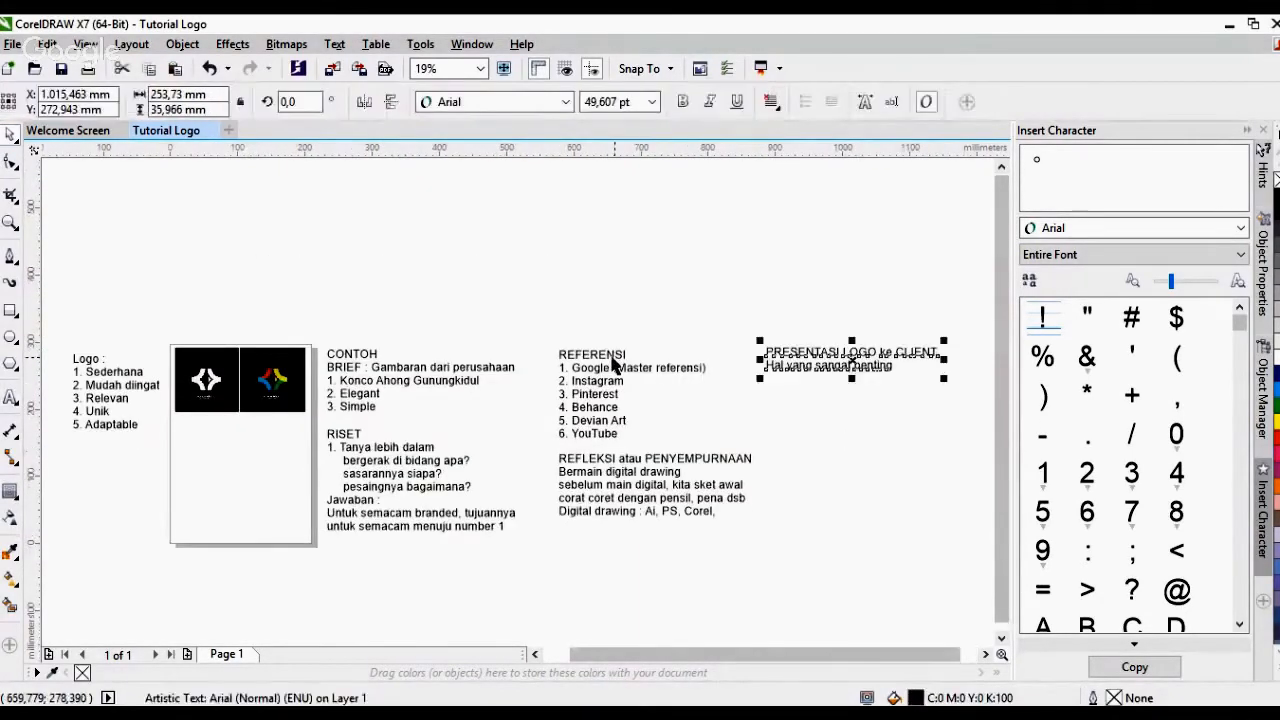
left_click(704, 298)
Align the top of the REFERENSI list with the CONTOH text block
scroll(662, 290, "down", 1)
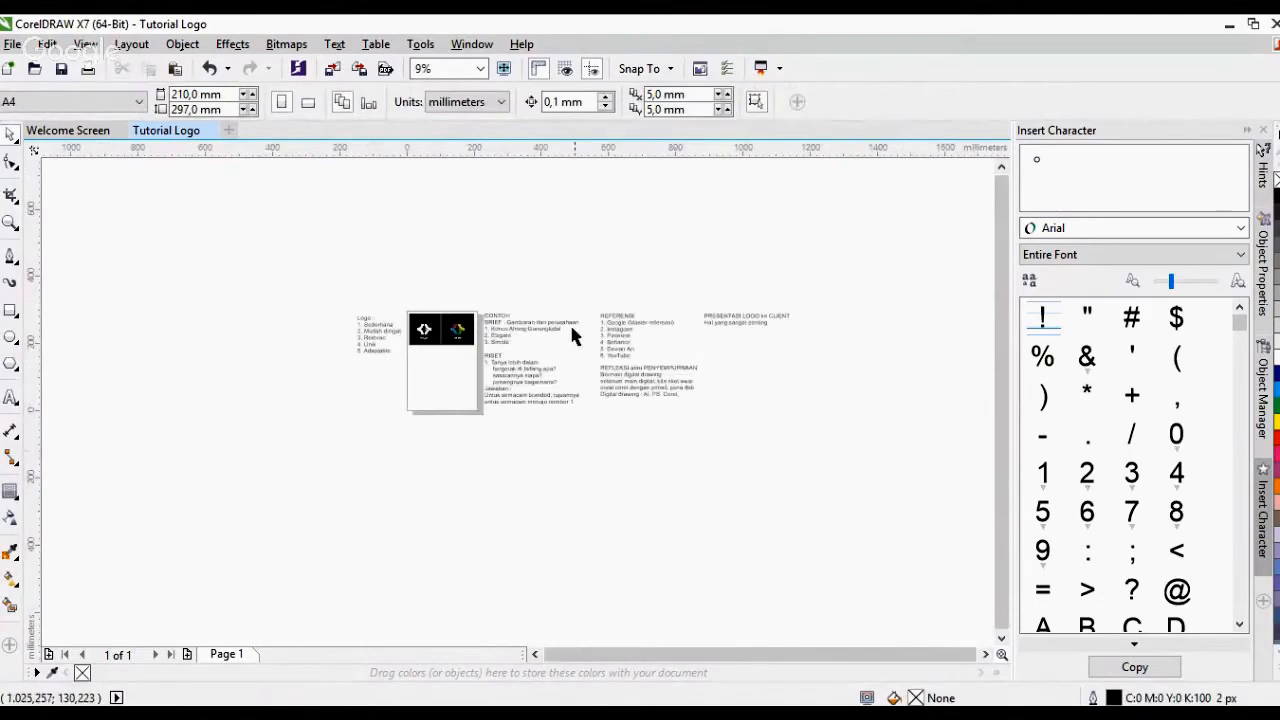
scroll(582, 324, "up", 1)
left_click(660, 325)
left_click(490, 333, "shift")
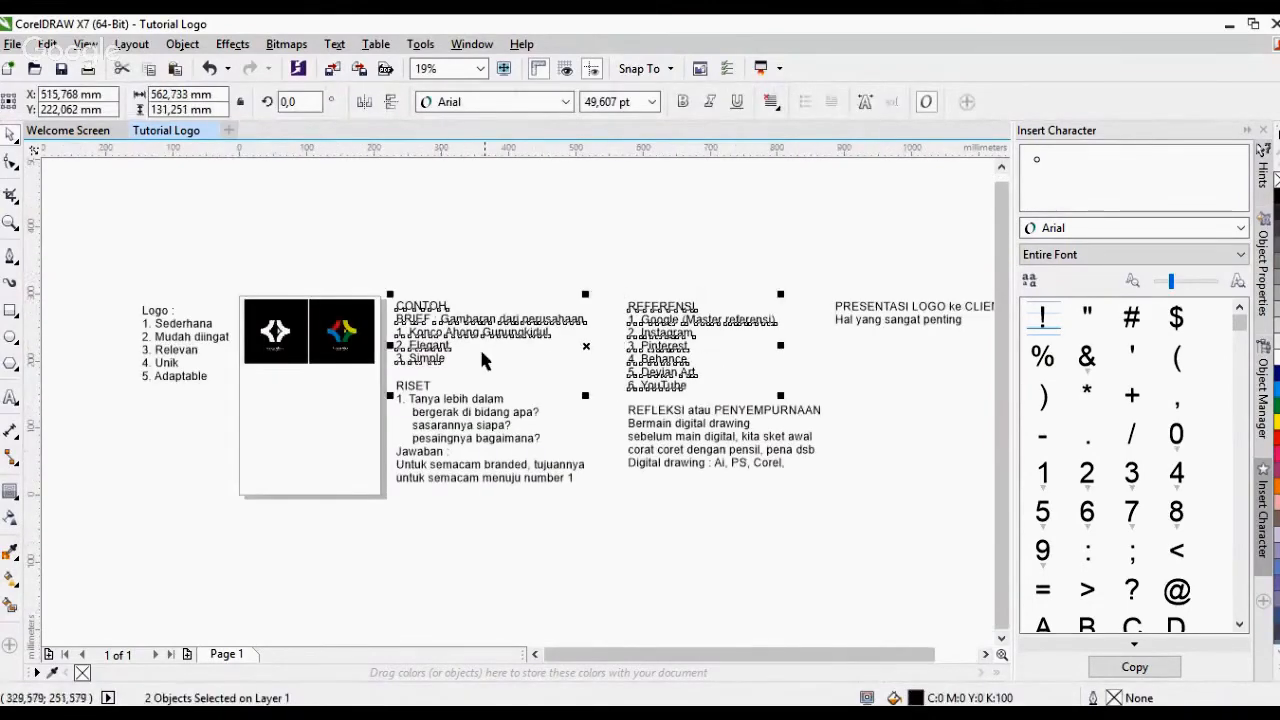
left_click(759, 312)
scroll(759, 312, "down", 1)
scroll(676, 264, "up", 1)
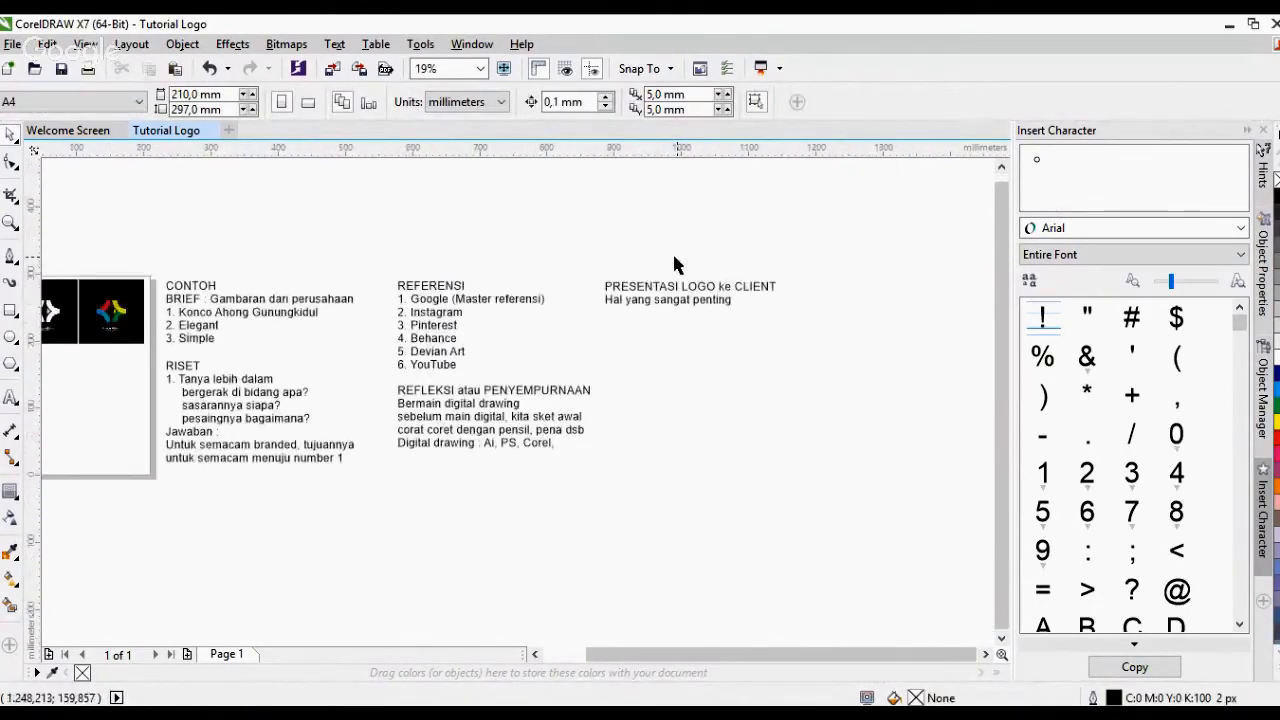
Review the PRESENTASI LOGO ke CLIENT note, the earlier note blocks and the two logo versions on the page
scroll(672, 251, "up", 1)
scroll(680, 275, "up", 1)
scroll(690, 370, "down", 1)
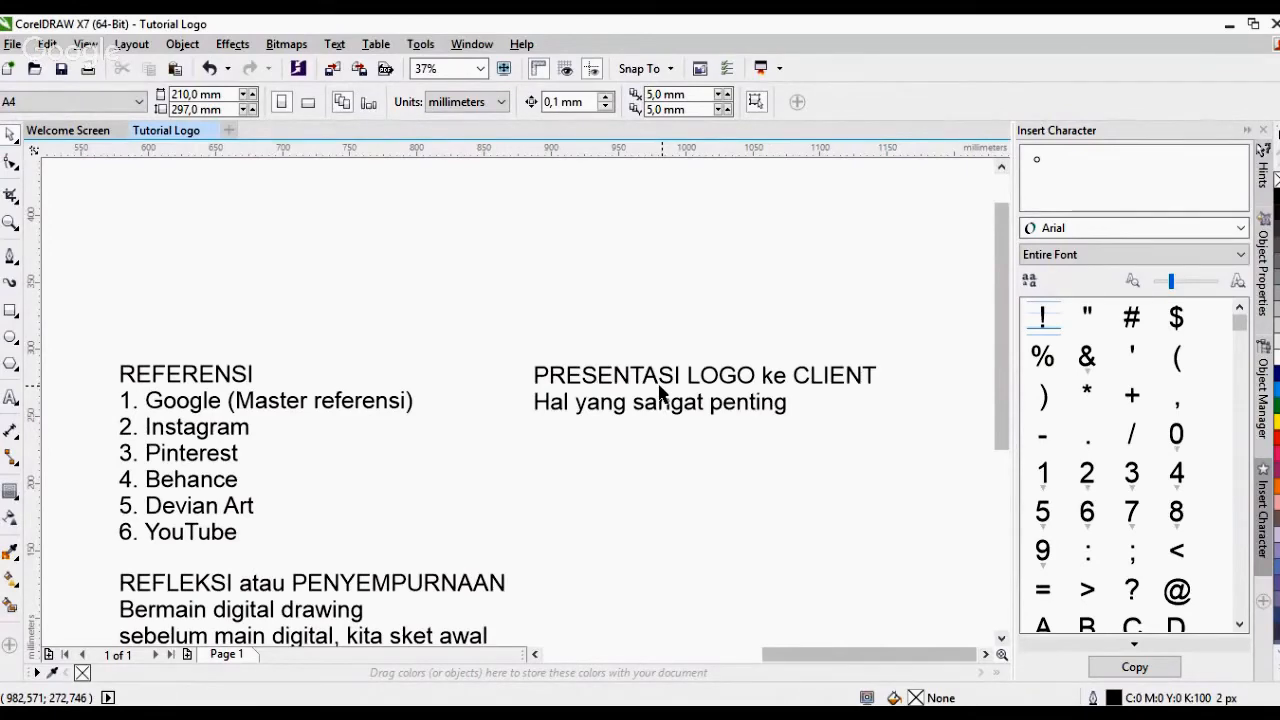
scroll(660, 392, "down", 1)
scroll(244, 424, "up", 1)
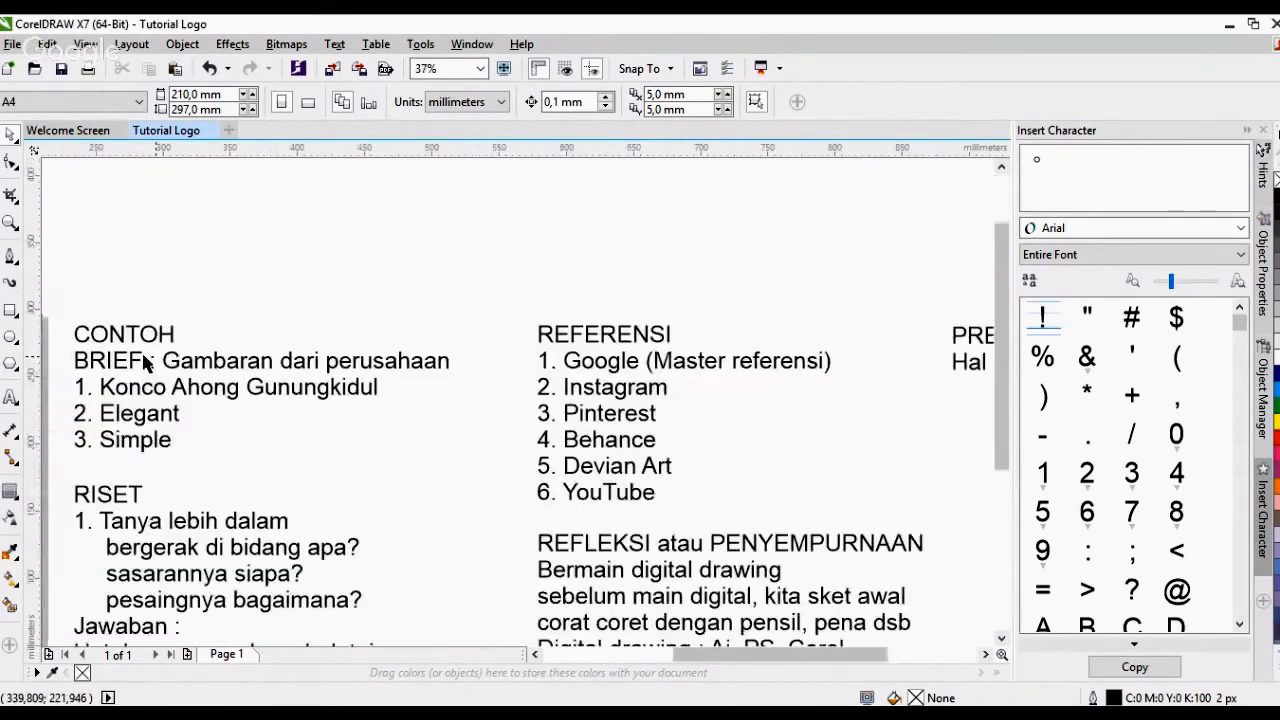
scroll(165, 356, "down", 1)
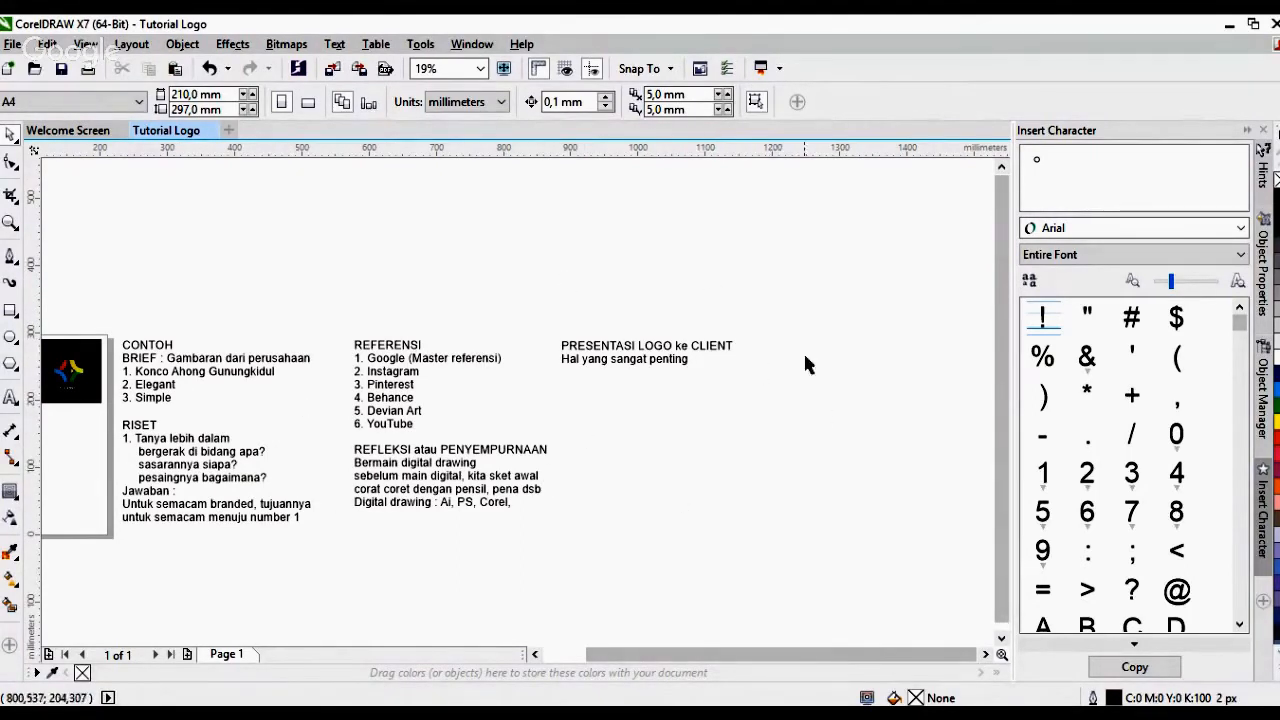
scroll(603, 352, "up", 2)
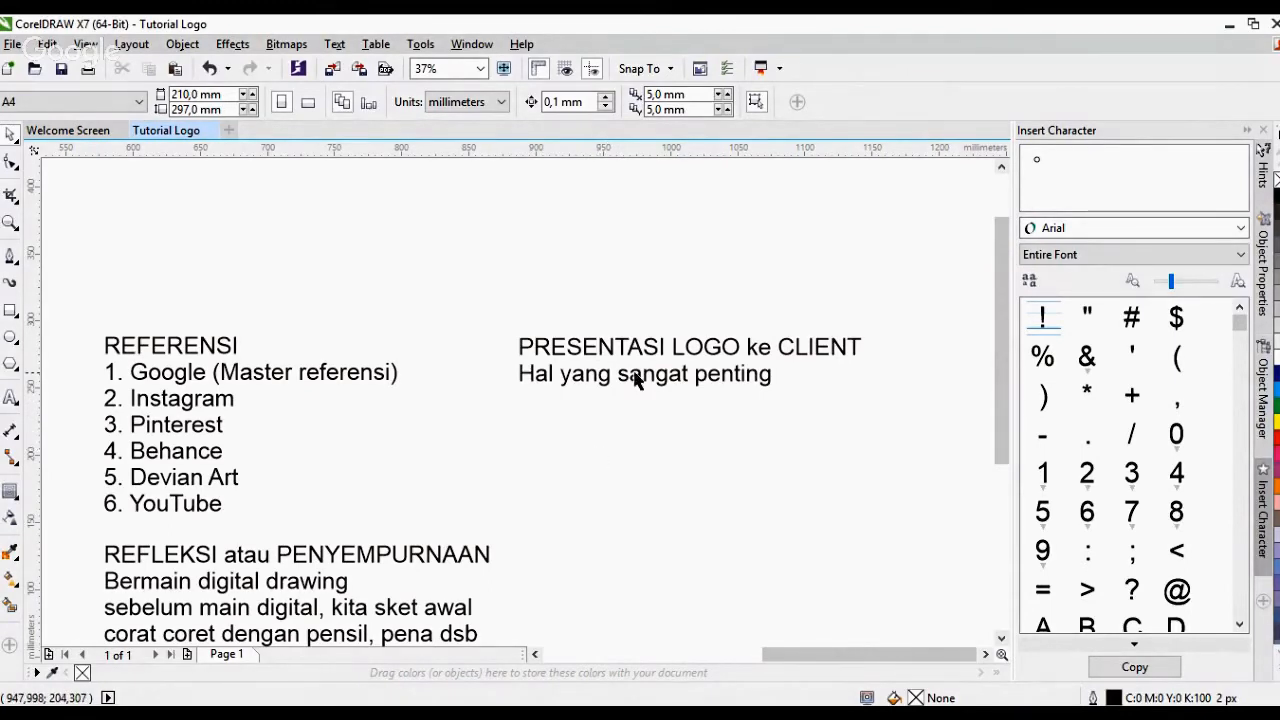
scroll(680, 363, "down", 3)
scroll(692, 355, "down", 1)
scroll(357, 369, "up", 1)
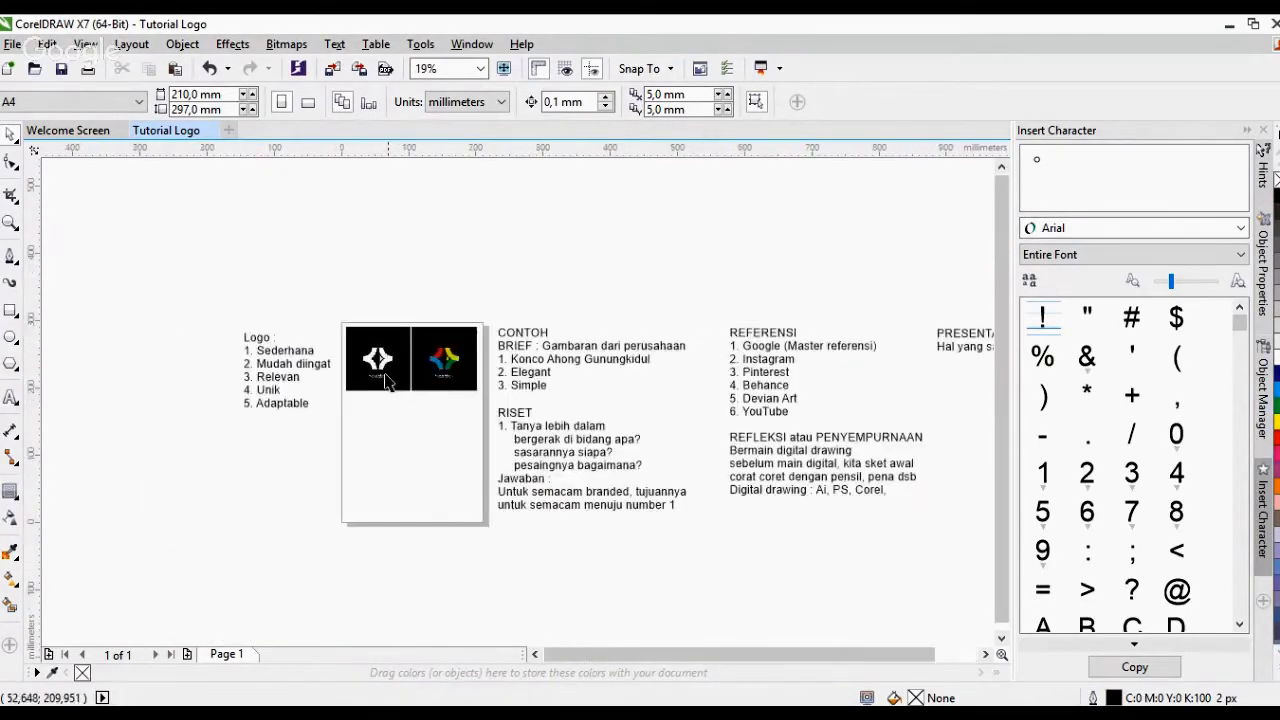
scroll(385, 383, "up", 3)
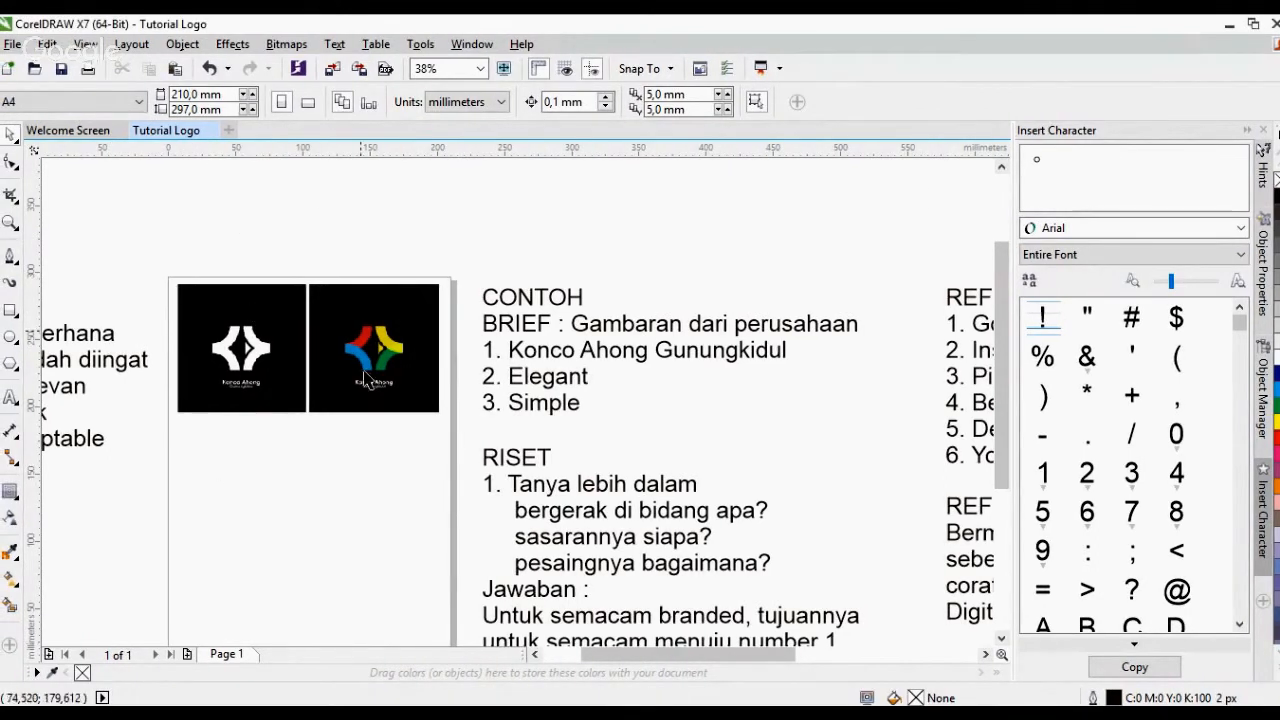
Open the recent document KANCA AHONG.cdr
left_click(86, 131)
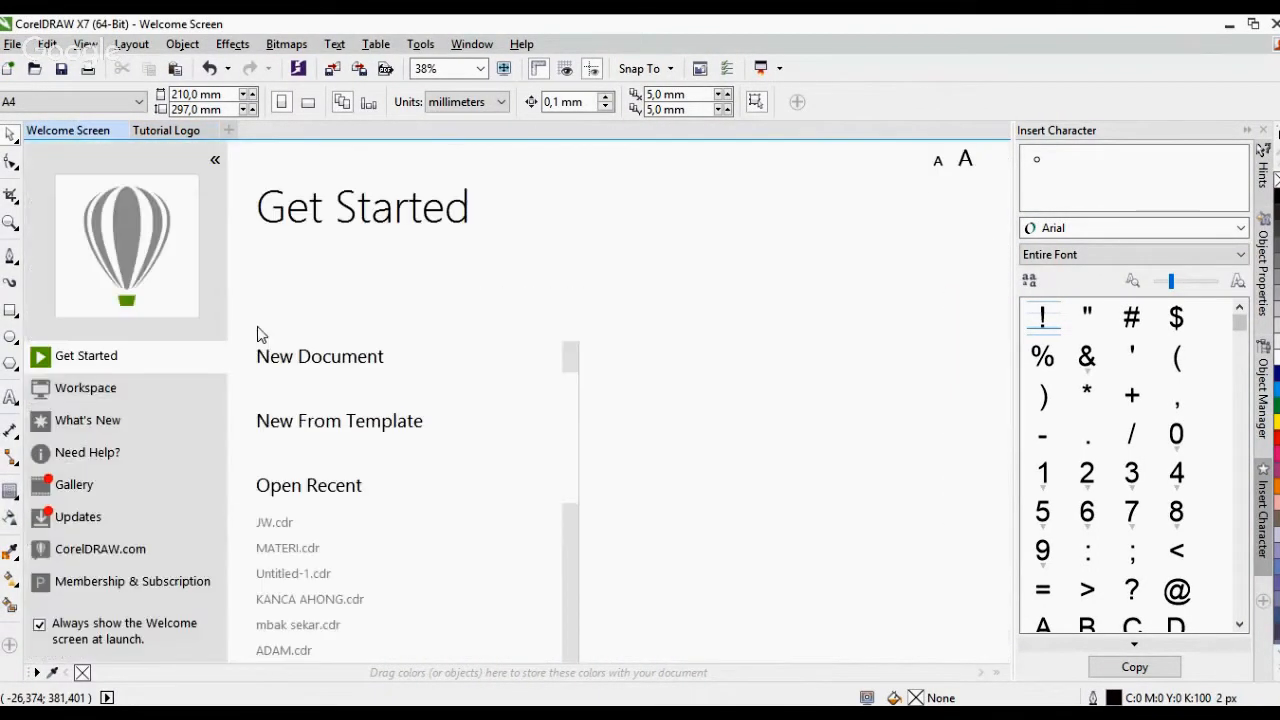
scroll(330, 506, "down", 1)
left_click(335, 505)
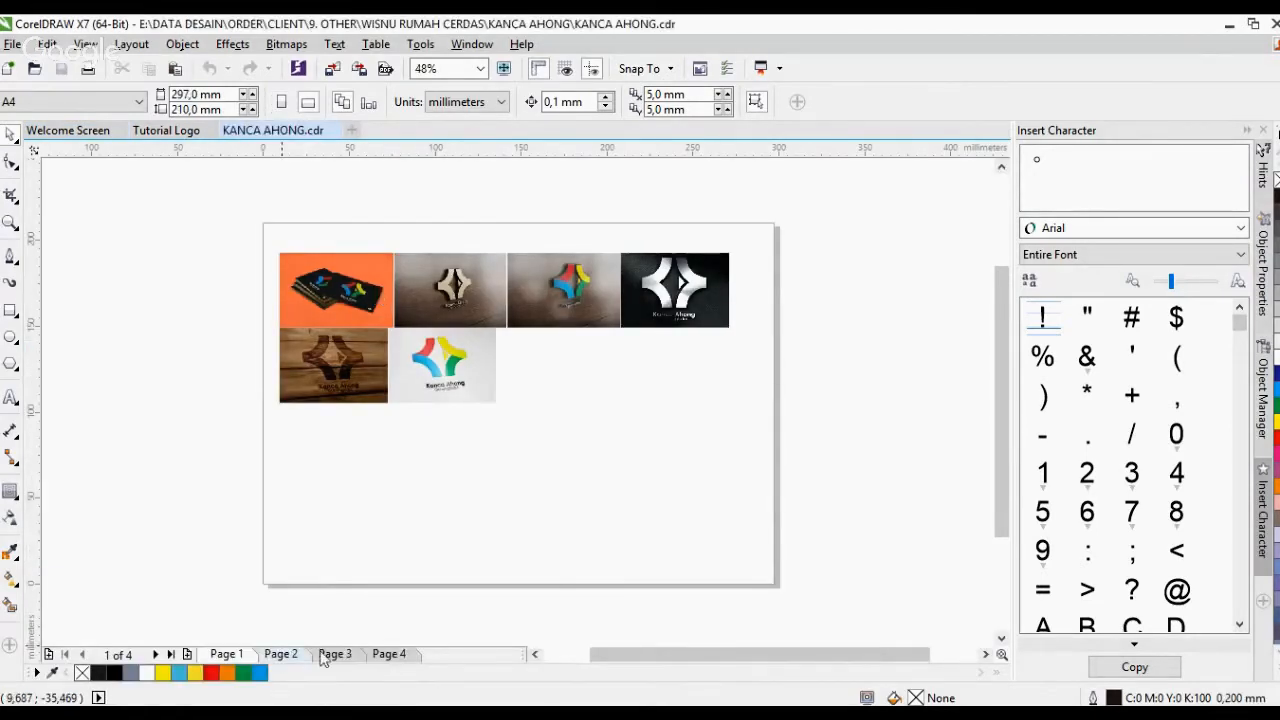
Look through the logo versions on pages 2 to 4 of KANCA AHONG.cdr and close the document
left_click(335, 656)
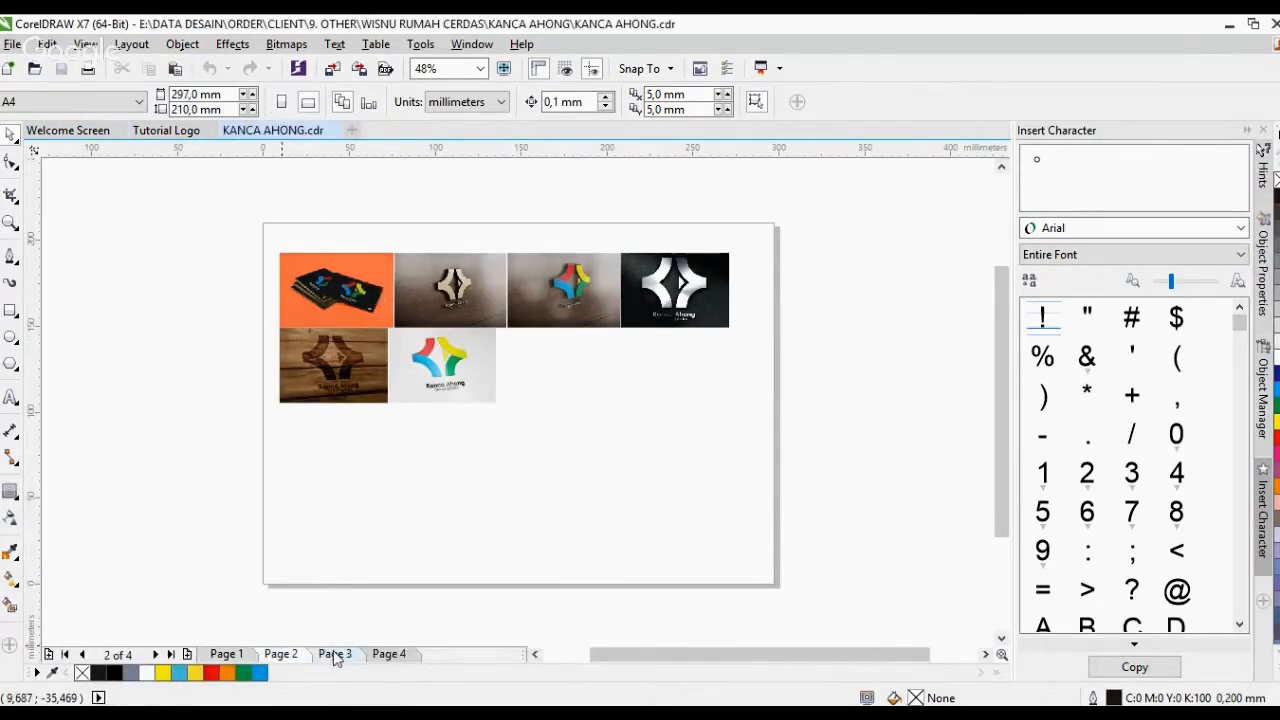
left_click(388, 656)
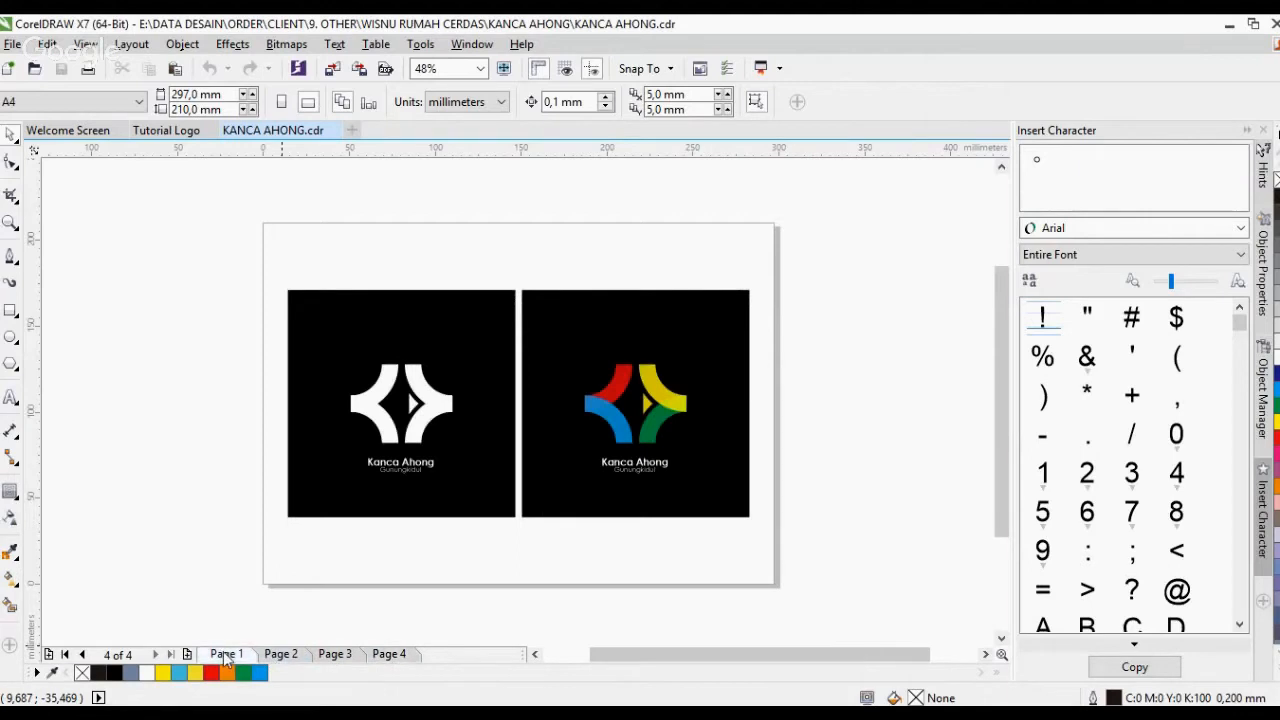
left_click(281, 655)
left_click(326, 656)
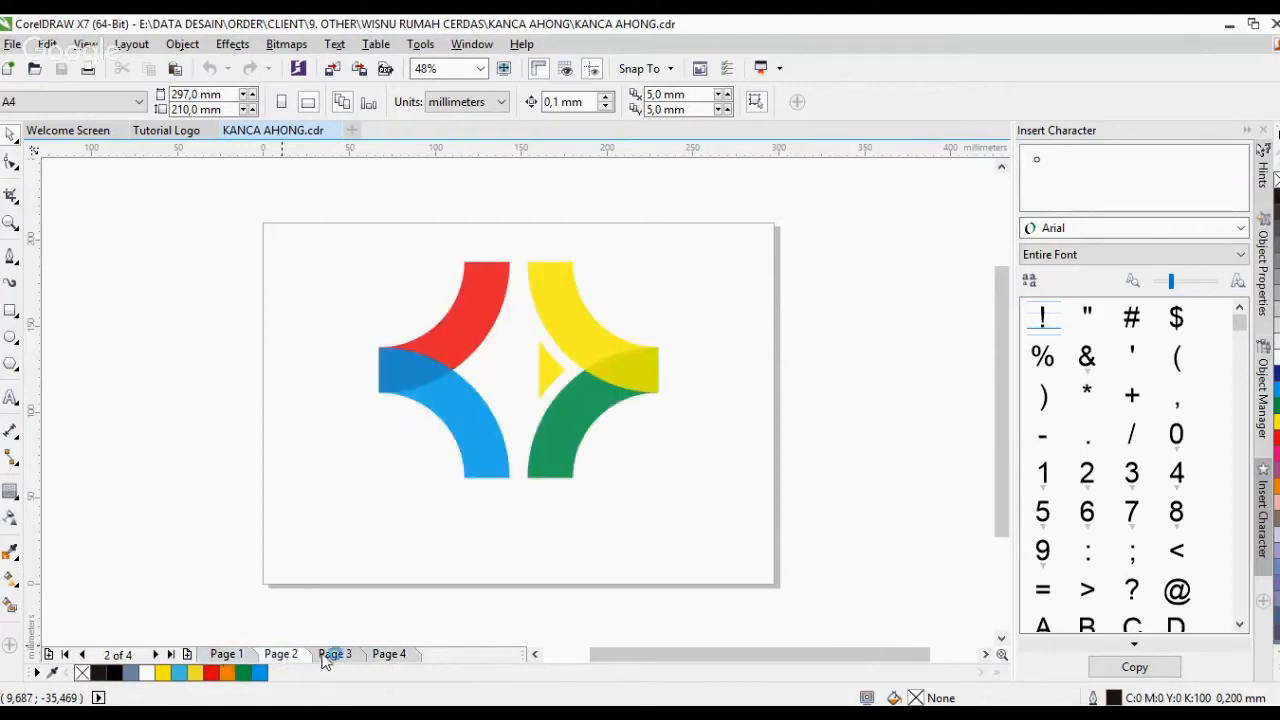
left_click(276, 131)
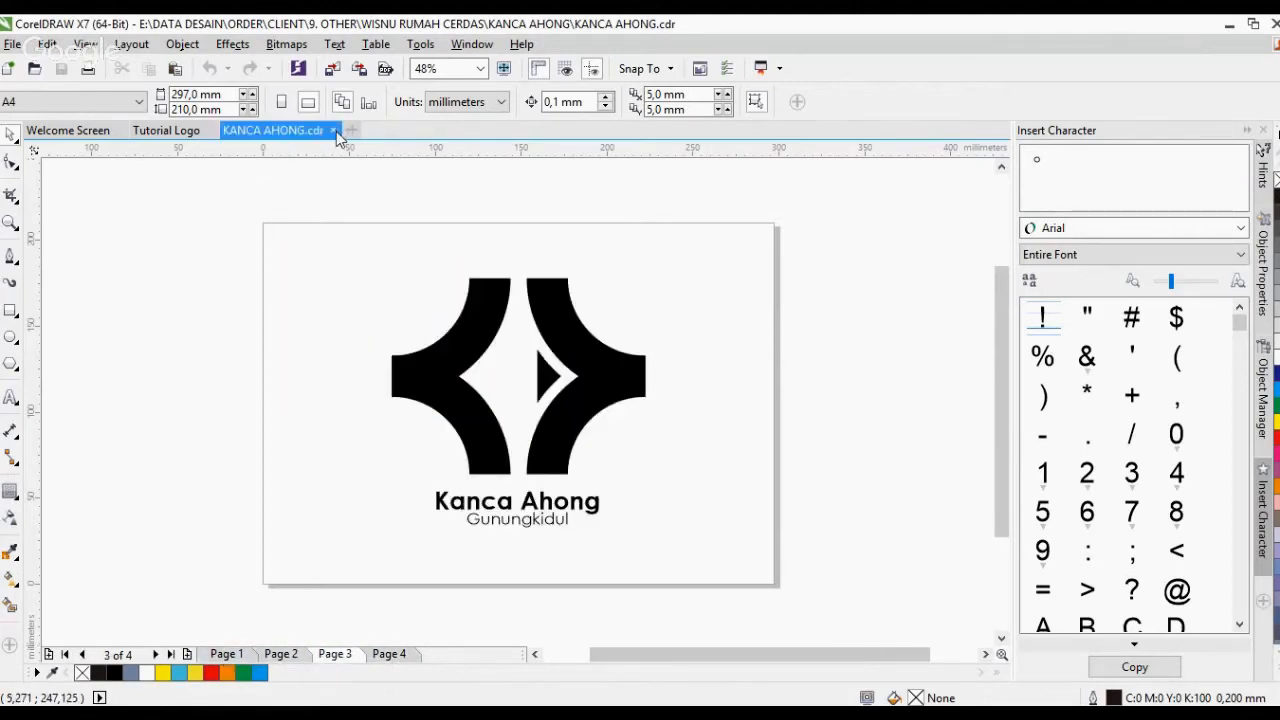
scroll(380, 340, "down", 2)
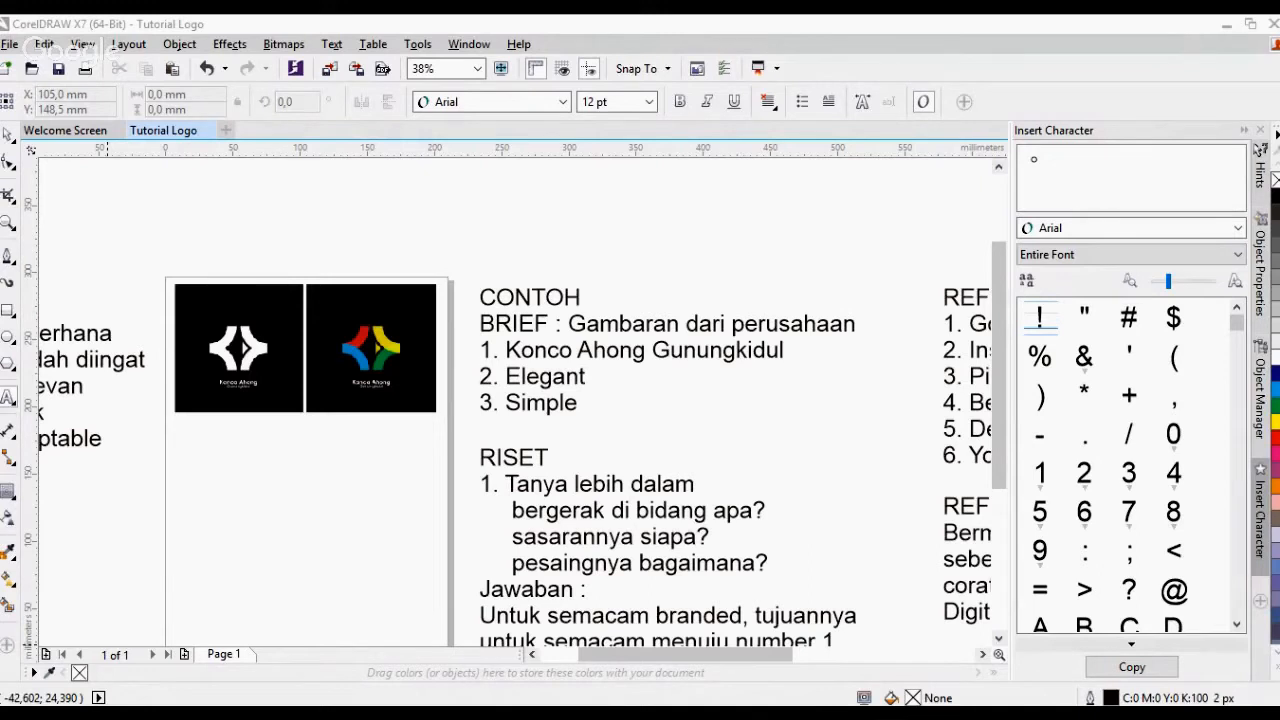
Examine the white and the coloured Kanca Ahong logos up close in the Tutorial Logo document
left_click(10, 135)
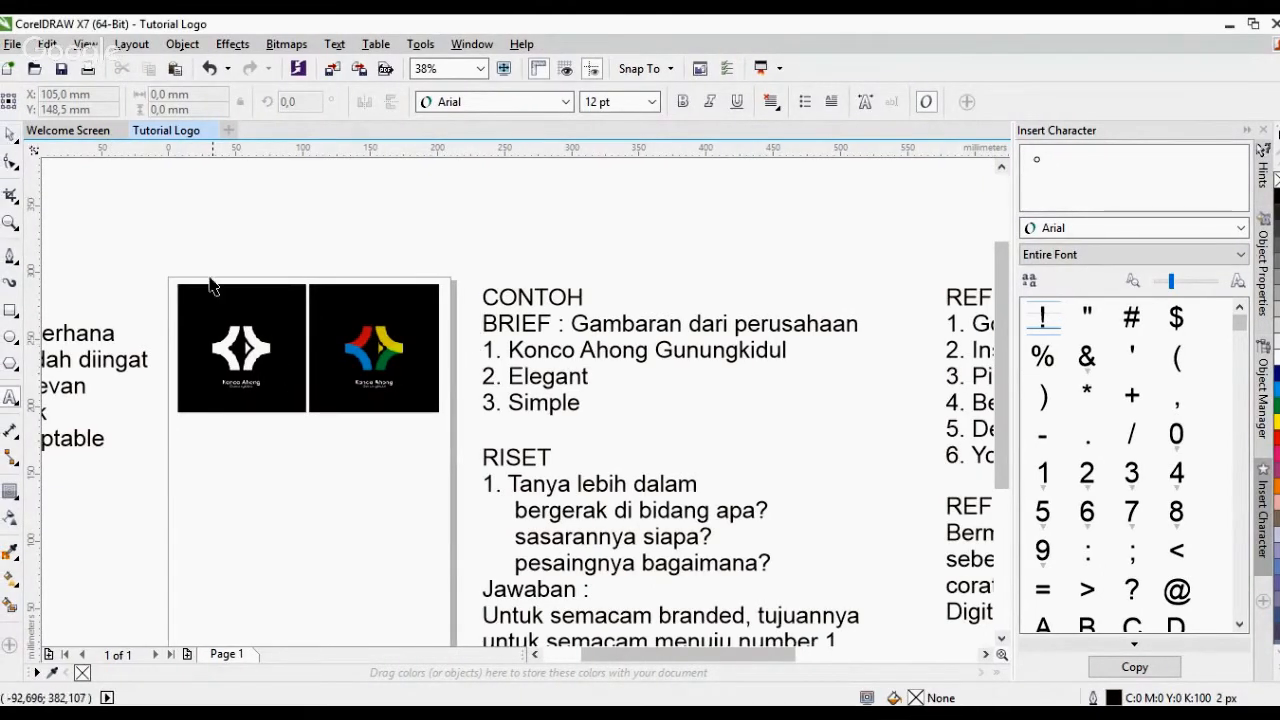
key("z")
left_click_drag(135, 256, 472, 432)
left_click_drag(151, 229, 893, 603)
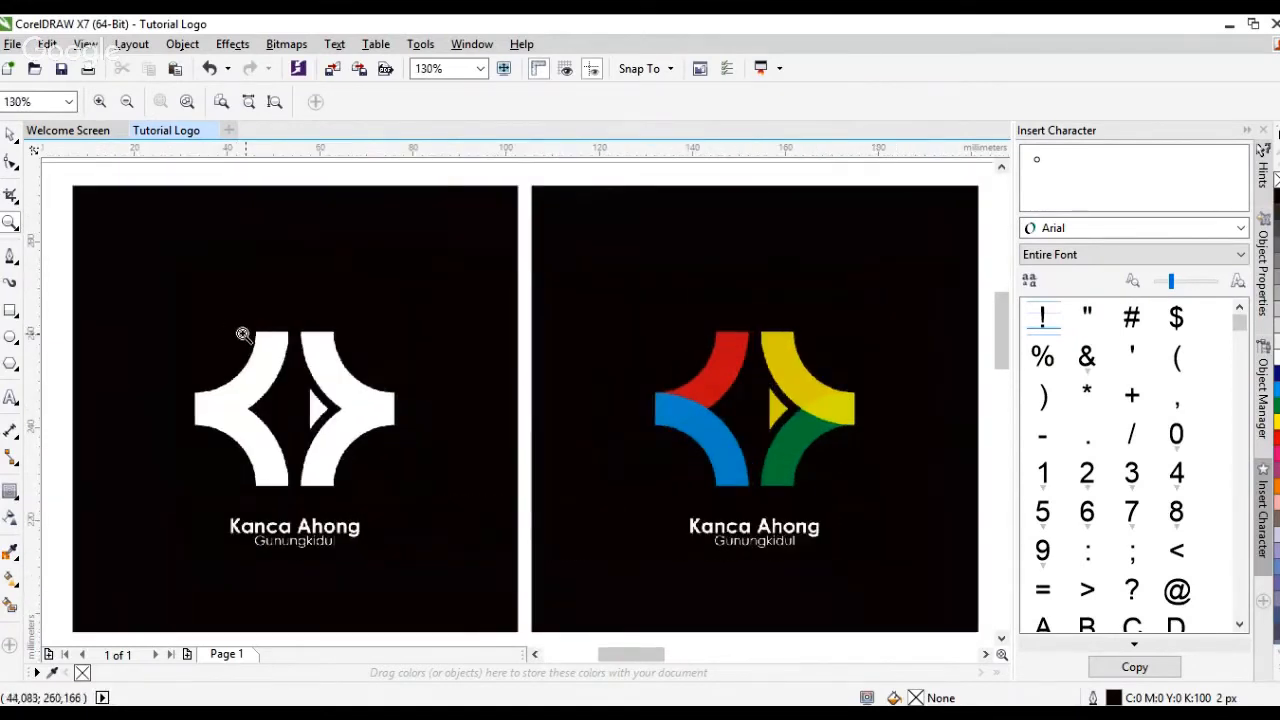
right_click(212, 322)
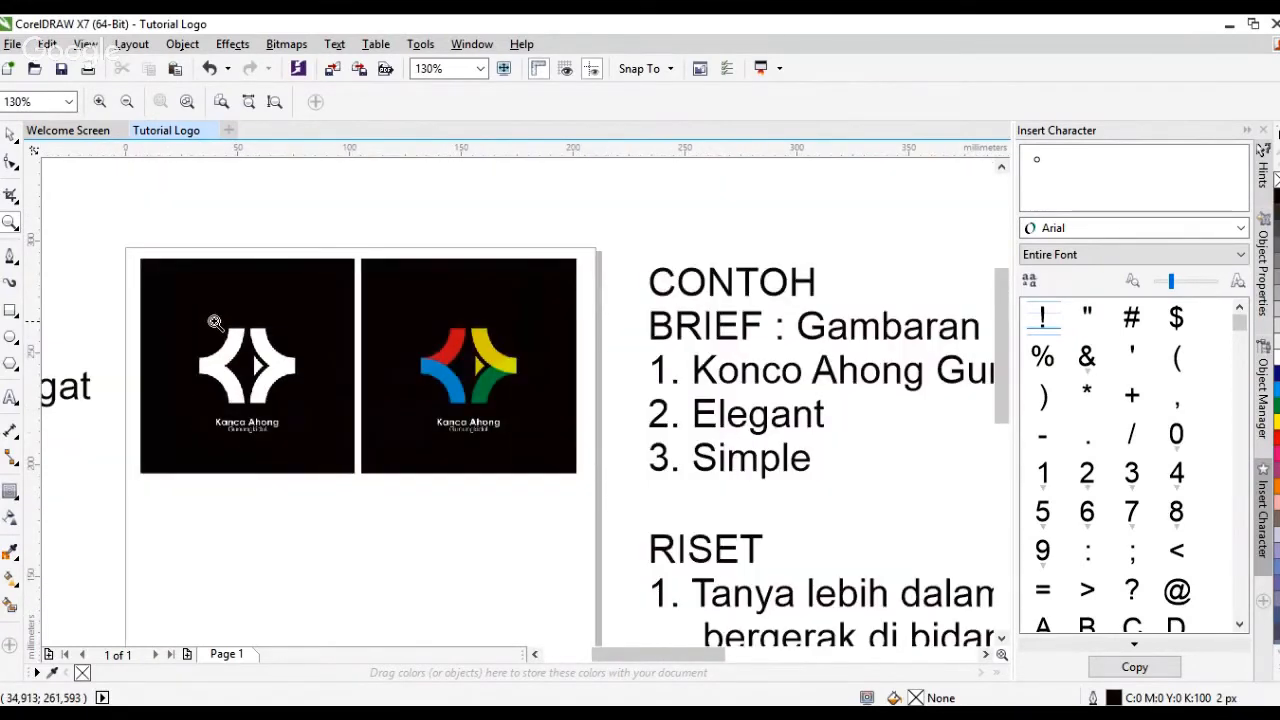
scroll(258, 358, "down", 1)
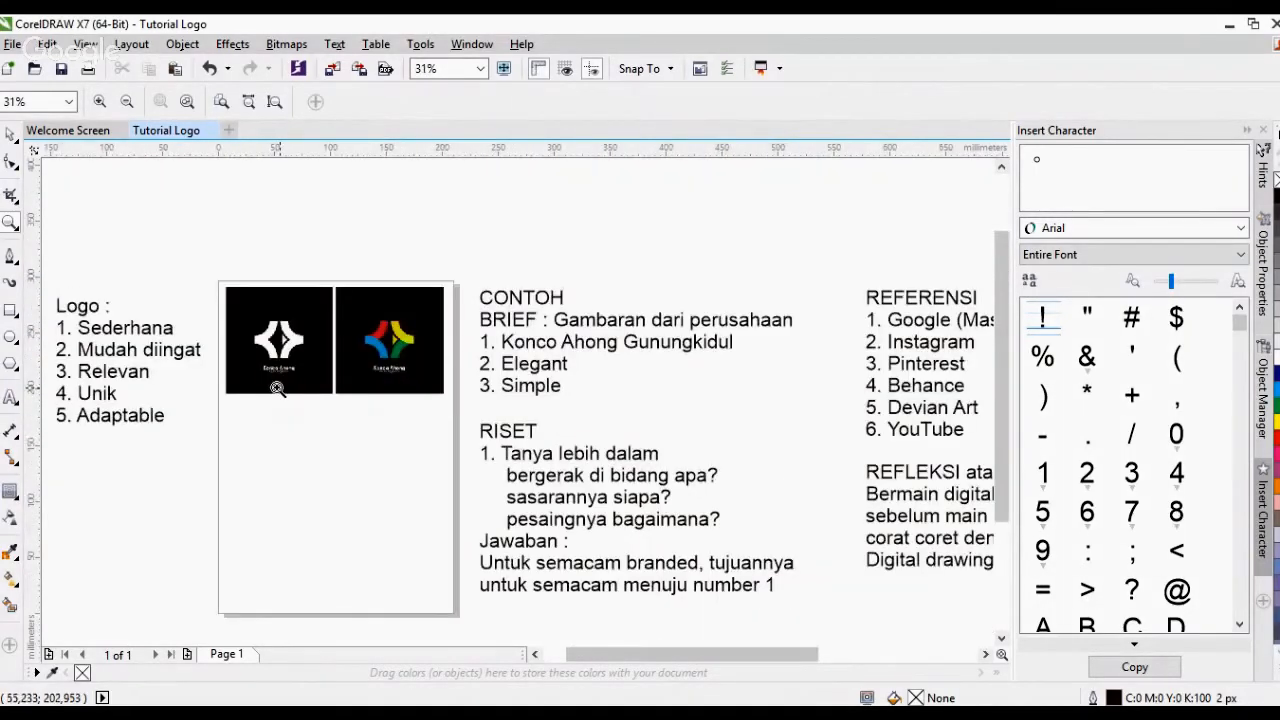
left_click(277, 388)
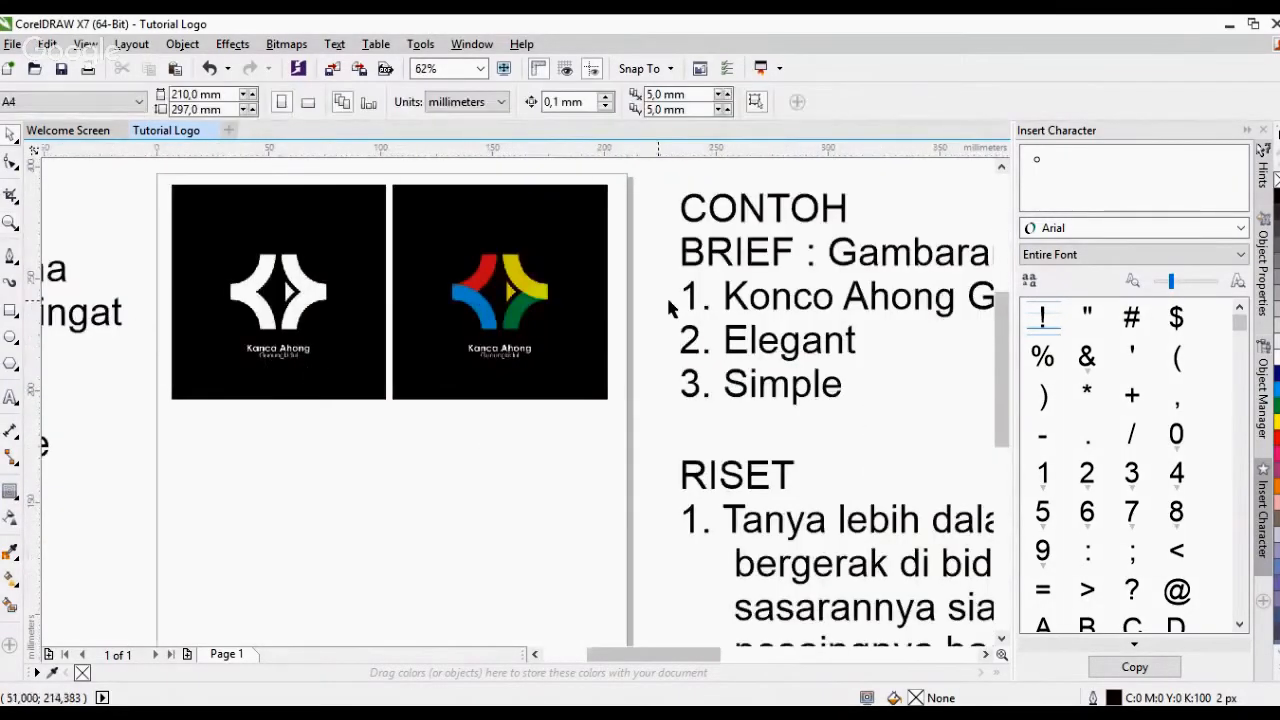
Compare the logo characteristics, brief, research, references and refinement notes with the two logo versions
scroll(593, 367, "down", 1)
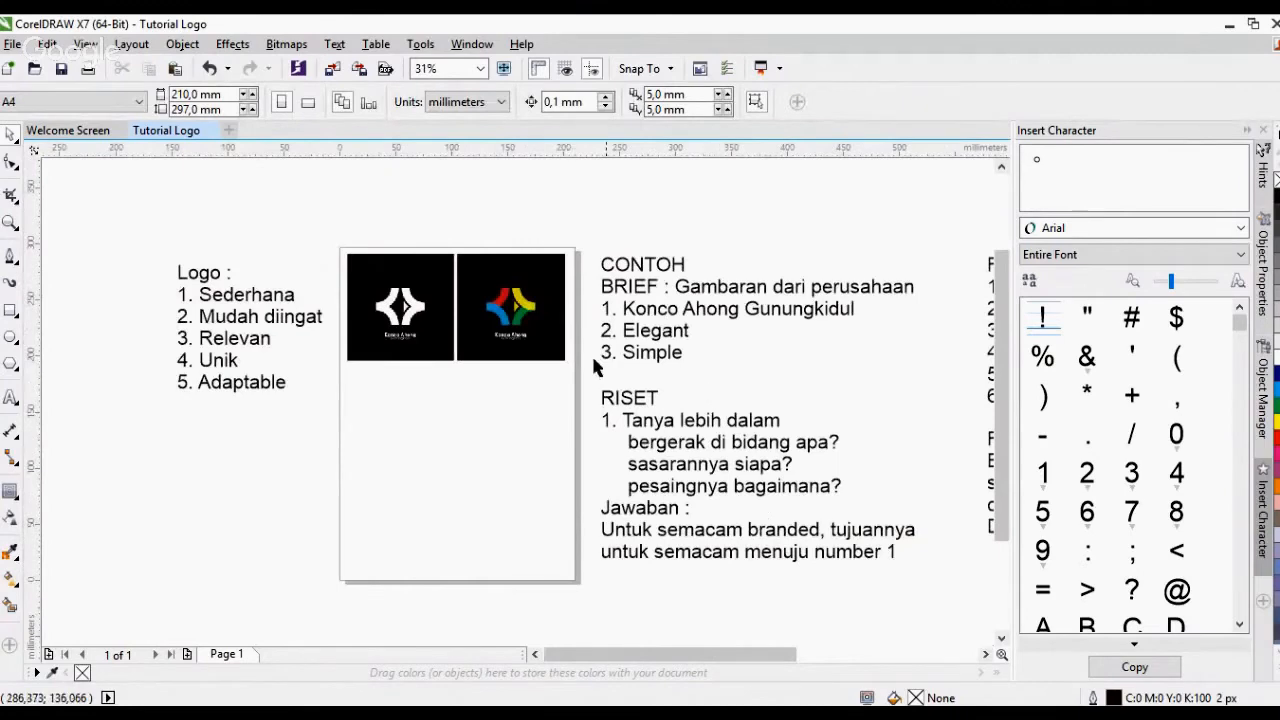
scroll(433, 364, "down", 1)
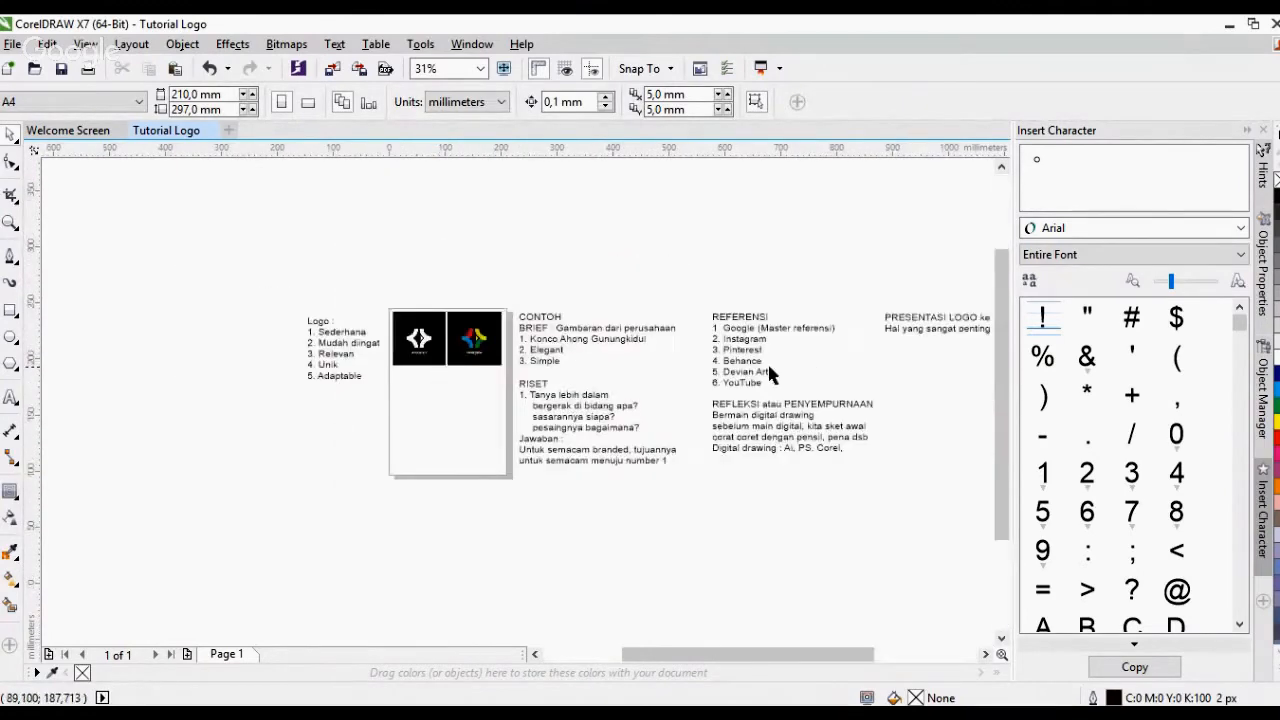
scroll(770, 372, "up", 1)
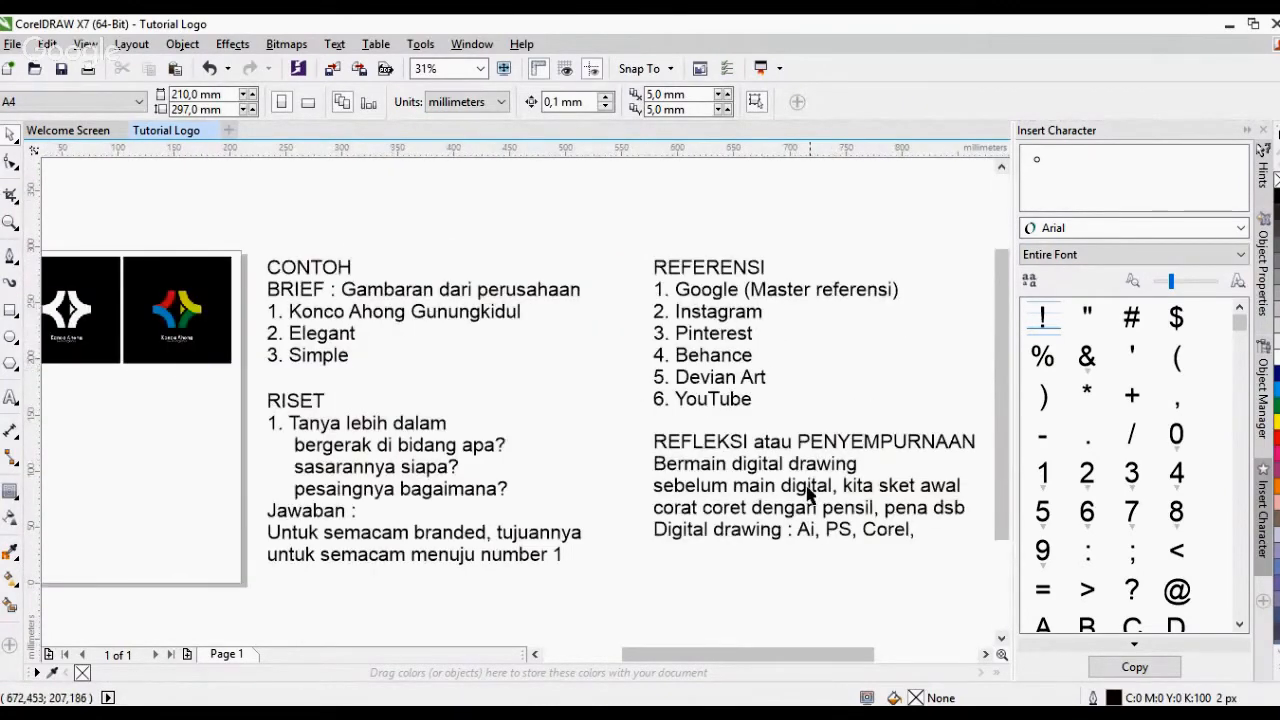
scroll(800, 470, "down", 1)
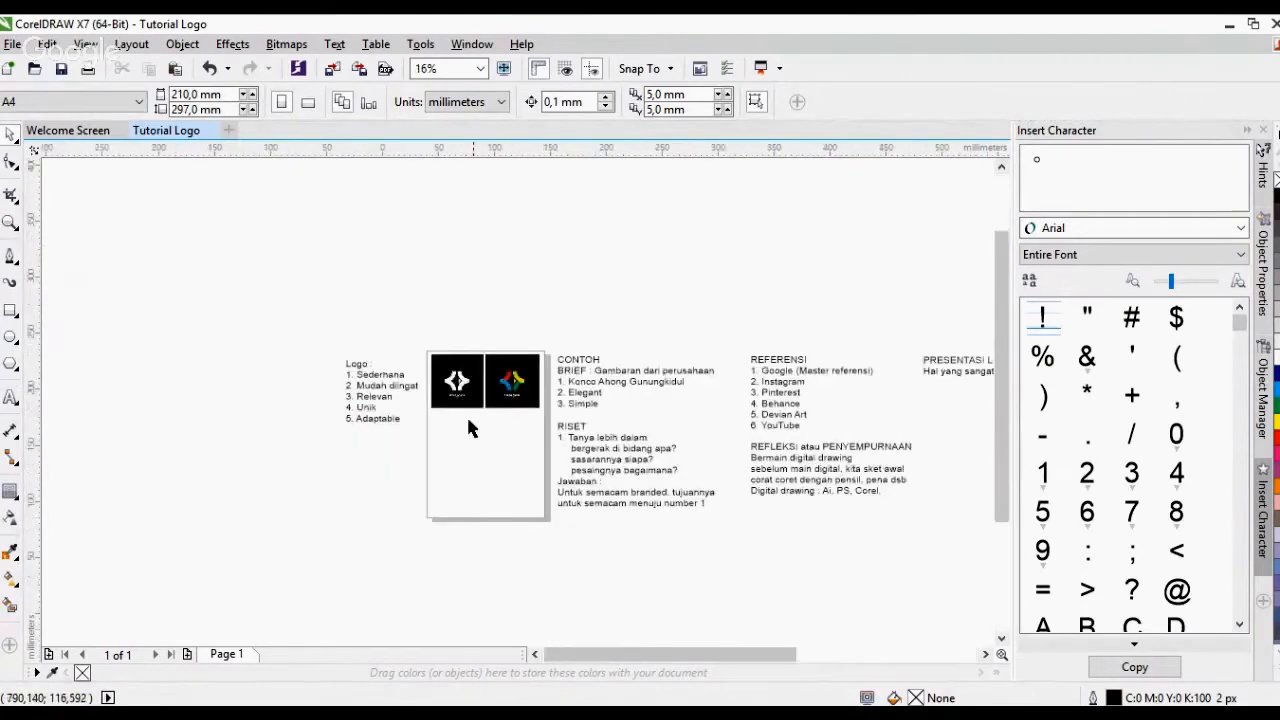
scroll(468, 427, "up", 3)
scroll(457, 403, "down", 1)
scroll(463, 403, "up", 1)
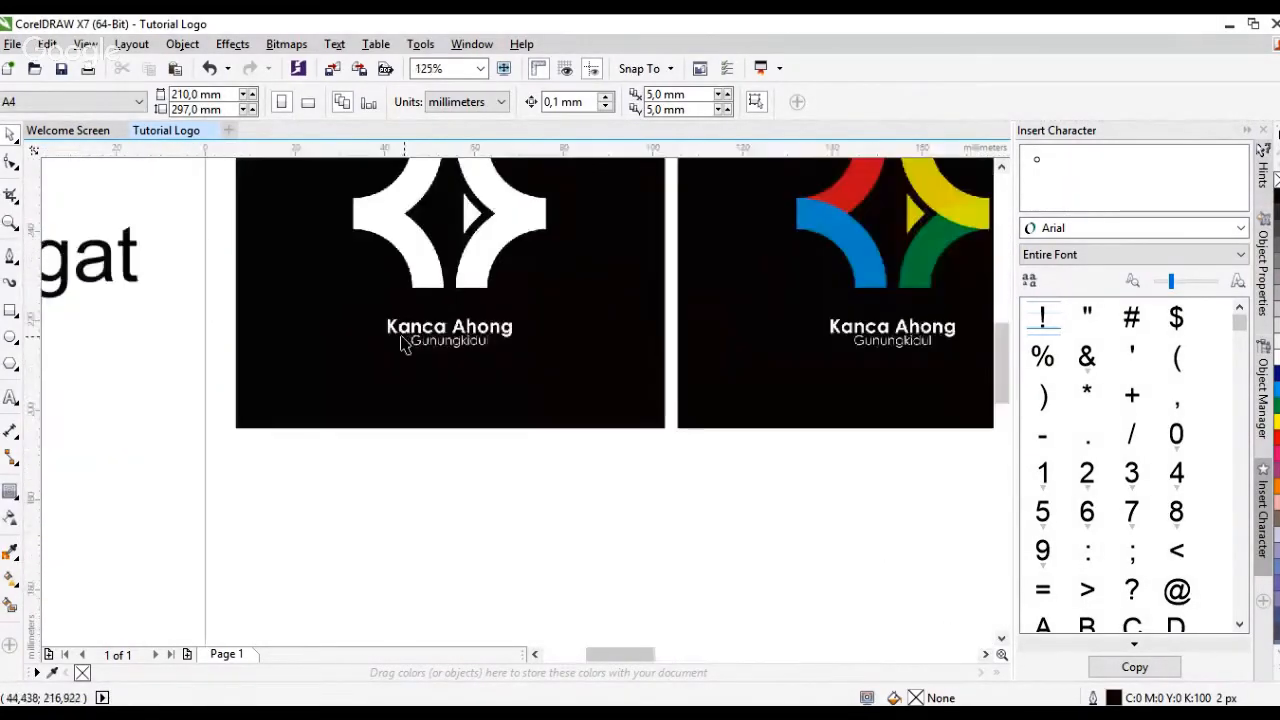
scroll(403, 342, "down", 1)
scroll(397, 252, "up", 1)
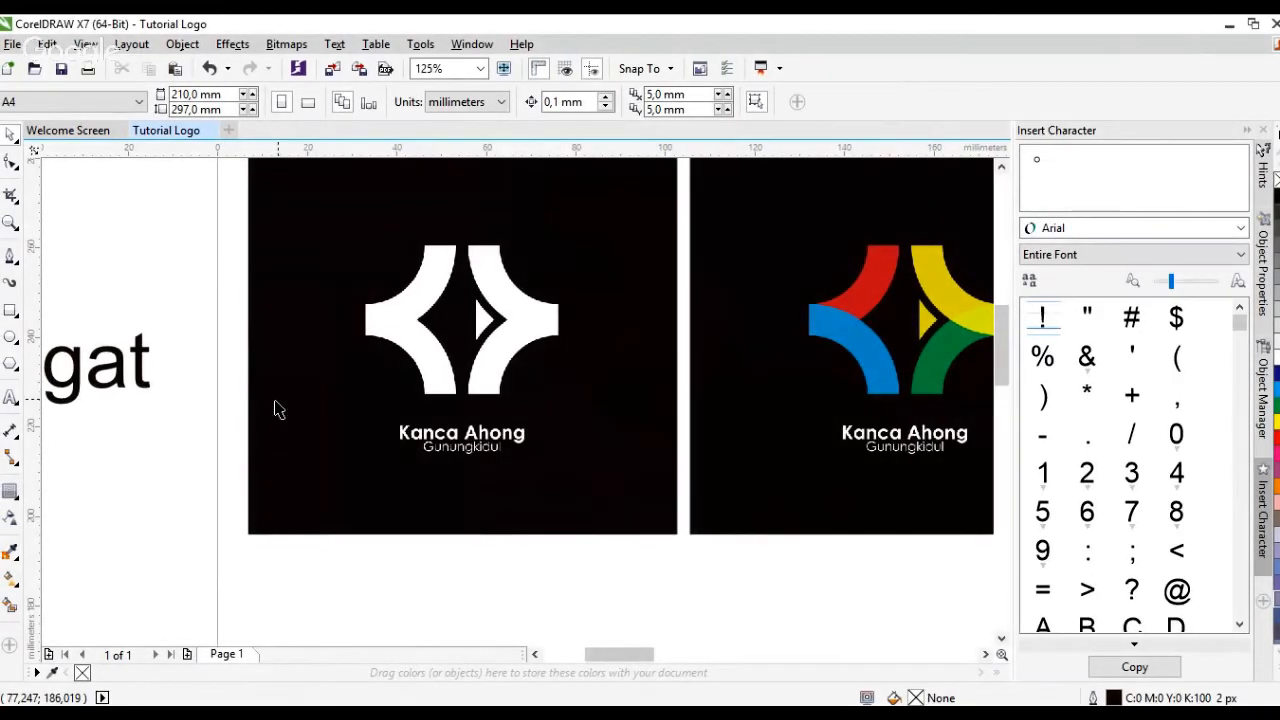
scroll(278, 410, "down", 1)
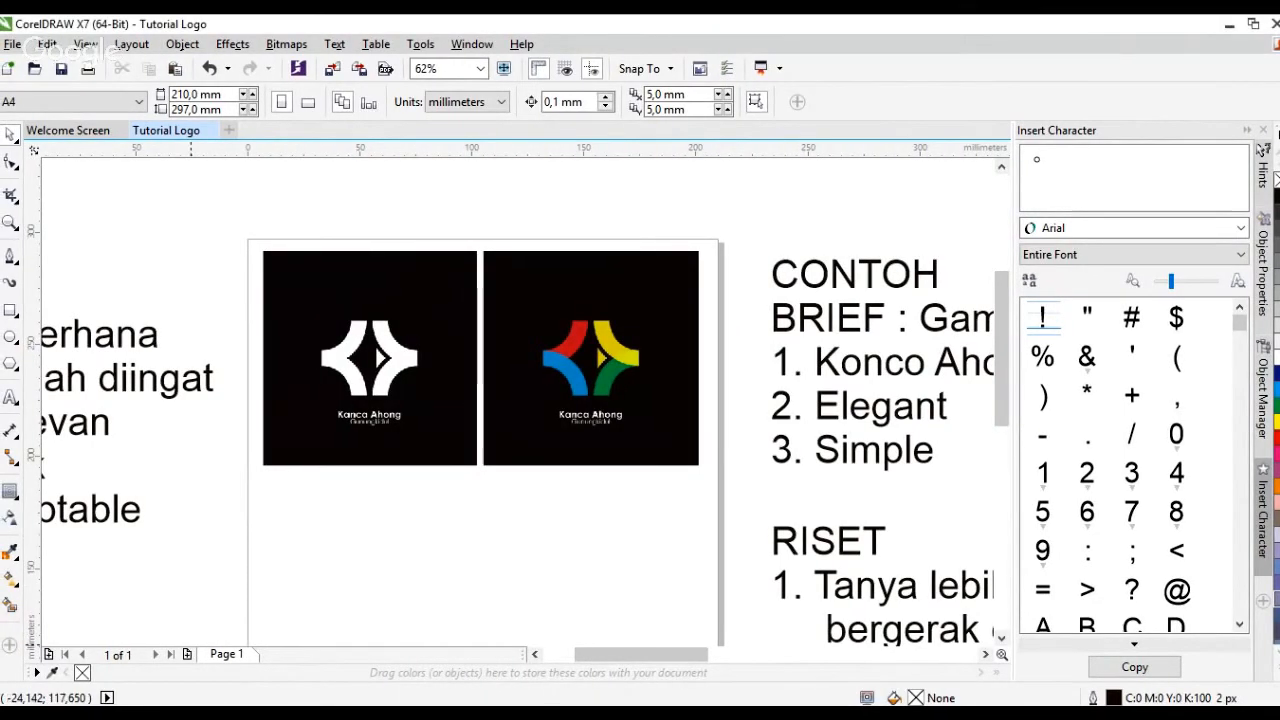
mouse_move(297, 645)
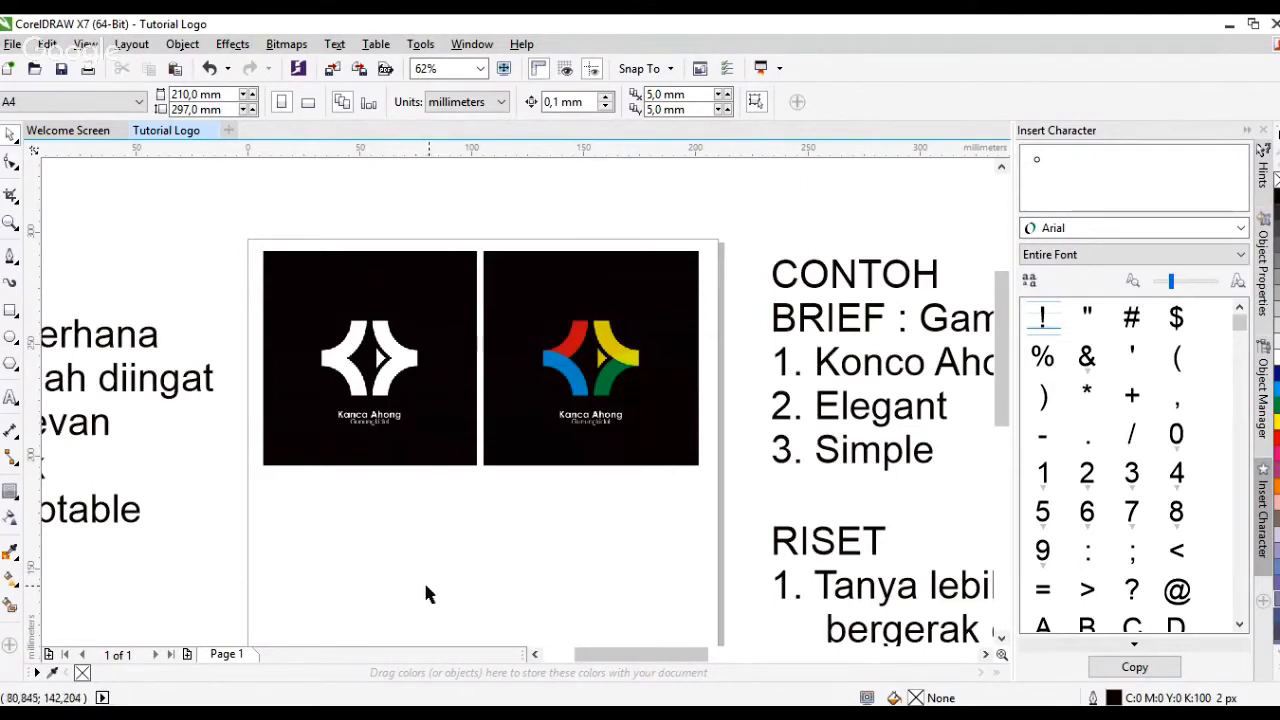
scroll(413, 557, "down", 2)
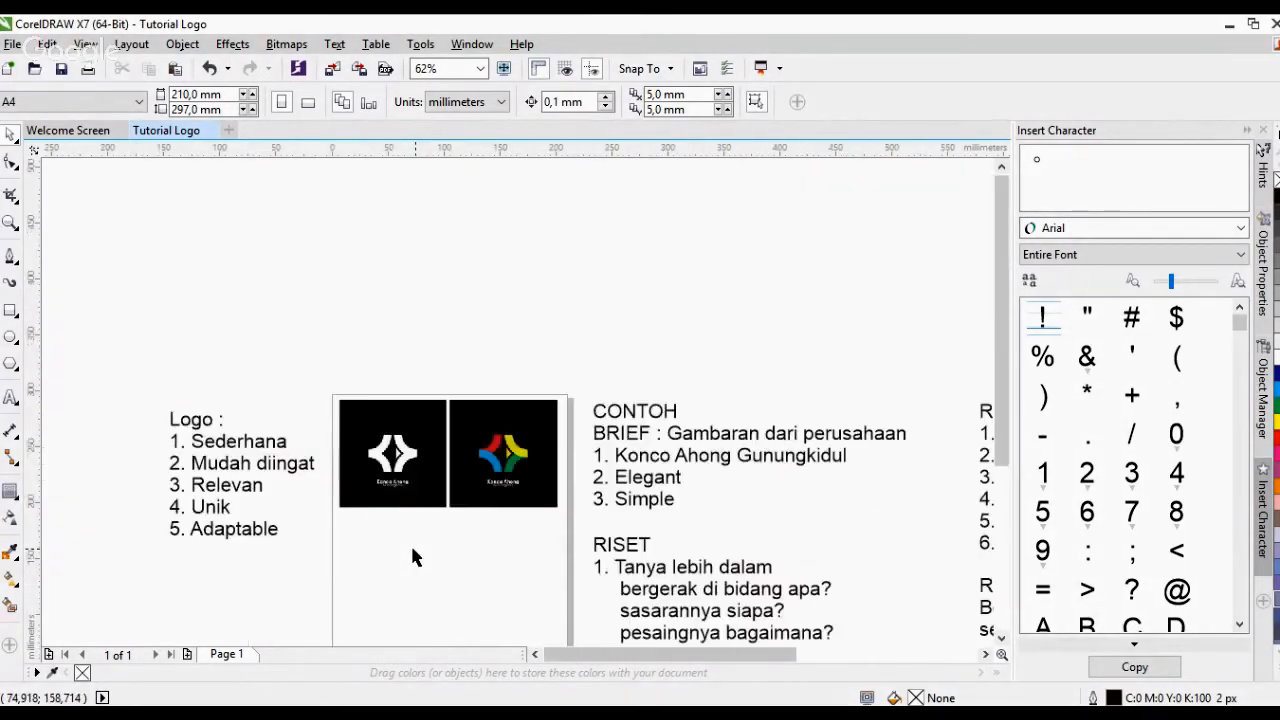
scroll(412, 552, "up", 2)
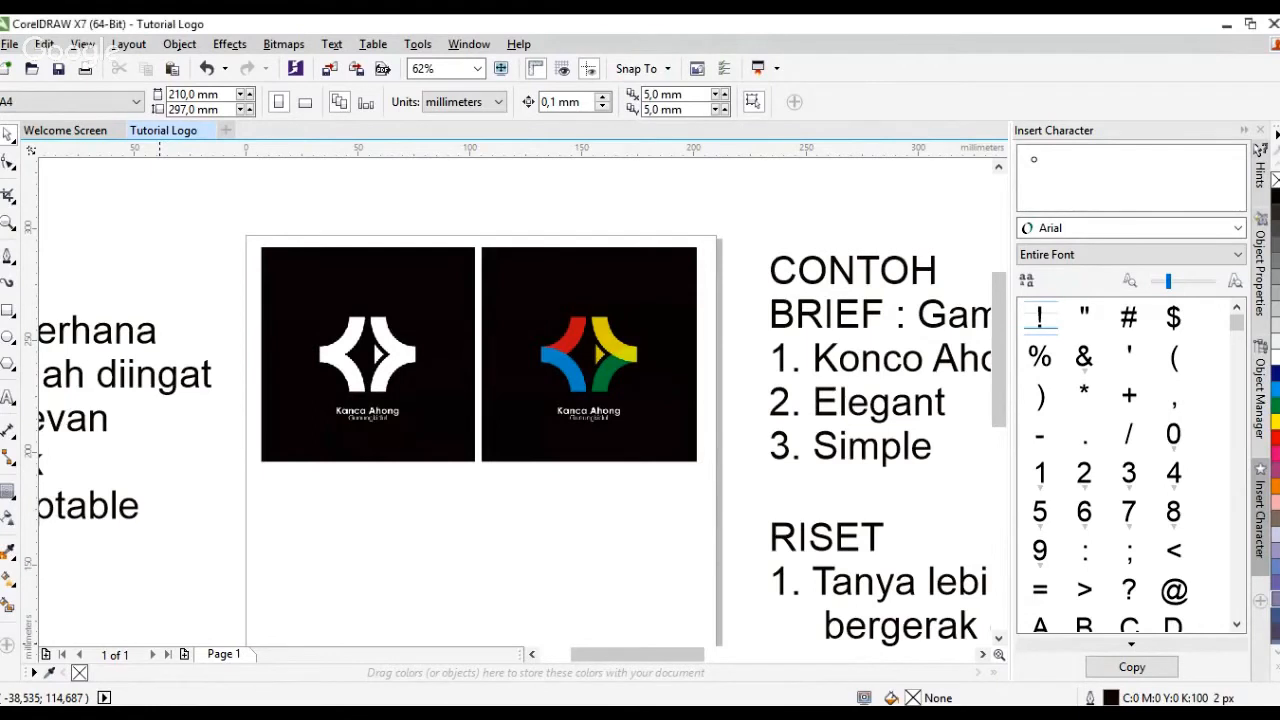
Place the photo of hand-drawn logo sketches, scale it to about 167 by 125 mm and position it beneath the two logos
left_click_drag(446, 557, 446, 554)
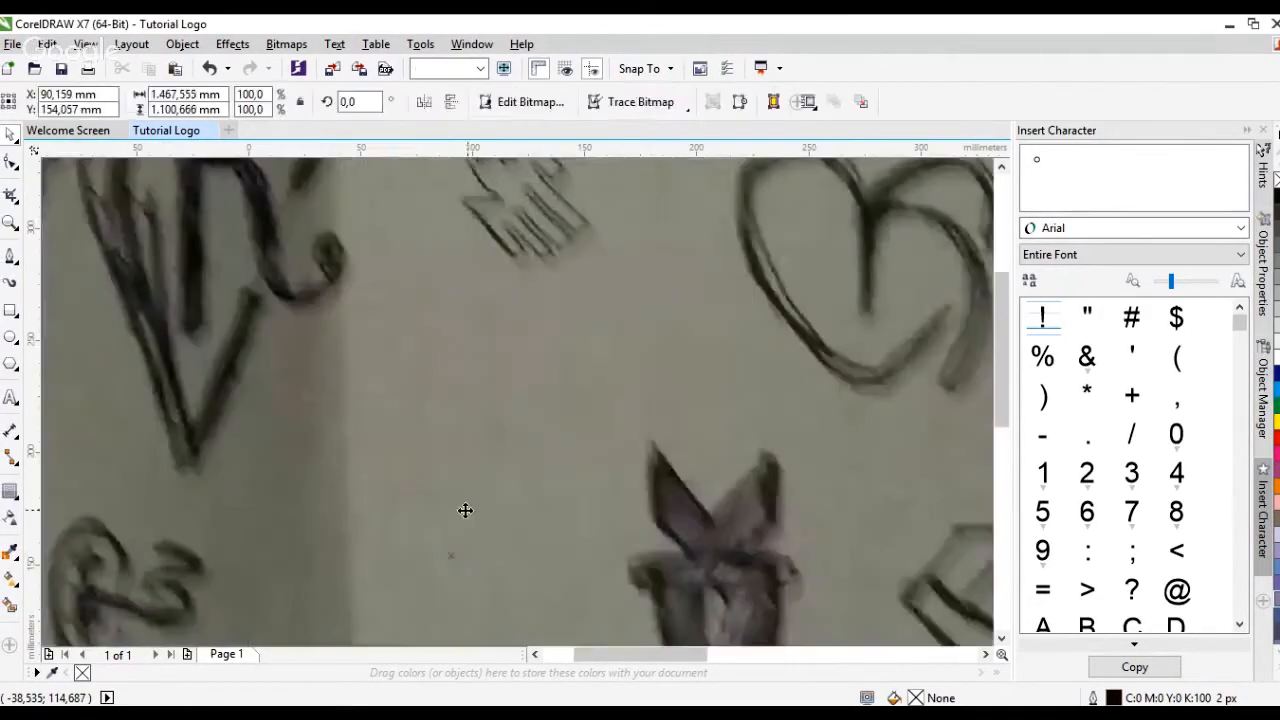
scroll(415, 477, "down", 5)
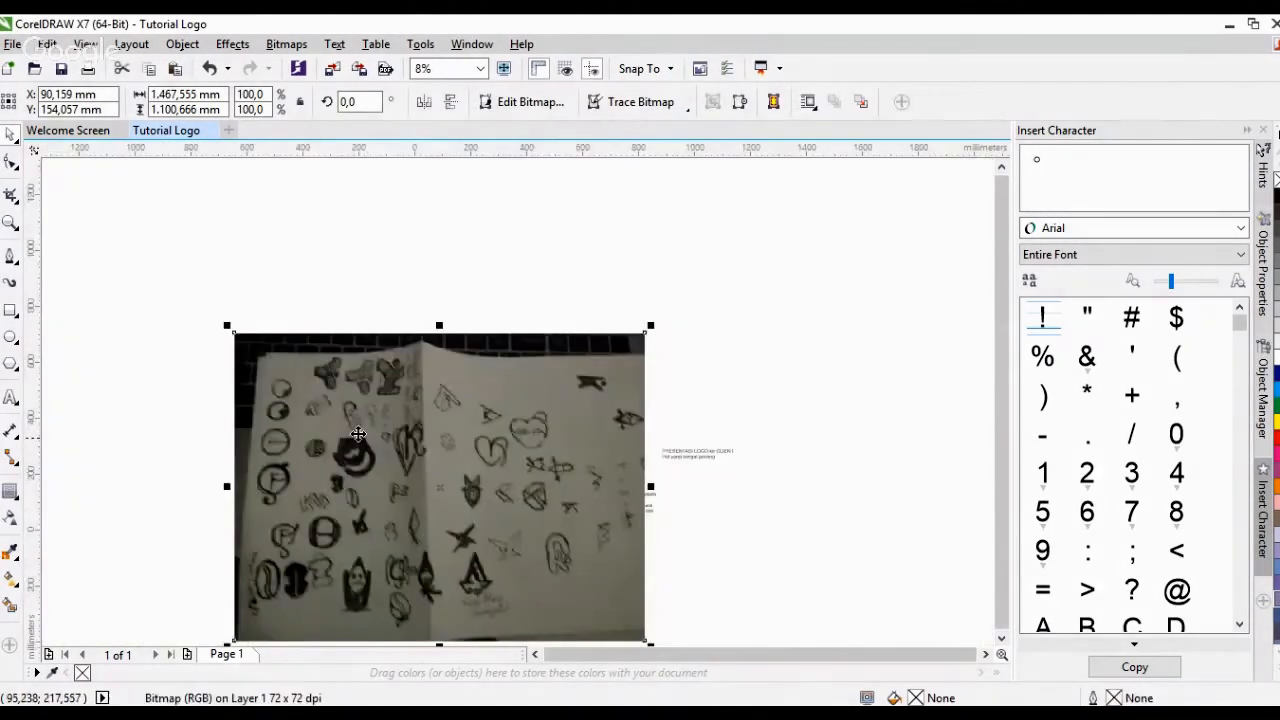
left_click_drag(225, 326, 541, 563)
left_click_drag(600, 600, 445, 527)
left_click_drag(491, 575, 437, 501)
scroll(437, 501, "up", 1)
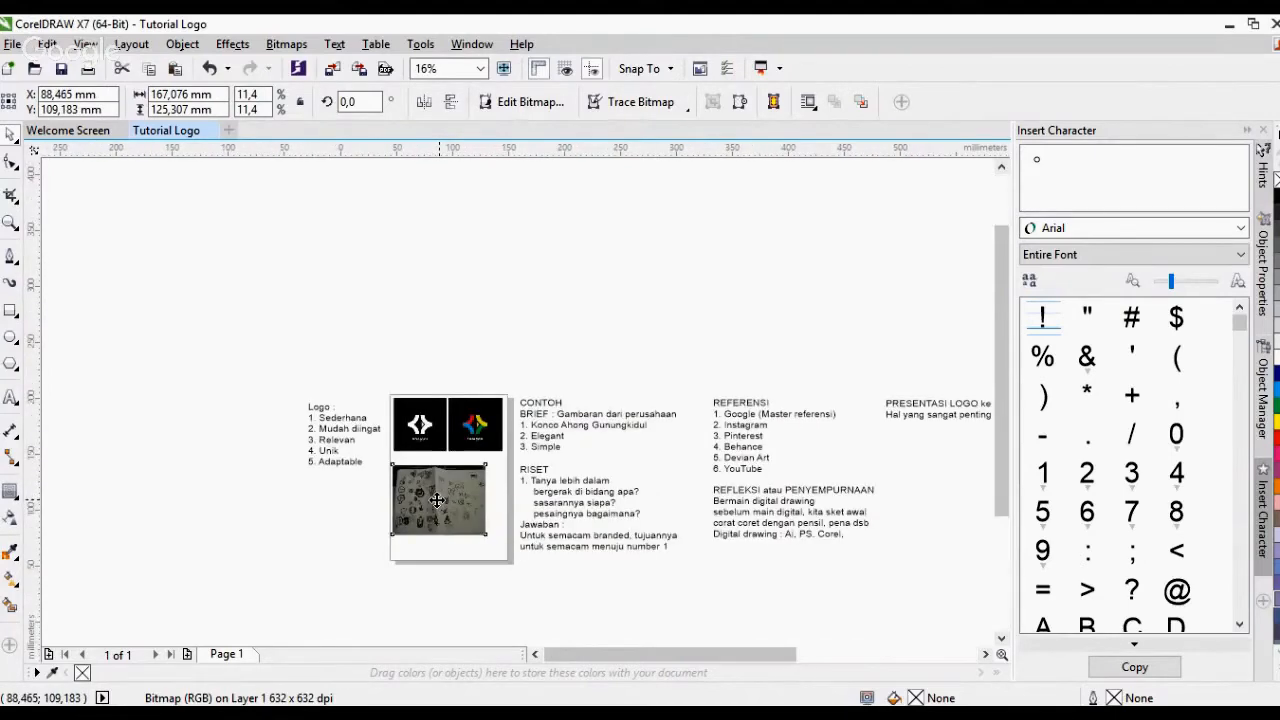
Examine the hand-drawn logo sketches in the placed photo up close
scroll(437, 501, "up", 2)
scroll(430, 443, "up", 1)
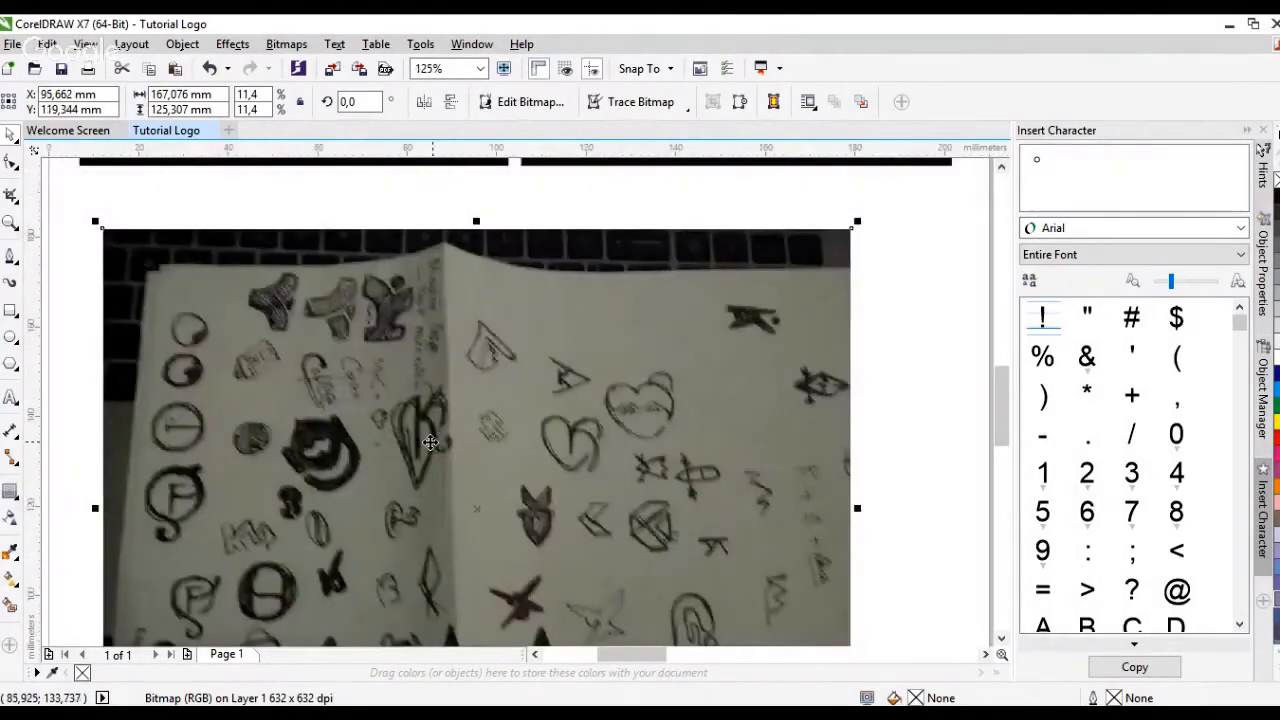
scroll(430, 443, "down", 1)
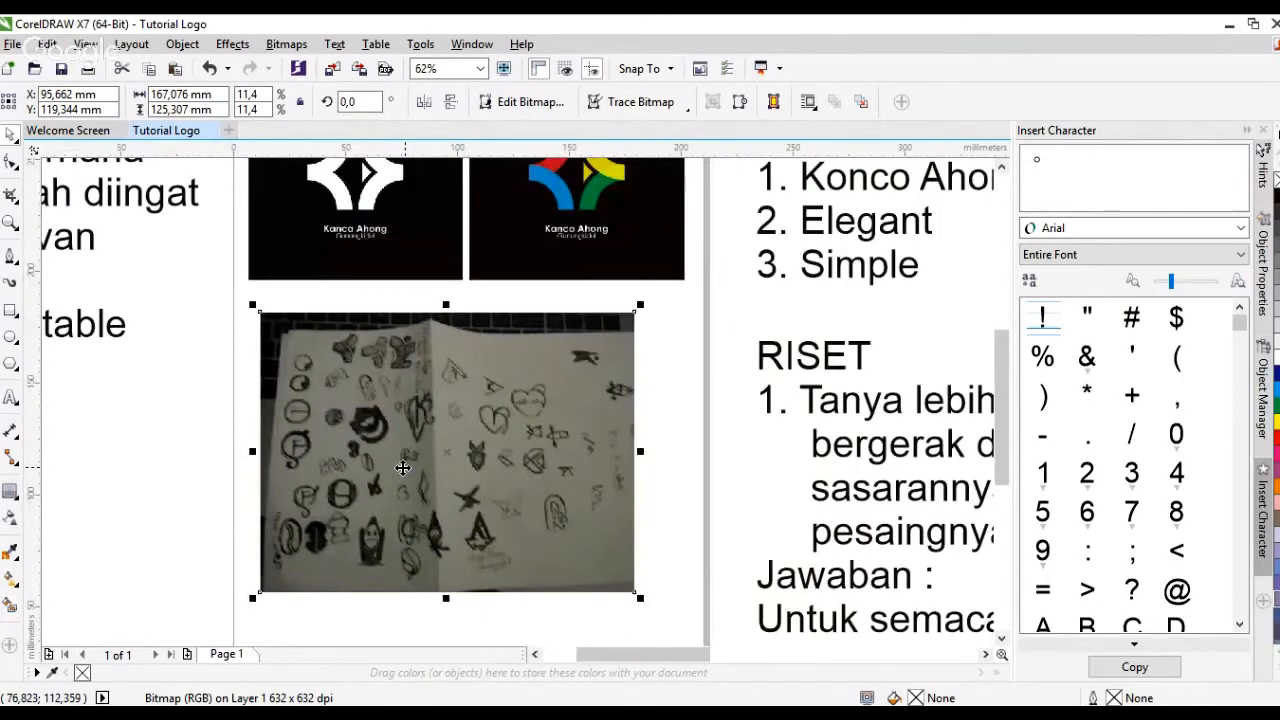
key("z")
key("shift+F2")
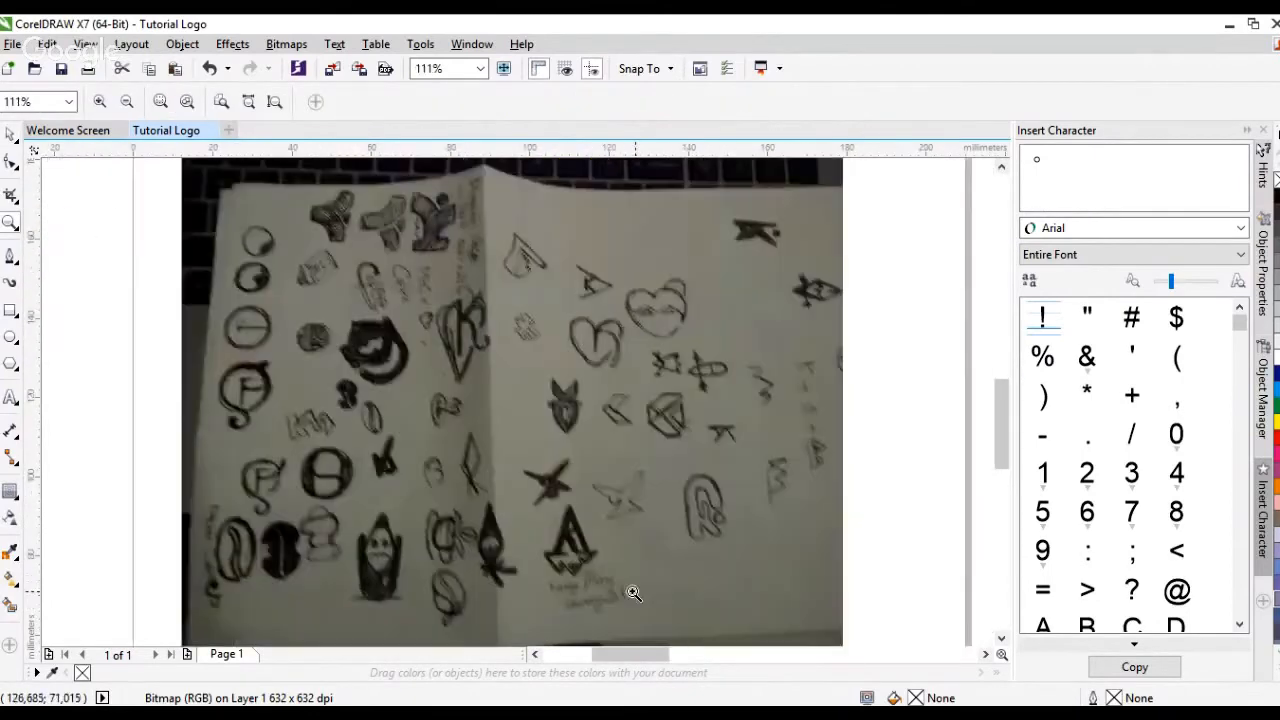
left_click(10, 133)
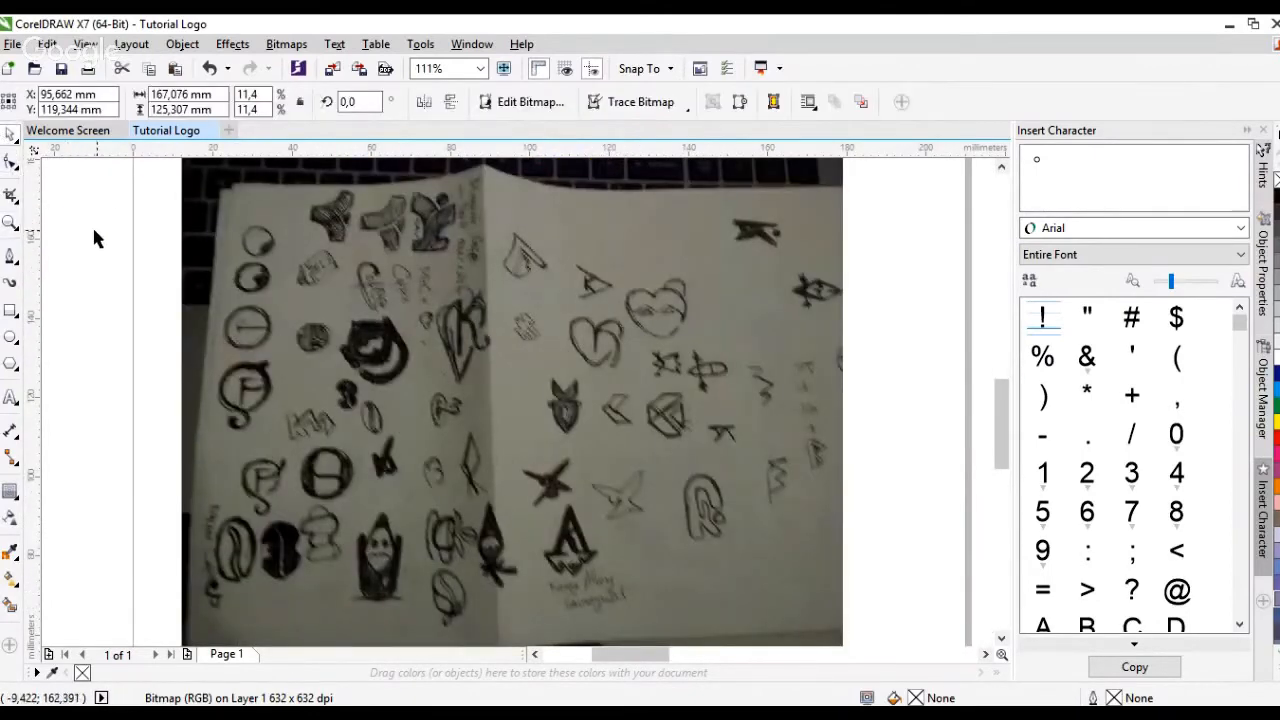
Try rotating the photo of hand-drawn sketches to about 270 degrees, inspect it in that orientation, and undo the rotation
left_click(92, 225)
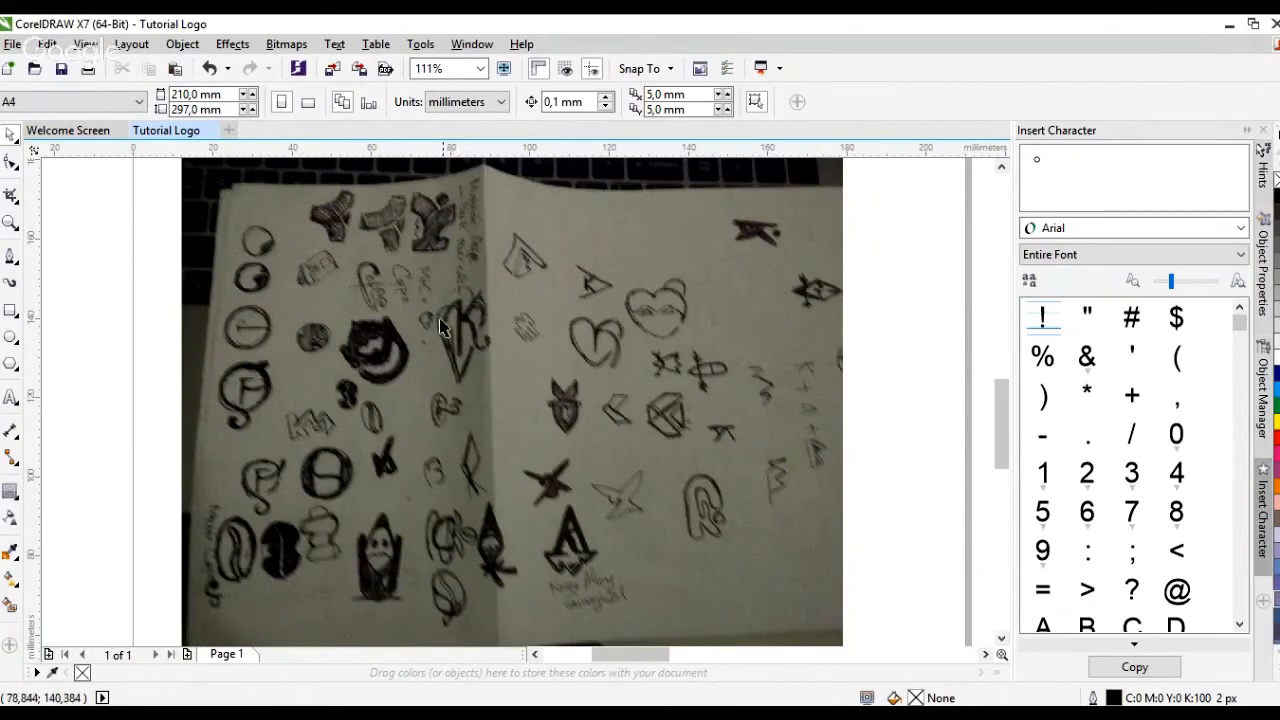
left_click(567, 424)
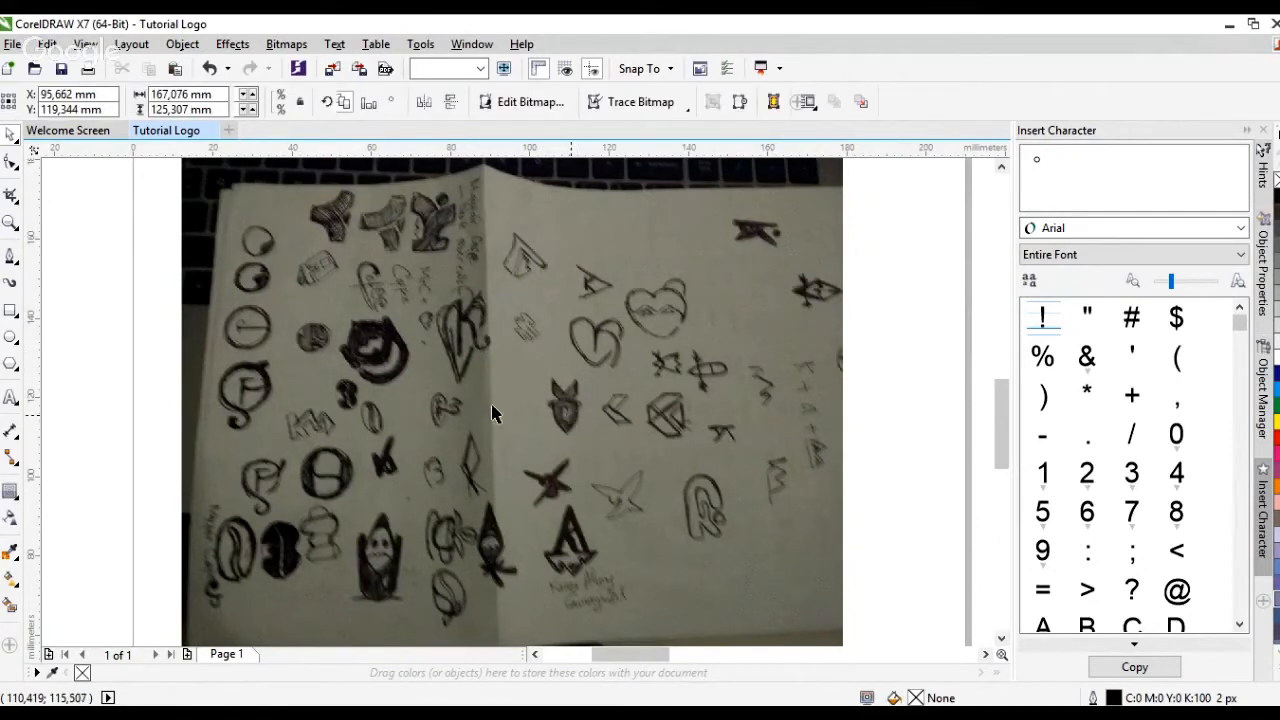
scroll(412, 386, "down", 4)
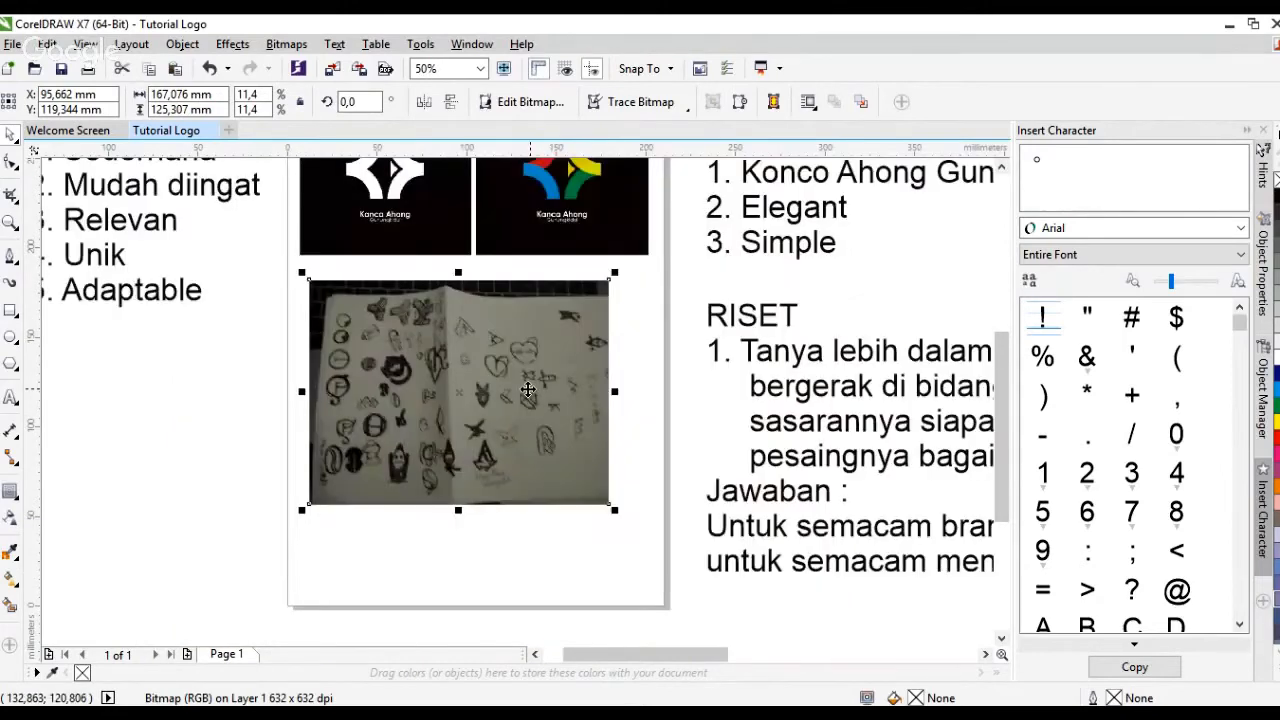
left_click(528, 390)
left_click_drag(614, 272, 530, 486)
scroll(449, 456, "up", 1)
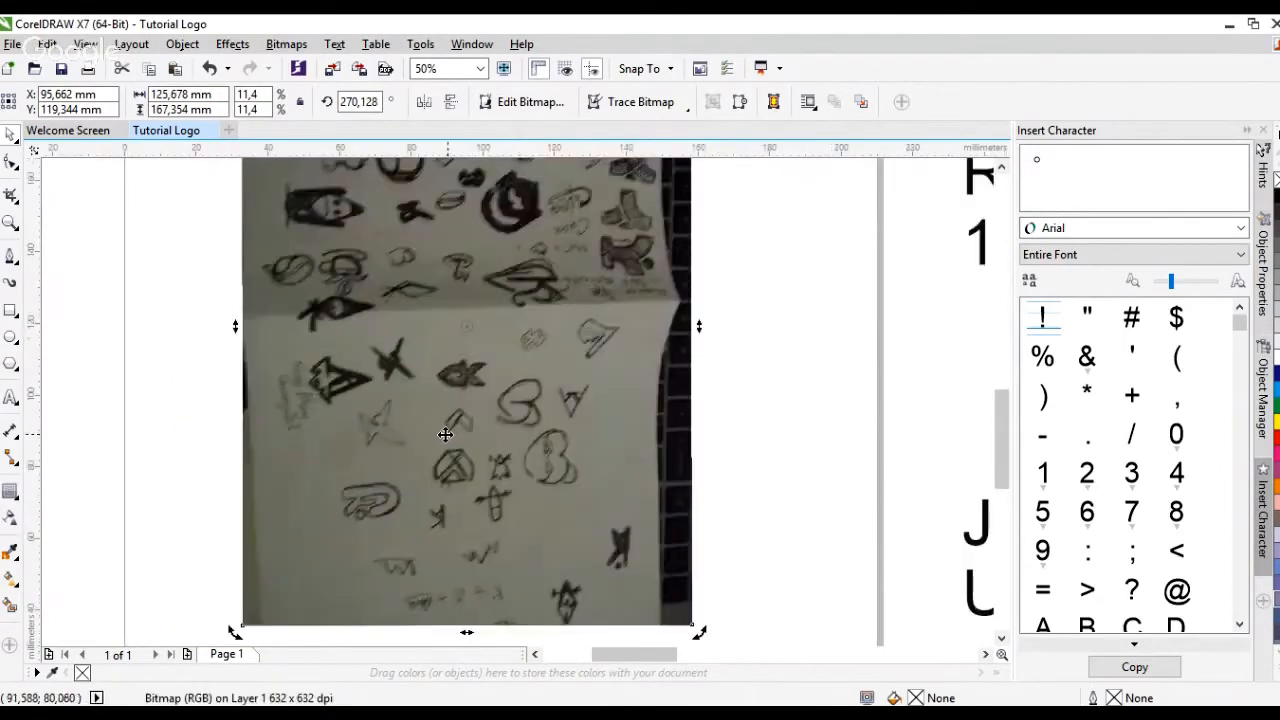
scroll(445, 434, "up", 2)
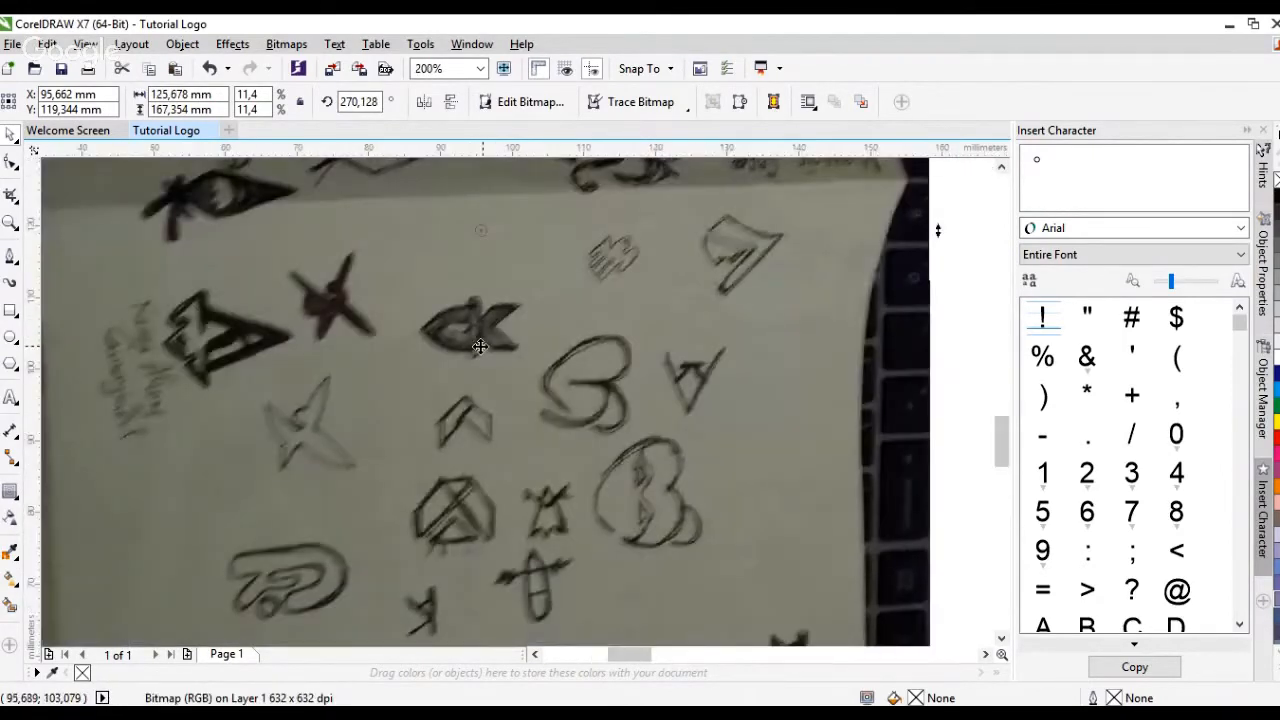
scroll(480, 346, "down", 3)
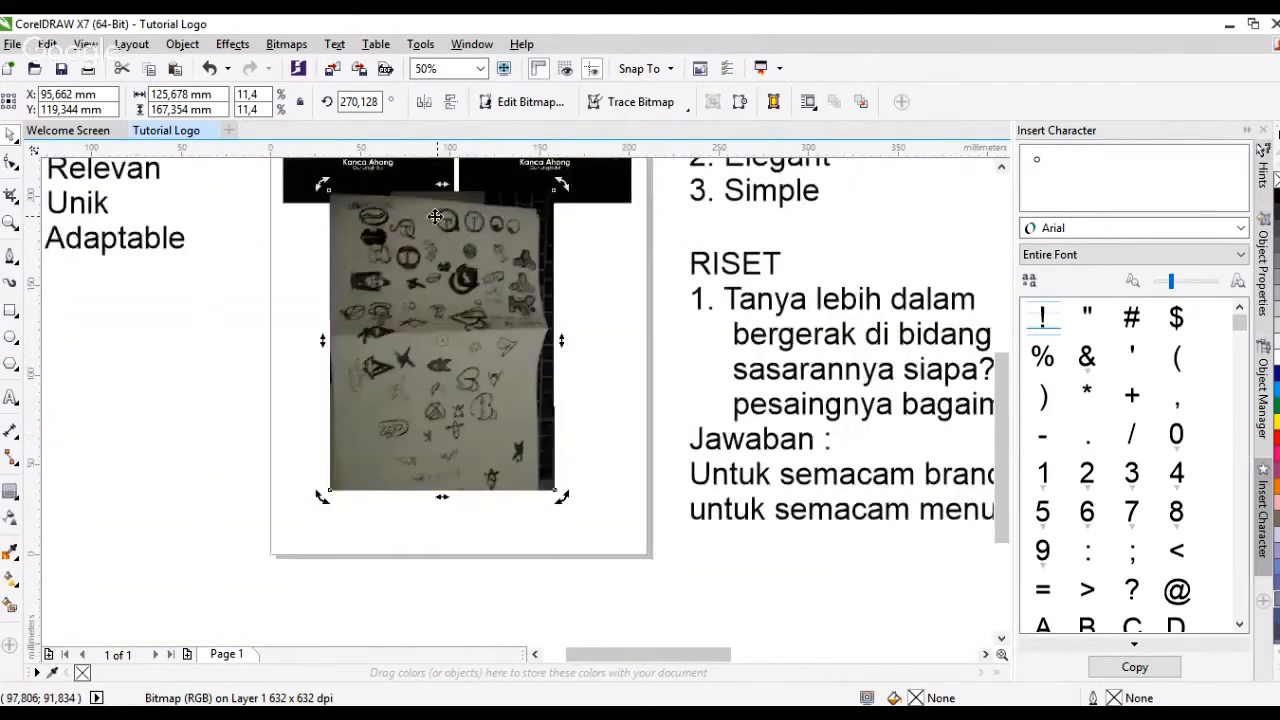
left_click(210, 68)
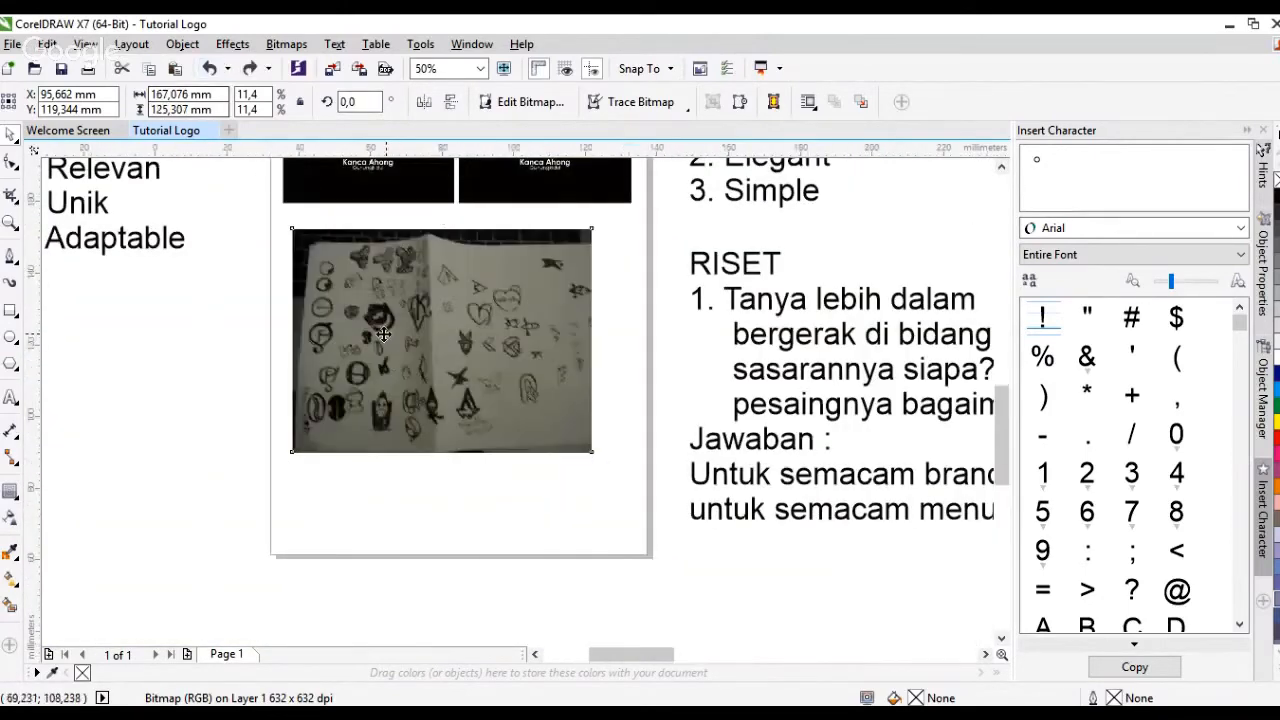
Look closely at the individual logo ideas on both halves of the photographed sketch sheet
scroll(383, 335, "up", 2)
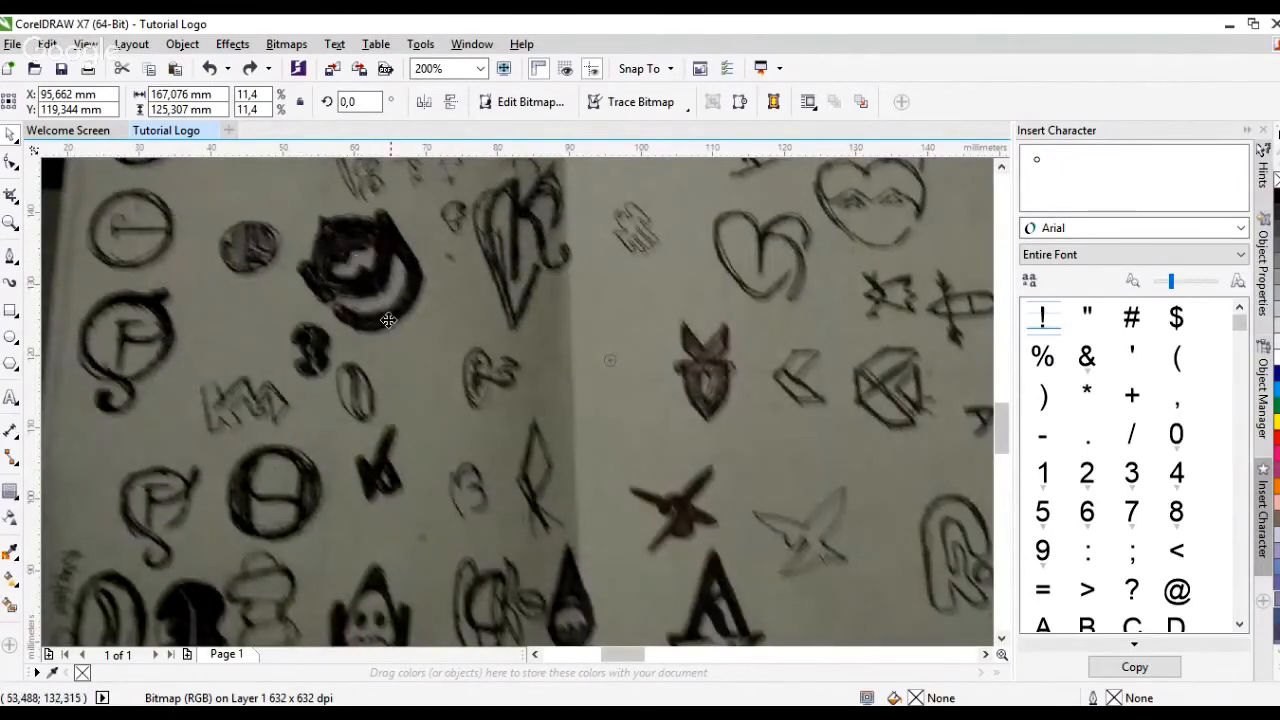
scroll(216, 394, "down", 1)
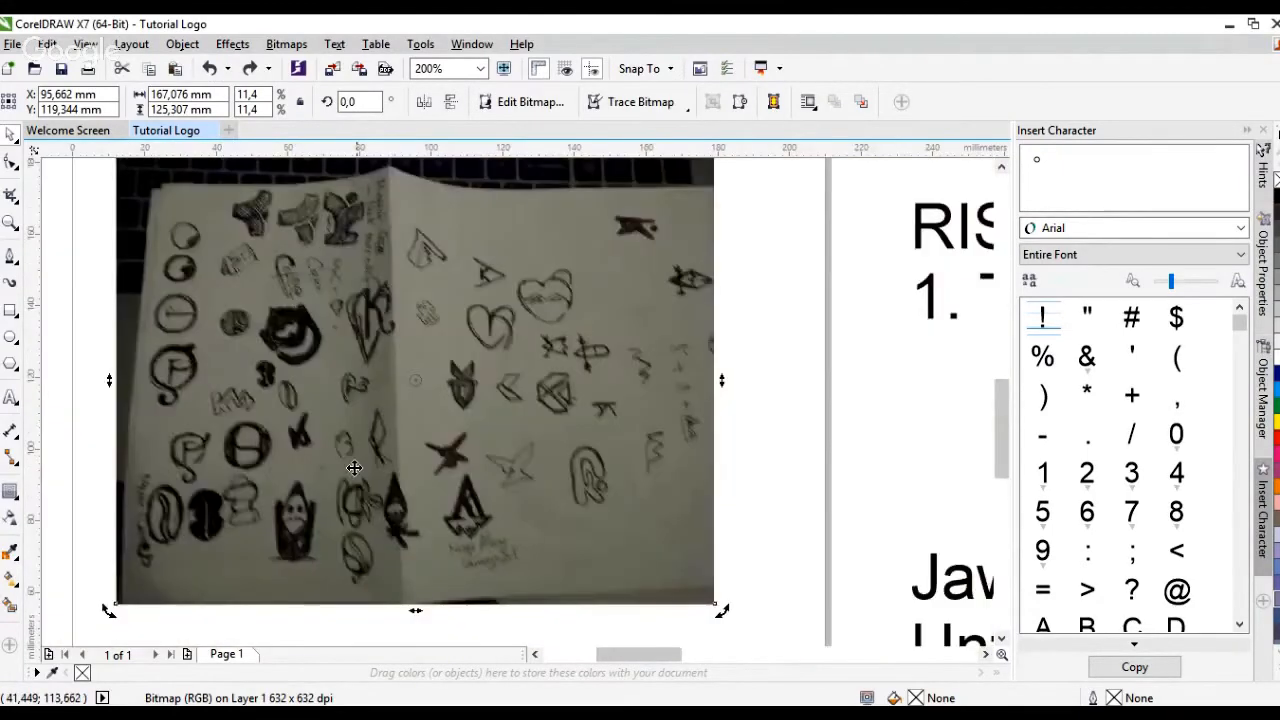
scroll(450, 510, "up", 1)
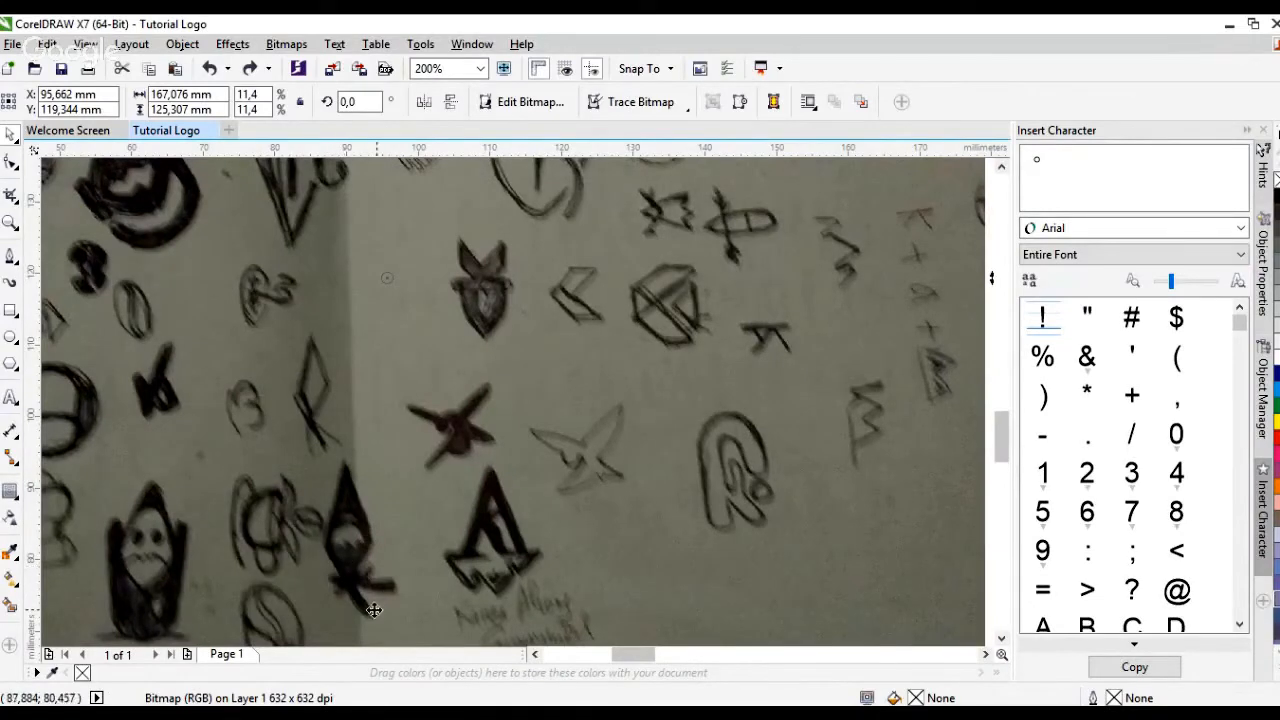
scroll(253, 535, "down", 1)
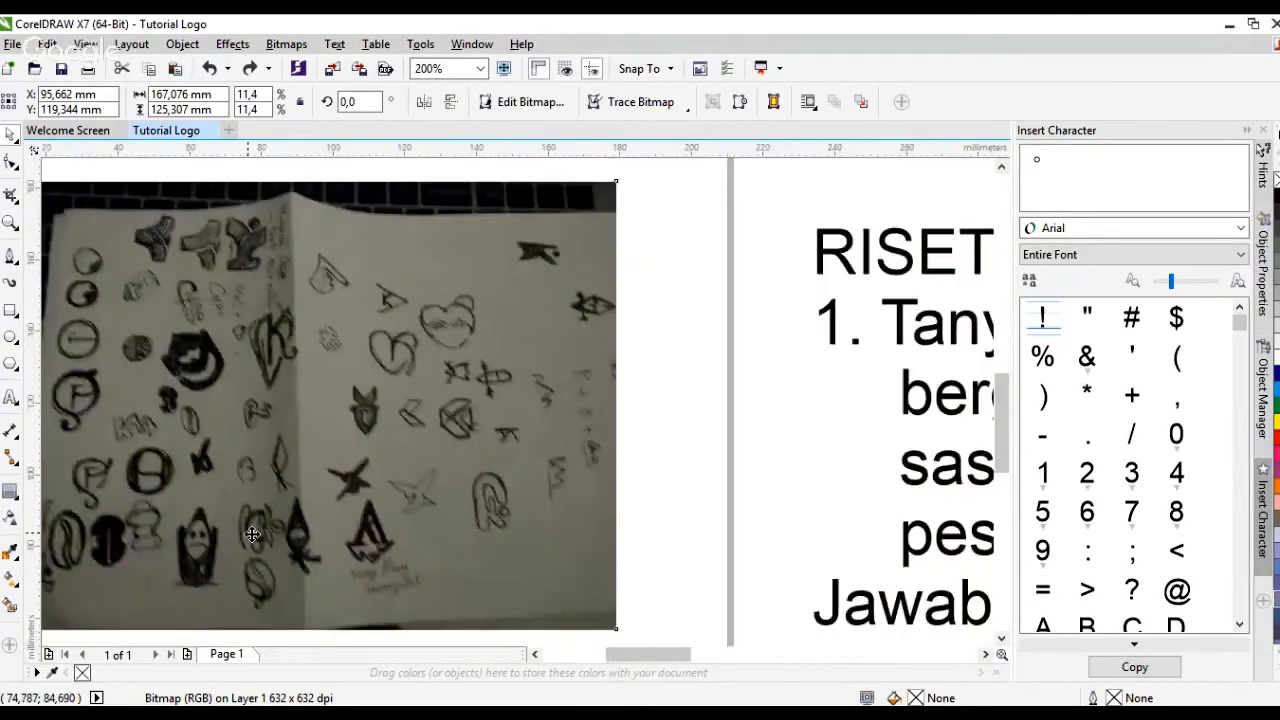
scroll(480, 415, "up", 1)
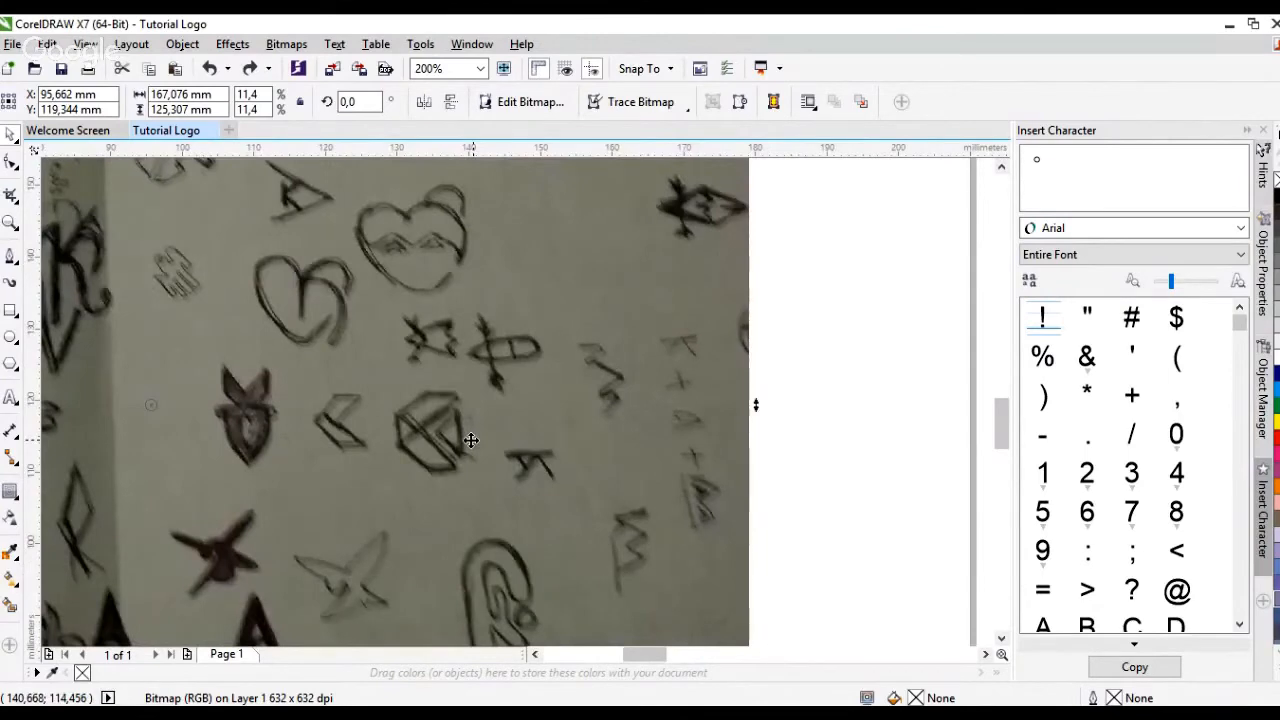
scroll(504, 346, "down", 1)
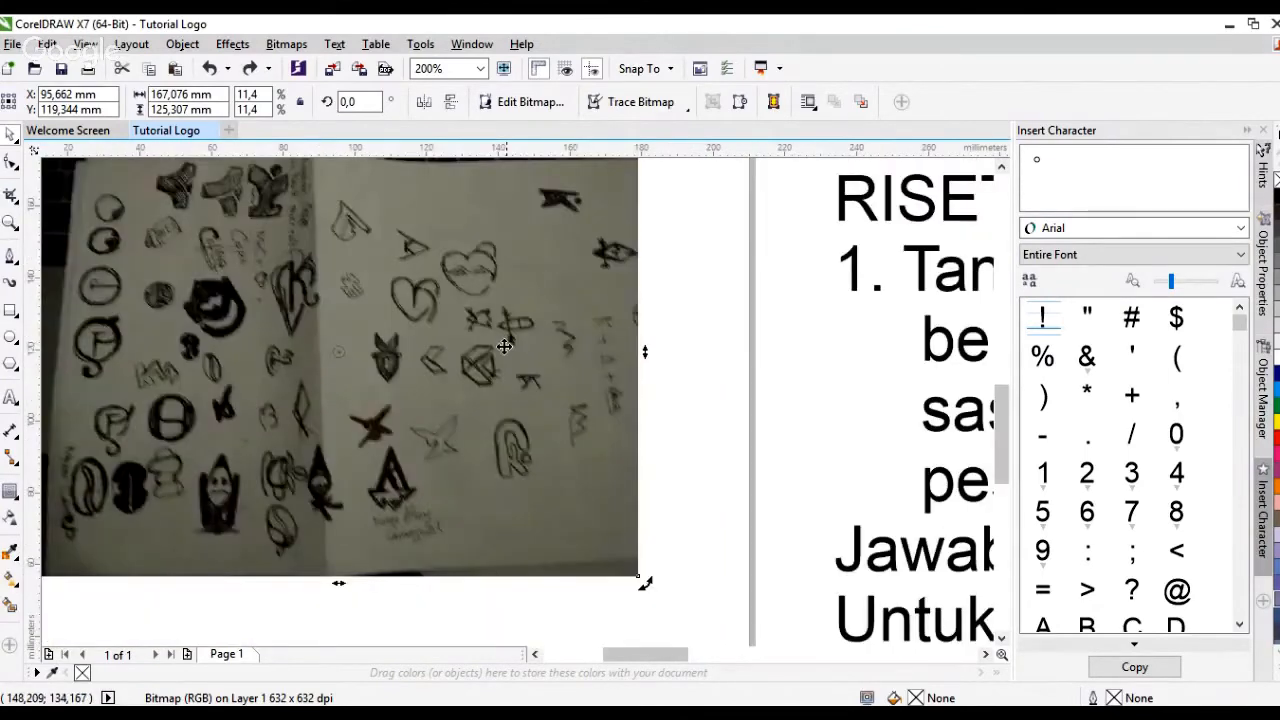
scroll(504, 346, "up", 1)
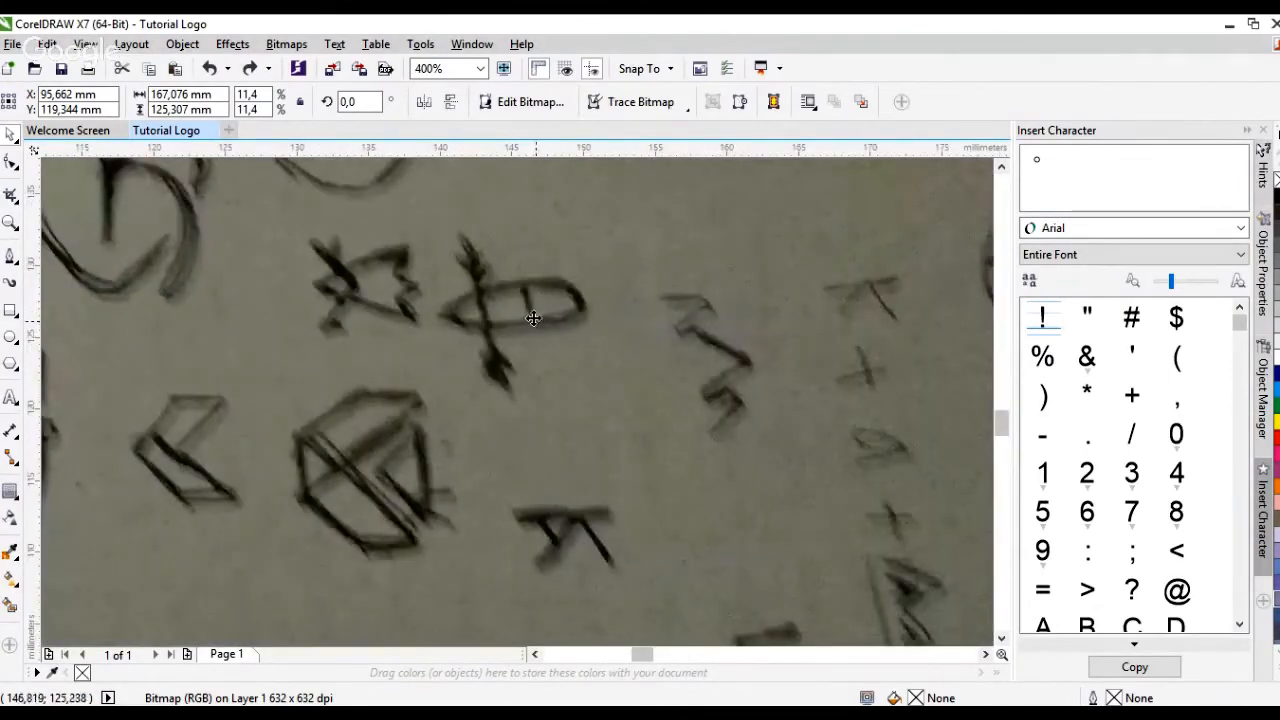
scroll(563, 372, "down", 1)
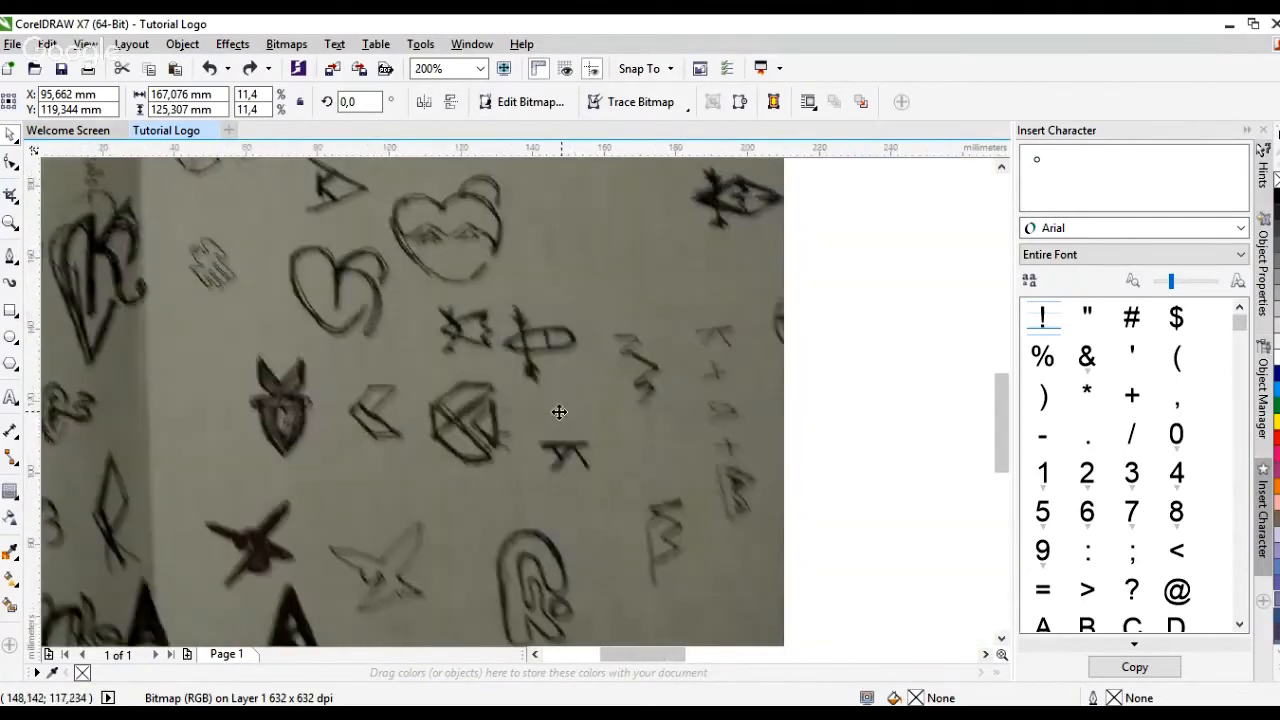
scroll(559, 412, "down", 1)
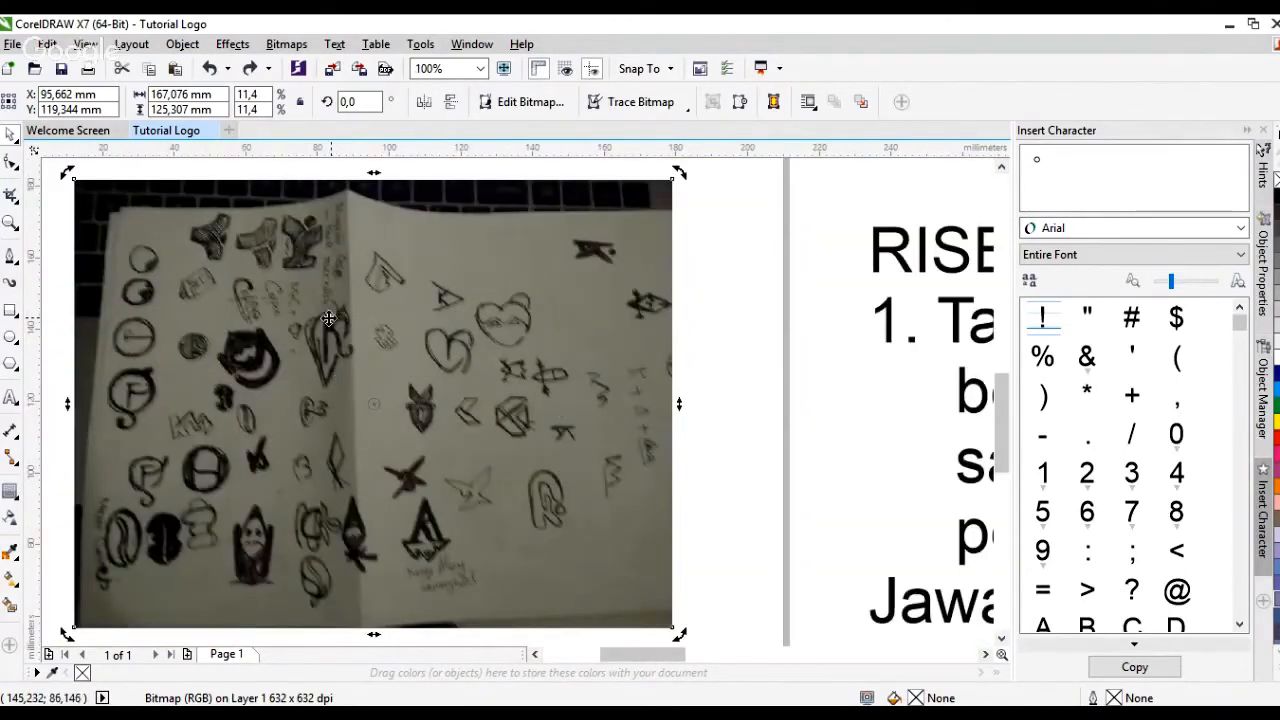
scroll(328, 318, "up", 1)
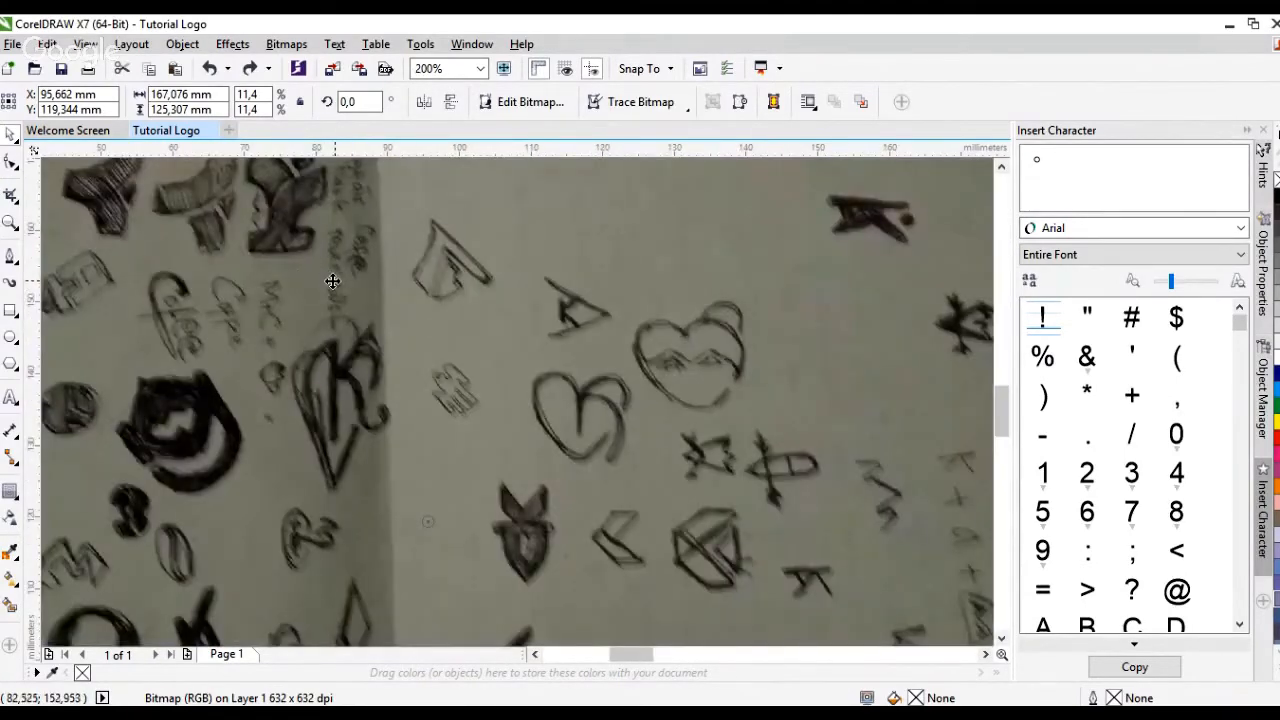
scroll(341, 322, "down", 1)
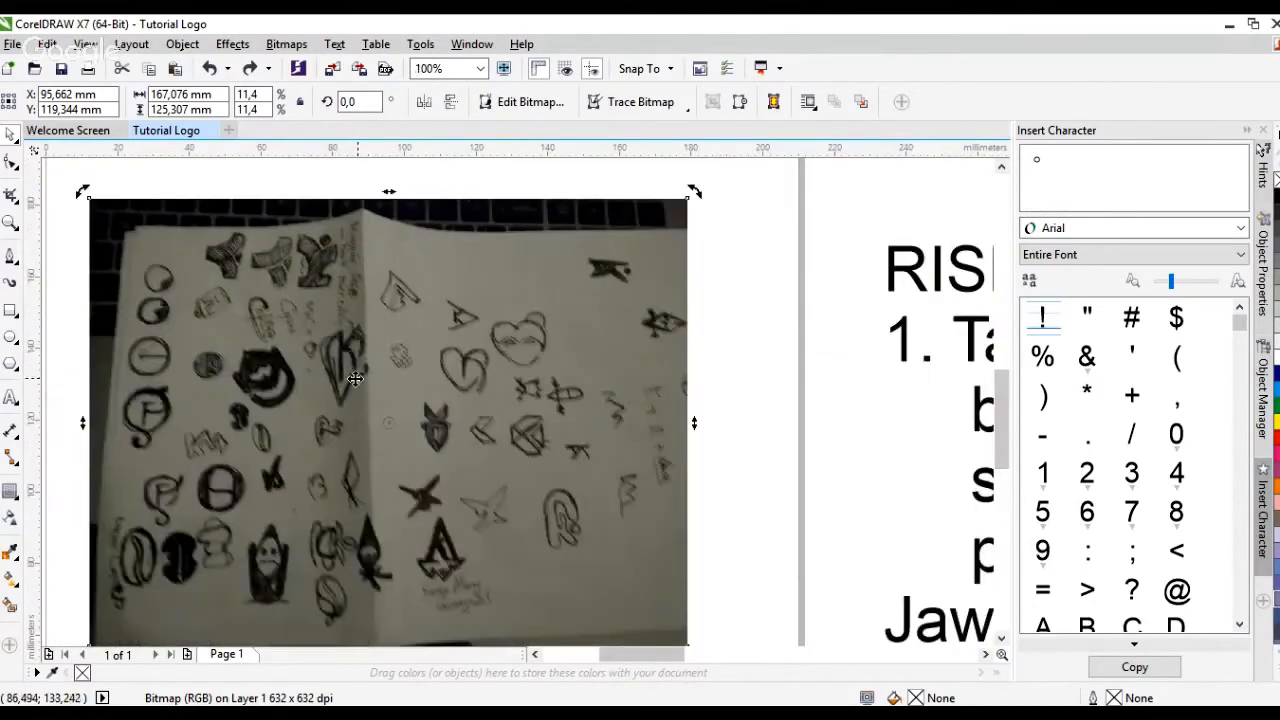
scroll(267, 608, "up", 1)
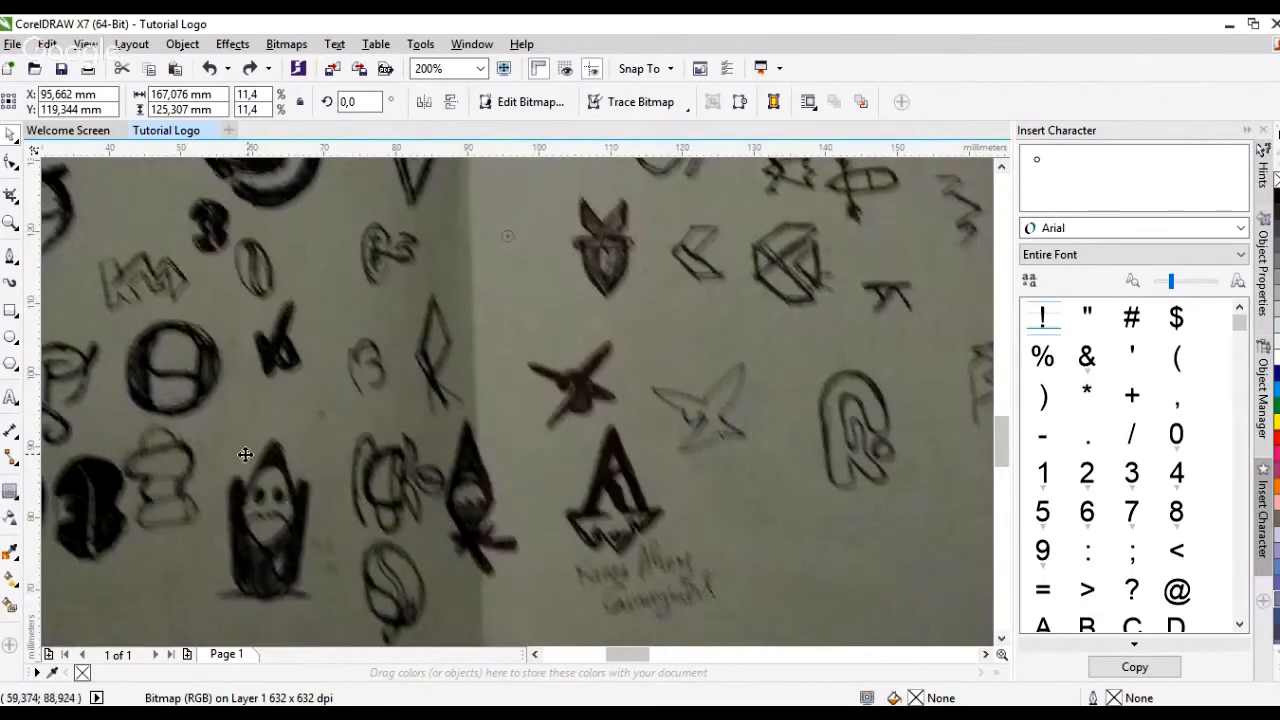
scroll(487, 385, "down", 1)
scroll(487, 385, "up", 1)
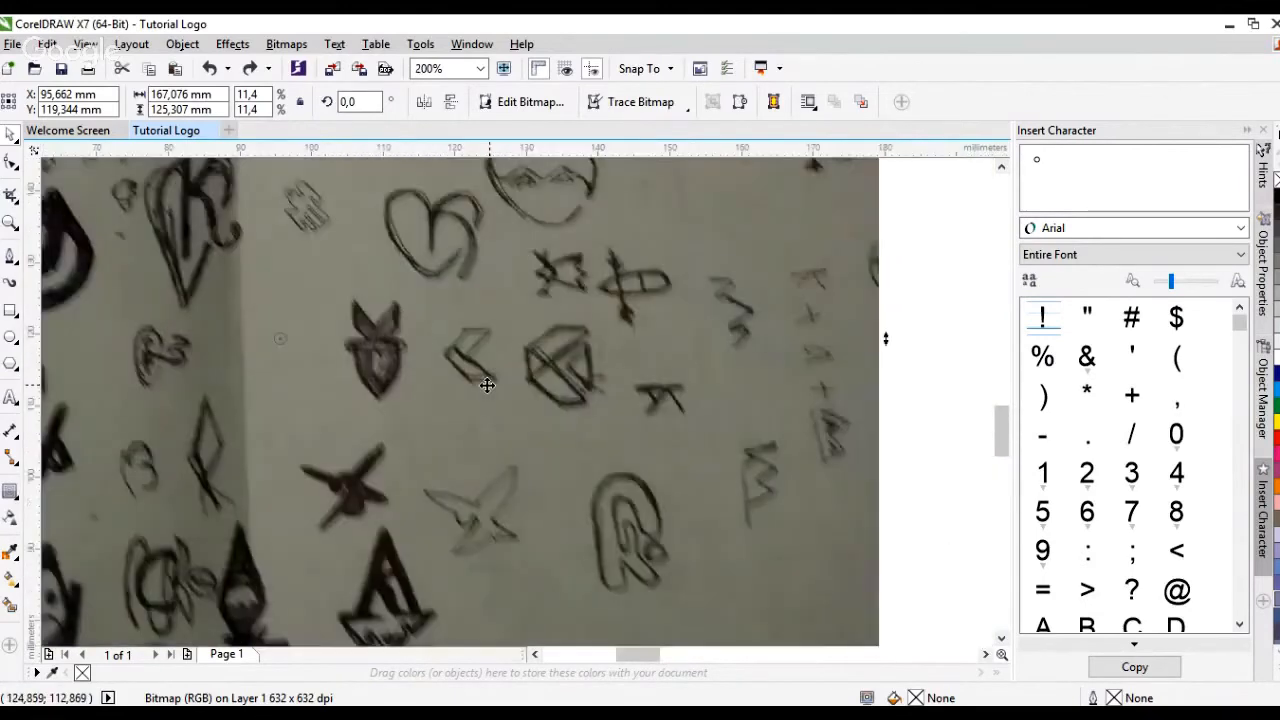
scroll(487, 385, "down", 1)
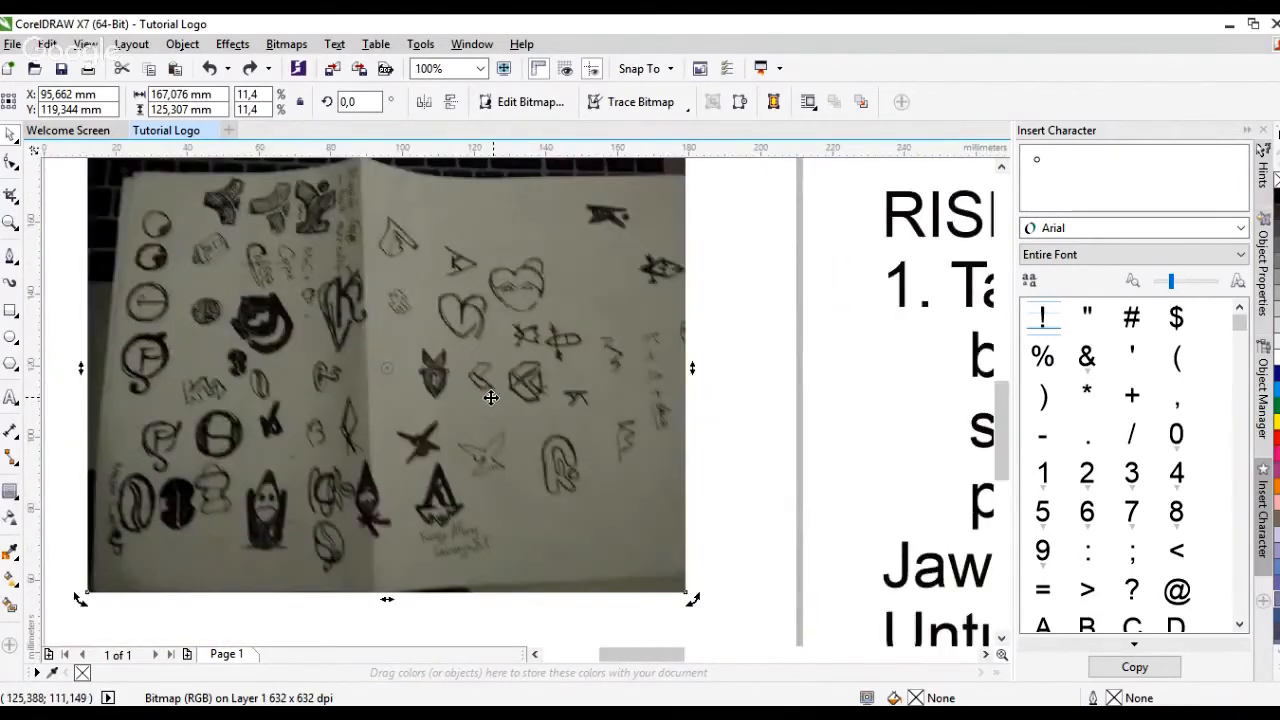
scroll(491, 397, "down", 1)
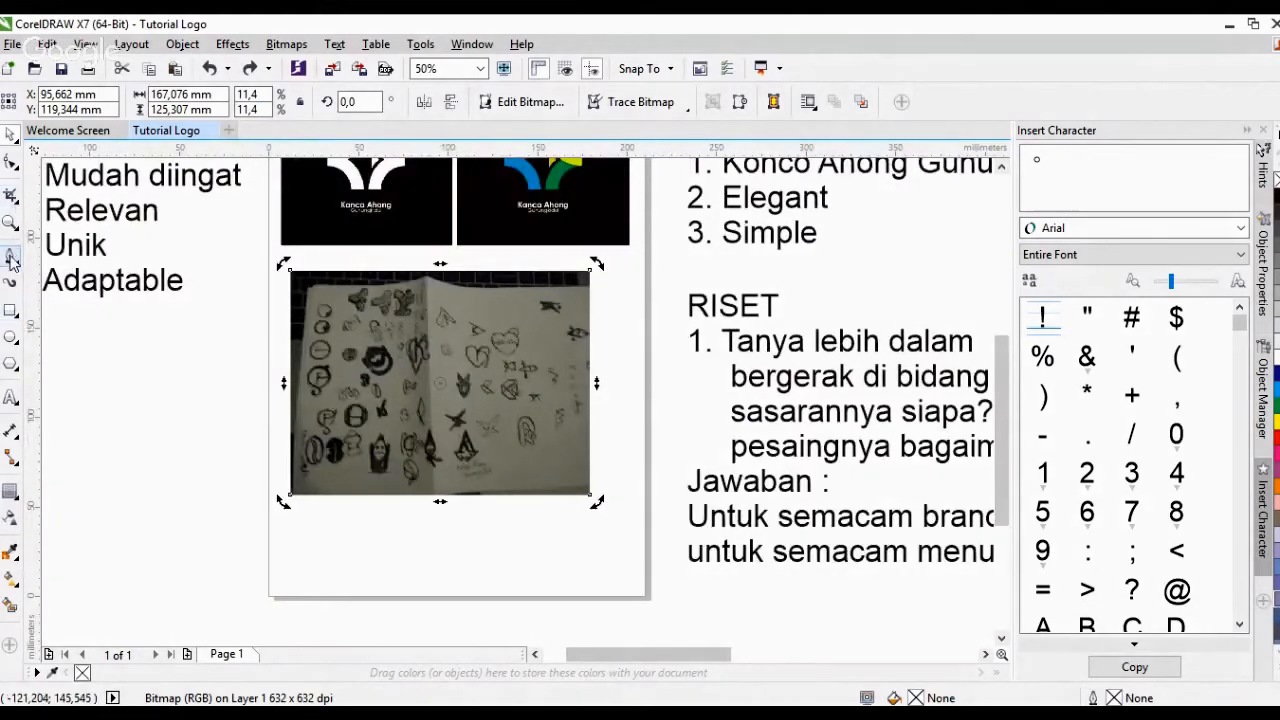
Add the letters A and G as two separate artistic text objects in the empty area beside the sketch photo
left_click(10, 397)
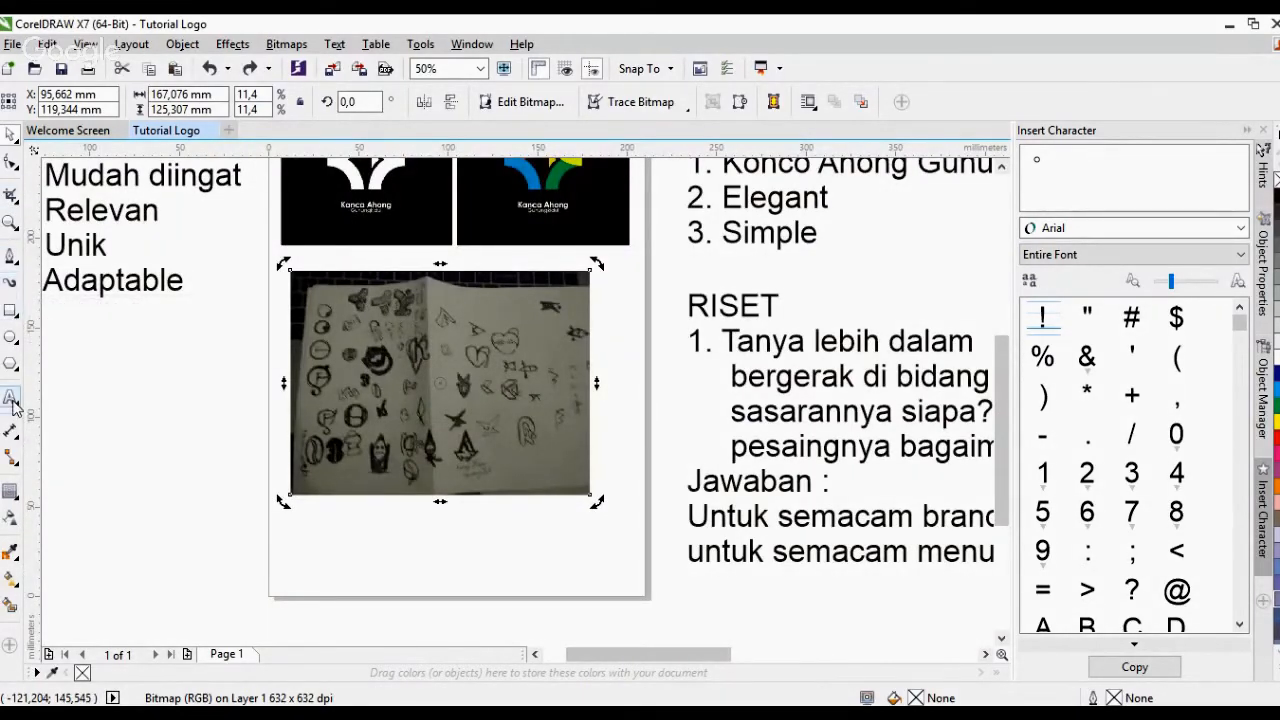
left_click(96, 412)
type("A")
left_click(133, 461)
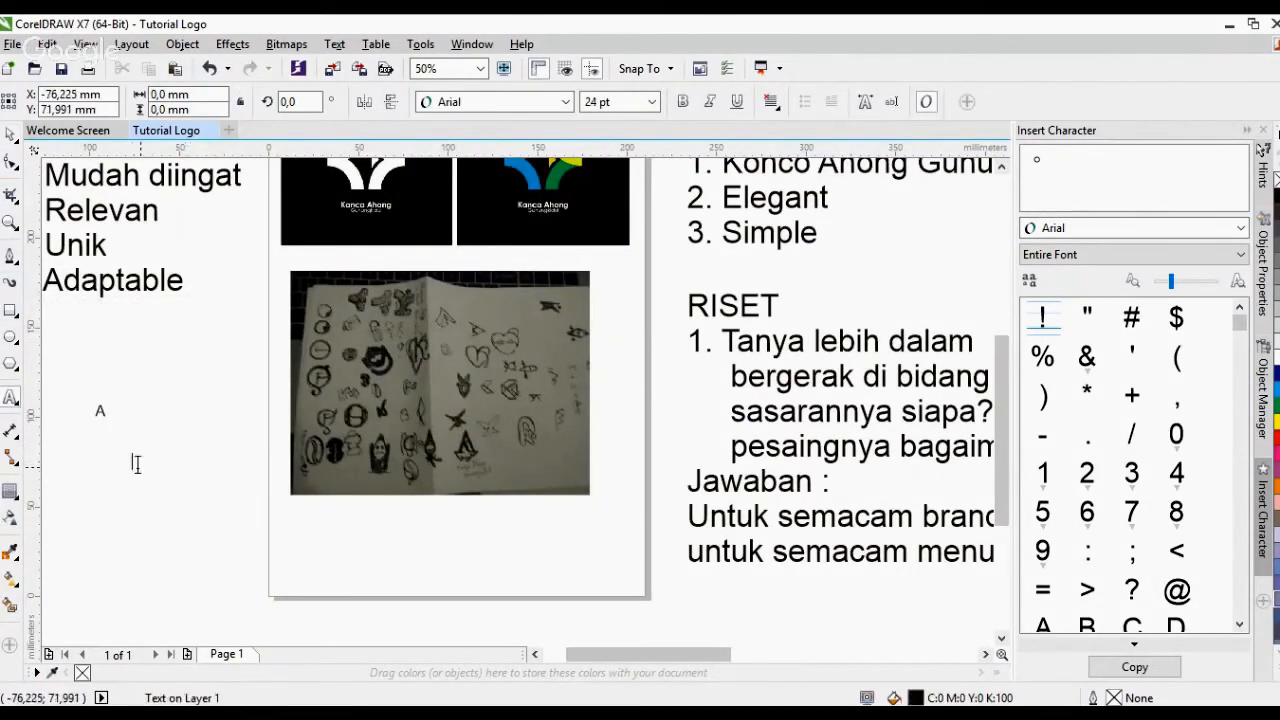
type("G")
Enlarge both letters to about 79 pt, place the G directly beneath the A, and select the pair
left_click(10, 134)
left_click(100, 412)
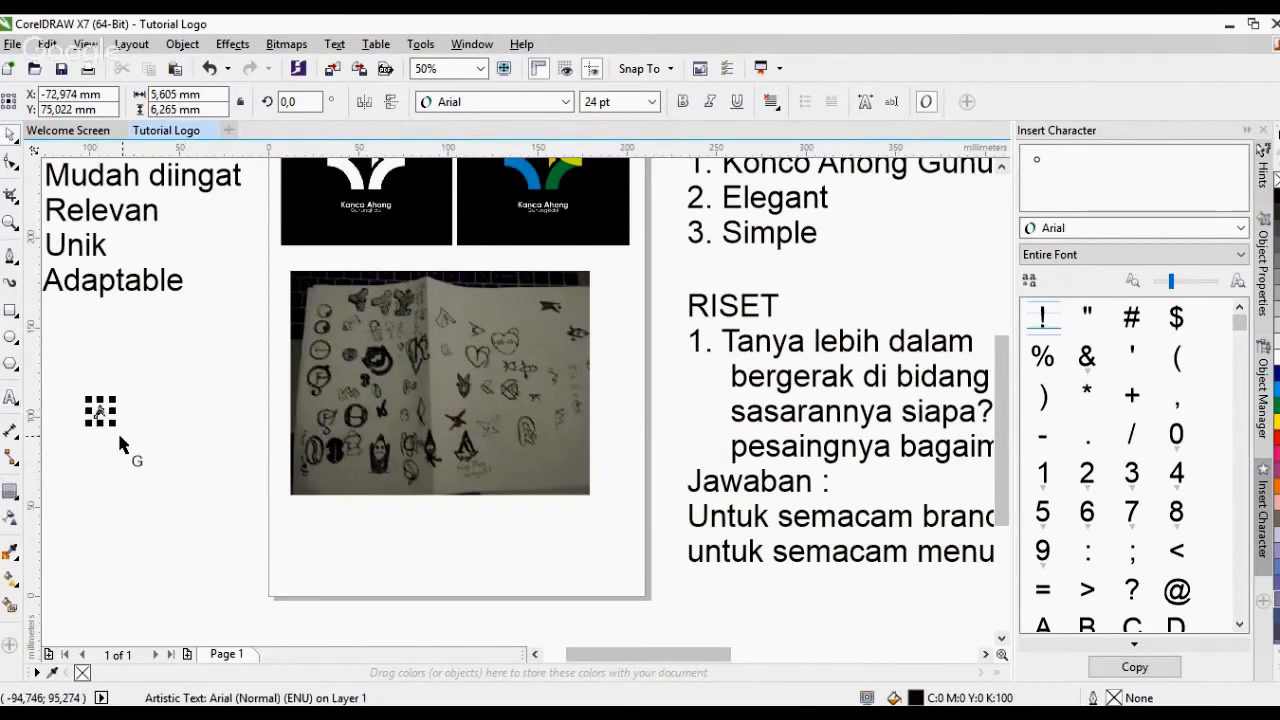
left_click_drag(80, 371, 200, 537)
left_click_drag(146, 470, 252, 582)
left_click_drag(150, 465, 116, 444)
left_click_drag(66, 376, 187, 539)
Change the font of the letters A and G to Century Gothic
left_click(479, 105)
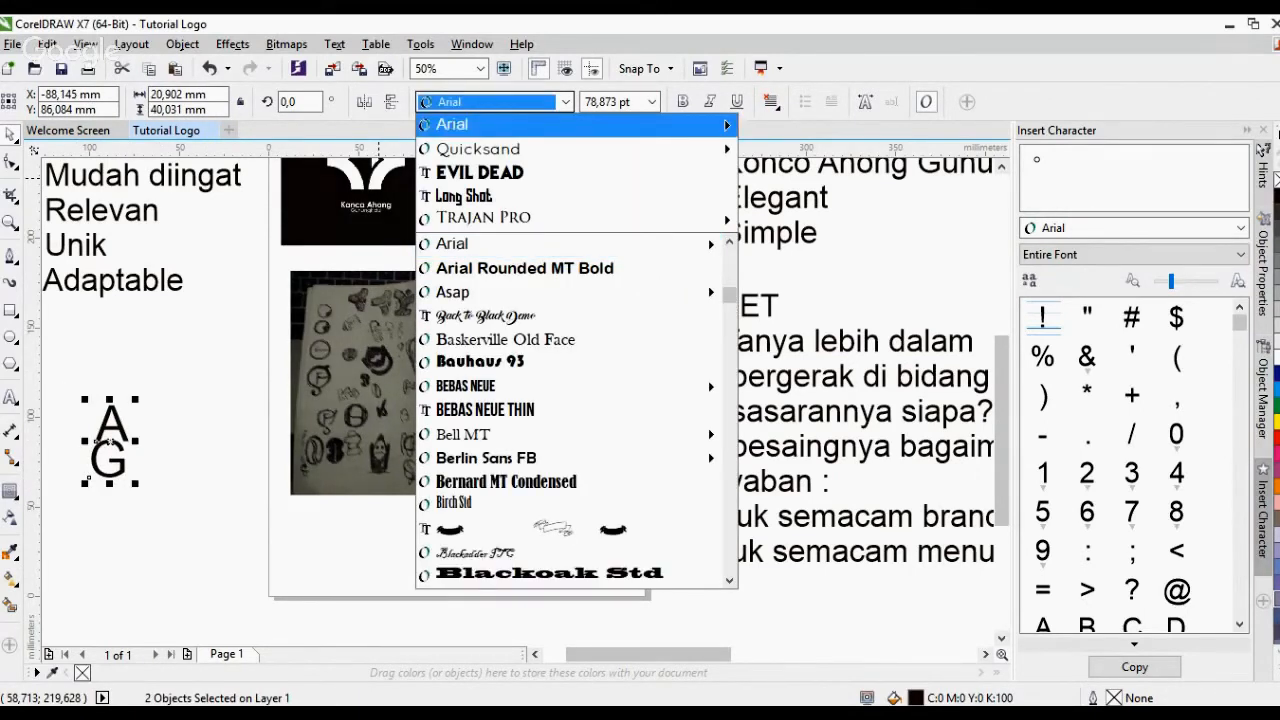
scroll(500, 490, "down", 5)
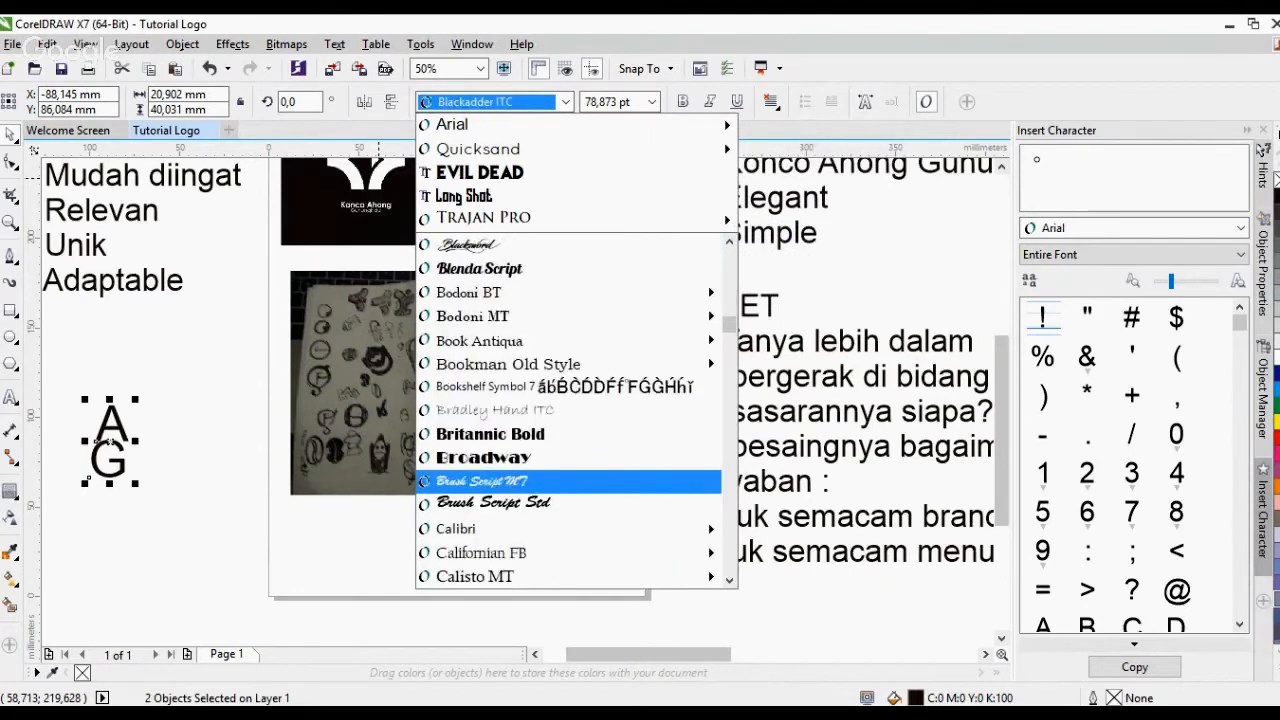
scroll(560, 460, "down", 5)
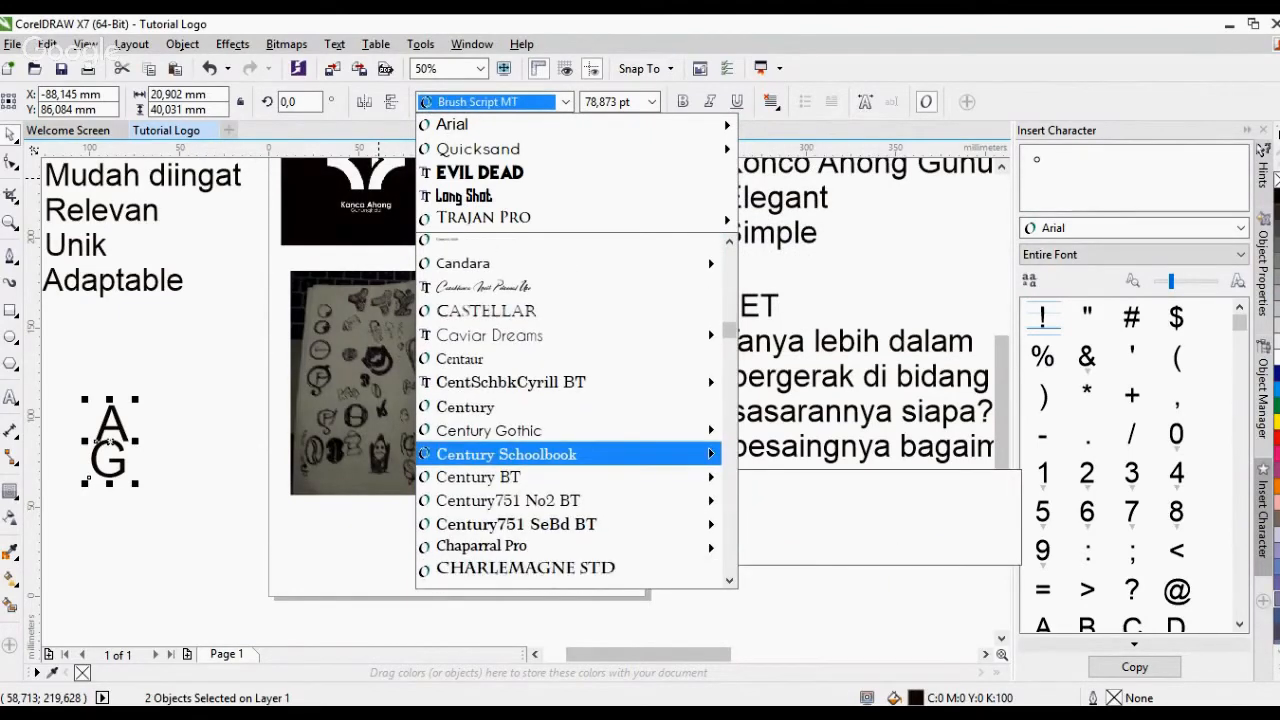
scroll(576, 410, "down", 2)
left_click(103, 440)
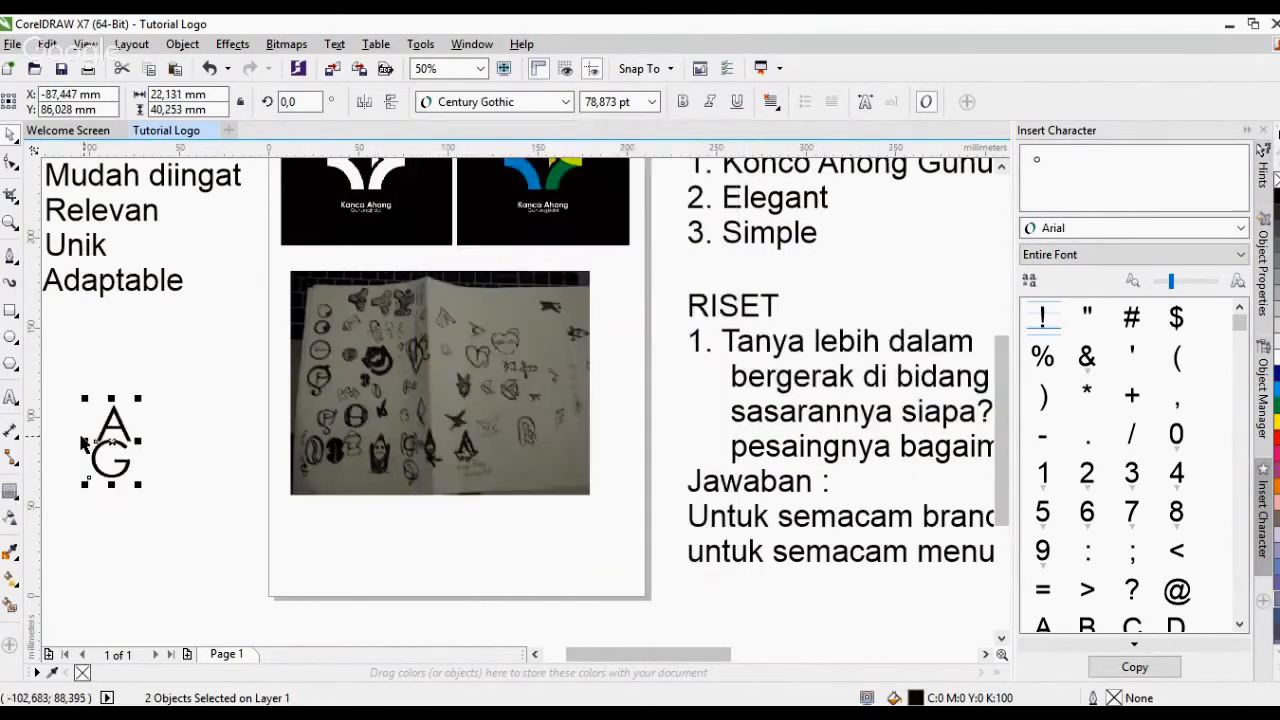
Try bold on the letters A and G, and return both to regular weight
scroll(120, 450, "up", 2)
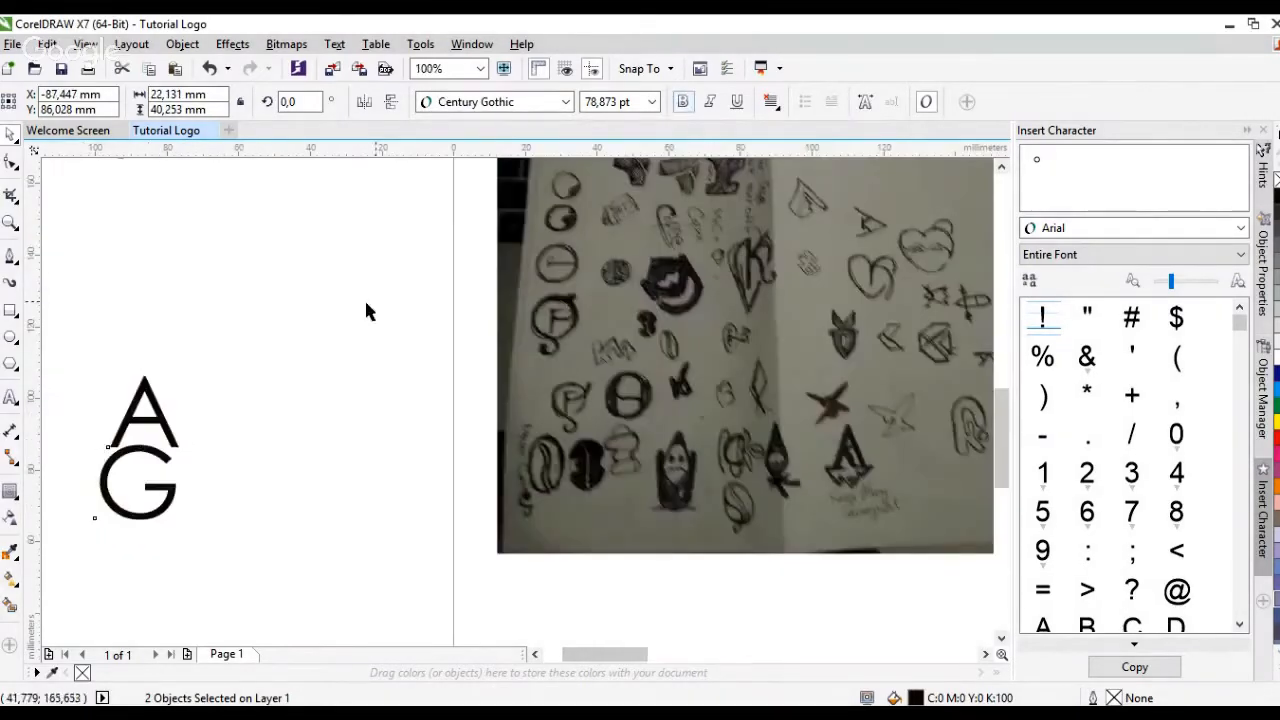
key("ctrl+b")
left_click(240, 333)
left_click(174, 476)
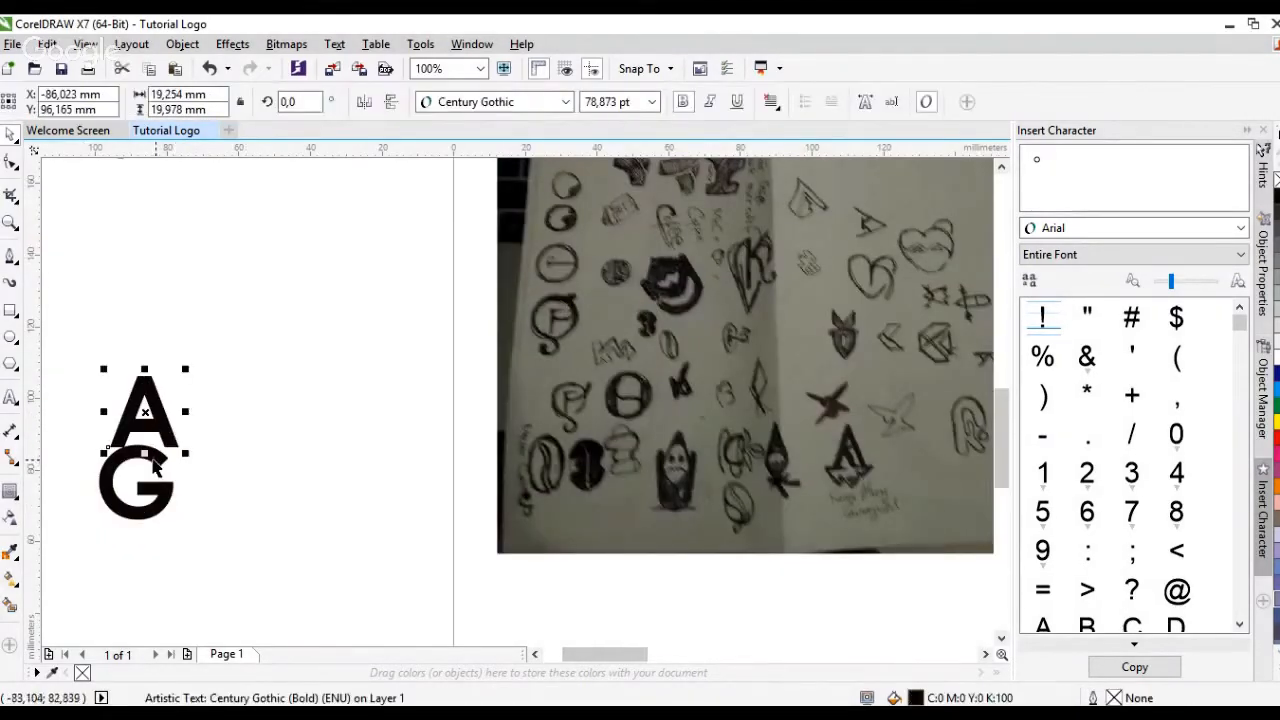
left_click(158, 470, "shift")
left_click(688, 101)
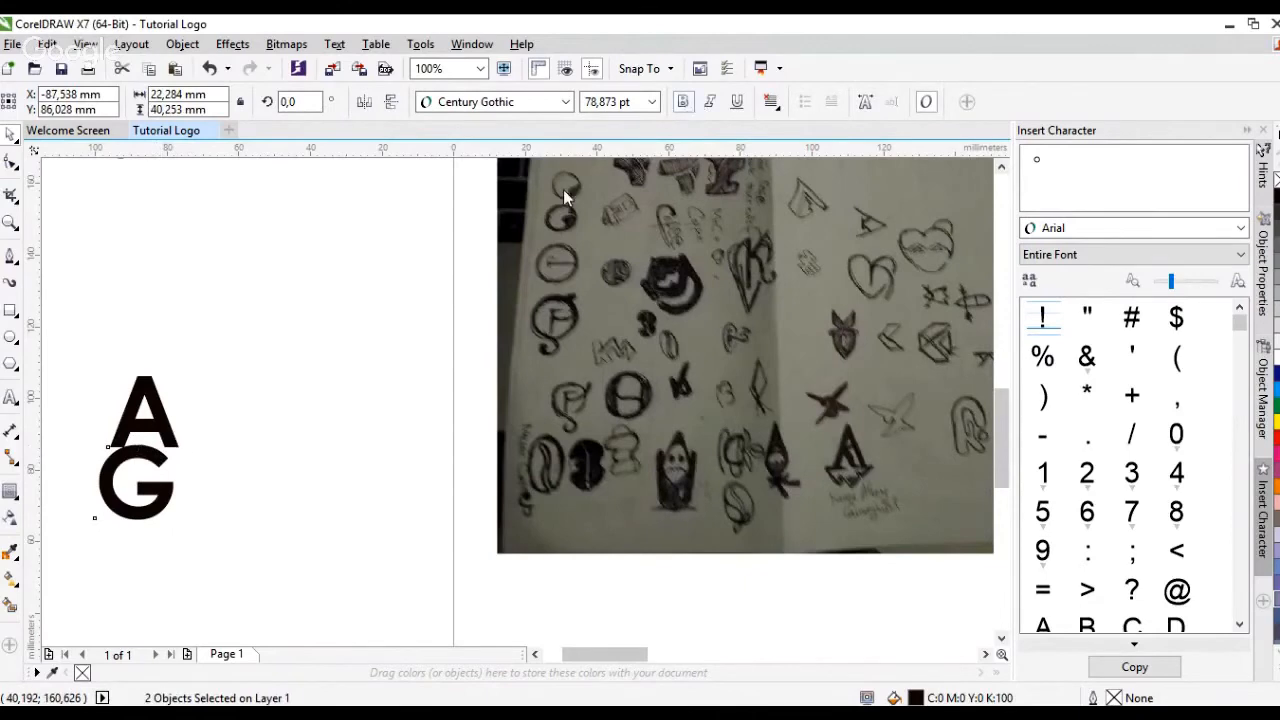
left_click(305, 325)
Move the G up so its upper curve overlaps the legs of the A, and select both letters
scroll(135, 458, "up", 2)
left_click_drag(135, 458, 160, 406)
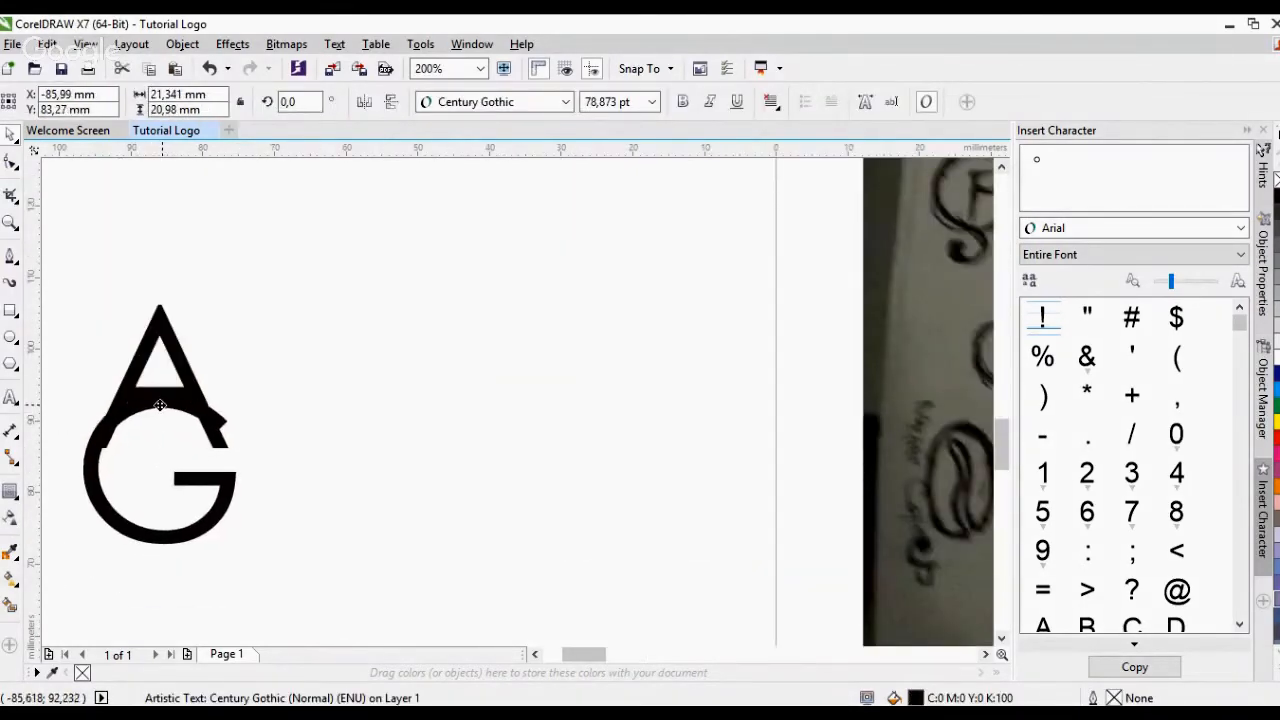
left_click(349, 385)
scroll(349, 385, "down", 1)
left_click_drag(358, 493, 180, 320)
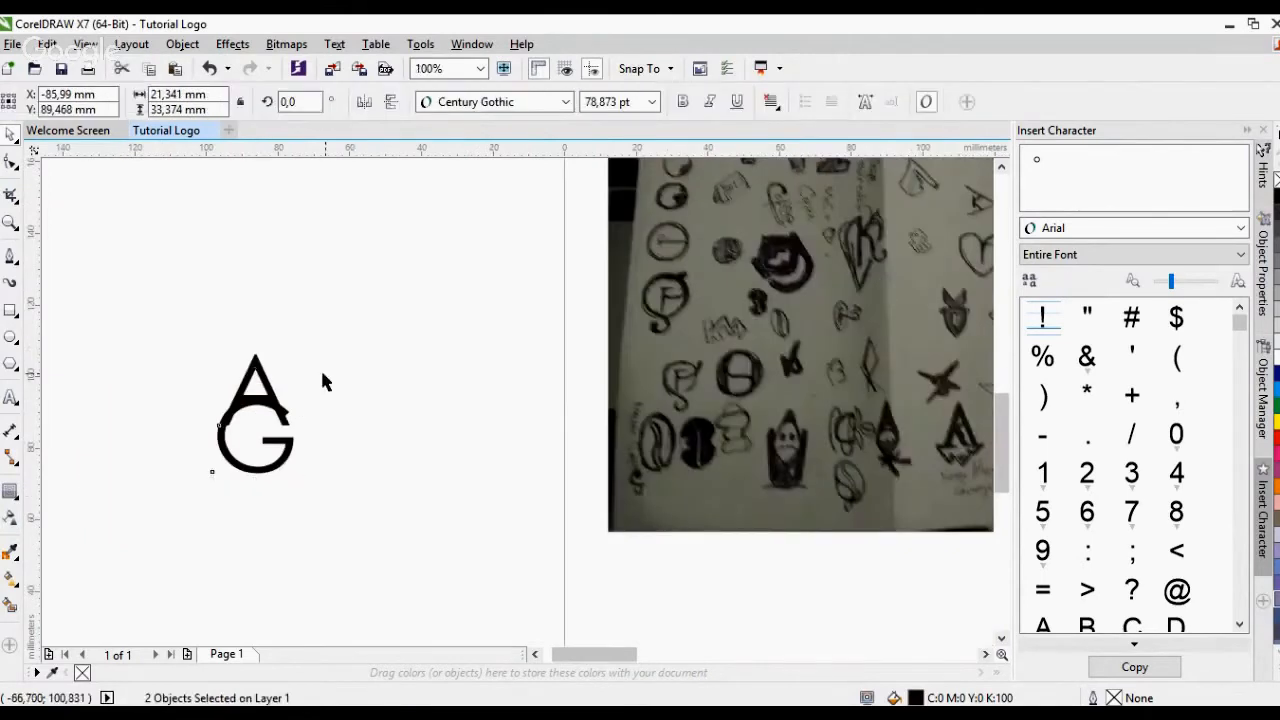
Rotate the combined letters A and G by 180°, mirror them horizontally, and deselect them
left_click(320, 367)
mouse_move(251, 388)
left_mouse_down()
mouse_move(254, 344)
mouse_move(258, 405)
left_mouse_up()
left_click(255, 450, "shift")
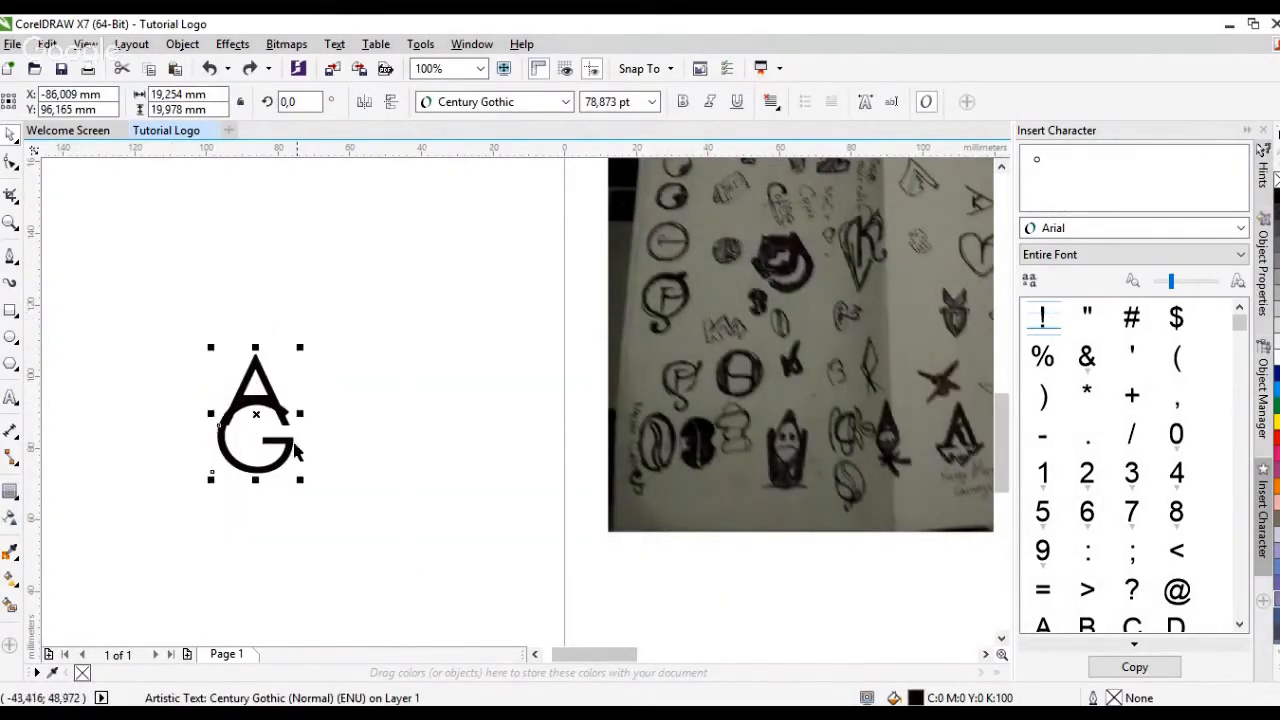
left_click(255, 445)
left_click_drag(296, 347, 174, 531)
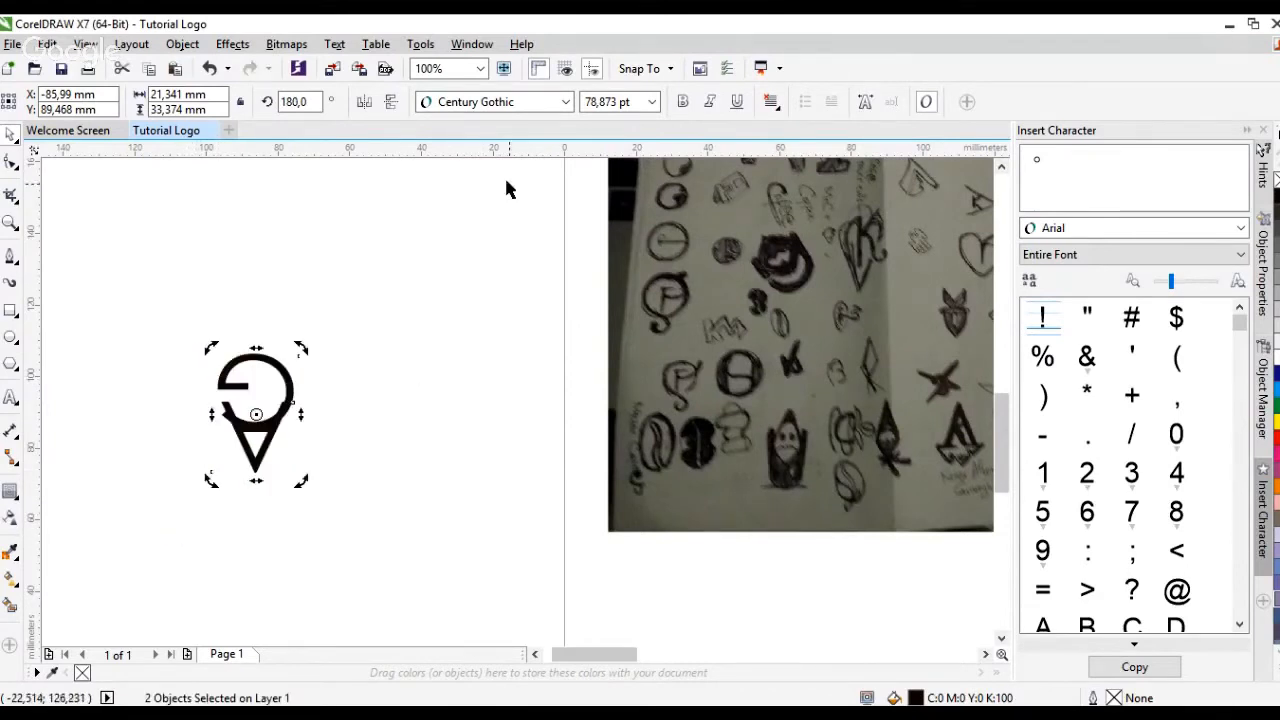
left_click(364, 101)
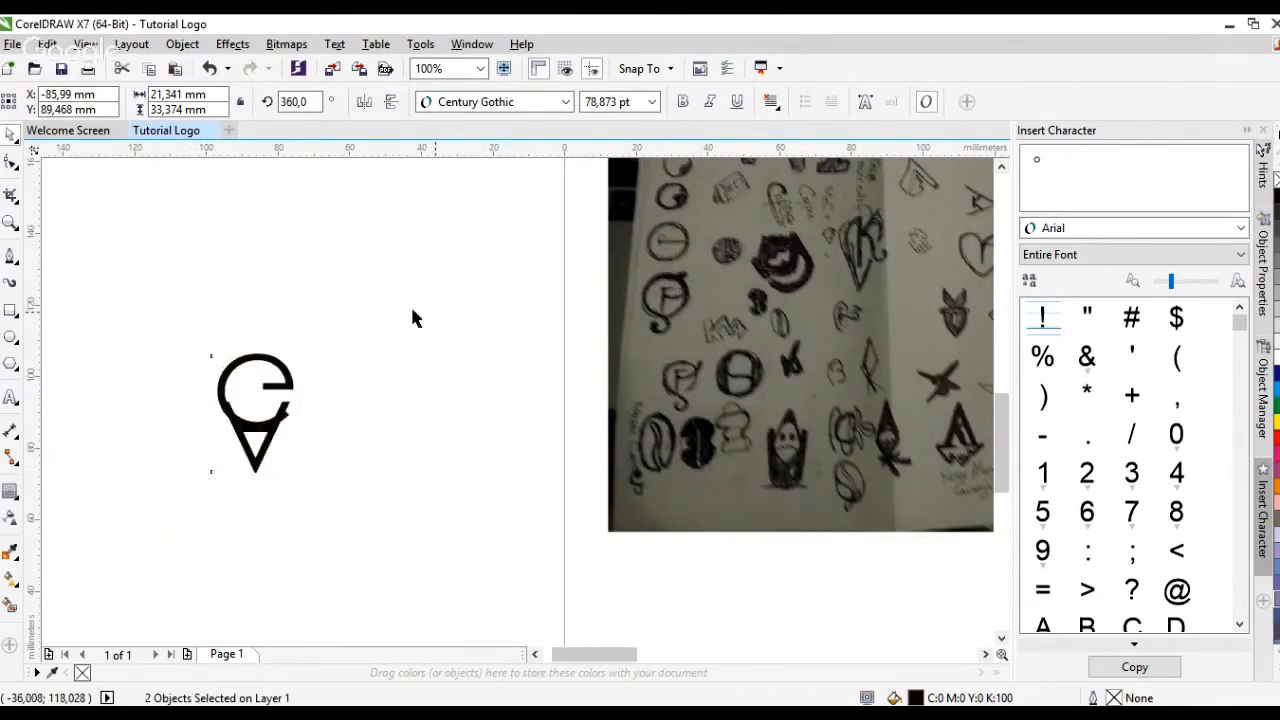
left_click_drag(364, 307, 390, 365)
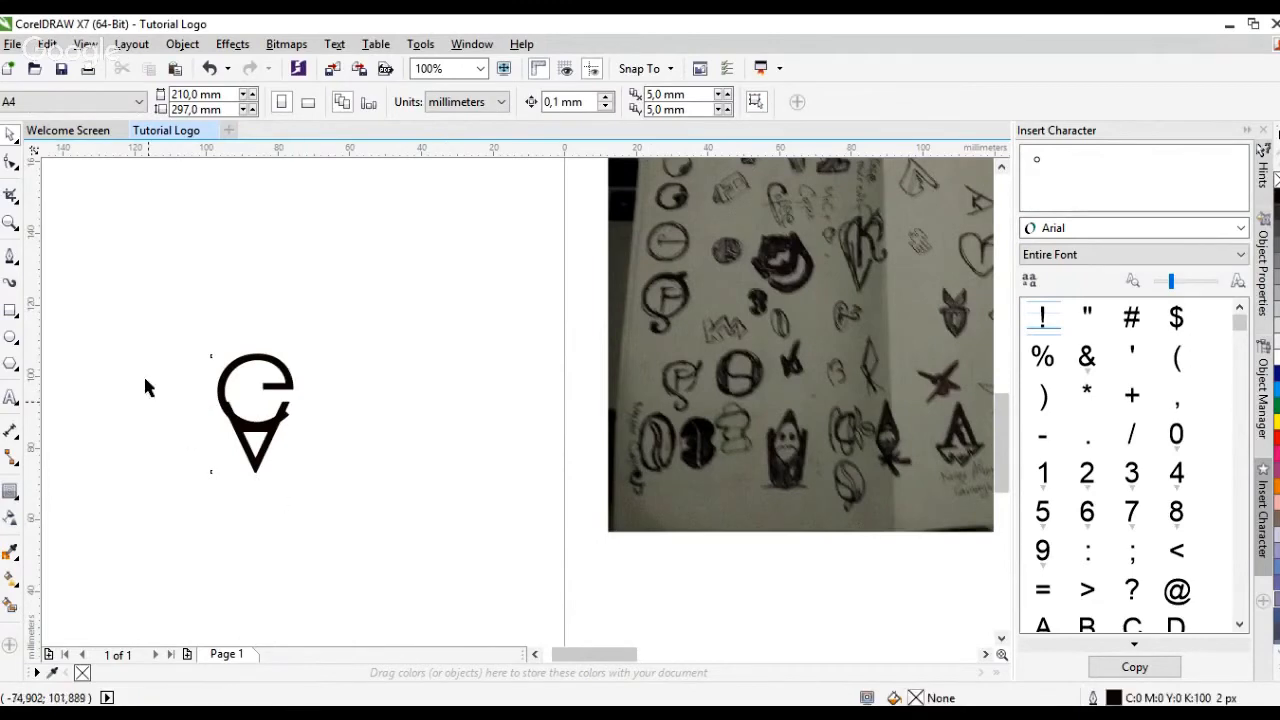
Delete the combined A and G letters from the area beside the sketch photo
scroll(204, 405, "down", 2)
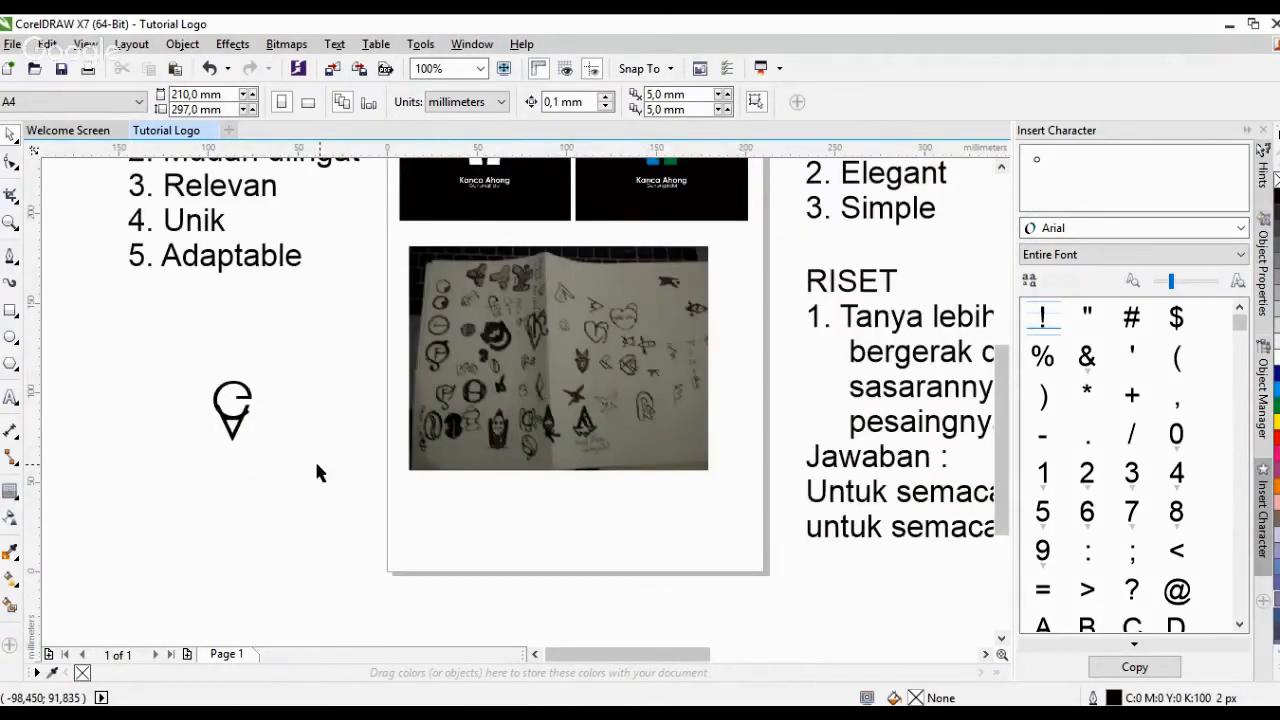
left_click(230, 428)
key("Delete")
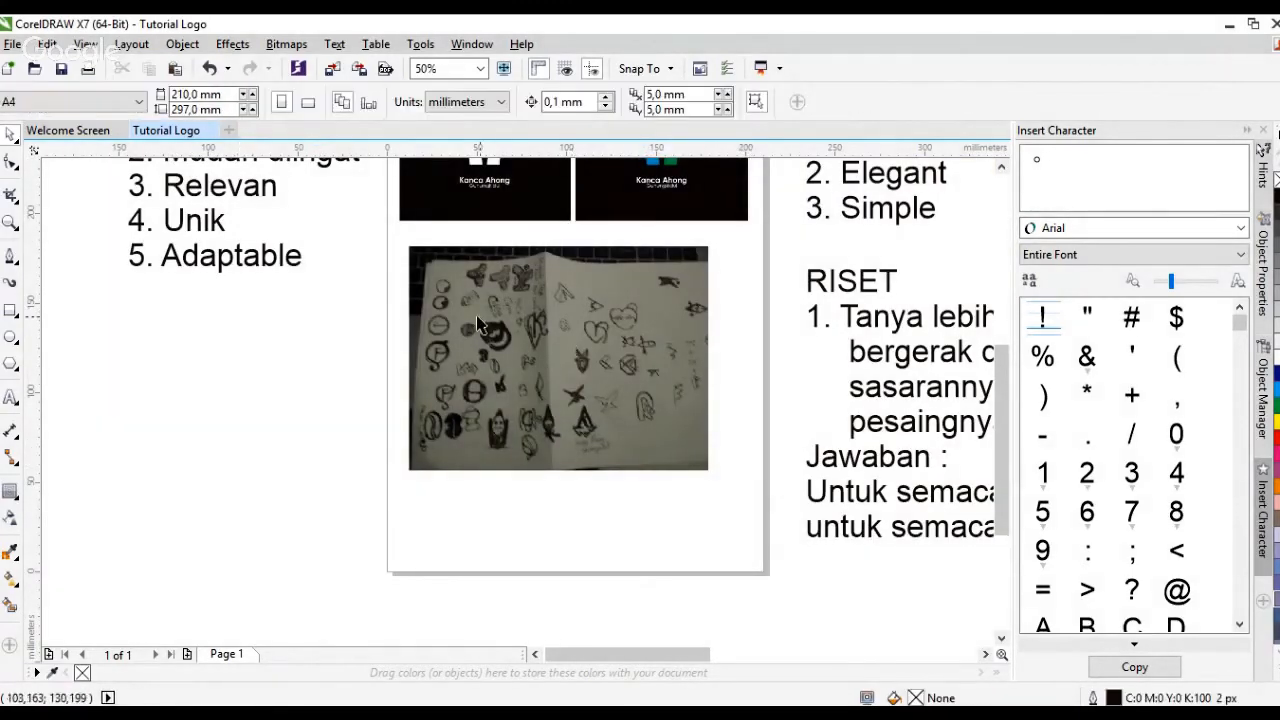
Draw a circle about 17.6 mm in diameter around the first hatched sketch in the photo's upper row
scroll(432, 355, "down", 1)
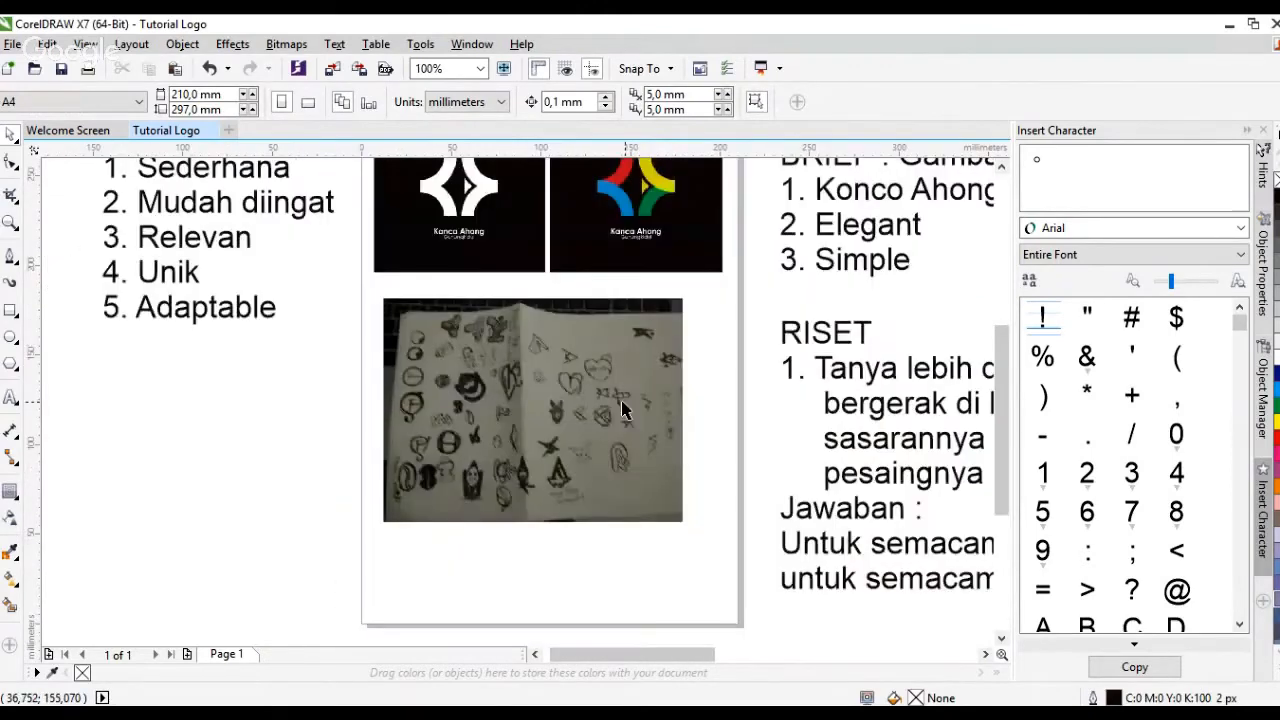
scroll(622, 410, "up", 2)
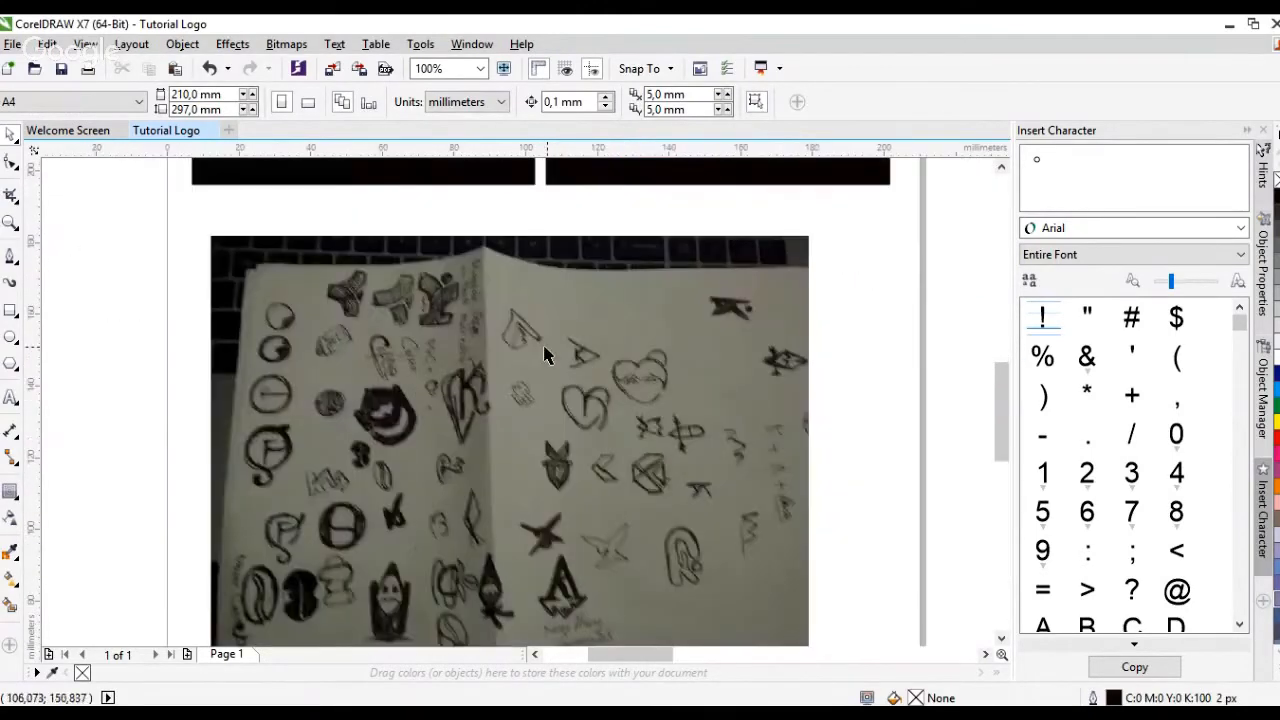
scroll(362, 262, "up", 1)
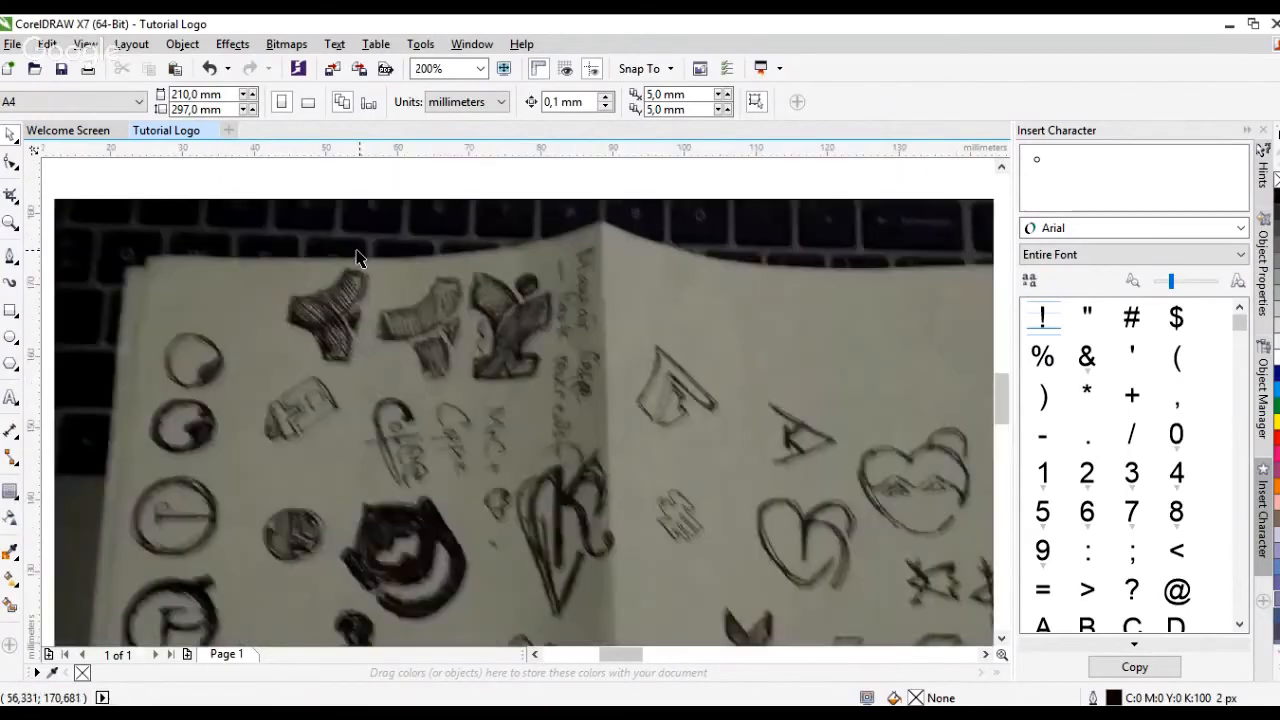
scroll(356, 257, "up", 1)
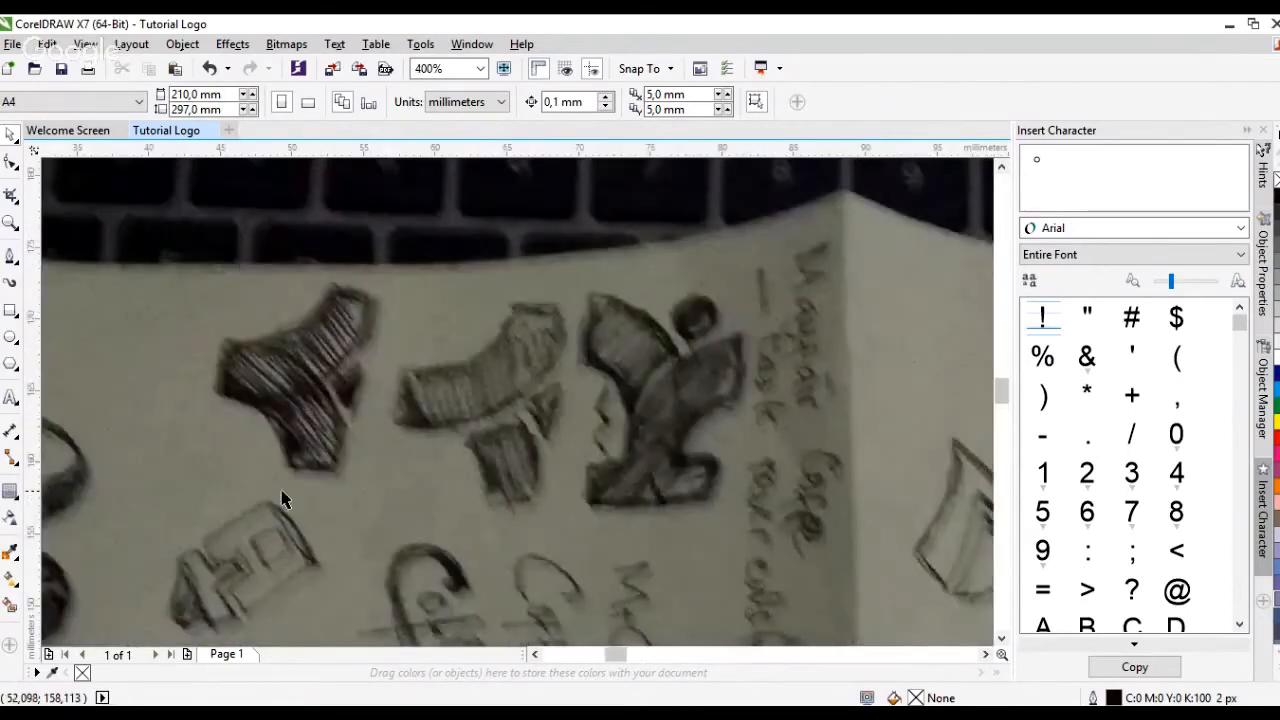
left_click(11, 338)
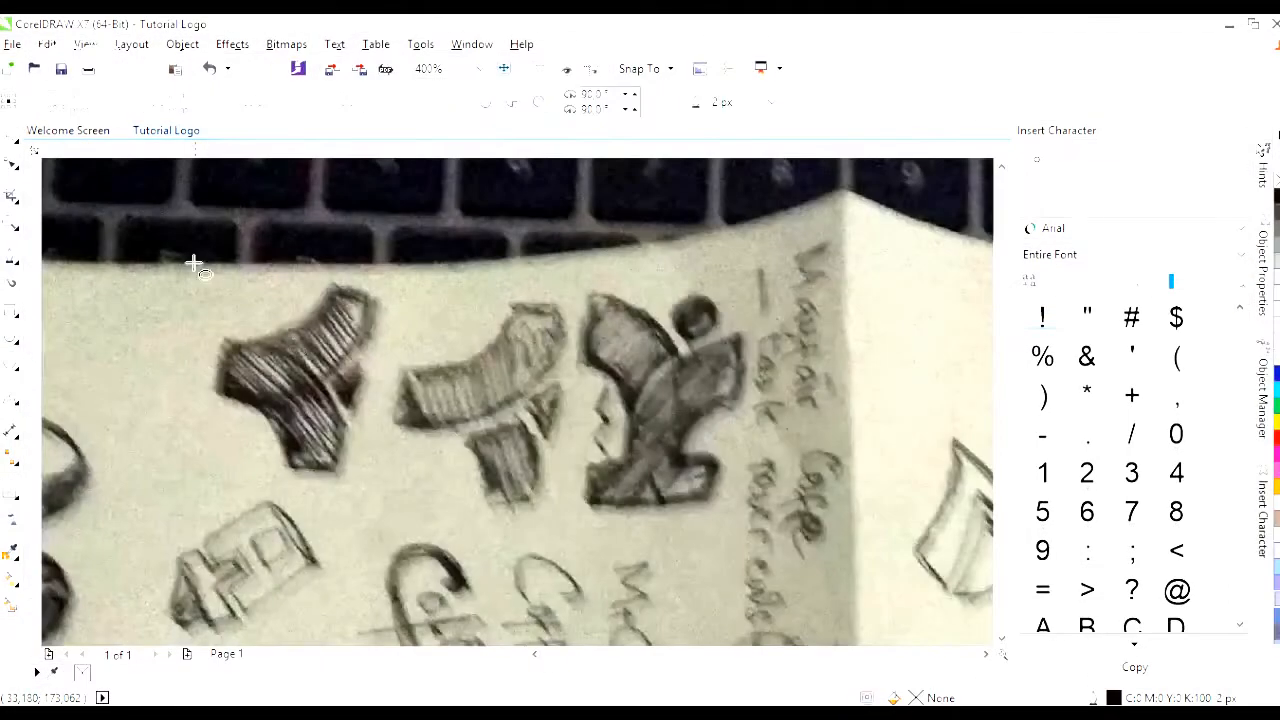
left_click_drag(197, 262, 398, 514)
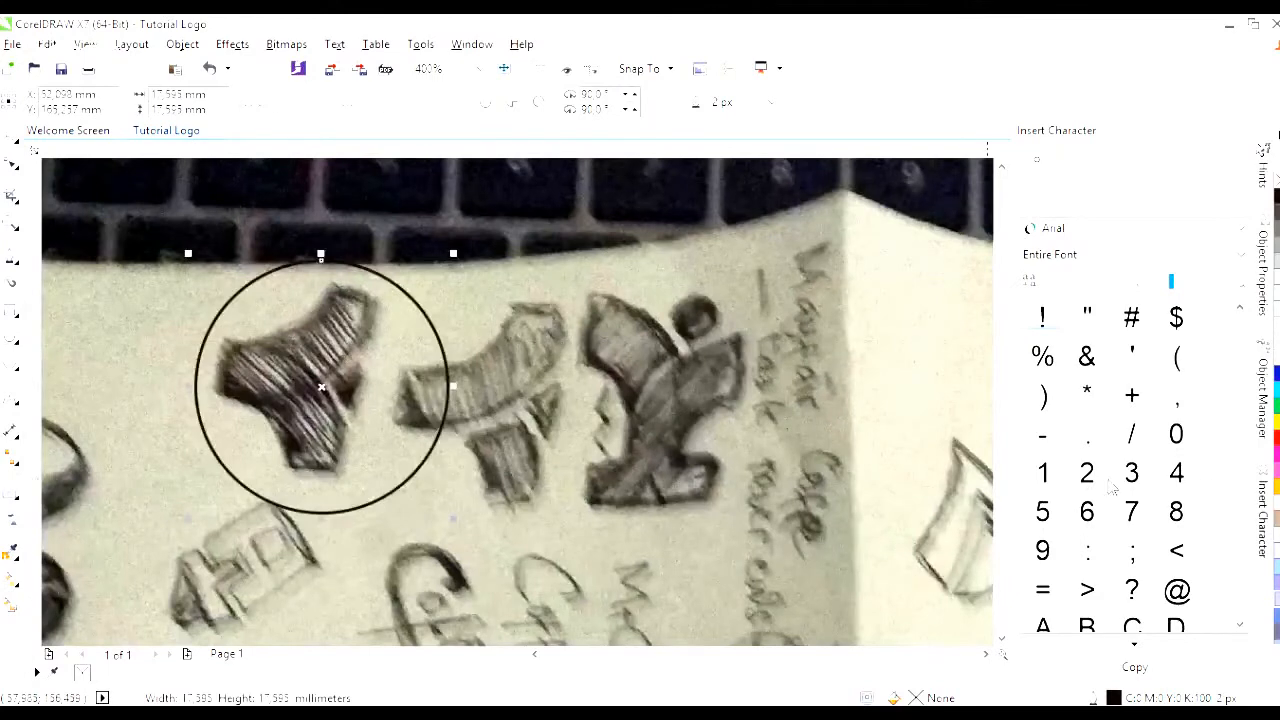
Give the circle a white outline and shift it so the hatched sketch sits inside it
right_click(1277, 437)
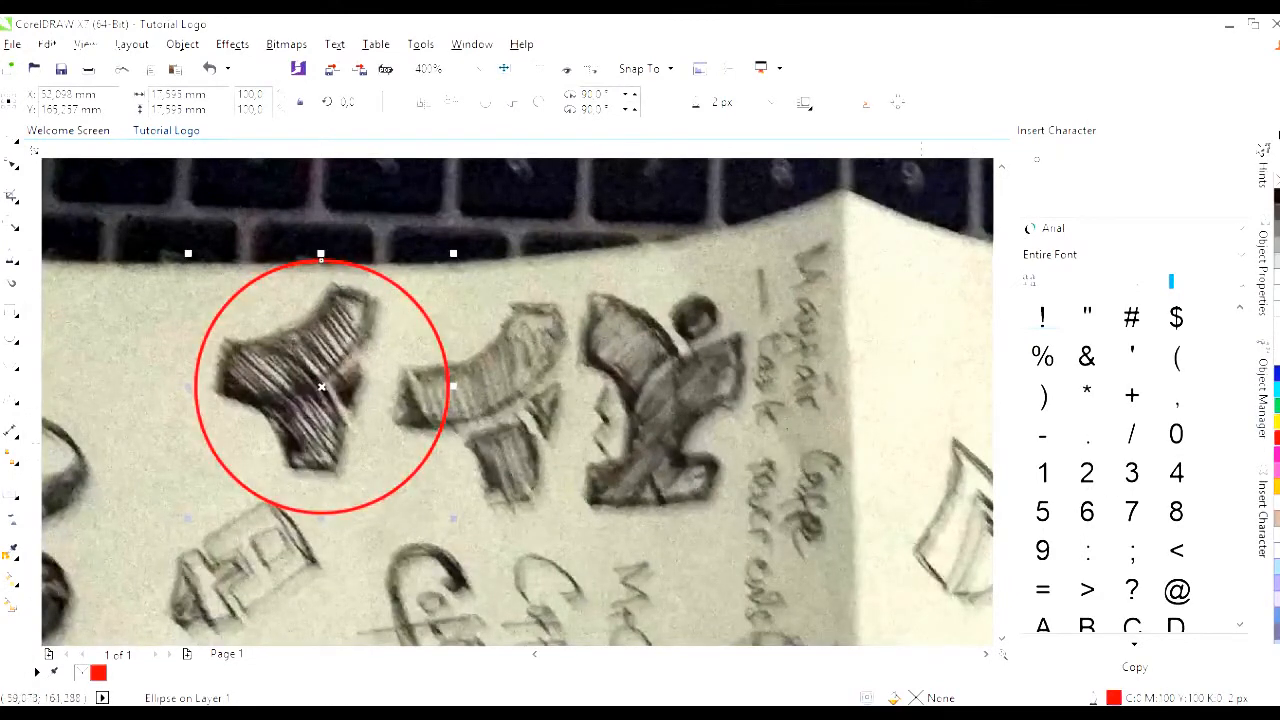
right_click(1274, 362)
left_click_drag(329, 389, 281, 365)
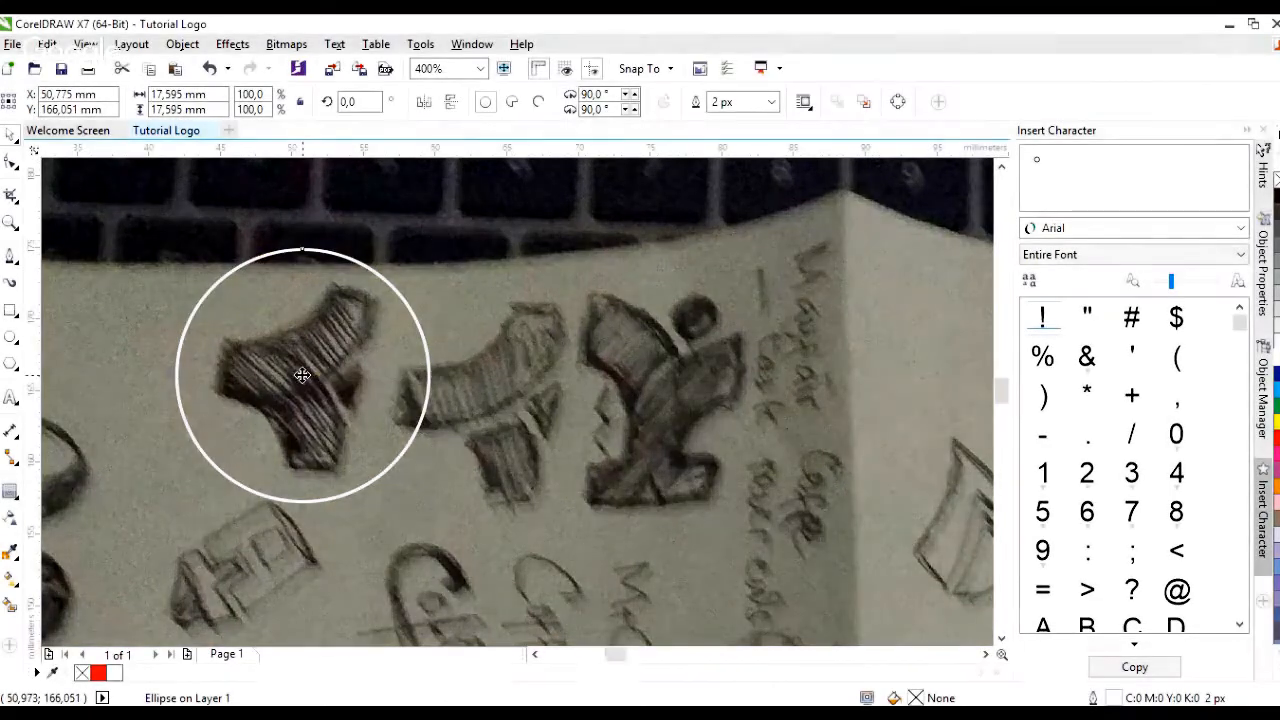
left_click_drag(283, 383, 290, 388)
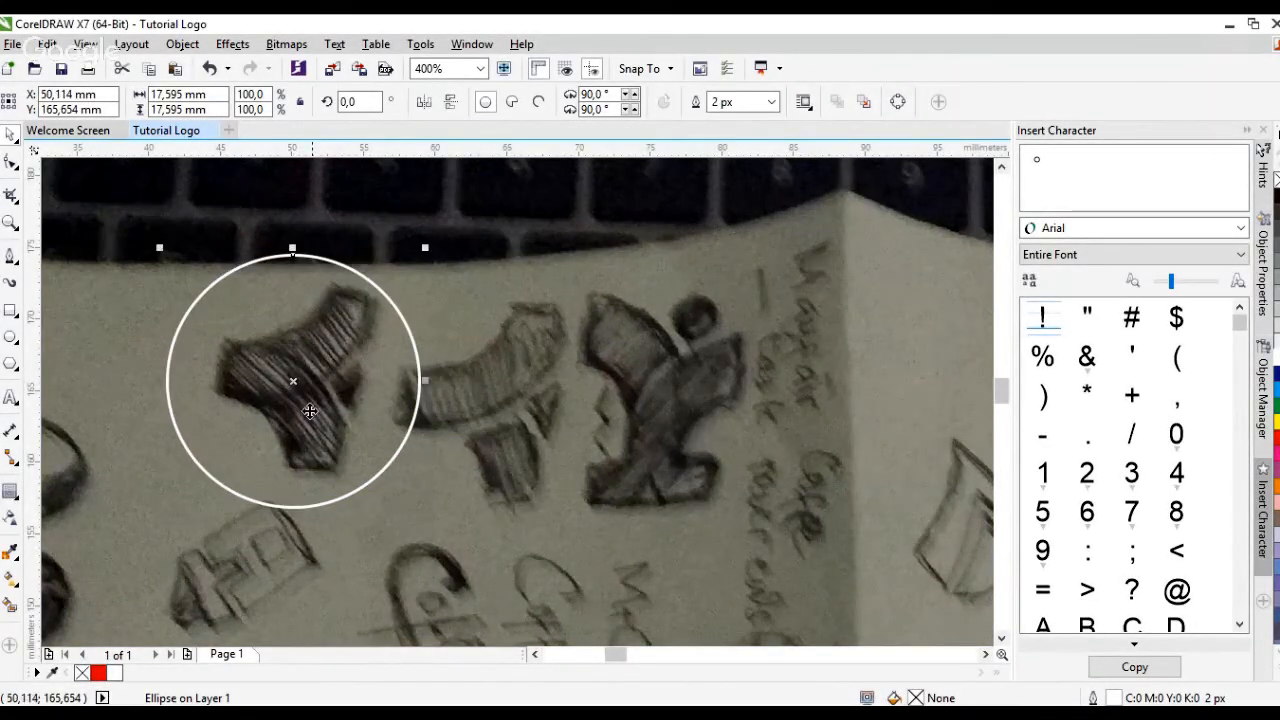
Intersect the circle with the sketch photo and delete the originals, keeping only the circular crop of the hatched sketch
scroll(450, 398, "down", 1)
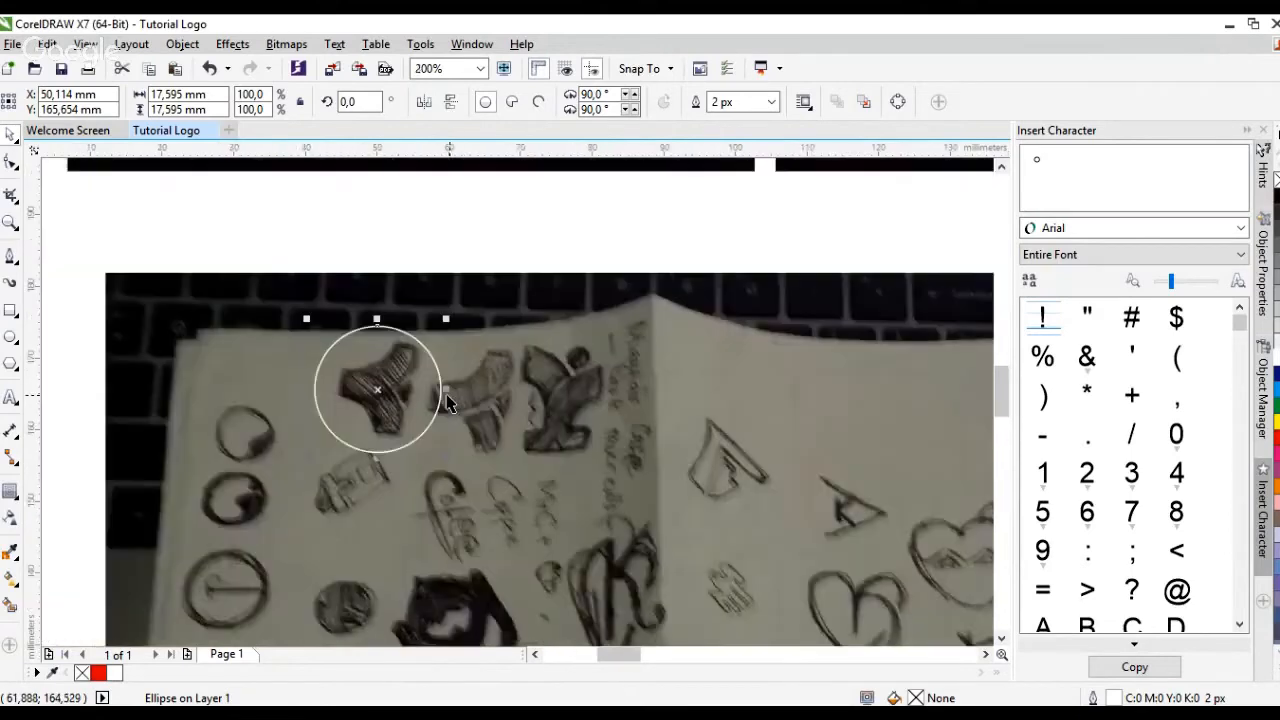
scroll(401, 382, "up", 1)
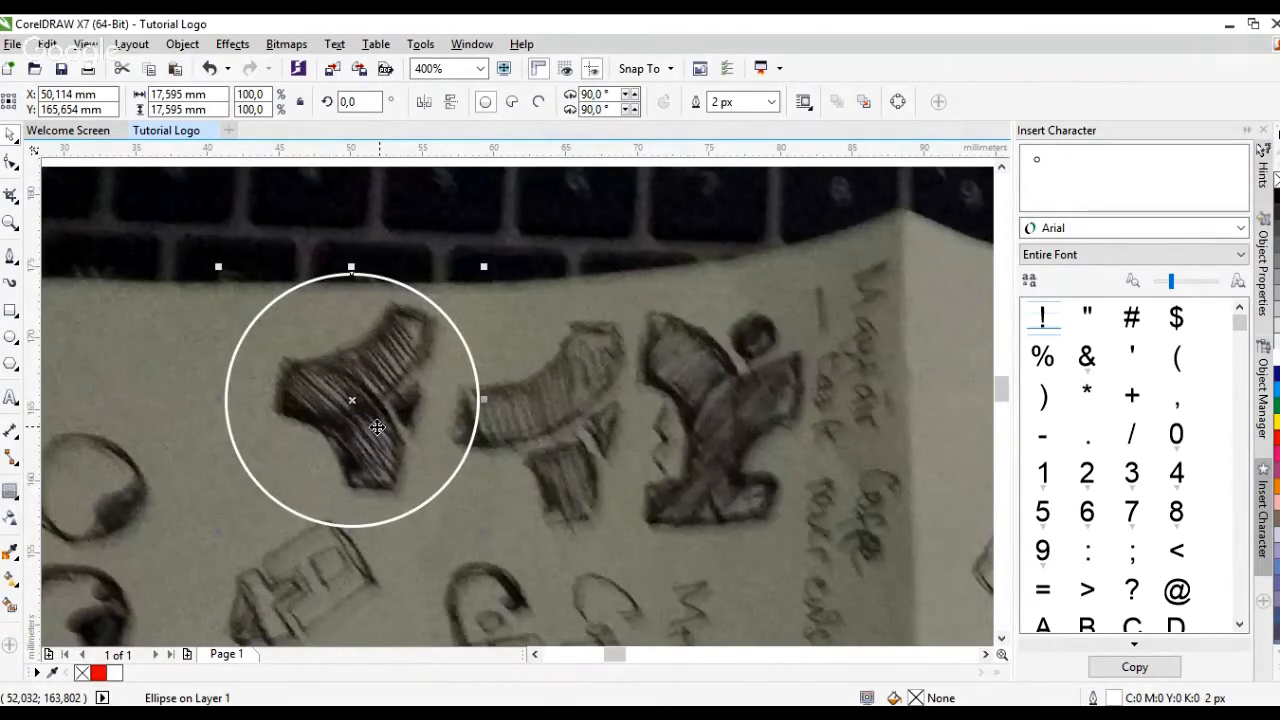
scroll(445, 382, "down", 1)
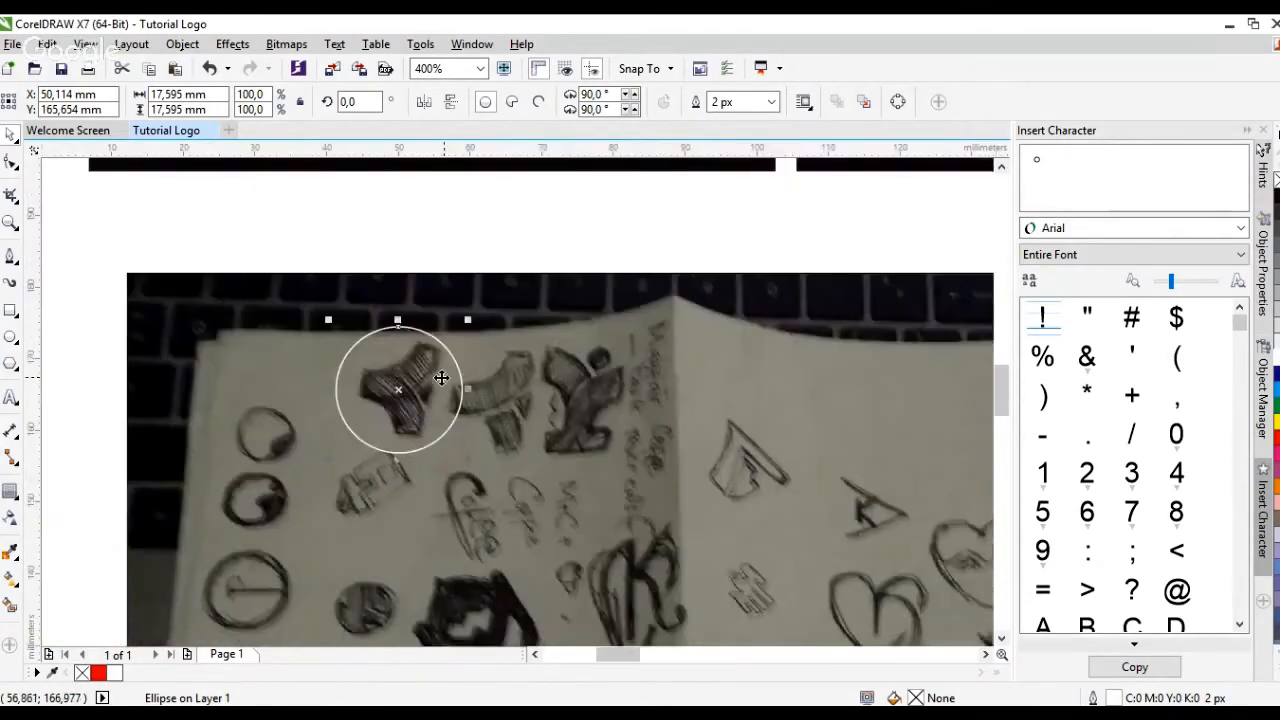
scroll(441, 378, "down", 2)
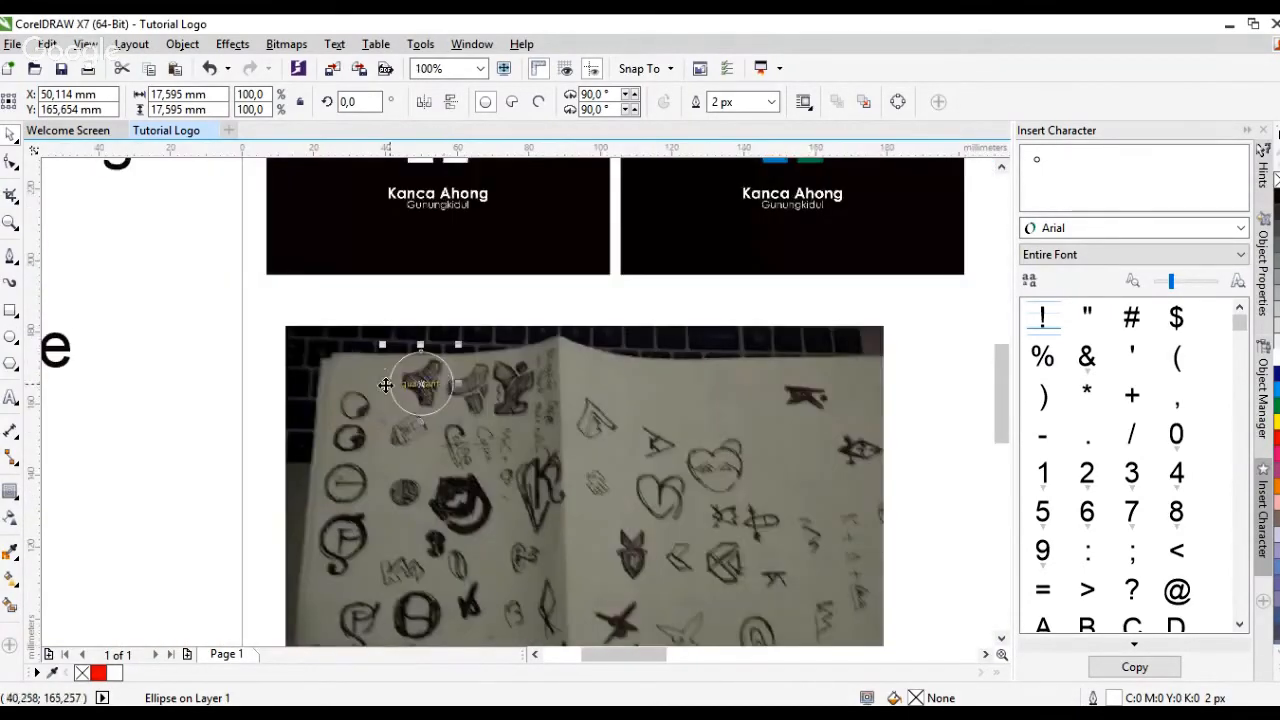
scroll(436, 367, "up", 1)
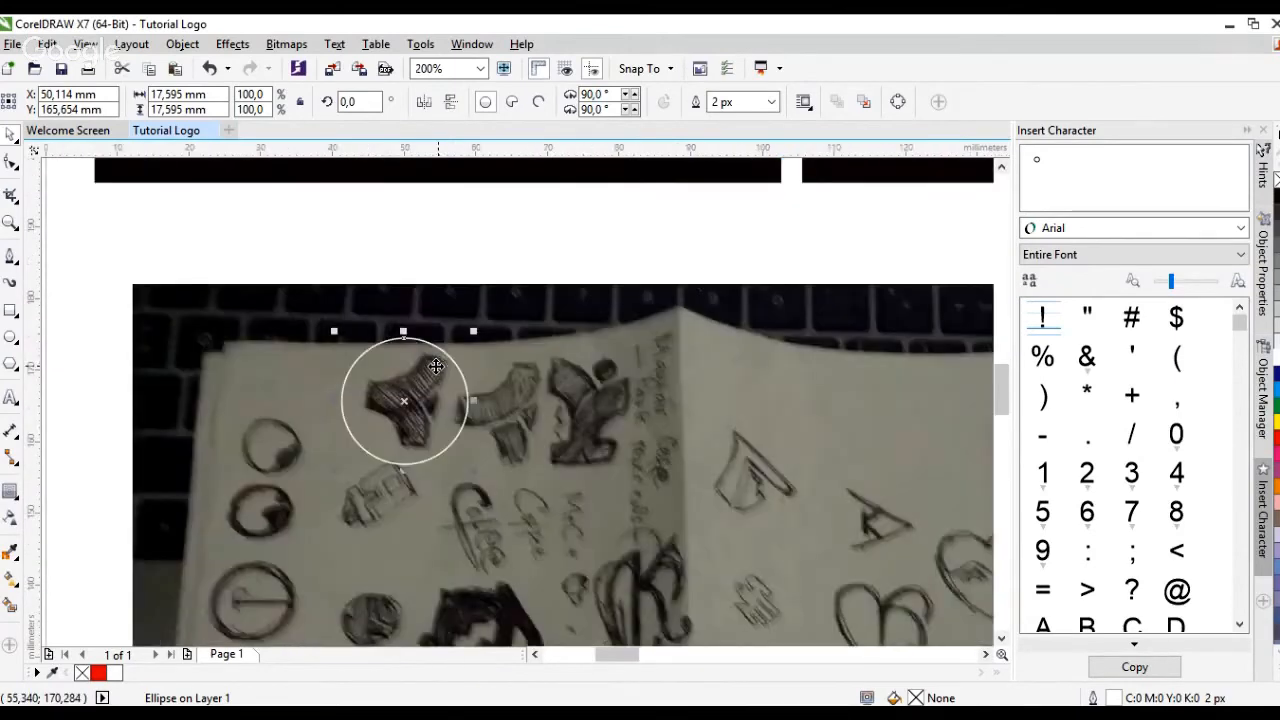
left_click(440, 360, "shift")
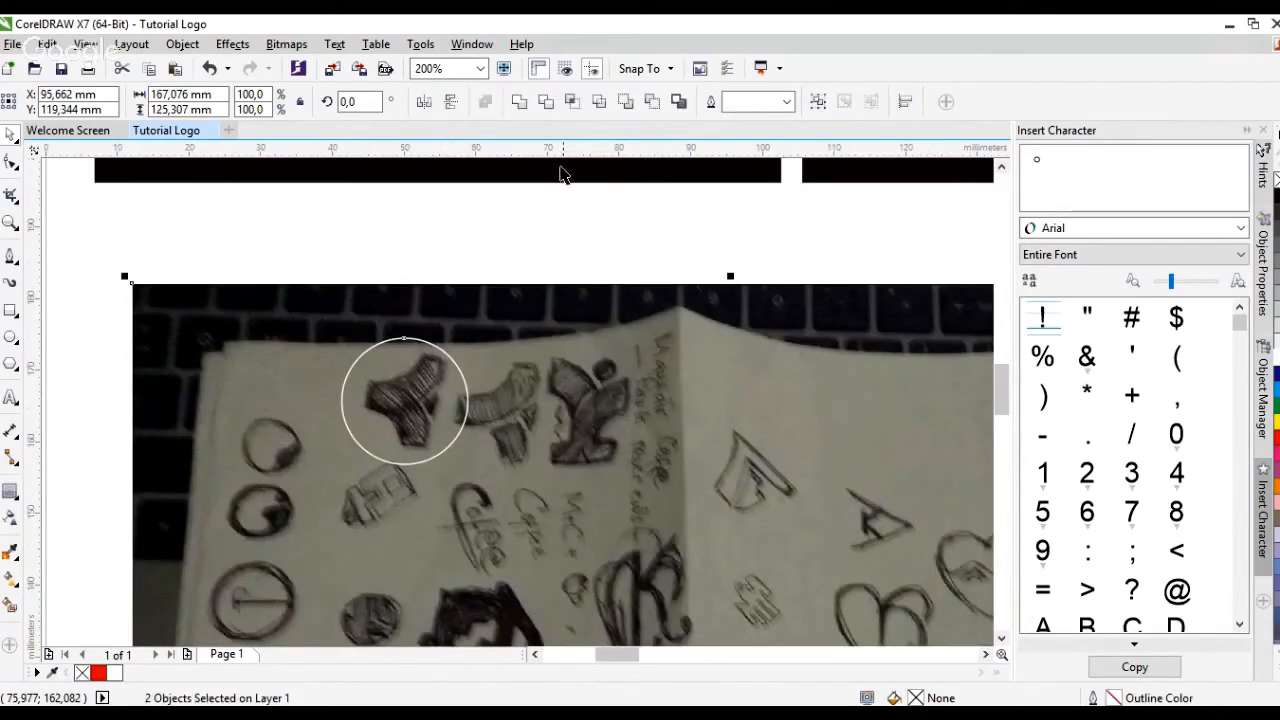
left_click(571, 101)
key("Delete")
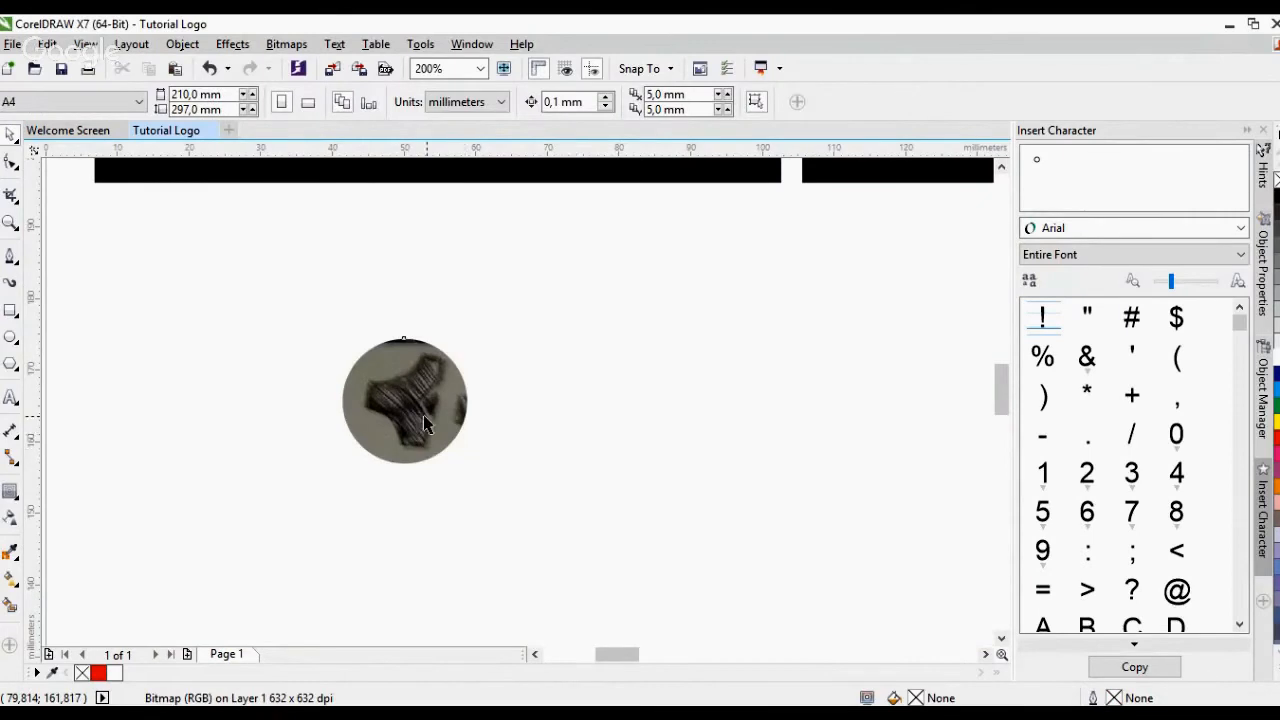
Enlarge the circular sketch crop to about 44.7 mm and move it over the page's left edge
left_click(424, 424)
left_click_drag(472, 468, 530, 497)
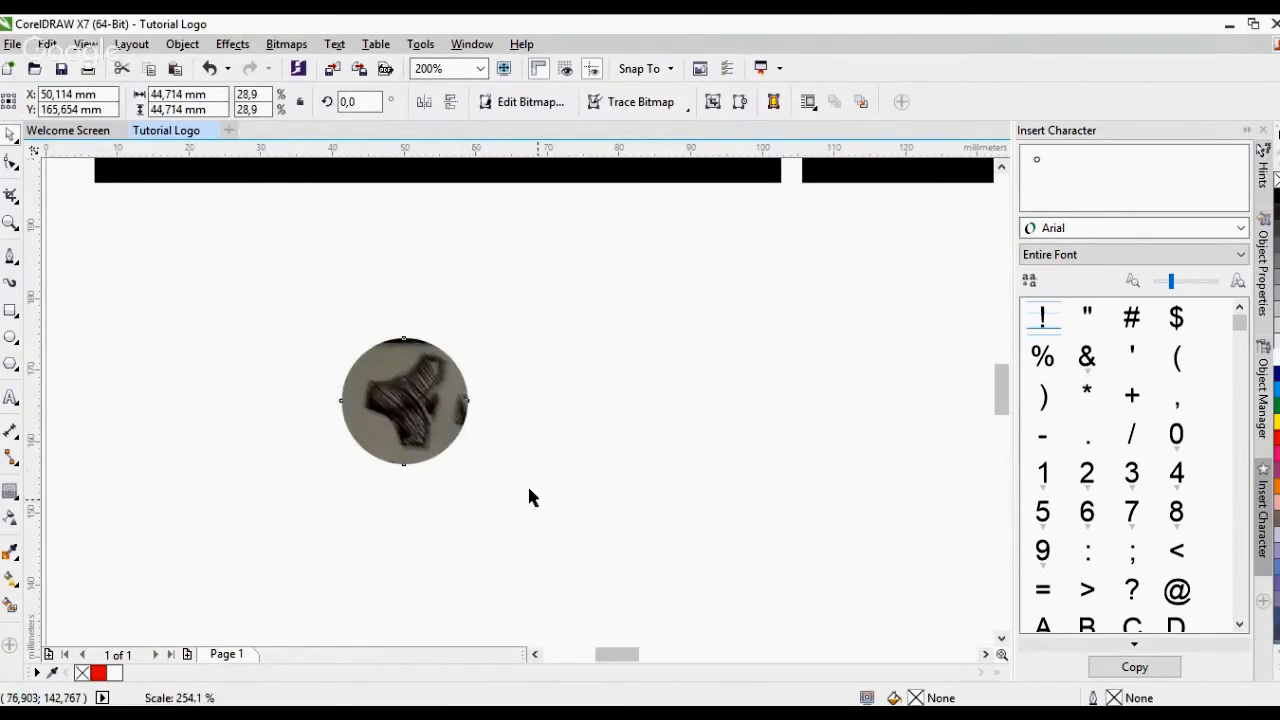
left_click_drag(474, 412, 308, 409)
Rotate the sketch crop clockwise until it matches the left half of the Kanca Ahong logo, and deselect it
left_click(340, 437)
left_click_drag(401, 234, 344, 207)
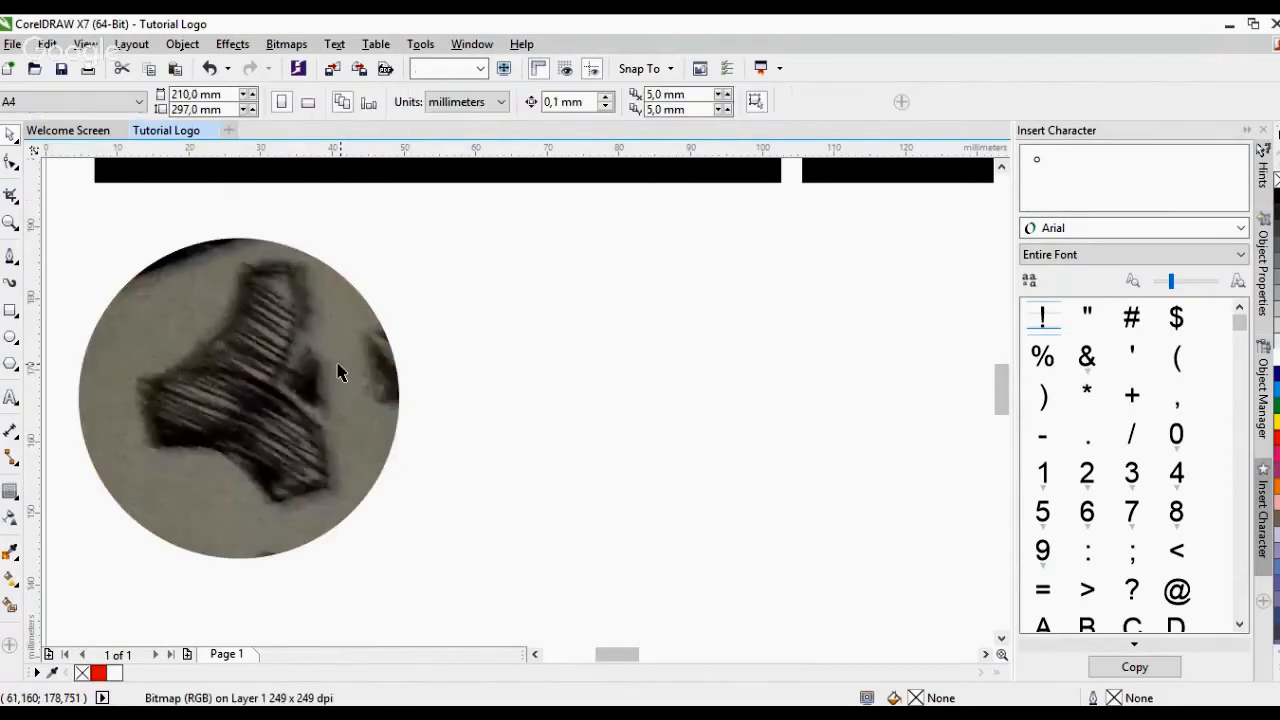
left_click(338, 372)
left_click_drag(407, 233, 415, 251)
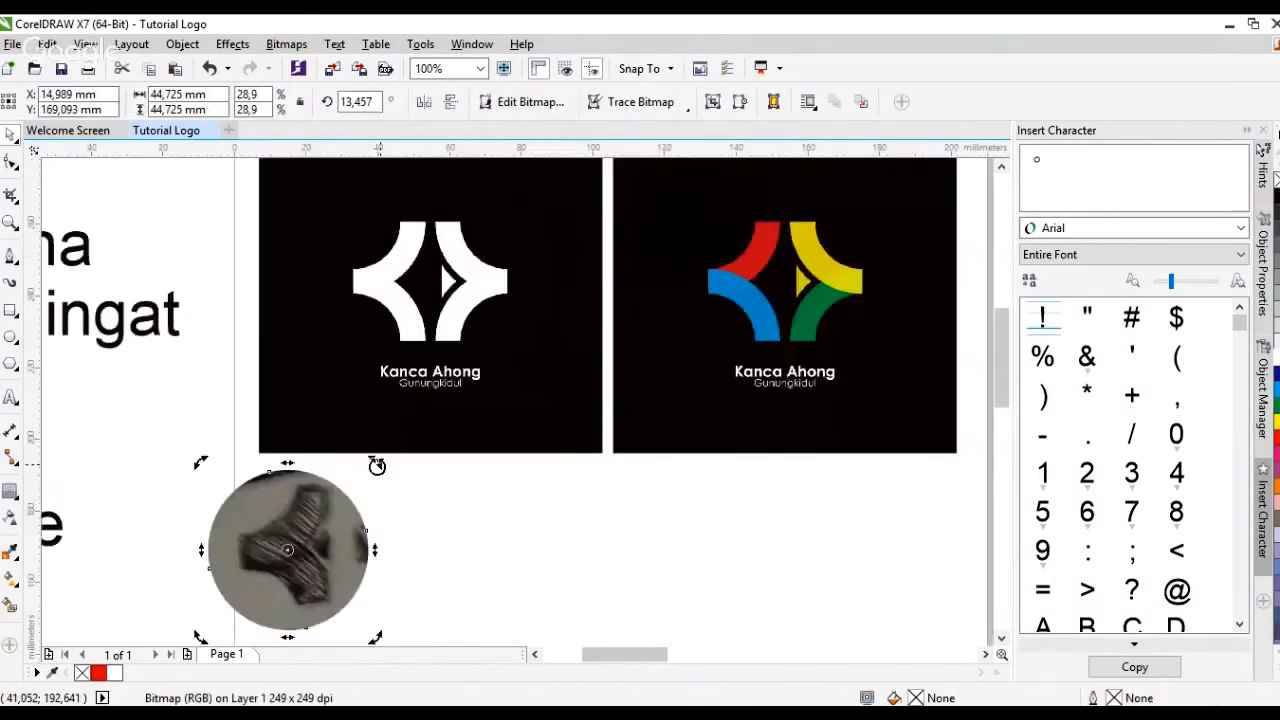
left_click_drag(371, 460, 384, 477)
left_click(249, 461)
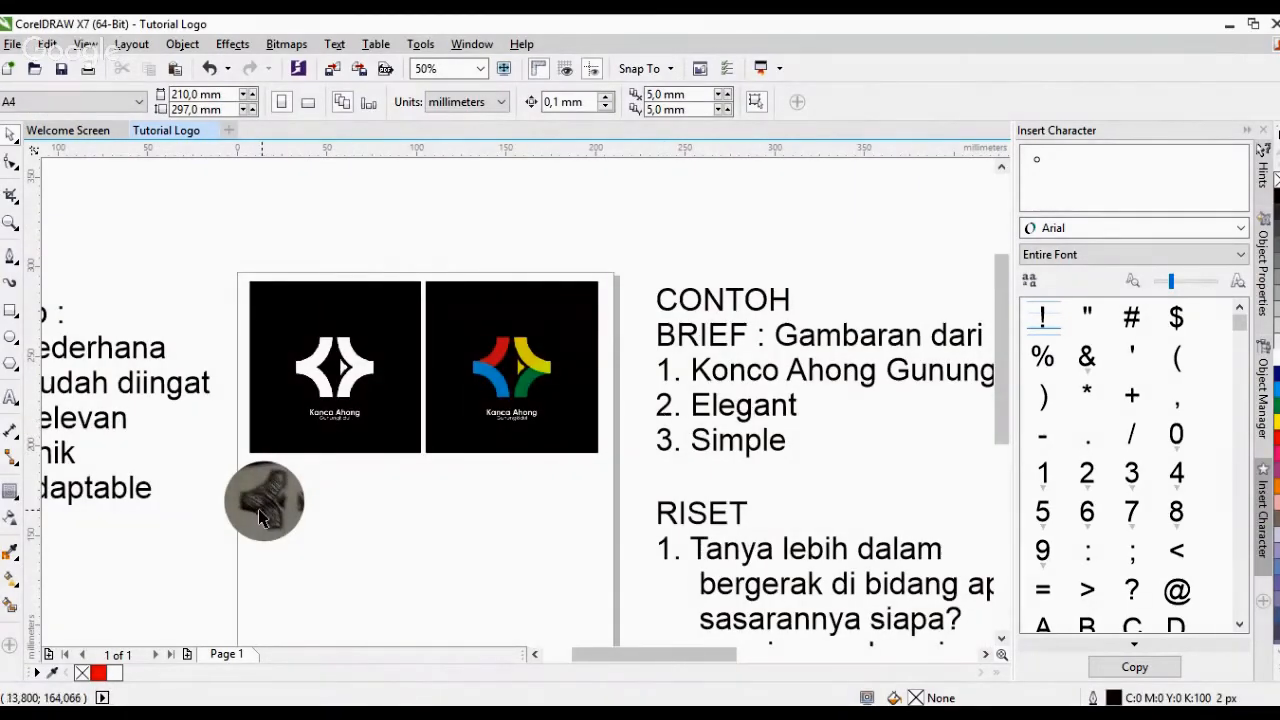
Examine the cropped sketch up close, check the stream's live chat in the browser, and return to CorelDRAW
scroll(355, 500, "up", 1)
scroll(324, 437, "up", 1)
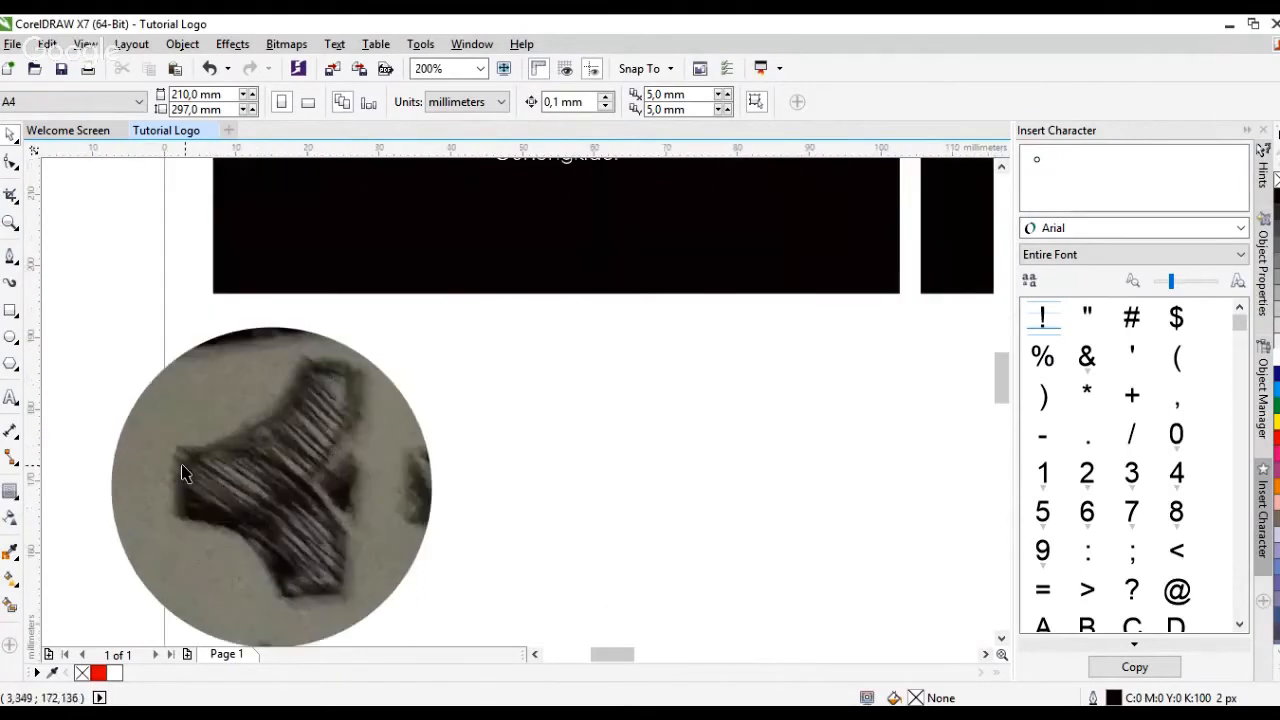
scroll(280, 437, "down", 1)
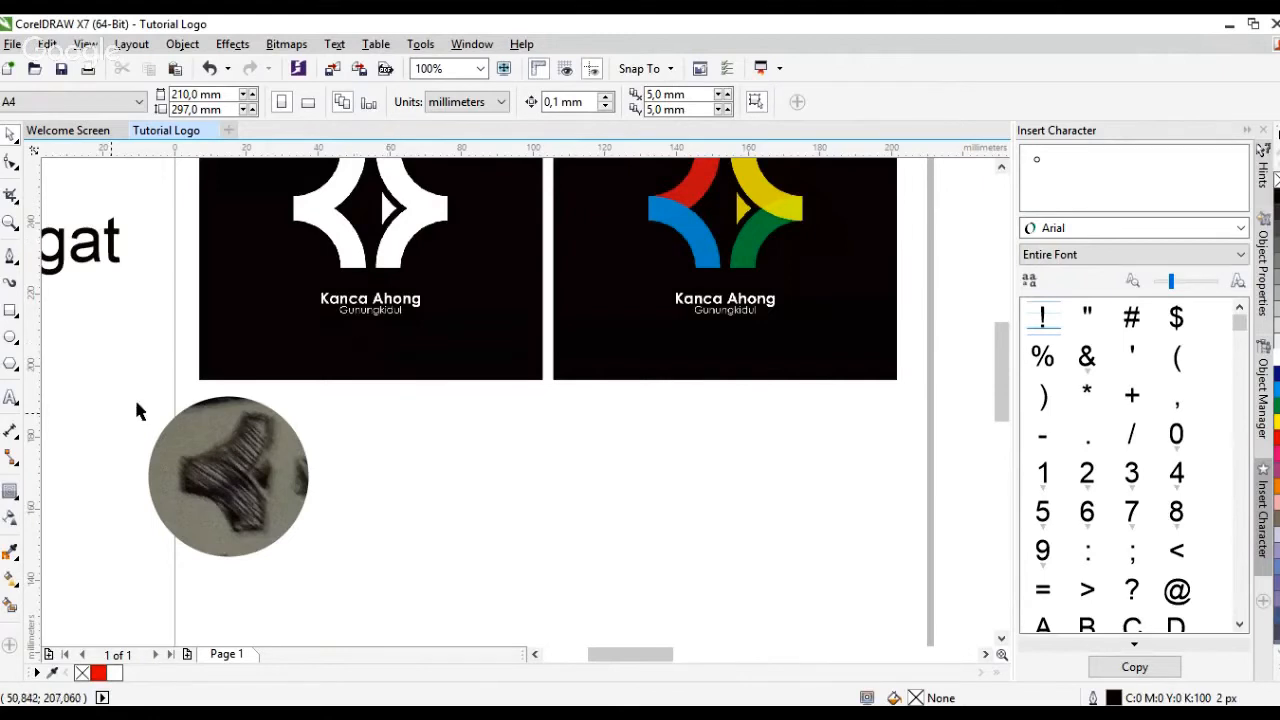
left_click(95, 715)
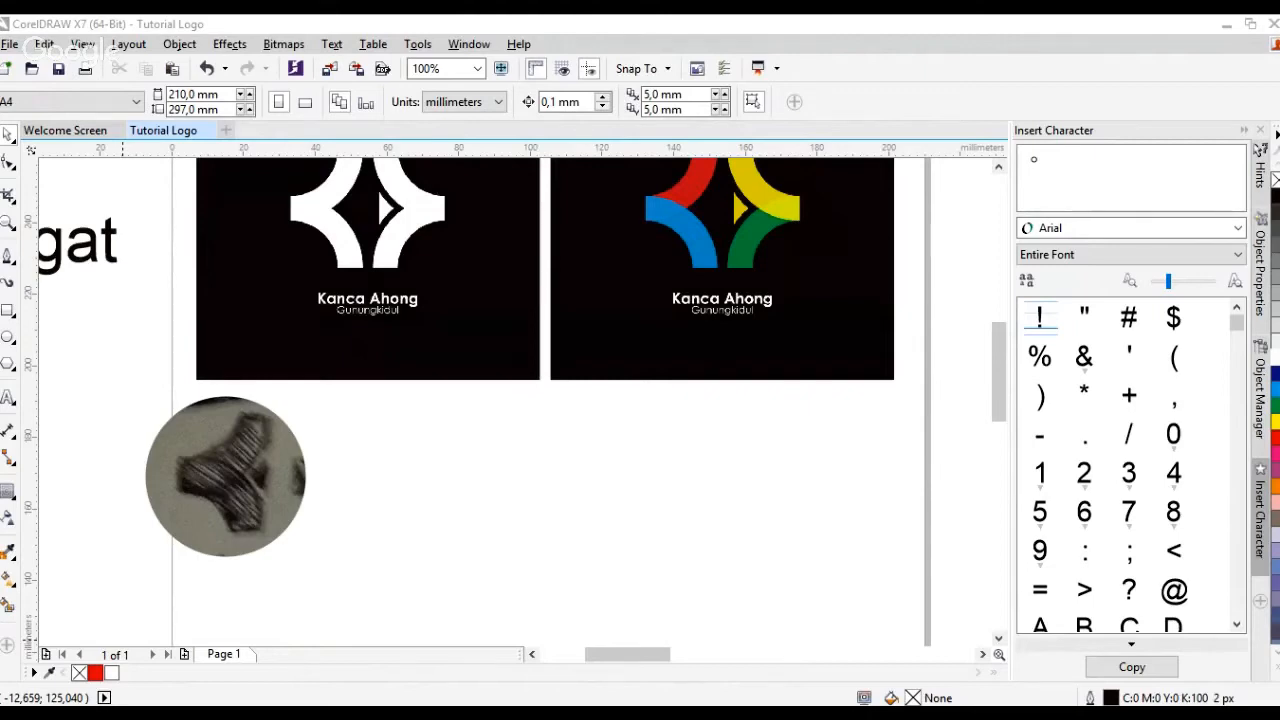
key("alt+Tab")
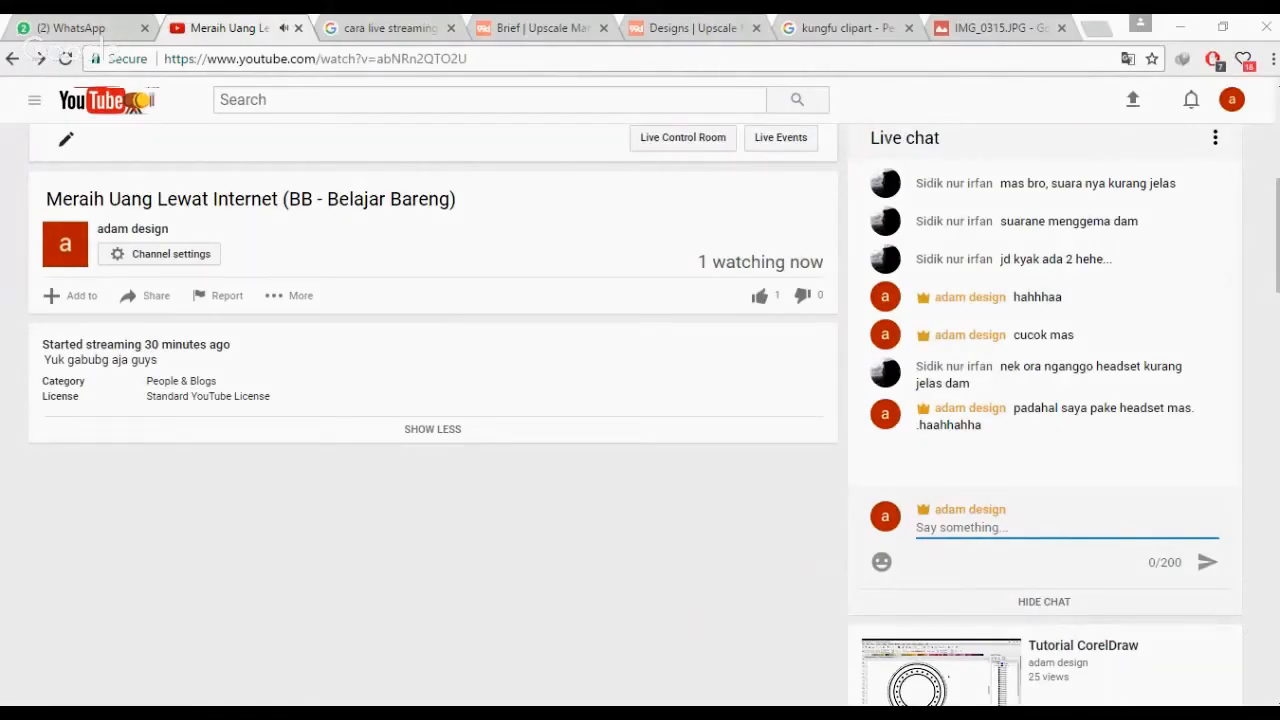
key("alt+Tab")
Draw a circle about 58.5 mm in diameter below the logo cards, beside the sketch crop, and copy it
scroll(428, 400, "down", 2)
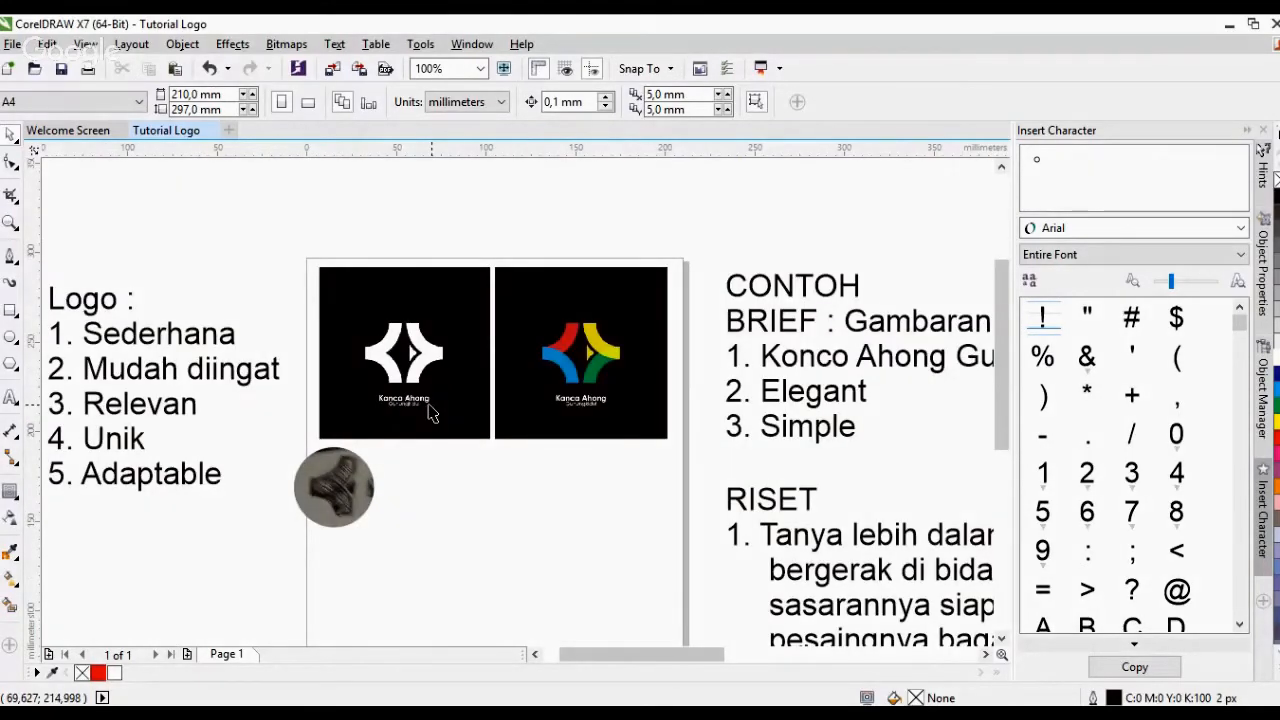
scroll(435, 513, "down", 1)
scroll(435, 513, "up", 2)
key("F7")
left_click_drag(354, 380, 552, 592)
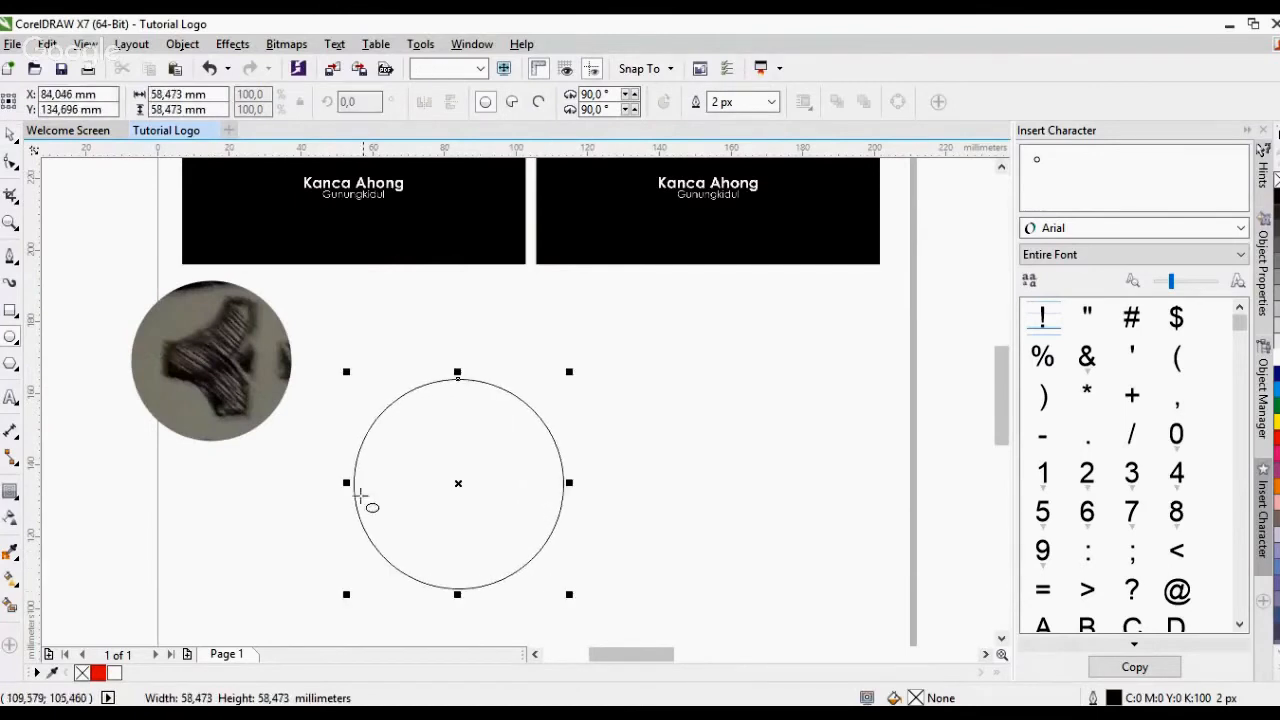
key("space")
key("space")
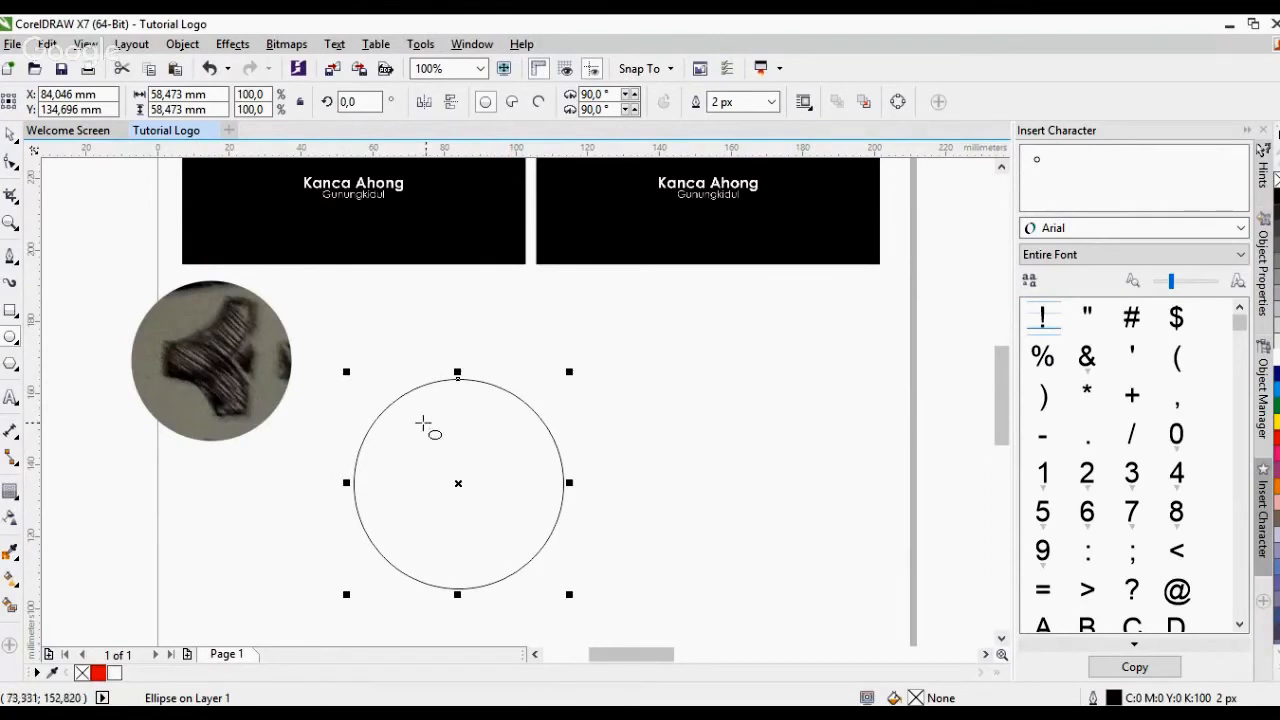
right_click(457, 490)
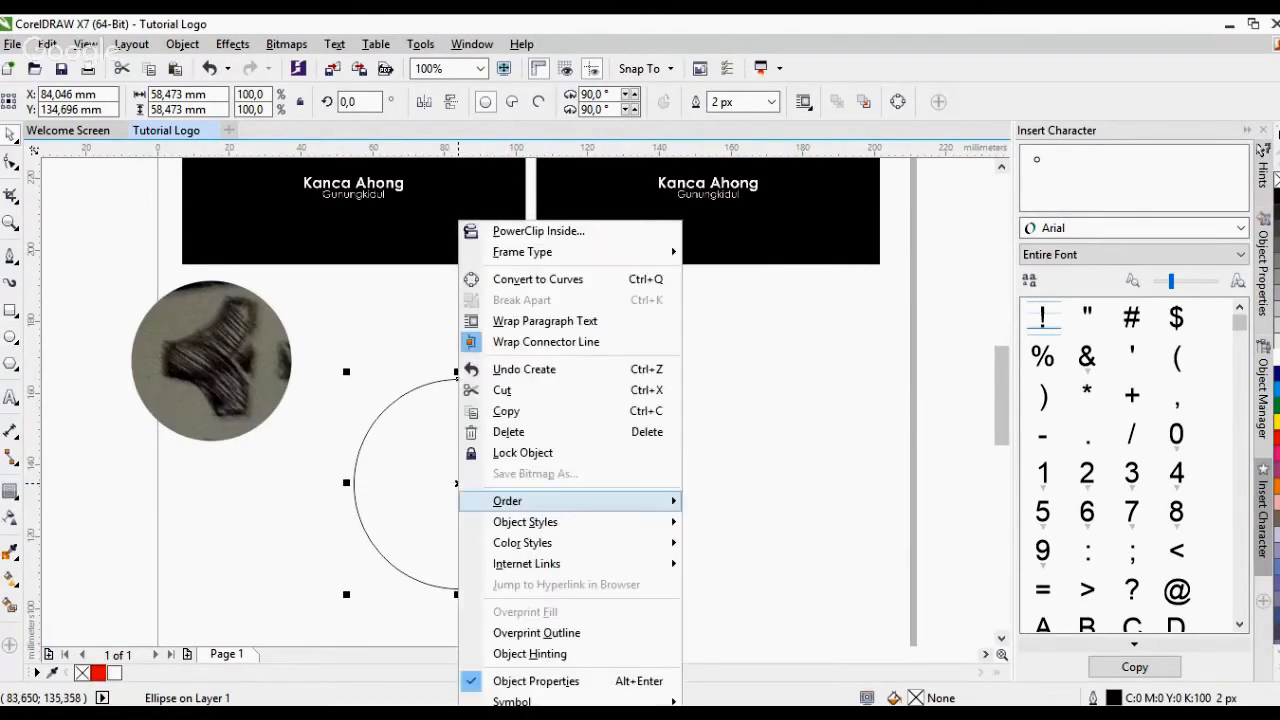
left_click(560, 409)
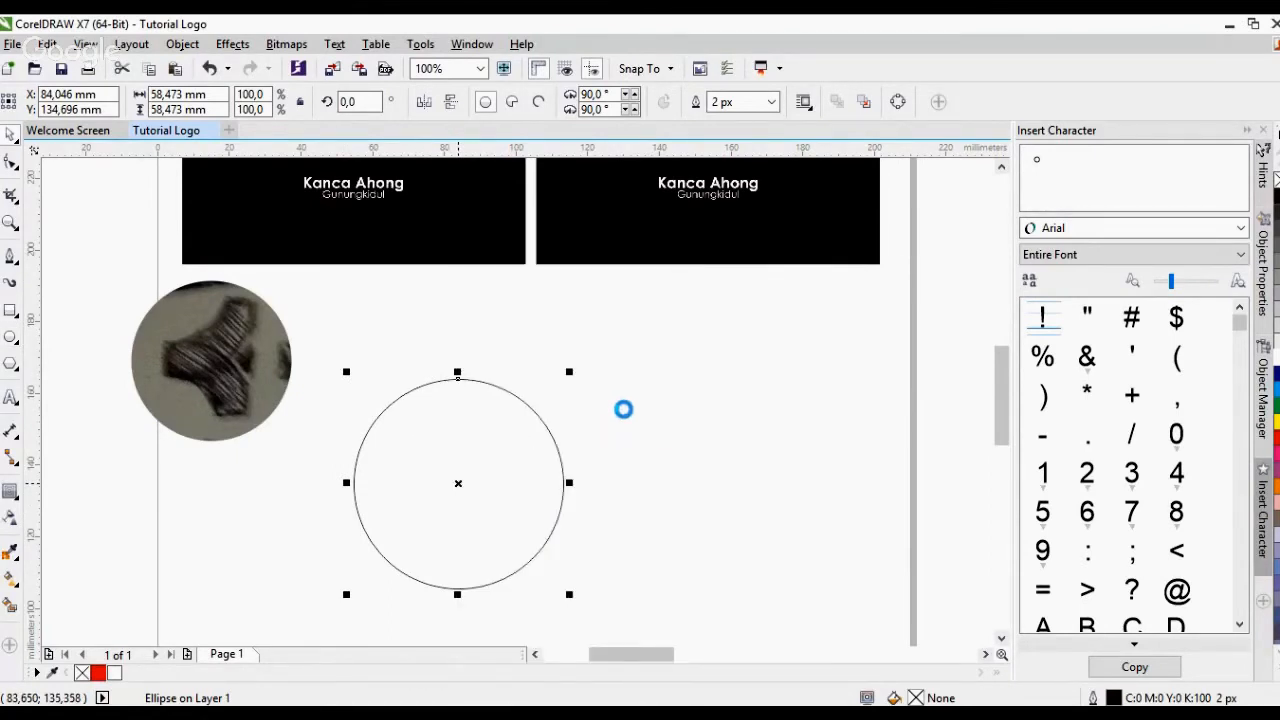
Paste a duplicate of the circle in place and scale it down concentrically to about 41 mm in diameter
left_click(627, 420)
right_click(612, 370)
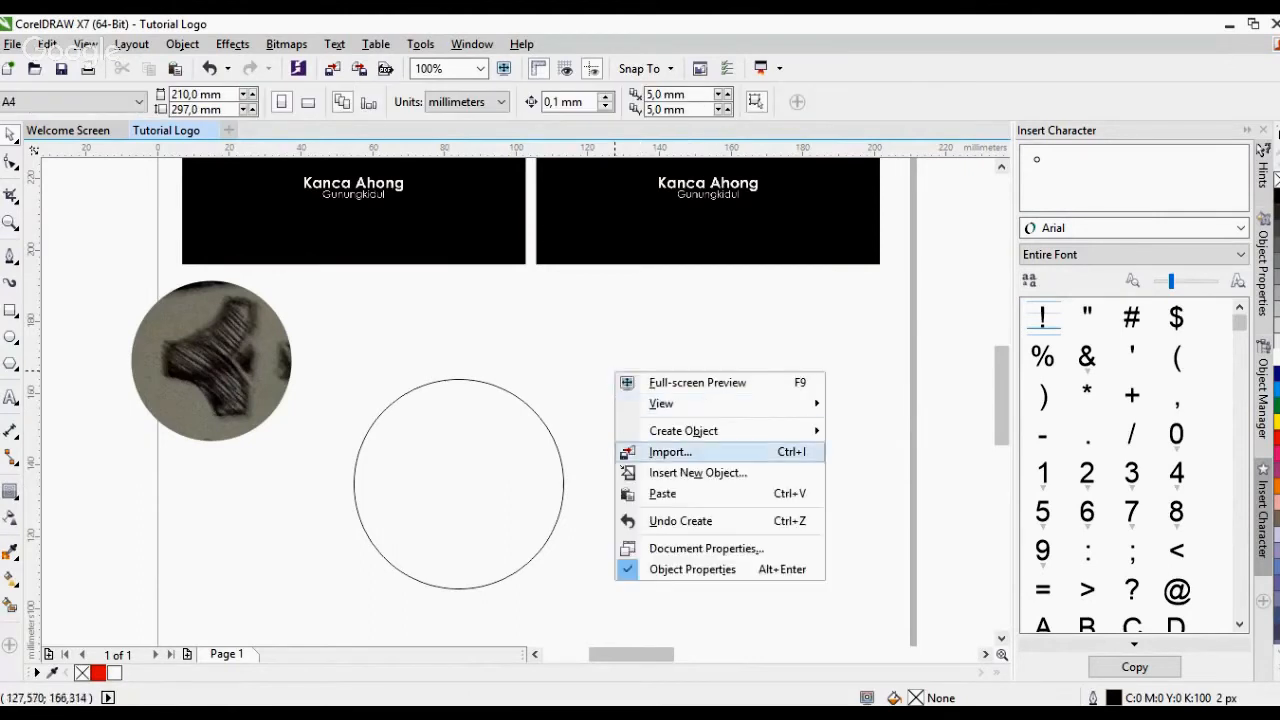
left_click(662, 493)
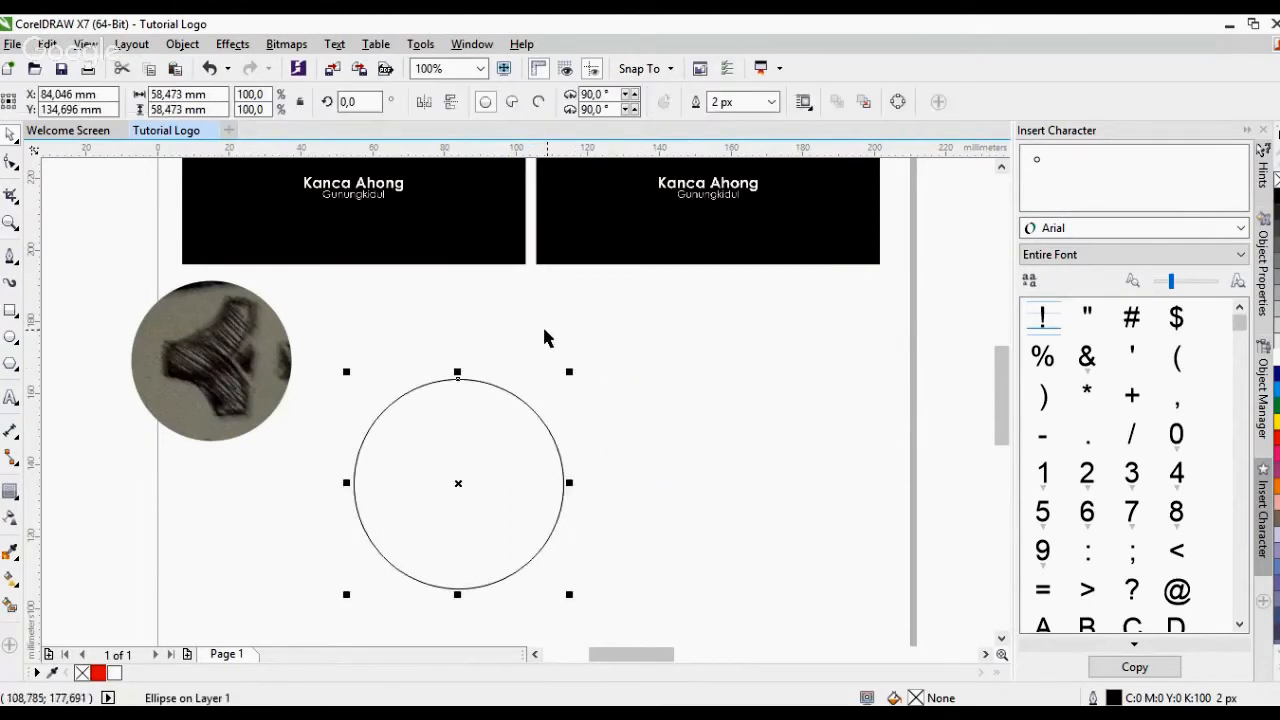
left_click(626, 370)
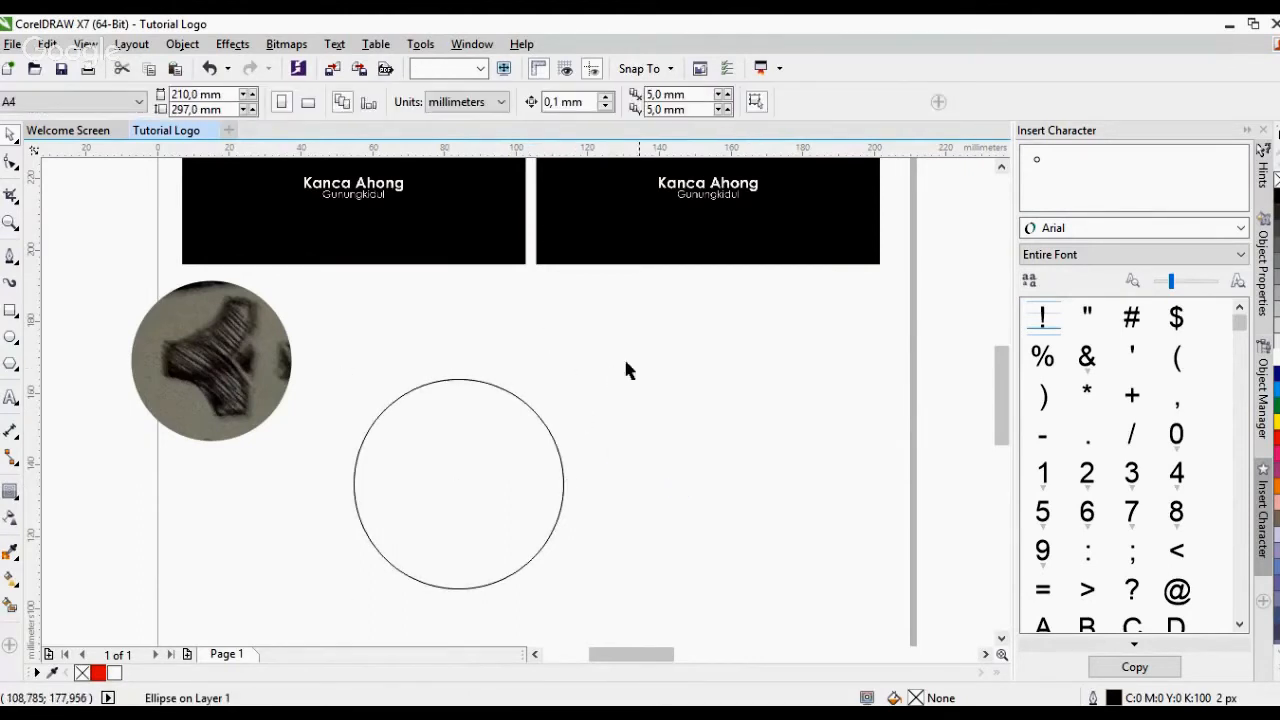
left_click(470, 490)
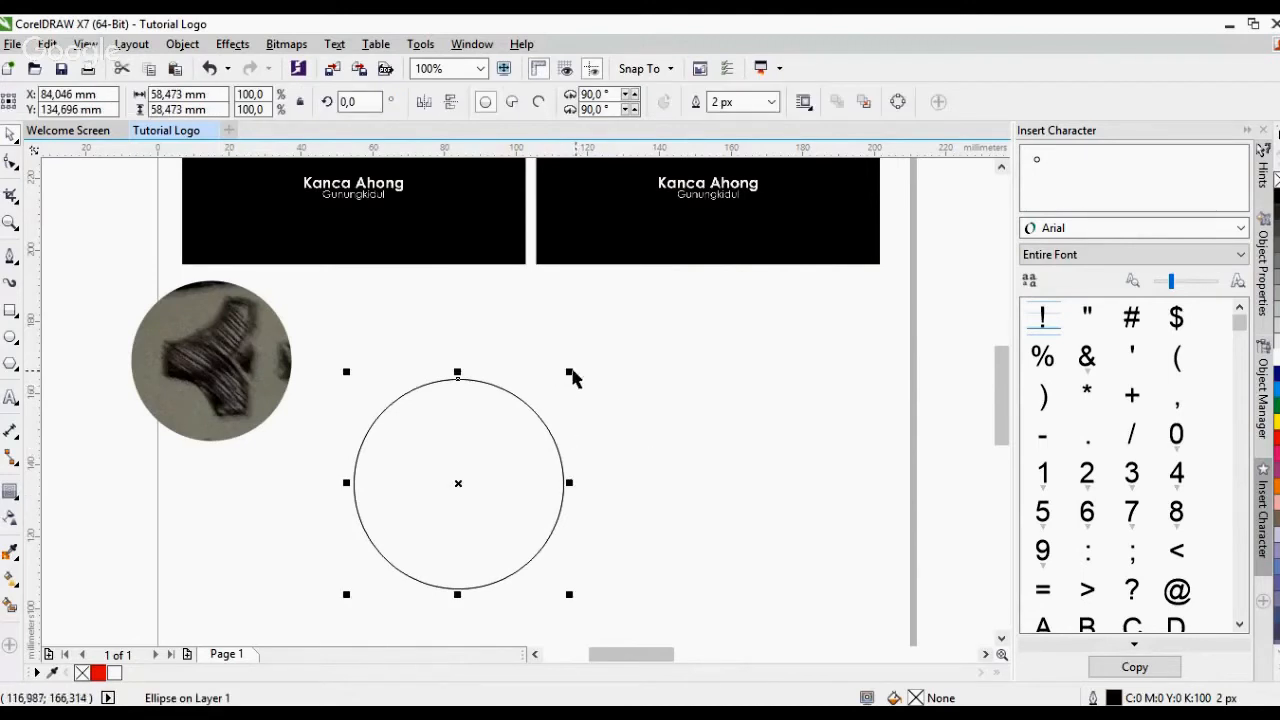
left_click_drag(568, 372, 538, 401)
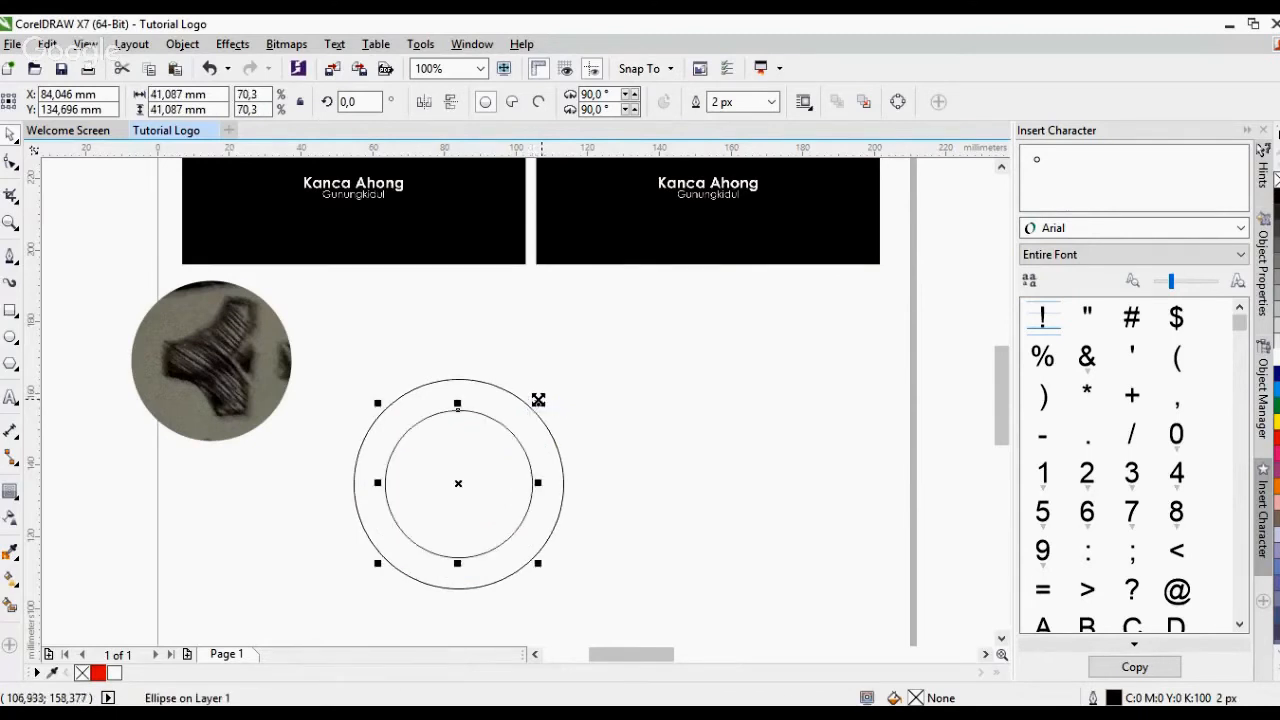
left_click(664, 368)
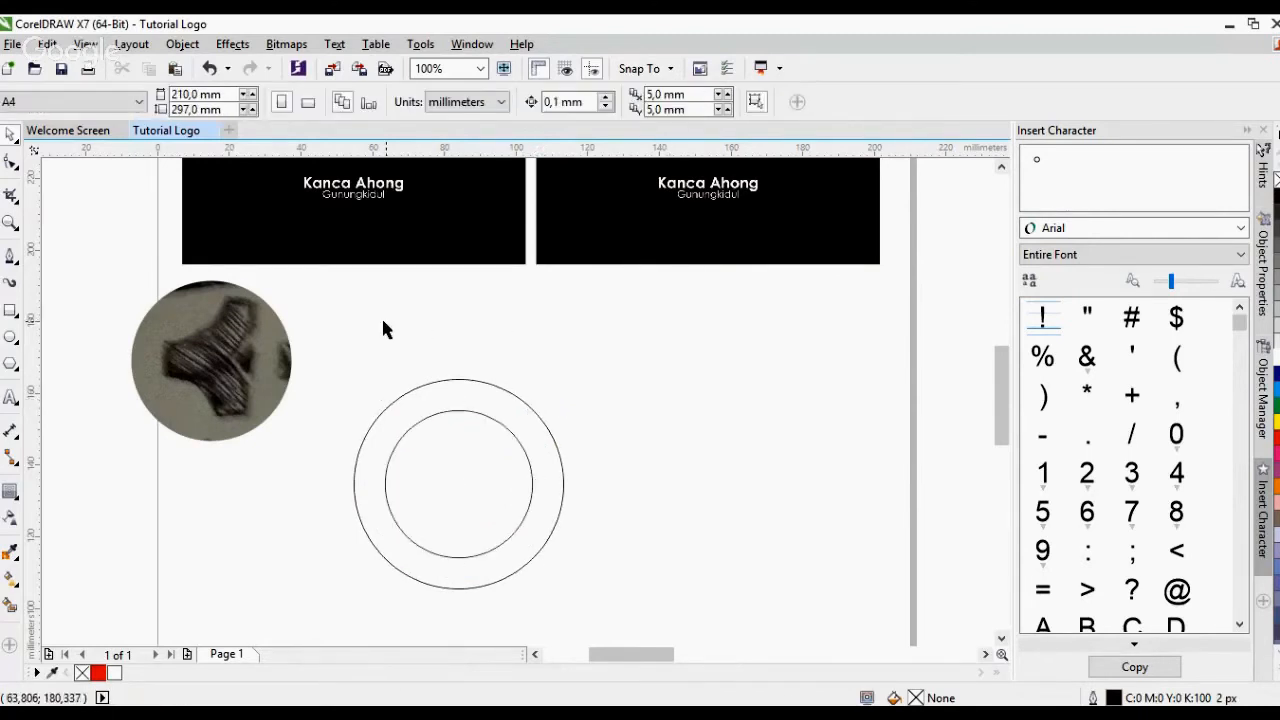
Select the inner and outer circles and cut the inner one out with Back minus front to form a ring
scroll(383, 320, "down", 1)
scroll(440, 375, "up", 1)
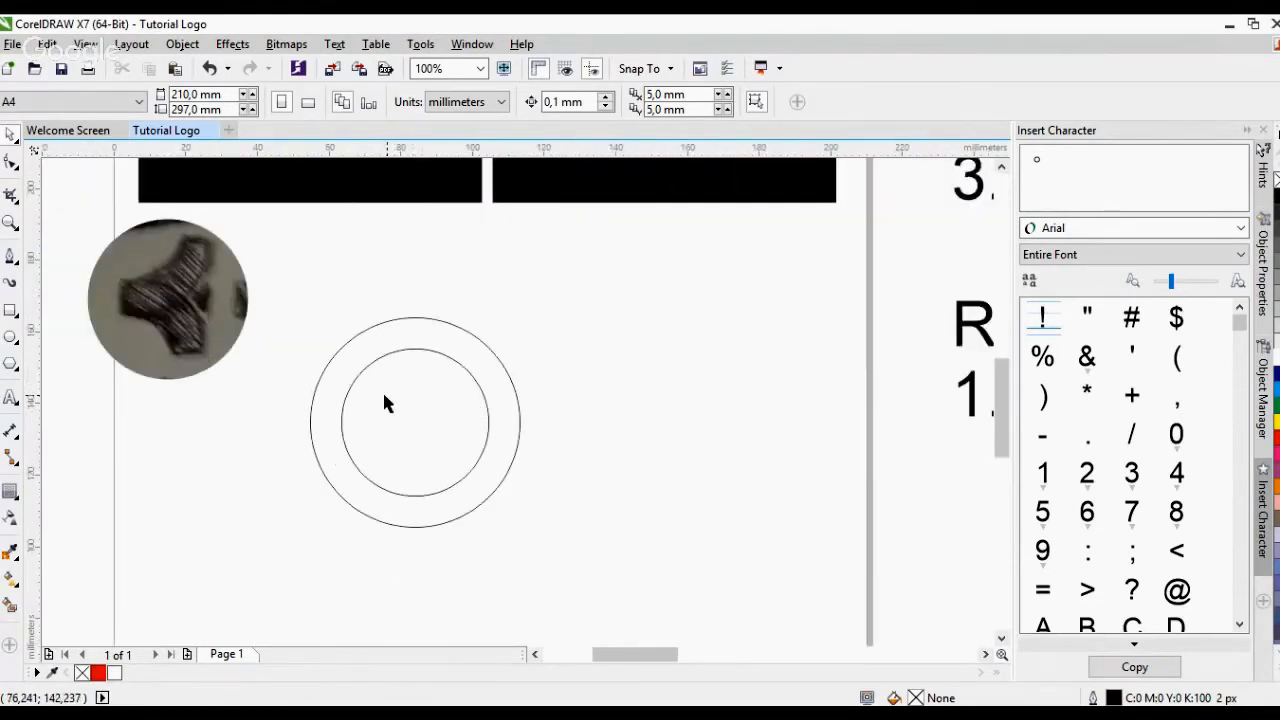
left_click(443, 425)
left_click(603, 404)
left_click(440, 403)
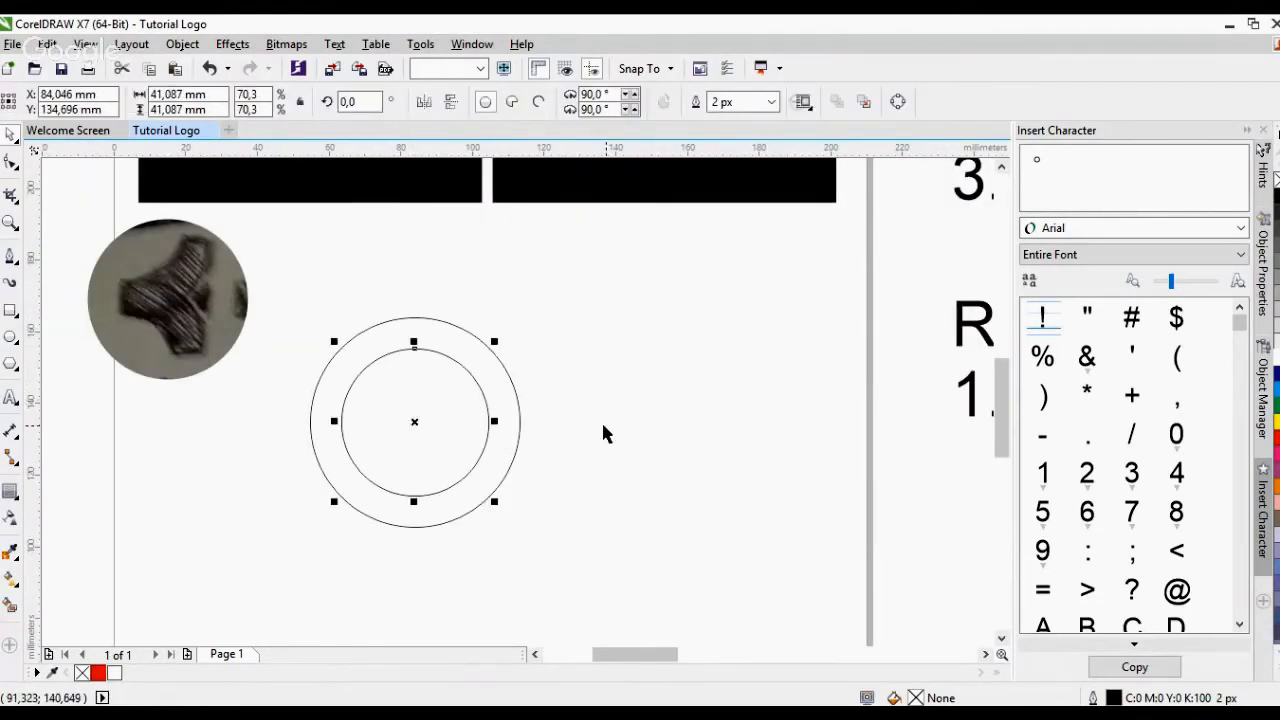
left_click(603, 424)
left_click(391, 417)
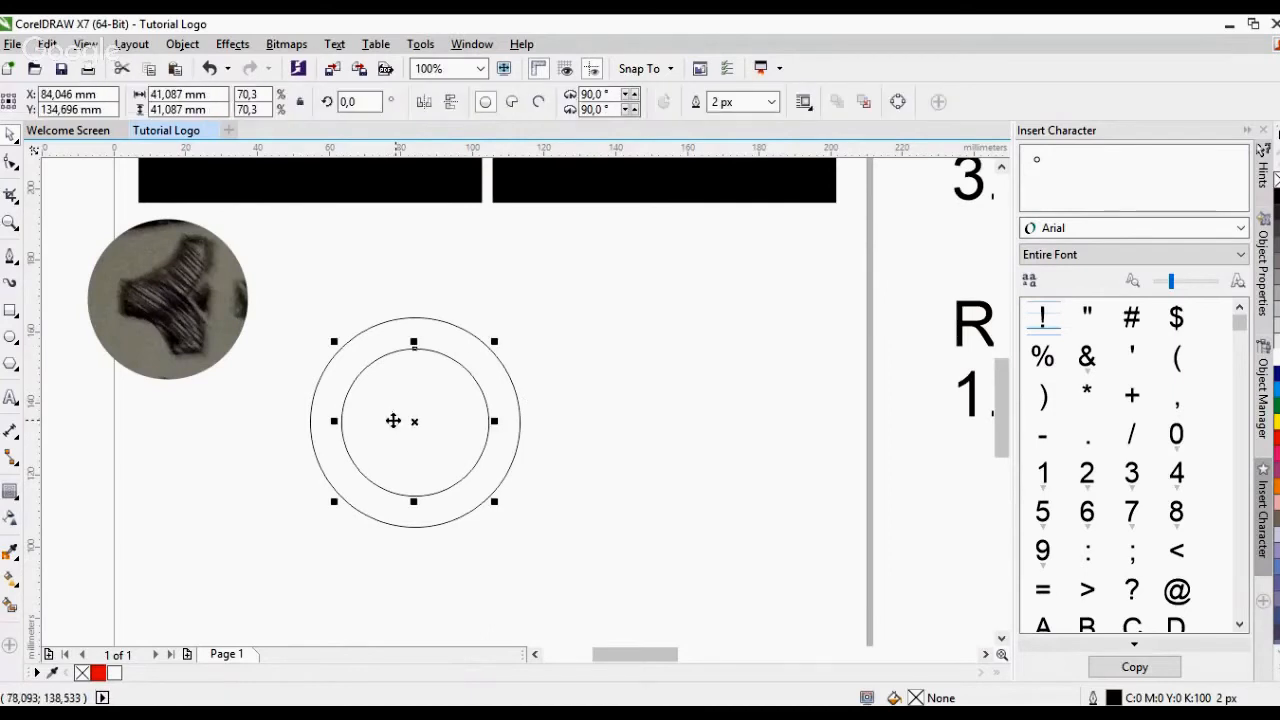
left_click(428, 322, "shift")
left_click(553, 414)
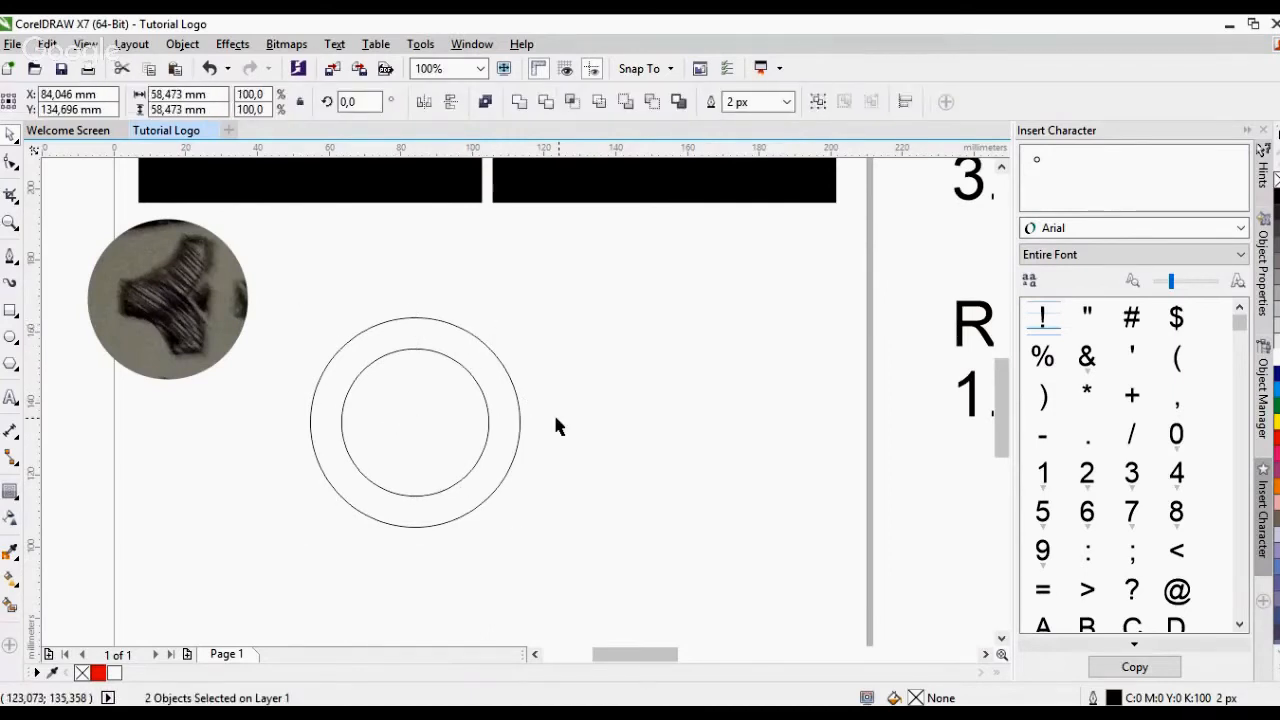
left_click(397, 426)
left_click(457, 340)
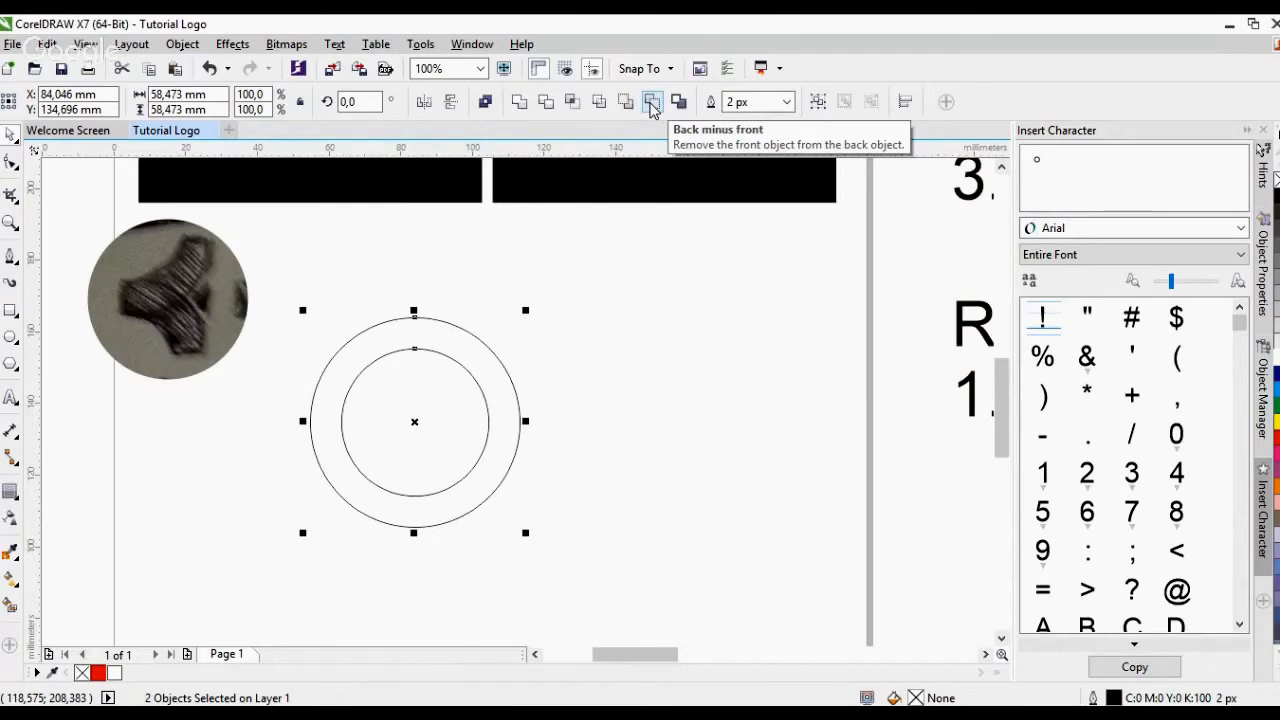
left_click(651, 105)
left_click(437, 420)
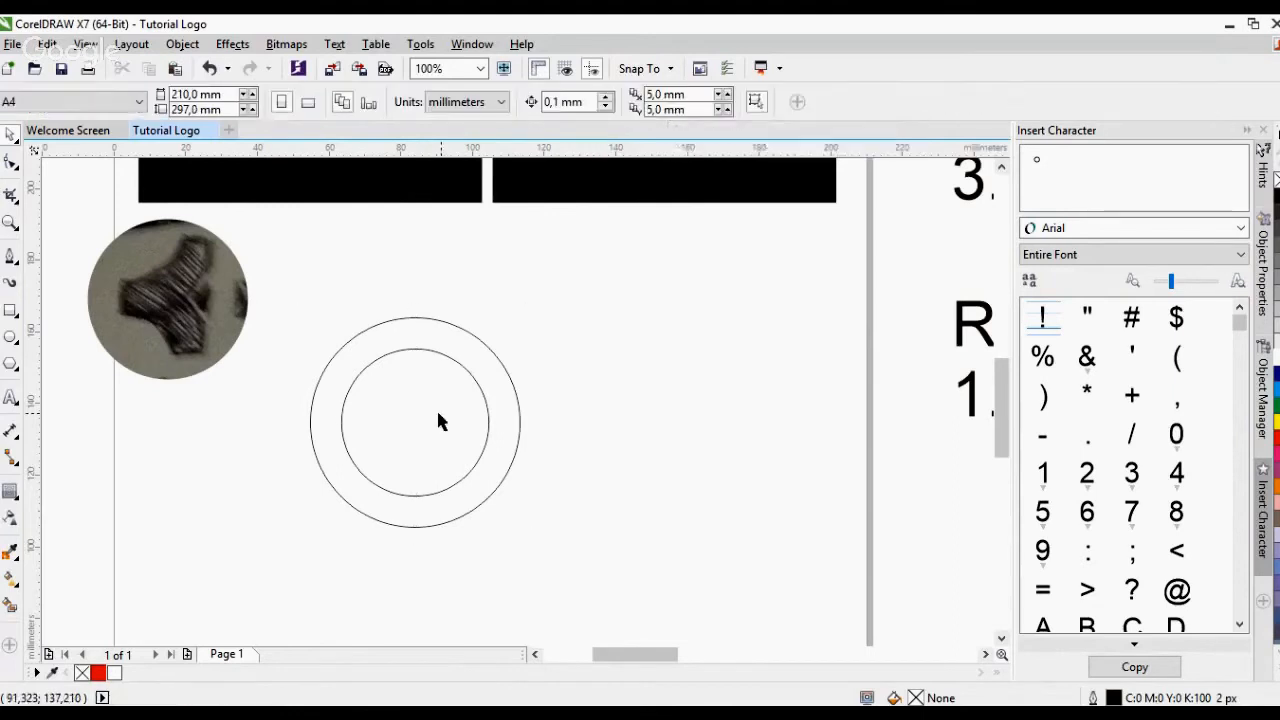
Fill the ring with red and remove its outline
left_click(473, 362)
left_click(558, 349)
left_click(488, 369)
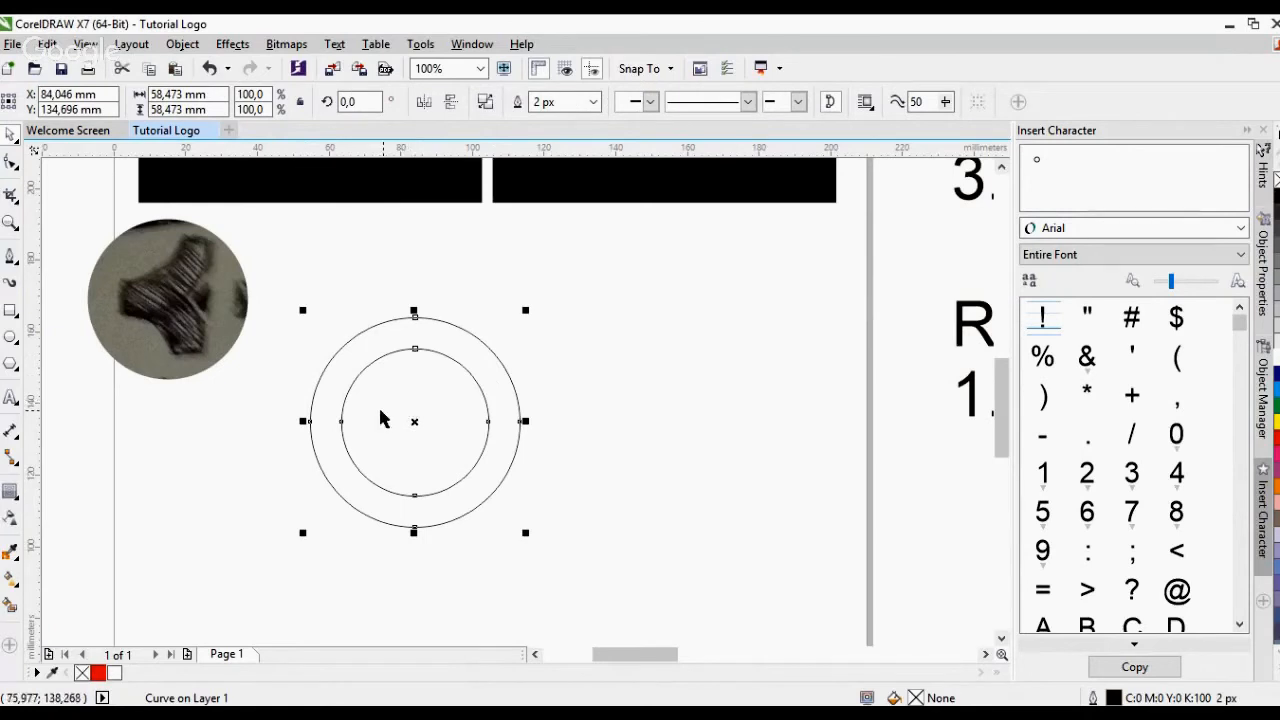
left_click(97, 674)
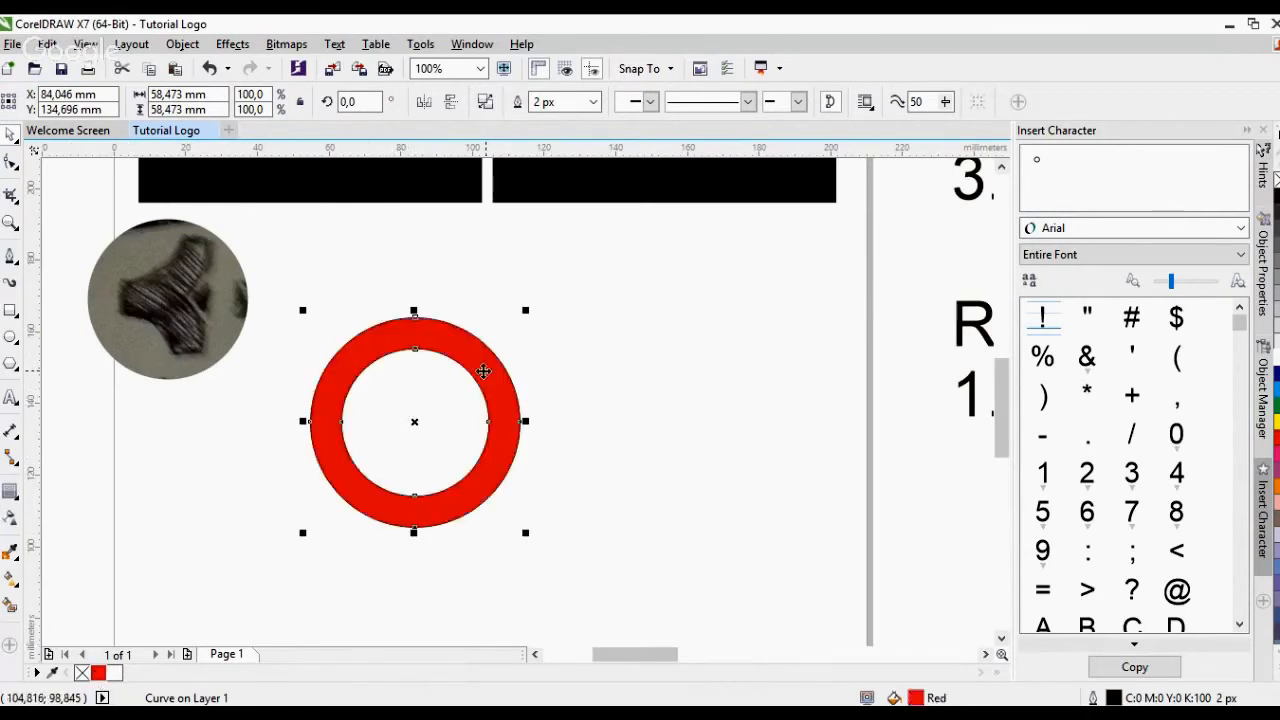
right_click(82, 673)
left_click(621, 470)
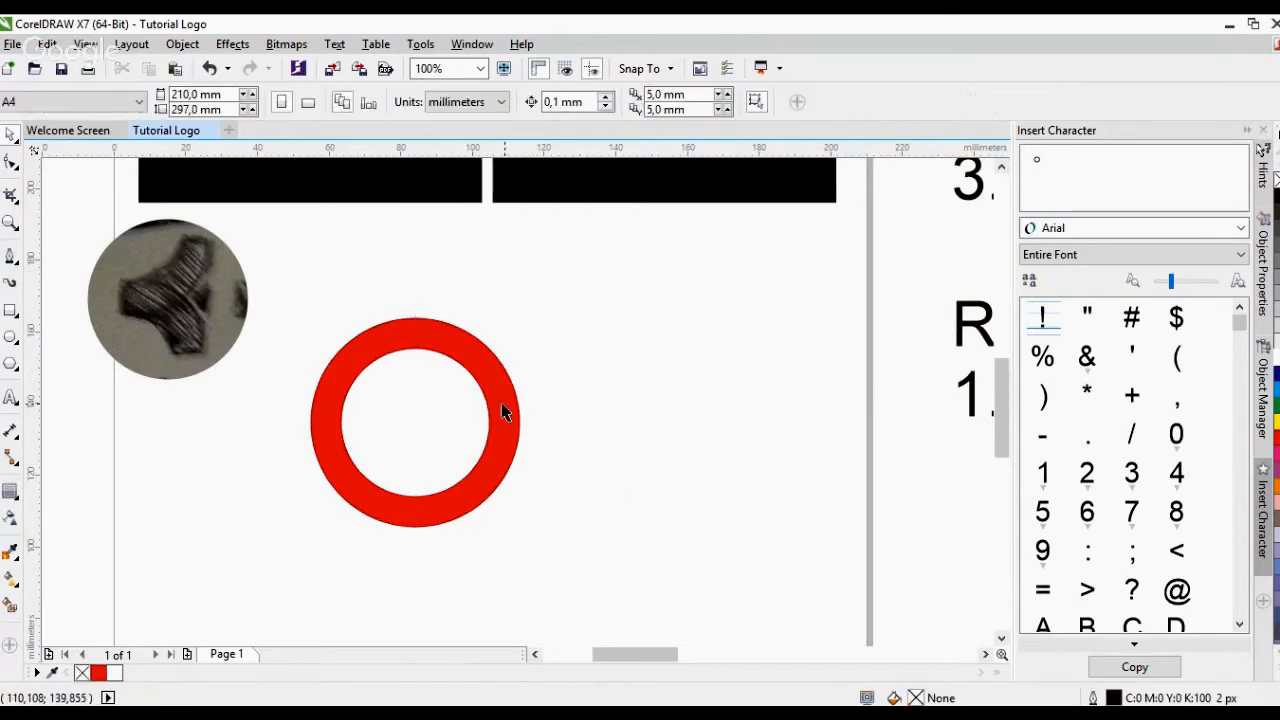
Draw a straight vertical line through the ring's centre, from its top outer node to its bottom outer node
left_click(506, 409)
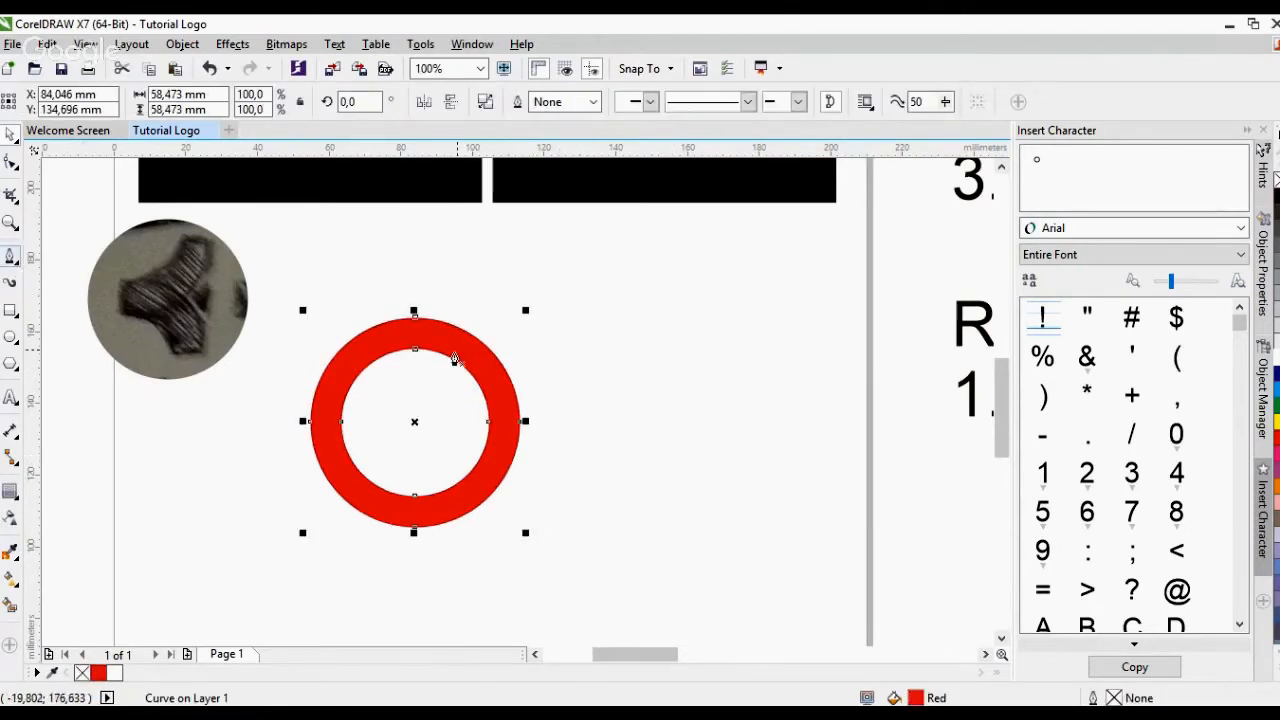
key("F10")
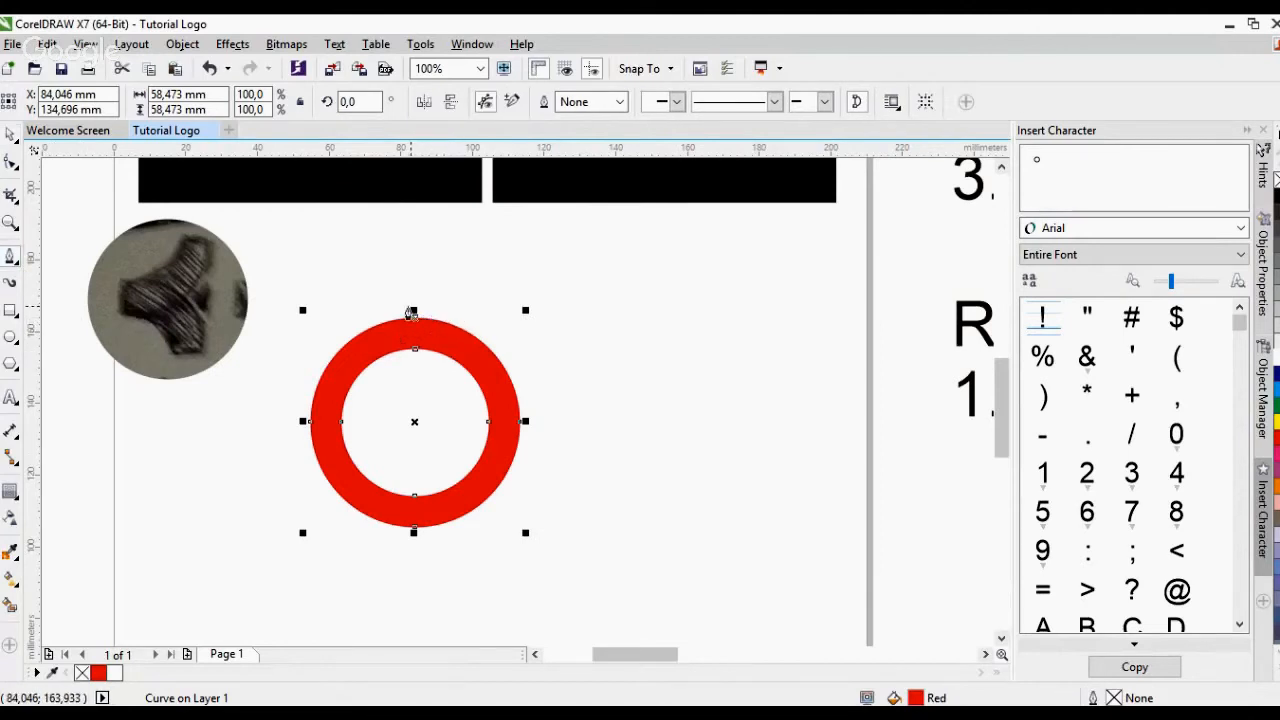
scroll(411, 372, "up", 2)
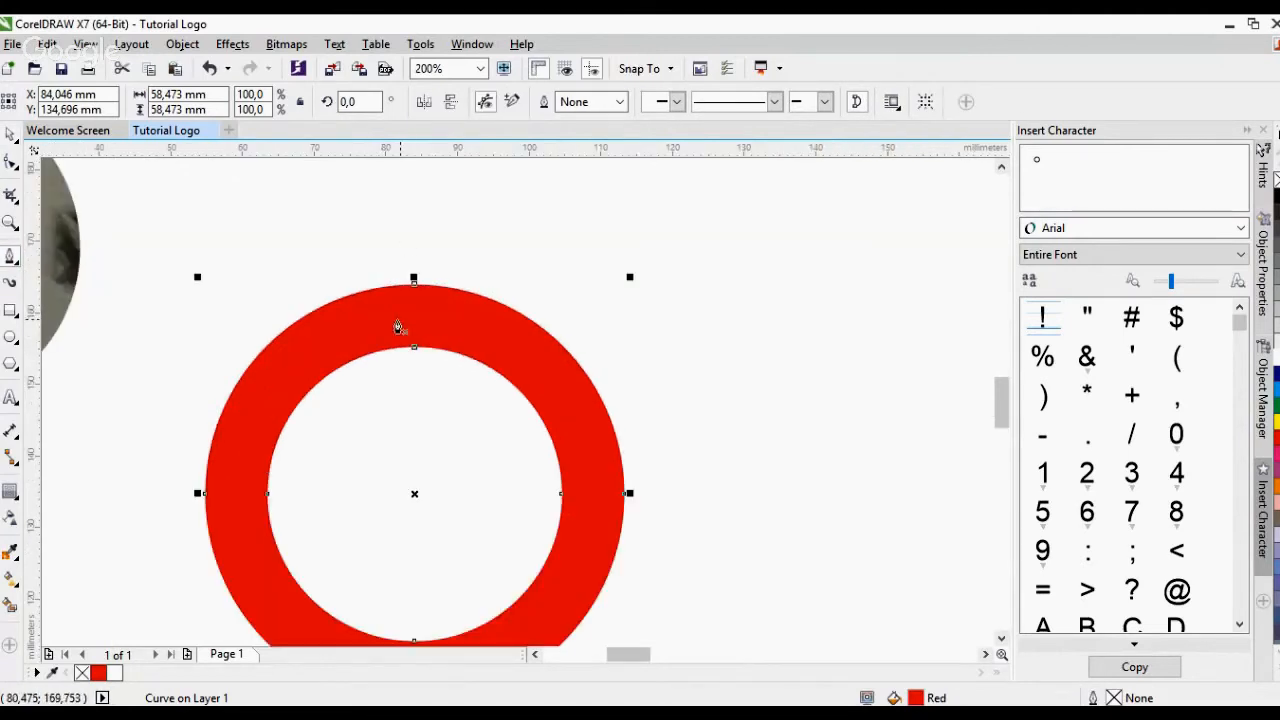
mouse_move(415, 287)
left_mouse_down()
mouse_move(417, 414)
mouse_move(403, 460)
mouse_move(427, 530)
left_mouse_up()
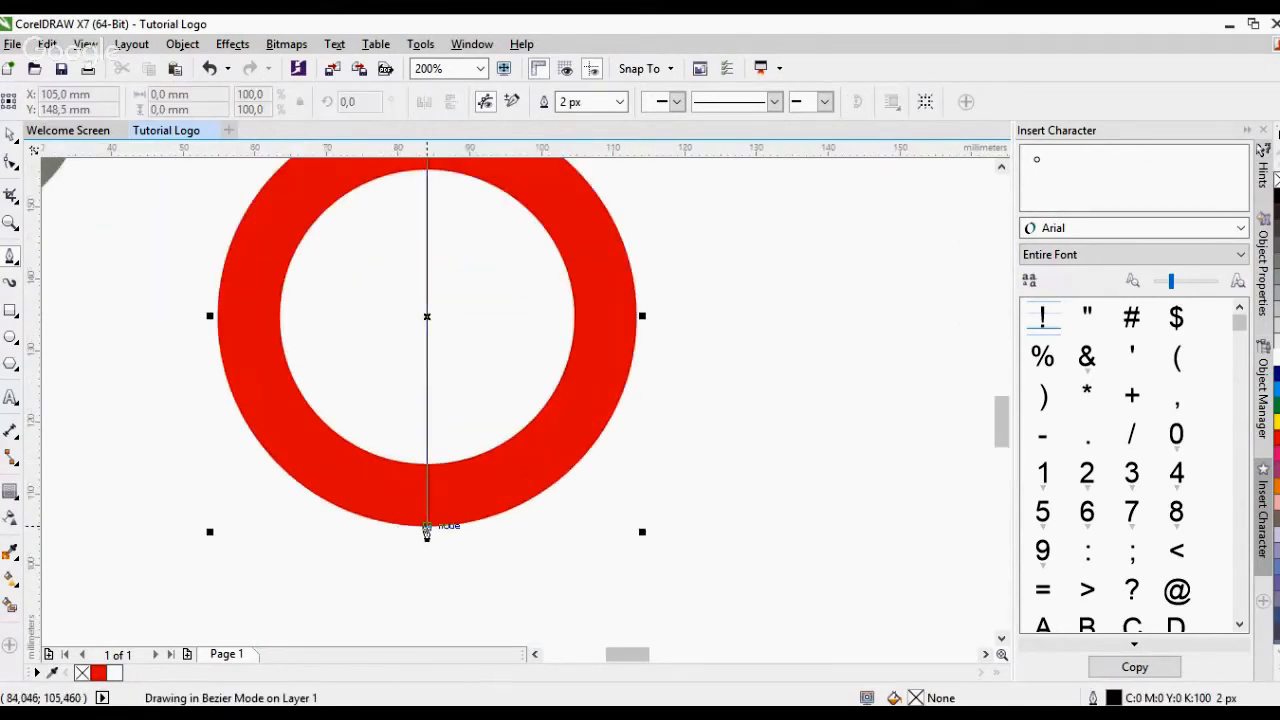
scroll(409, 555, "down", 2)
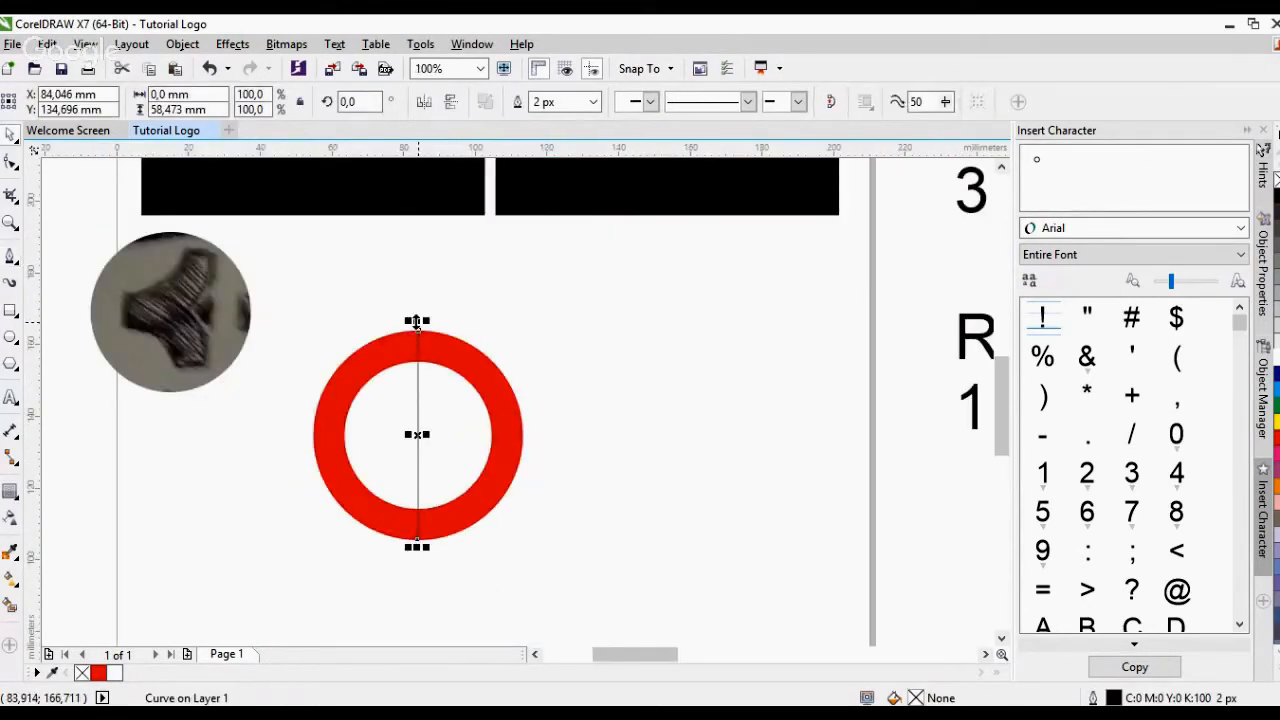
Stretch the vertical line symmetrically about its centre to about 82 mm so it extends beyond the ring
left_click_drag(417, 321, 418, 288)
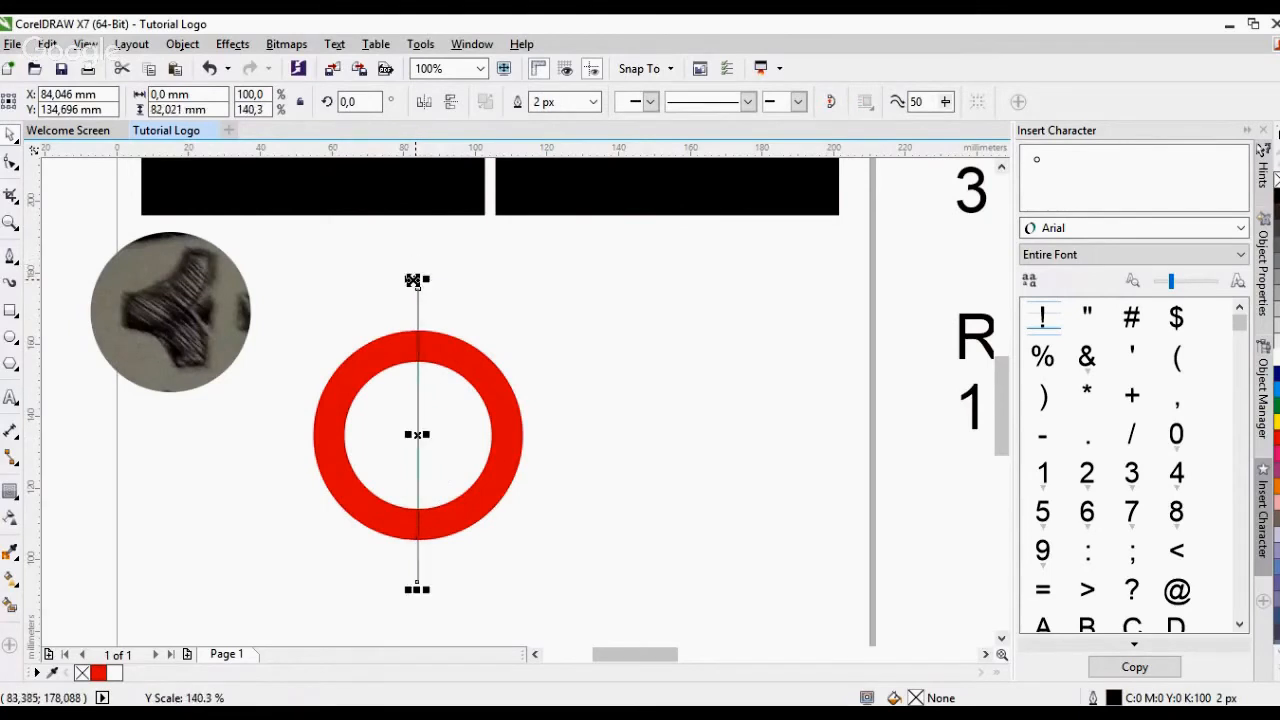
left_click(572, 375)
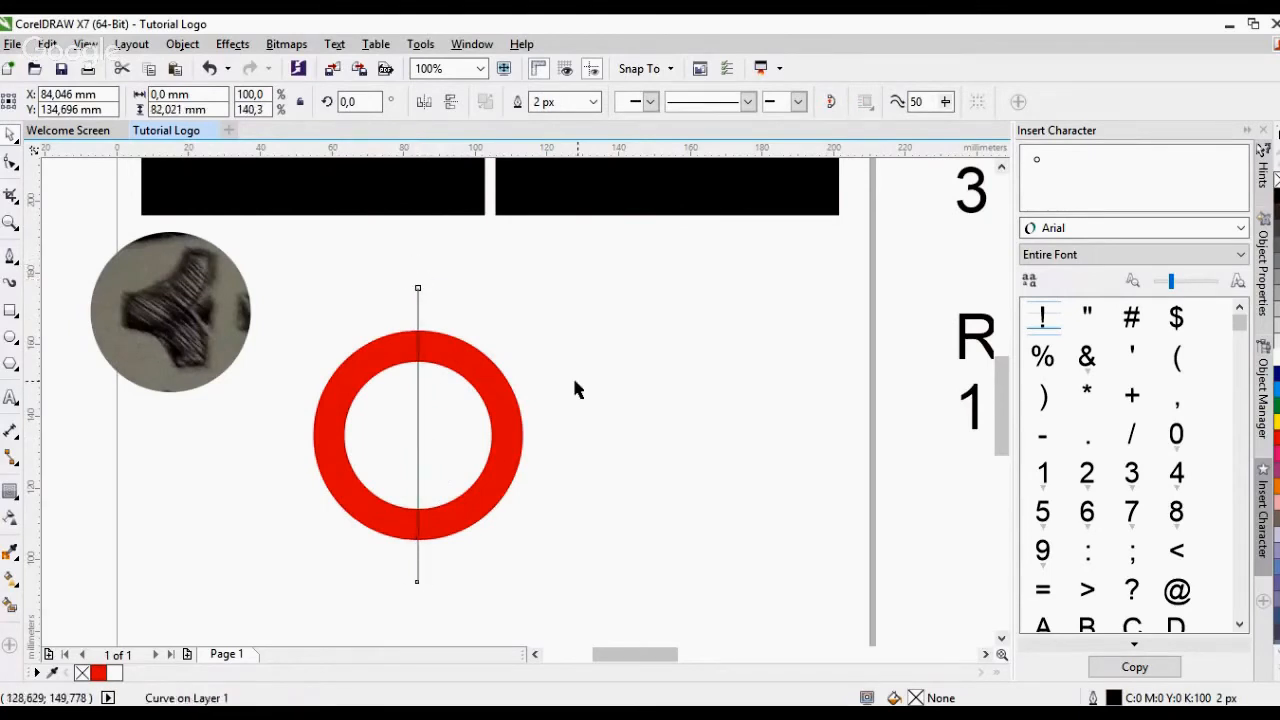
left_click(417, 306)
left_click(417, 295)
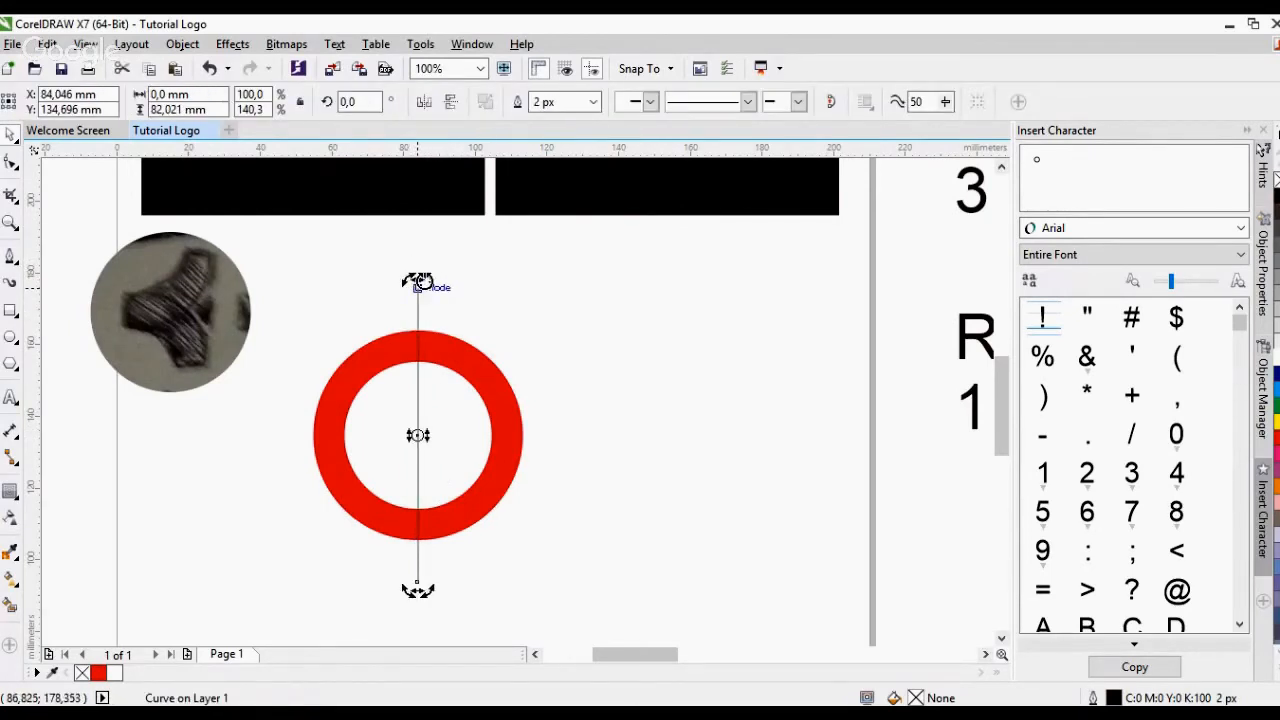
left_click(417, 298)
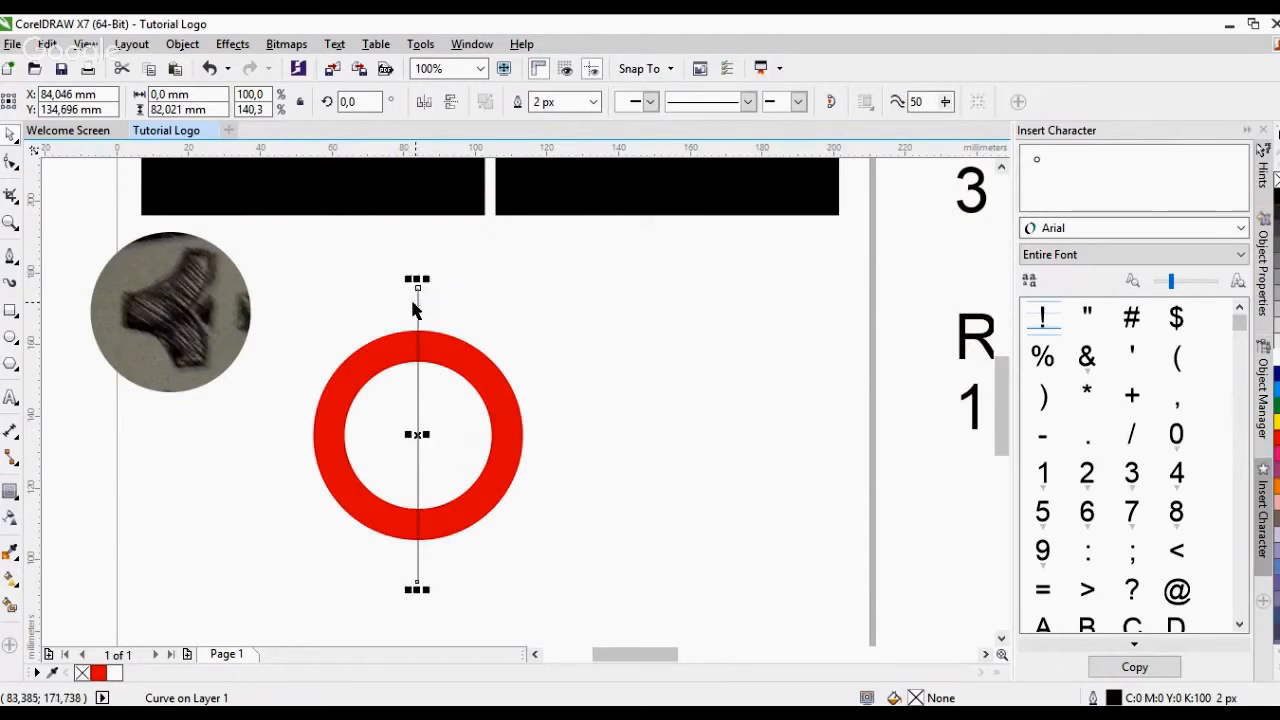
Copy the vertical line and paste a duplicate in the same place
right_click(417, 303)
left_click(407, 300)
right_click(417, 300)
left_click(353, 296)
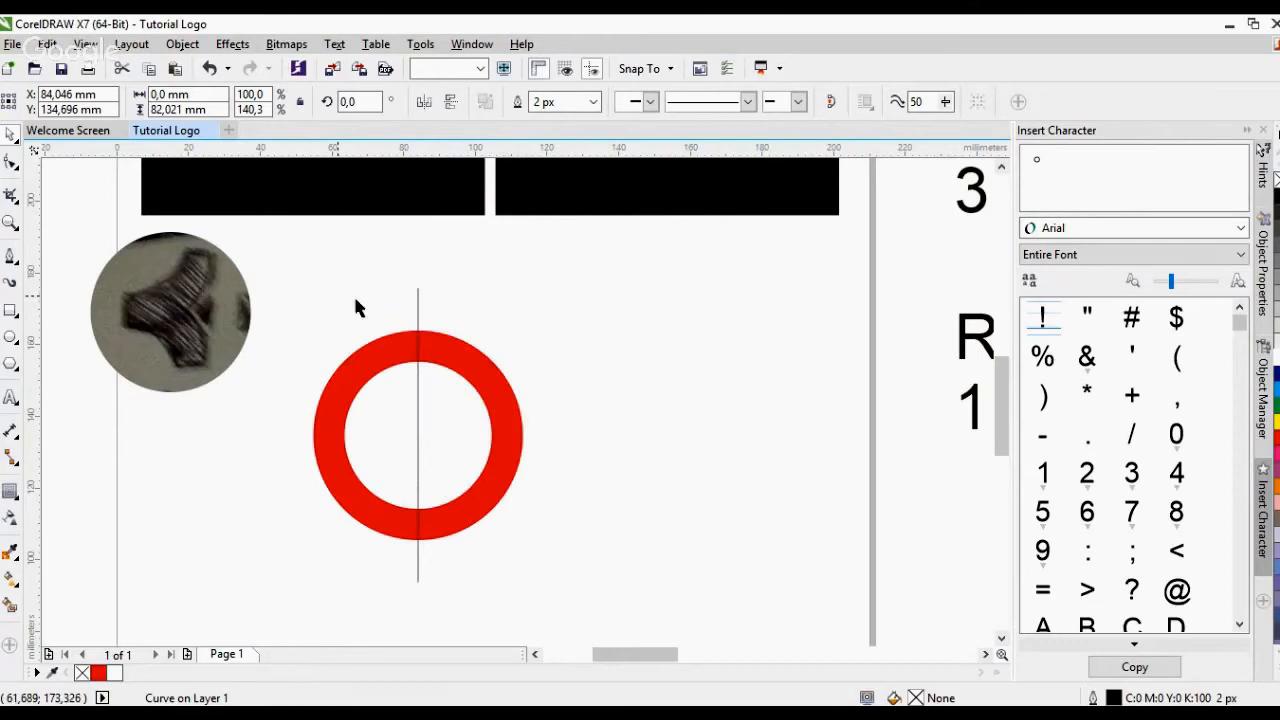
left_click(417, 303)
right_click(417, 303)
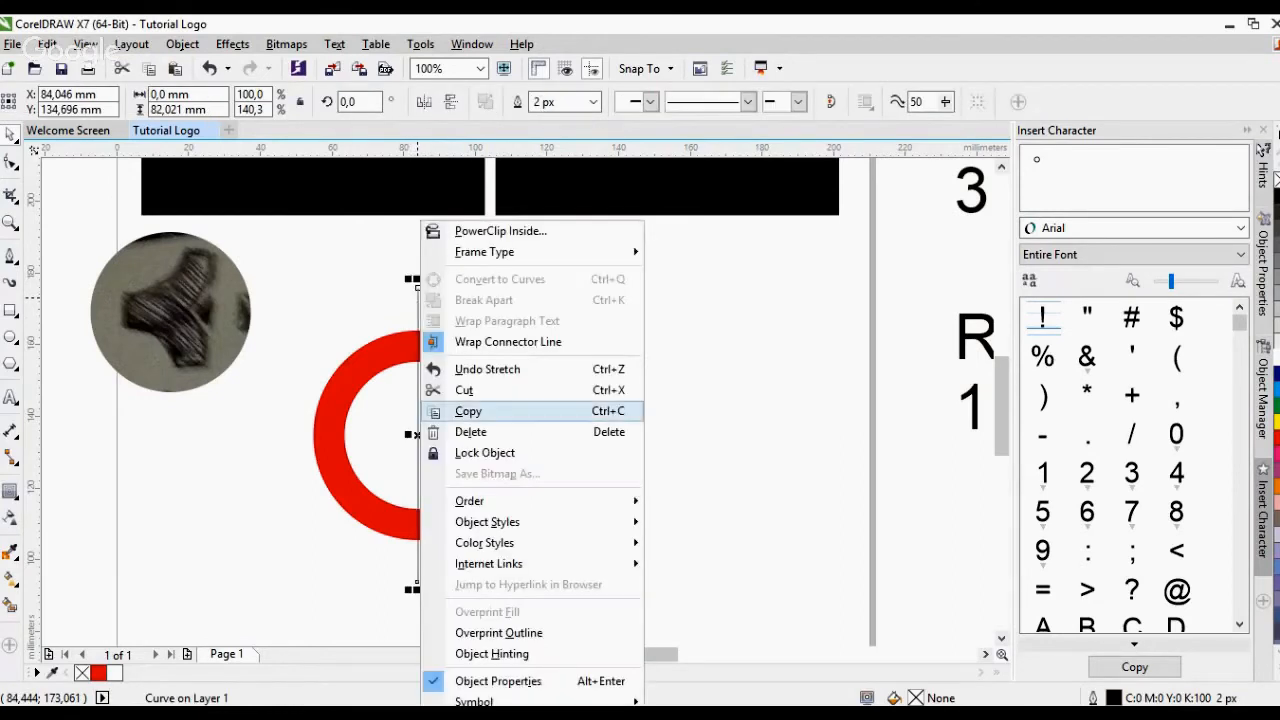
left_click(473, 413)
left_click(520, 325)
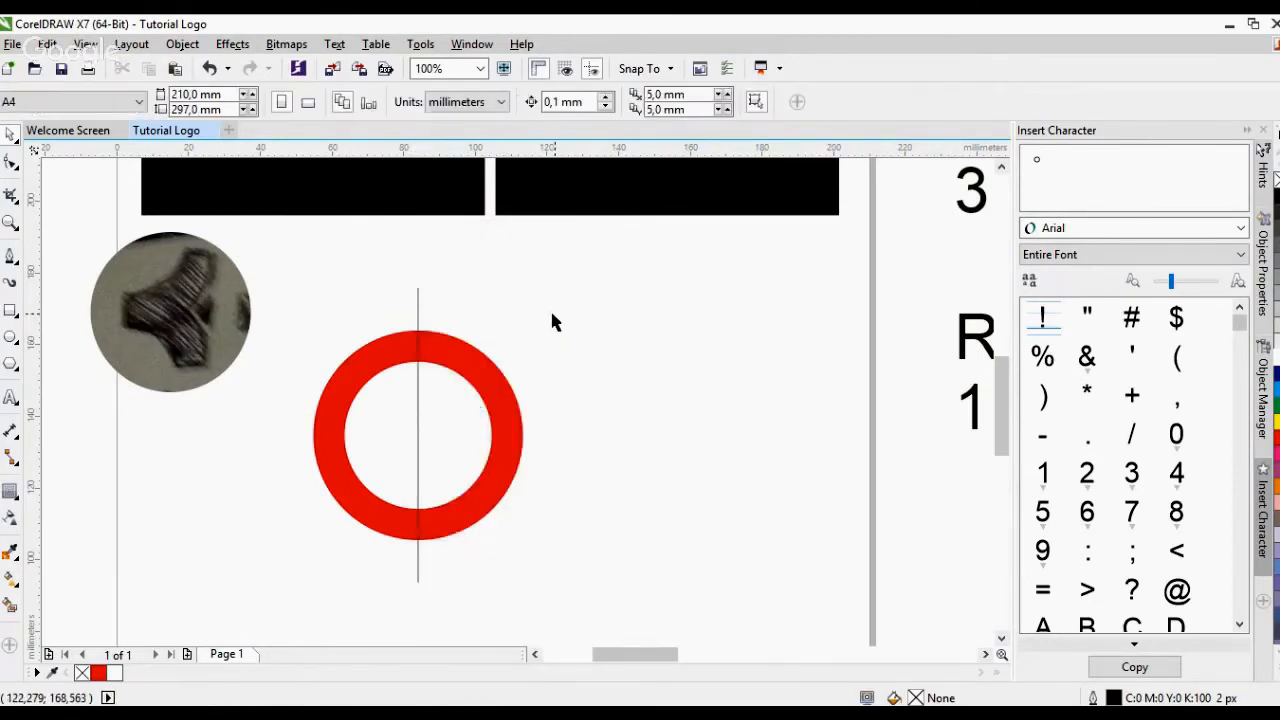
right_click(551, 310)
left_click(603, 436)
left_click(513, 289)
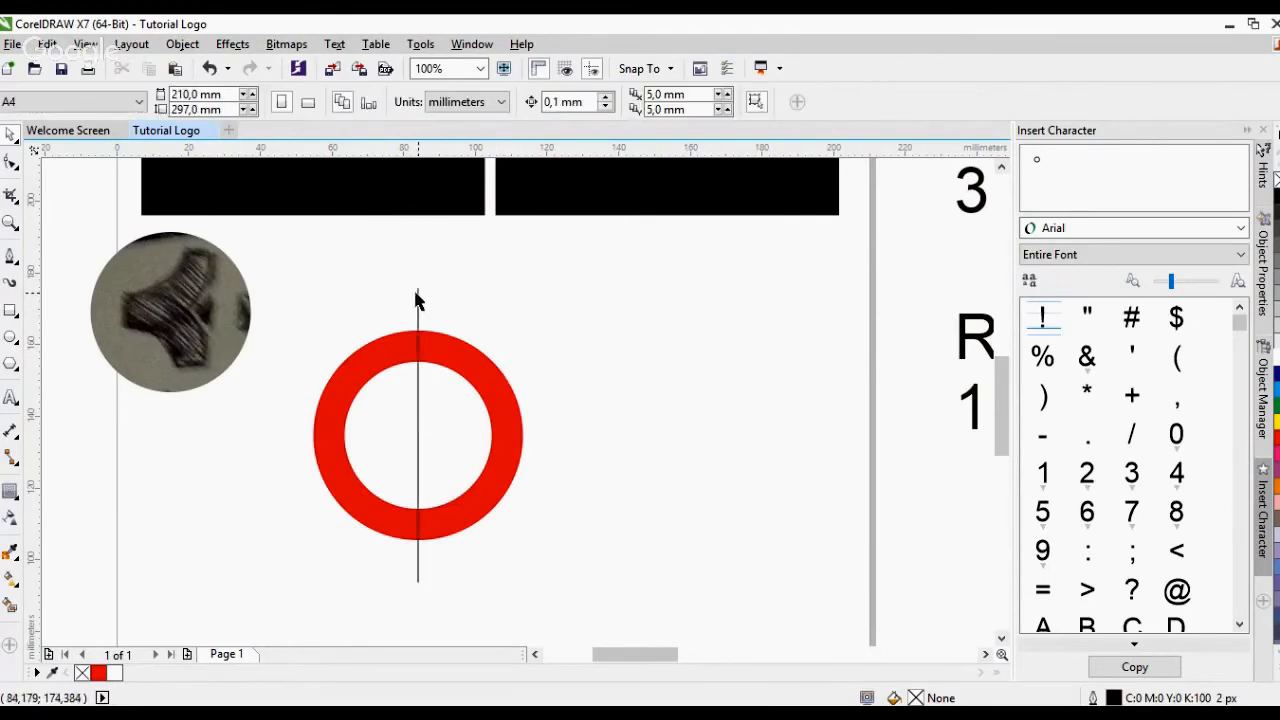
Rotate one of the two overlapping vertical lines about its centre to 270° so it crosses the ring horizontally
left_click(418, 296)
left_click(536, 330)
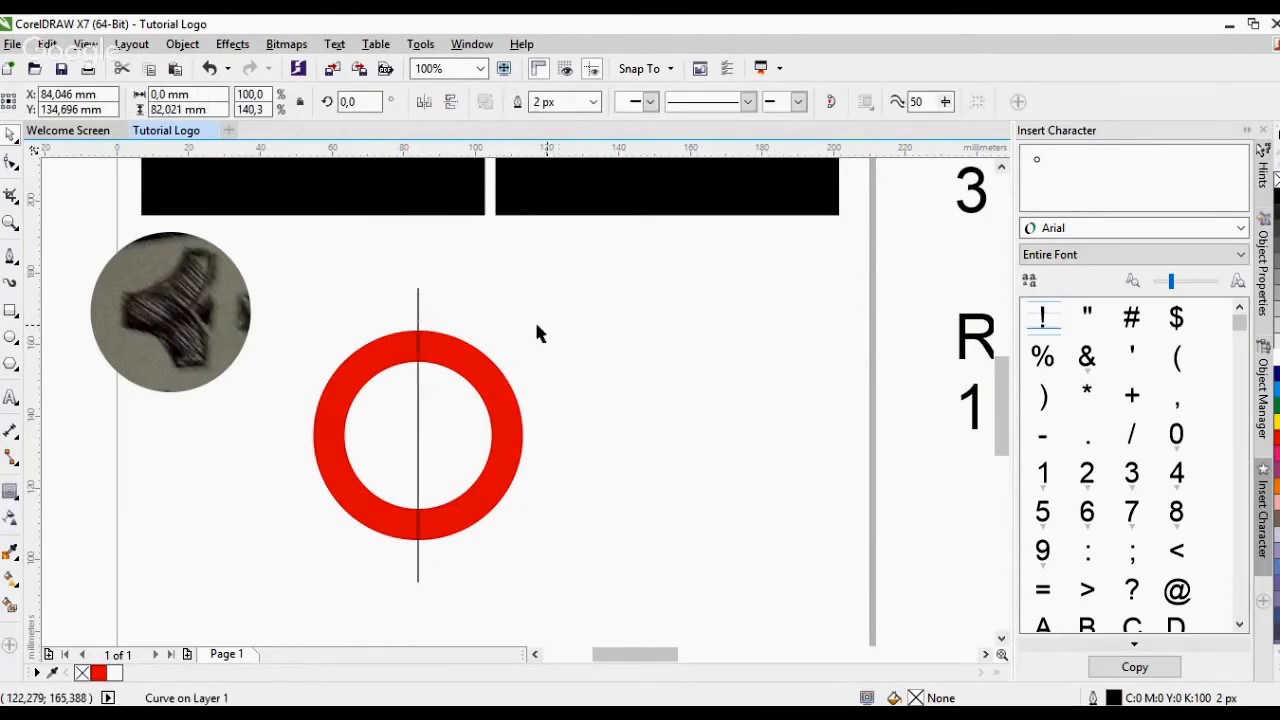
left_click(419, 334)
left_click(416, 306)
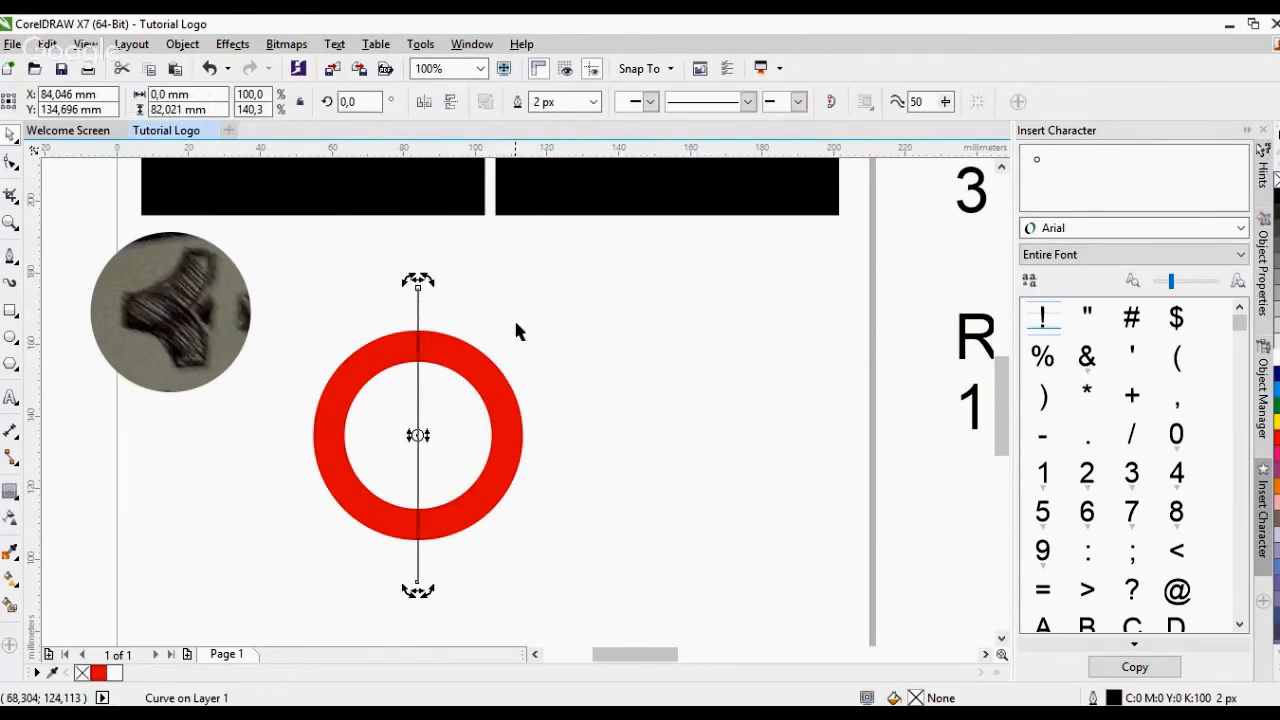
left_click_drag(424, 278, 560, 444)
Select the vertical and horizontal lines and weld them into a single cross-shaped curve
left_click(417, 306)
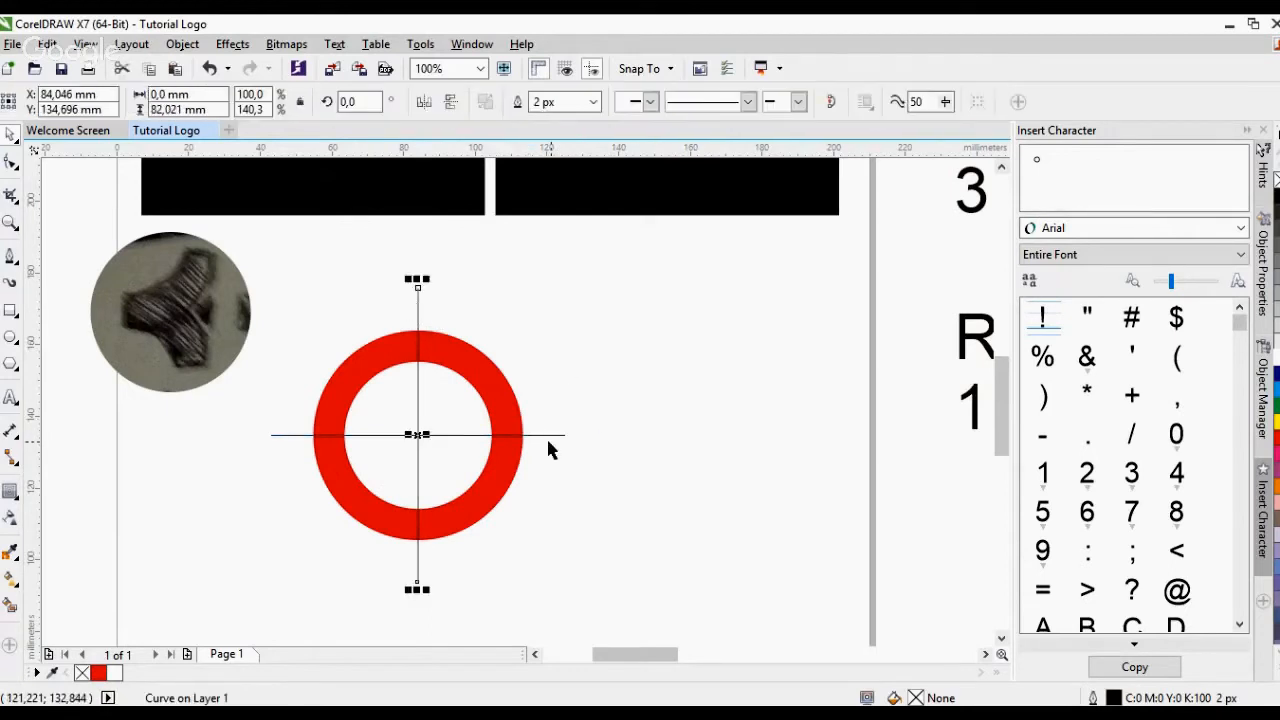
left_click(549, 436, "shift")
left_click(616, 405)
left_click(418, 299)
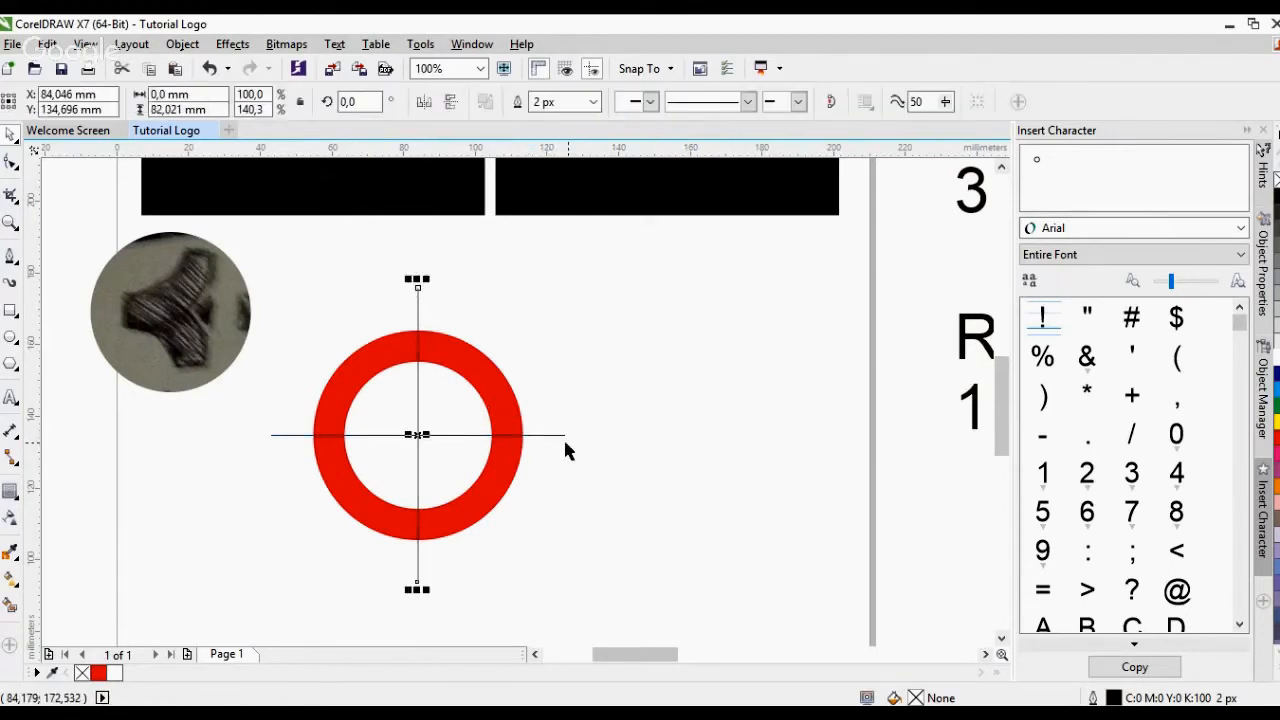
left_click(558, 436, "shift")
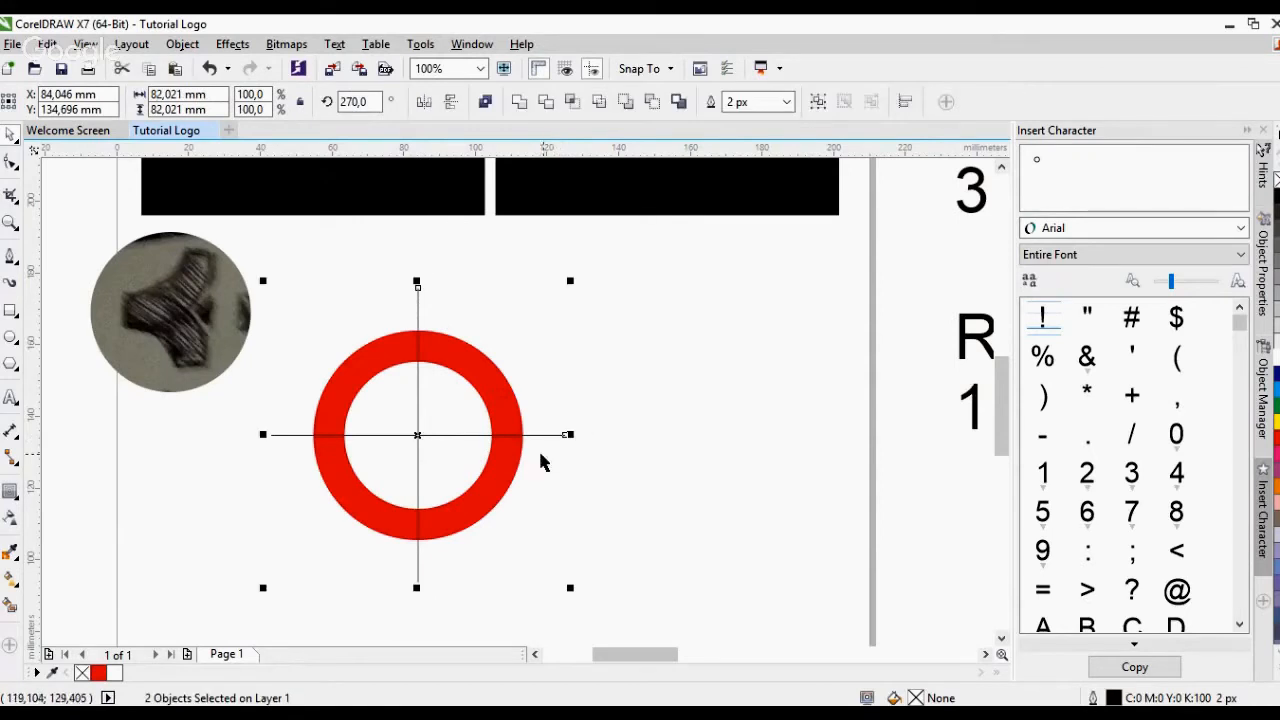
left_click(520, 103)
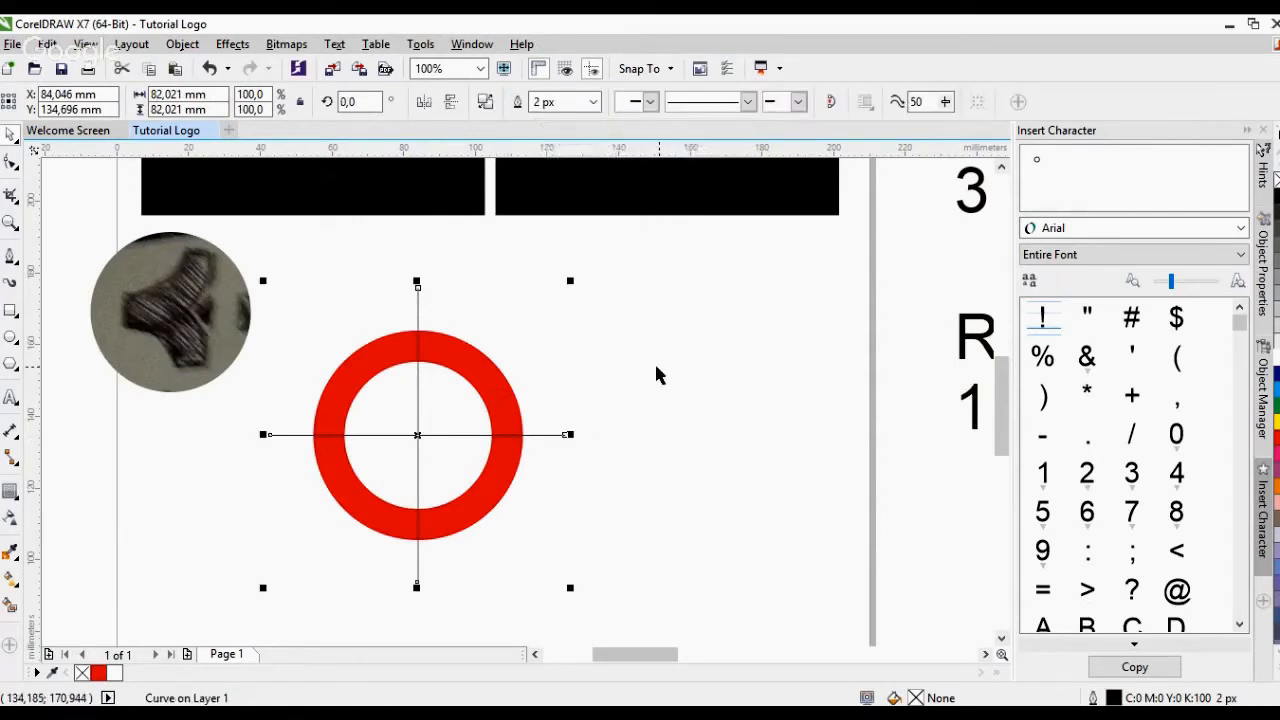
left_click(448, 314)
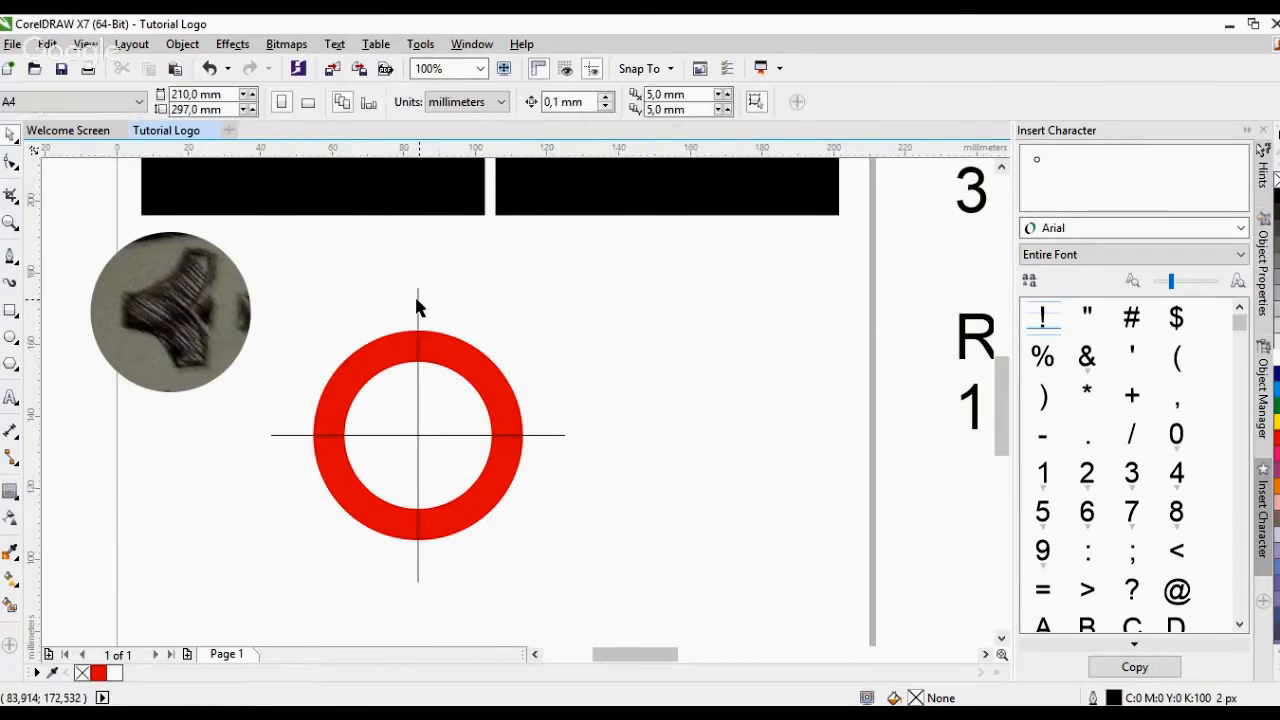
Trim the red ring with the cross-shaped curve so it is cut into four quarters
left_click(418, 307)
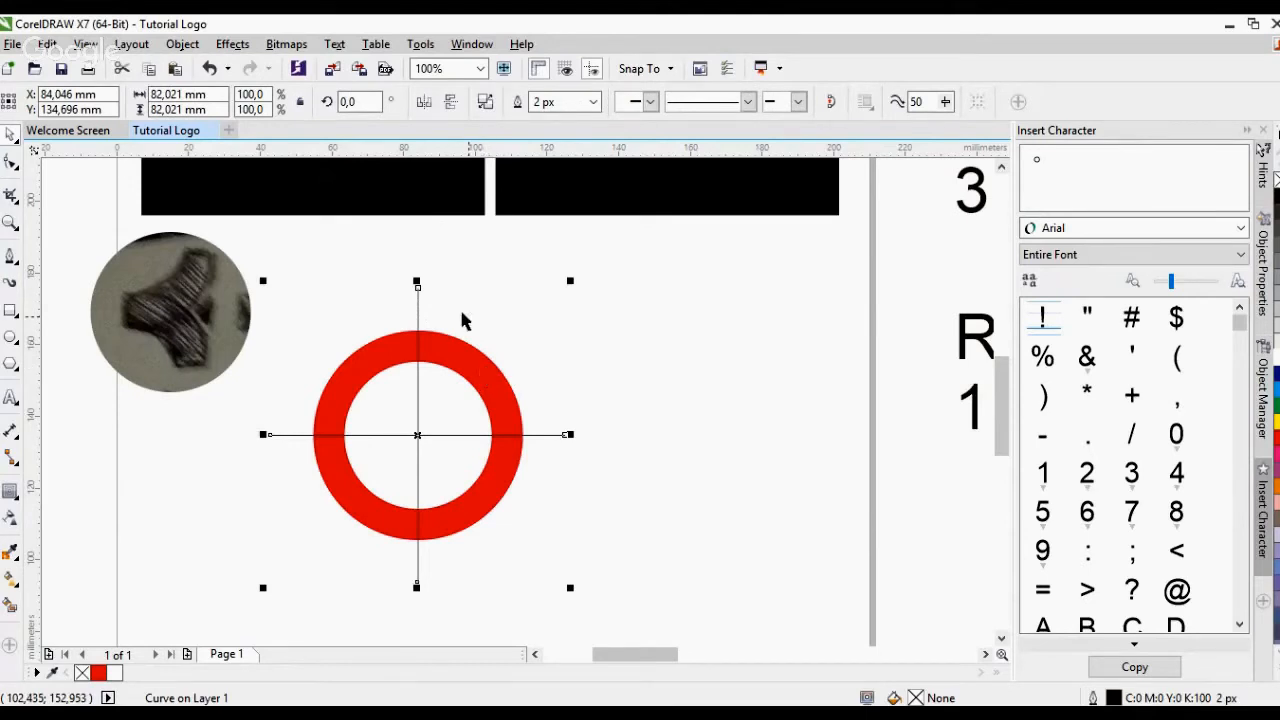
left_click(420, 289)
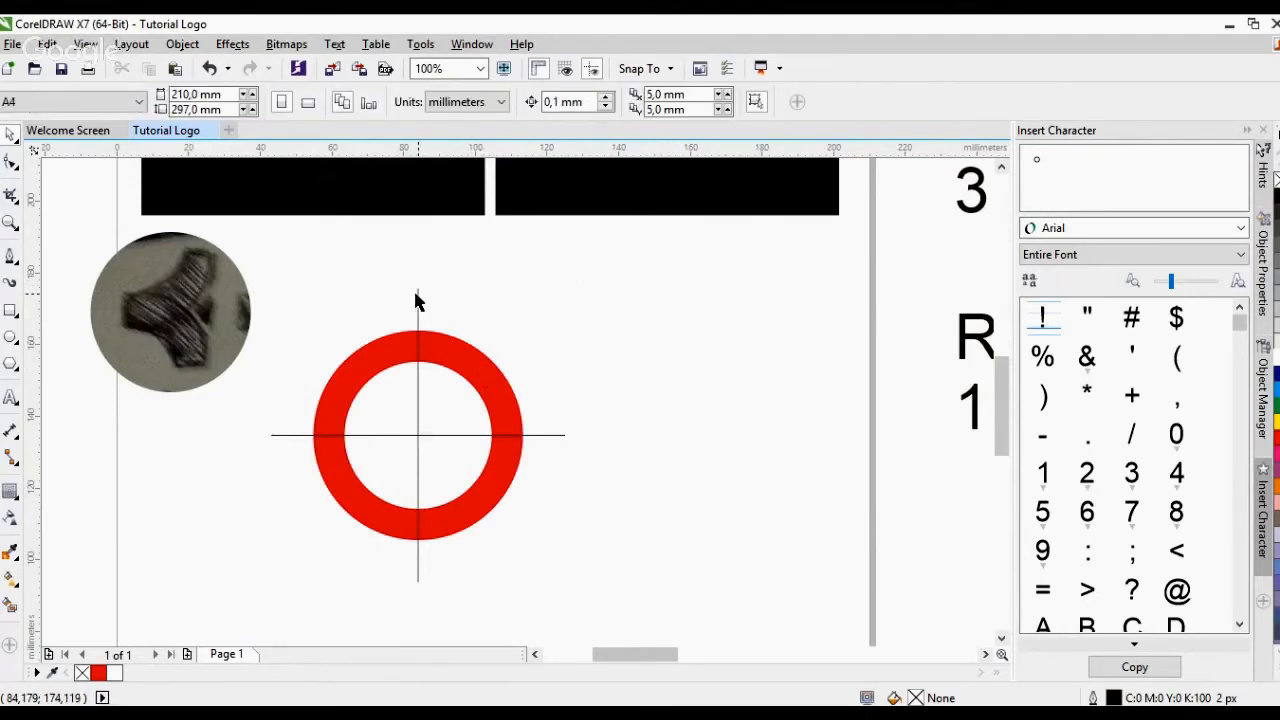
left_click(418, 301)
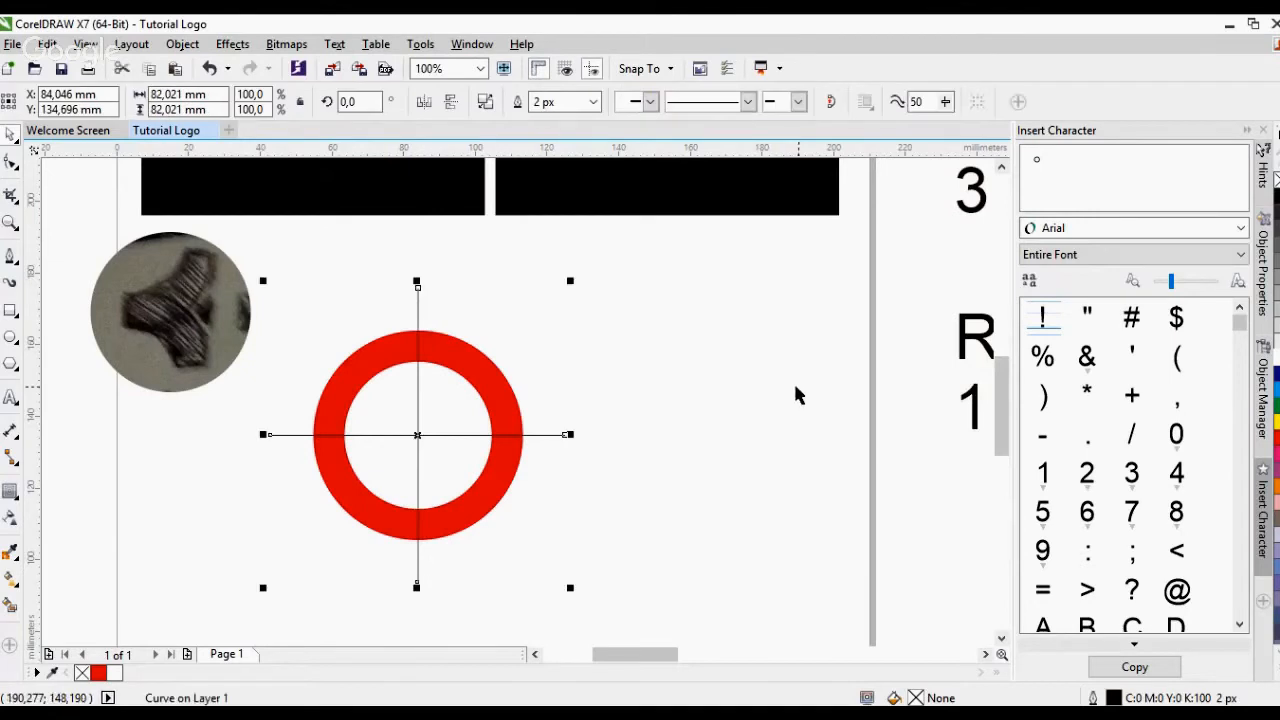
left_click(434, 320)
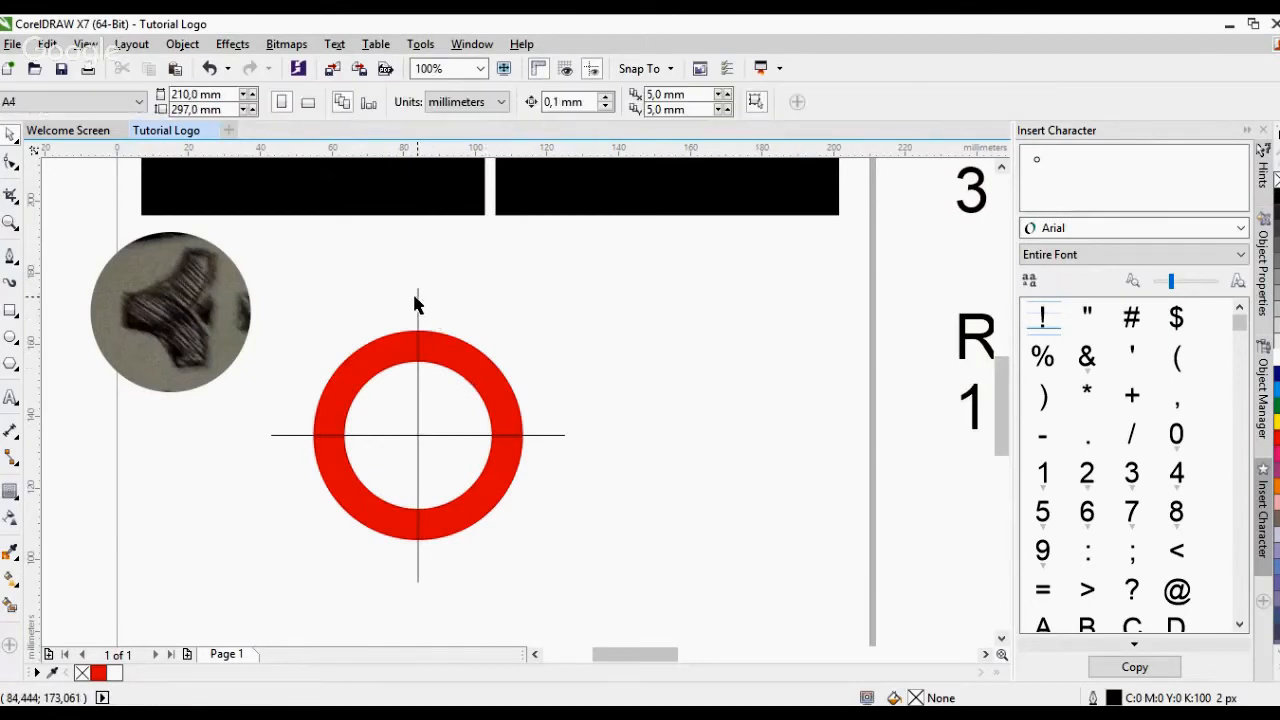
left_click(417, 298)
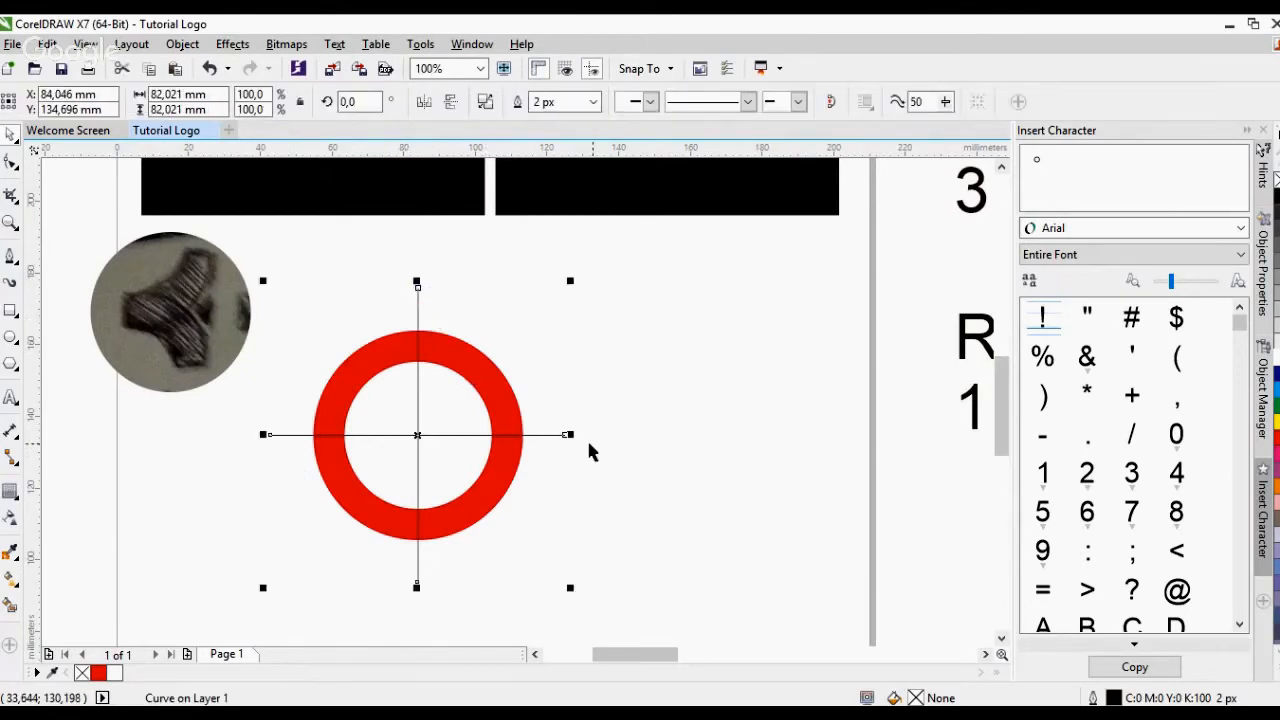
left_click(463, 369, "shift")
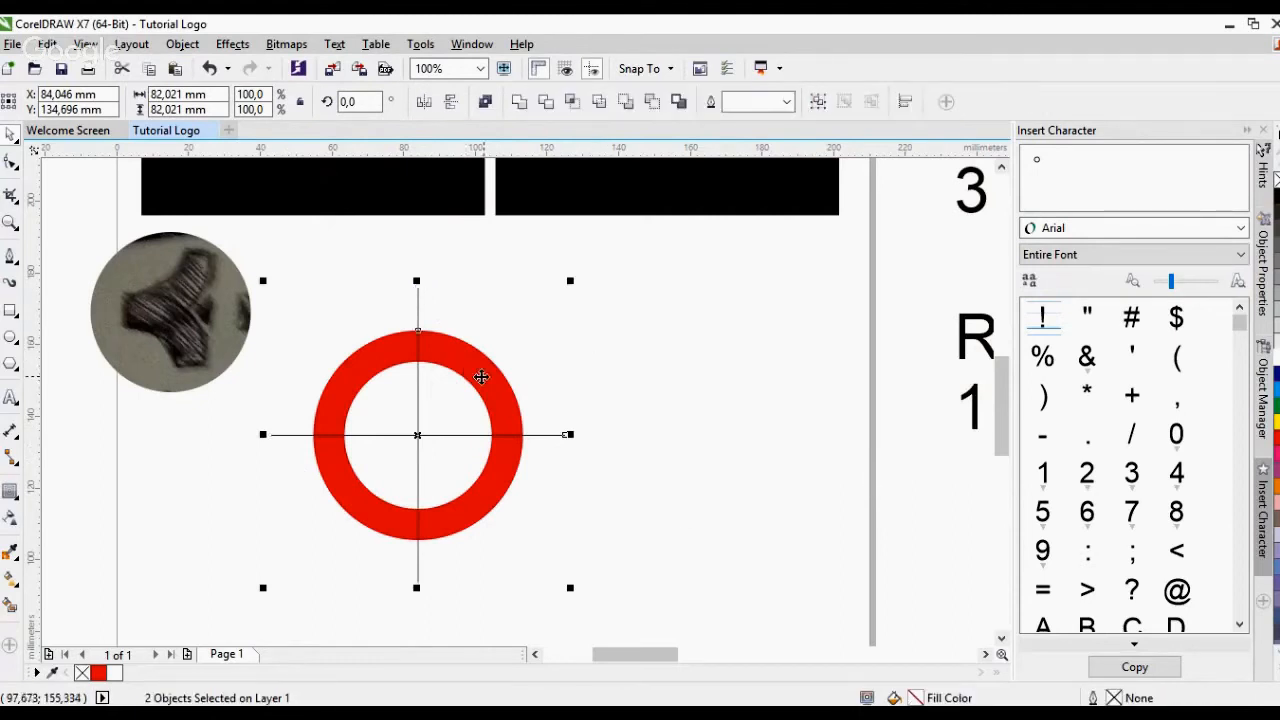
left_click(548, 106)
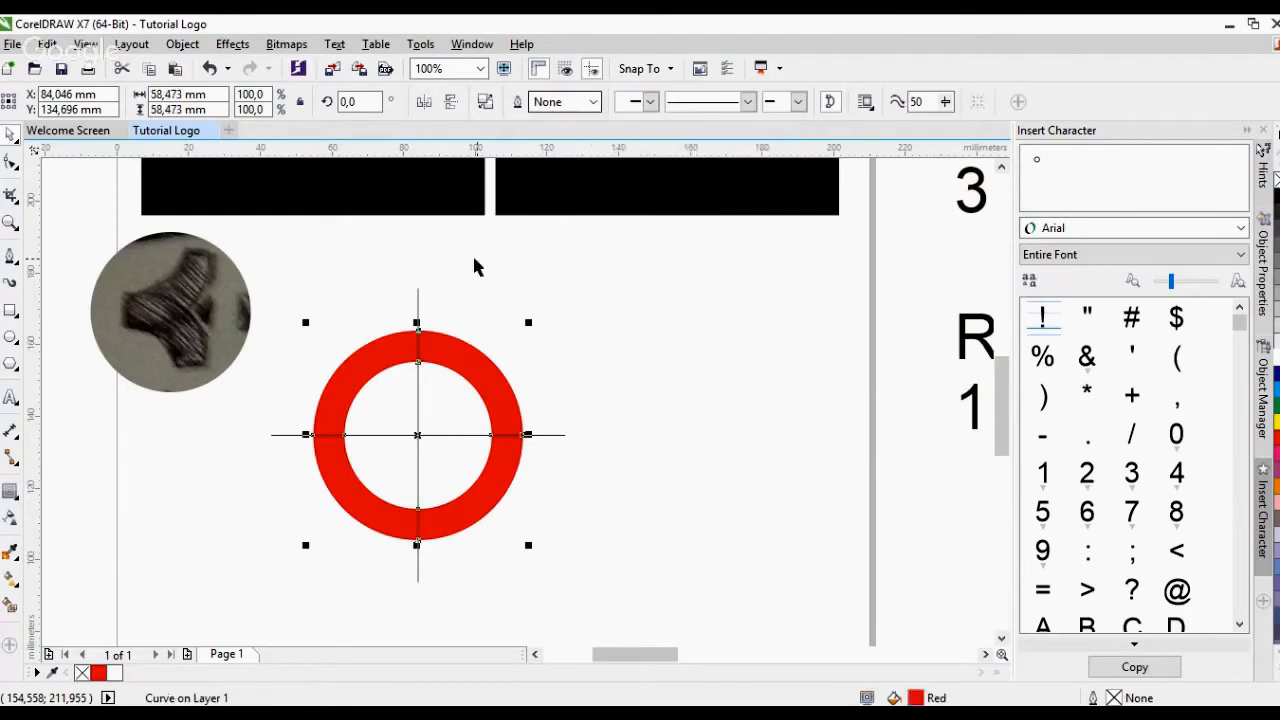
left_click(639, 397)
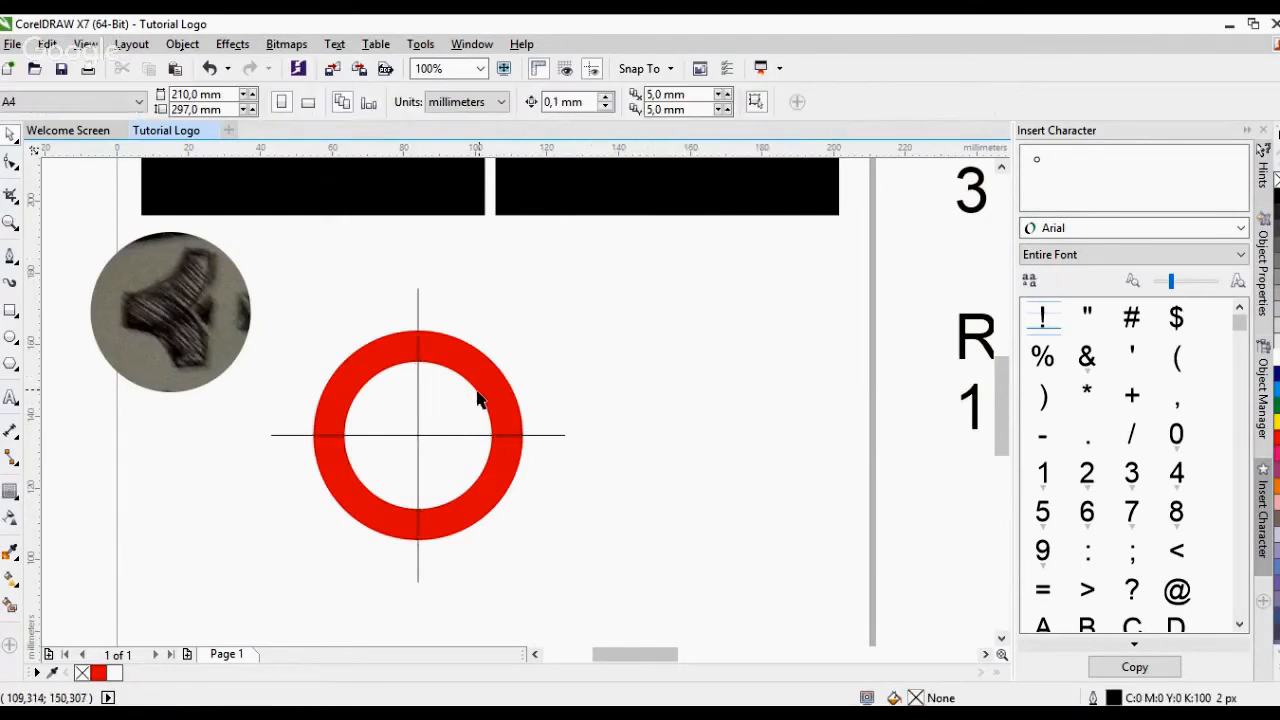
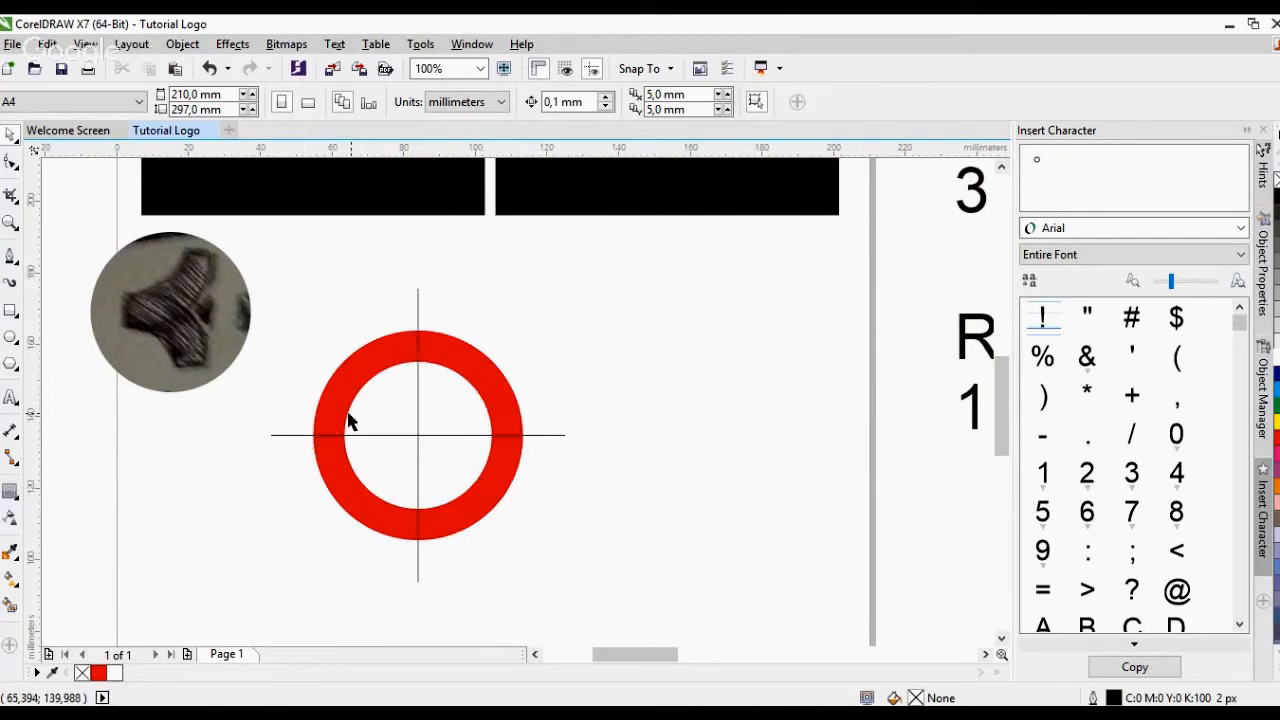
Delete the cross-shaped guide curve lying over the ring
left_click(477, 371)
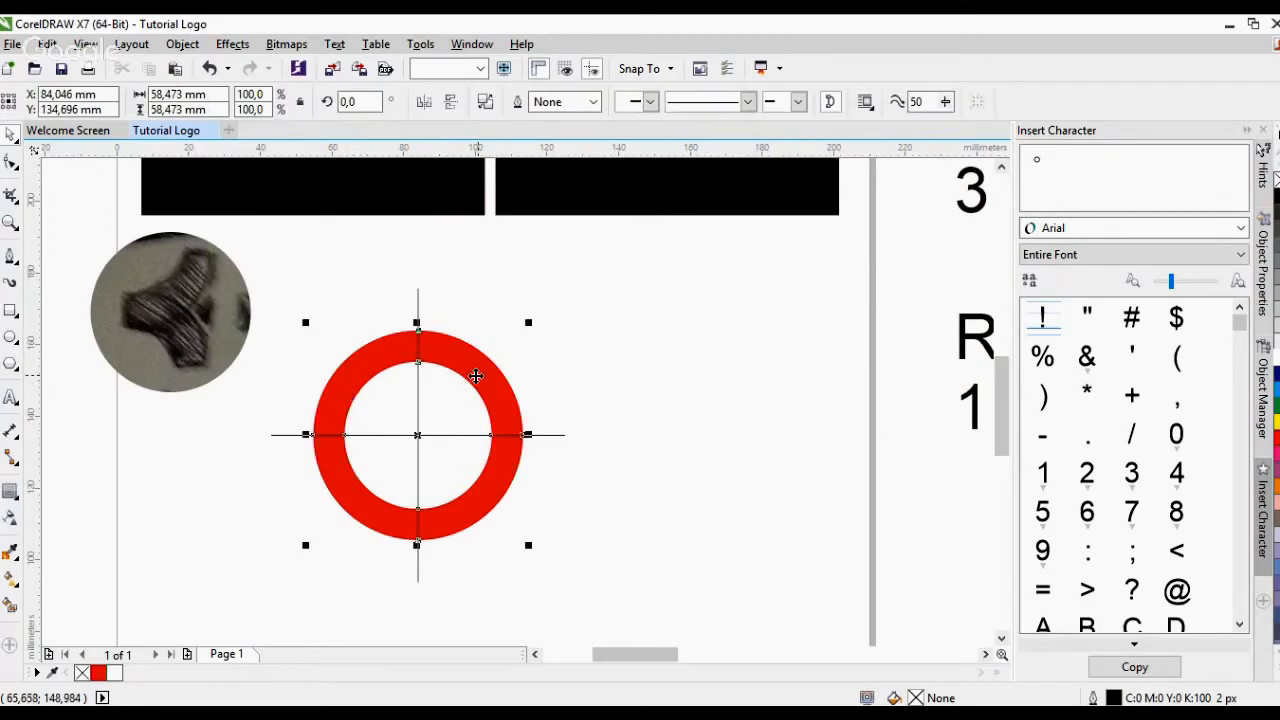
left_click(614, 307)
left_click(416, 307)
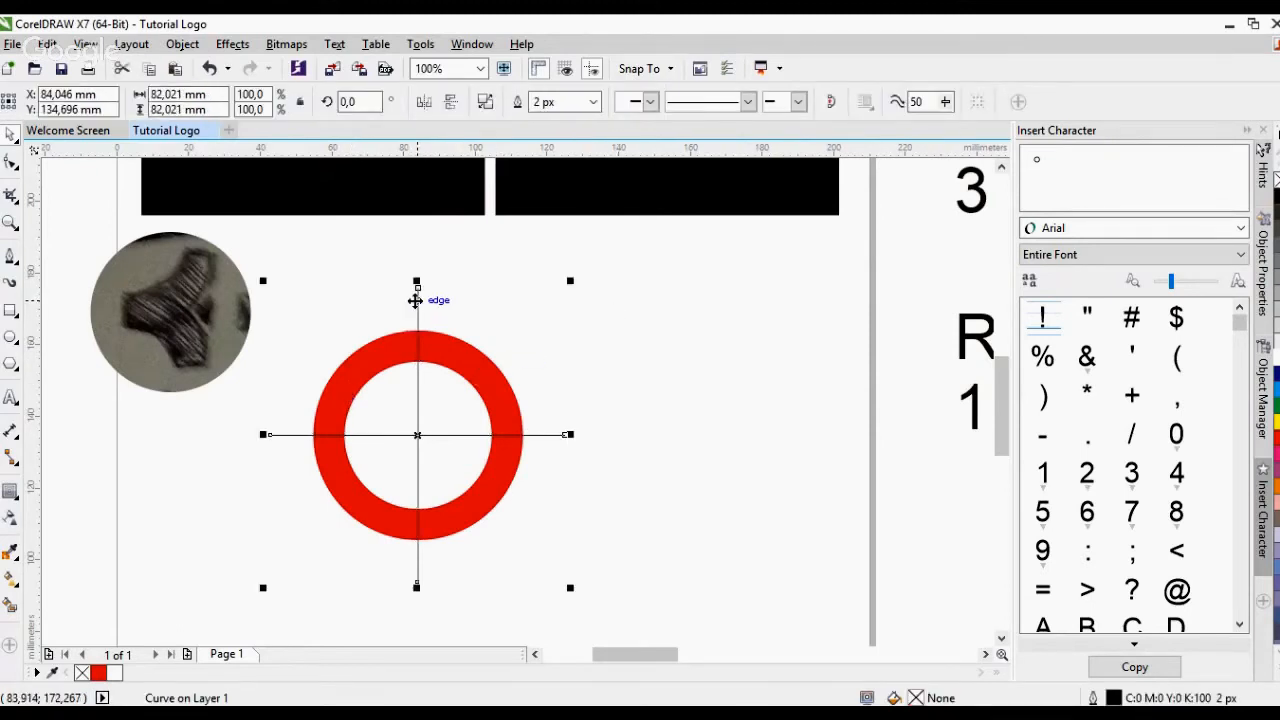
right_click(415, 300)
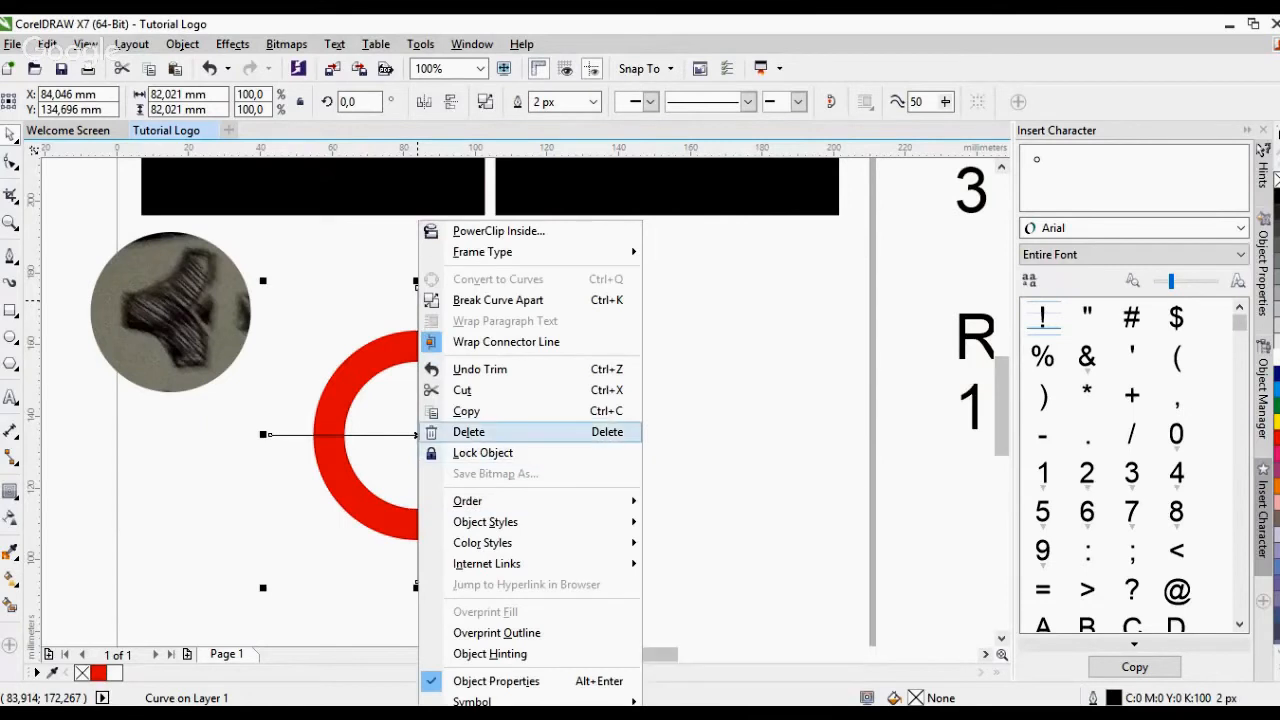
left_click(478, 431)
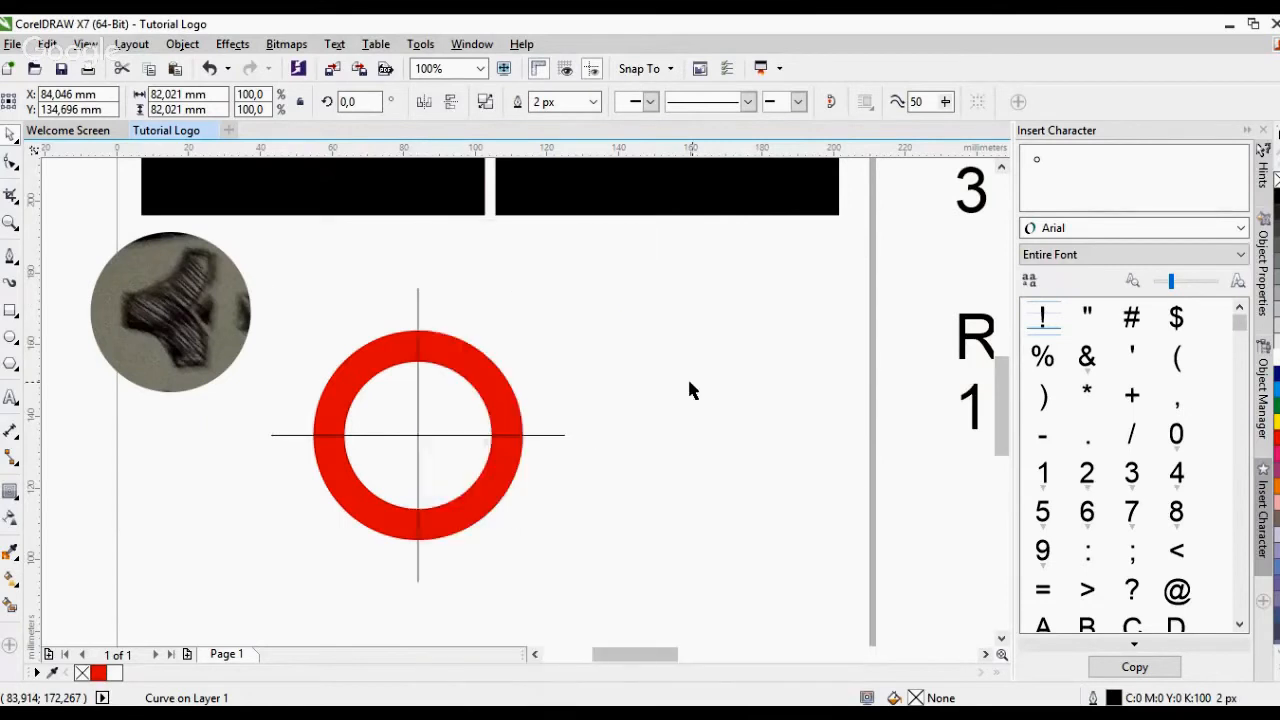
Break the trimmed ring apart into separate quarter arcs
left_click(419, 345)
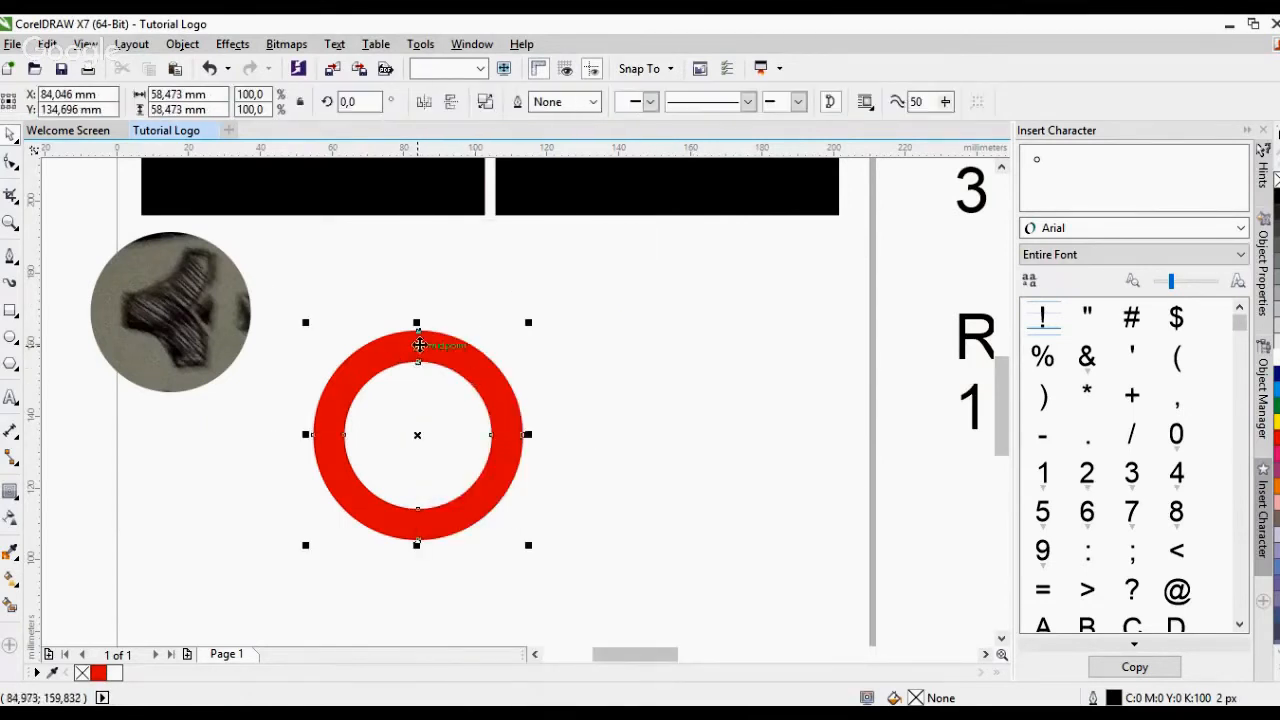
left_click(484, 103)
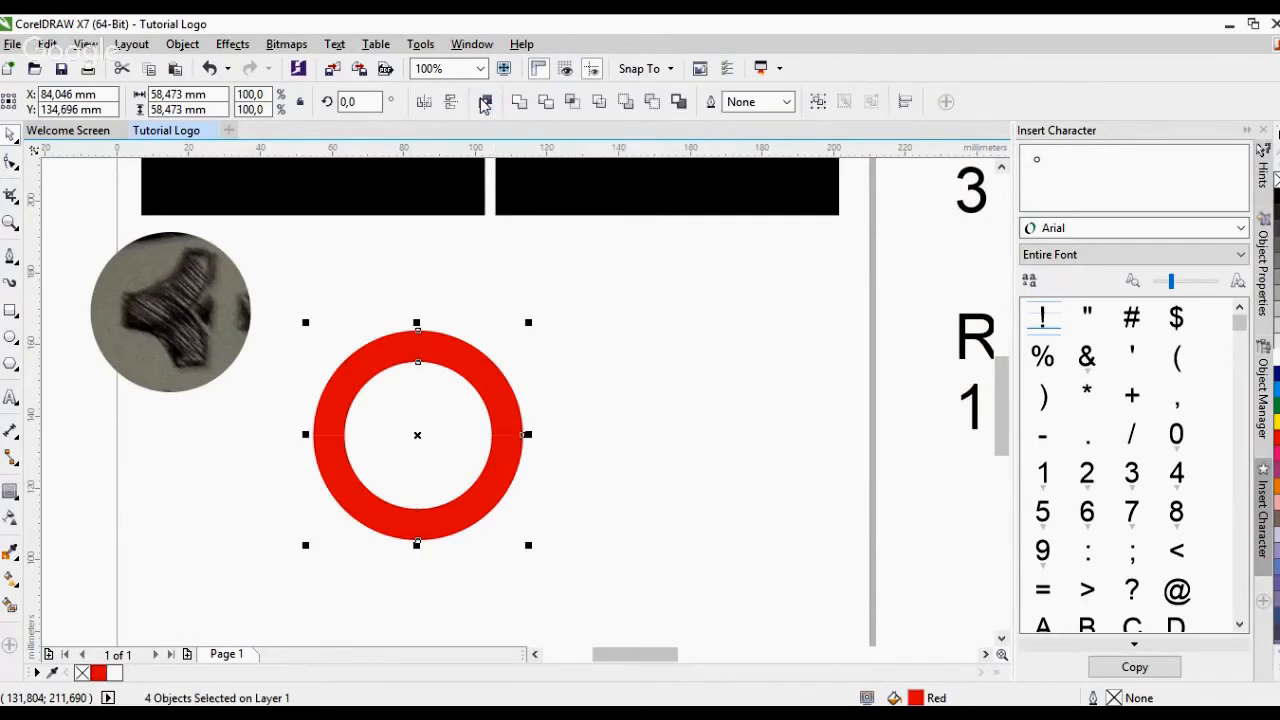
left_click(577, 334)
Delete the upper-left, upper-right and lower-right quarter arcs, keeping only the lower-left one
left_click(388, 355)
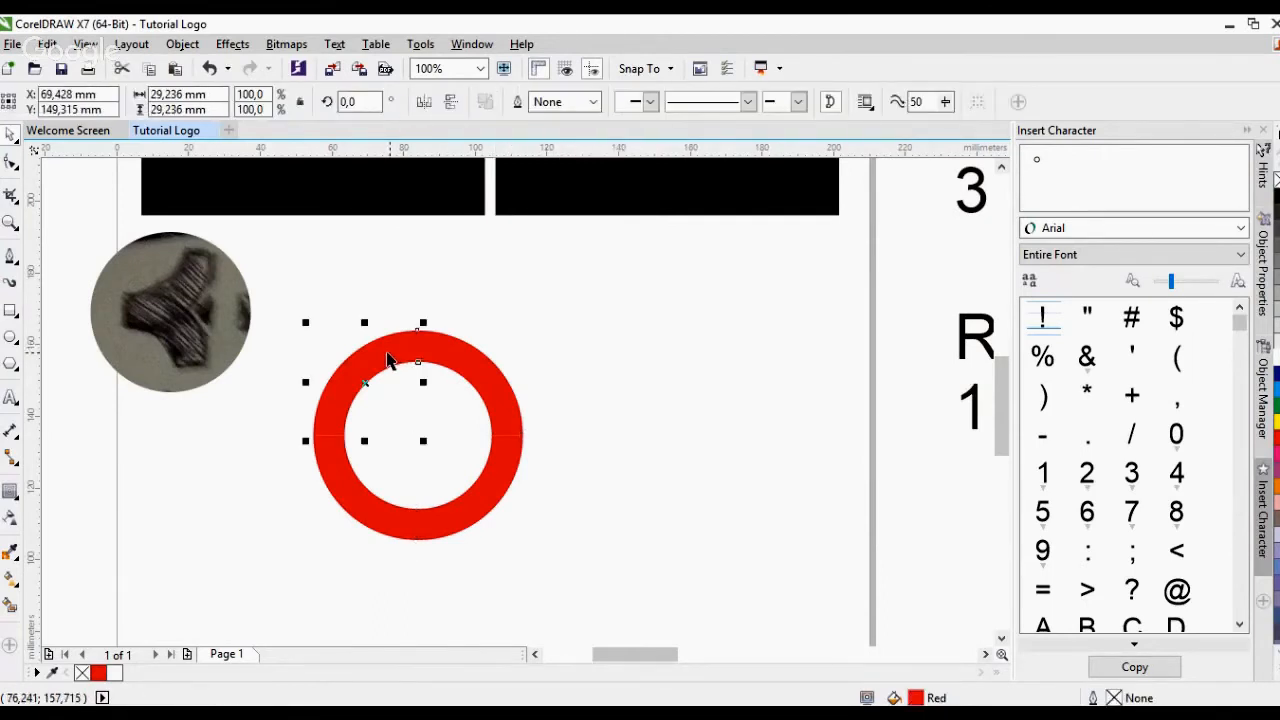
right_click(388, 353)
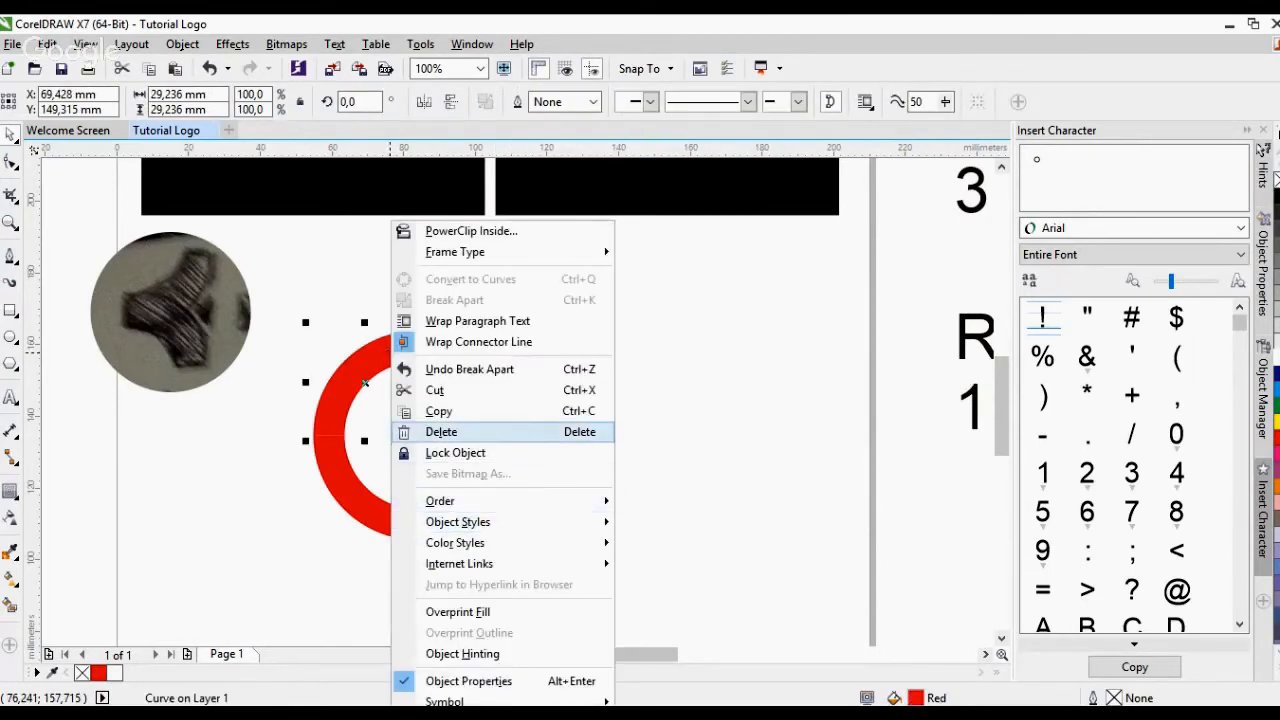
left_click(445, 429)
left_click(464, 370)
right_click(466, 367)
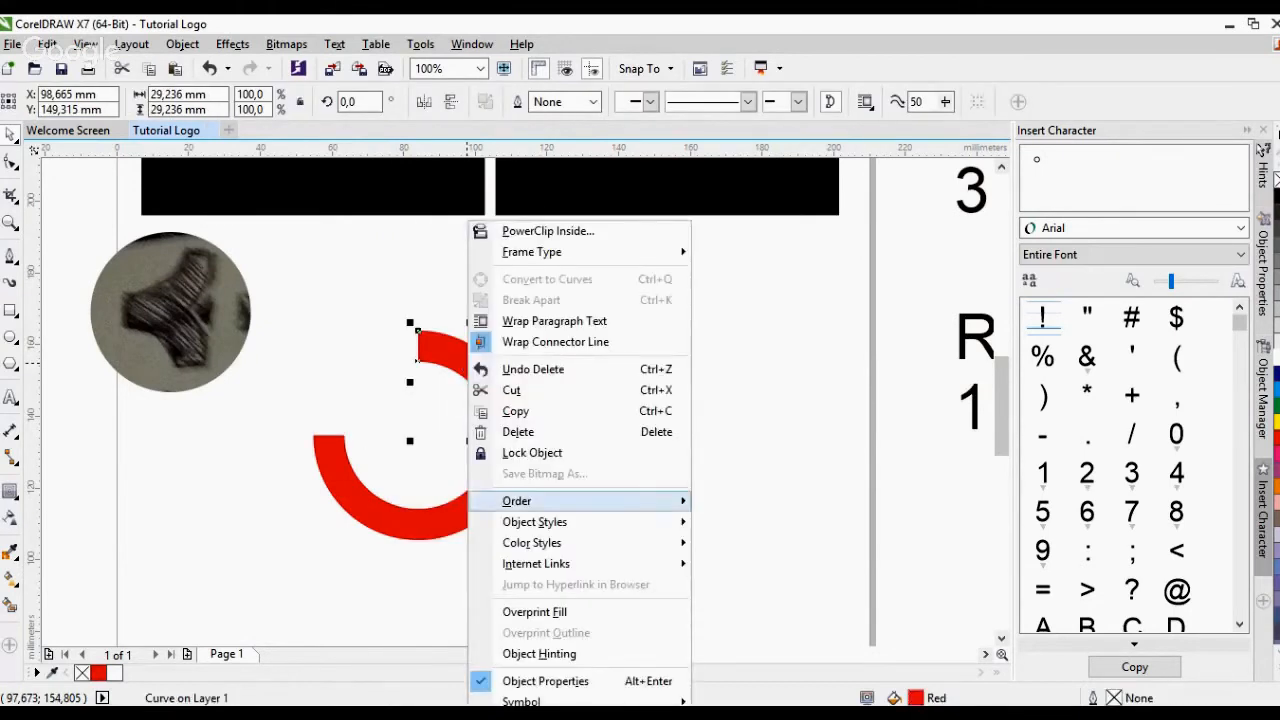
left_click(518, 431)
left_click(501, 440)
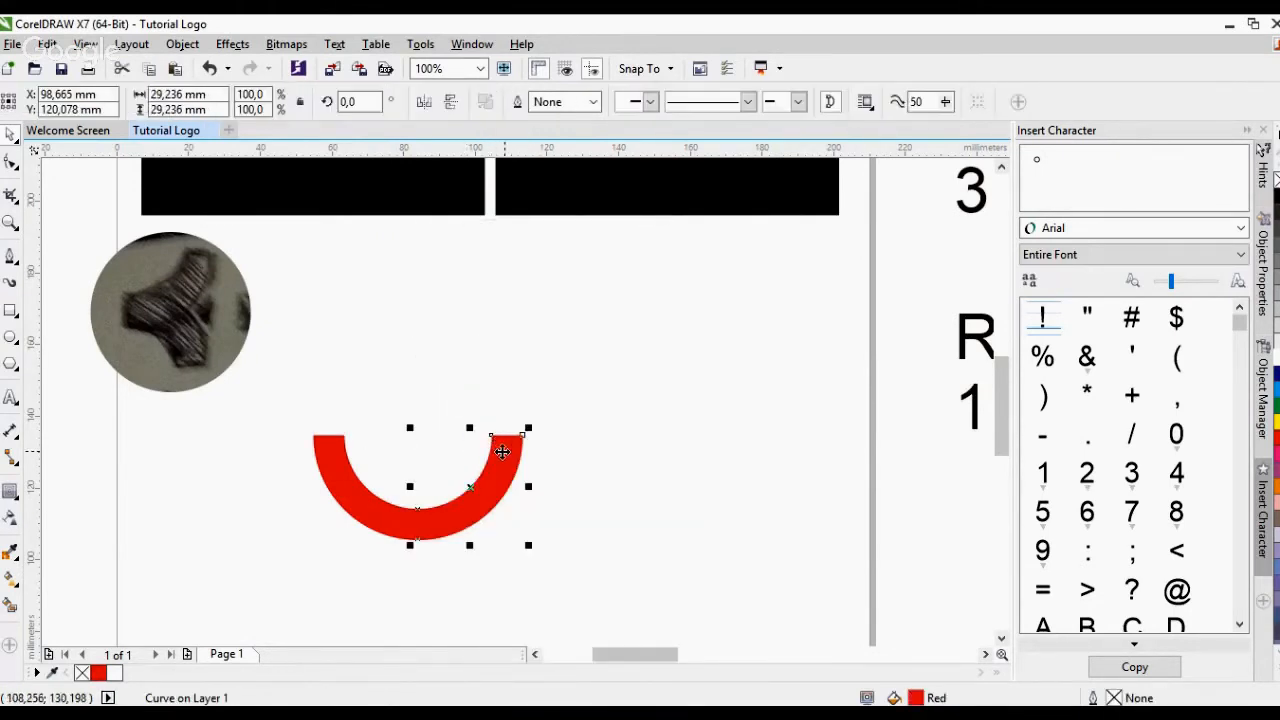
right_click(504, 455)
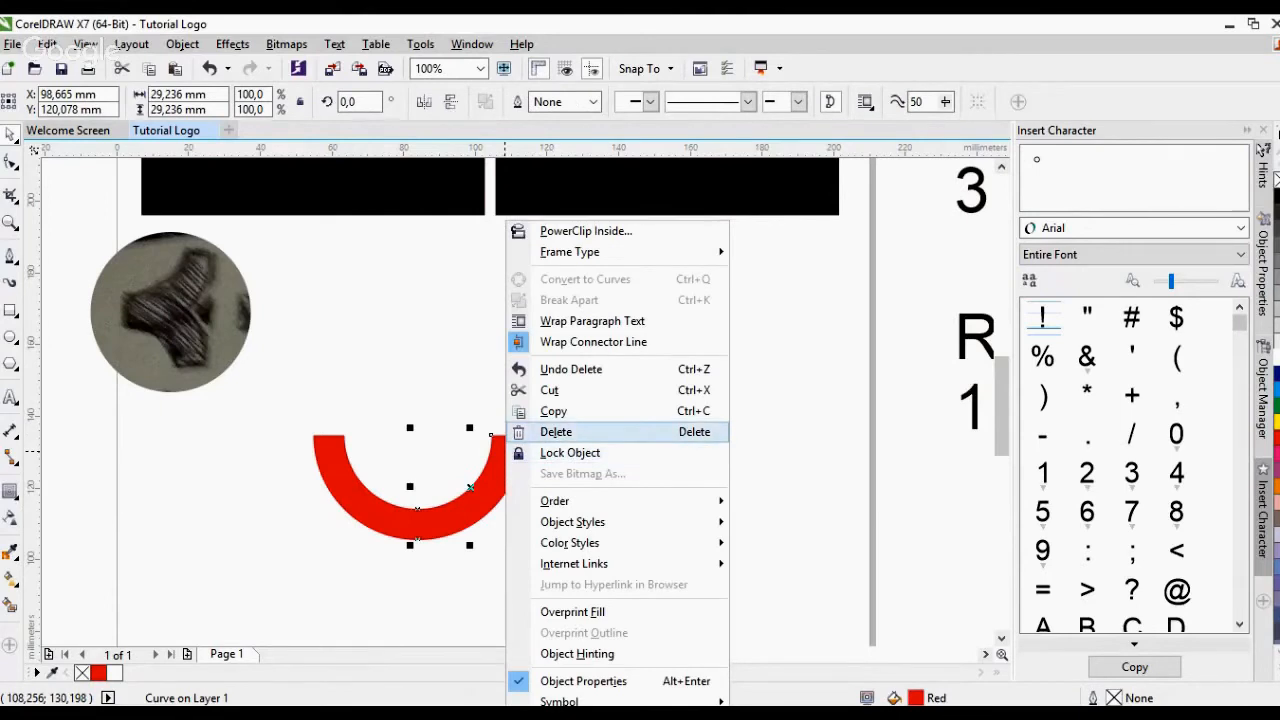
left_click(550, 431)
Move the remaining quarter arc slightly up and to the right, and mirror it both horizontally and vertically
left_click(355, 507)
left_click_drag(332, 479, 374, 420)
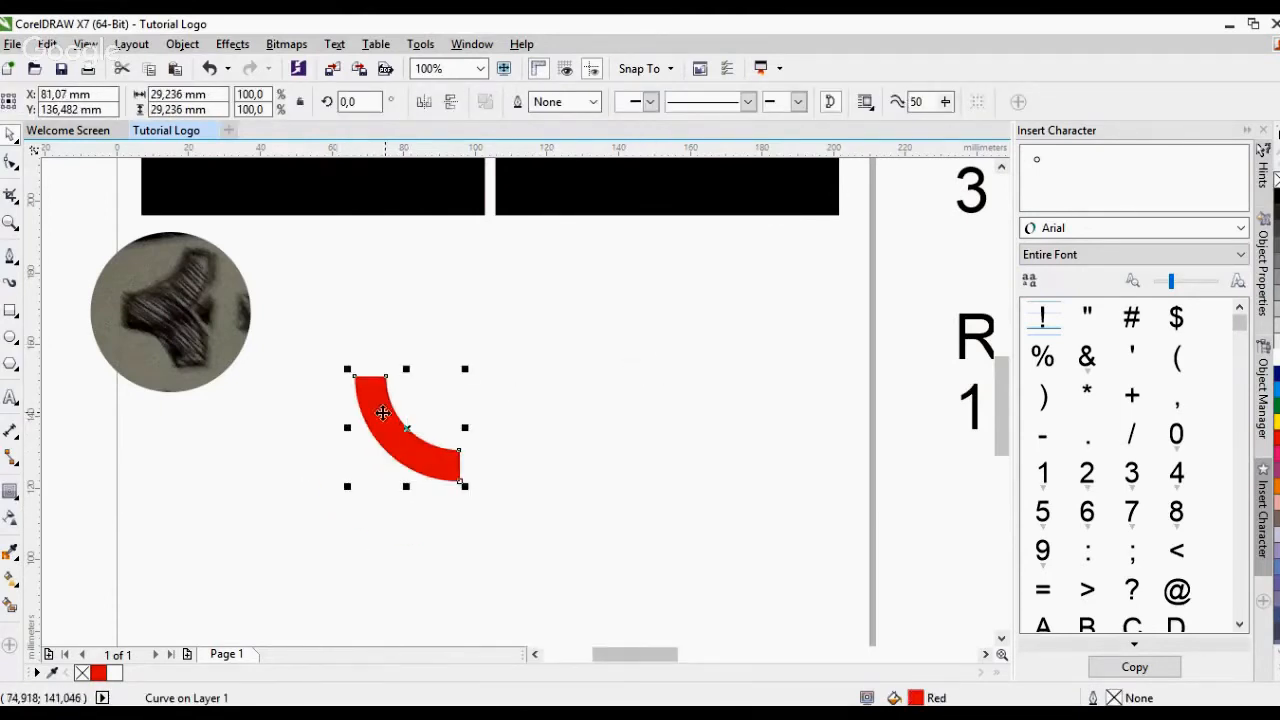
left_click(421, 103)
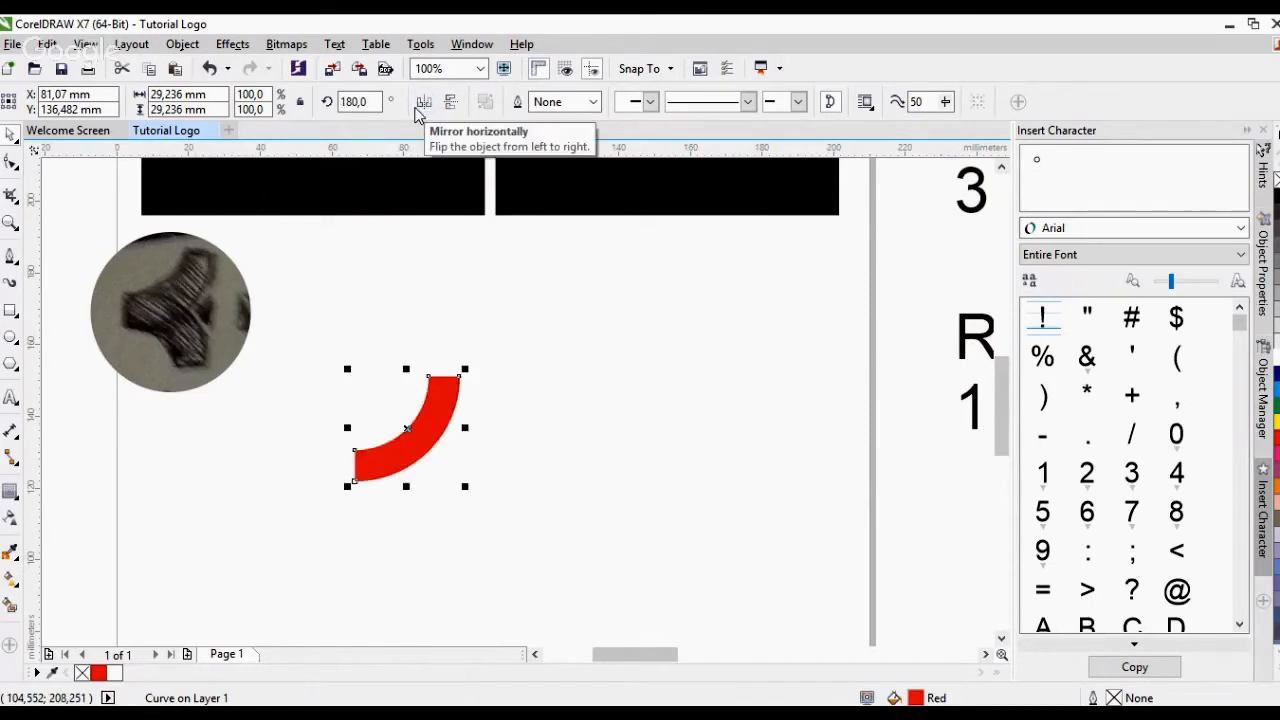
left_click(447, 105)
left_click(588, 357)
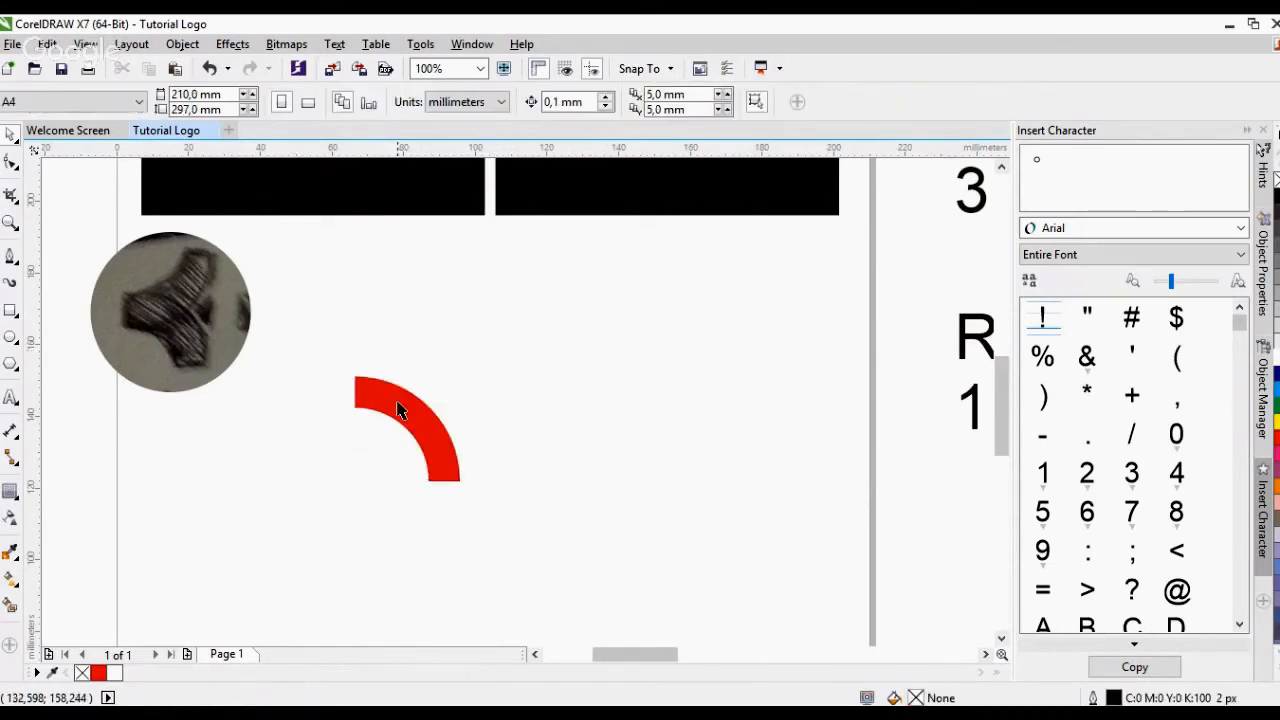
Copy the quarter arc, paste it in the same place, and mirror the duplicate vertically
left_click(391, 406)
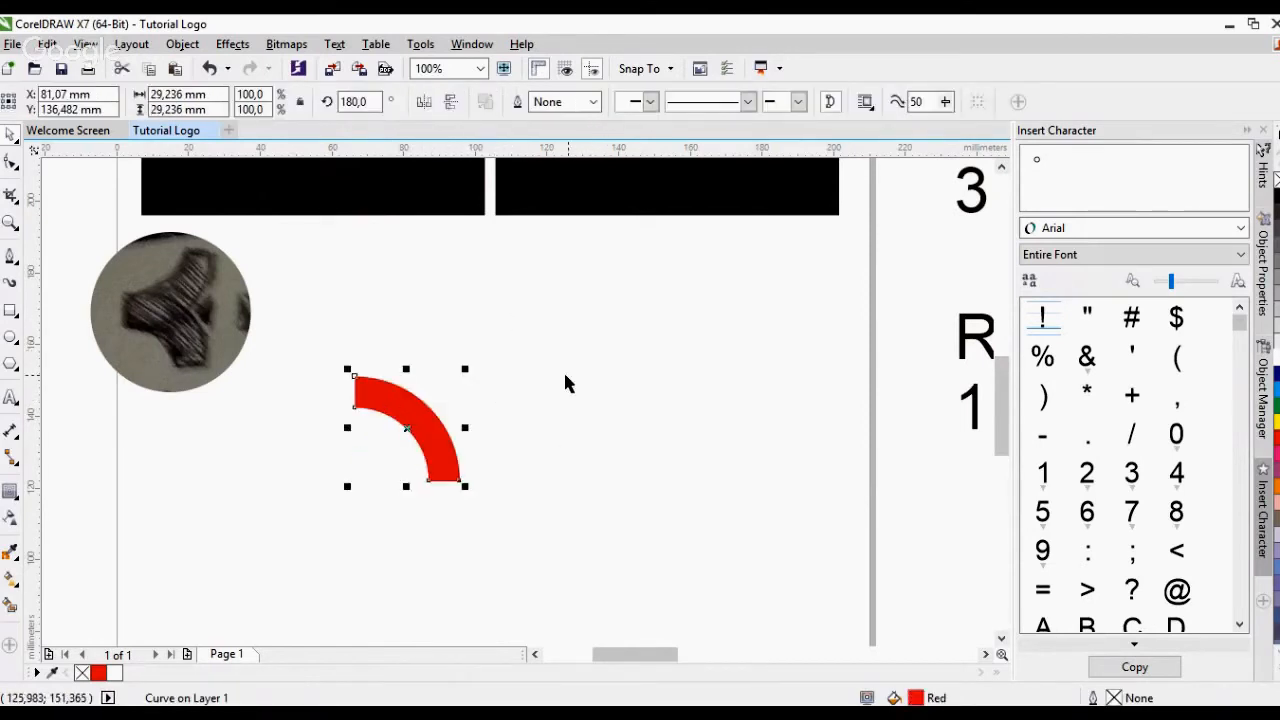
left_click(527, 360)
left_click(412, 420)
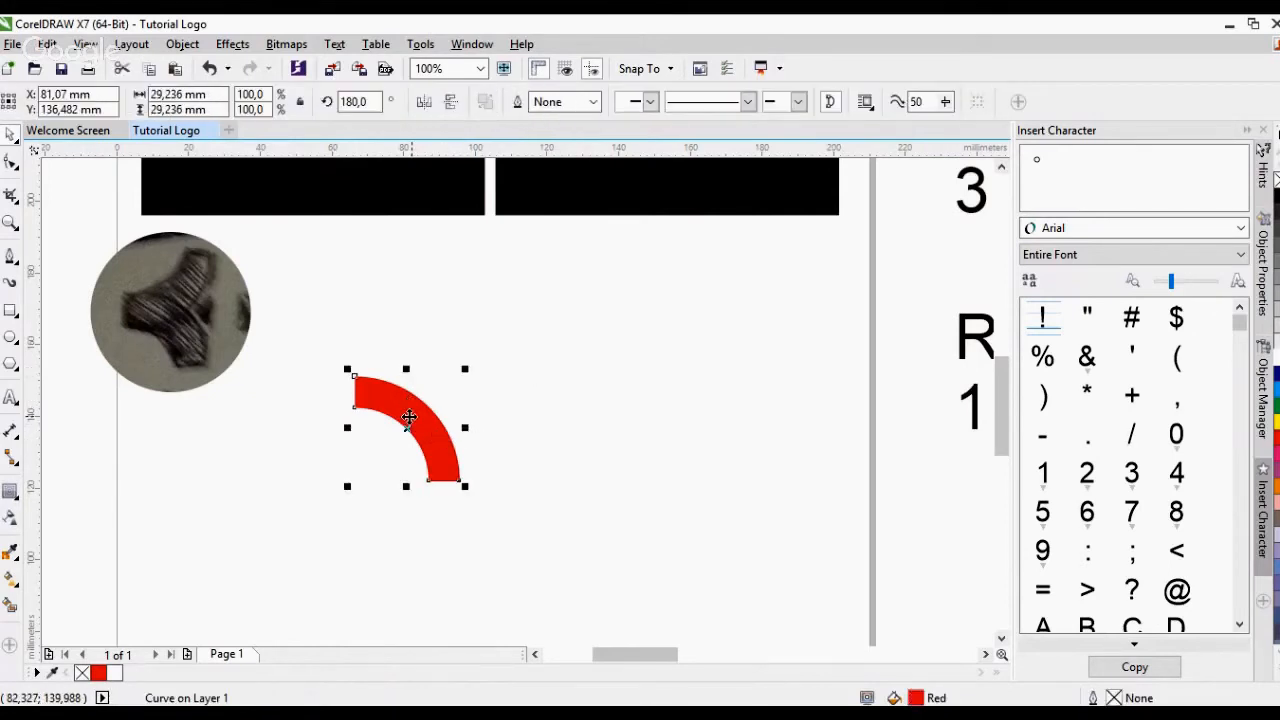
right_click(409, 418)
left_click(460, 409)
right_click(538, 387)
left_click(586, 500)
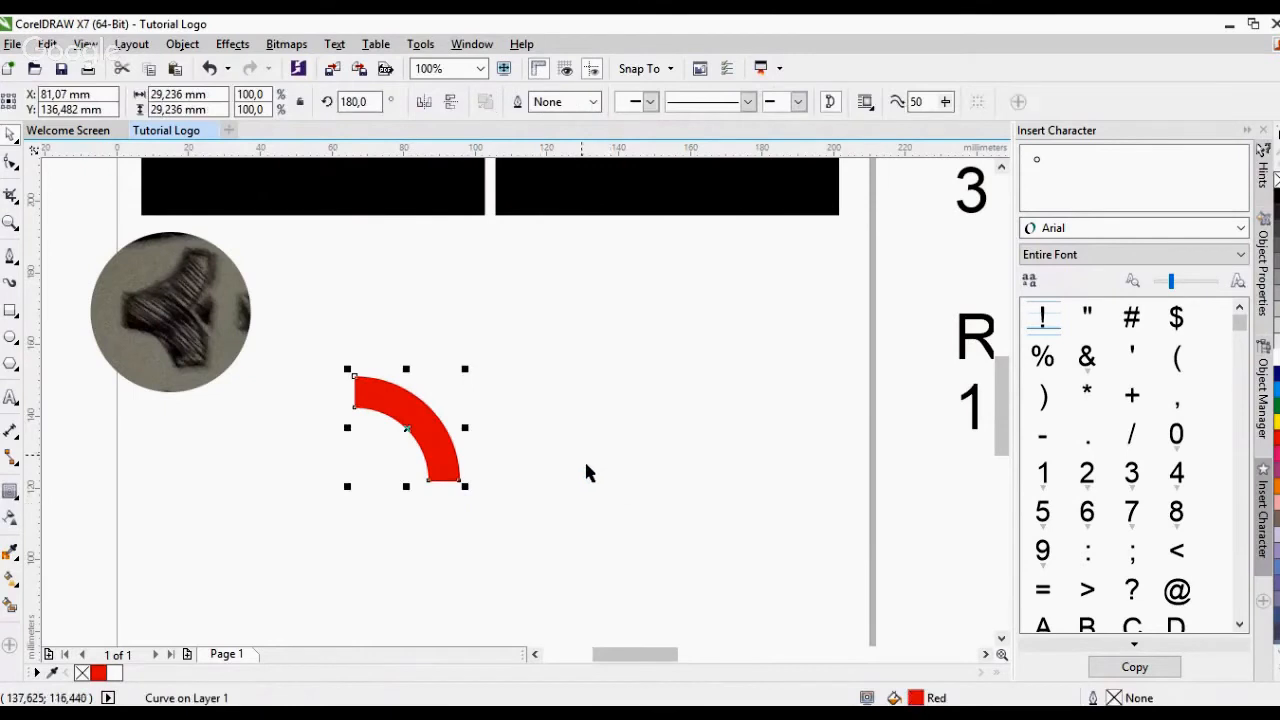
left_click(449, 103)
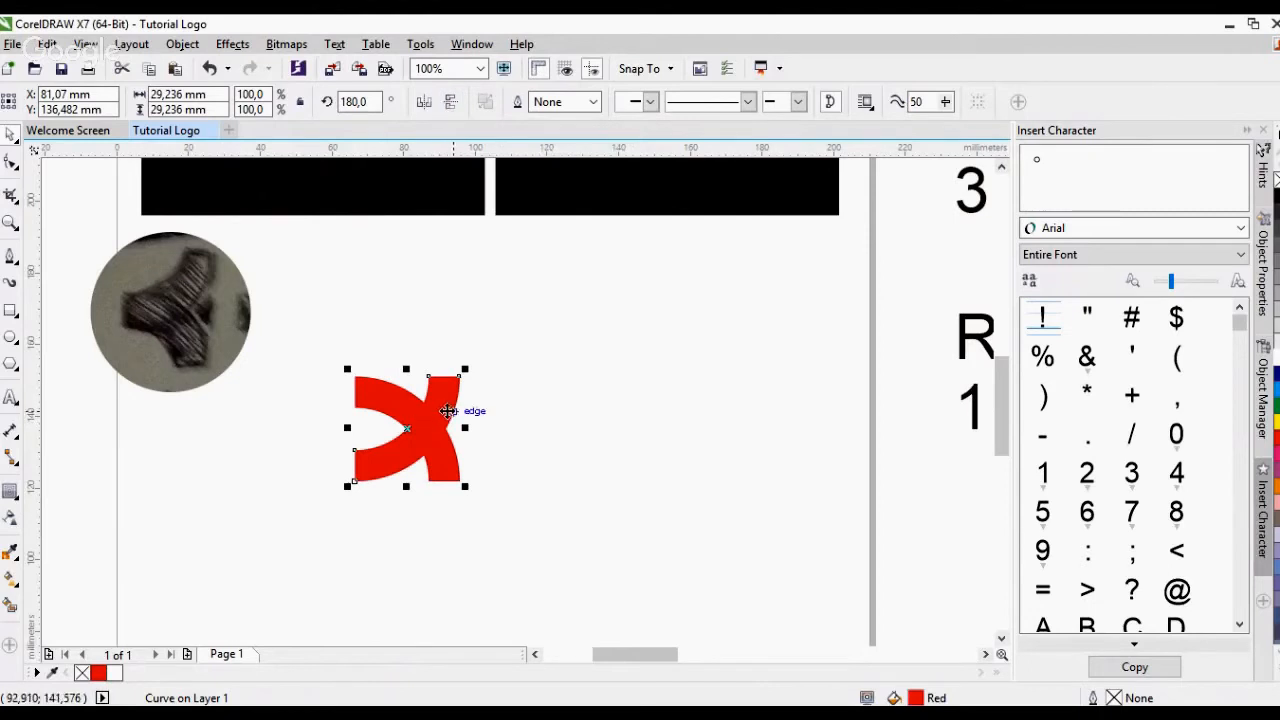
Move the mirrored arc straight up until its left end coincides with the left end of the other arc, forming a sideways Y
left_click(503, 403)
left_click(446, 398)
left_click(457, 326)
left_click(451, 400)
left_click_drag(352, 483, 352, 410)
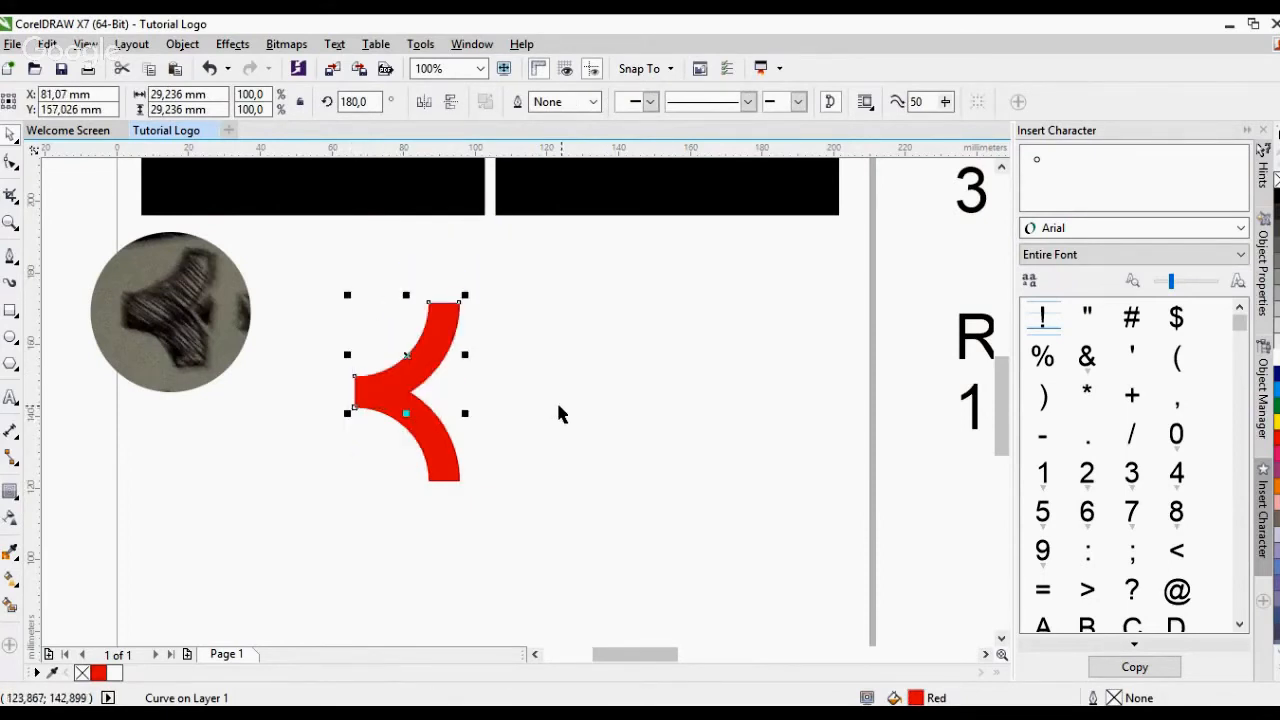
left_click(556, 401)
Select both arcs of the Y shape, paste a copy in the same place, and mirror the copy horizontally
scroll(357, 445, "down", 2)
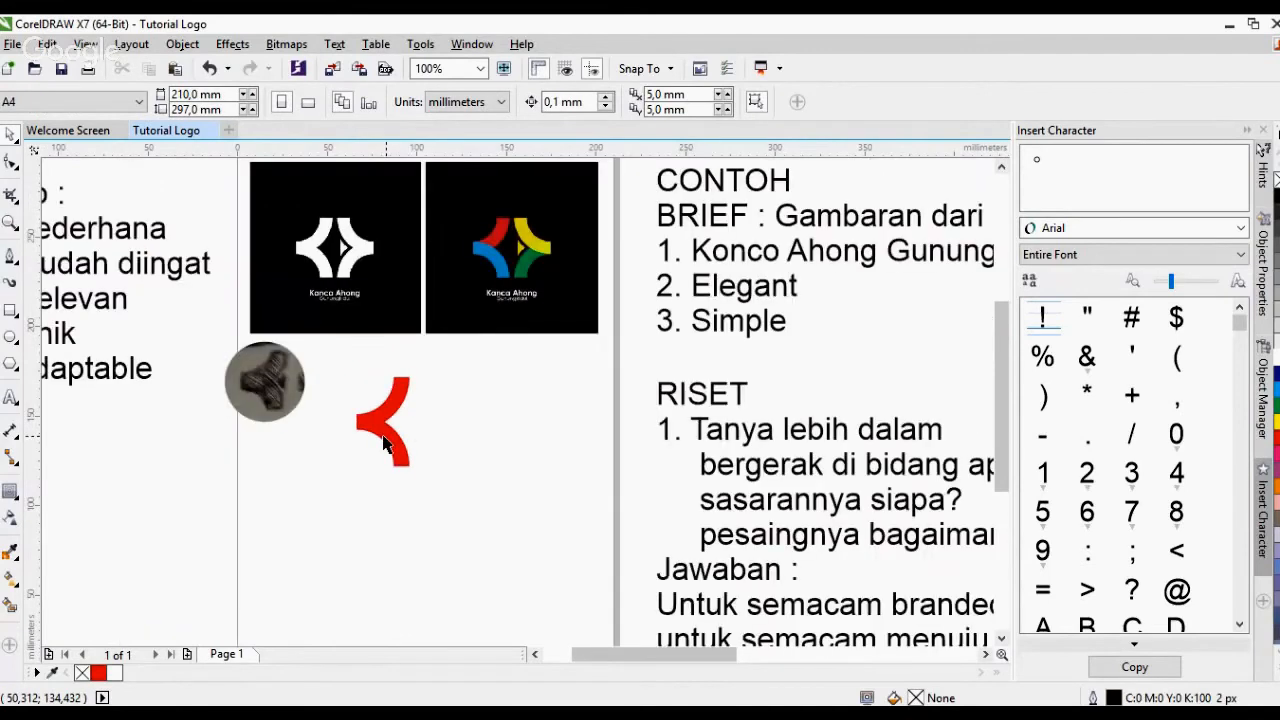
left_click(383, 445)
scroll(395, 400, "up", 2)
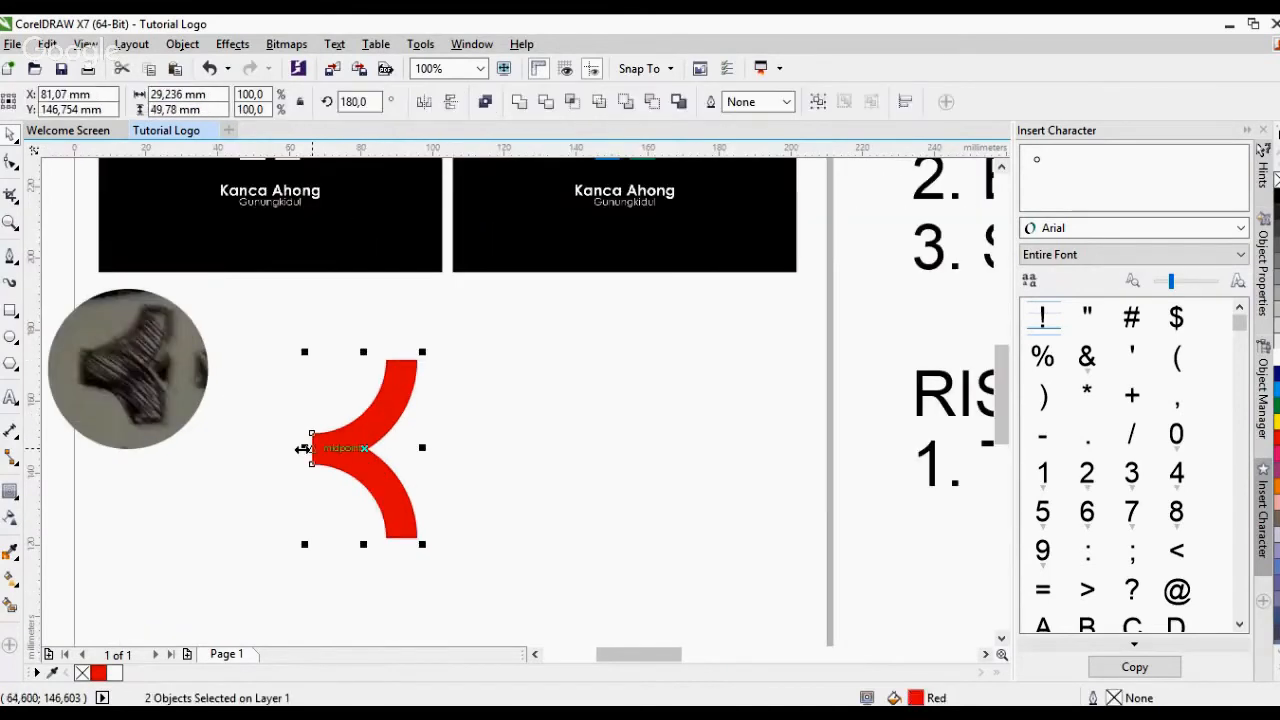
left_click(472, 410)
left_click(394, 497)
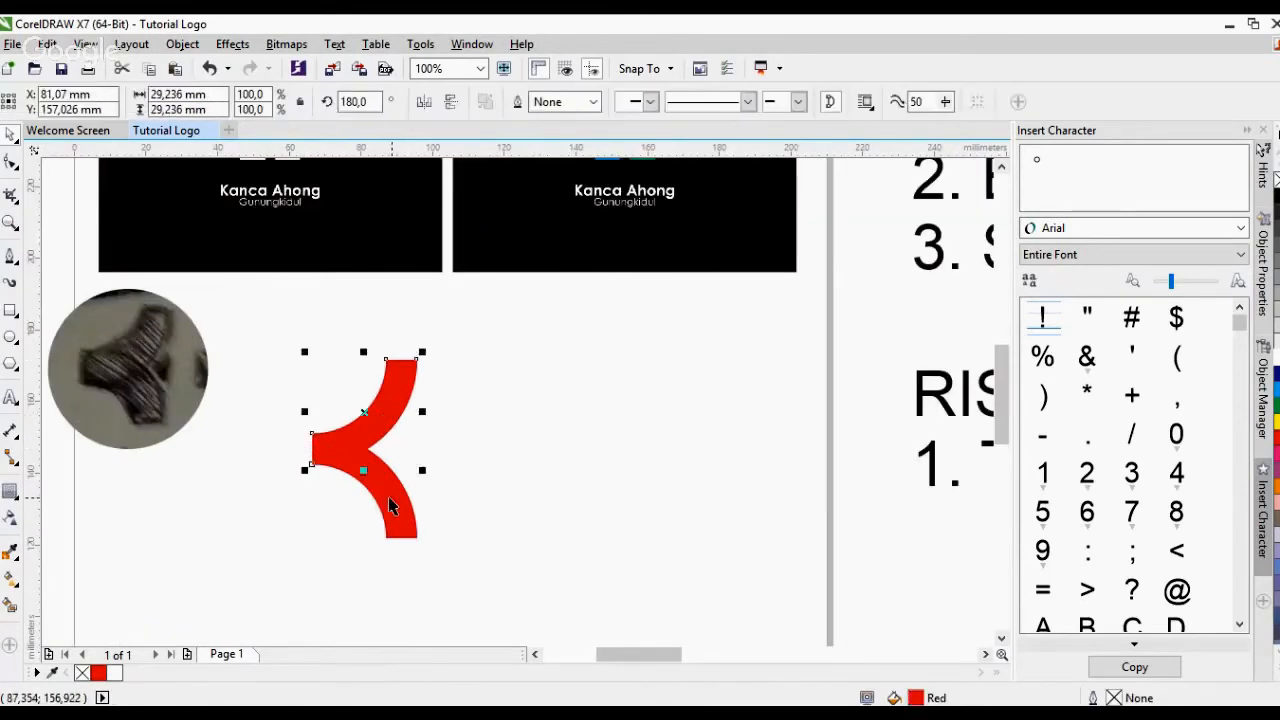
right_click(393, 493)
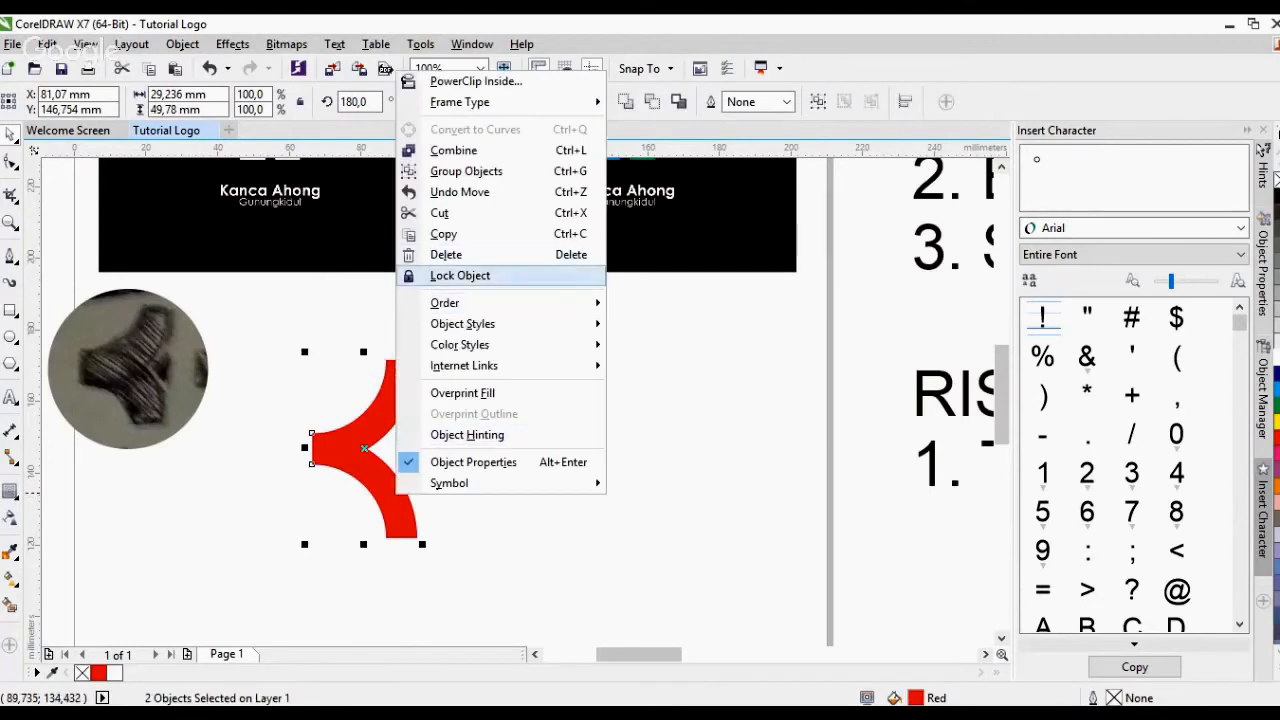
left_click(444, 234)
right_click(536, 389)
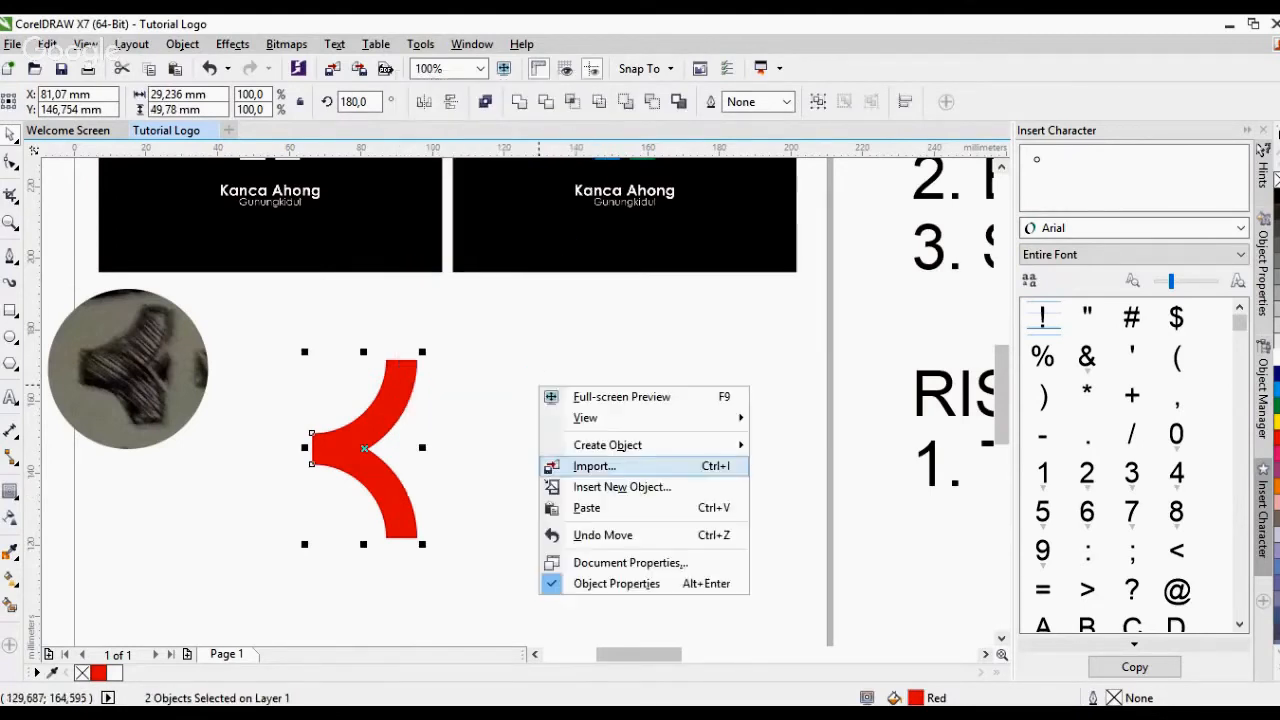
left_click(615, 507)
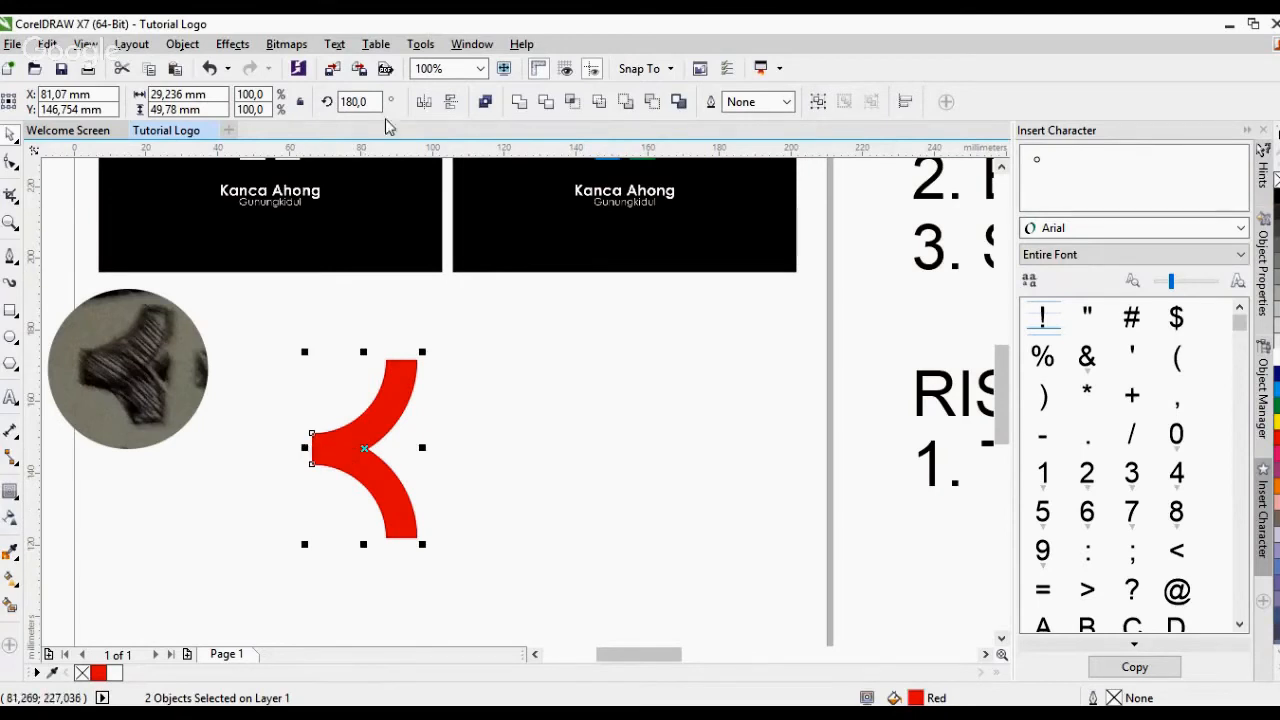
left_click(421, 104)
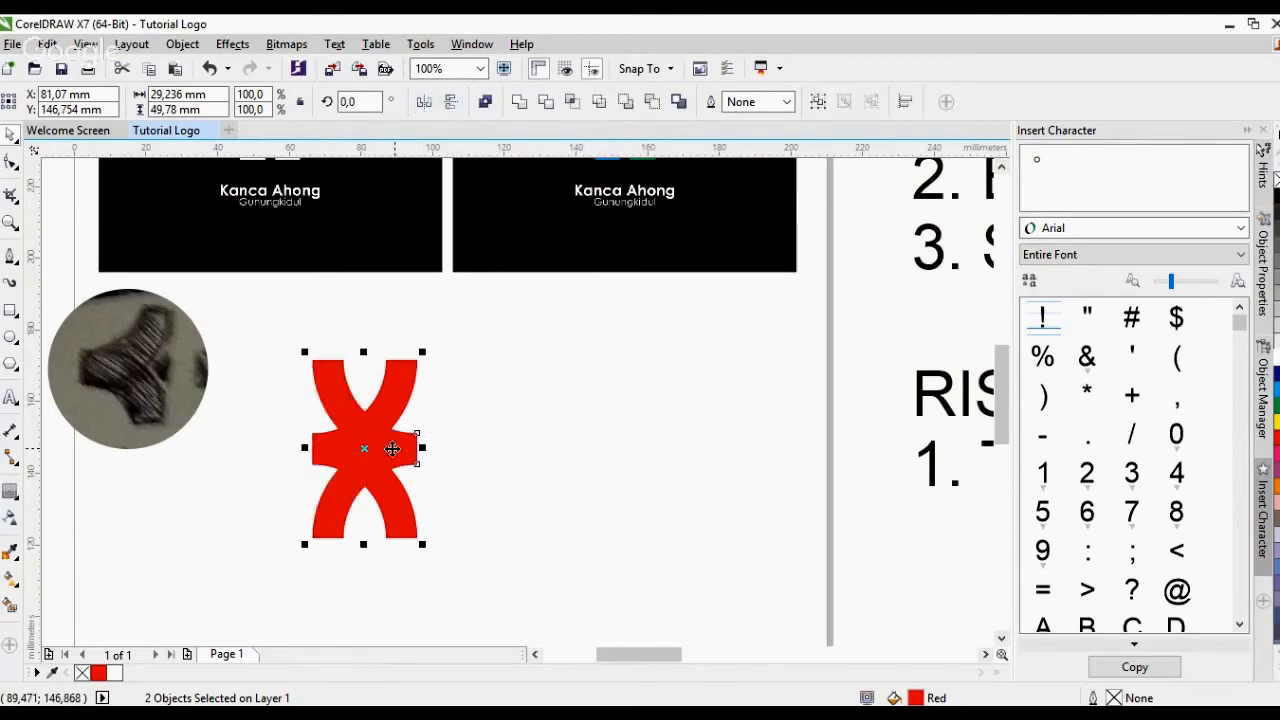
Move the mirrored Y copy horizontally to the right until only a narrow vertical gap separates the two halves
left_click_drag(392, 449, 507, 451)
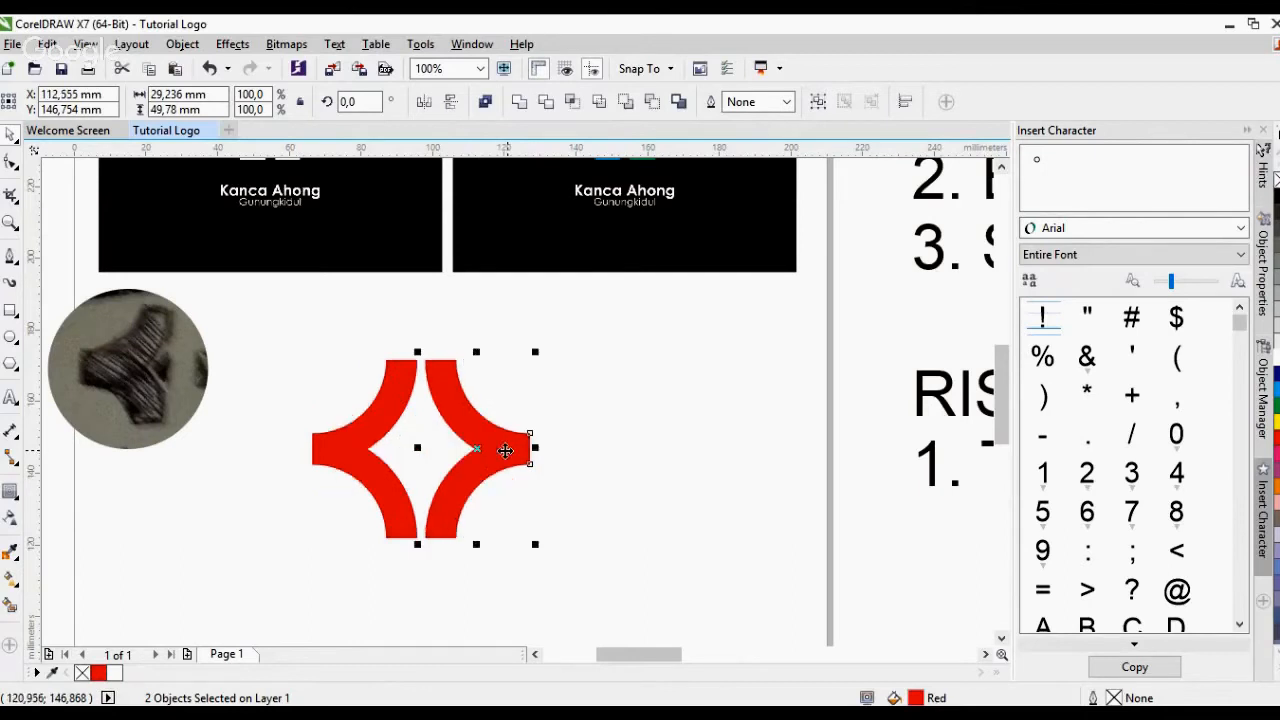
left_click(608, 410)
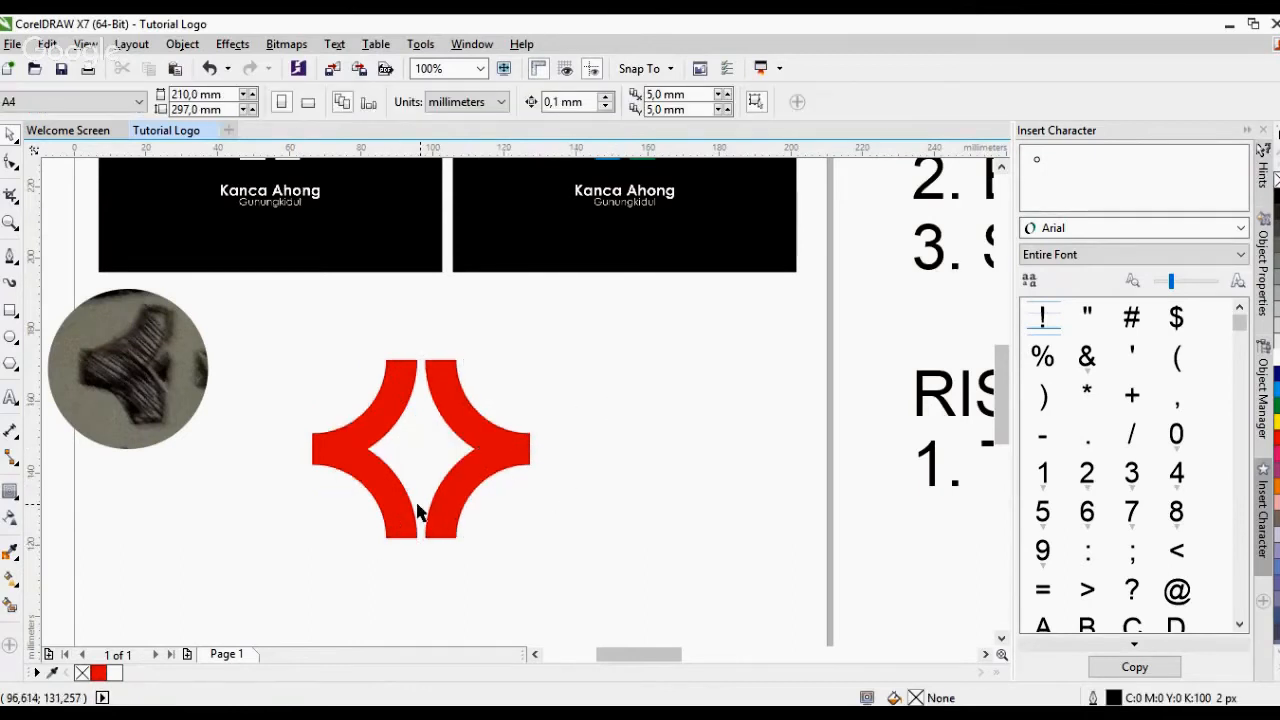
Draw a straight vertical Pen line about 50 mm long joining the upper and lower inner corners of the right Y half
scroll(418, 508, "up", 1)
left_click(12, 258)
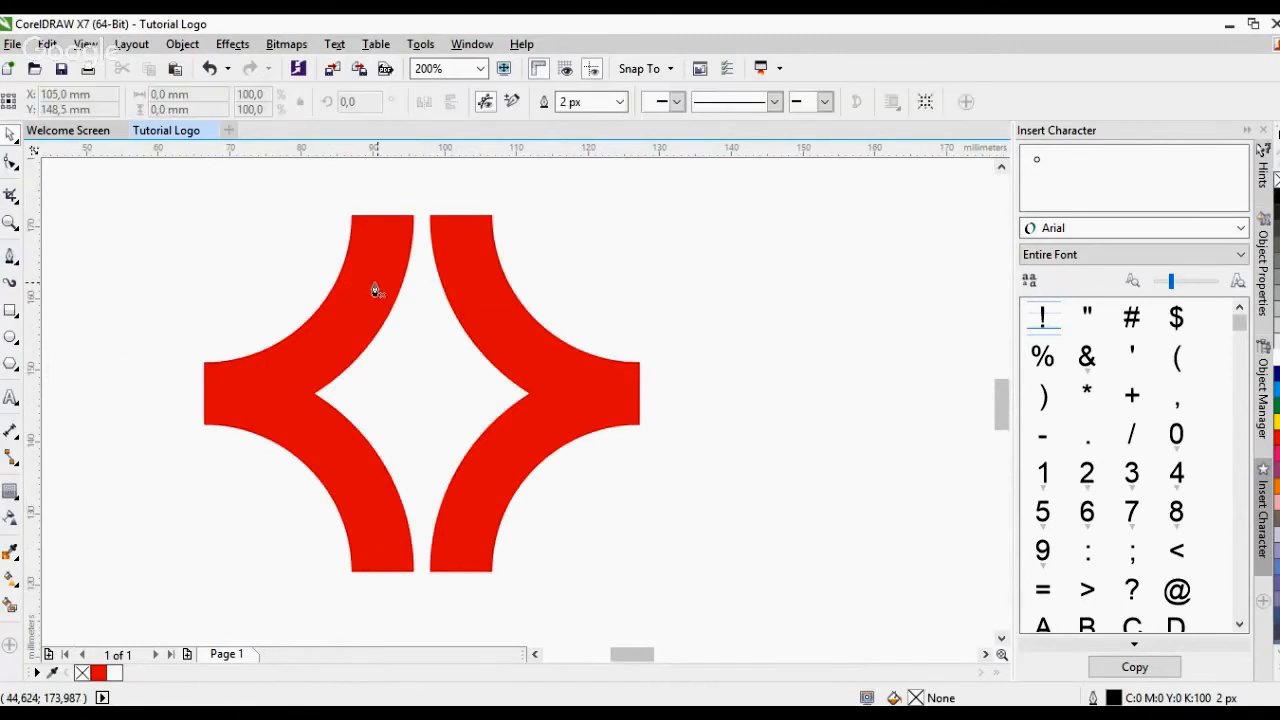
left_click(428, 216)
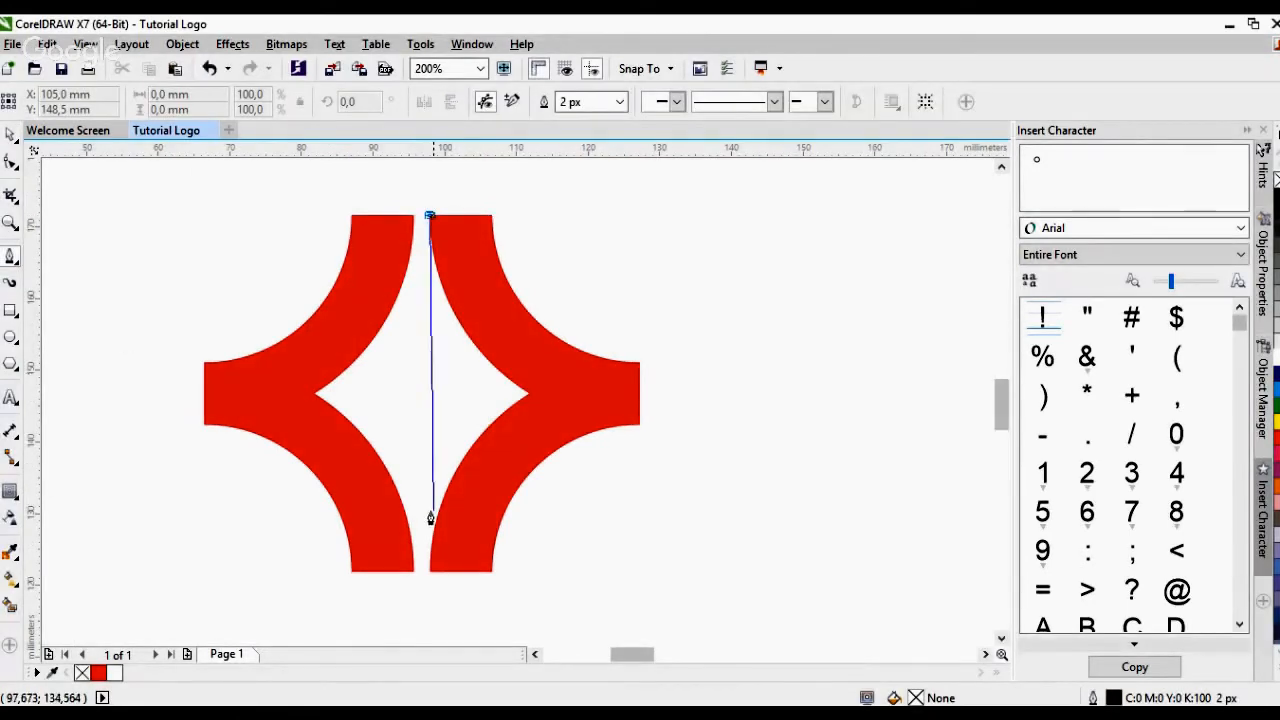
left_click(428, 572)
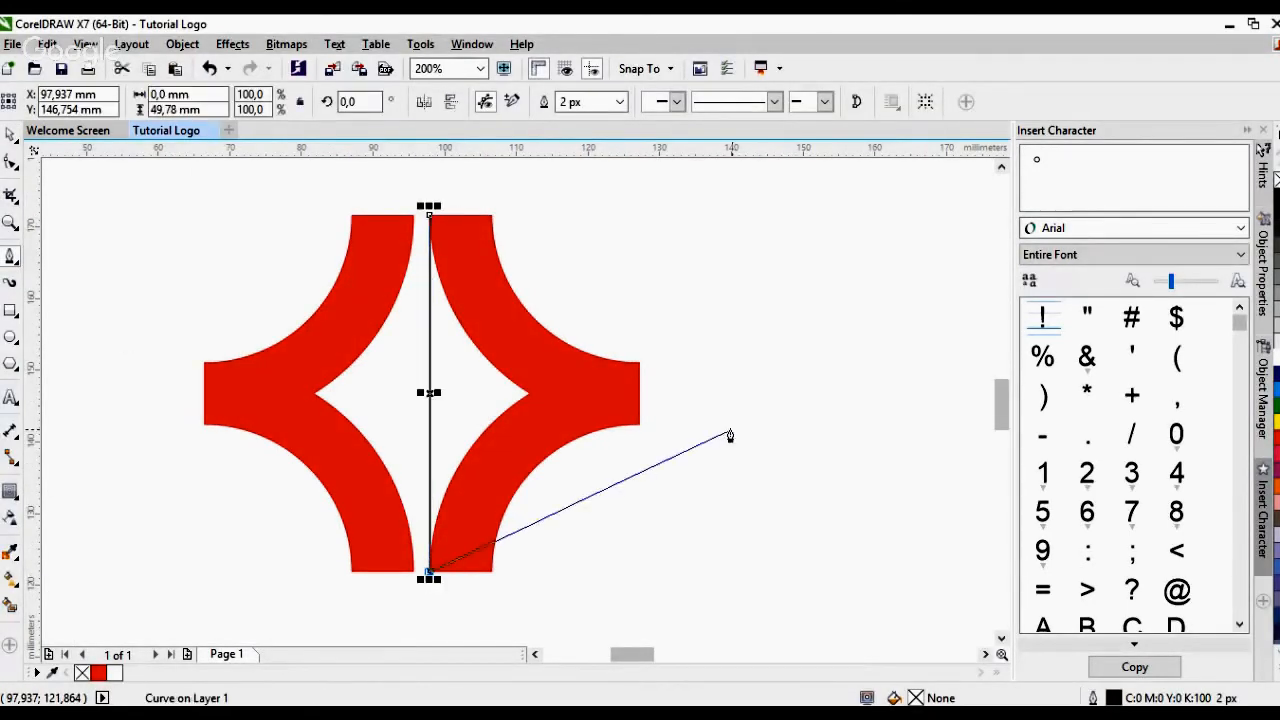
key("Escape")
key("Escape")
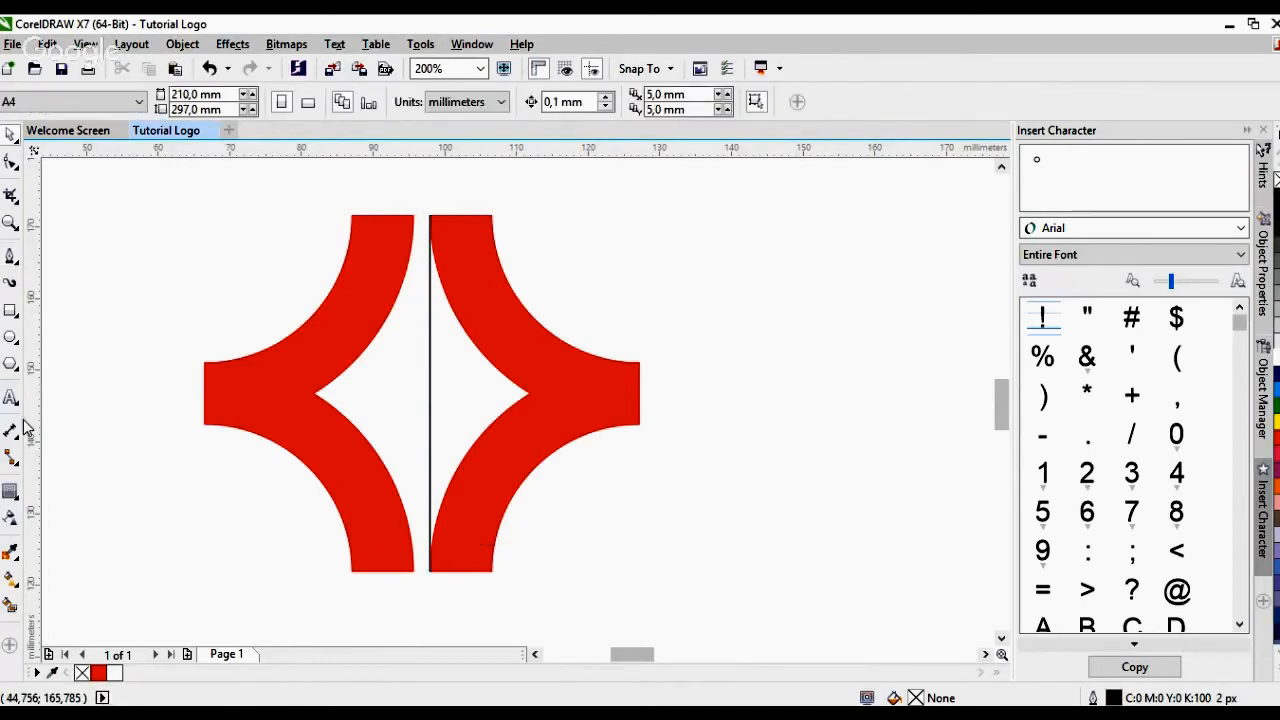
Smart-fill the enclosed area between the vertical line and the right Y half with blue
left_click(9, 606)
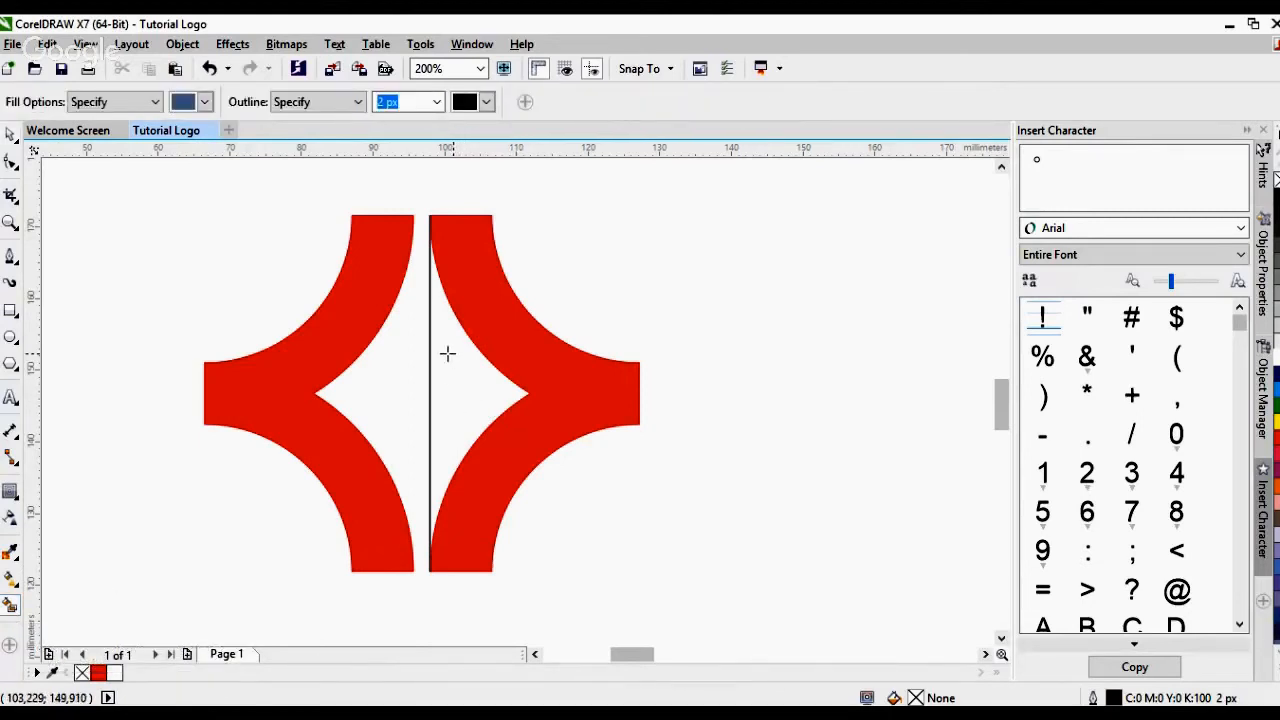
left_click(441, 385)
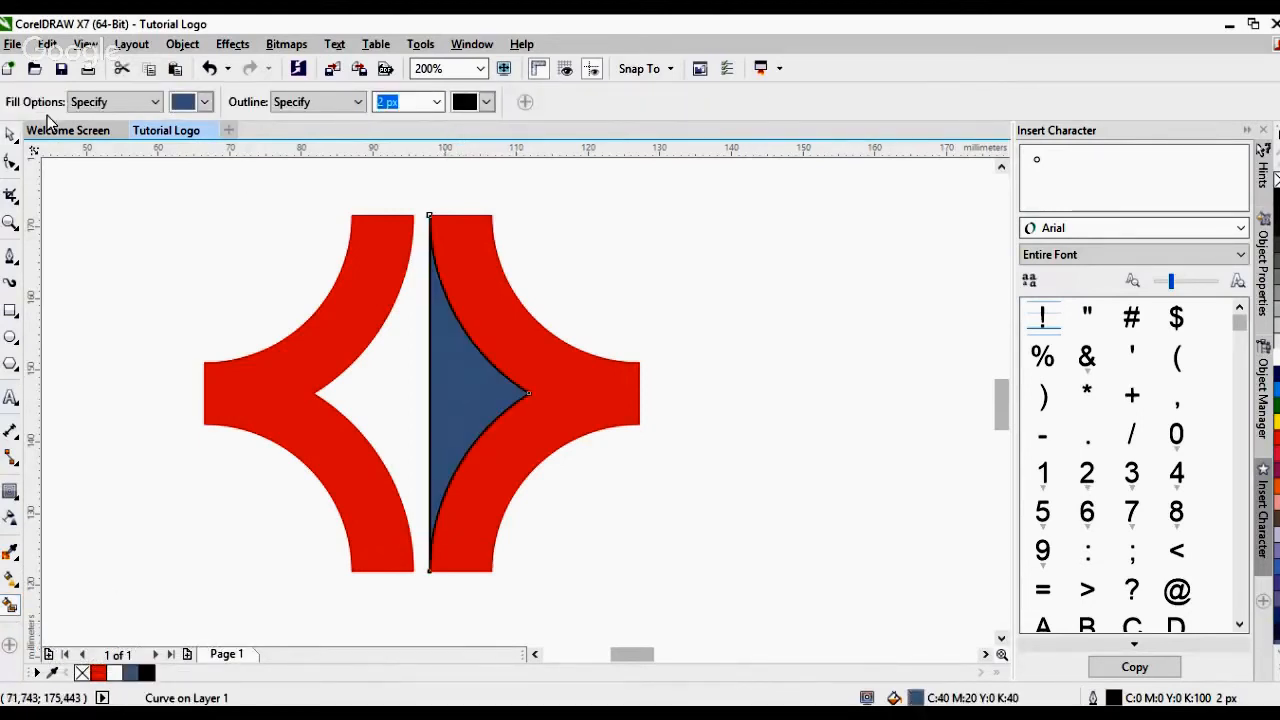
left_click(12, 137)
left_click(700, 286)
Apply a one-step inside contour with a 3 mm offset to the blue shape
left_click(443, 405)
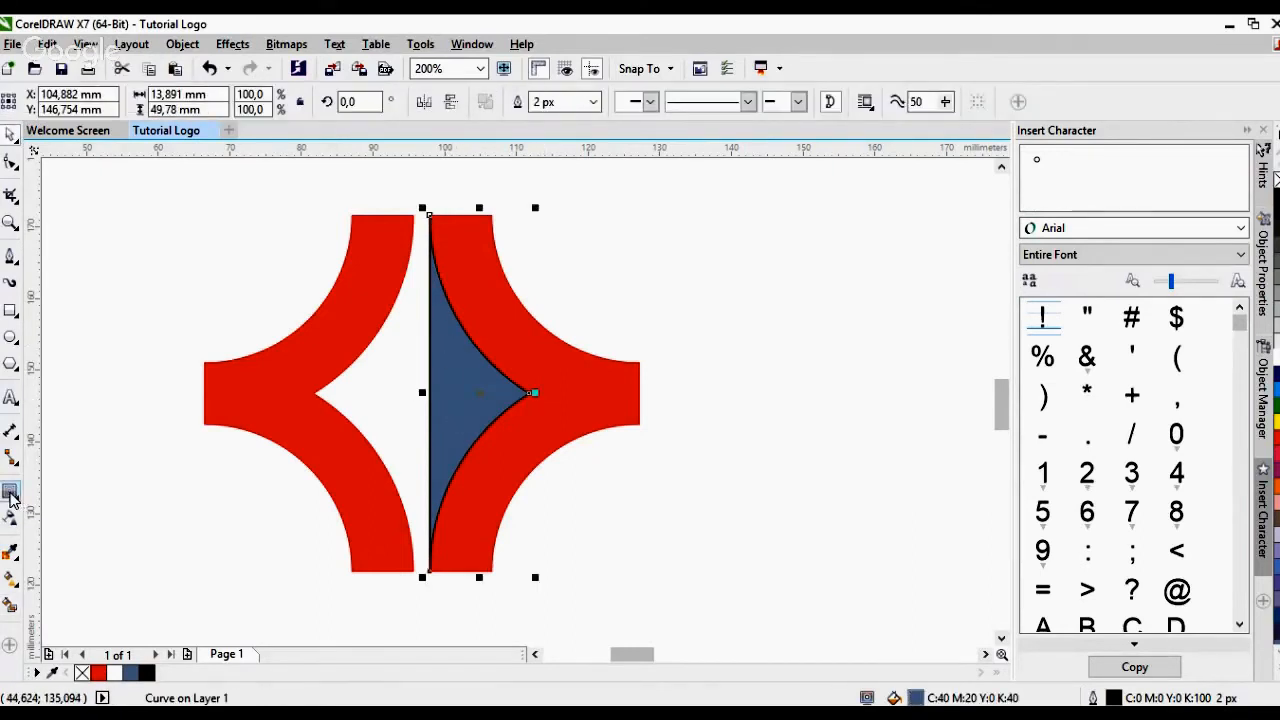
left_click(11, 494)
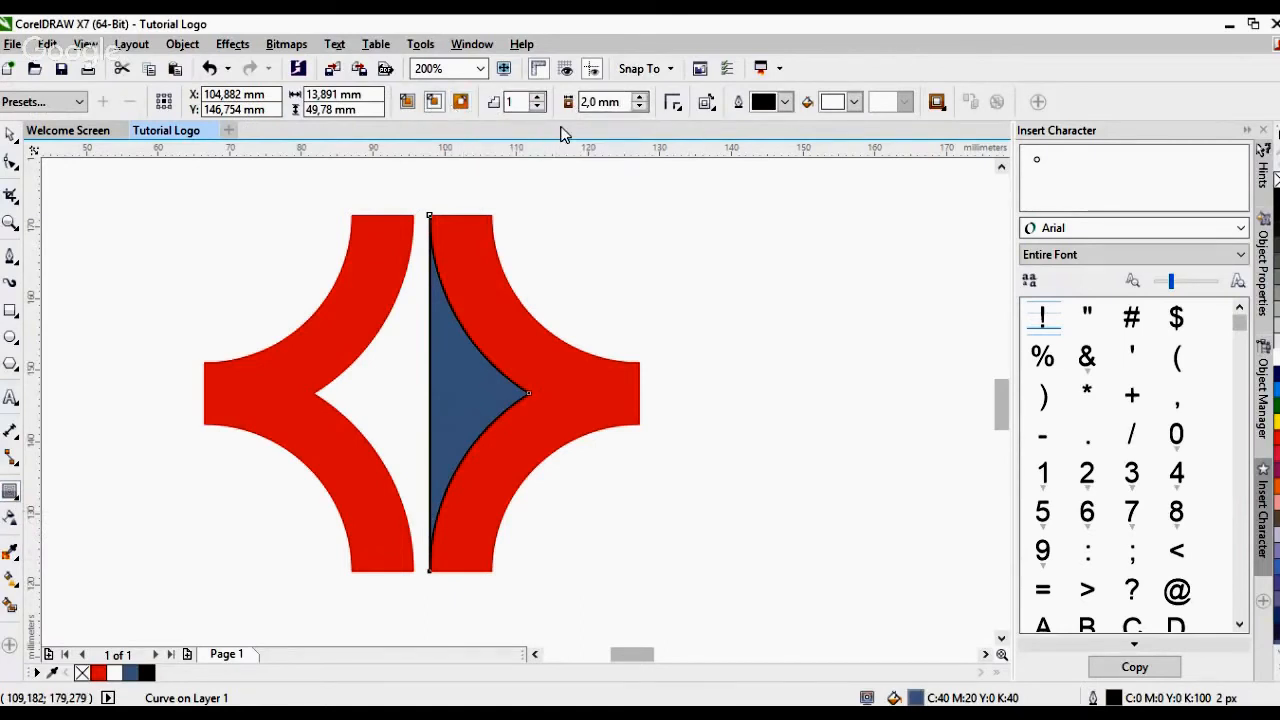
left_click(434, 106)
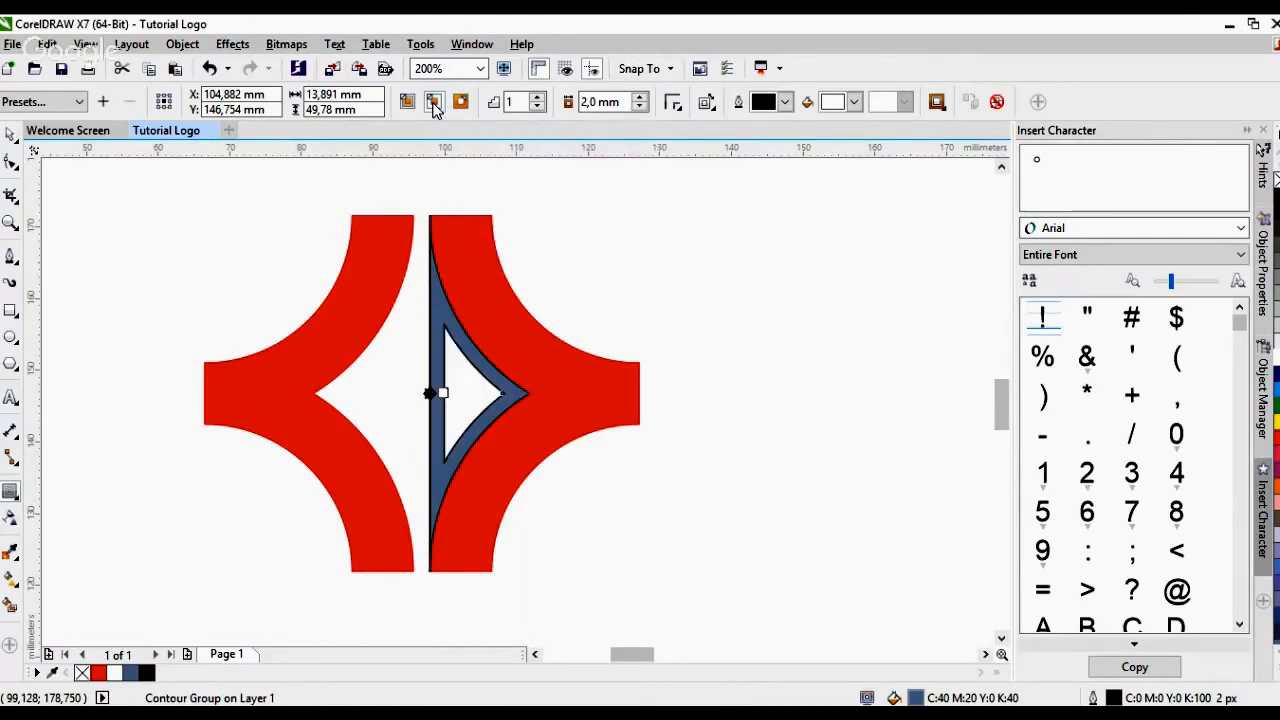
left_click(621, 107)
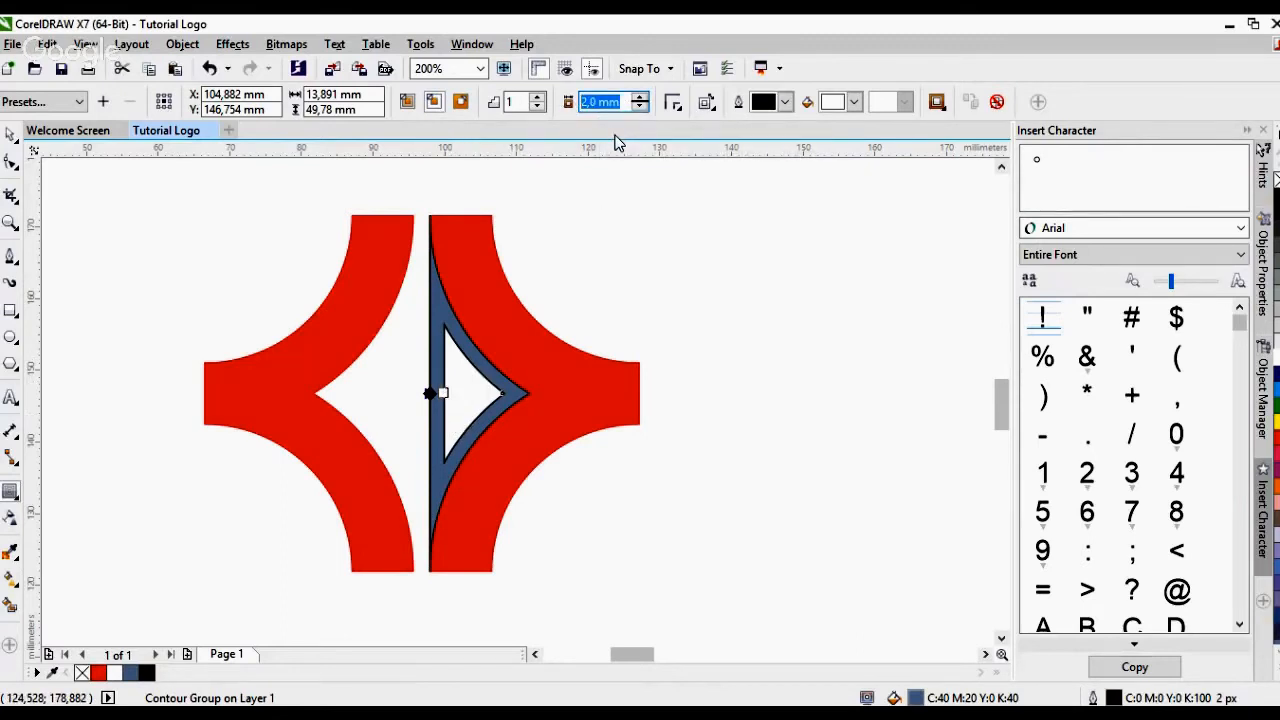
type("3")
key("Return")
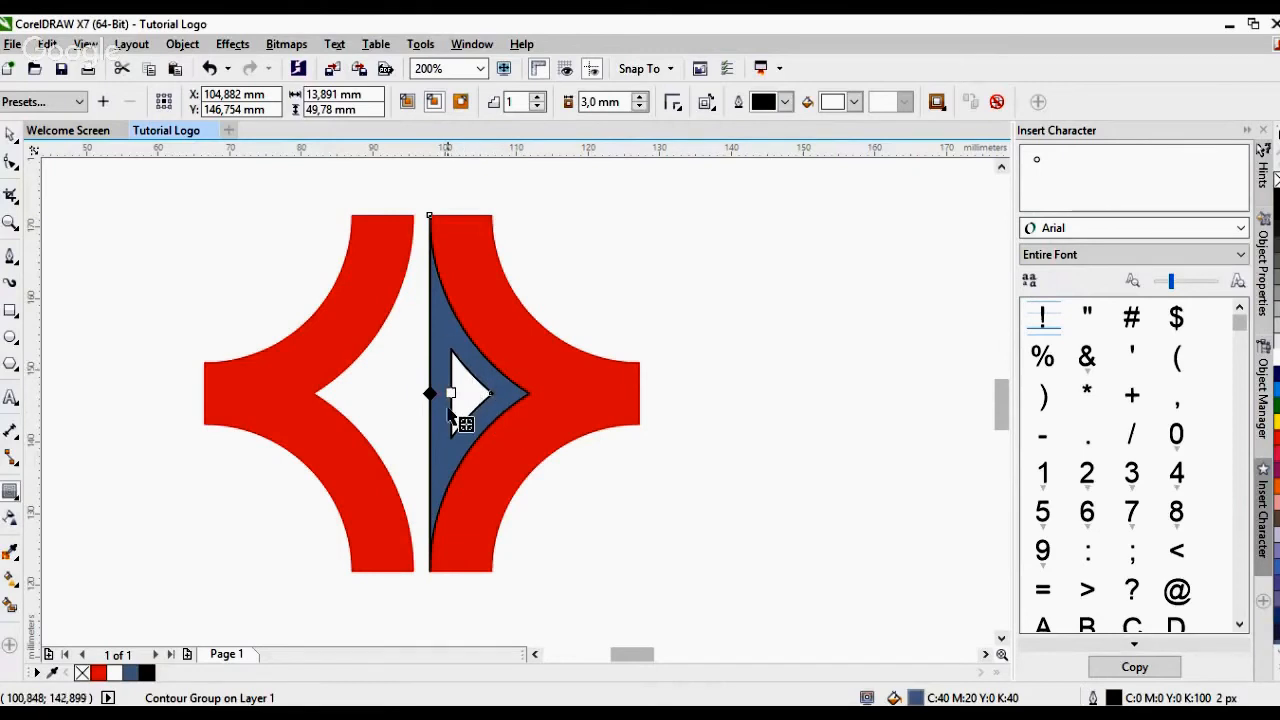
Break the contour group of the blue shape apart into separate objects
left_click(10, 136)
left_click(719, 236)
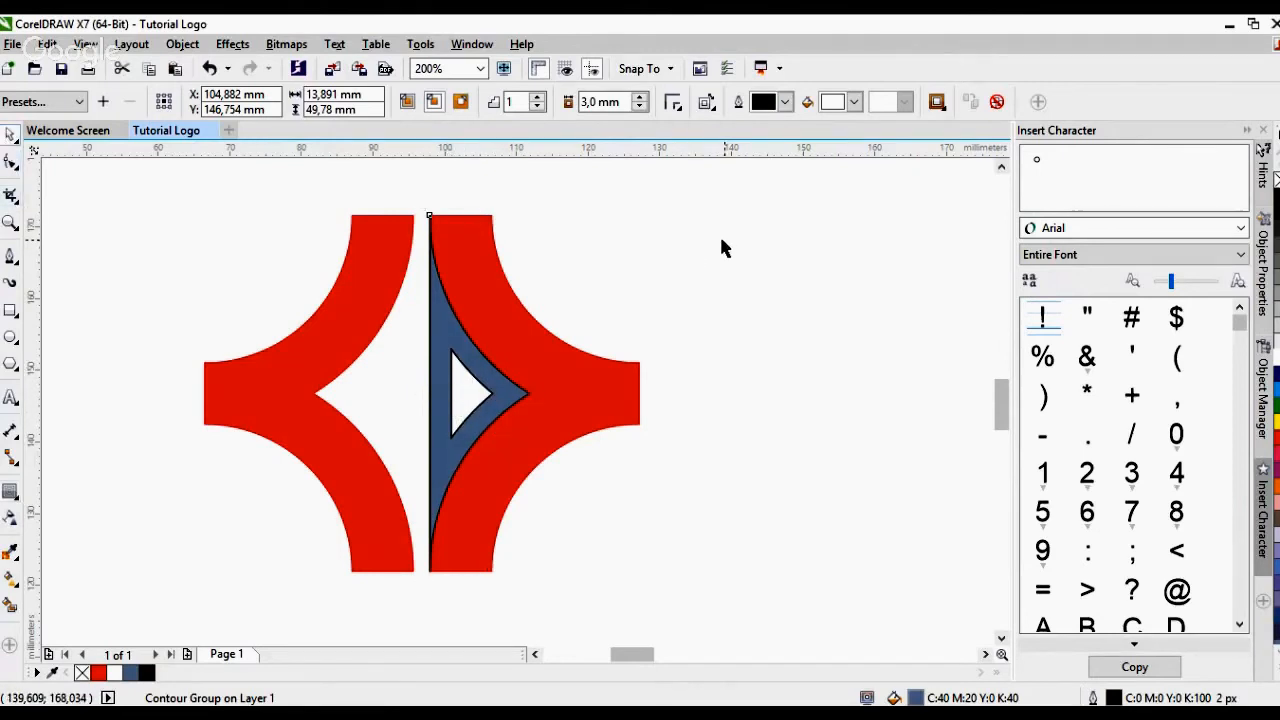
left_click(466, 390)
left_click(656, 307)
right_click(466, 400)
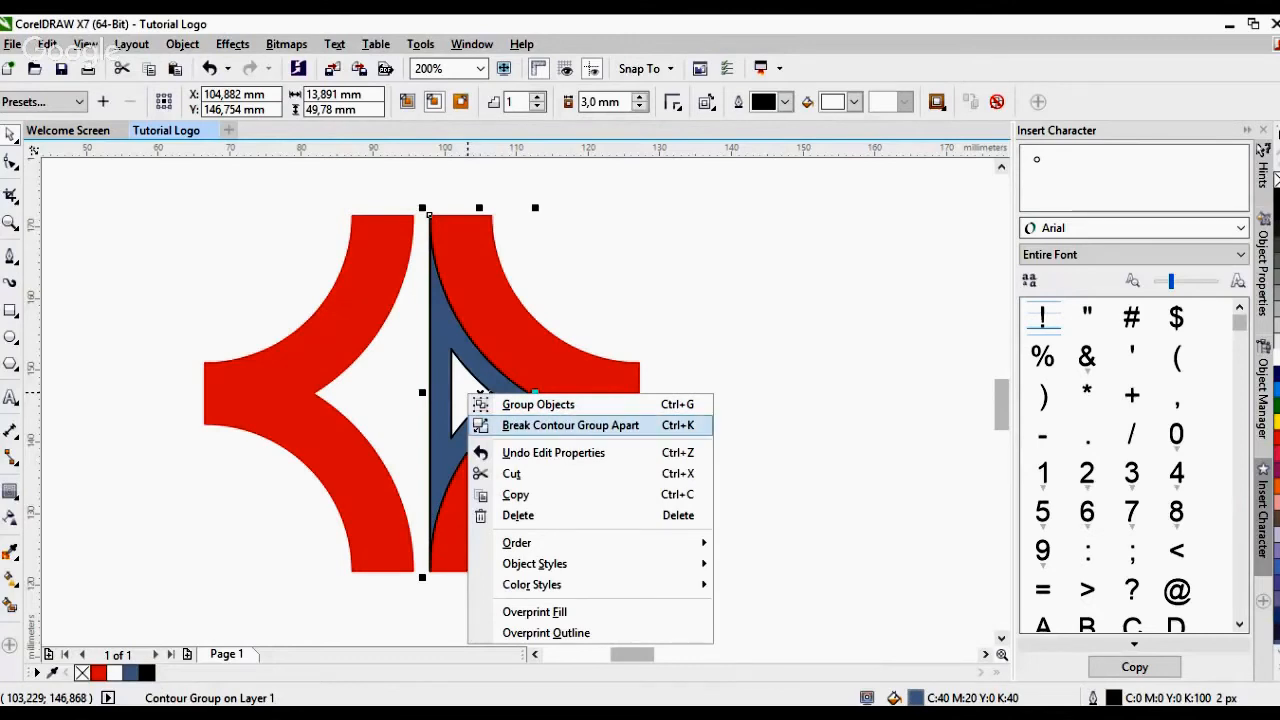
left_click(570, 426)
left_click(732, 330)
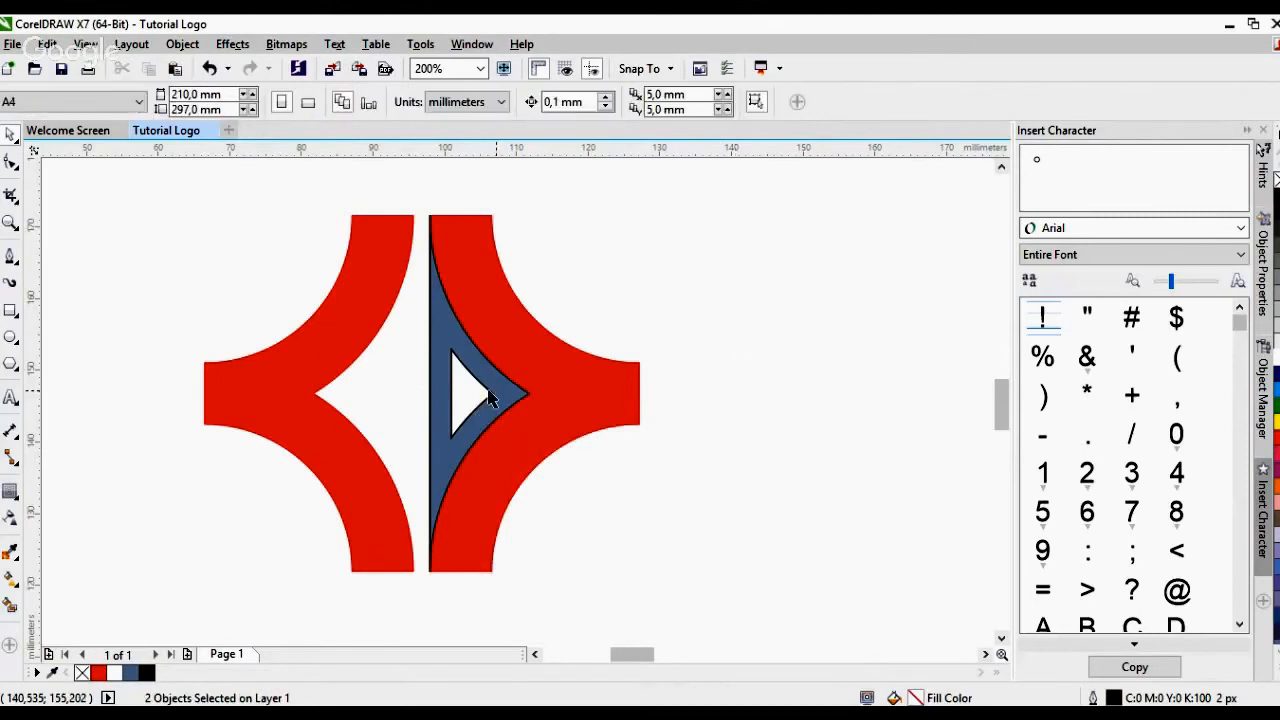
Delete the outer blue shape and the vertical helper line, keeping the small inner triangle
left_click(472, 391)
left_click(447, 331)
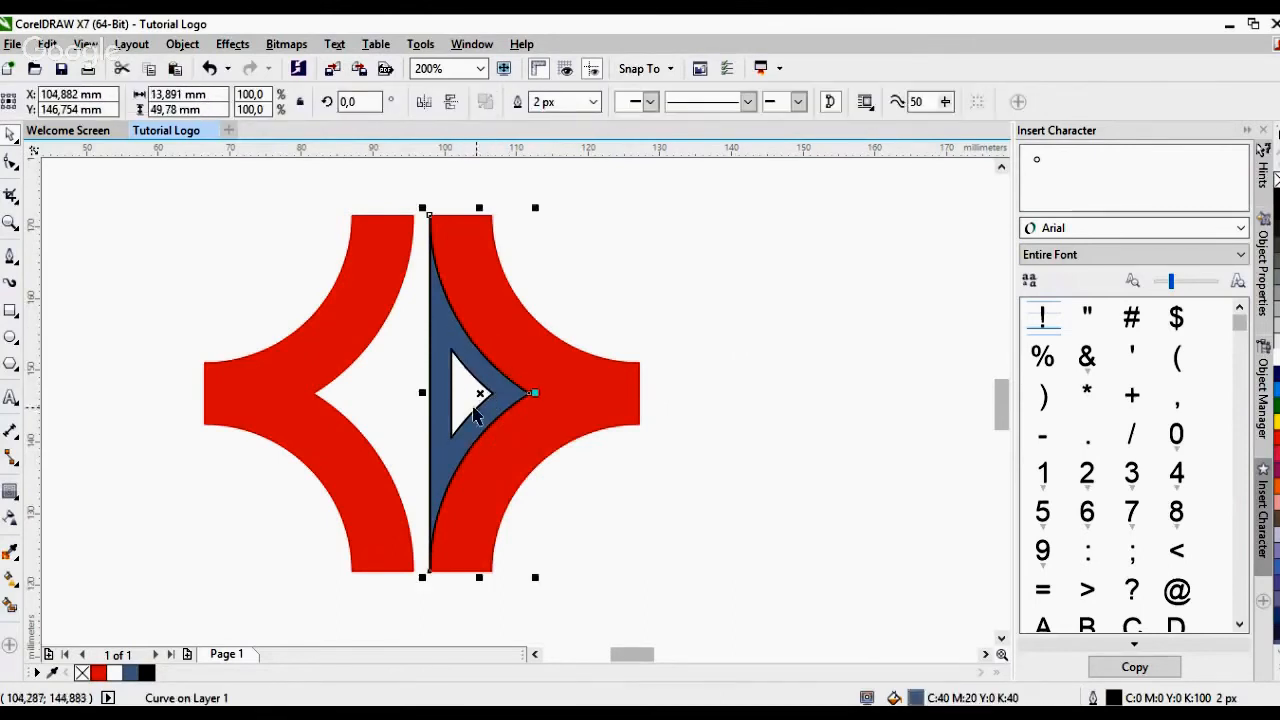
left_click(468, 390)
left_click(608, 329)
left_click(466, 380)
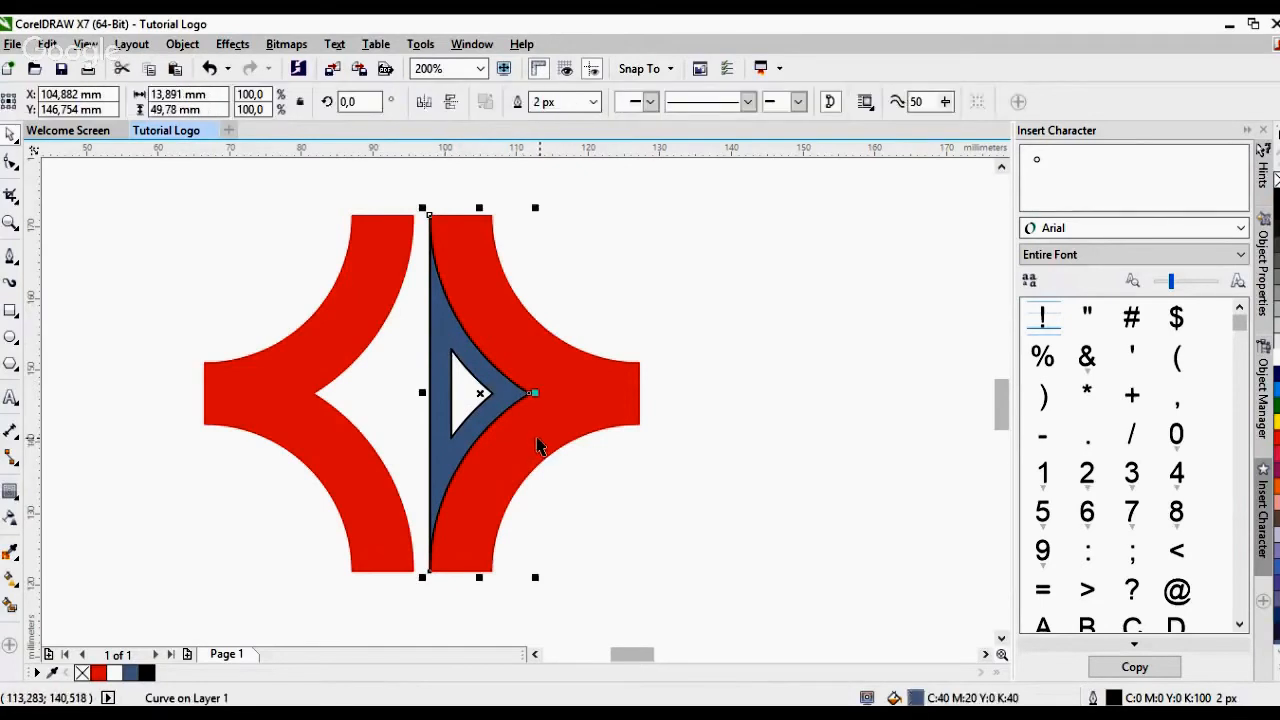
right_click(437, 327)
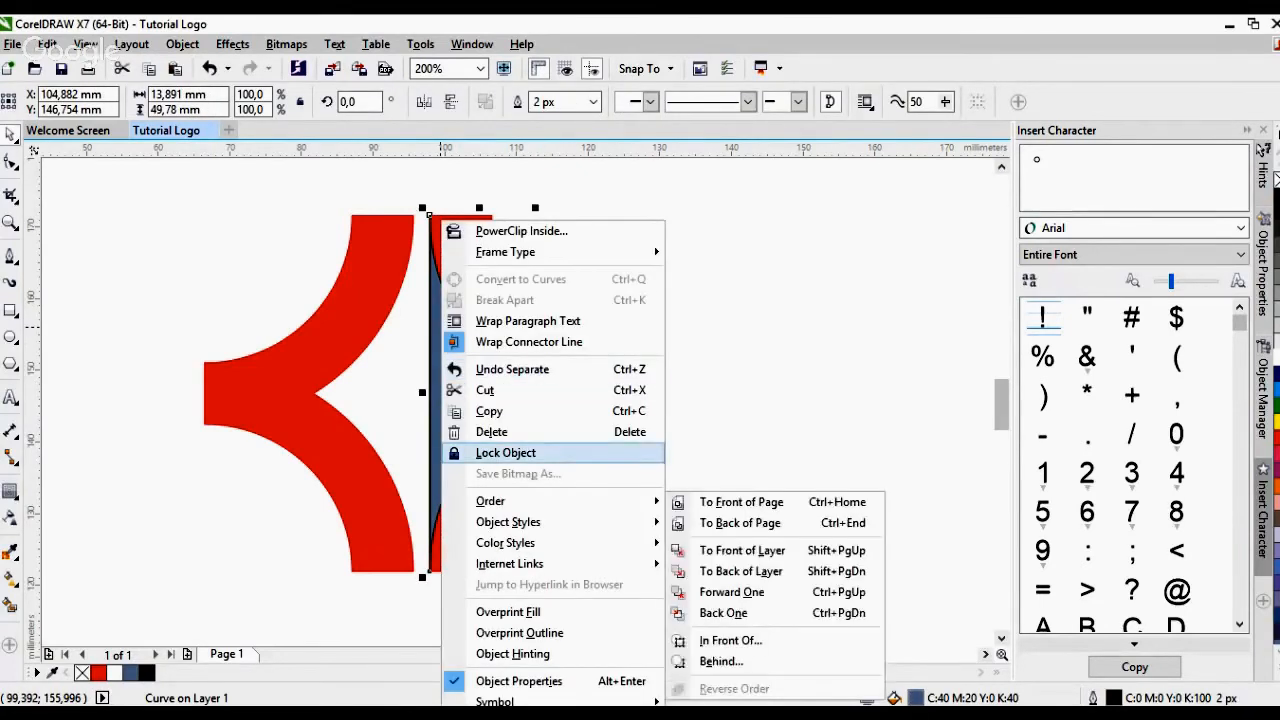
left_click(475, 431)
left_click(429, 360)
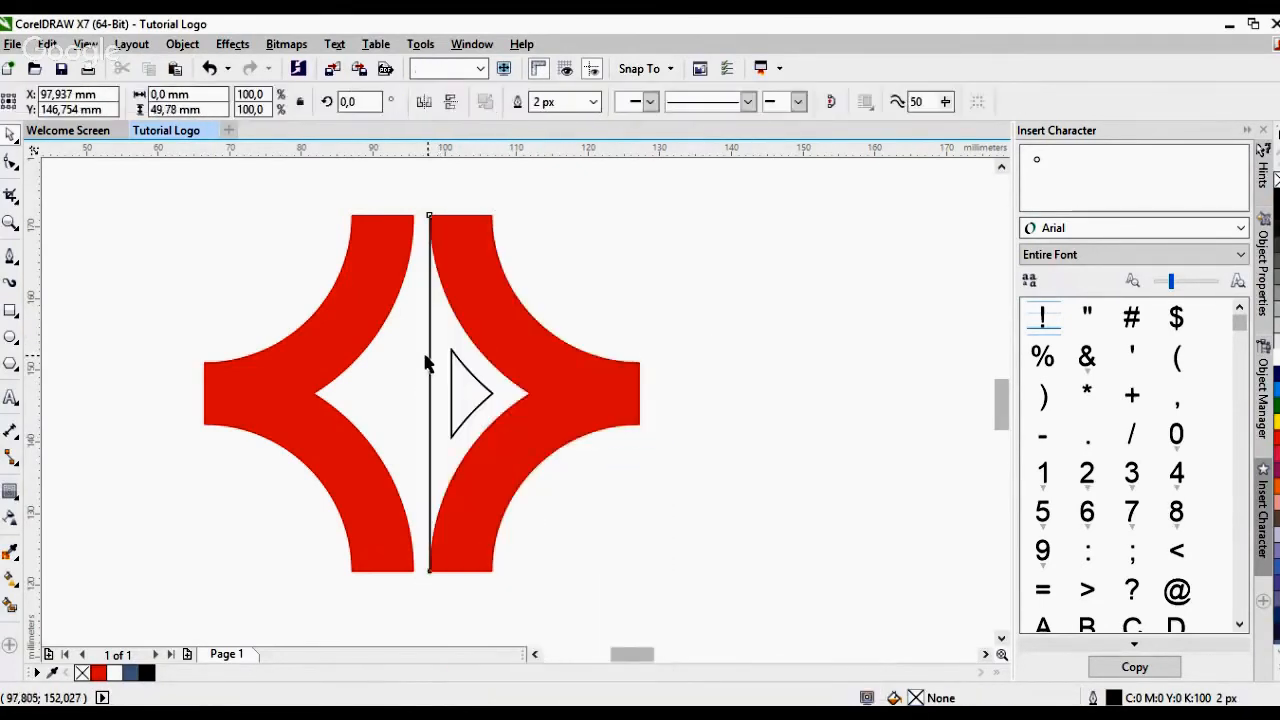
right_click(429, 362)
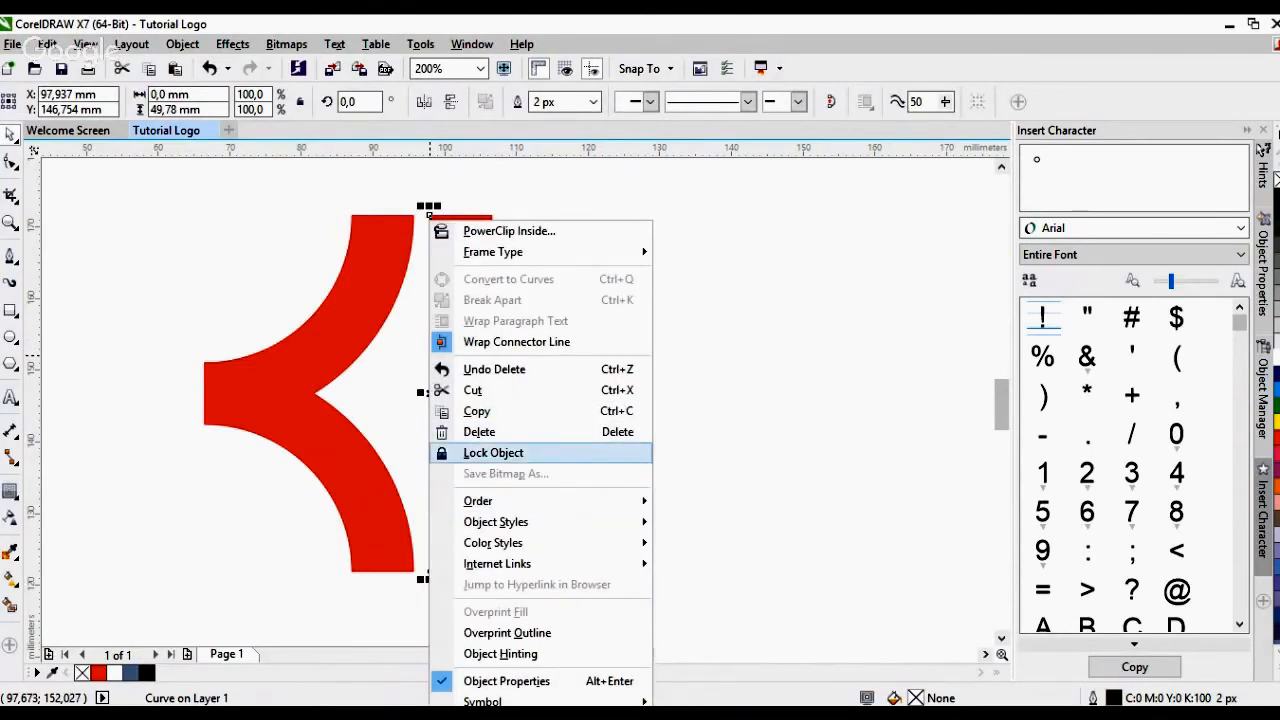
left_click(479, 431)
Fill the small triangle red and remove the outline from all five logo pieces
left_click(455, 386)
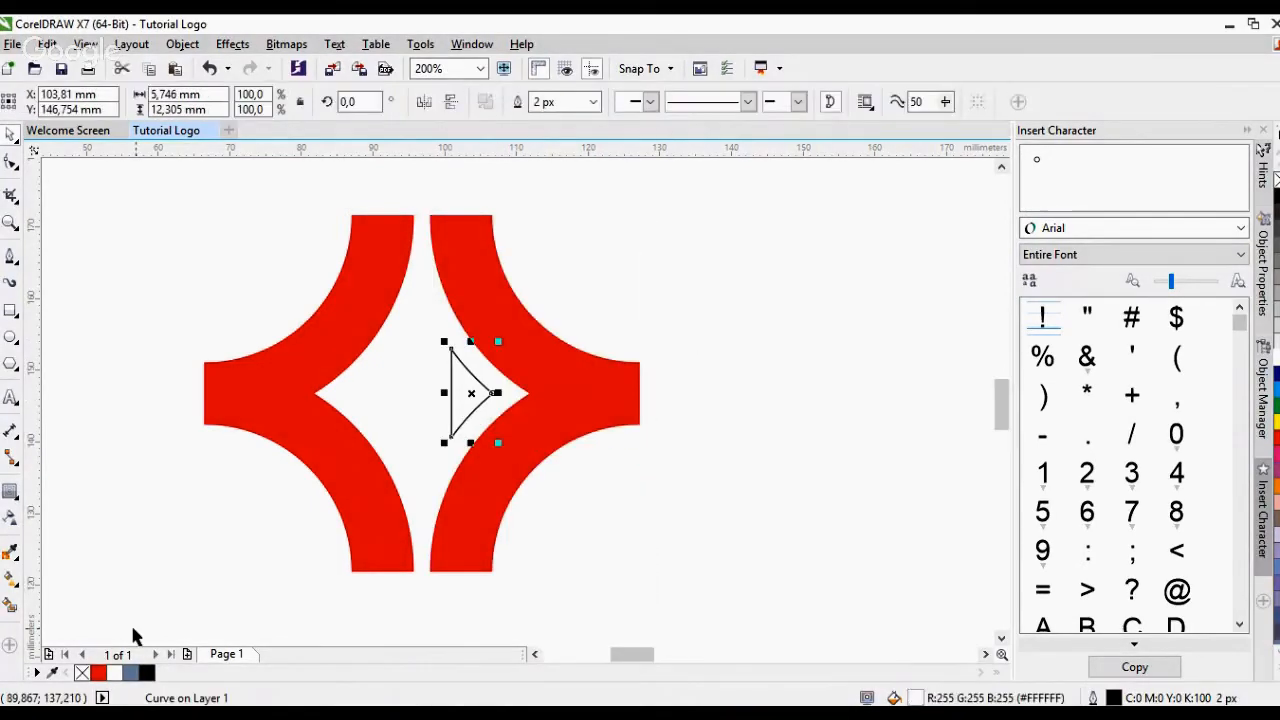
left_click(98, 672)
left_click(444, 411)
scroll(444, 411, "down", 1)
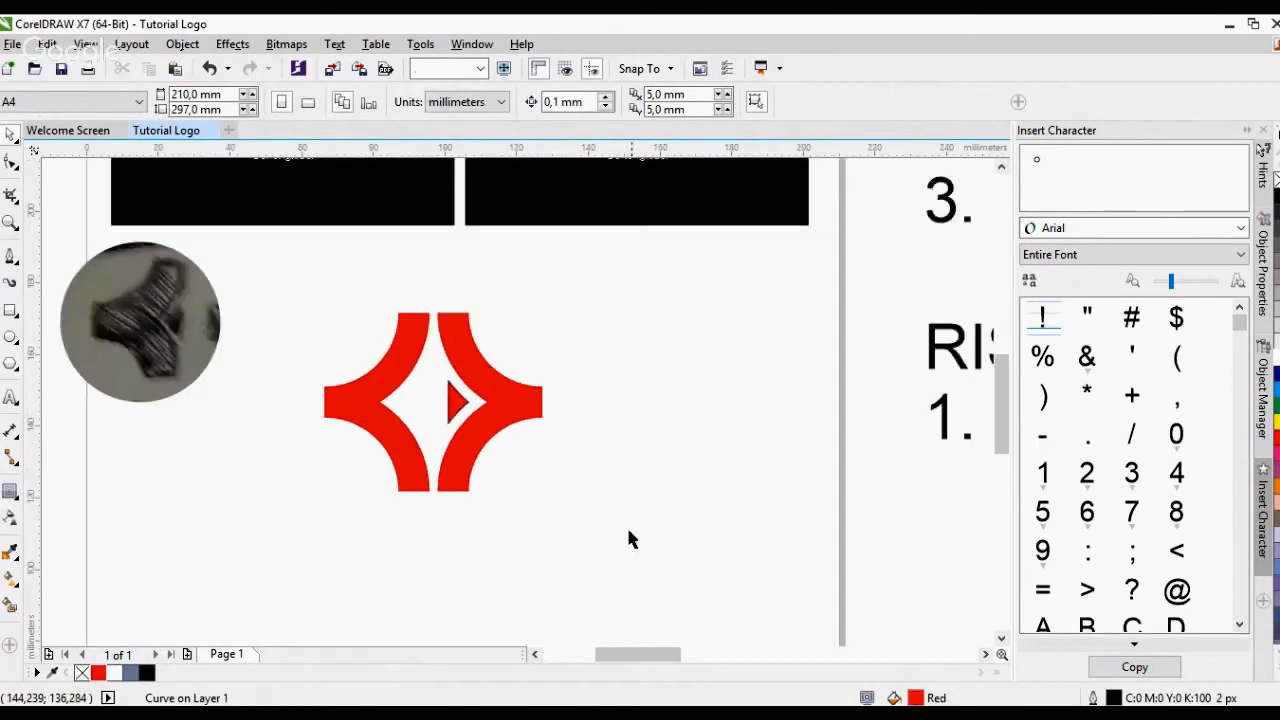
left_click_drag(627, 527, 270, 265)
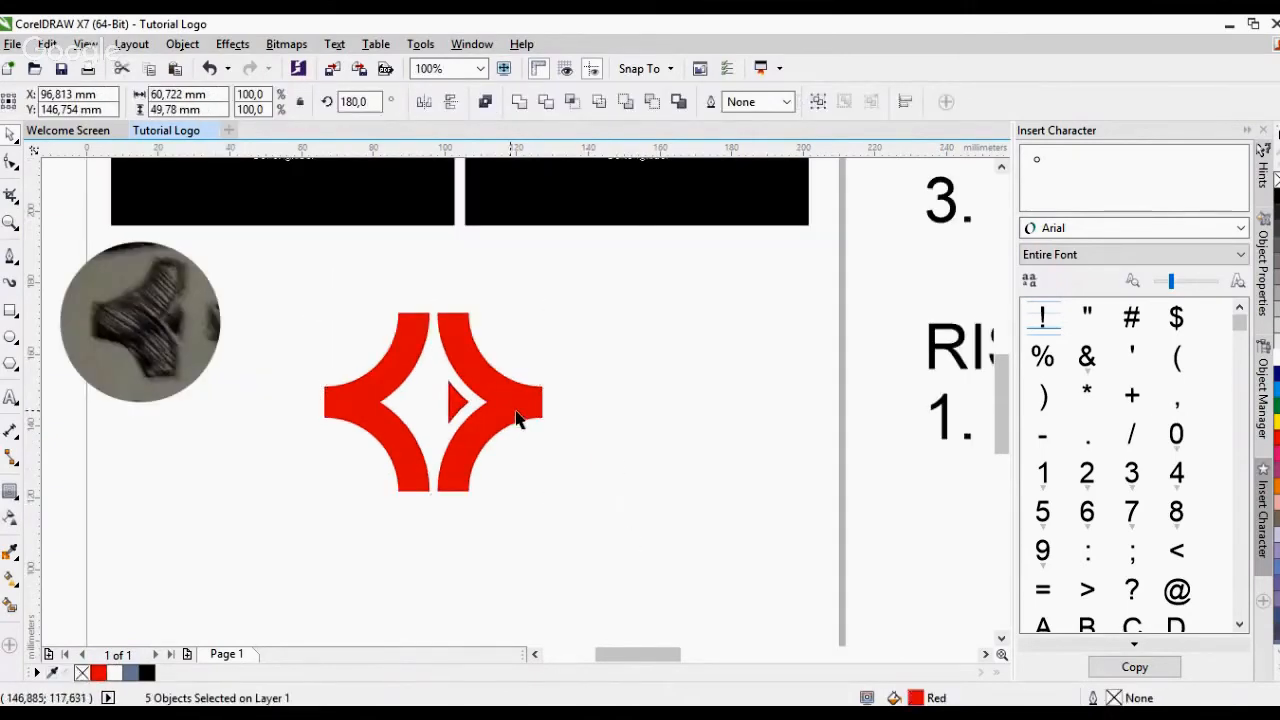
left_click(457, 423)
Rotate the right Y half together with the triangle by 90 degrees so it points up, and move it about 20 mm to the right
scroll(461, 420, "down", 1)
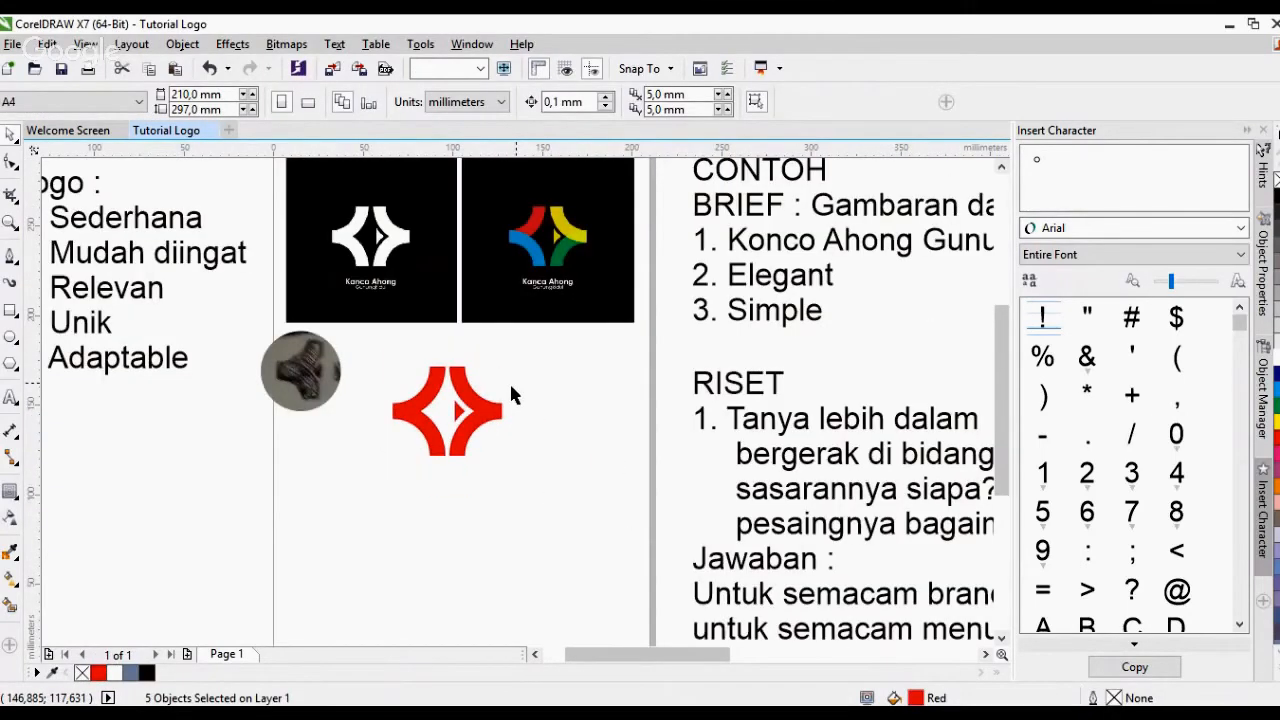
scroll(510, 387, "up", 1)
scroll(509, 376, "down", 1)
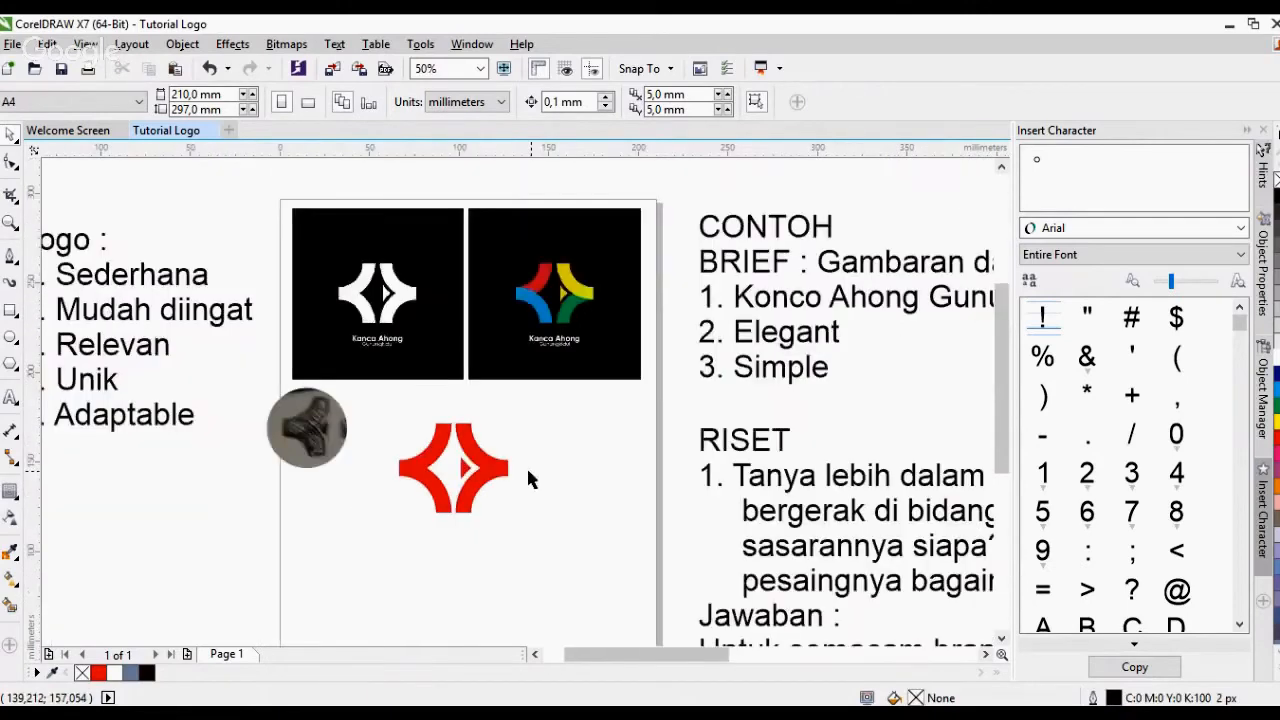
scroll(526, 465, "up", 1)
left_click_drag(522, 580, 374, 370)
left_click(402, 430)
left_click_drag(499, 381, 335, 422)
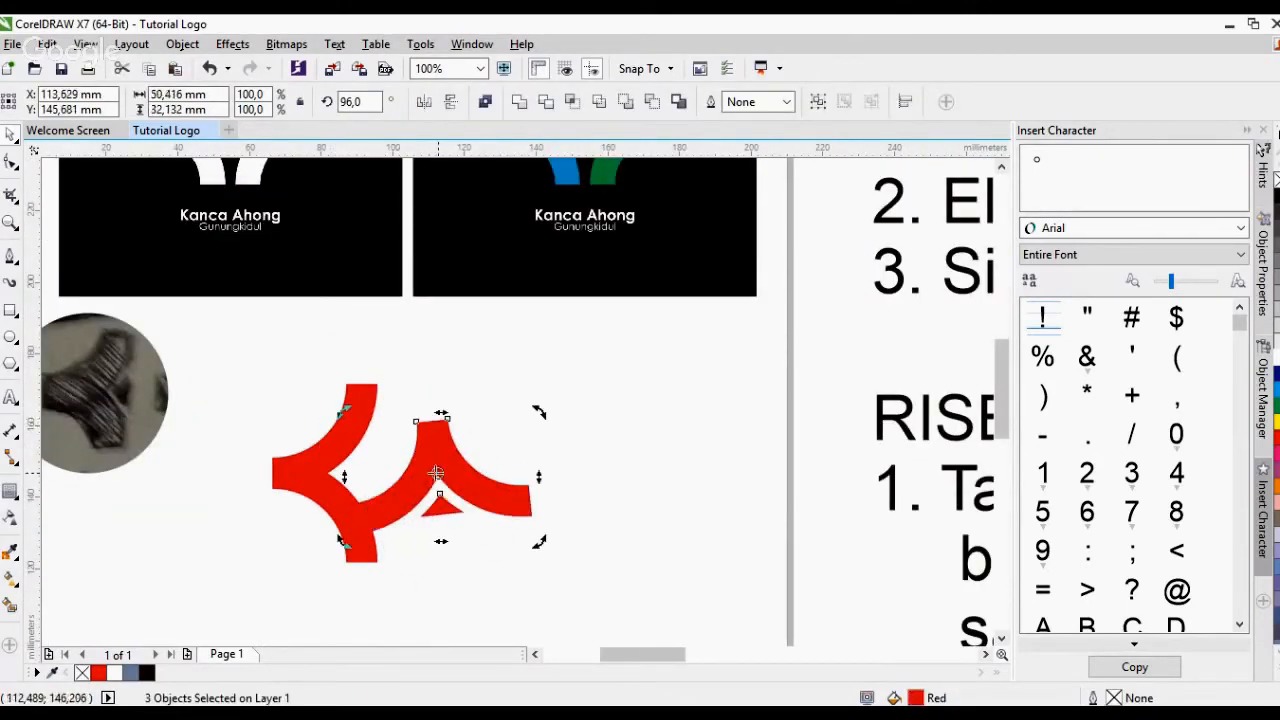
key("ctrl+z")
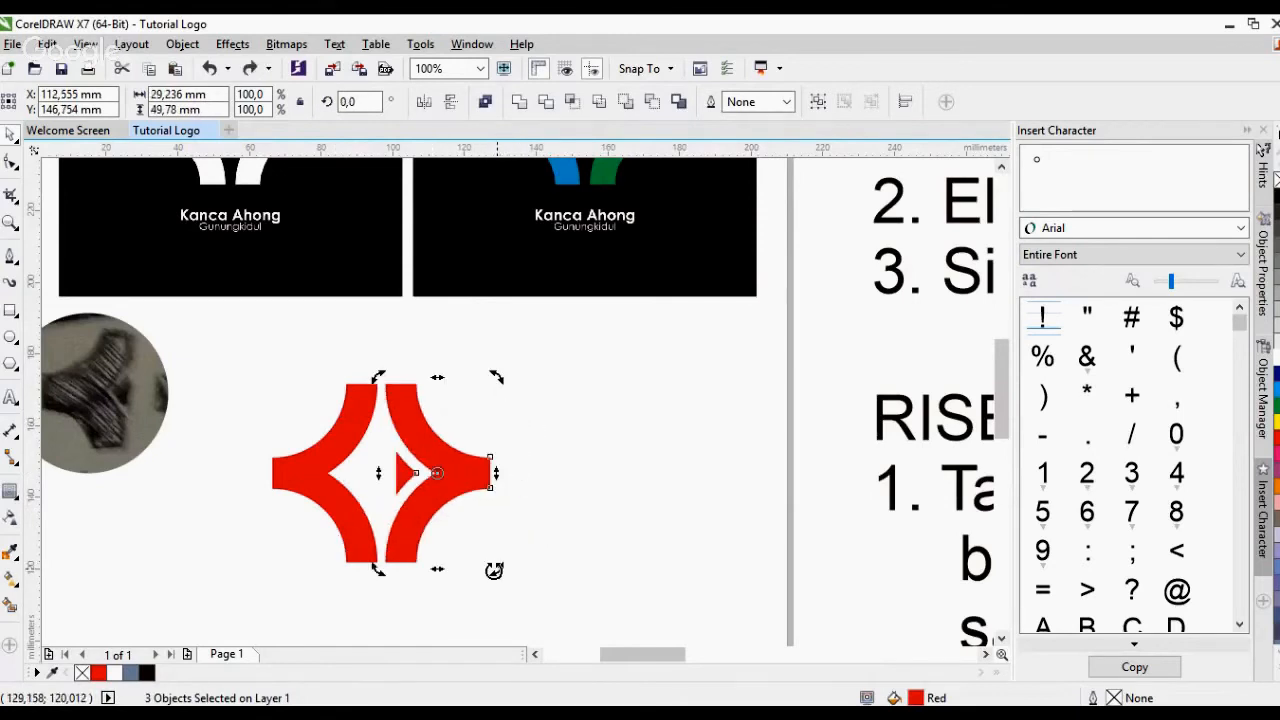
left_click_drag(492, 562, 566, 403)
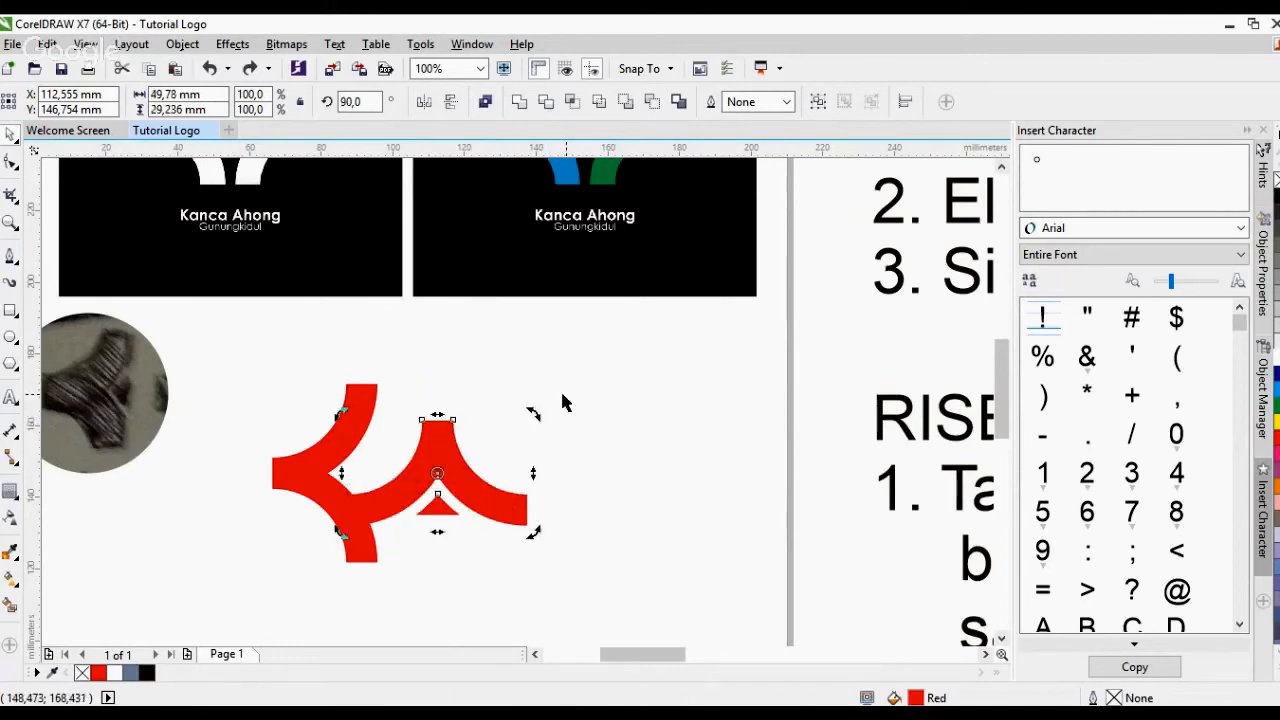
left_click_drag(493, 502, 564, 502)
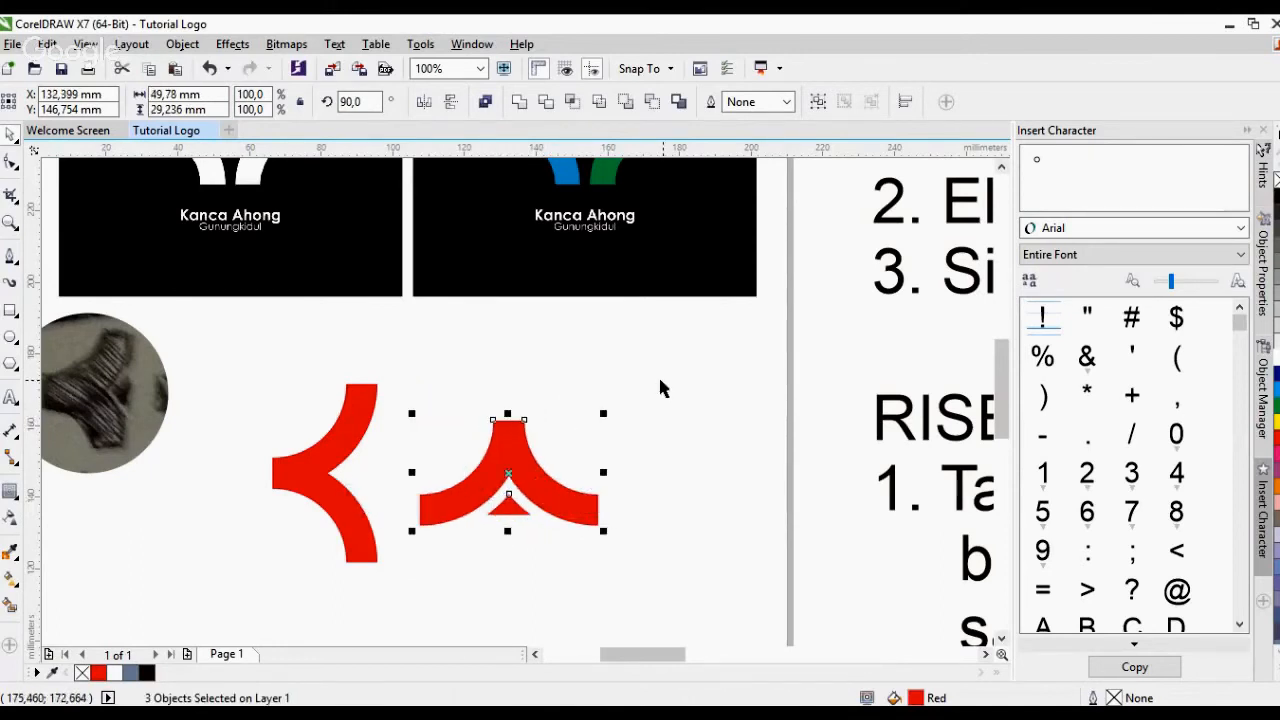
left_click(660, 388)
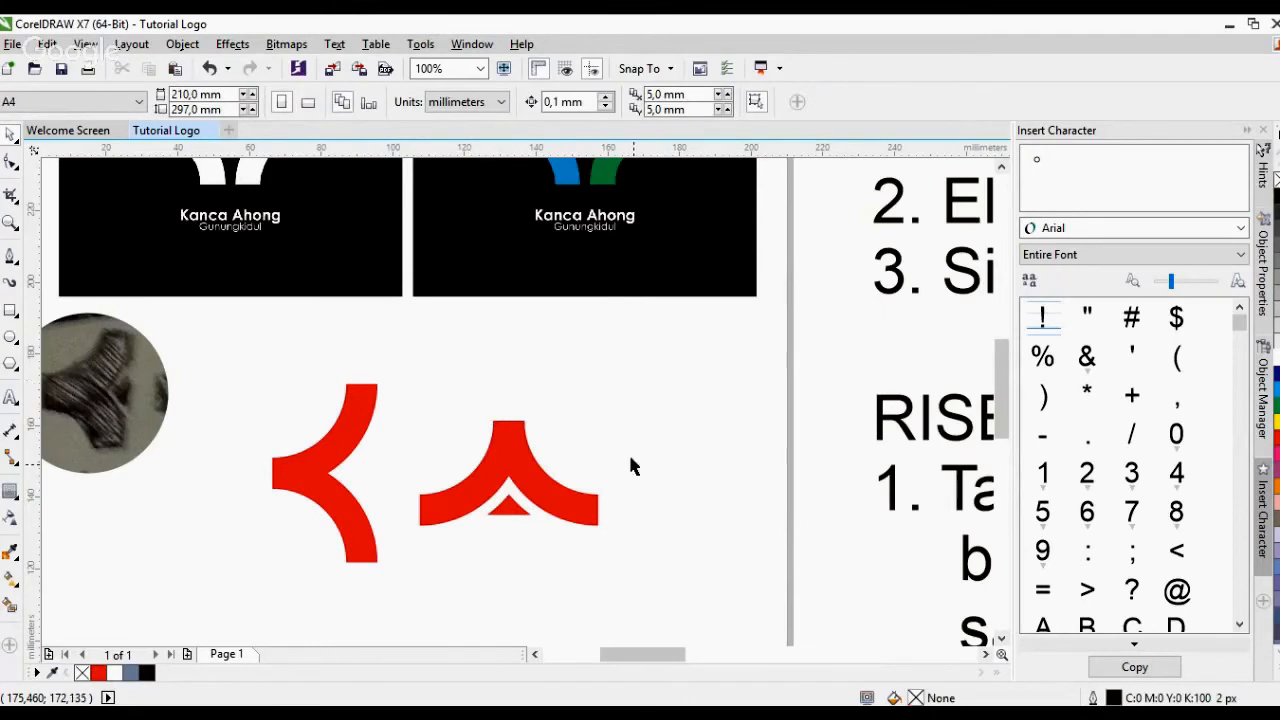
Add the letter K as 24 pt Arial text below the left Y half
left_click(10, 397)
left_click(274, 610)
type("K")
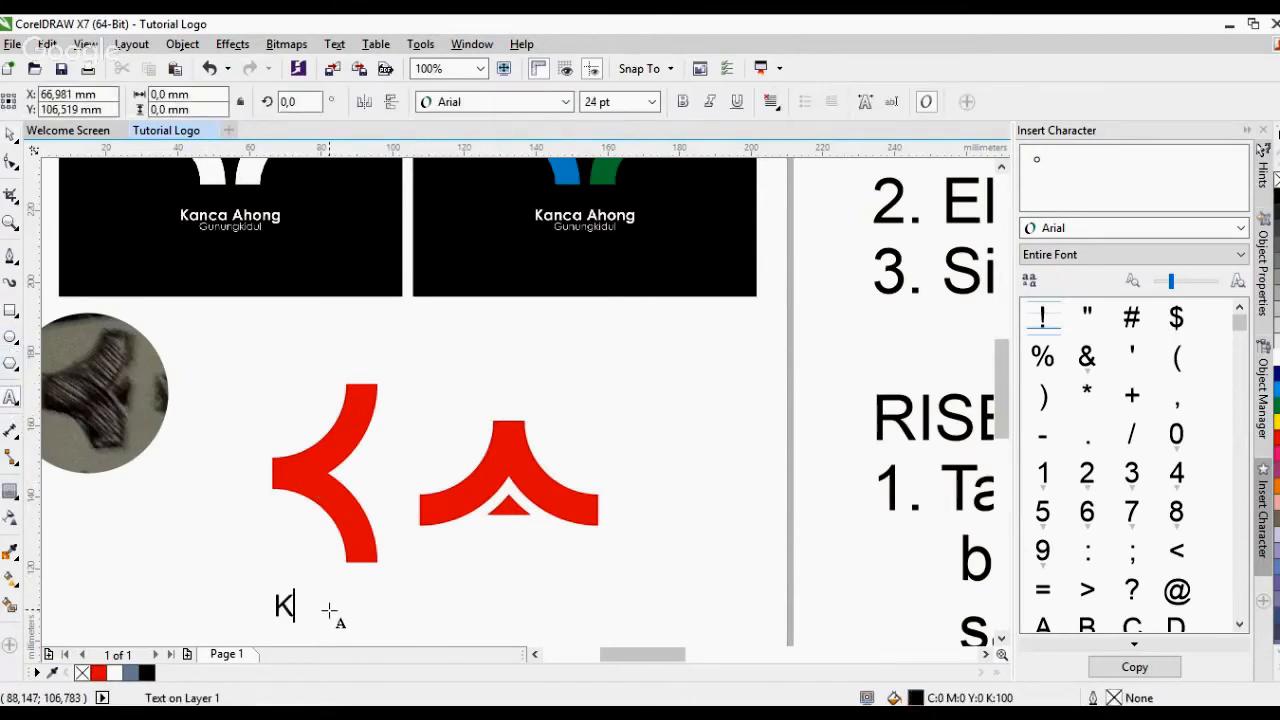
key("ctrl+space")
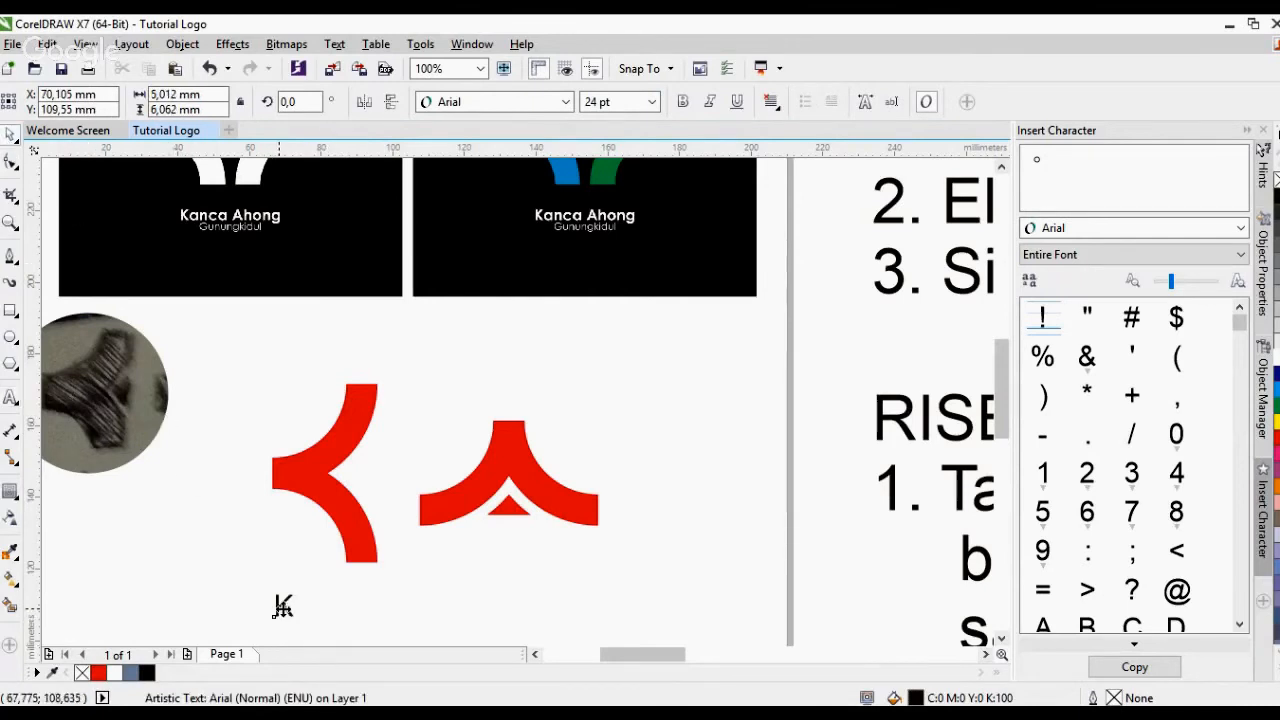
Place a copy of the K below the rotated shape and change its text to A
left_click_drag(284, 605, 514, 605)
key("F8")
type("A")
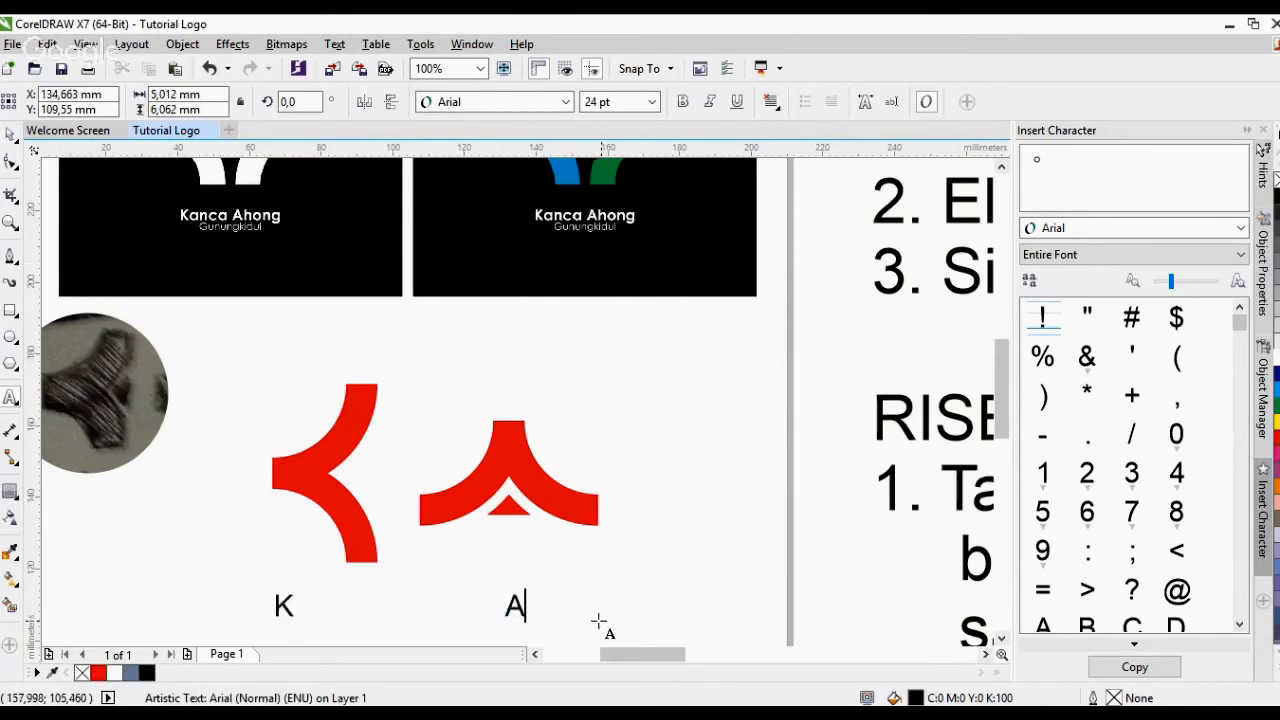
key("ctrl+space")
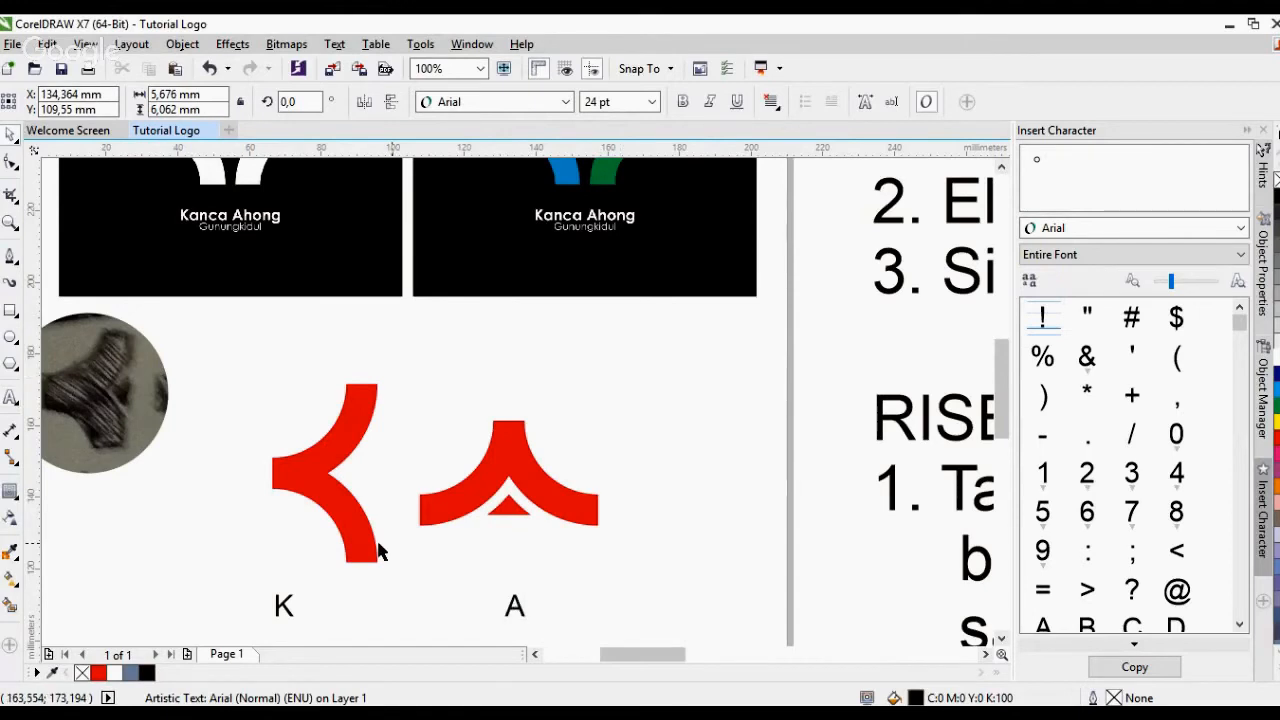
Mirror the lower arc of the K shape both vertically and horizontally so it curves out toward the A shape
left_click(400, 525)
left_click(345, 495)
left_click(345, 495)
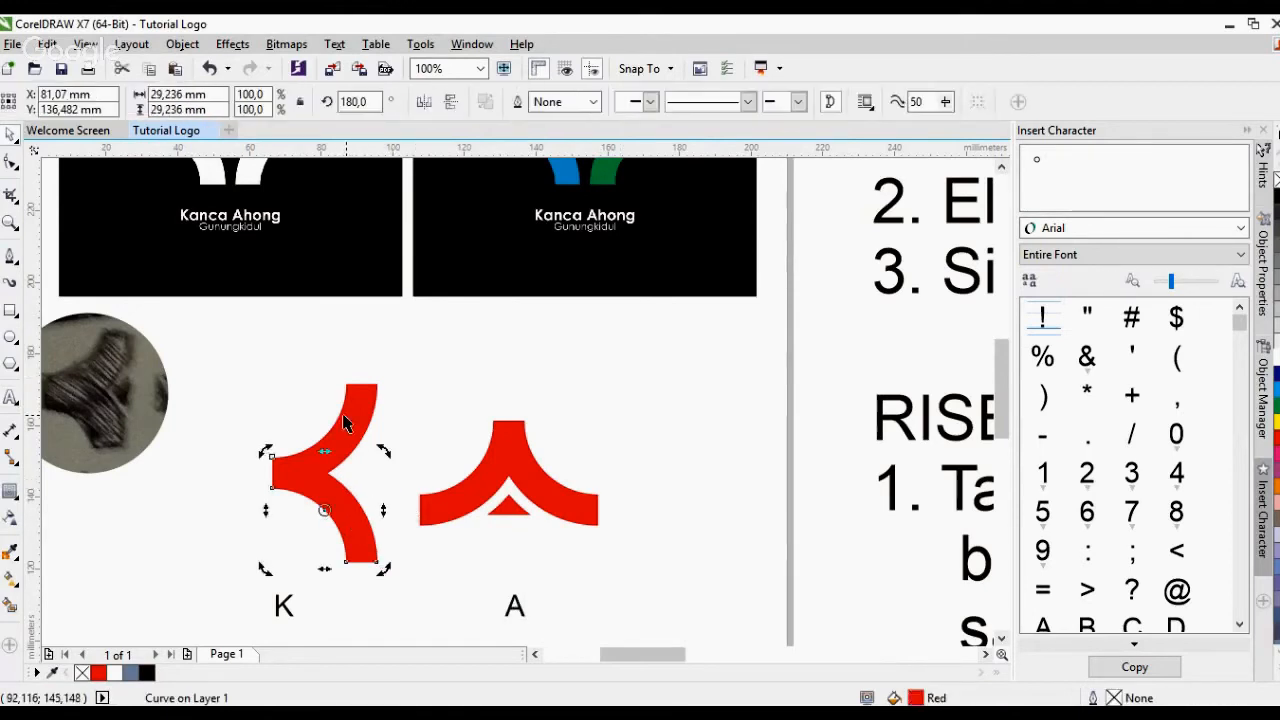
left_click(450, 103)
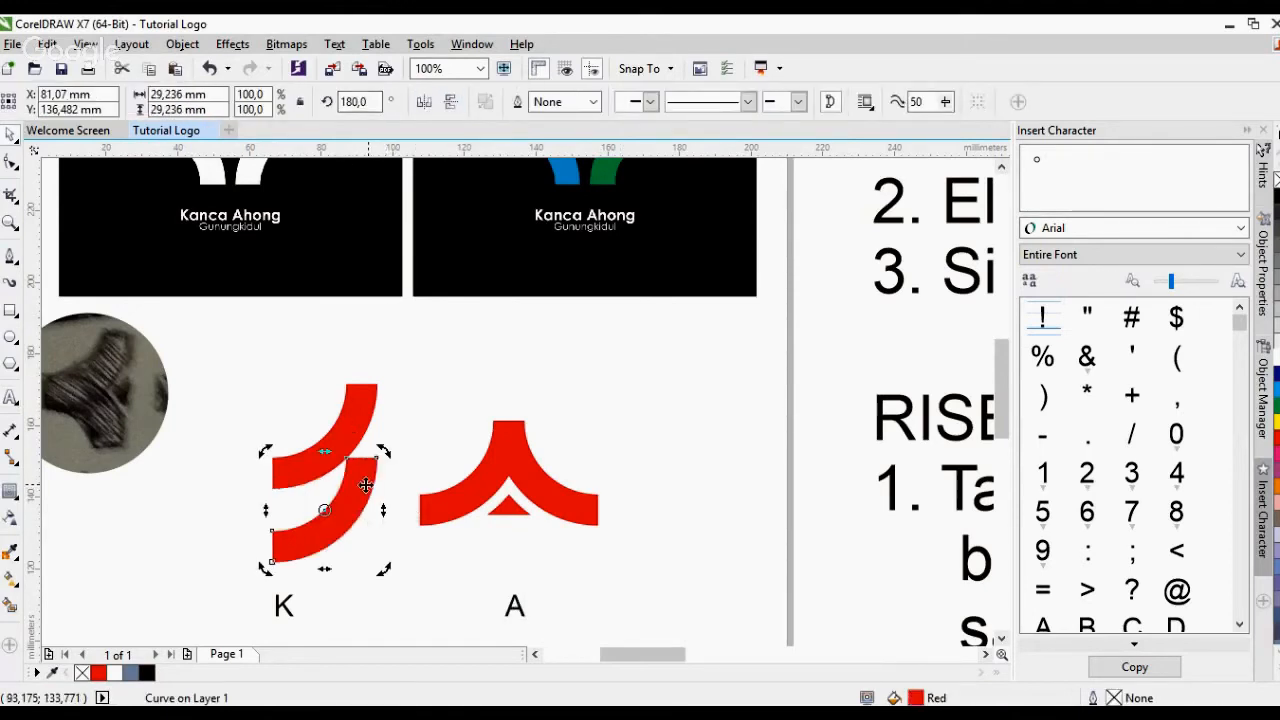
left_click(424, 101)
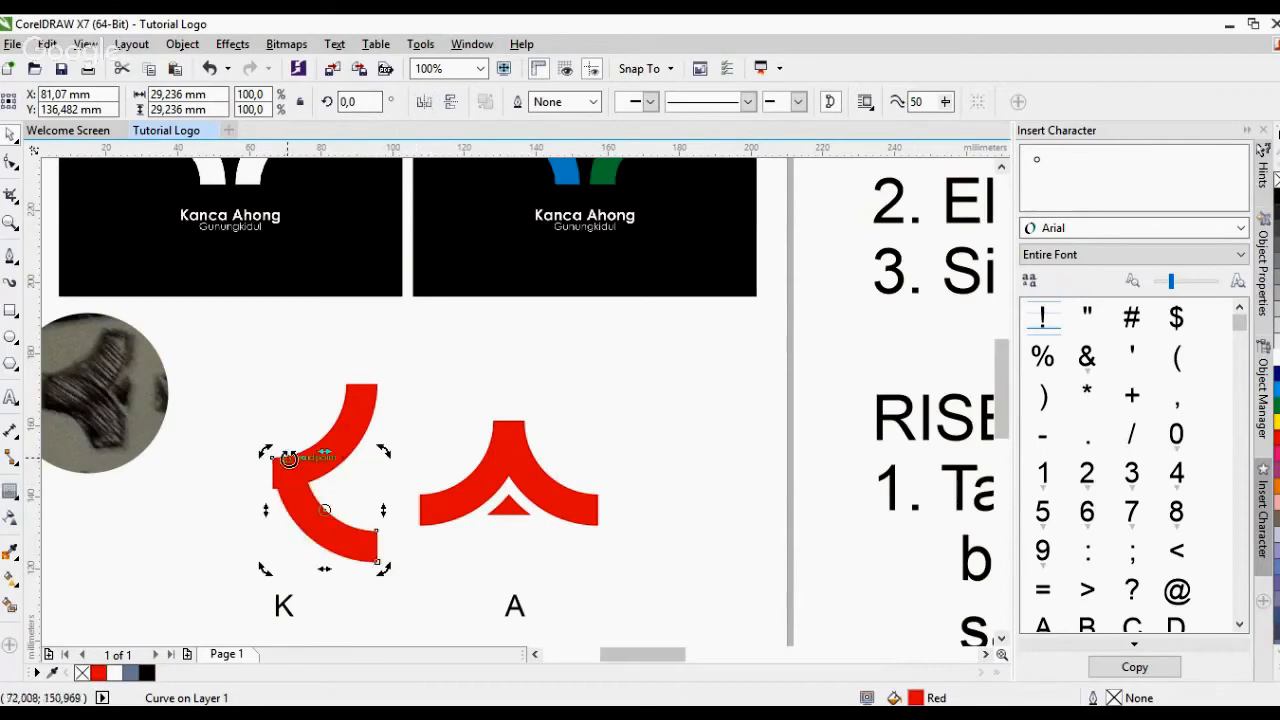
mouse_move(268, 455)
left_mouse_down()
mouse_move(271, 472)
mouse_move(279, 462)
left_mouse_up()
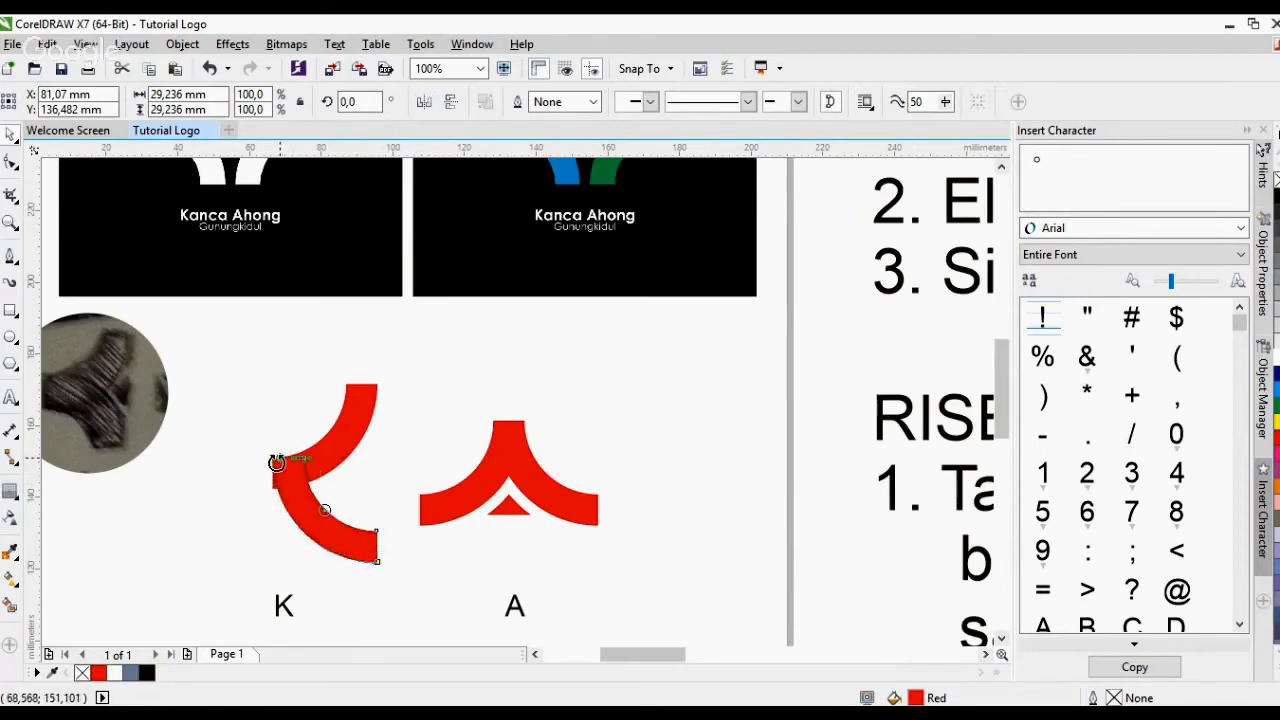
Move the A shape with its triangle so its left end joins the end of the K's lower arc
left_click_drag(692, 578, 350, 397)
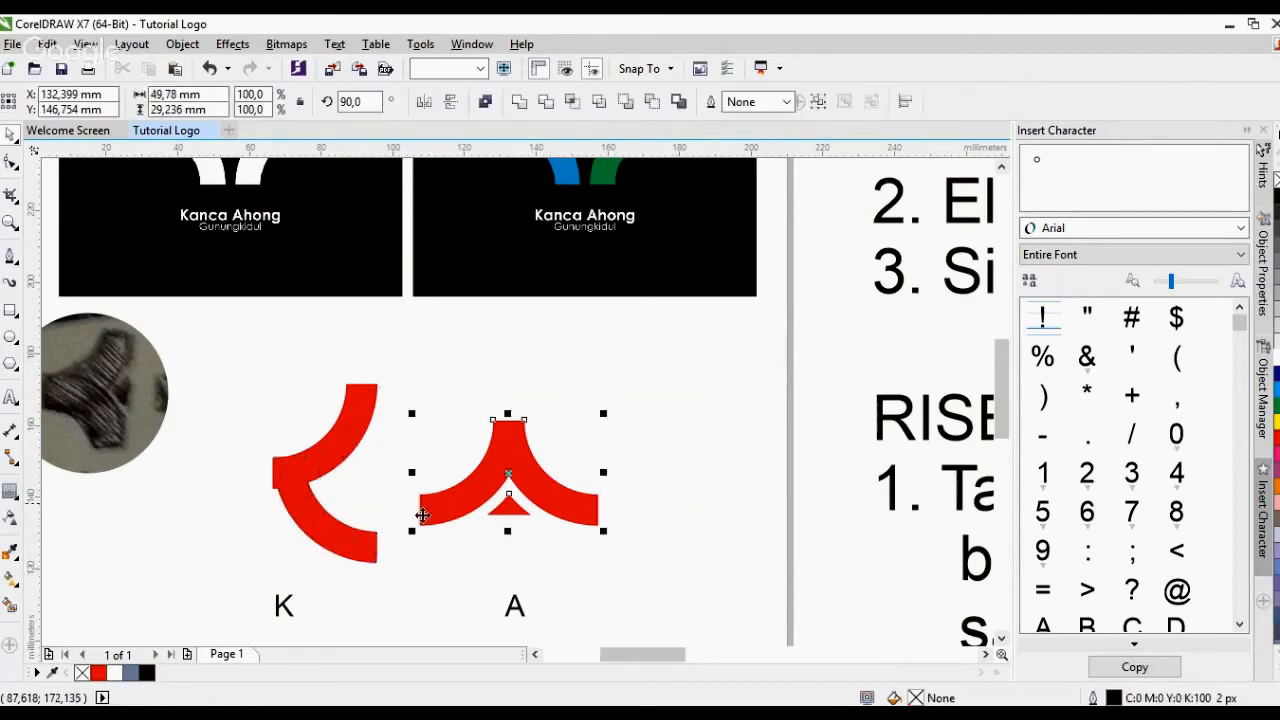
left_click_drag(421, 519, 375, 560)
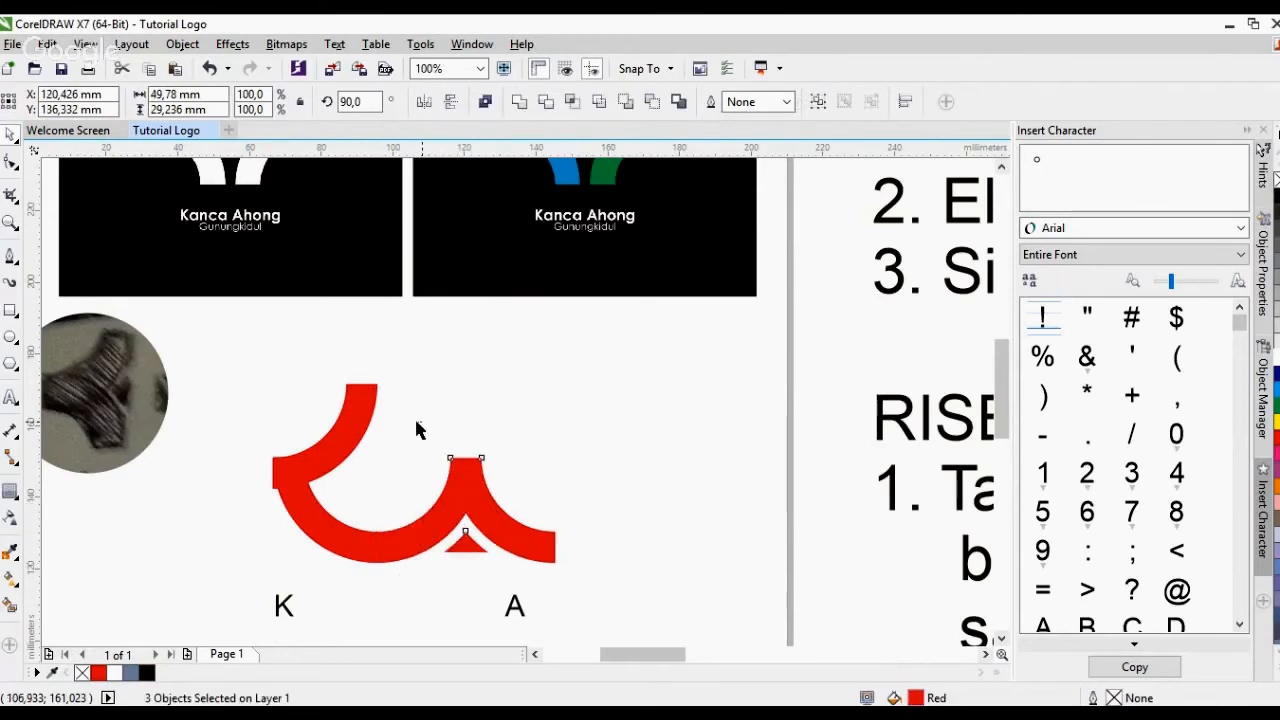
left_click(503, 410)
scroll(466, 538, "down", 1)
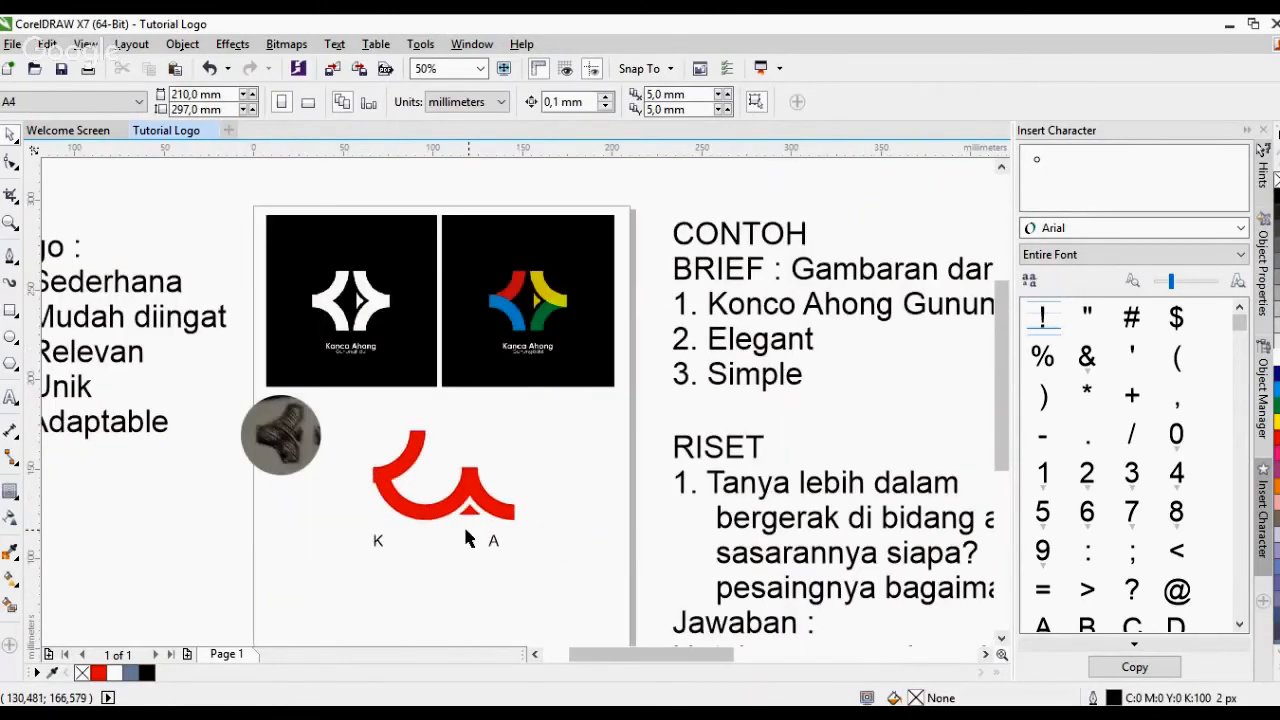
Draw a rectangle about 8.3 mm wide and 33.3 mm tall over the upper arc's end and move it to the K's left tip as a stem
scroll(466, 538, "up", 1)
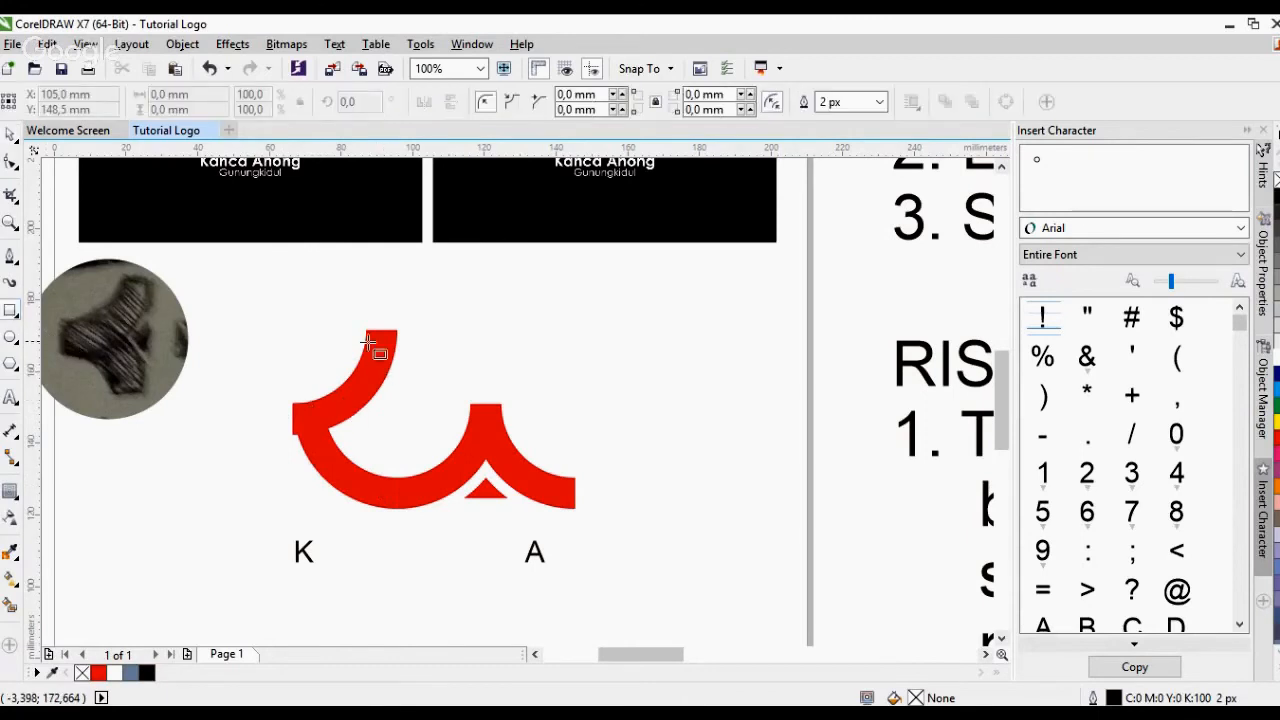
left_click_drag(366, 330, 381, 421)
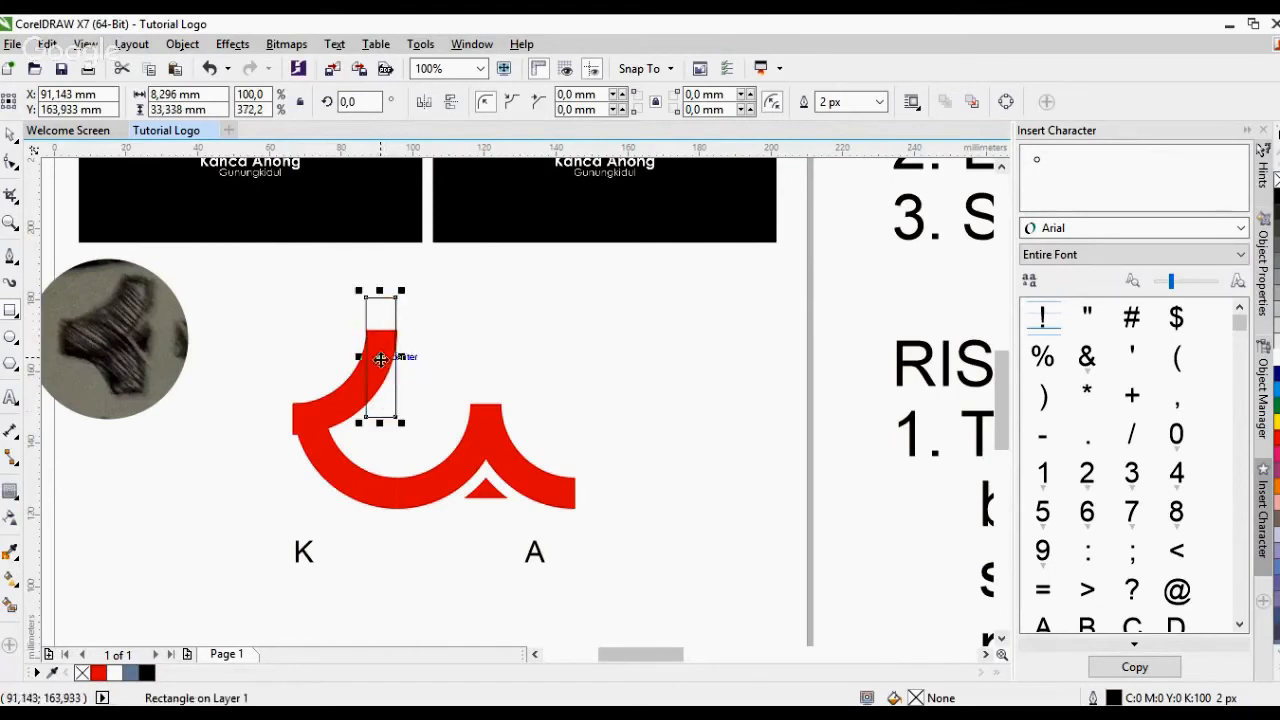
left_click_drag(380, 359, 284, 424)
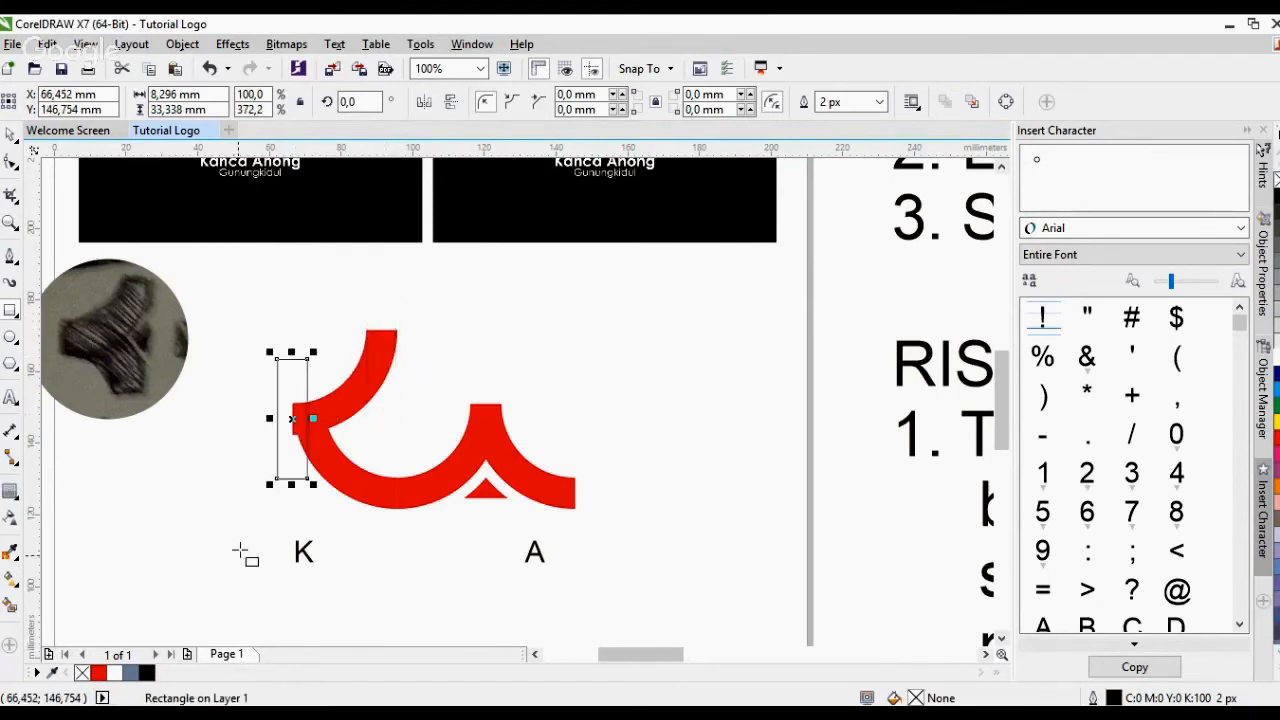
Fill the K's stem rectangle red and remove its outline
left_click(97, 673)
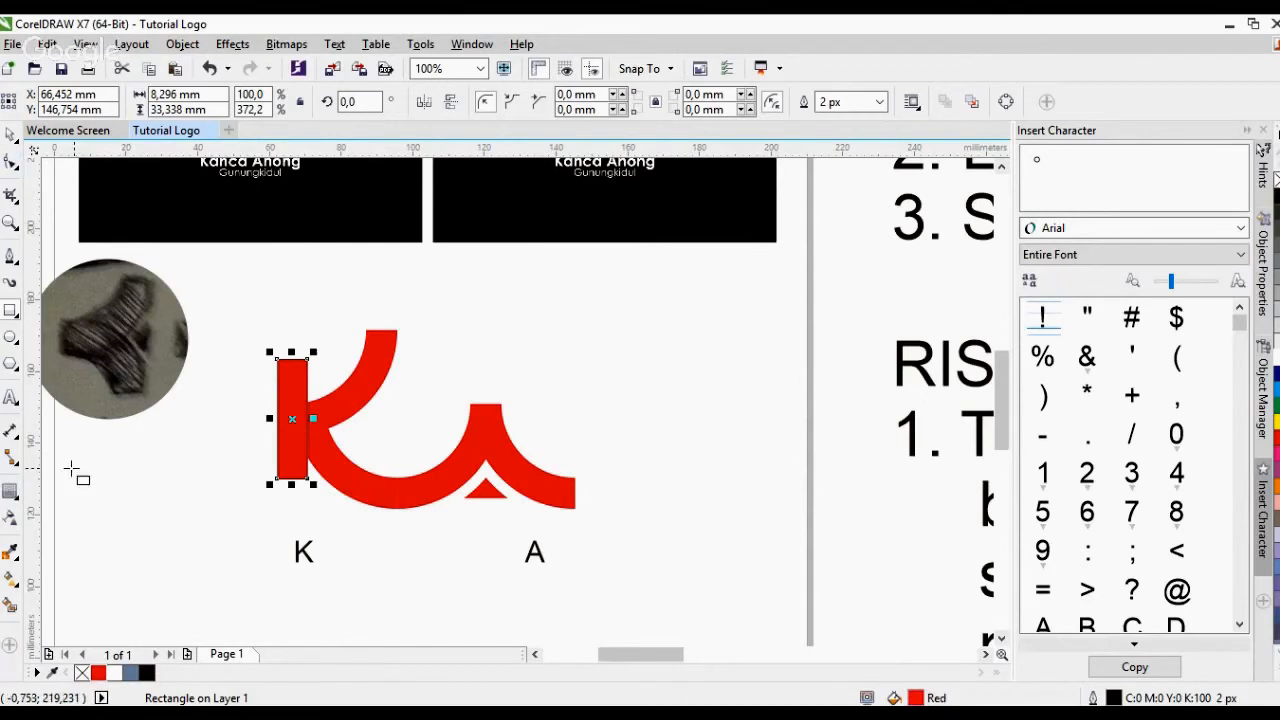
right_click(83, 673)
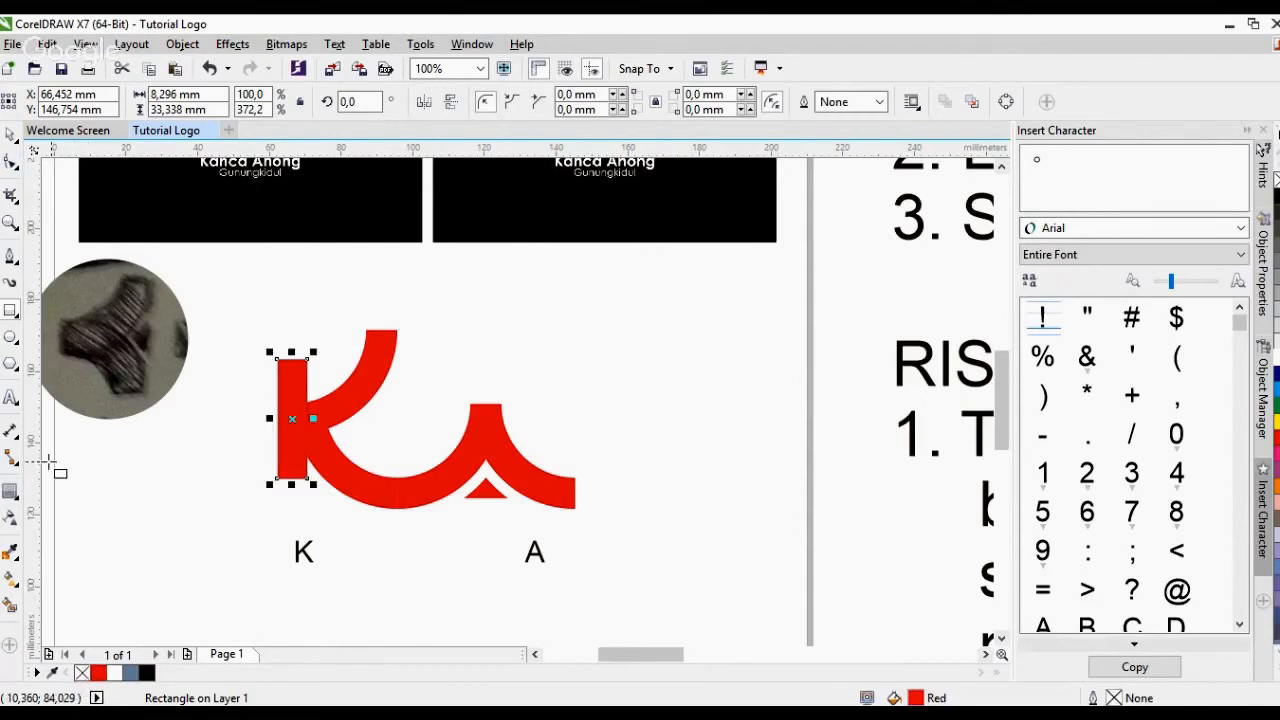
left_click(488, 313)
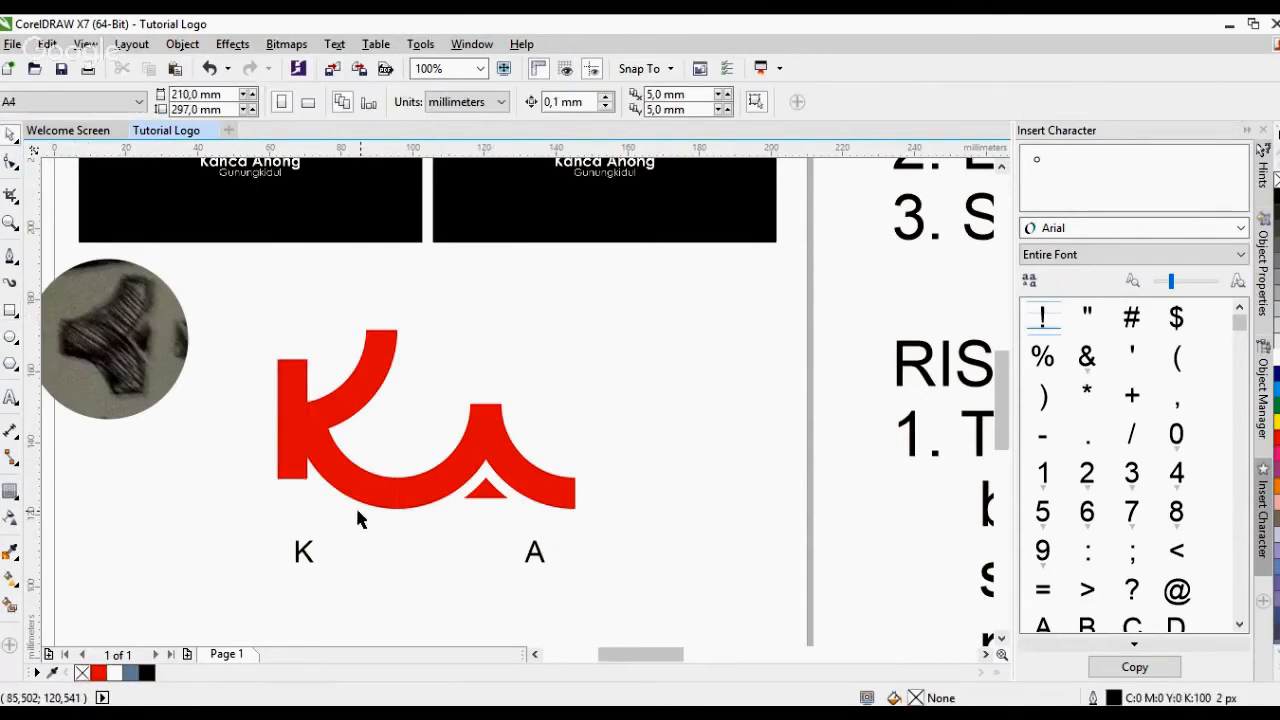
Stretch the K's stem downward so its lower edge lines up with the base of the small triangle
left_click(296, 470)
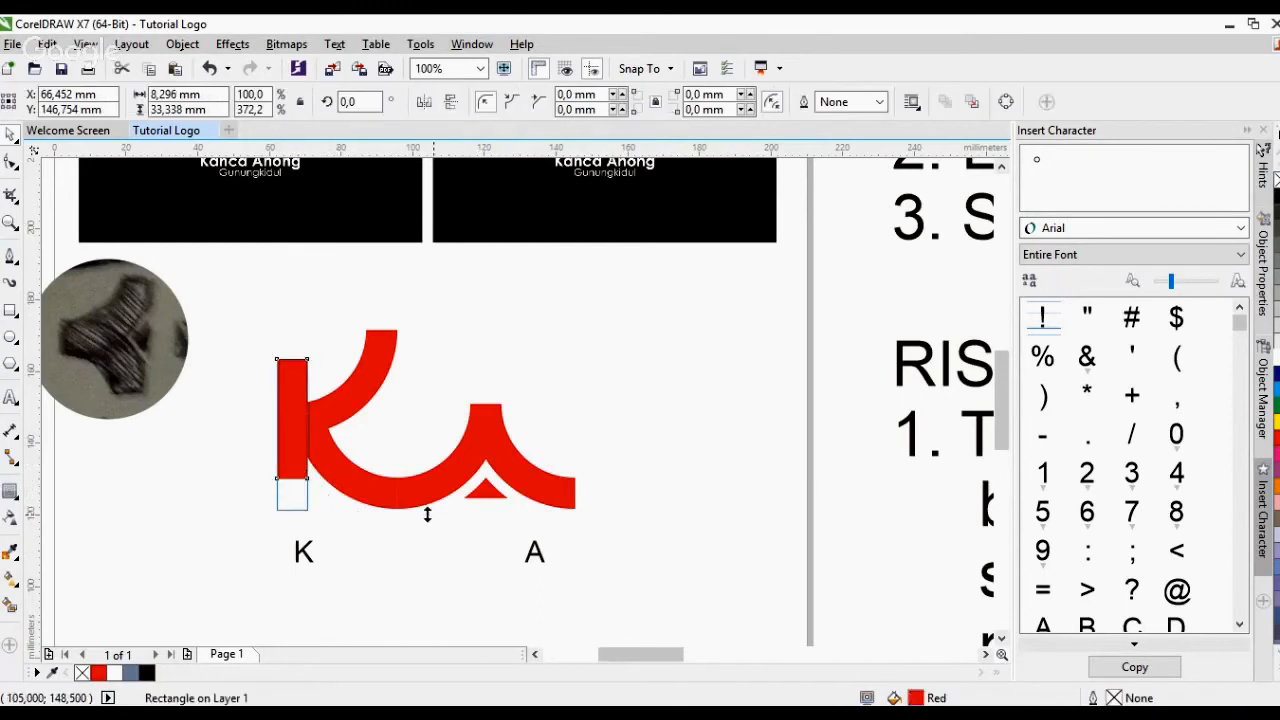
left_click_drag(427, 514, 490, 497)
left_click(584, 349)
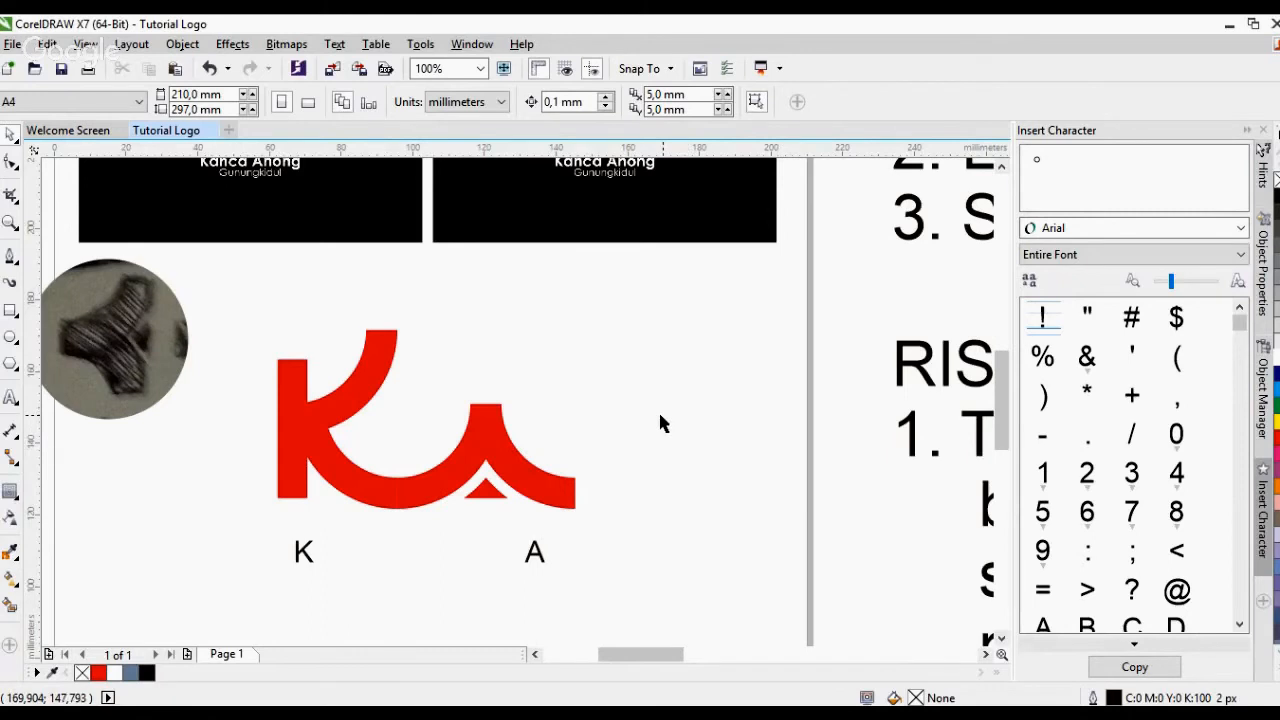
Mirror the K's upper arc both vertically and horizontally so it curves outward from the stem
left_click(357, 366)
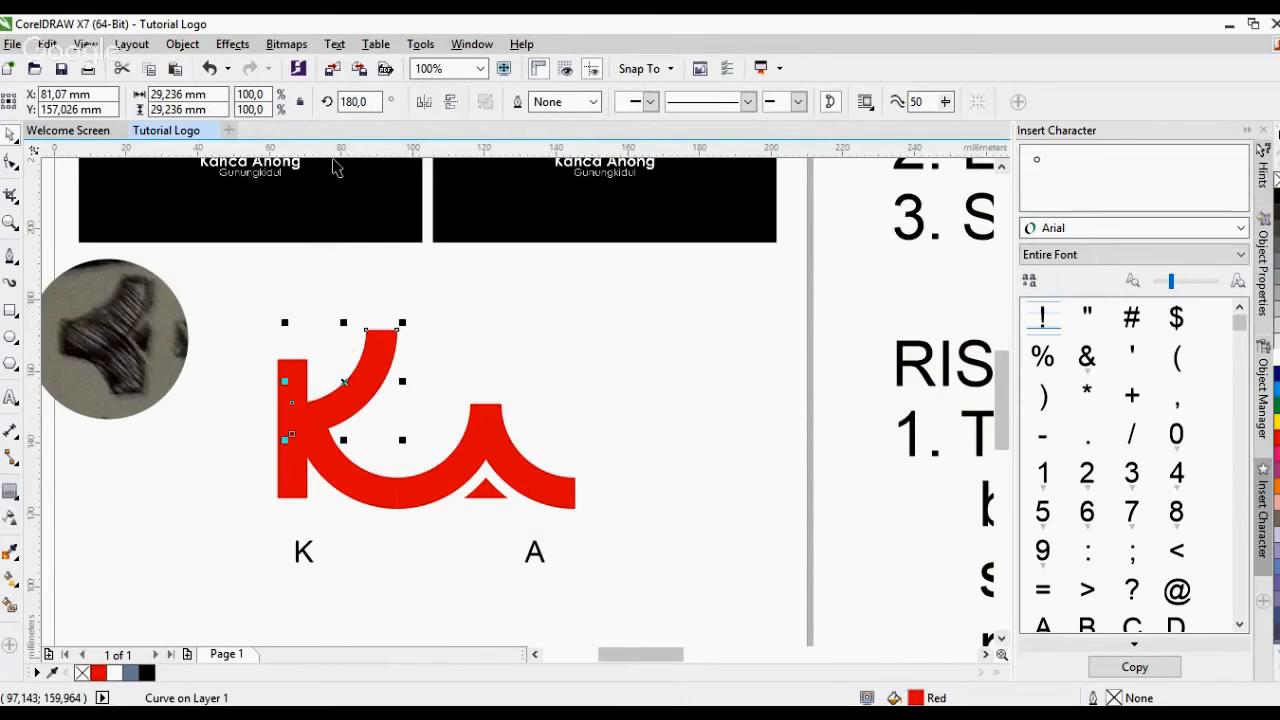
left_click(449, 103)
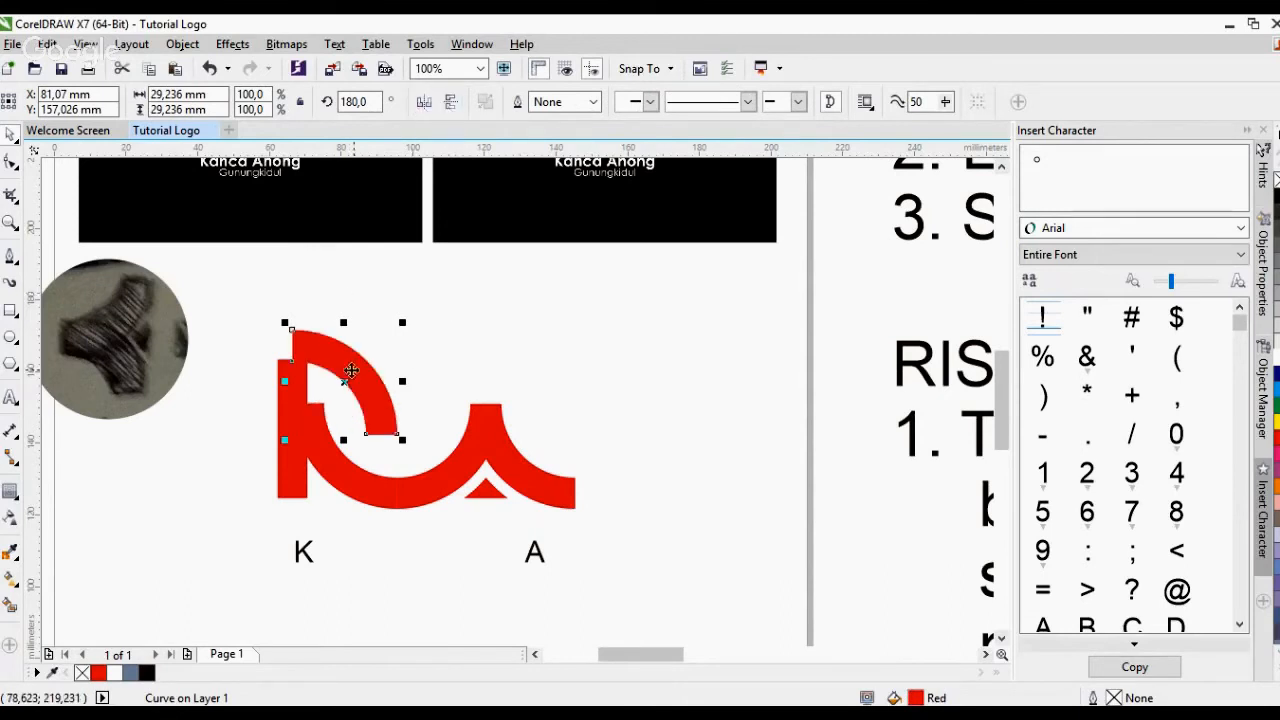
left_click(422, 103)
left_click(590, 377)
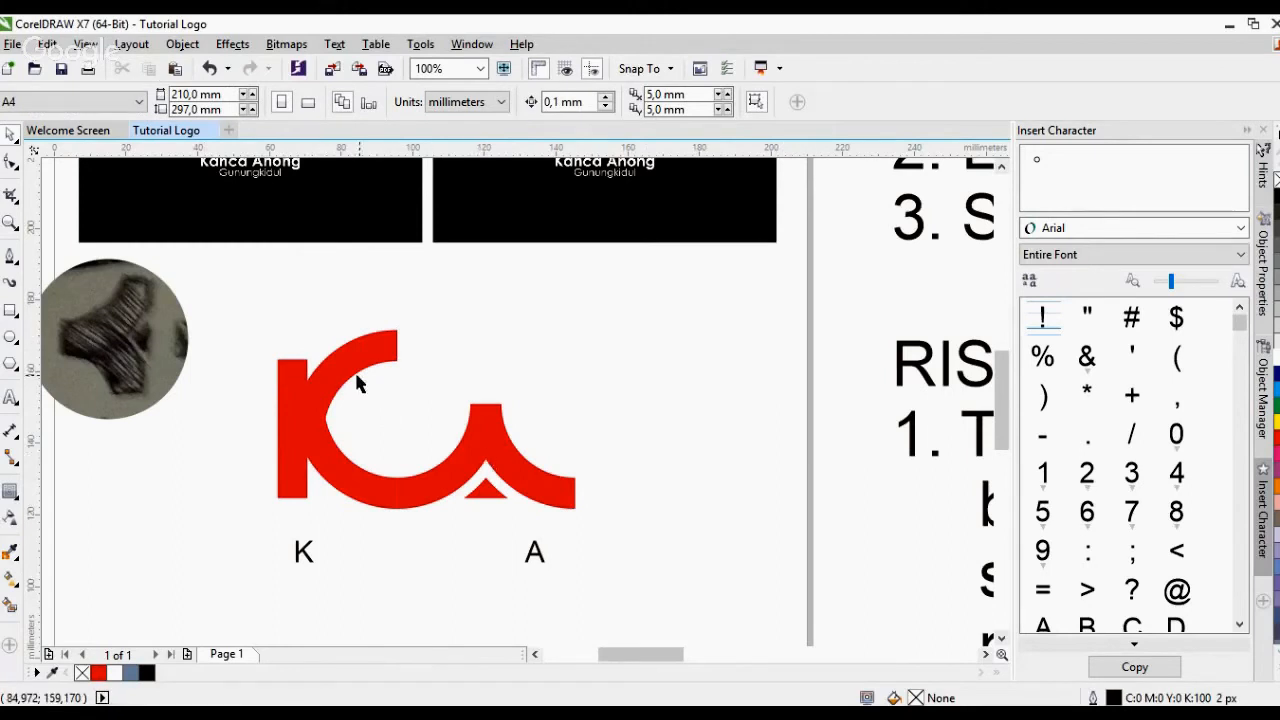
Stretch the K's stem upward to about 46.9 mm tall so it lines up with the top of the upper arc
left_click(325, 425)
left_click(497, 304)
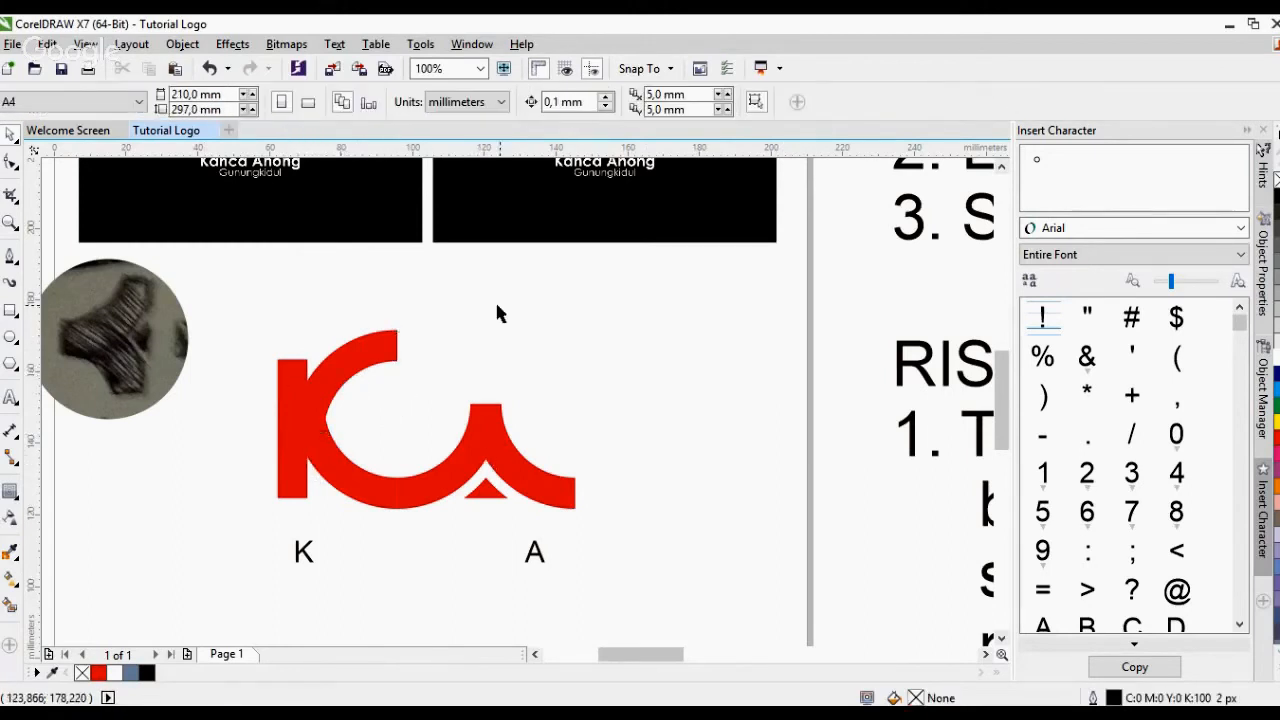
left_click(289, 362)
left_click_drag(289, 356, 420, 322)
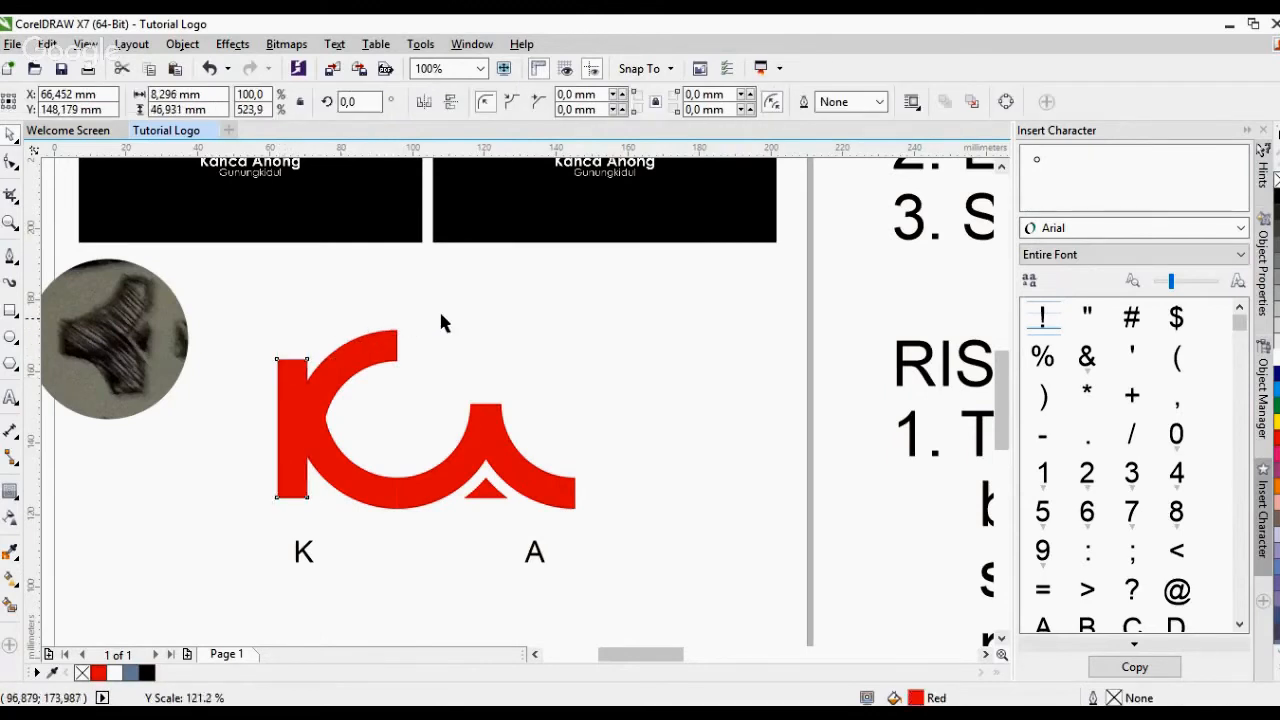
left_click(693, 388)
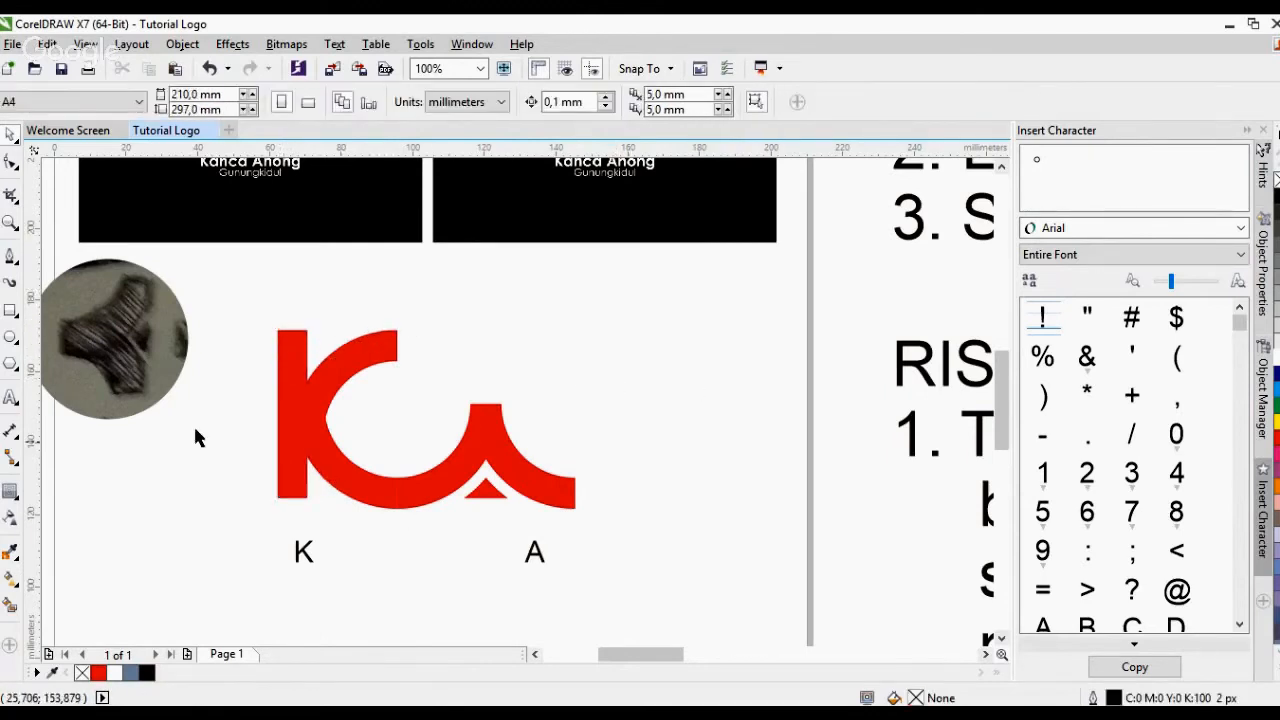
Examine the joined Ka lettermark up close and alongside the reference logos, the sketch and the brief notes
scroll(307, 390, "down", 2)
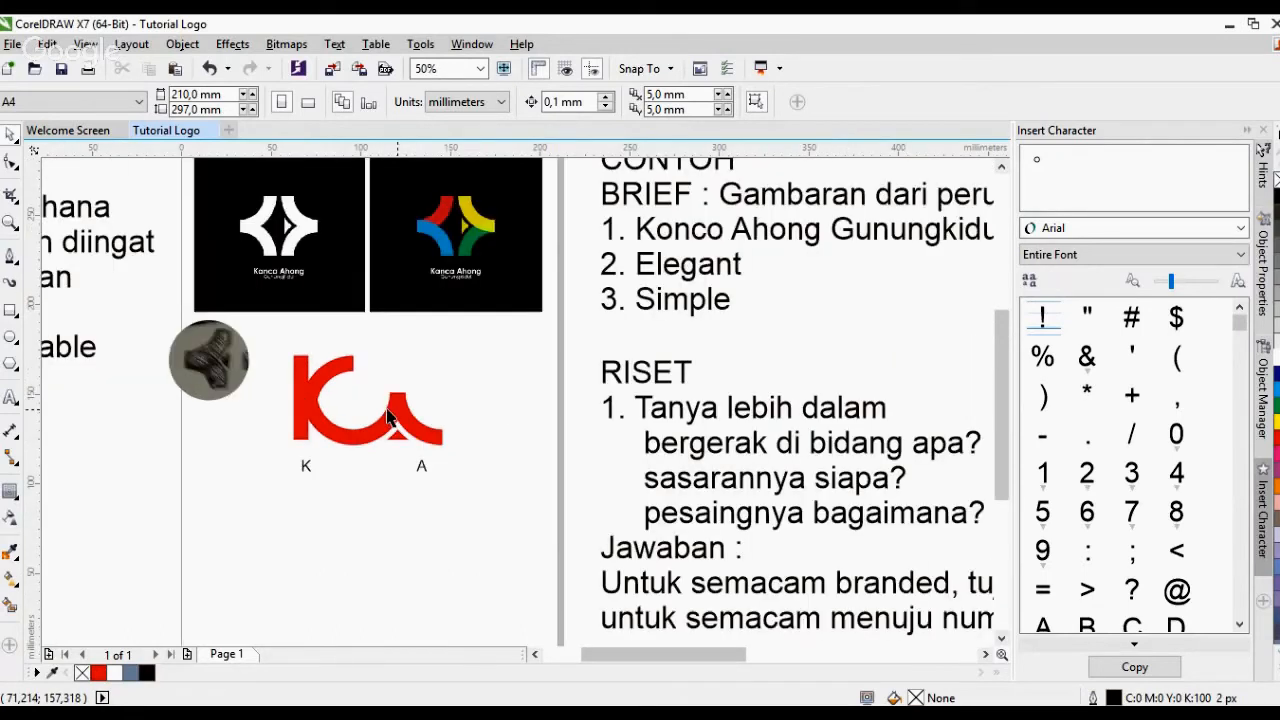
scroll(349, 388, "up", 2)
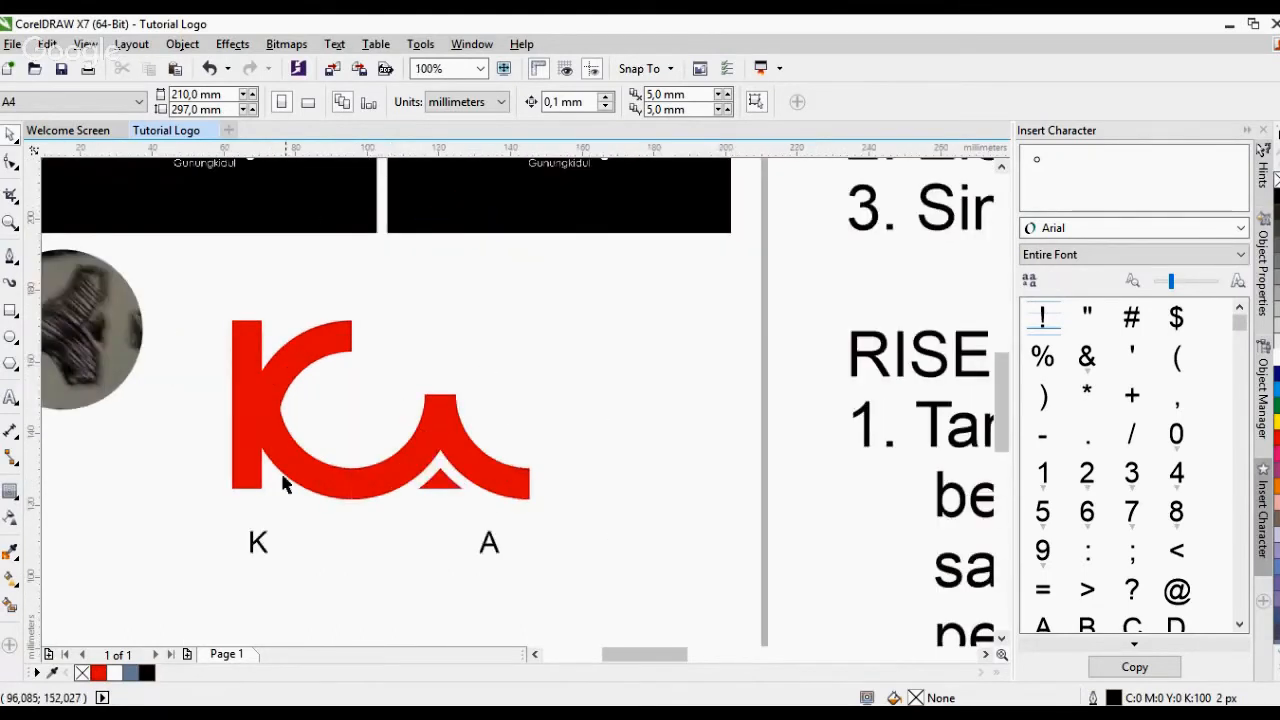
scroll(350, 485, "down", 2)
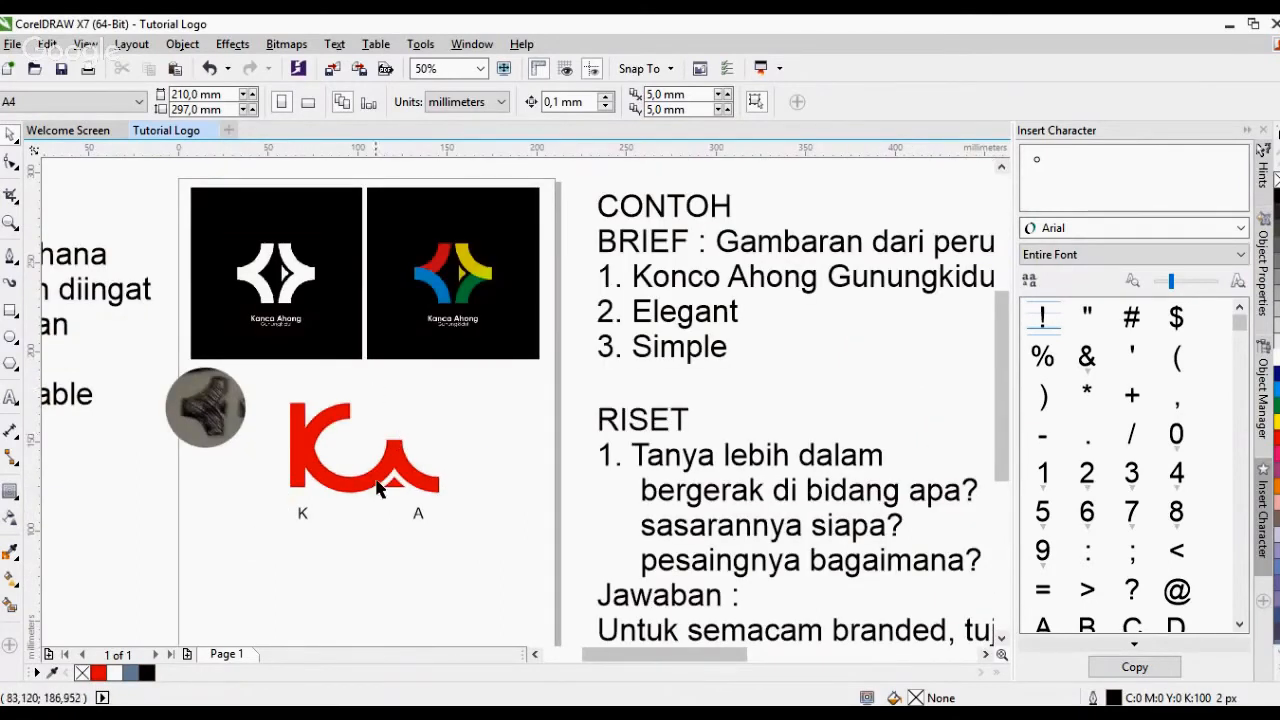
scroll(307, 474, "up", 2)
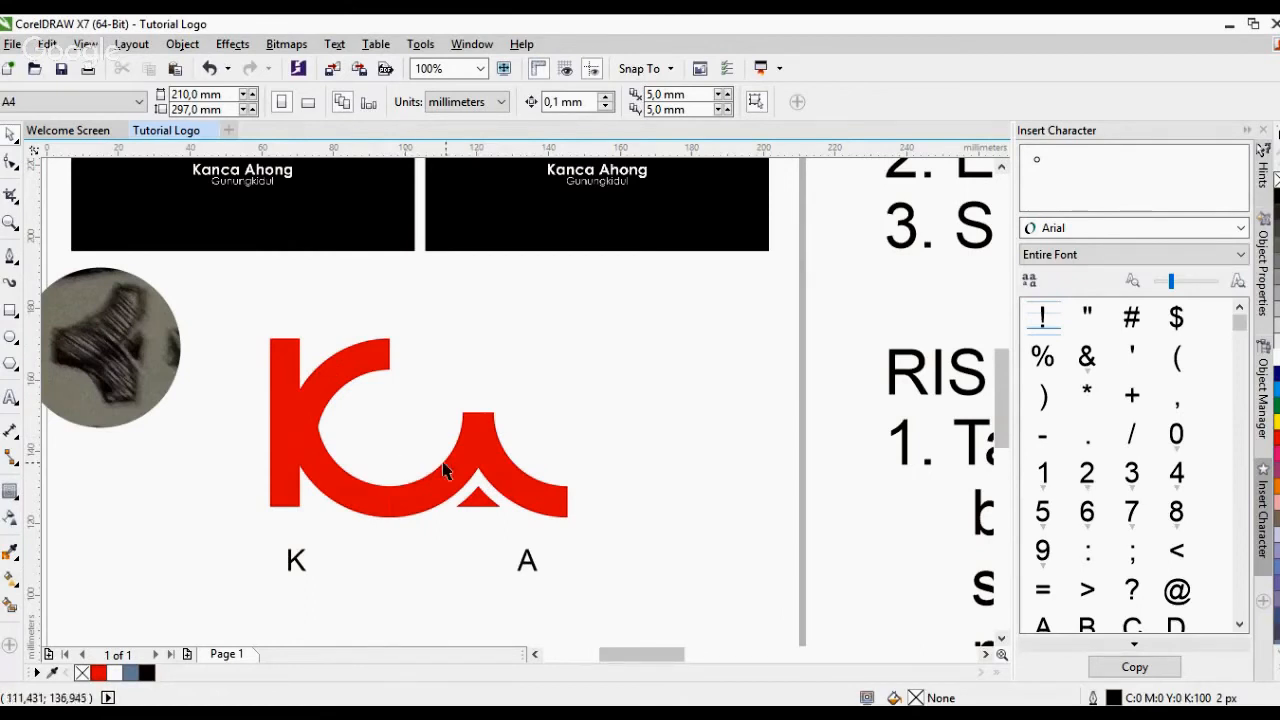
scroll(396, 447, "down", 2)
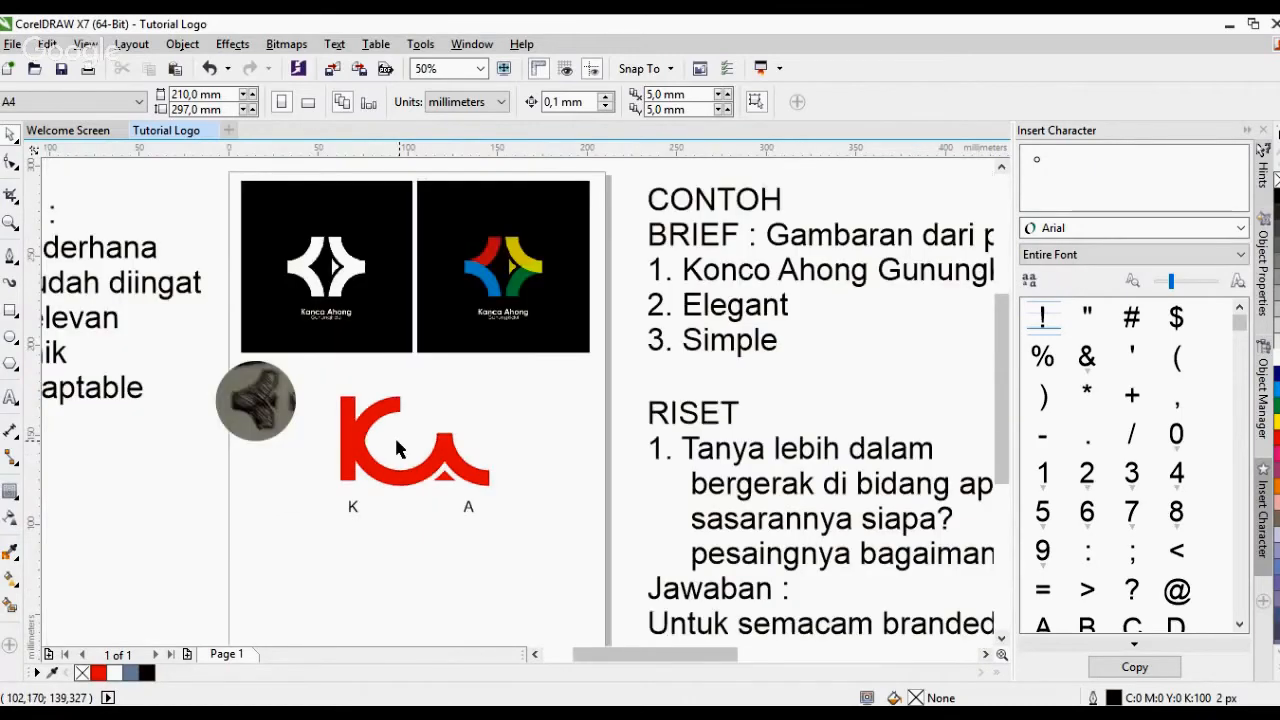
scroll(396, 447, "down", 3)
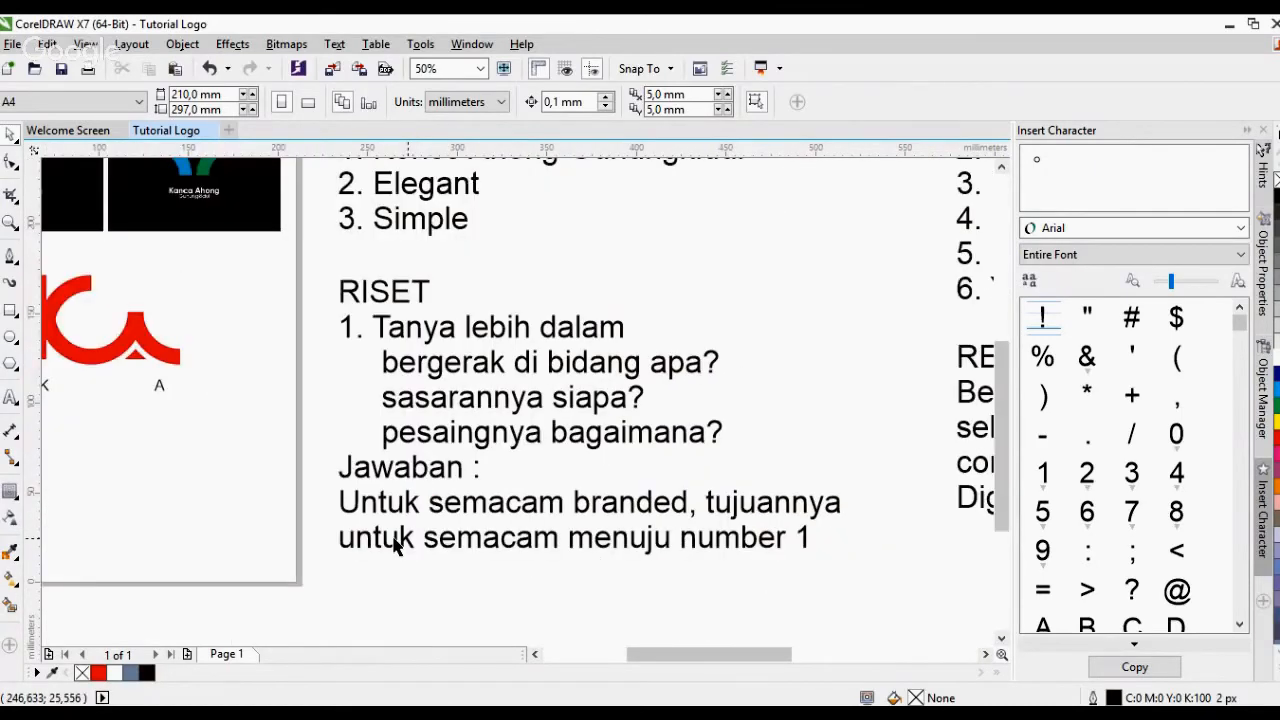
scroll(703, 545, "down", 2)
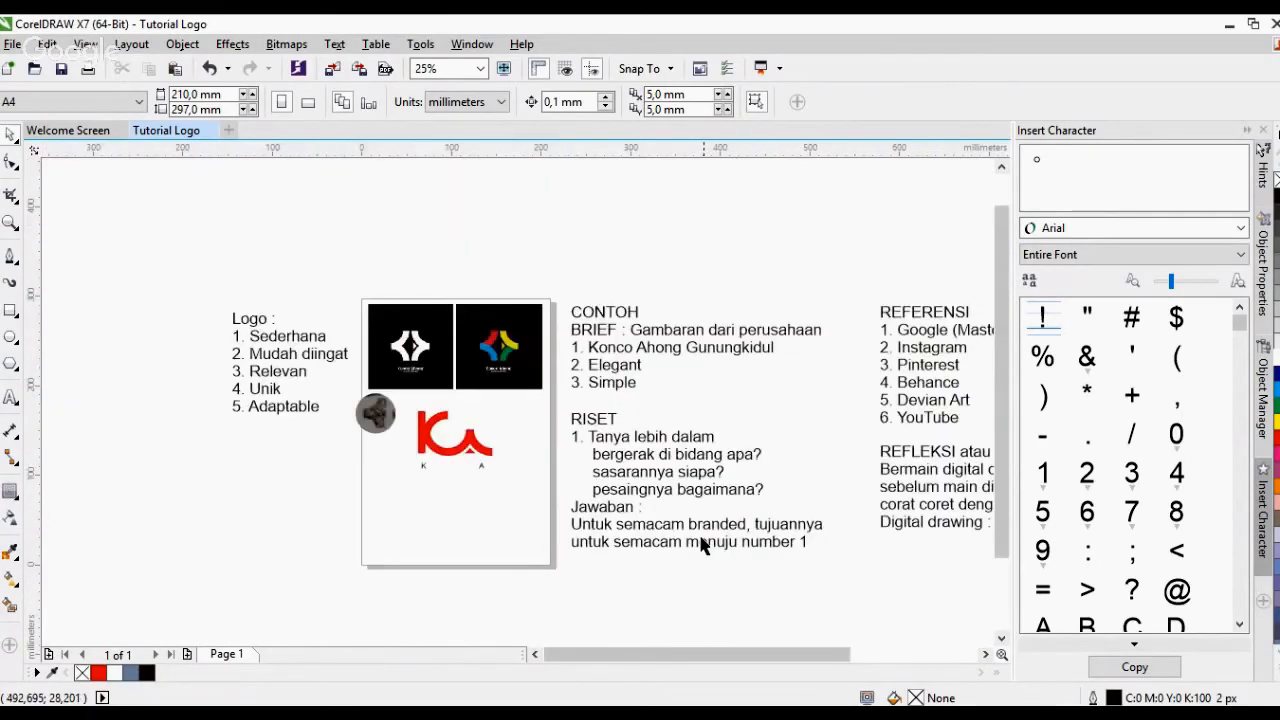
scroll(470, 436, "up", 2)
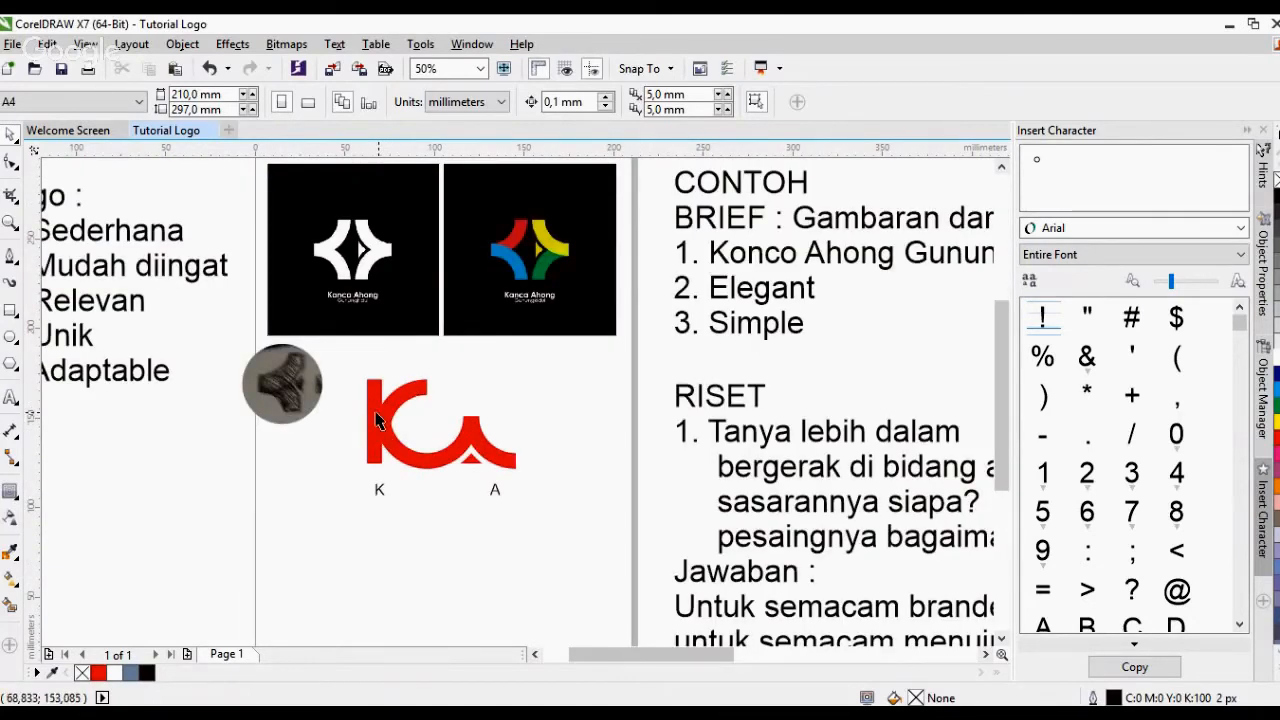
scroll(375, 420, "up", 1)
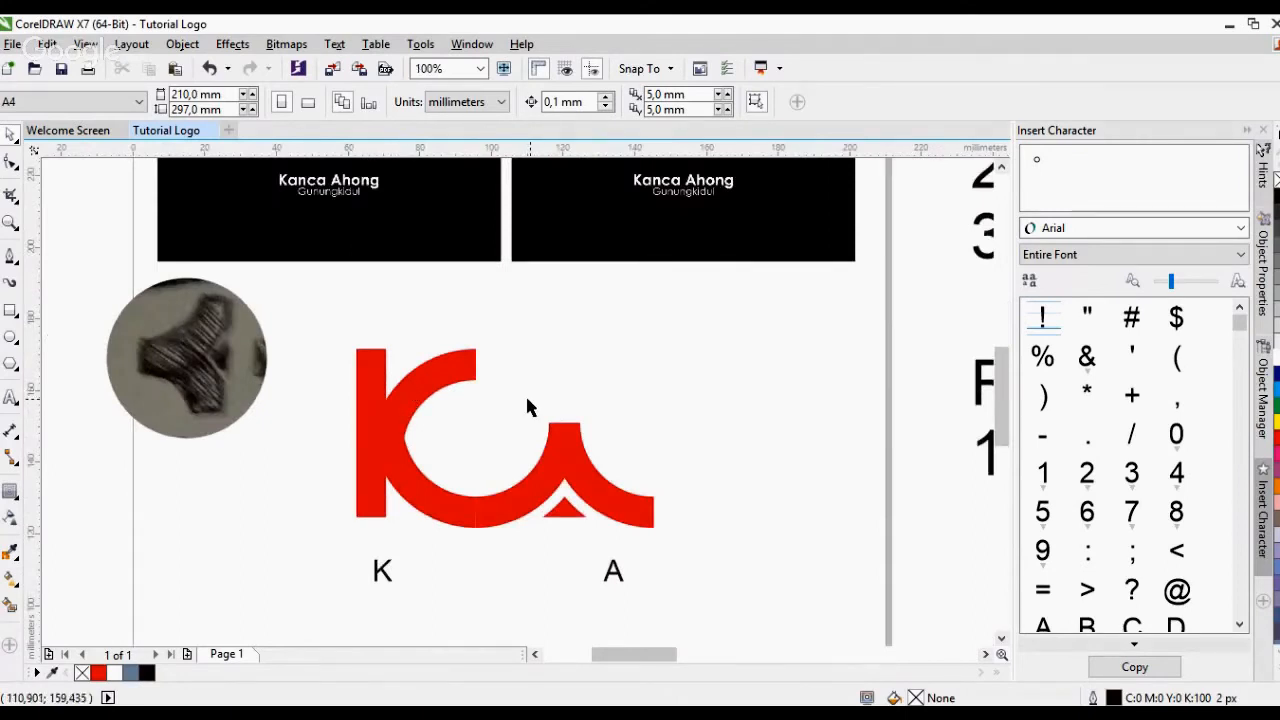
Undo the Ka lettermark edits back to the separate K and A shapes
key("ctrl+z")
key("ctrl+z")
key("ctrl+z")
key("ctrl+z")
key("ctrl+z")
key("ctrl+z")
key("ctrl+z")
key("ctrl+z")
key("ctrl+z")
key("ctrl+z")
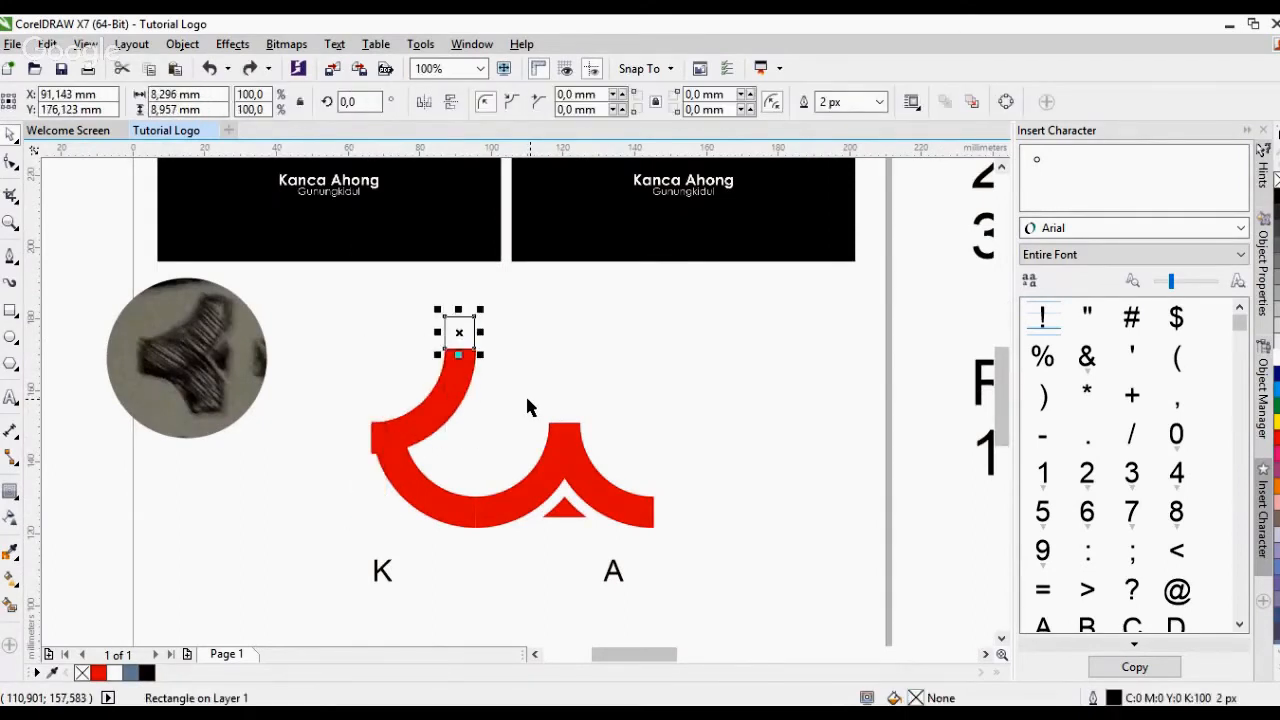
key("ctrl+z")
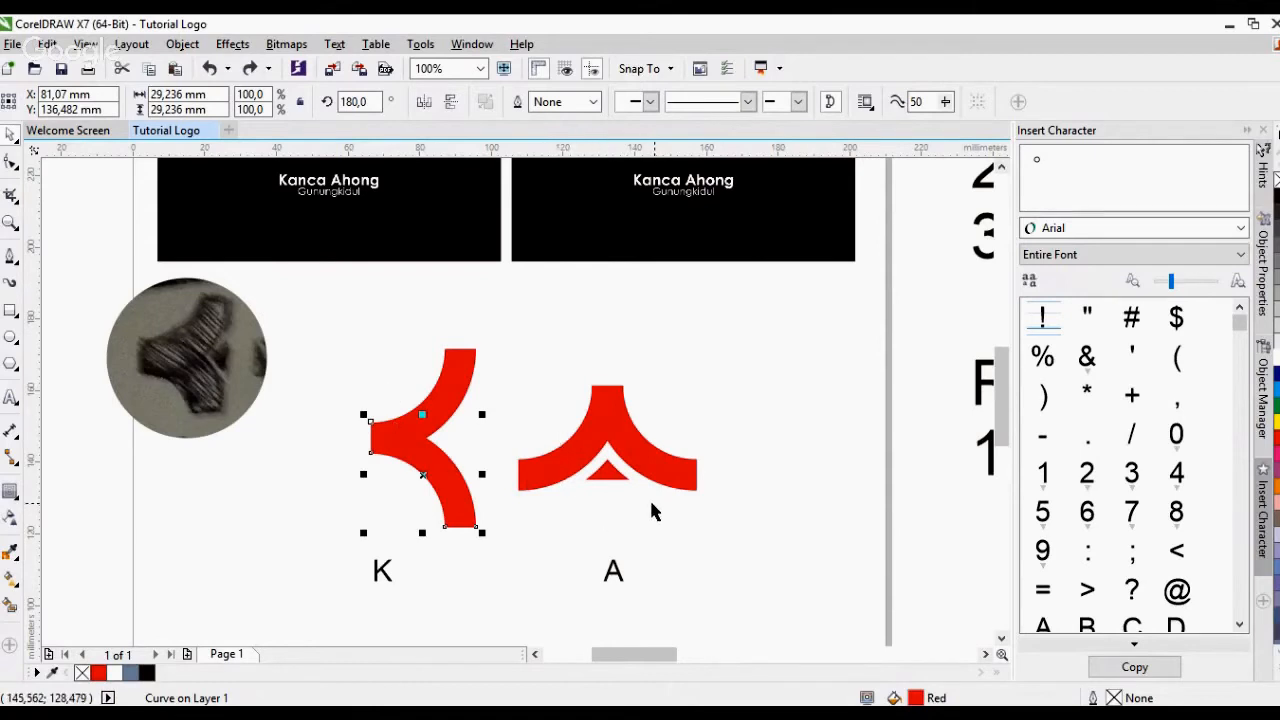
Rotate the A shape with its triangle 90 degrees clockwise and move it about 17.5 mm left to pair with the K half
left_click_drag(486, 326, 746, 540)
left_click_drag(703, 372, 647, 507)
mouse_move(548, 342)
left_mouse_down()
mouse_move(551, 354)
mouse_move(505, 352)
mouse_move(567, 355)
left_mouse_up()
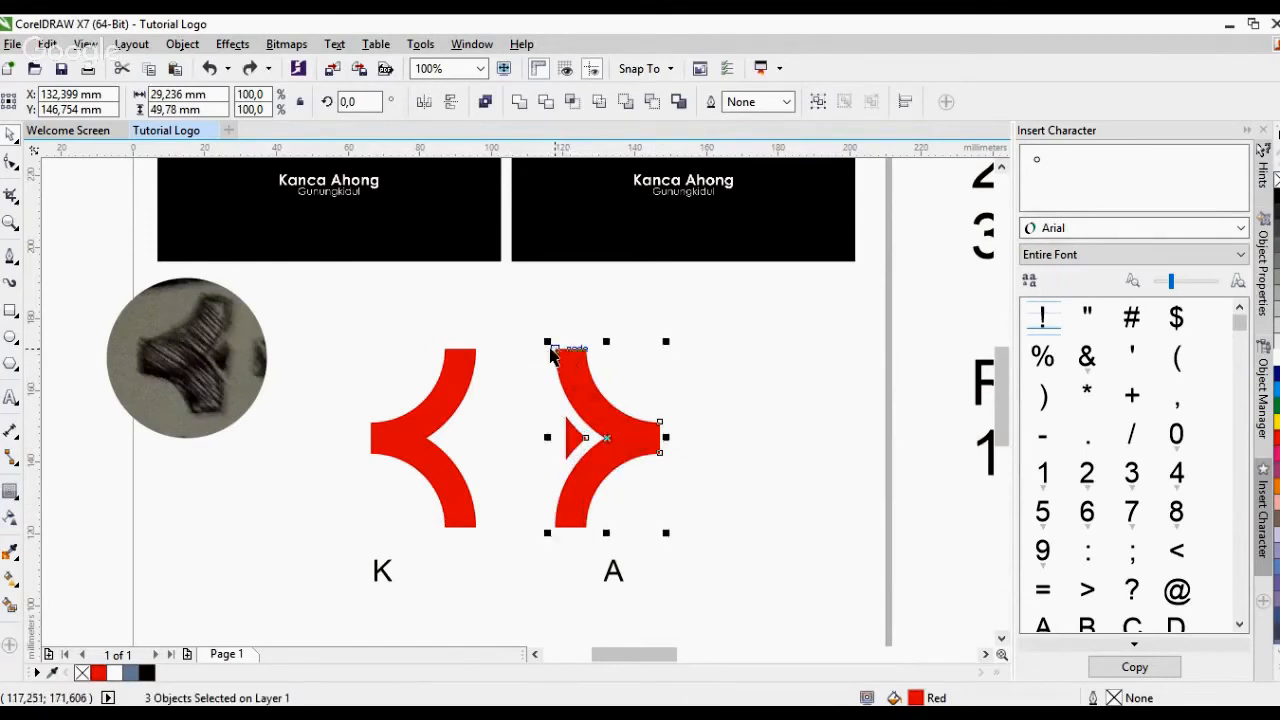
left_click_drag(549, 349, 490, 352)
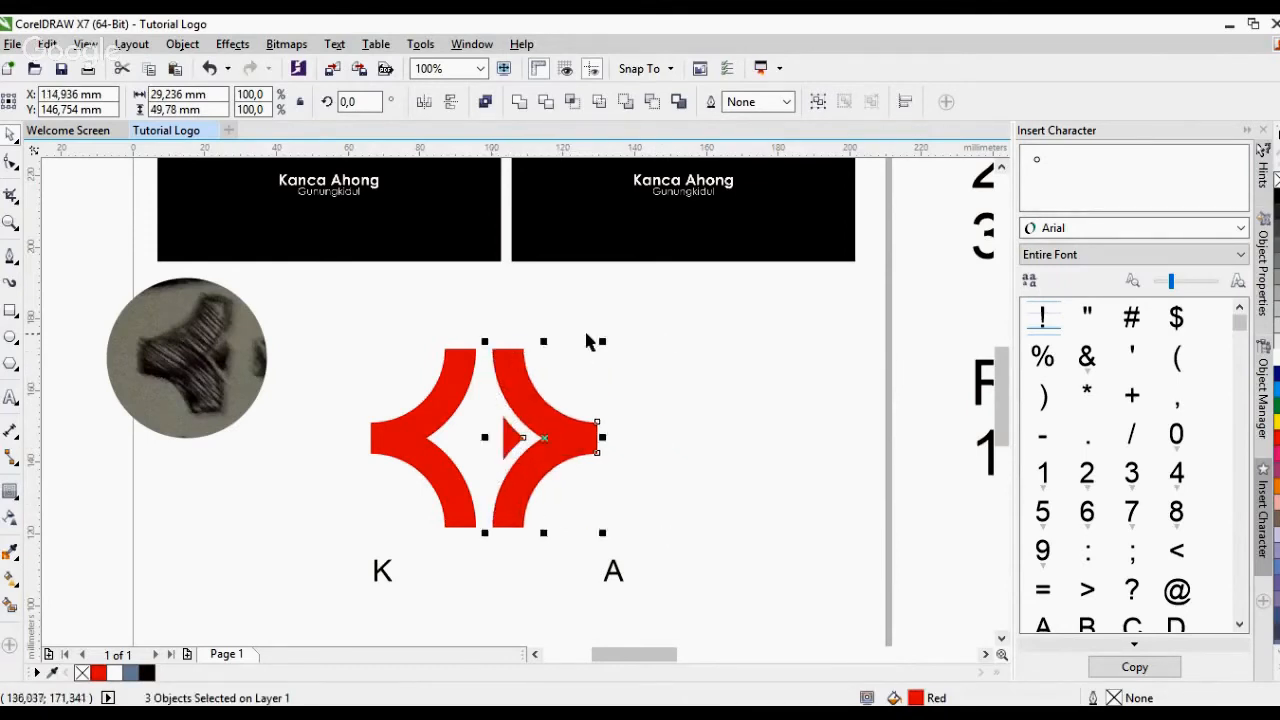
left_click(533, 315)
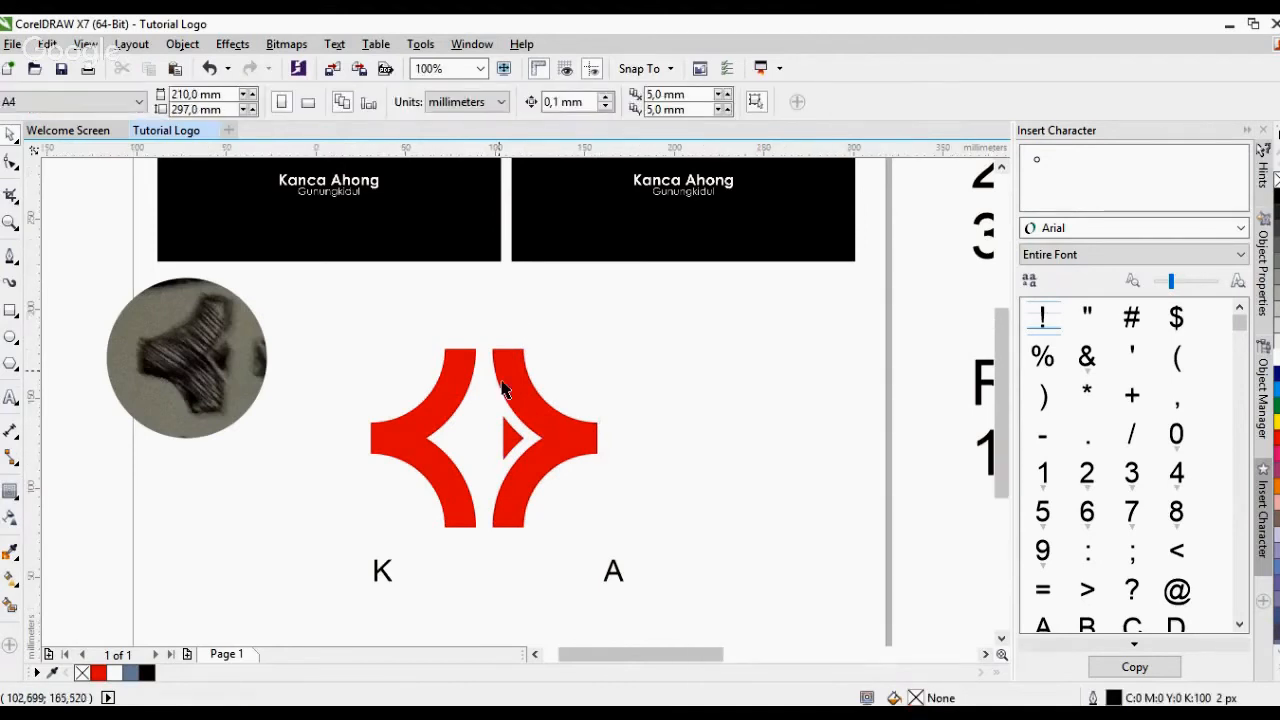
Fill the logo's lower-left arc with cyan (C100), the lower-right arc with green and the upper-right arc with yellow
scroll(503, 388, "down", 2)
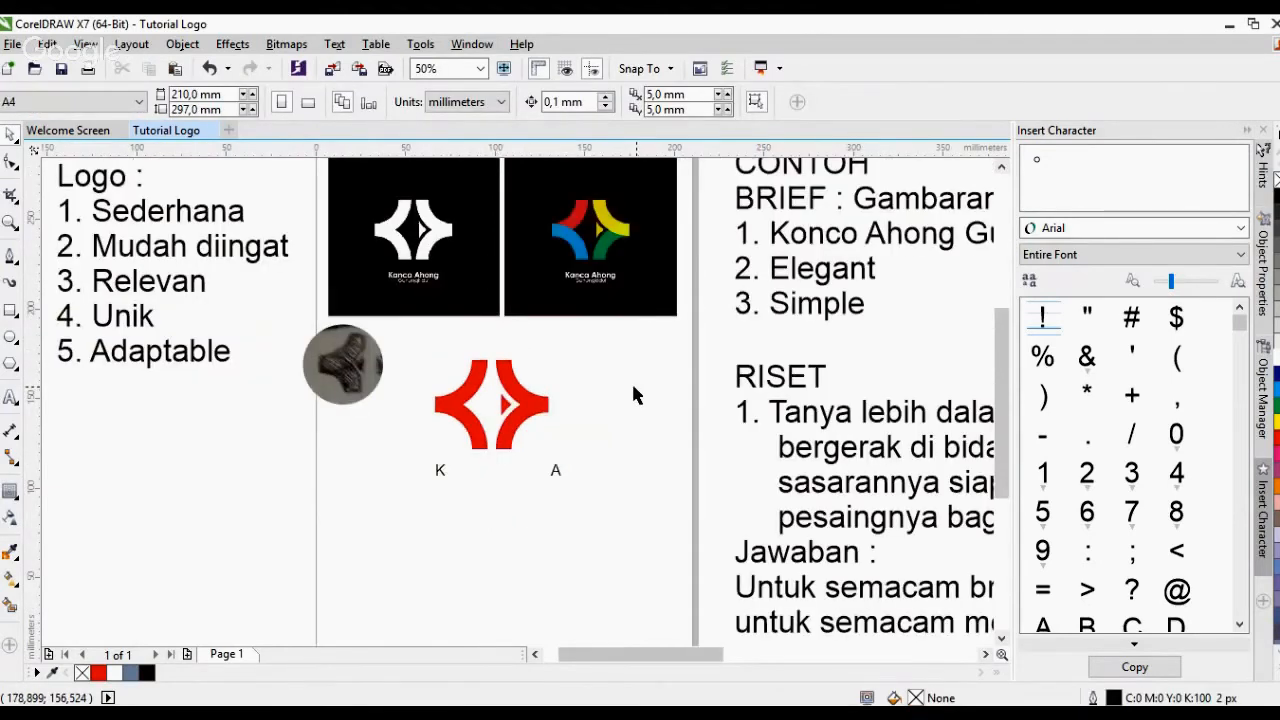
scroll(633, 392, "up", 1)
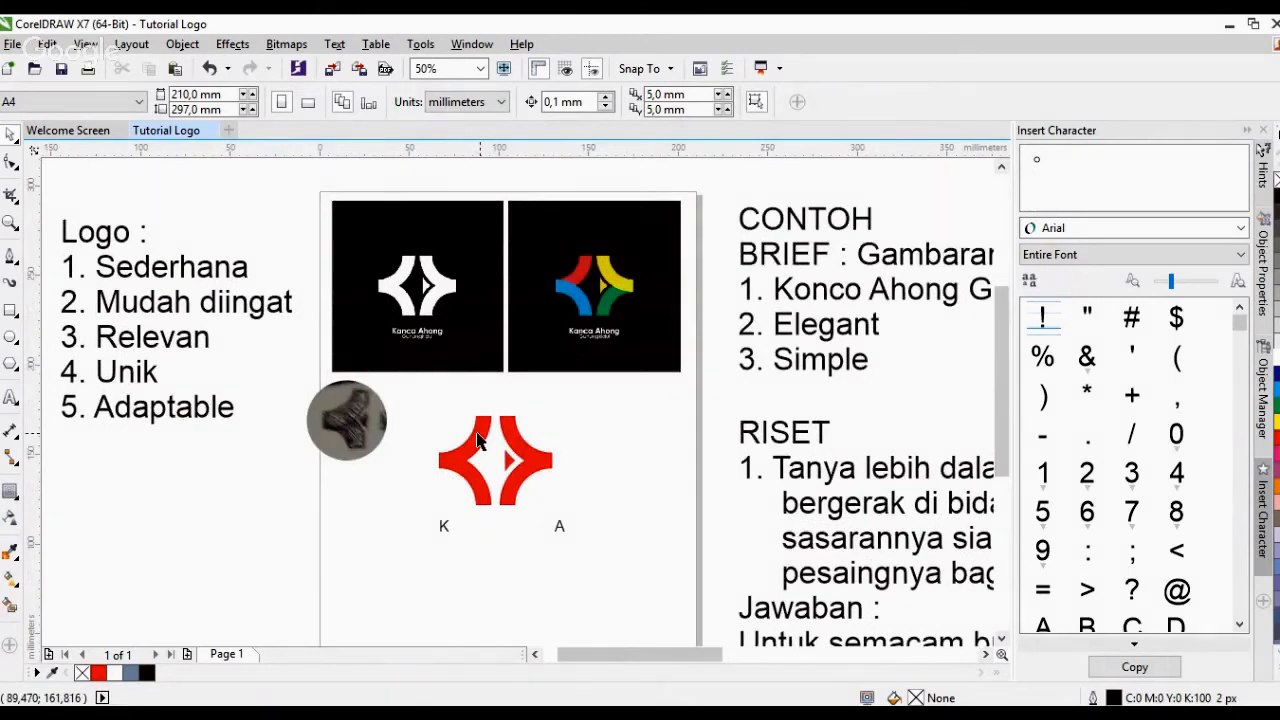
left_click(478, 441)
scroll(478, 441, "up", 2)
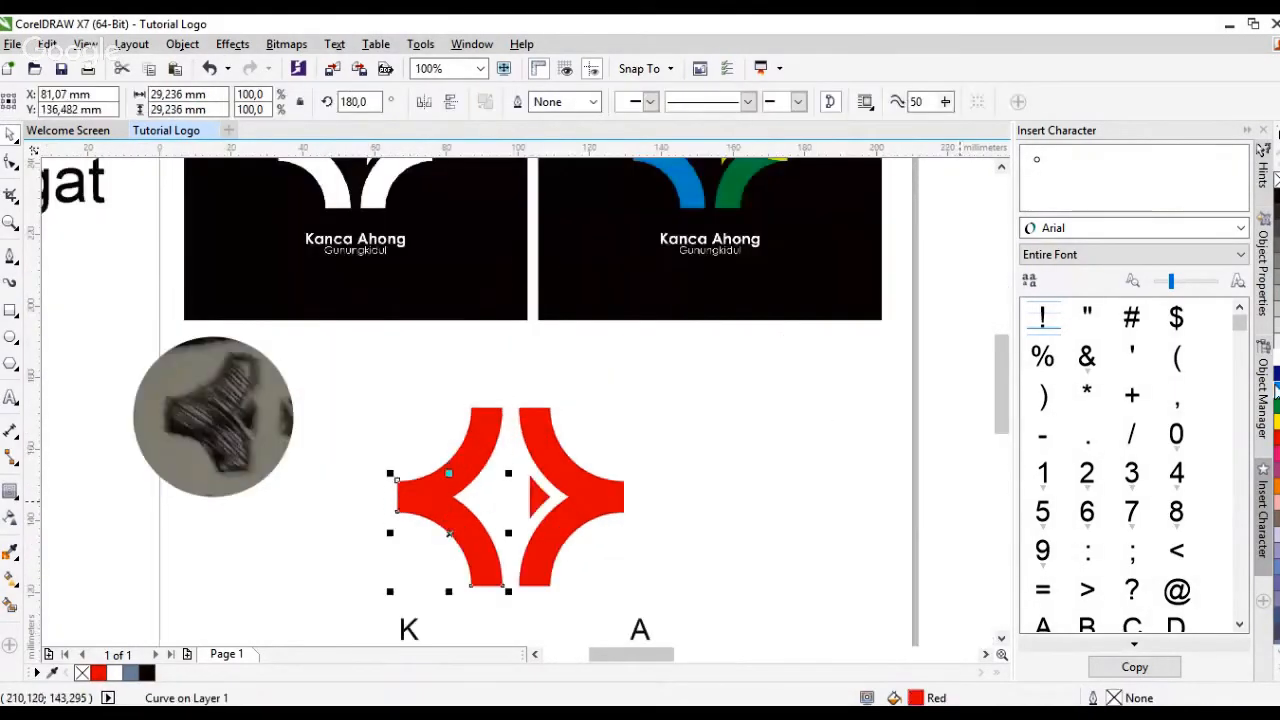
left_click(1275, 390)
left_click(566, 531)
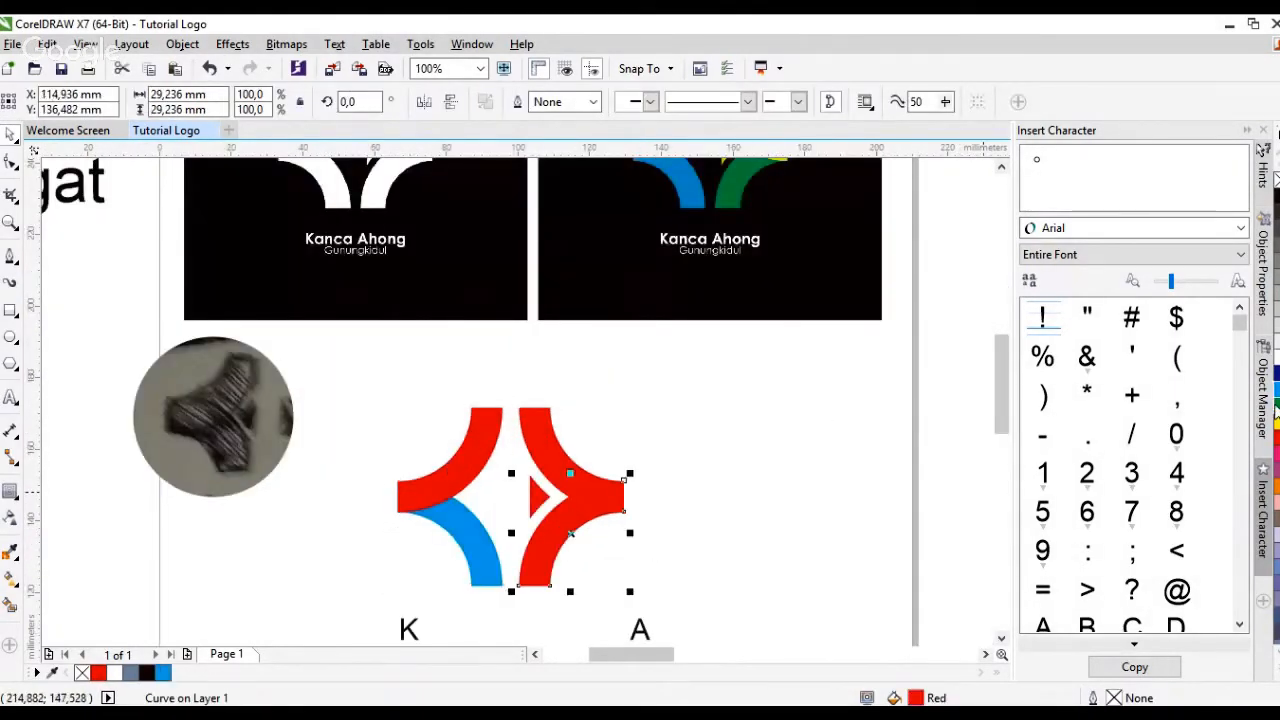
left_click(1276, 409)
left_click(572, 472)
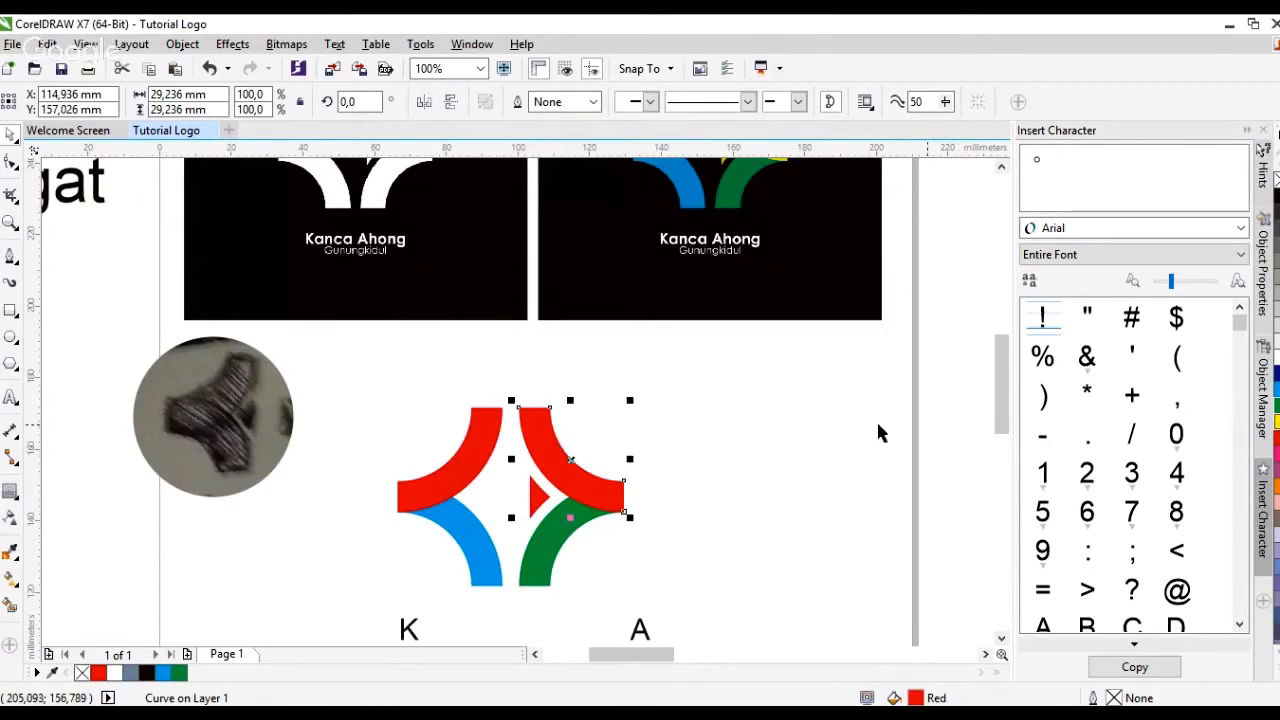
left_click(1276, 422)
left_click(638, 446)
Bring the blue arc in front of the red arc and fill the inner triangle with yellow
scroll(648, 468, "down", 2)
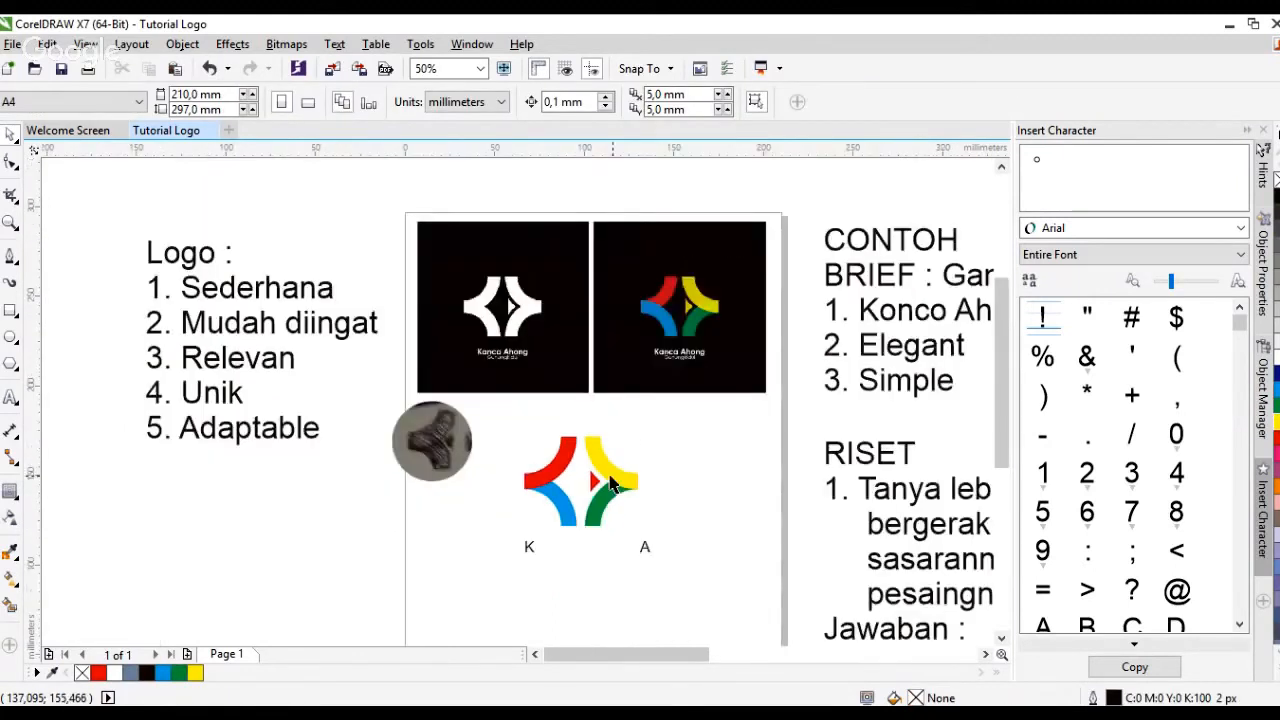
scroll(612, 483, "up", 2)
left_click(552, 492)
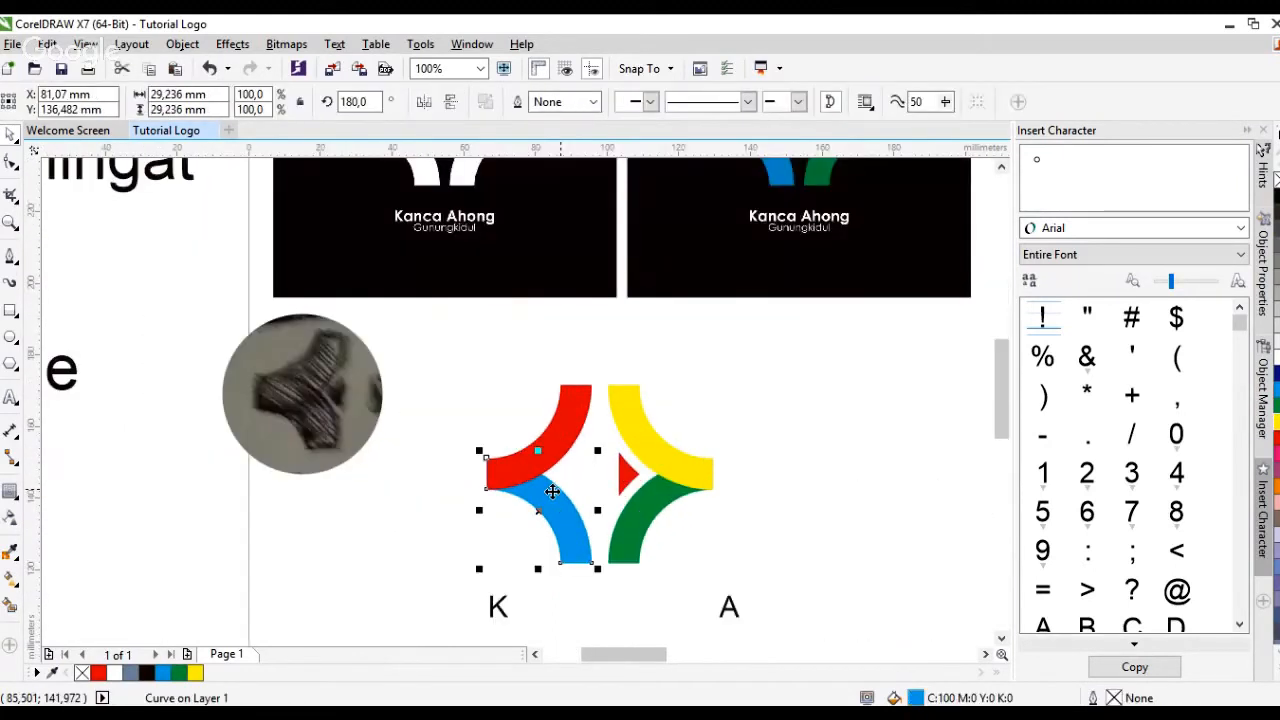
left_click(746, 451)
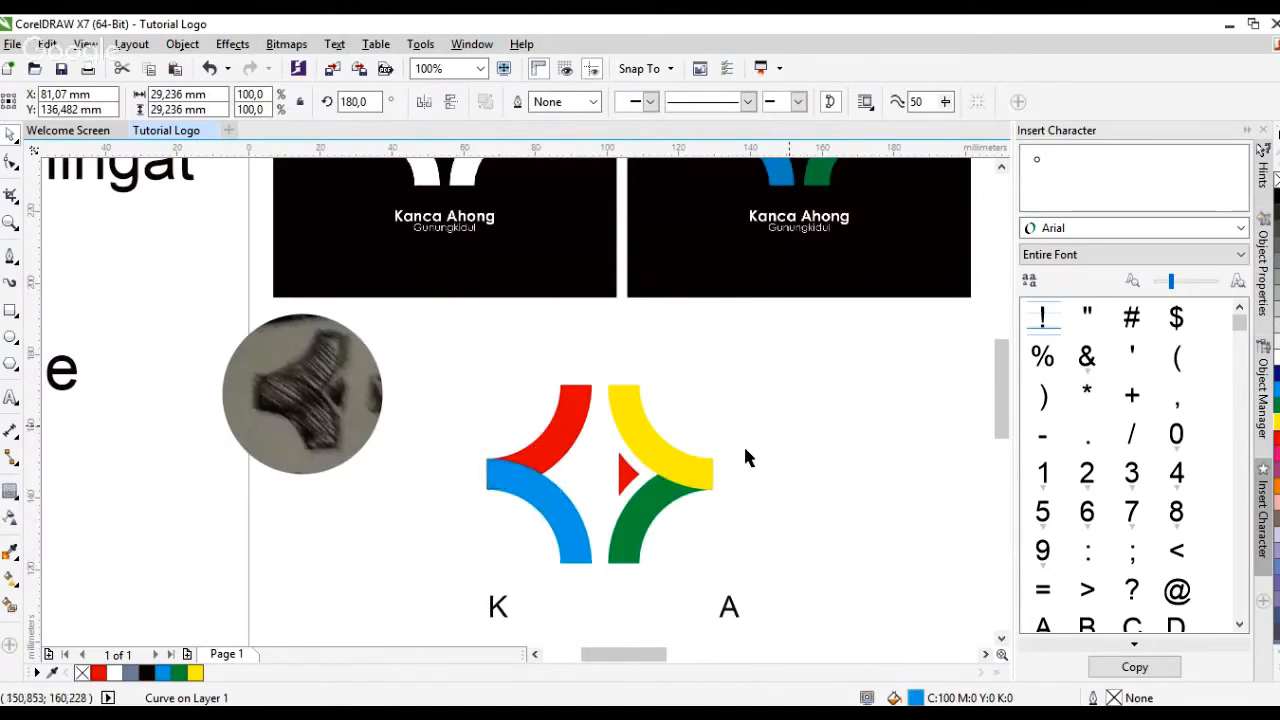
left_click(623, 466)
left_click(195, 672)
left_click(467, 469)
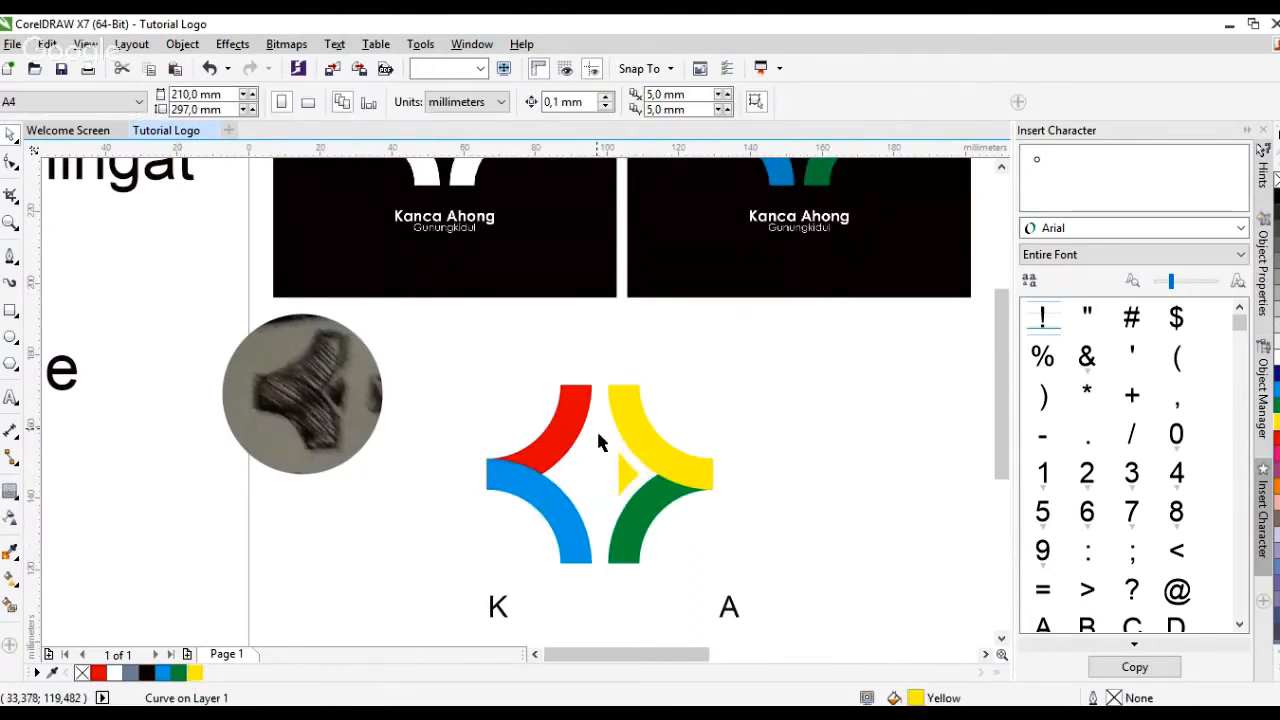
Delete the K and A letters below the coloured logo
scroll(598, 433, "down", 1)
left_click_drag(701, 570, 517, 500)
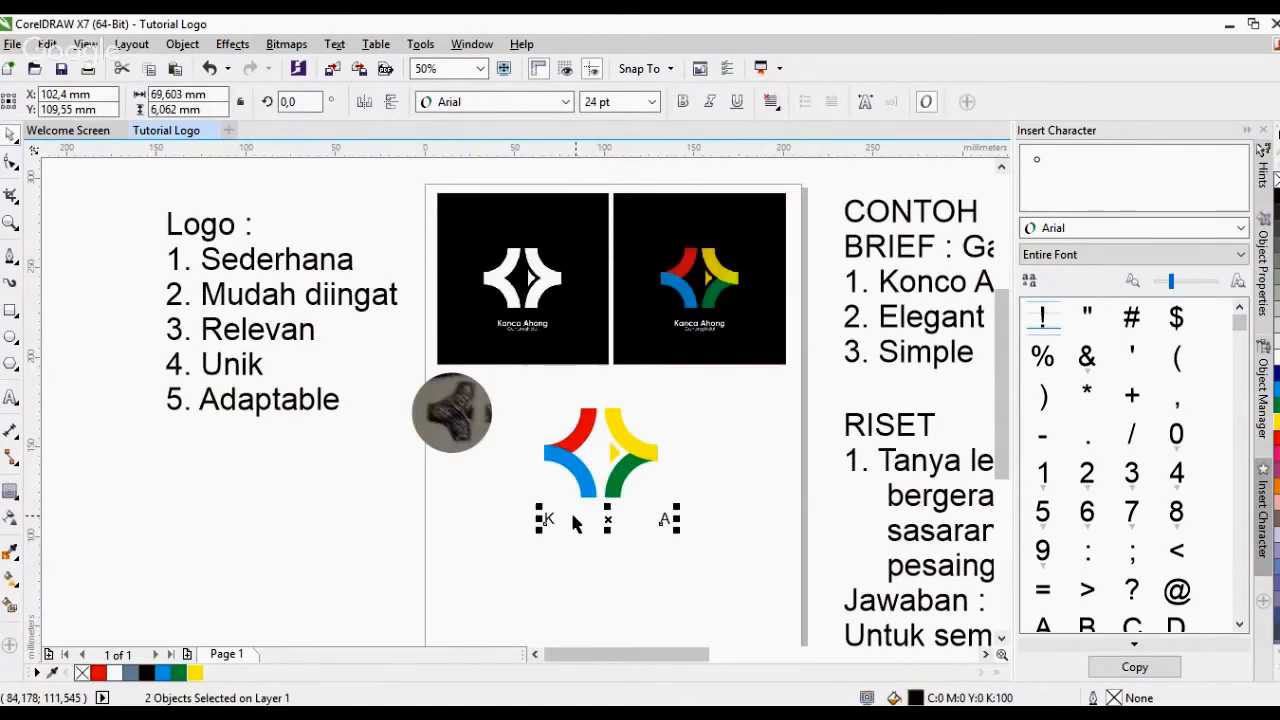
key("Delete")
scroll(631, 494, "up", 1)
left_click_drag(414, 306, 670, 490)
scroll(587, 433, "up", 1)
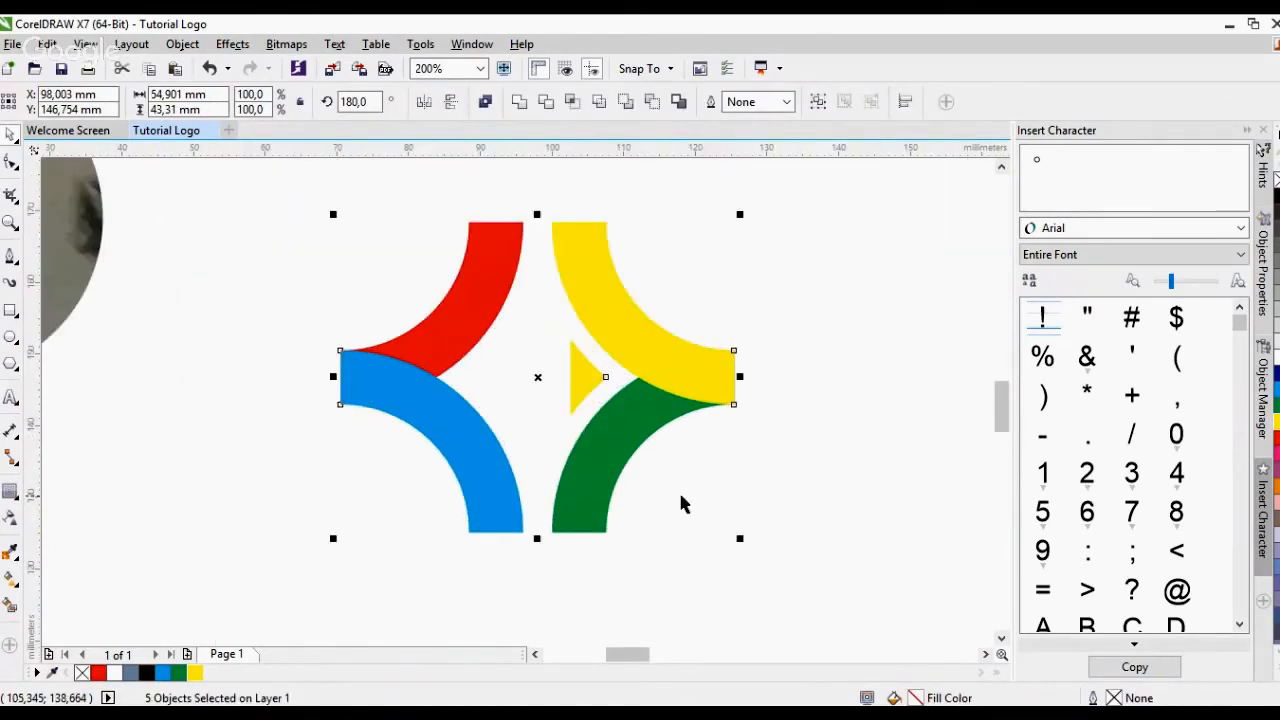
left_click(233, 203)
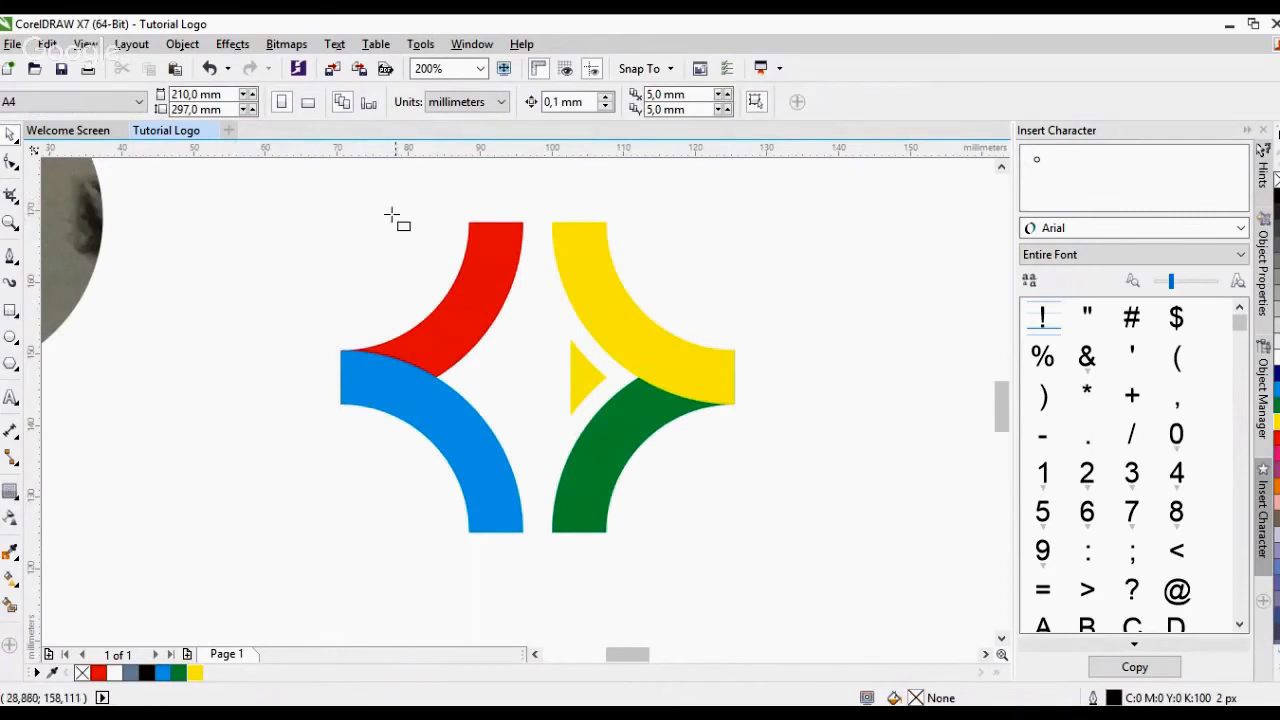
Place a black-filled square about 64 mm on a side behind the logo, roughly centred on it
left_click_drag(283, 190, 741, 519)
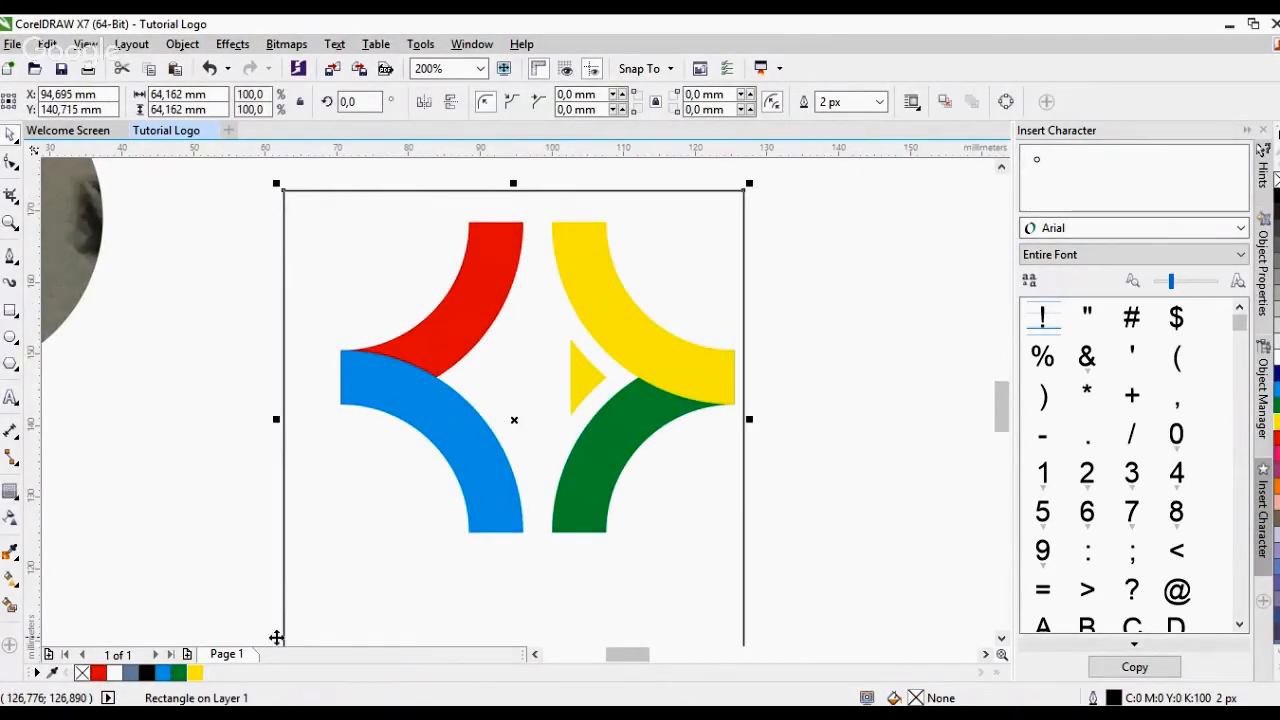
left_click(146, 673)
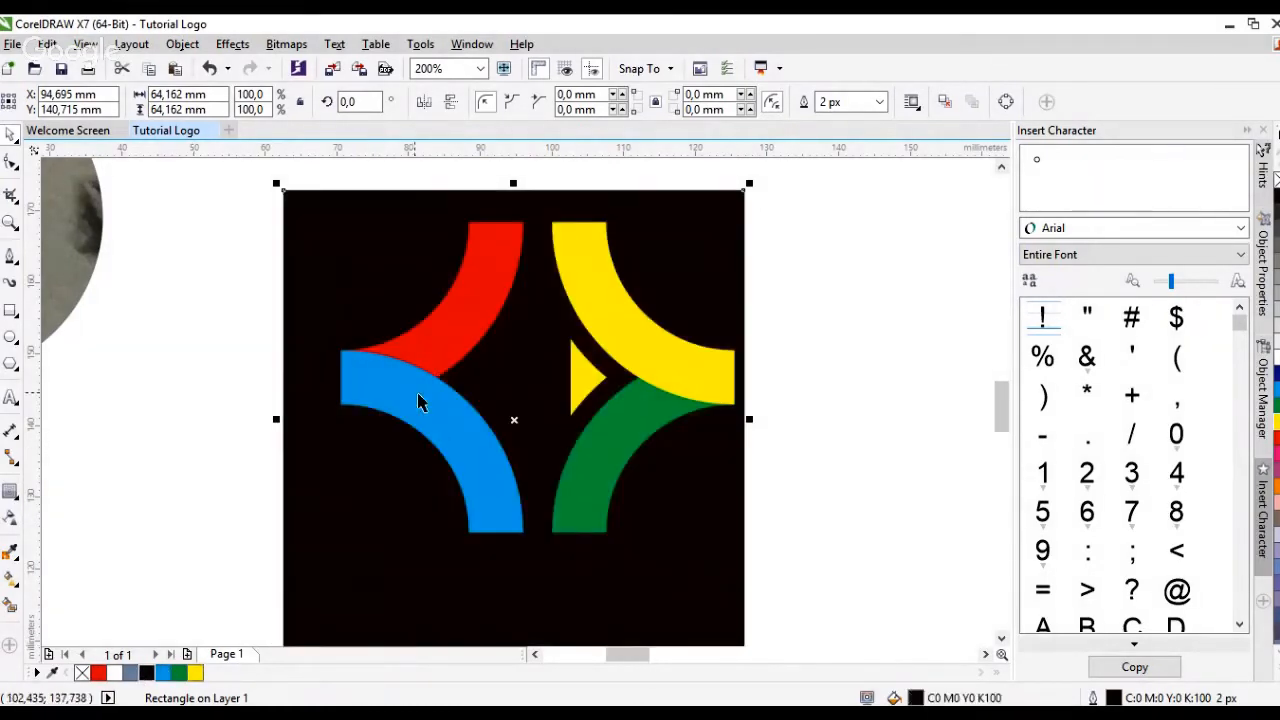
left_click_drag(514, 420, 537, 378)
Group the five logo shapes and align the group to the centre of the black square
left_click_drag(863, 586, 240, 160)
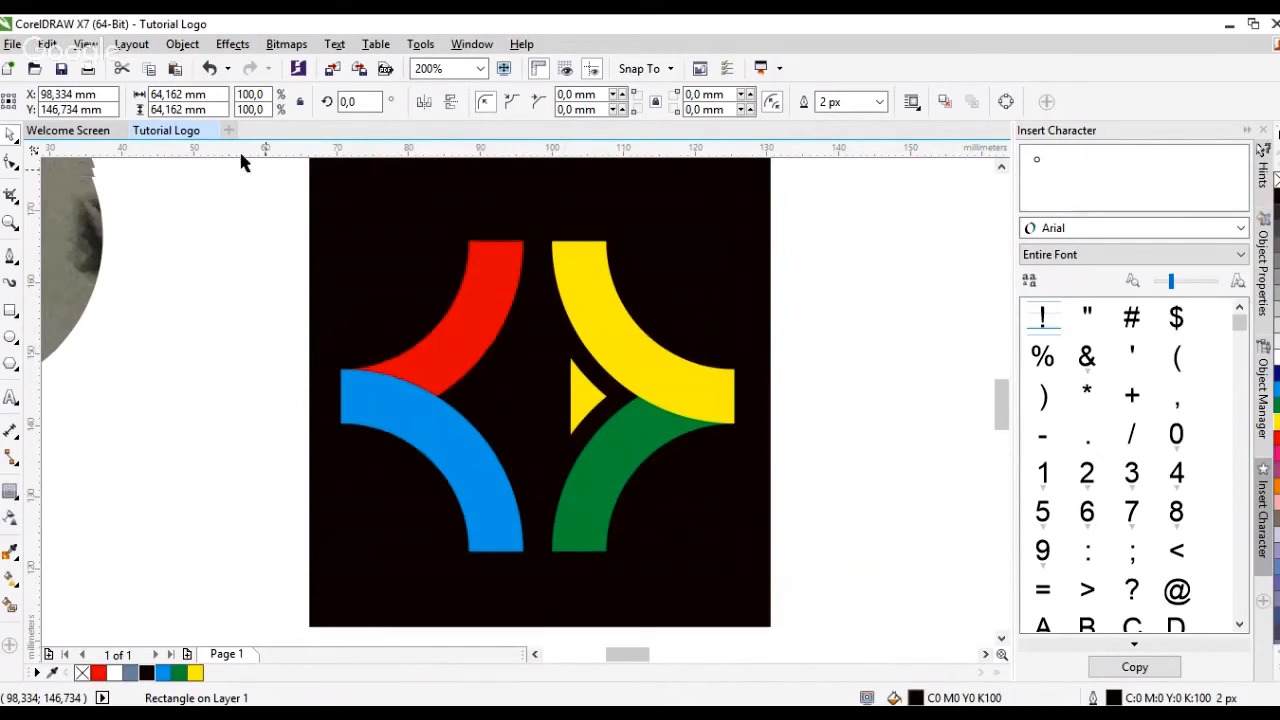
key("p")
left_click(670, 266, "shift")
key("c")
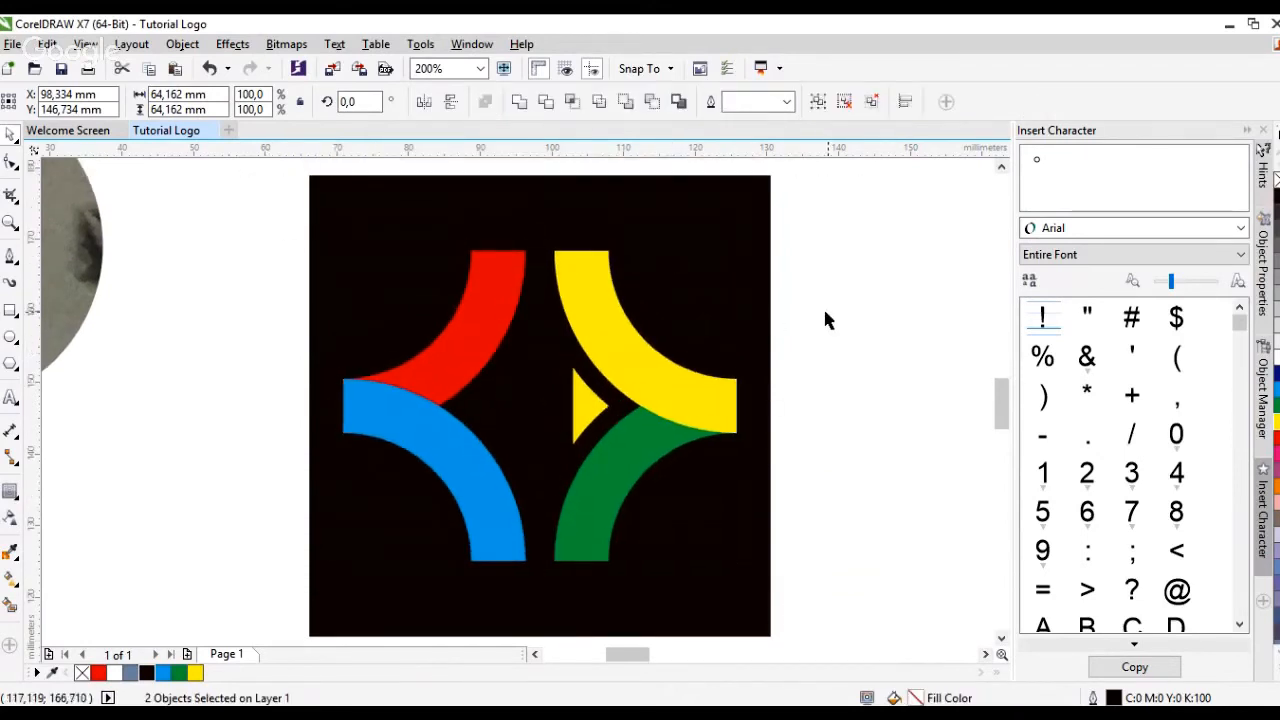
left_click(823, 306)
scroll(447, 330, "down", 2)
scroll(457, 333, "up", 1)
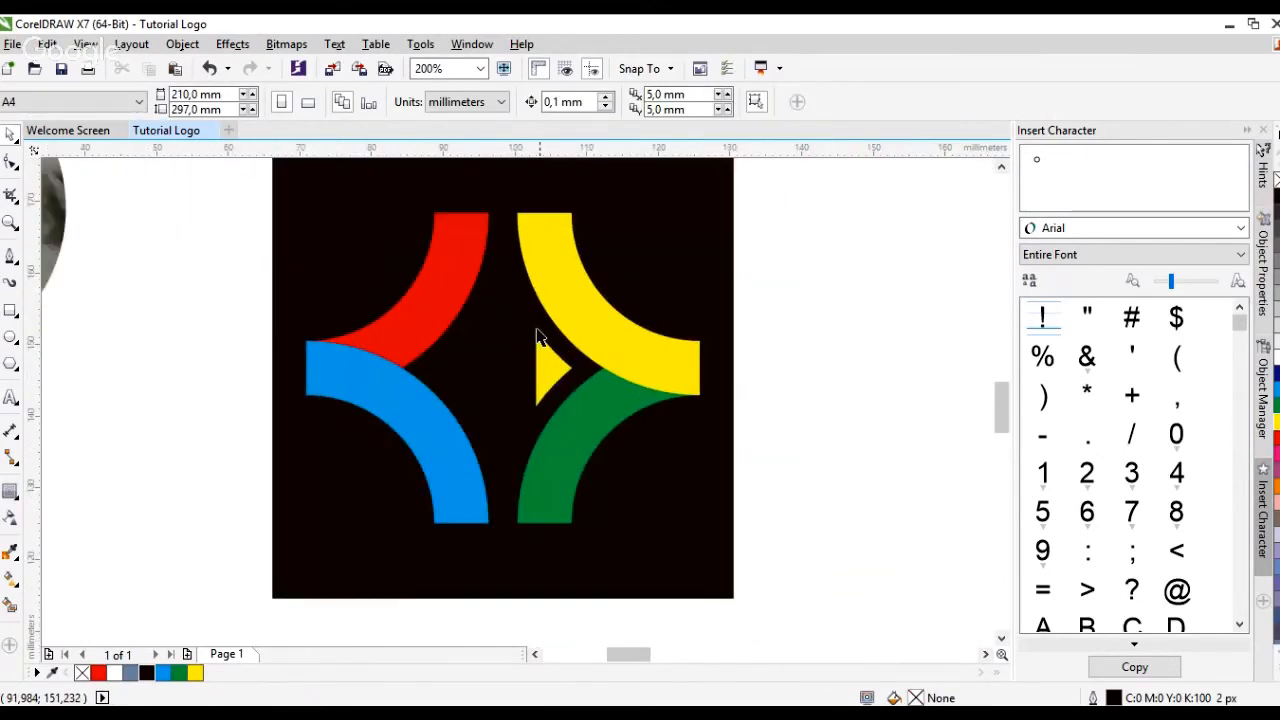
Scale the logo group down from its centre to about 47.9 mm wide
left_click(540, 342)
left_click_drag(703, 206, 678, 228)
left_click(815, 264)
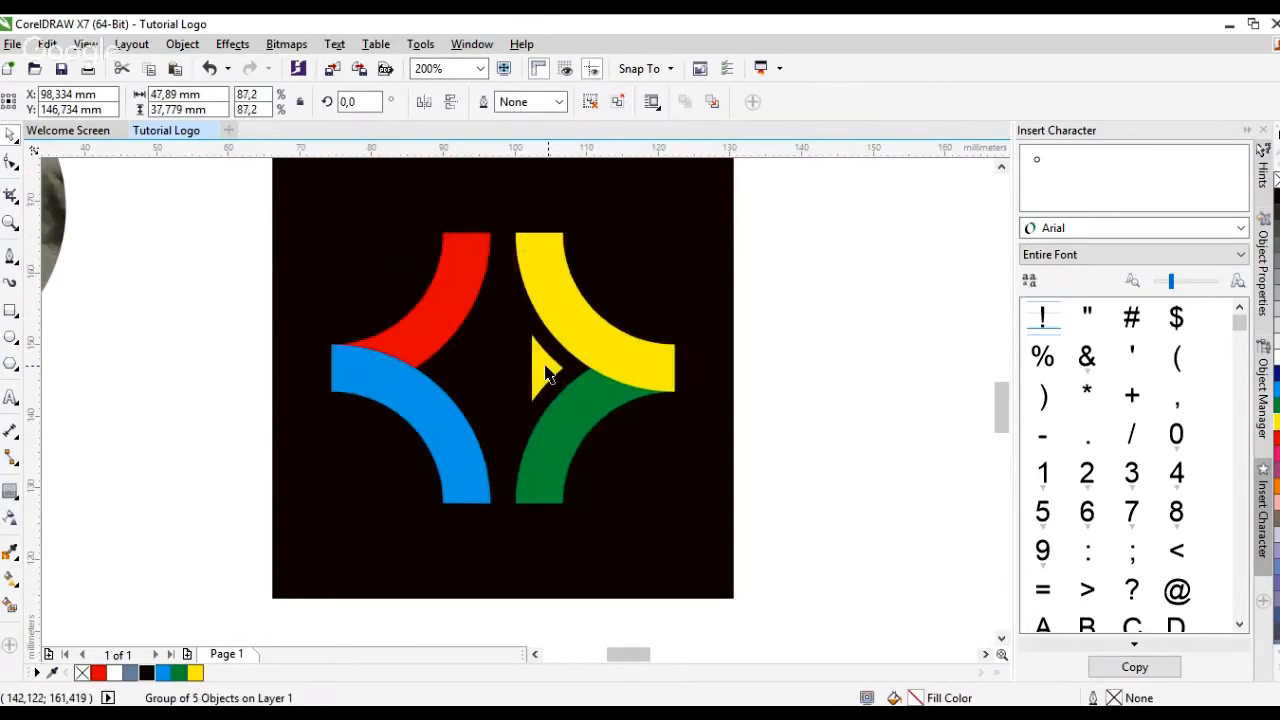
key("Escape")
scroll(548, 375, "up", 1)
scroll(557, 357, "down", 1)
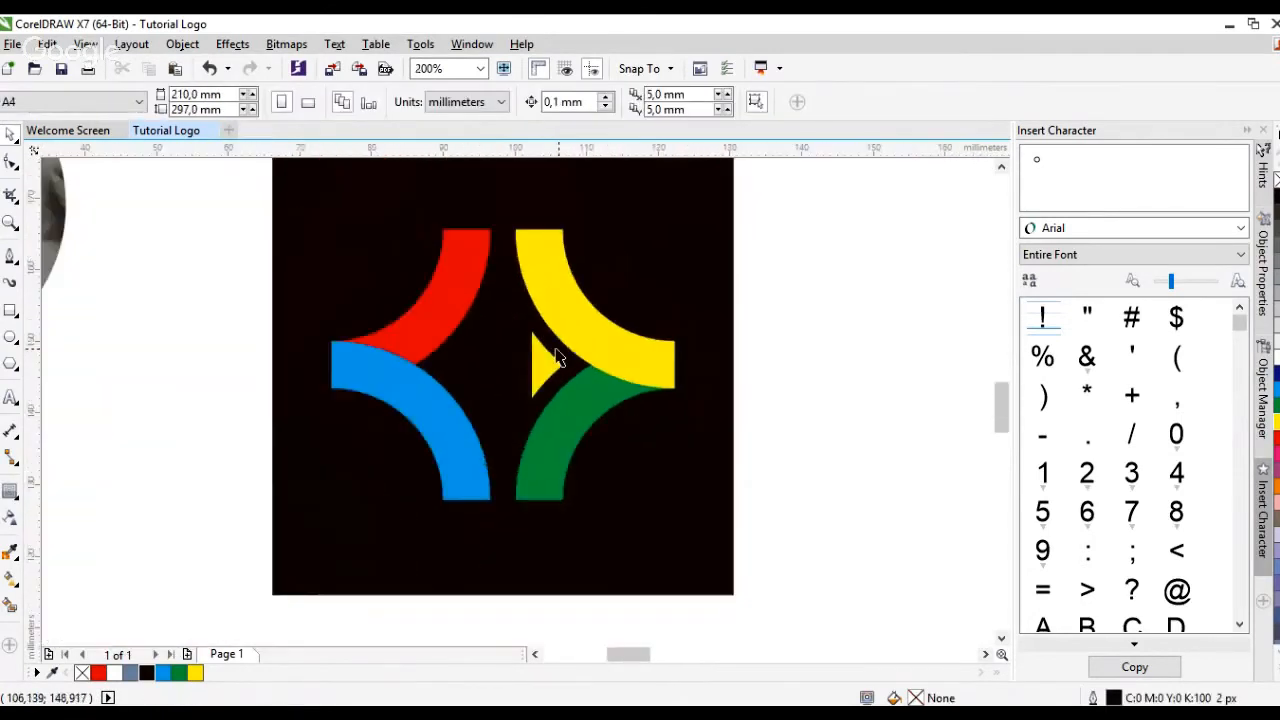
Ungroup the logo and apply a uniform transparency of 17 to all five shapes
left_click(585, 341)
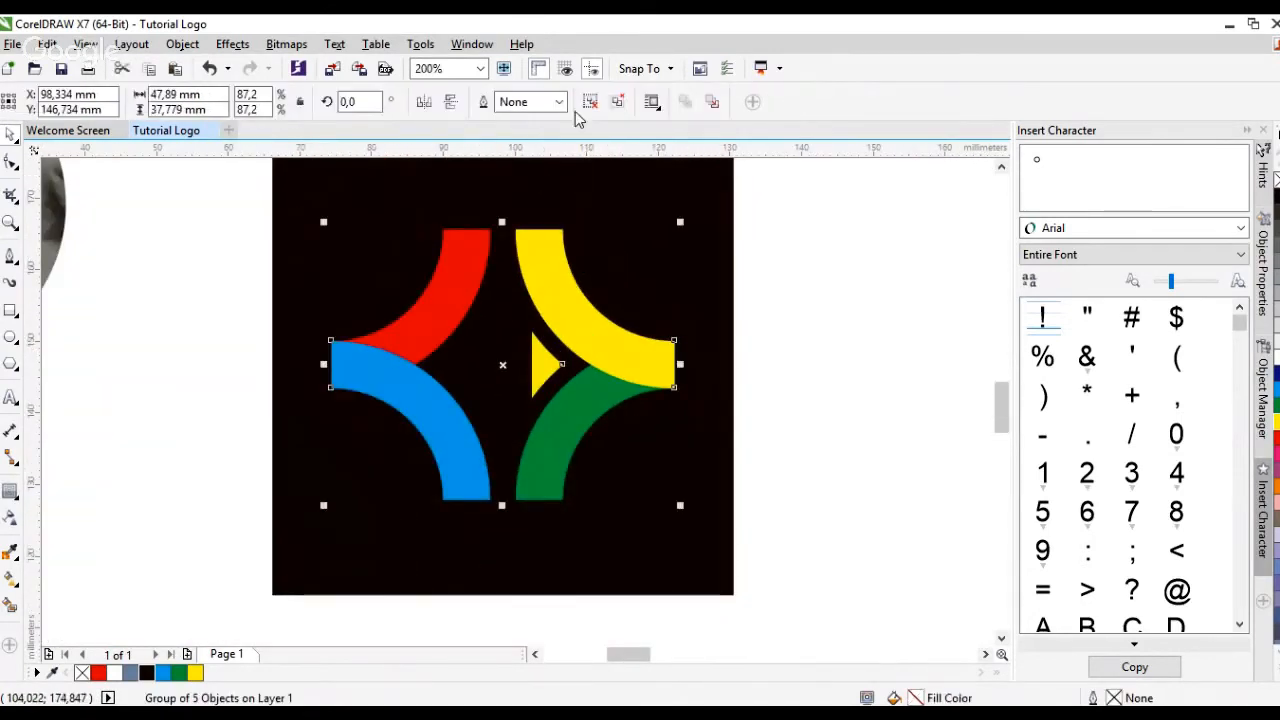
key("ctrl+u")
left_click(11, 518)
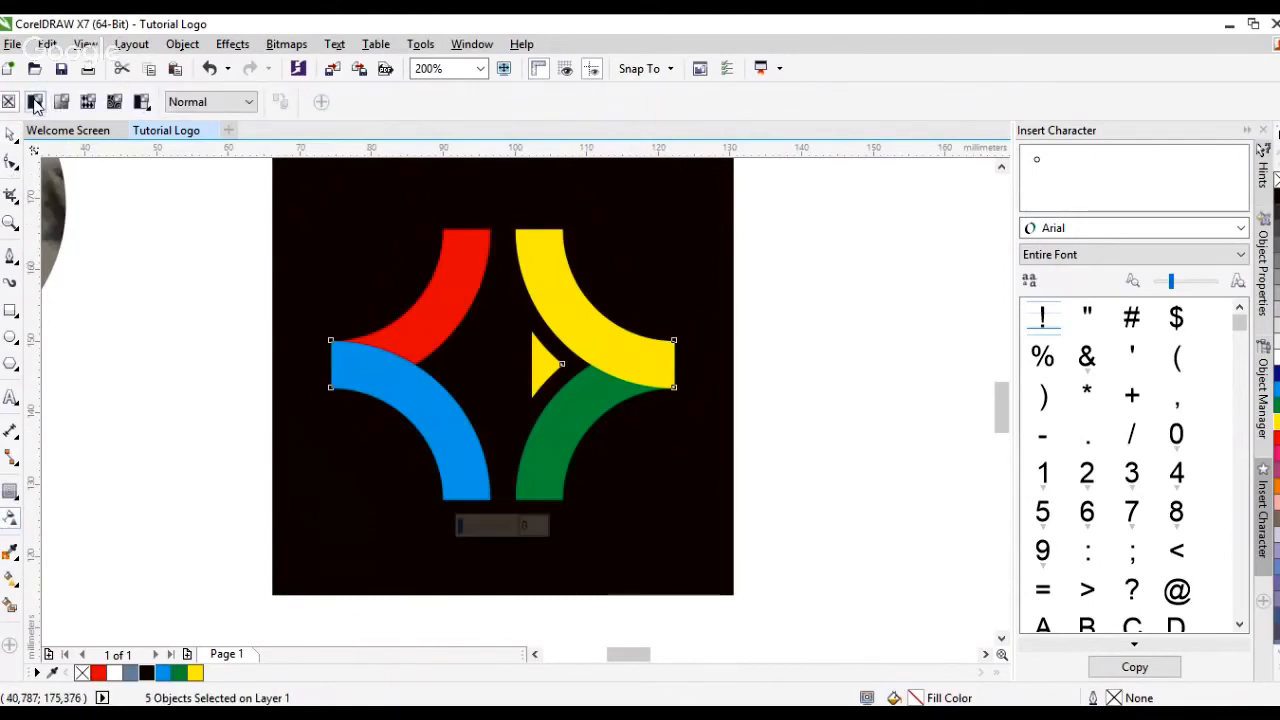
left_click(34, 102)
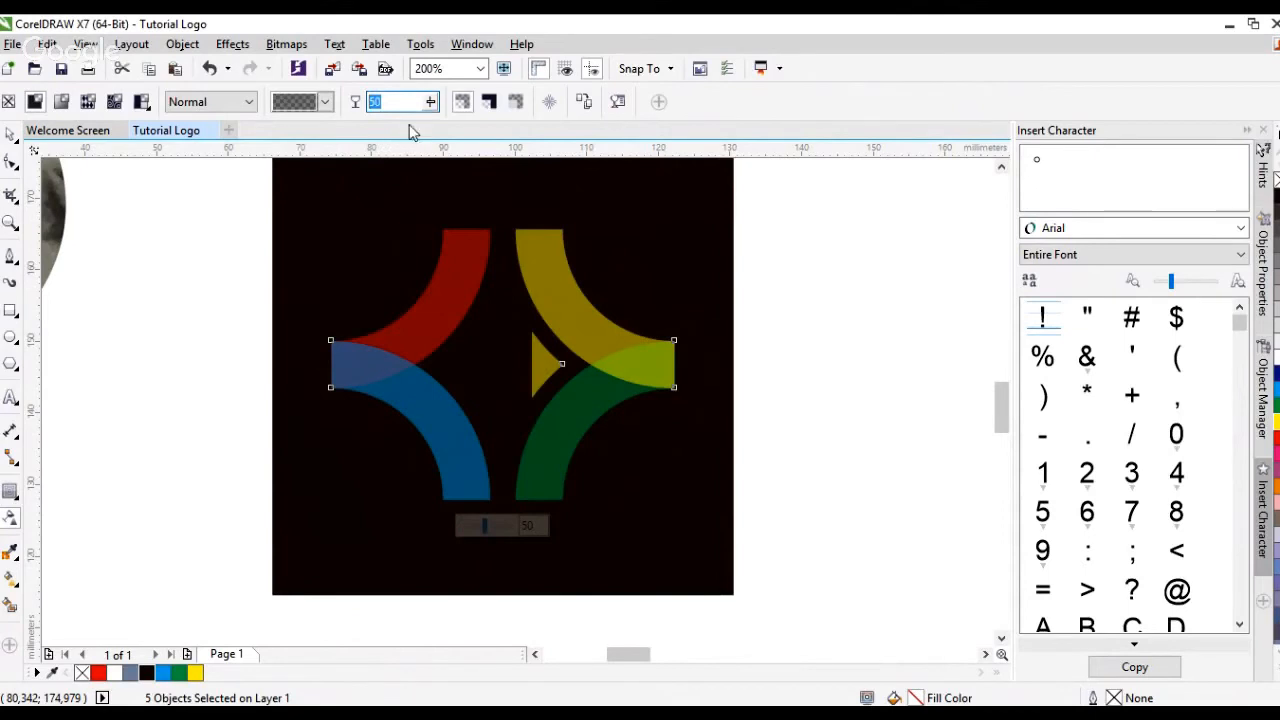
left_click(401, 103)
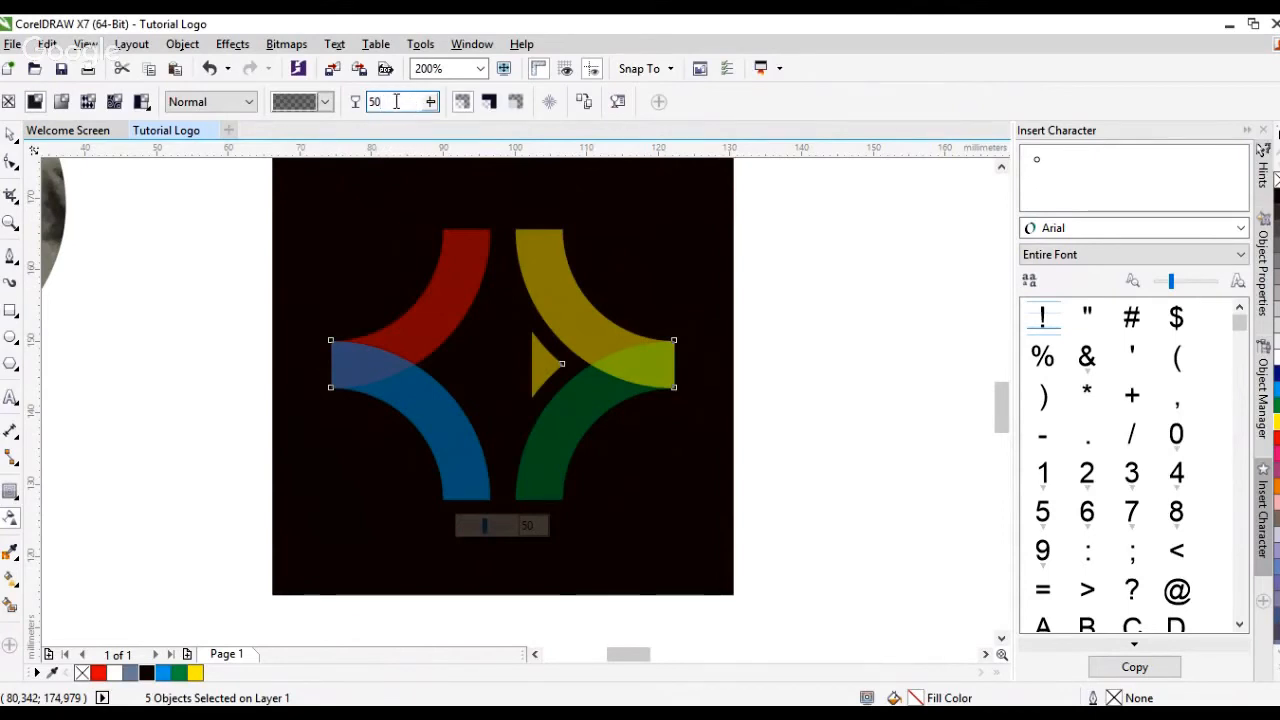
left_click_drag(484, 525, 480, 555)
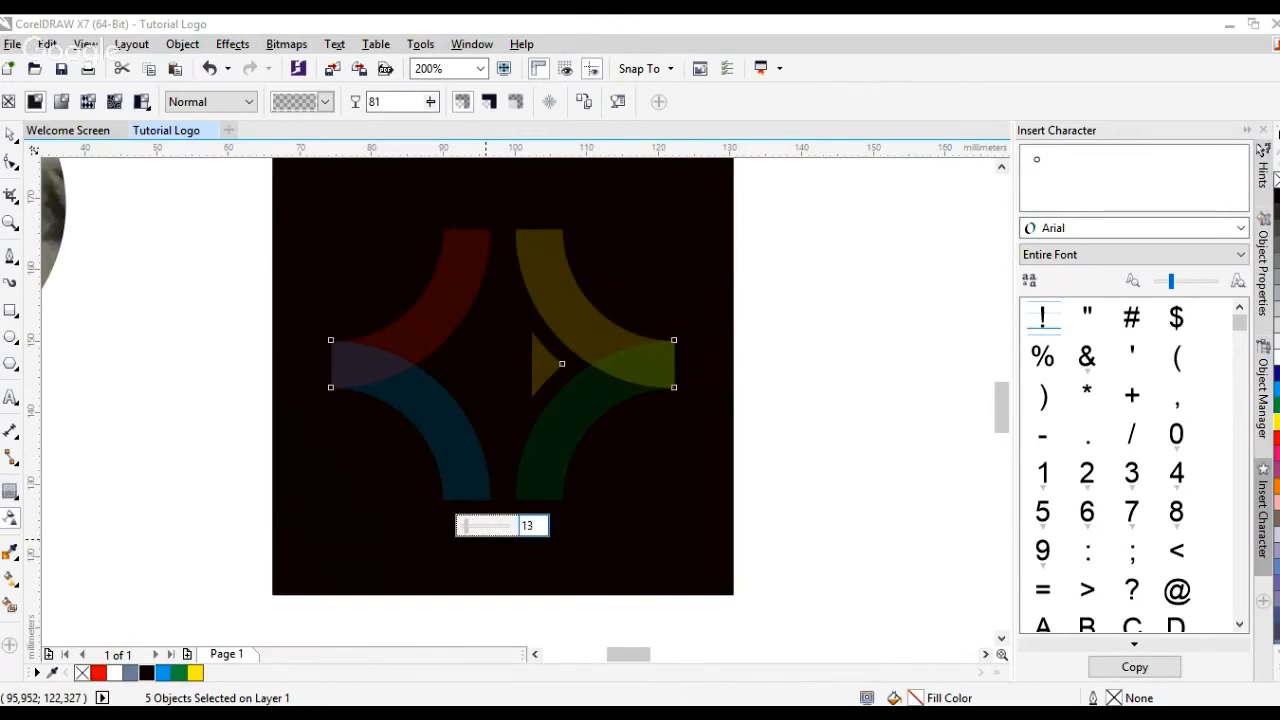
key("Return")
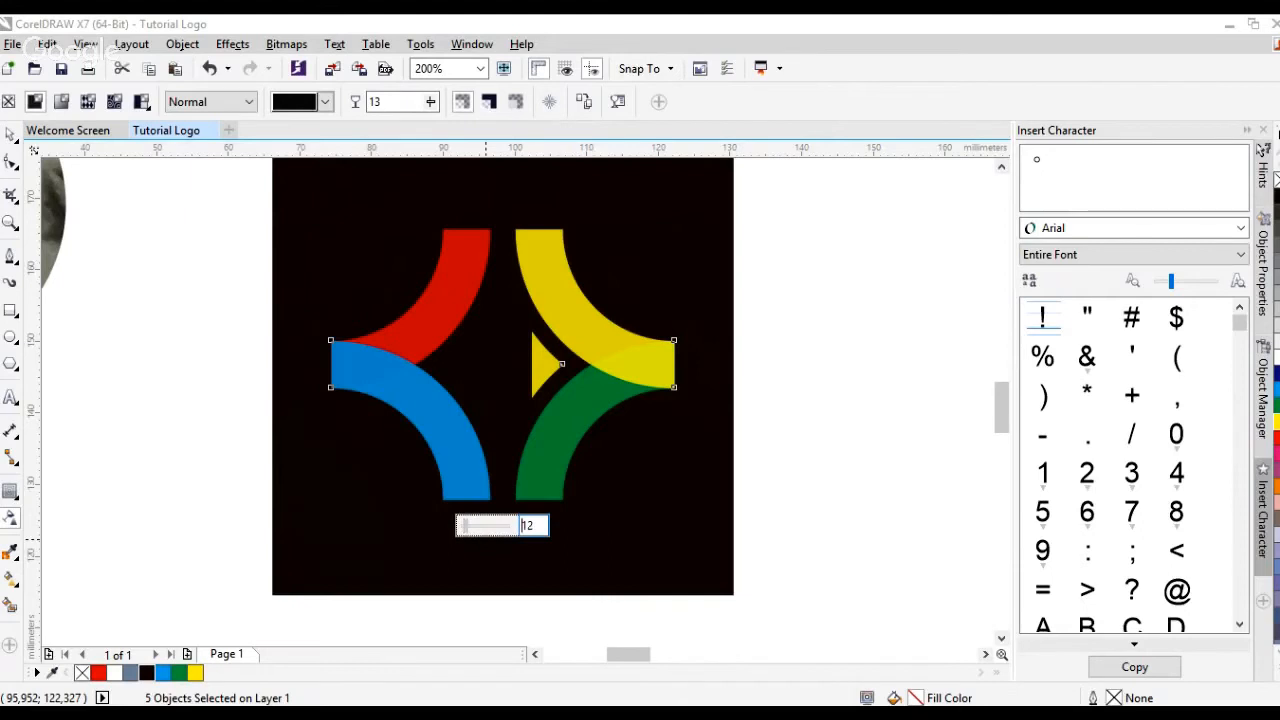
key("Return")
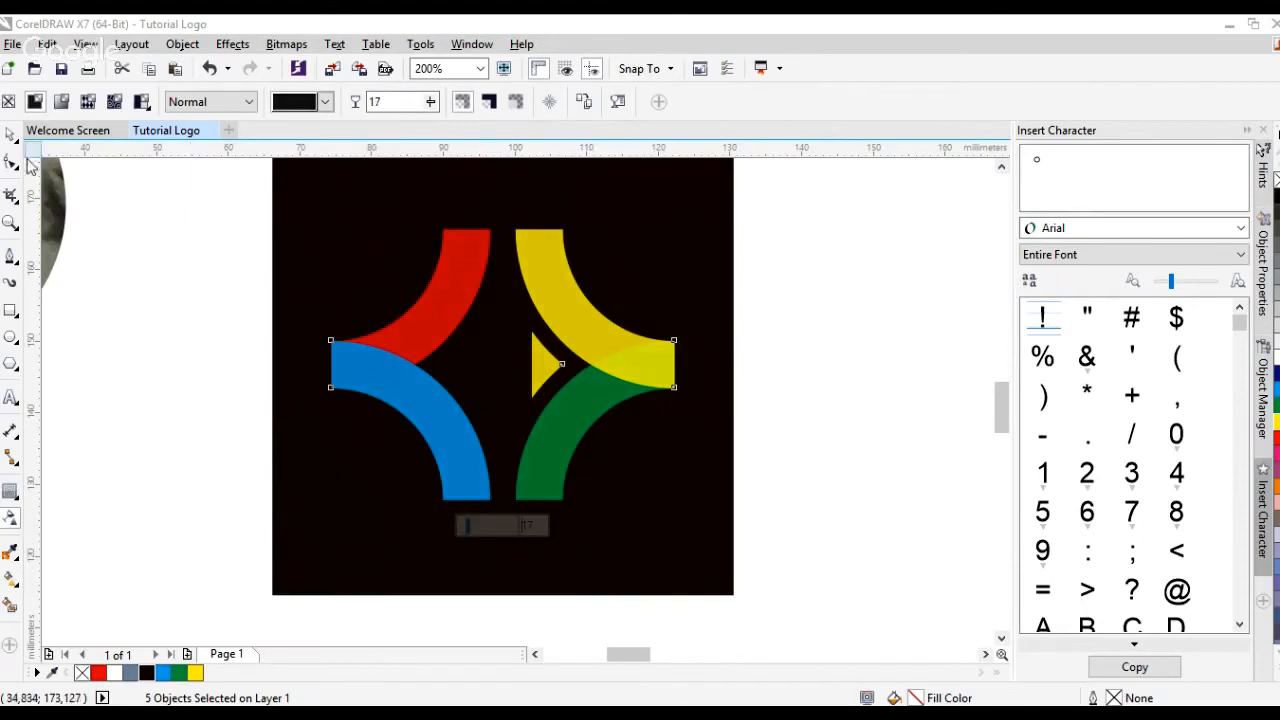
key("space")
Examine the transparent overlaps of the yellow and green arcs and of the blue and red arcs up close
scroll(618, 343, "up", 2)
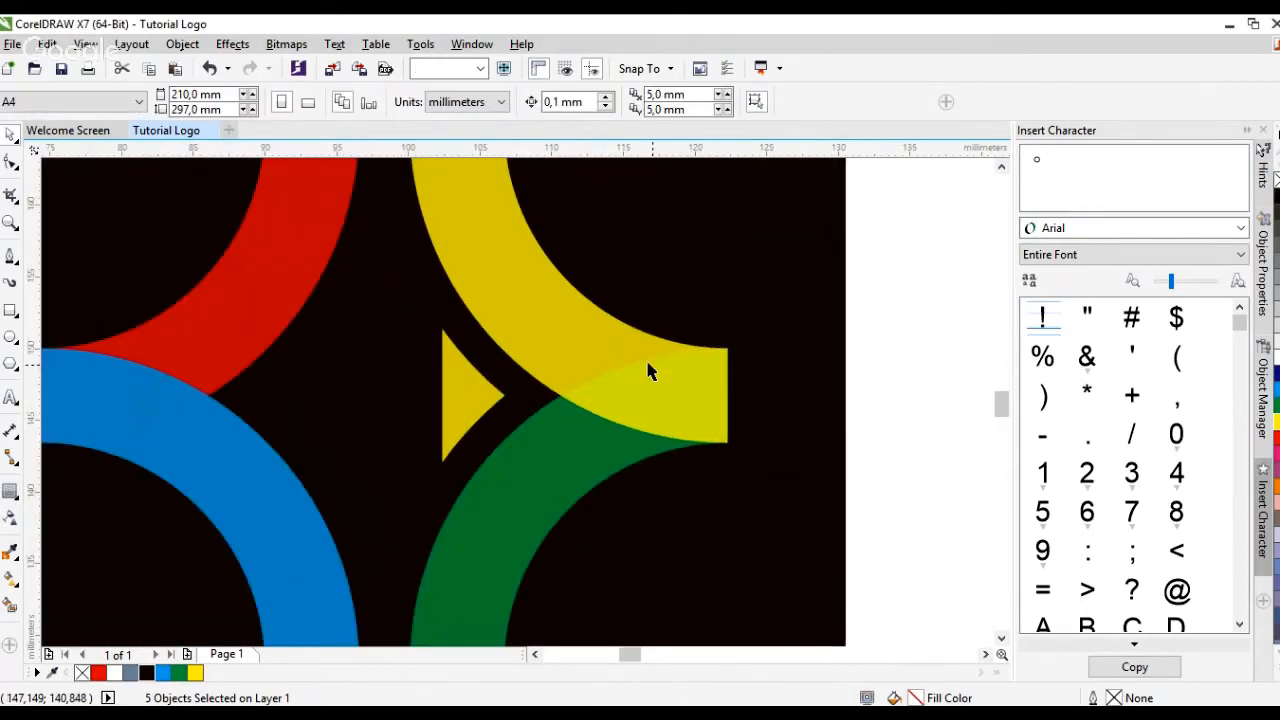
scroll(423, 409, "down", 3)
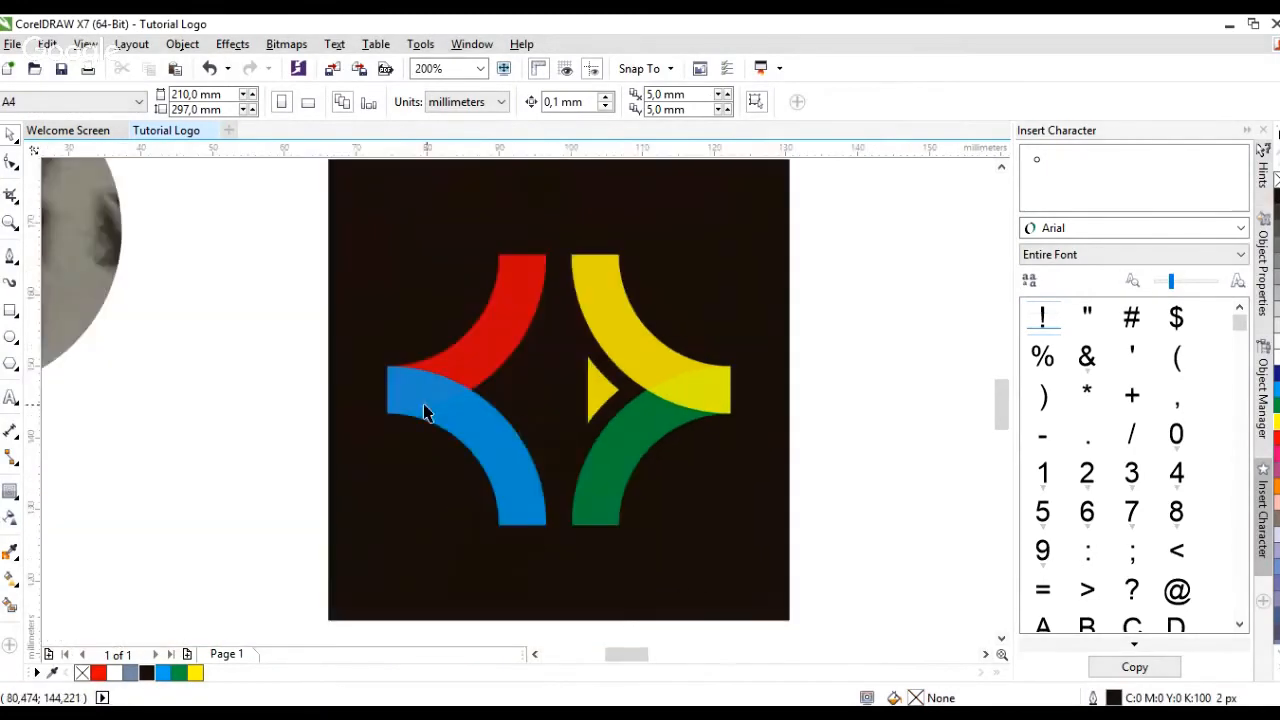
scroll(435, 403, "up", 3)
scroll(434, 403, "up", 1)
left_click(458, 398)
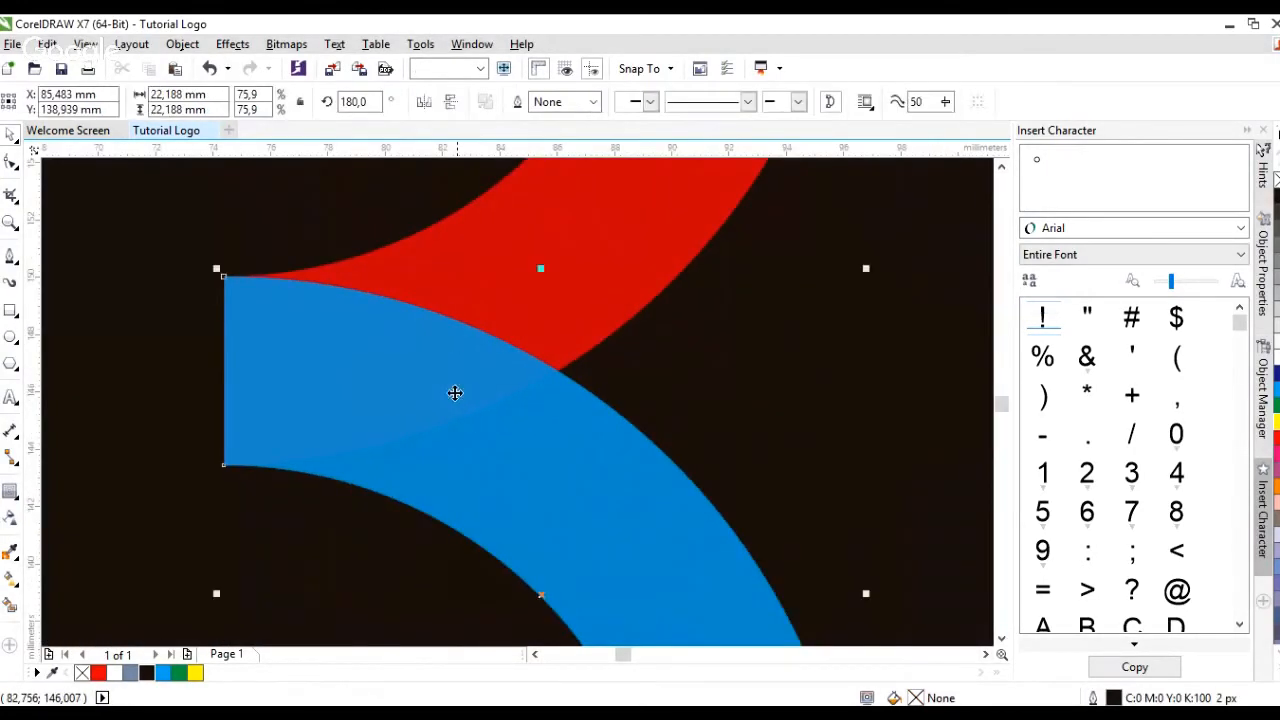
scroll(287, 370, "down", 1)
scroll(287, 370, "down", 2)
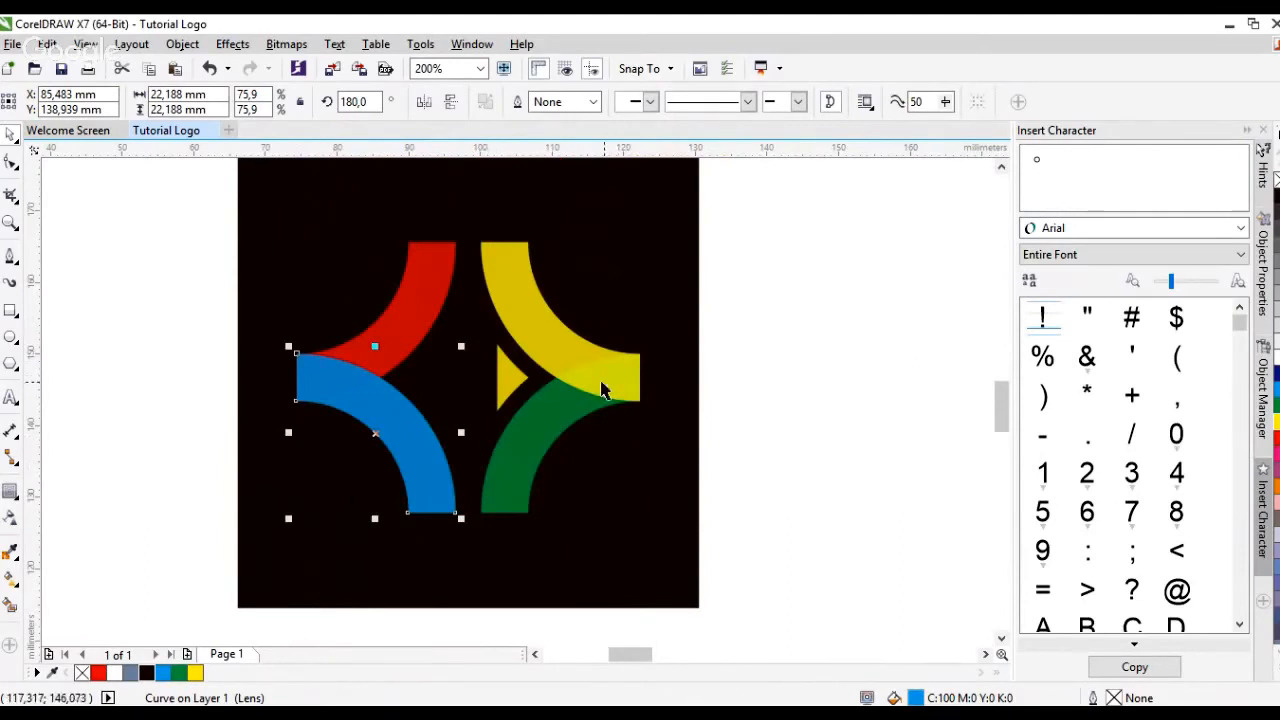
scroll(688, 355, "down", 1)
scroll(610, 420, "up", 1)
left_click(834, 481)
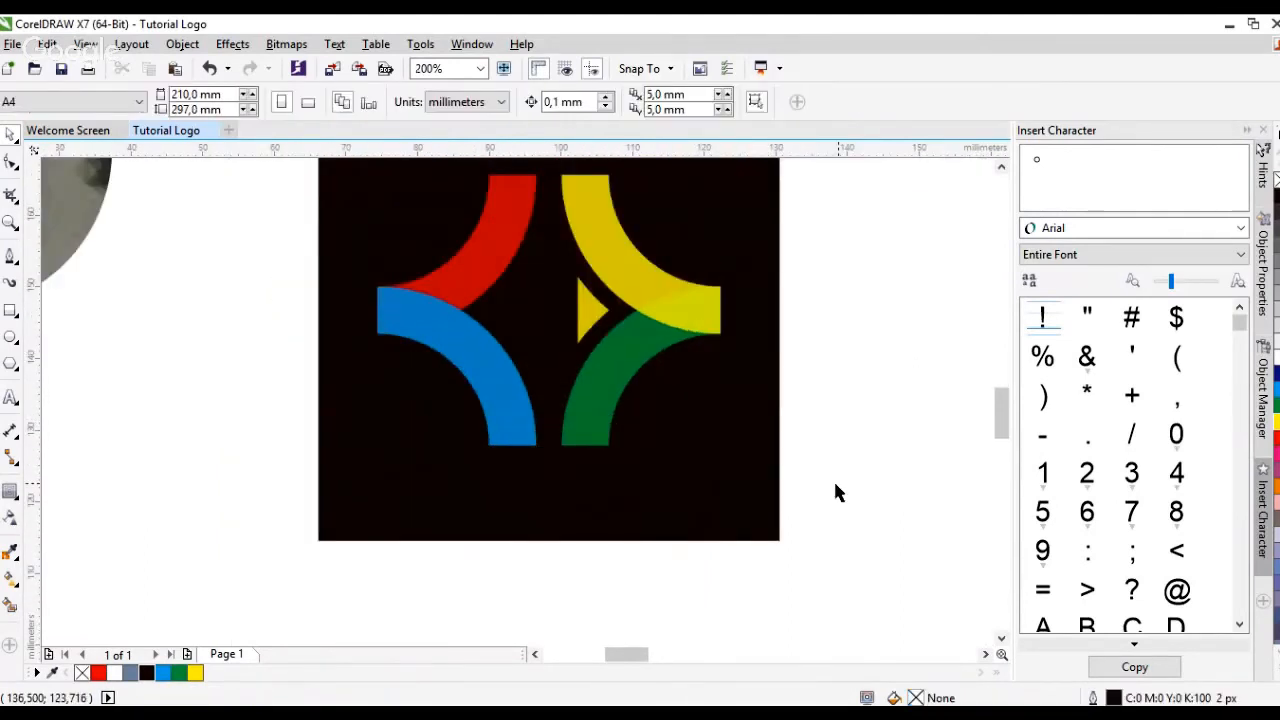
Scale the five logo shapes down from their centre to about 38 mm wide within the black square
scroll(834, 481, "up", 2)
left_click_drag(353, 200, 634, 474)
key("Escape")
scroll(620, 468, "up", 1)
Add white artistic text reading "Konco Ahong" below the logo on the black square
key("F8")
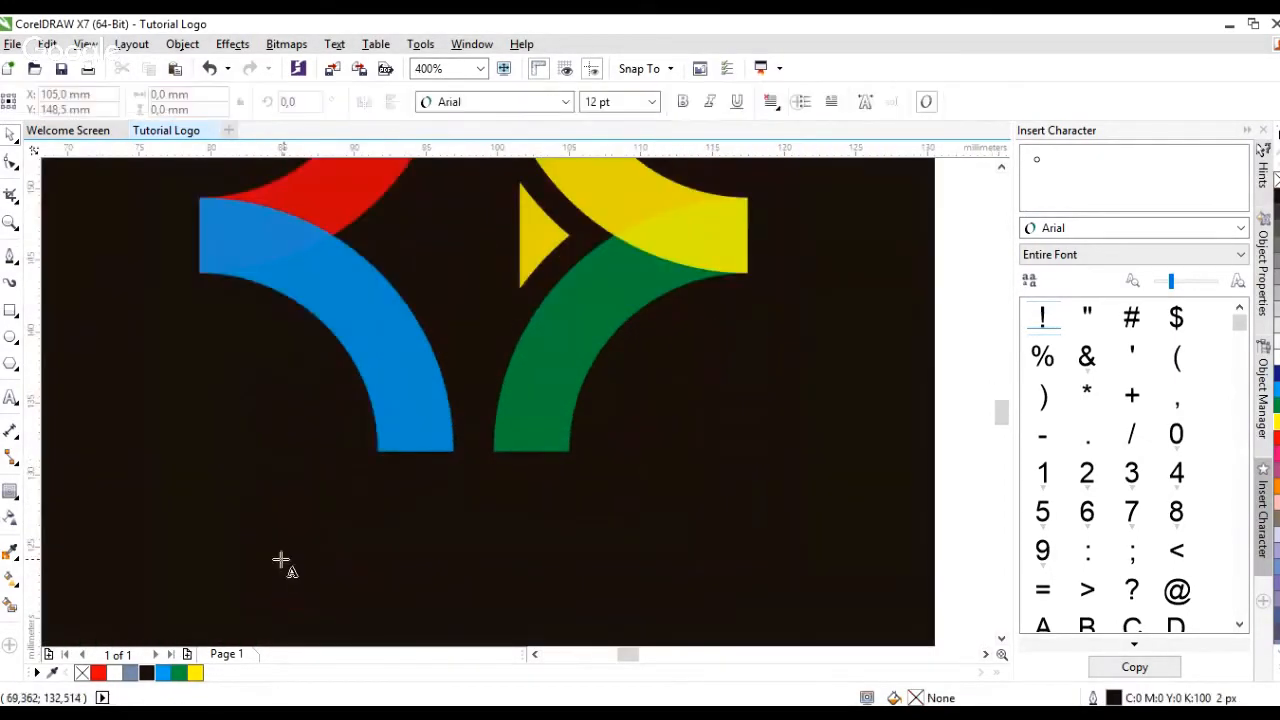
left_click(283, 563)
type("Shop")
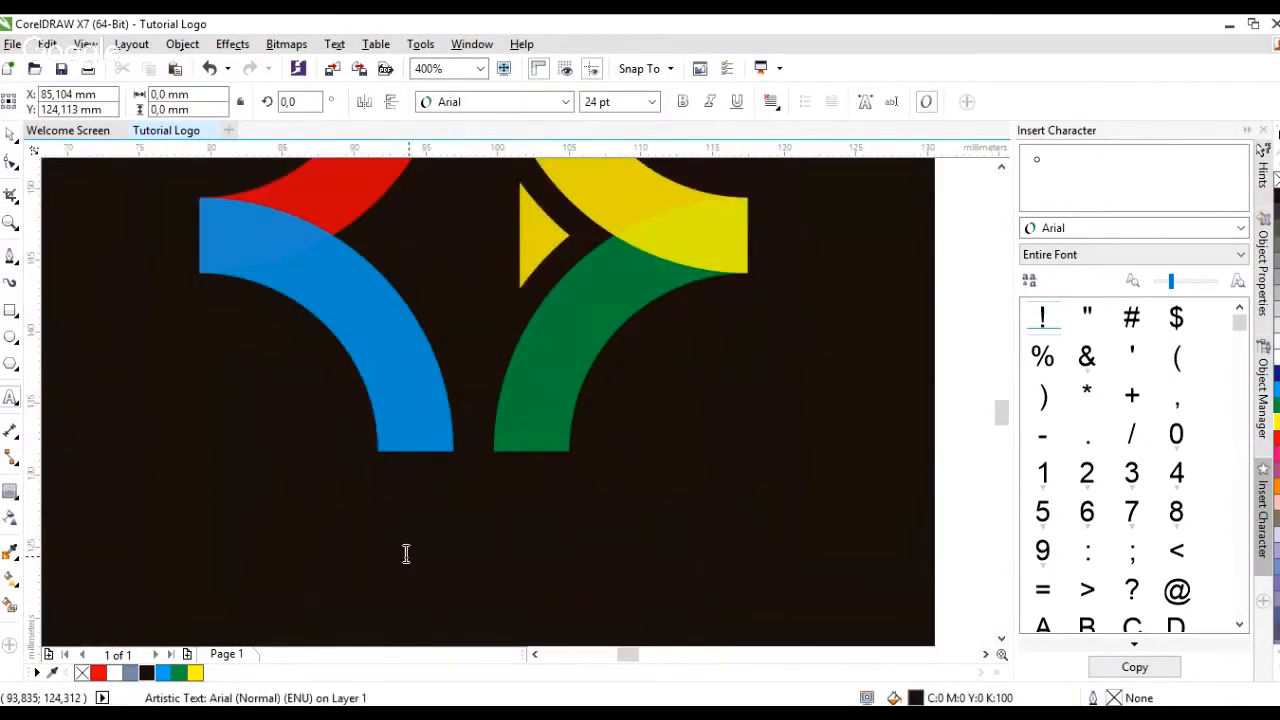
key("BackSpace")
key("BackSpace")
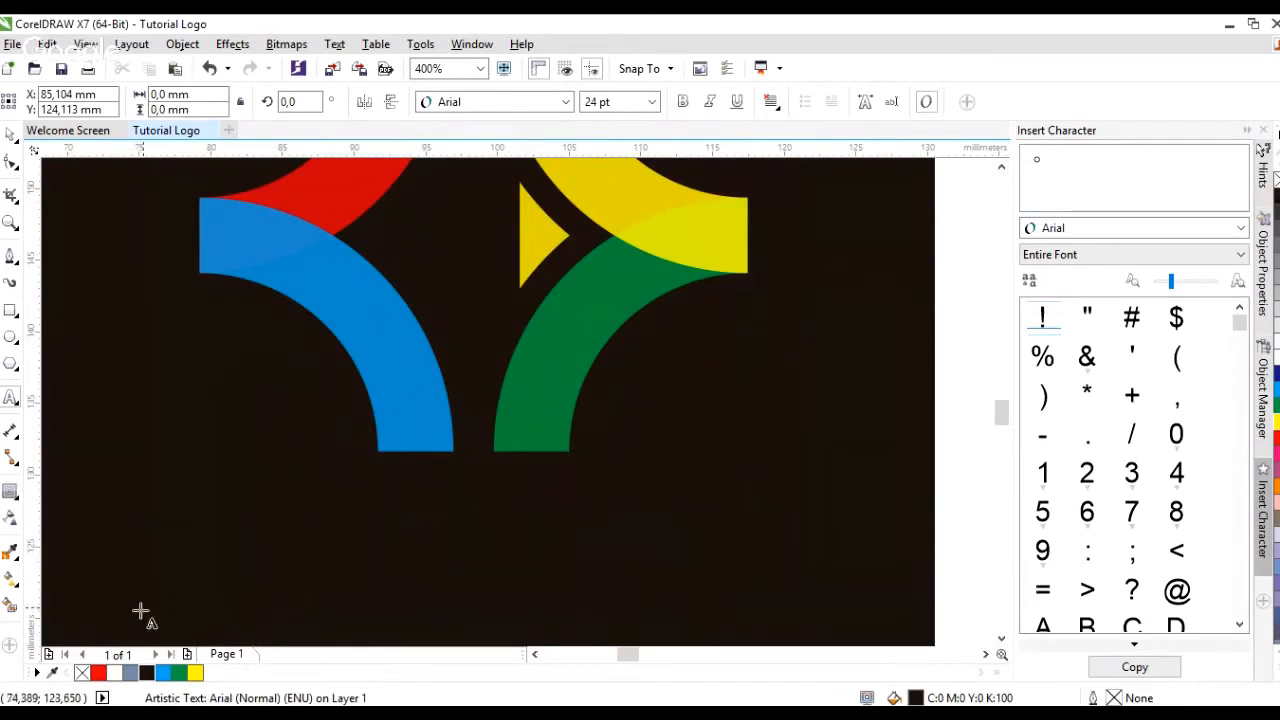
left_click(114, 672)
type("Kom")
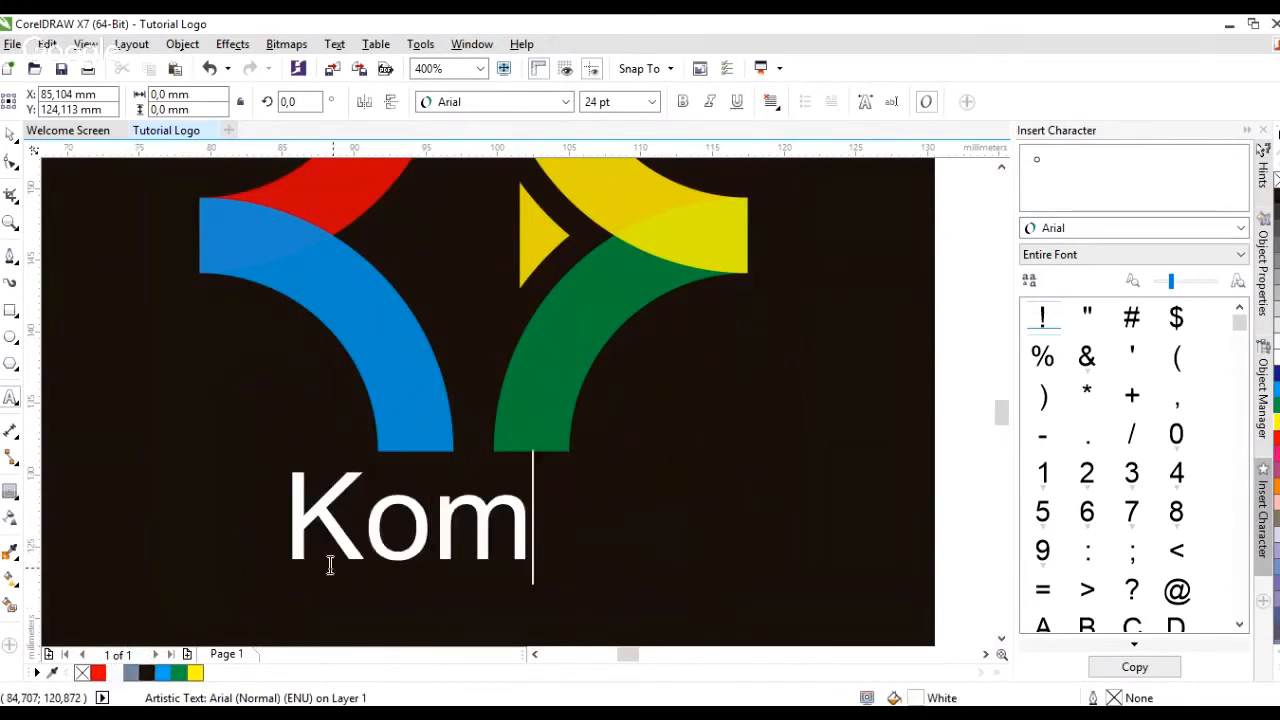
key("BackSpace")
type("nco Ahin")
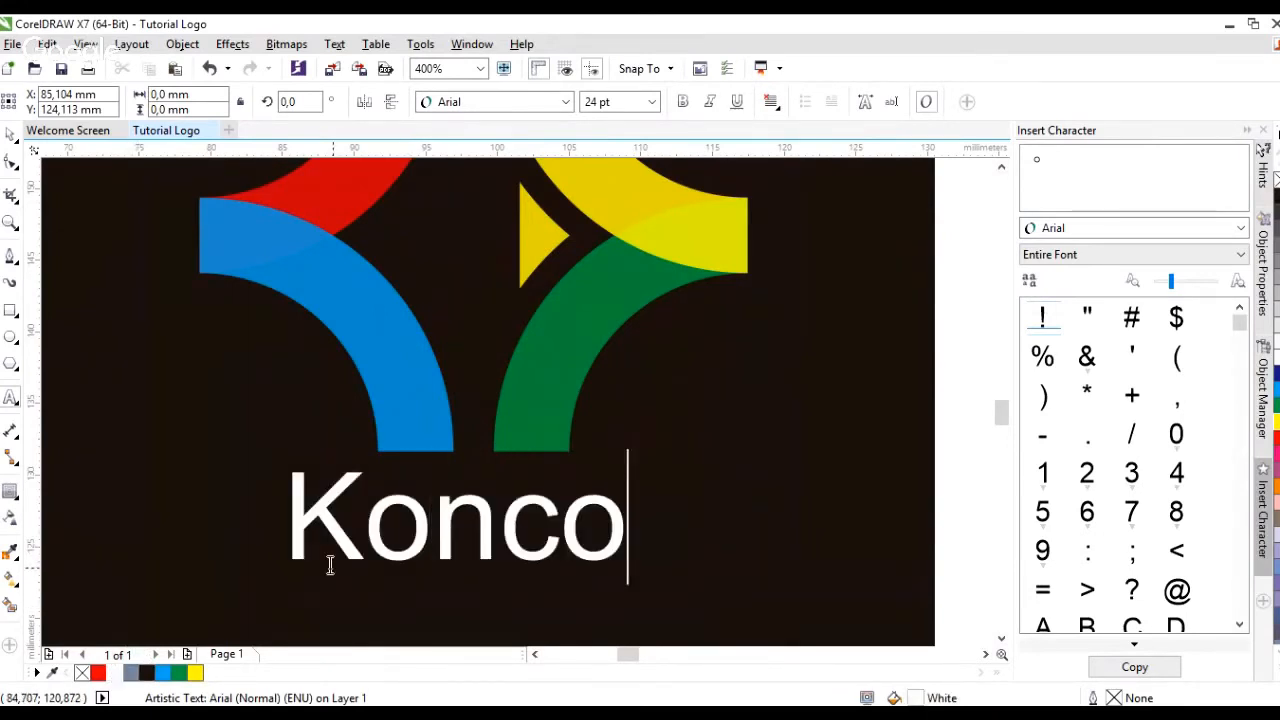
key("BackSpace")
key("BackSpace")
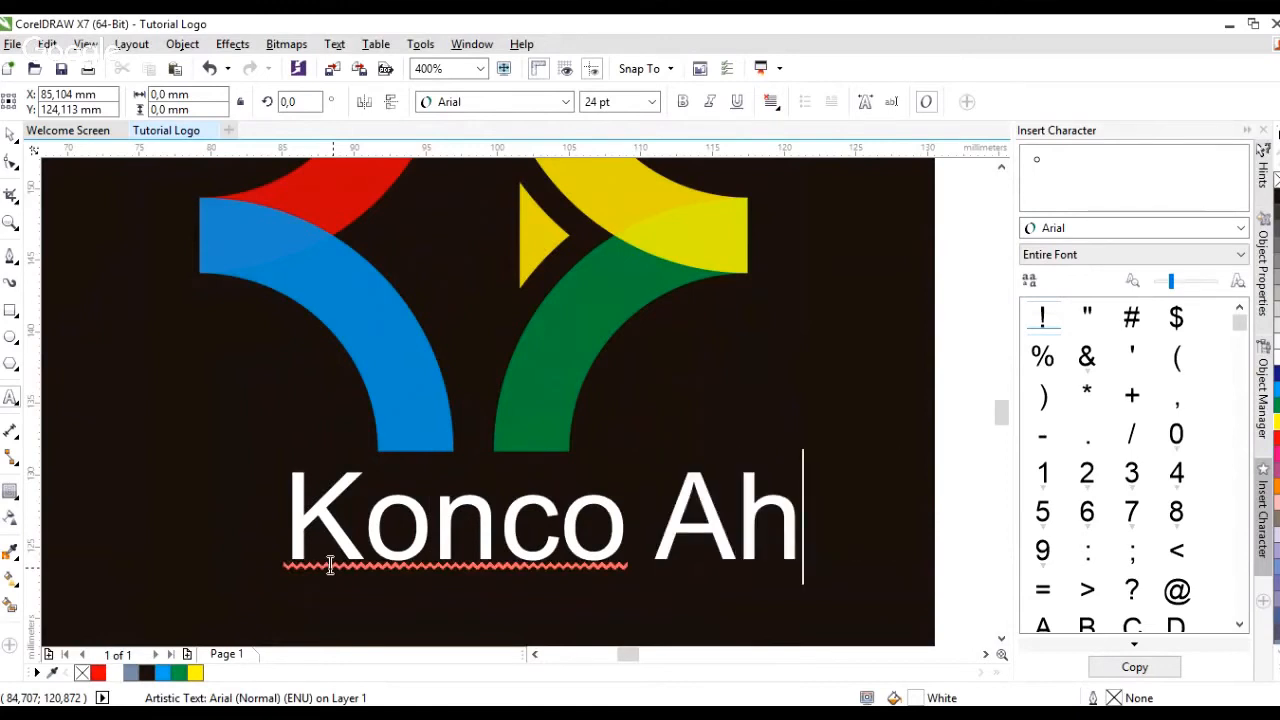
type("on")
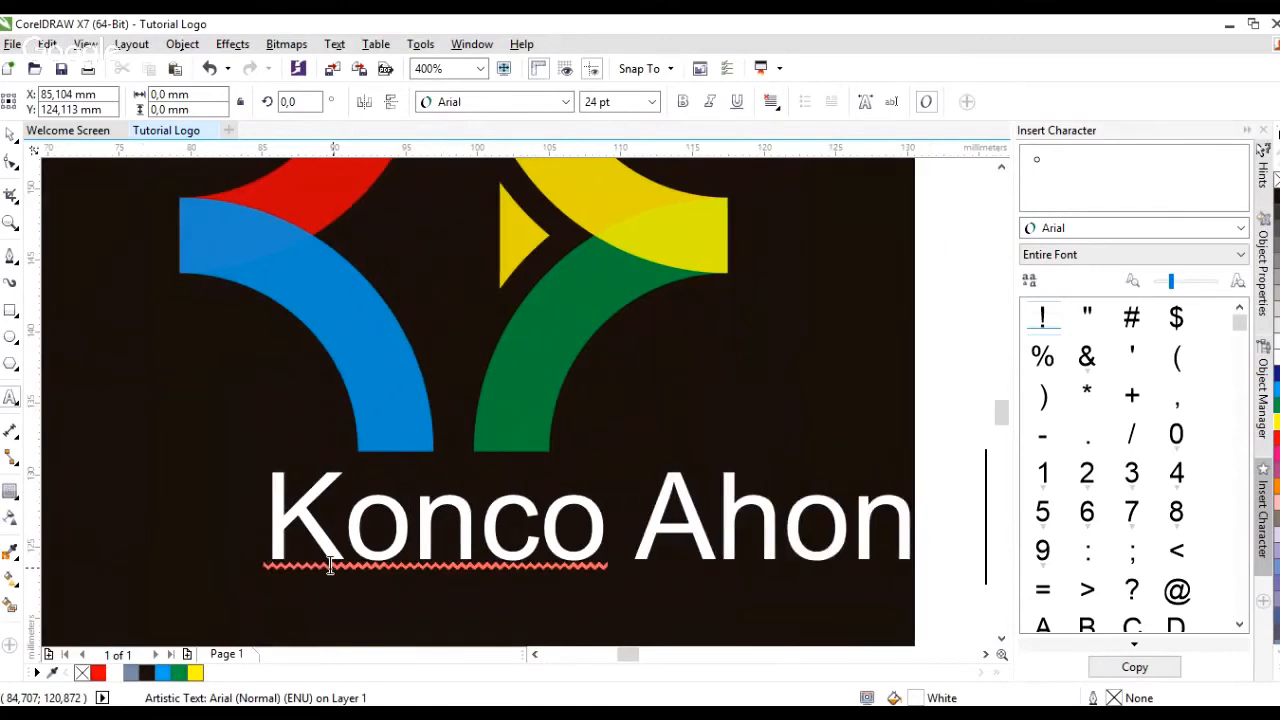
Add a second line reading "Gunungkidul" to the name text
key("Return")
type("Gunung")
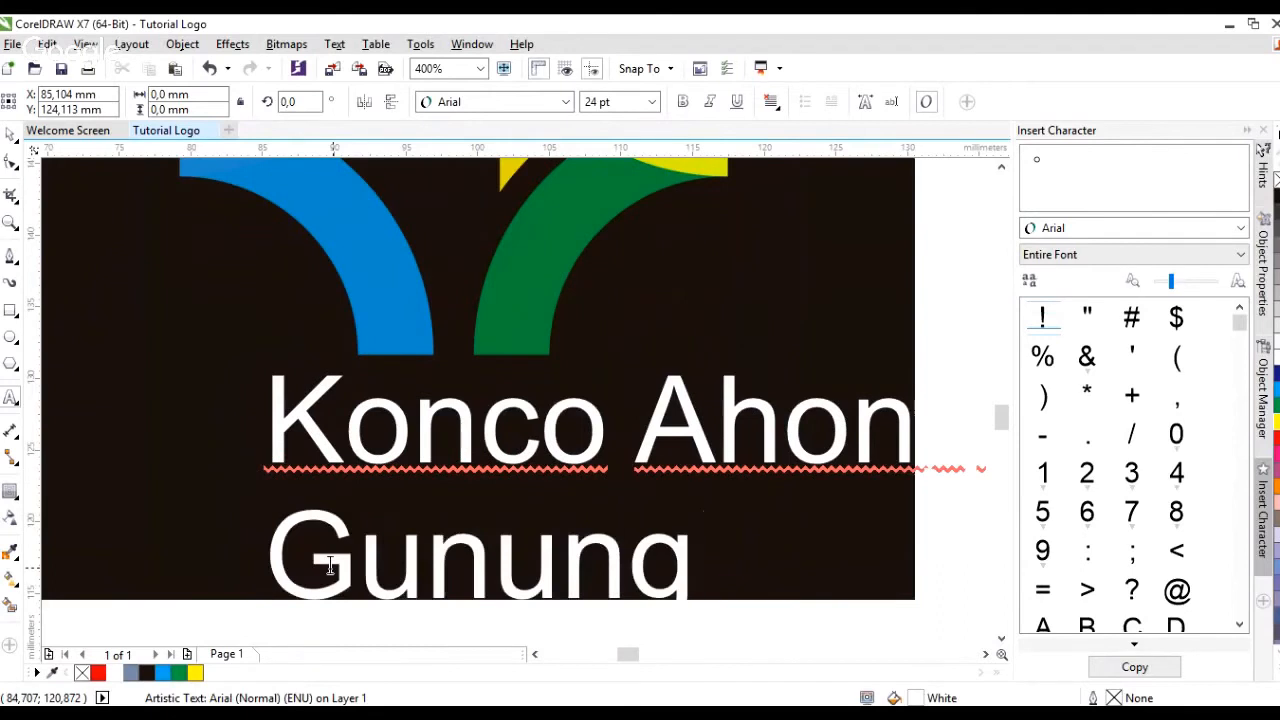
type("kidu")
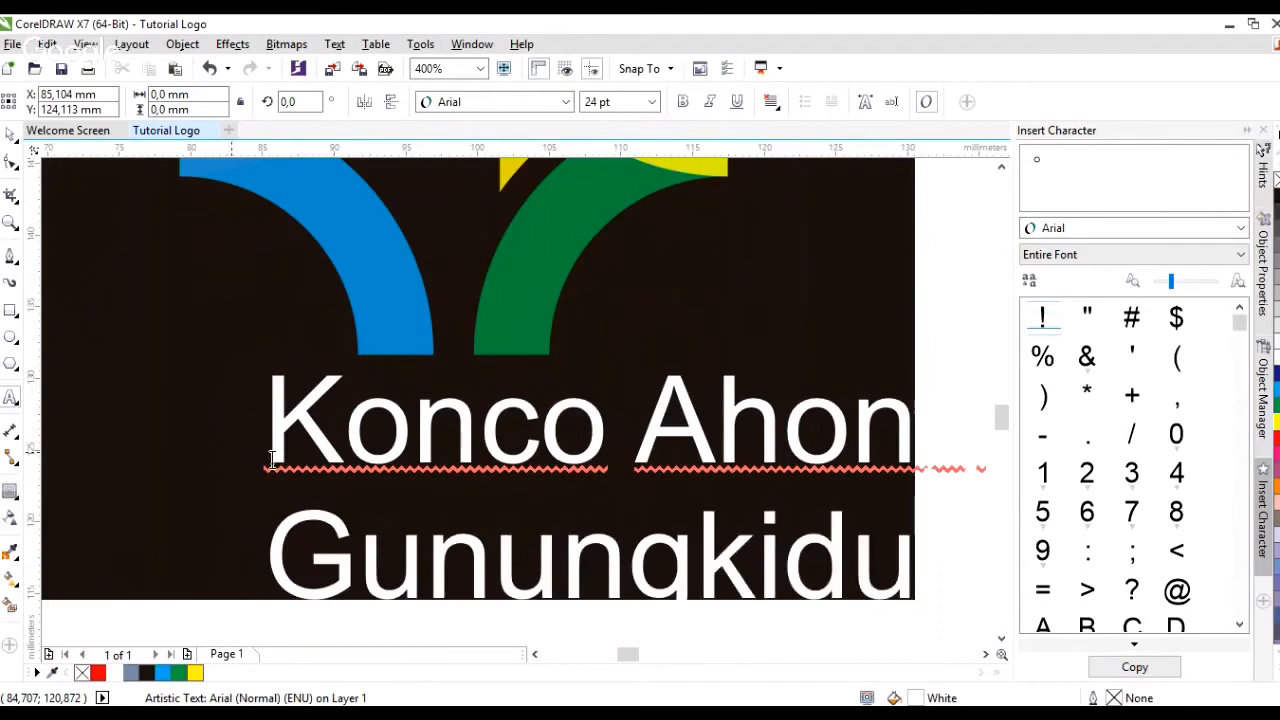
Centre-align the two lines of the name text
key("ctrl+space")
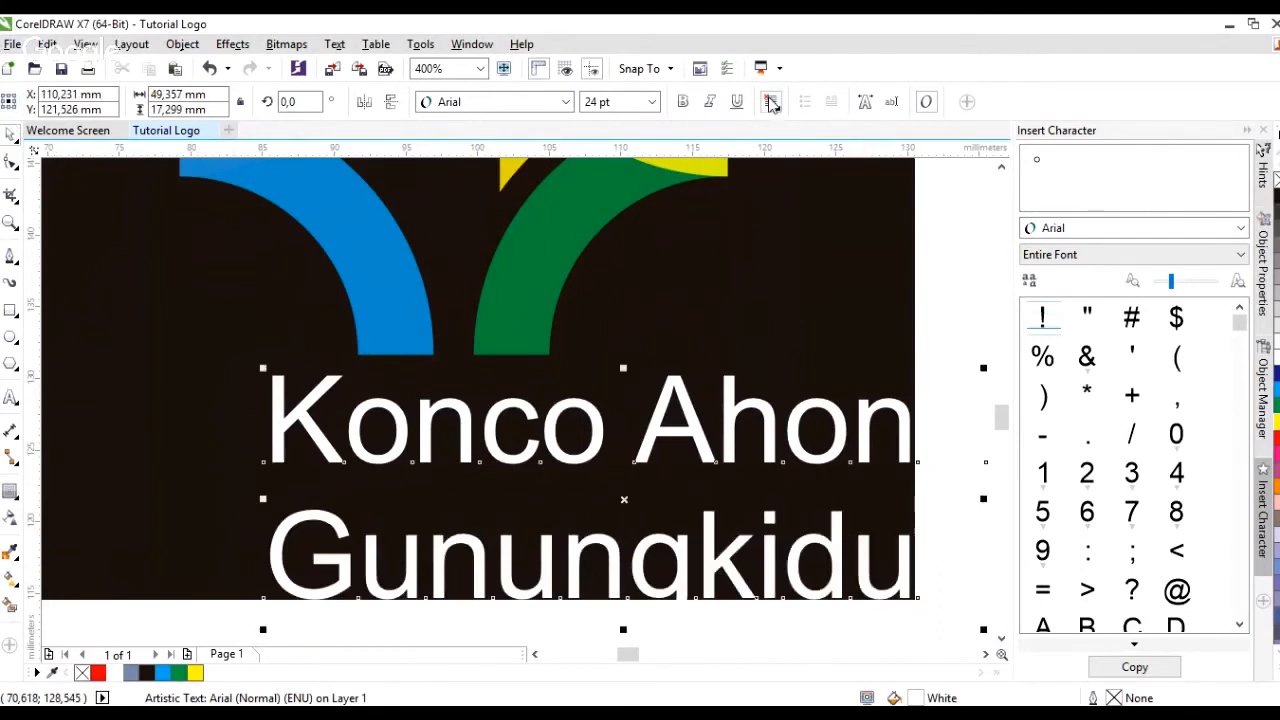
left_click(771, 101)
left_click(811, 167)
scroll(534, 409, "down", 1)
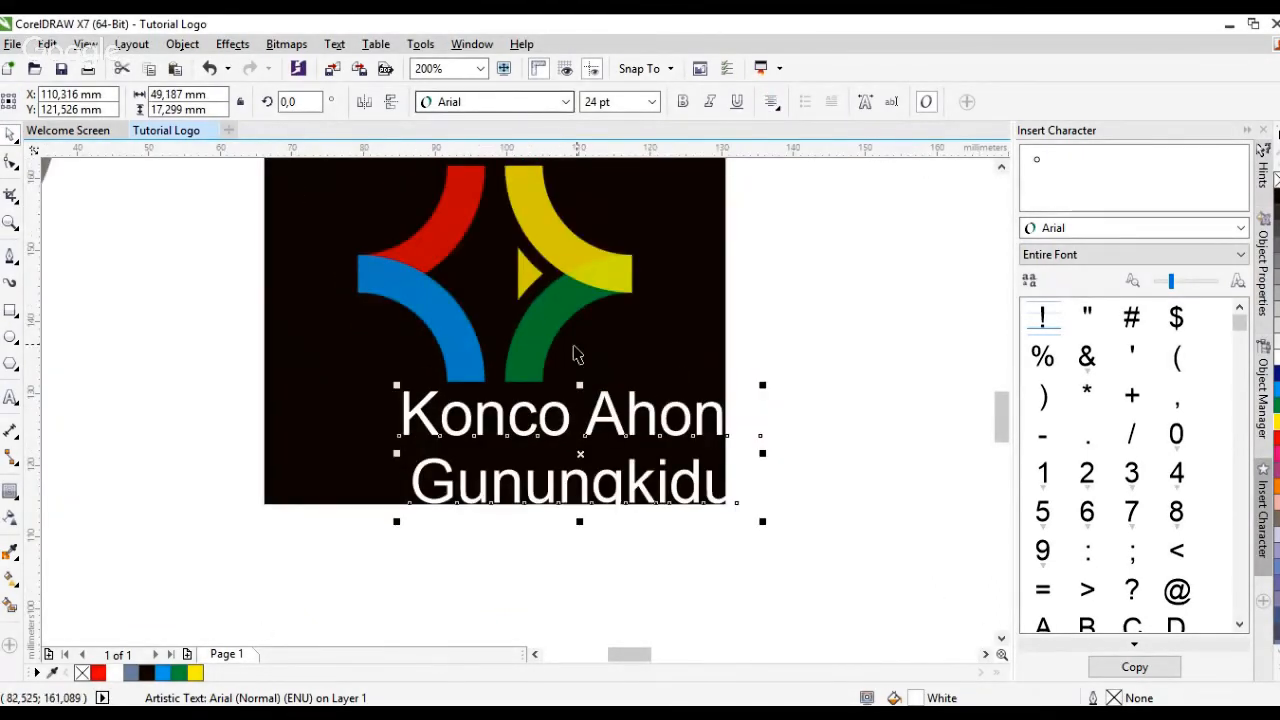
Set the whole name text in bold Century Gothic
scroll(577, 352, "down", 1)
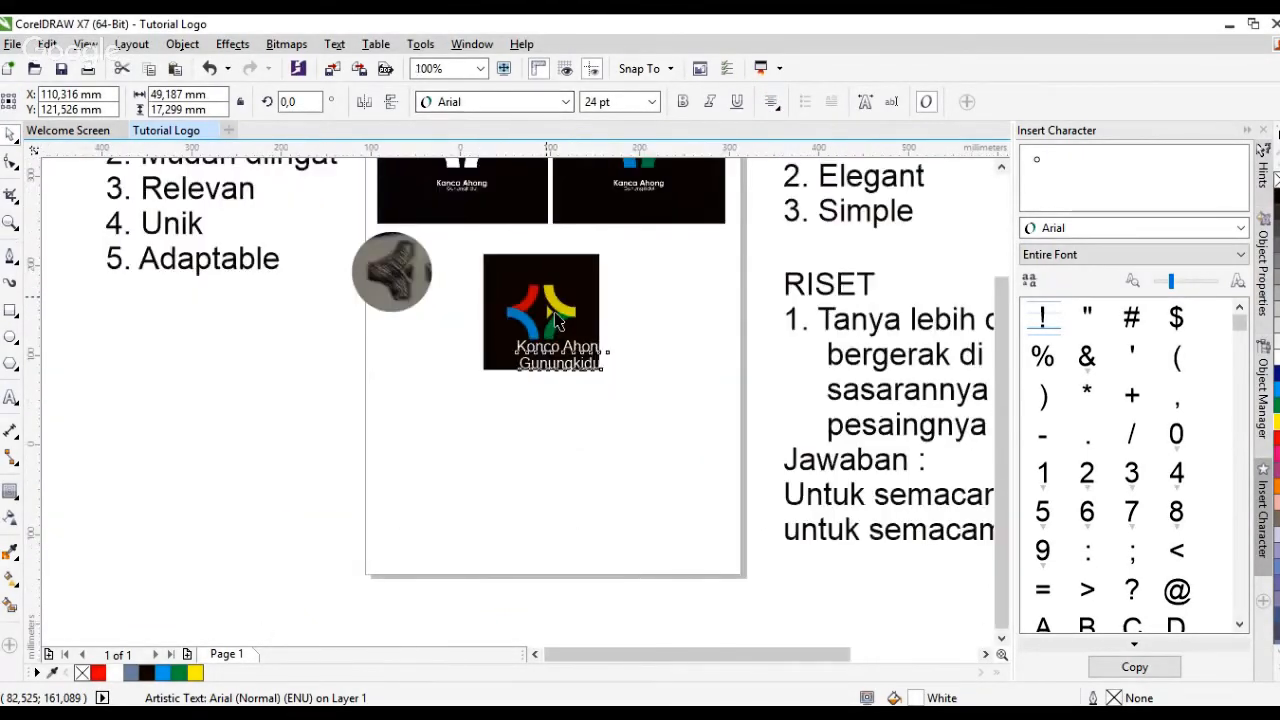
scroll(557, 320, "up", 1)
scroll(660, 352, "down", 1)
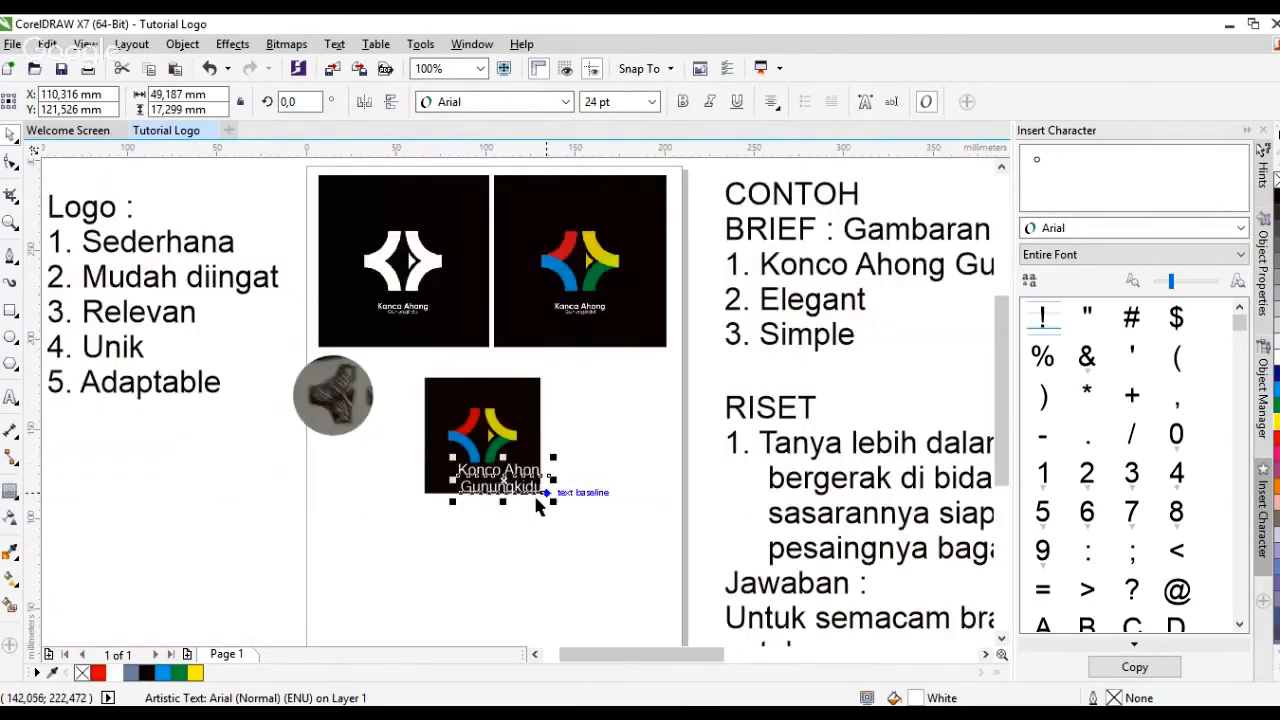
scroll(575, 397, "up", 1)
left_click(565, 101)
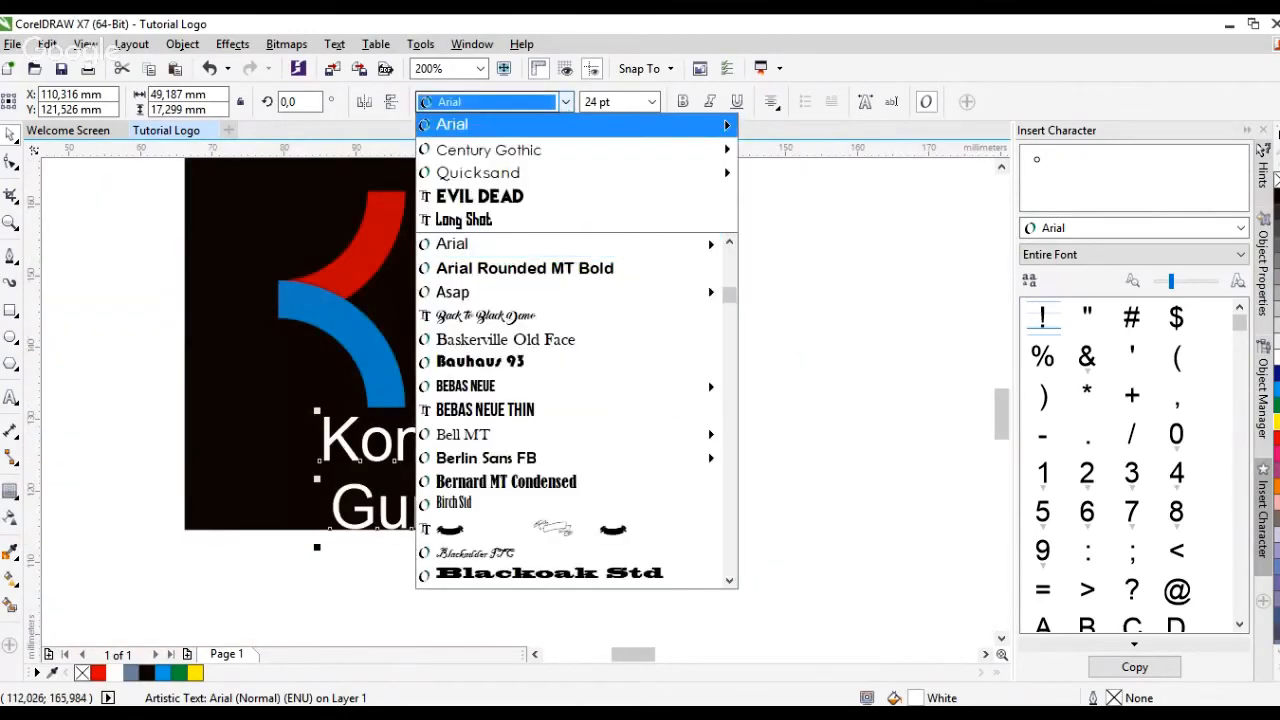
left_click(488, 149)
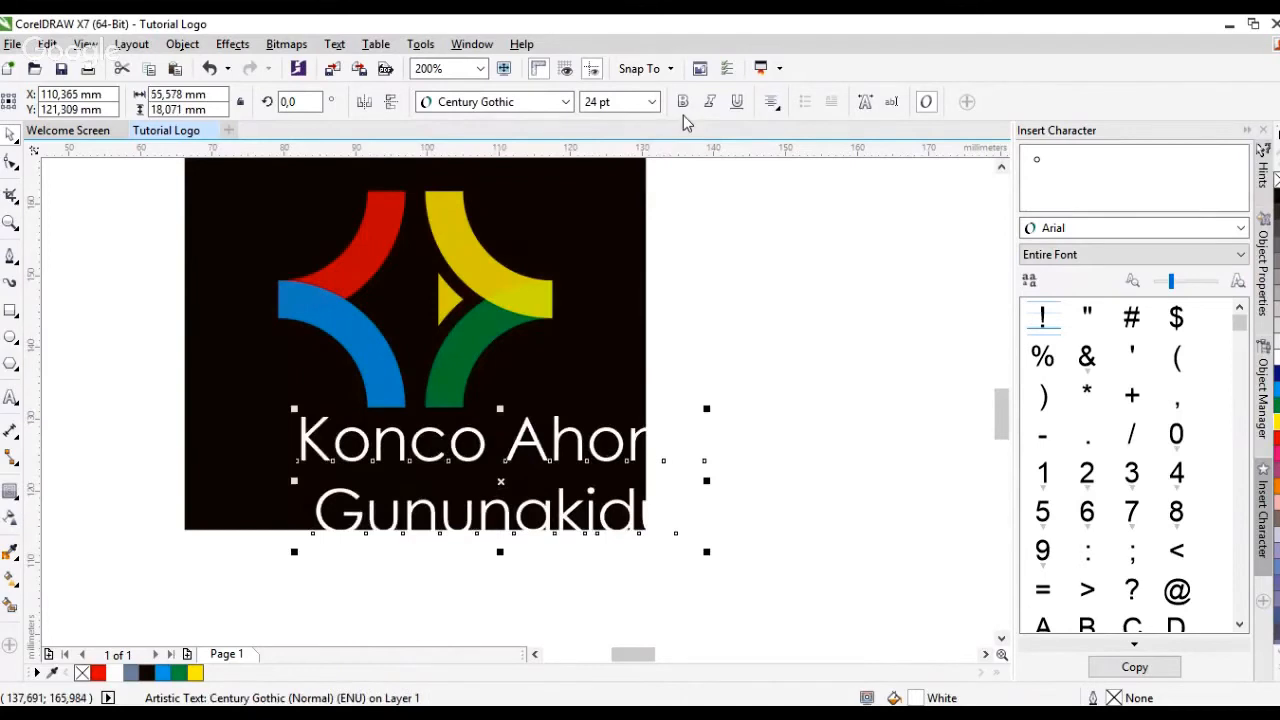
left_click(683, 102)
Change only the "Gunungkidul" line to regular weight at 16 pt
double_click(320, 513)
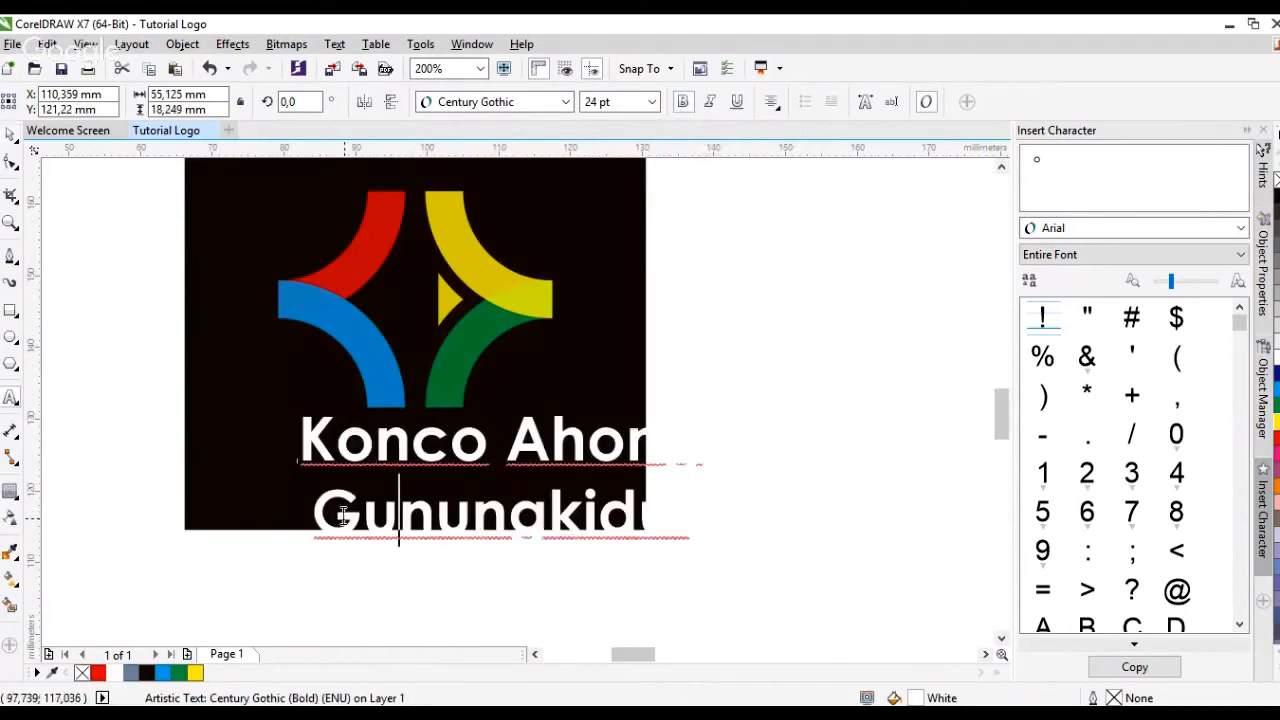
left_click_drag(320, 513, 703, 518)
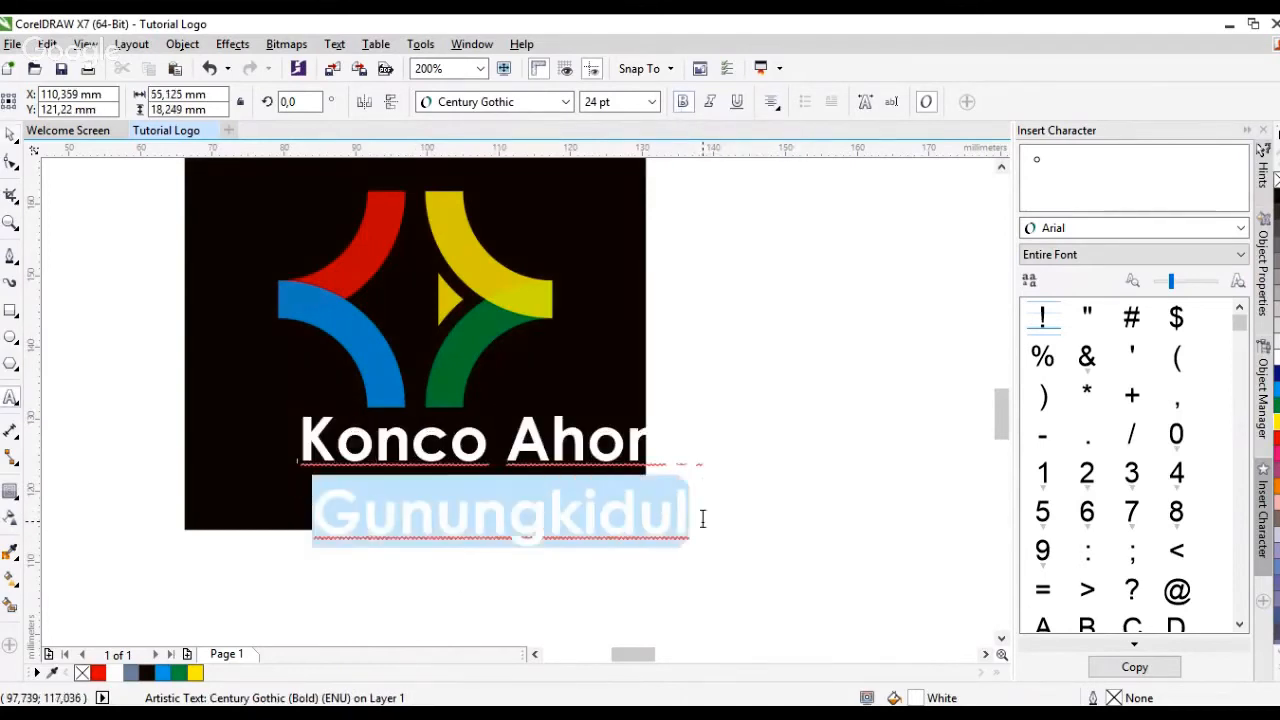
left_click(683, 102)
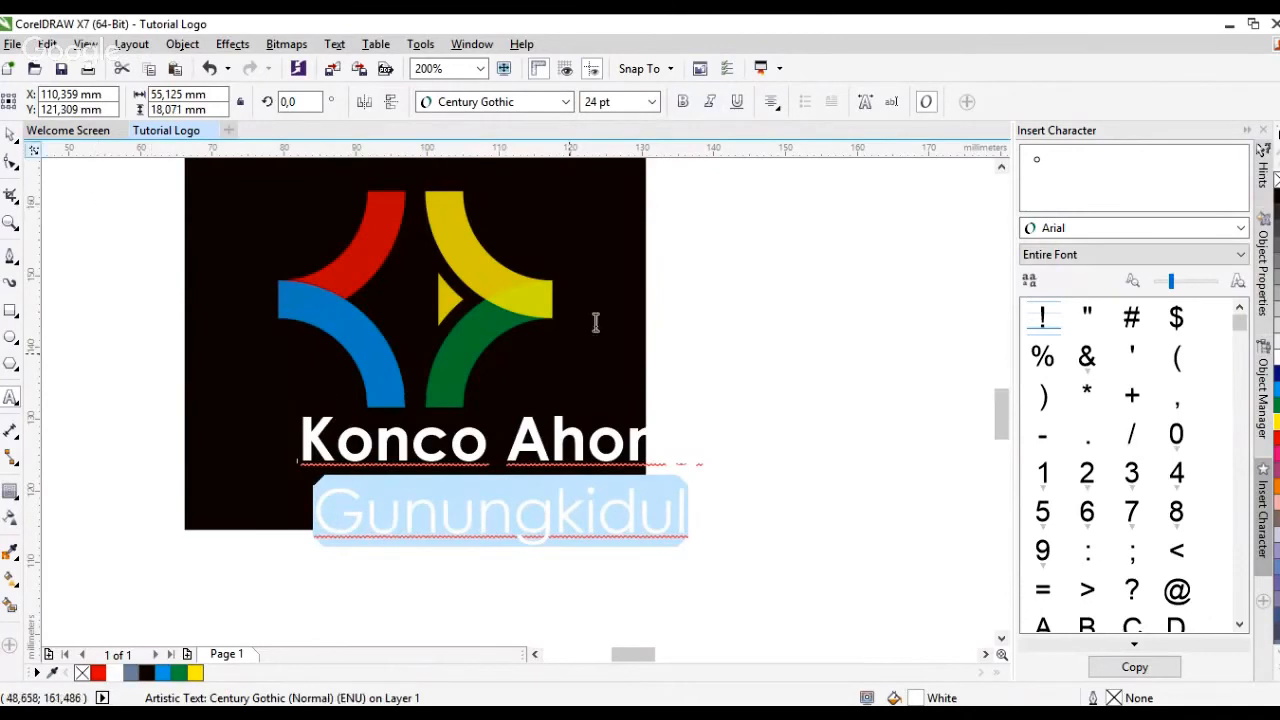
left_click(651, 102)
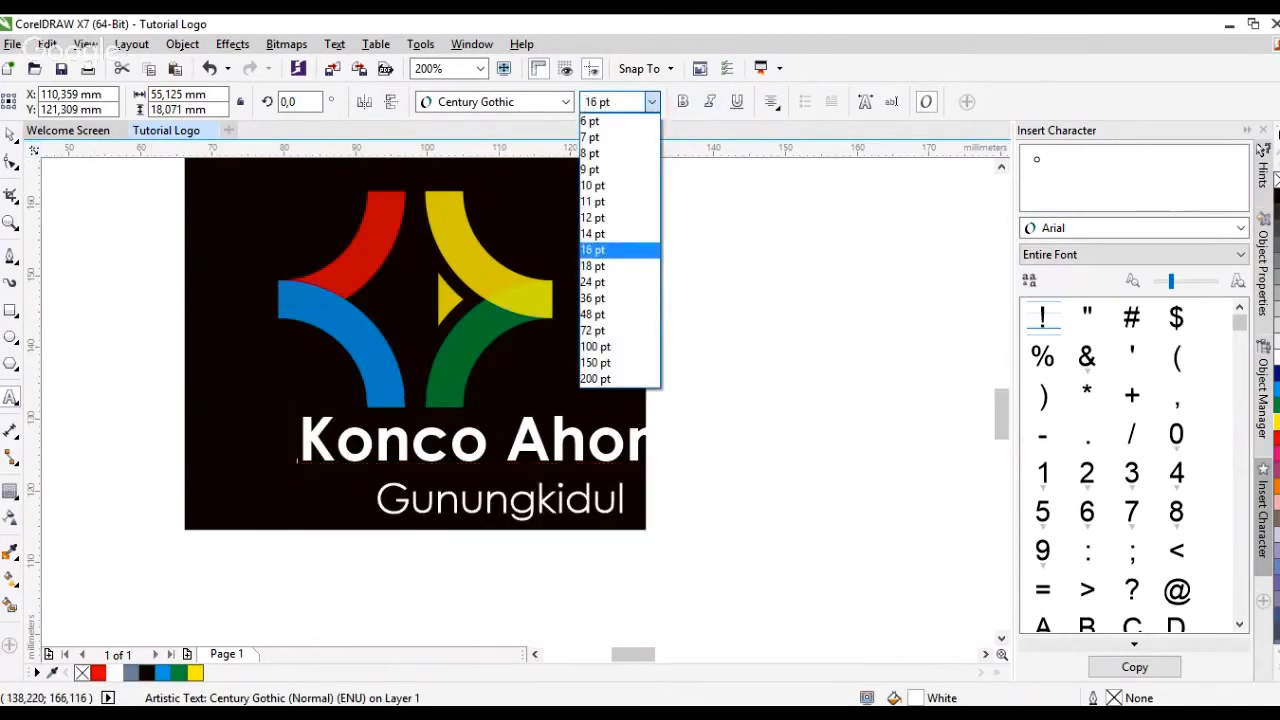
left_click(592, 249)
Tighten the line spacing of the name text and scale the text down to about 31.1 mm wide
left_click(10, 165)
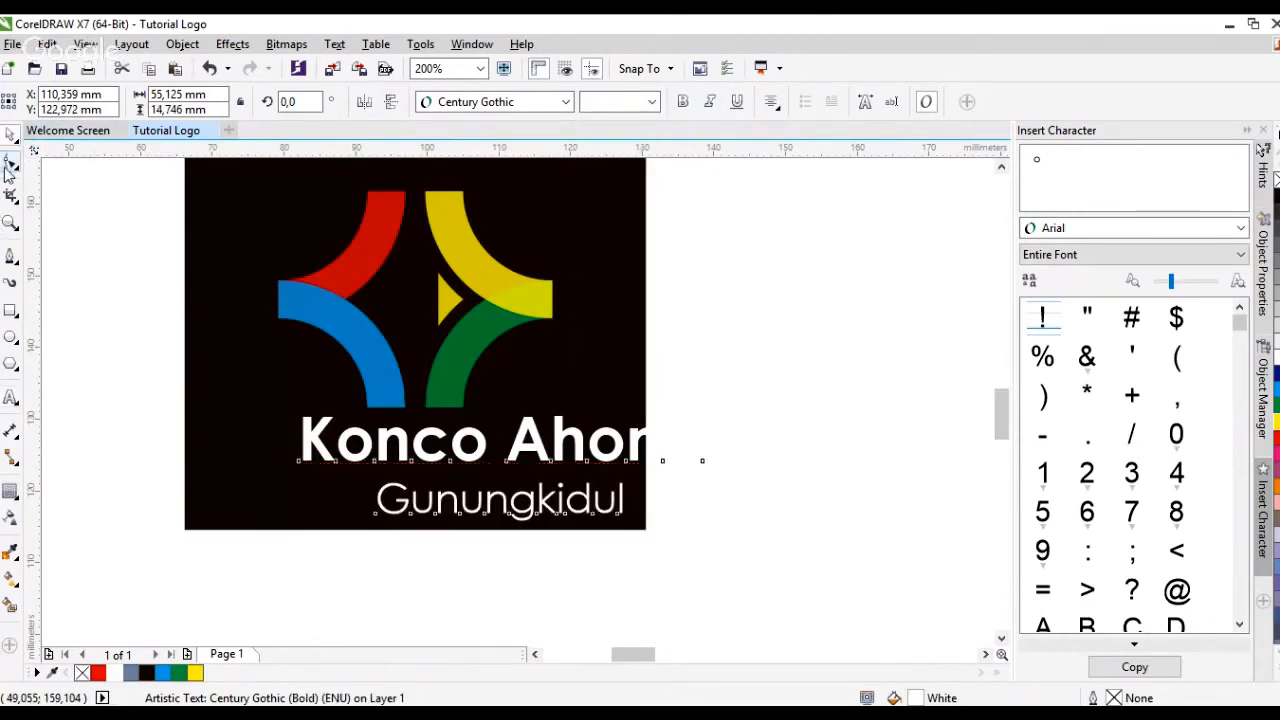
left_click_drag(294, 526, 293, 498)
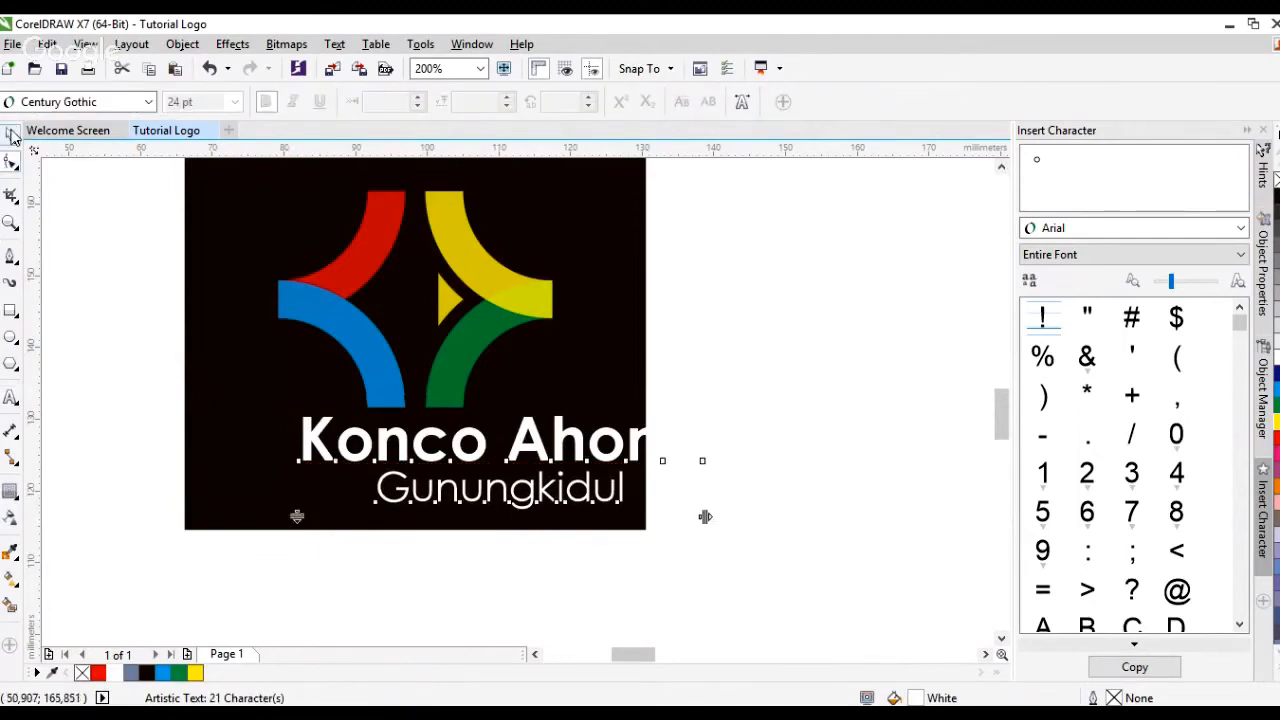
left_click(10, 134)
left_click_drag(704, 411, 624, 432)
left_click_drag(545, 432, 545, 432)
Centre the name text horizontally on the black square and move it up slightly towards the logo
left_click(514, 409, "shift")
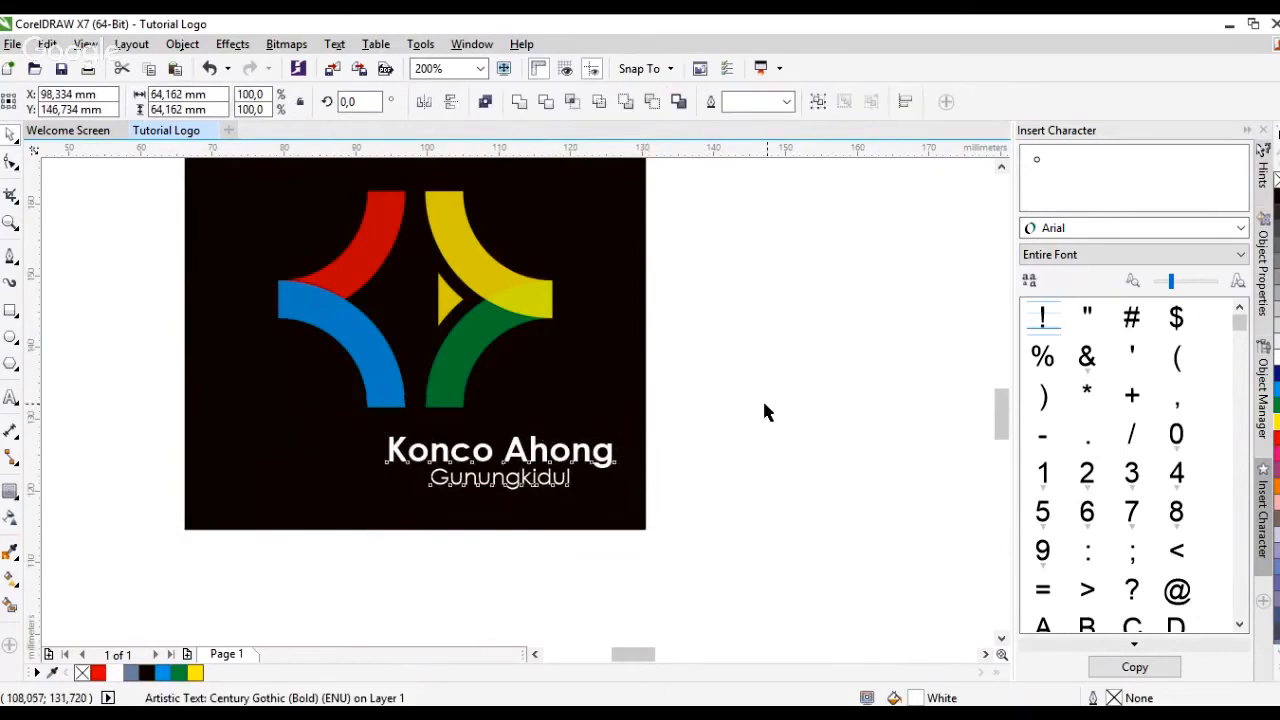
key("c")
left_click(766, 389)
left_click(458, 455)
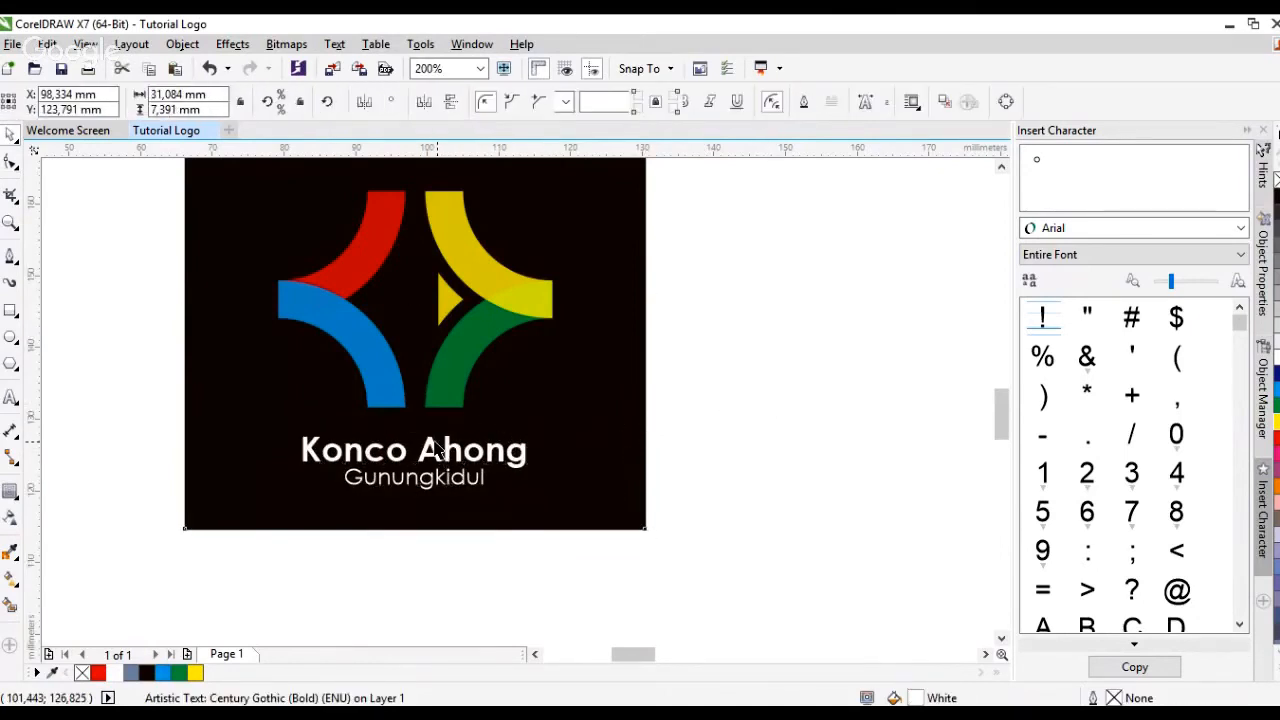
left_click(435, 465)
left_click(433, 462)
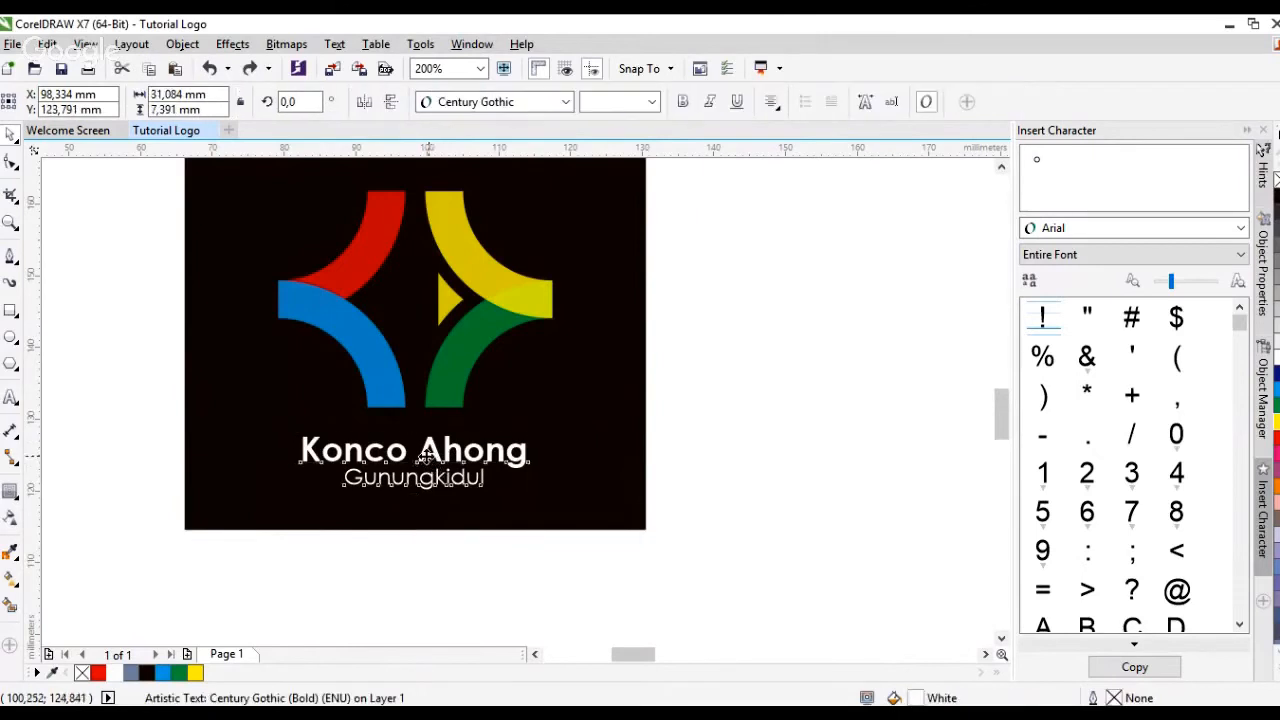
left_click_drag(433, 460, 428, 450)
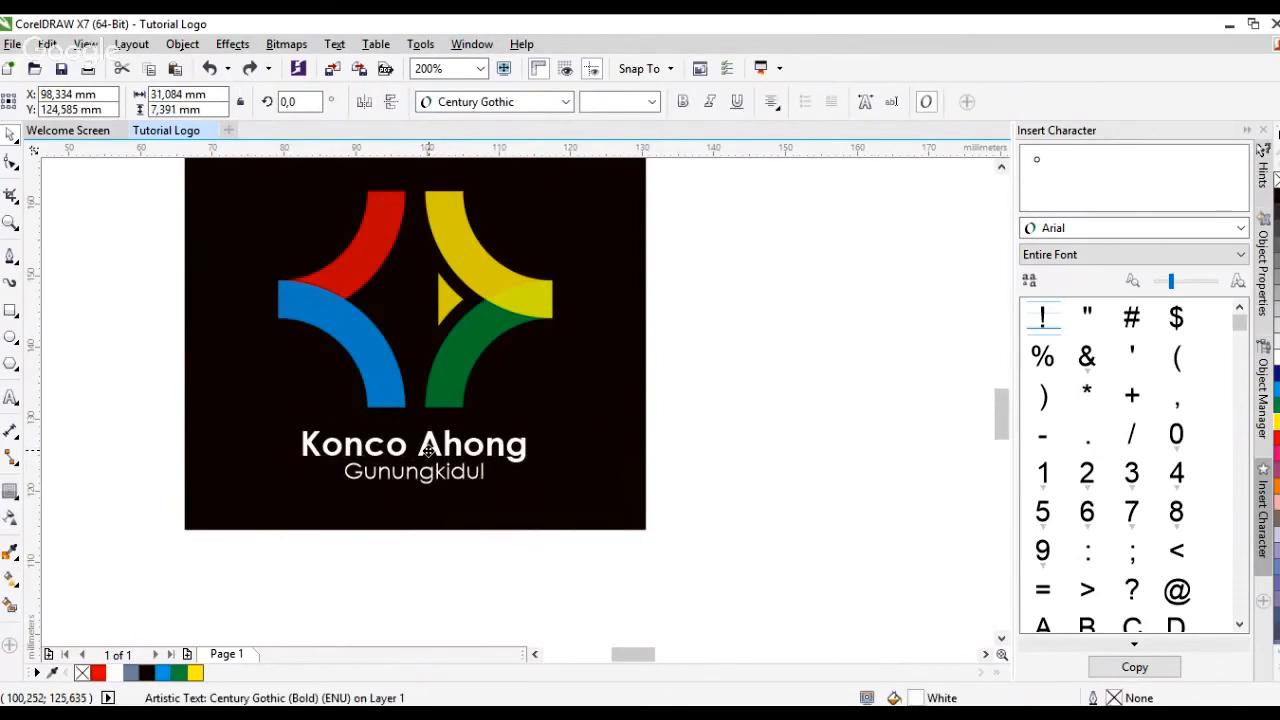
left_click(693, 397)
Group the five logo shapes with the name text and centre the group vertically on the black square
scroll(230, 405, "down", 2)
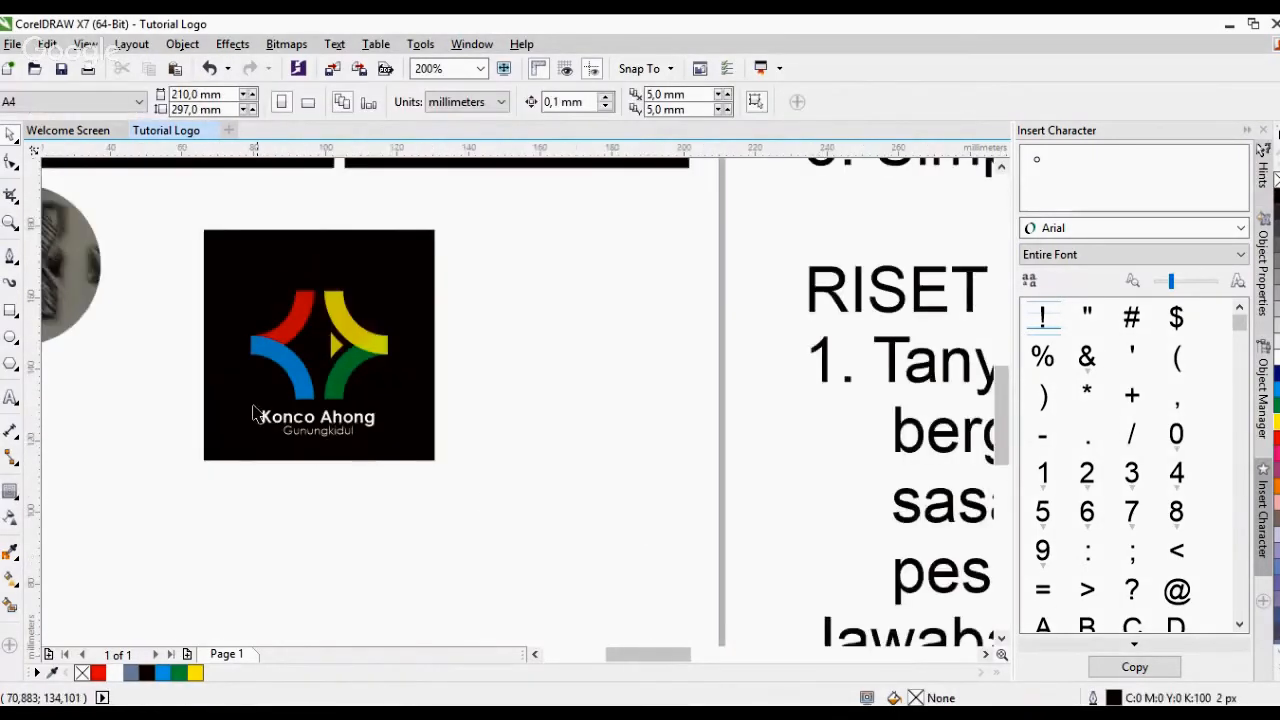
left_click_drag(520, 498, 166, 268)
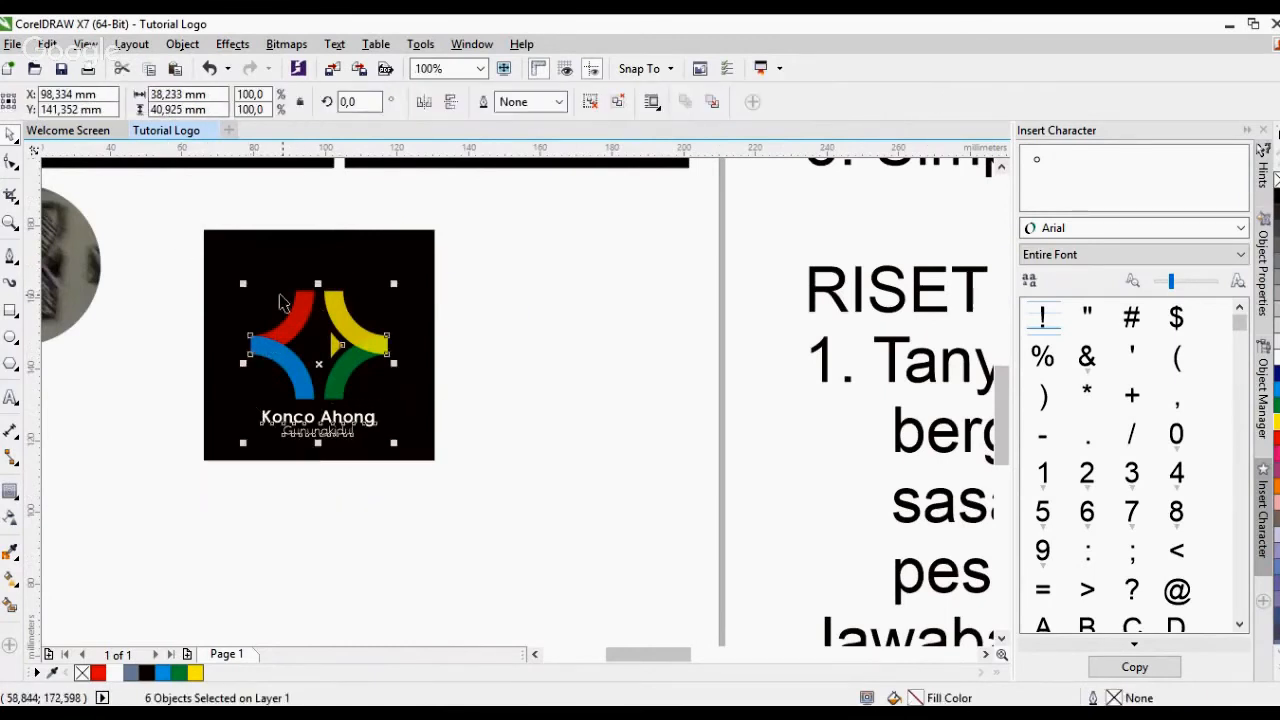
key("ctrl+g")
left_click(277, 249, "shift")
key("e")
left_click(520, 321)
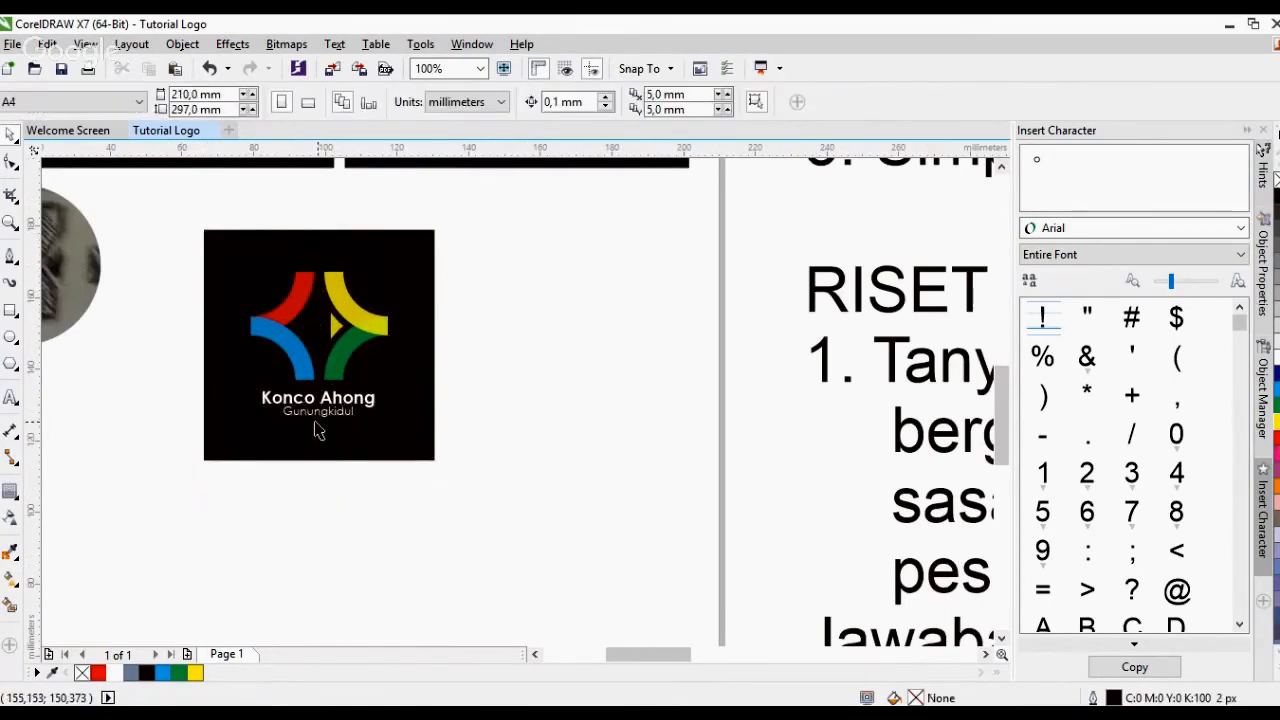
Scale the name text within the group down to about 19.2 mm wide, centred close beneath the logo
scroll(306, 424, "up", 2)
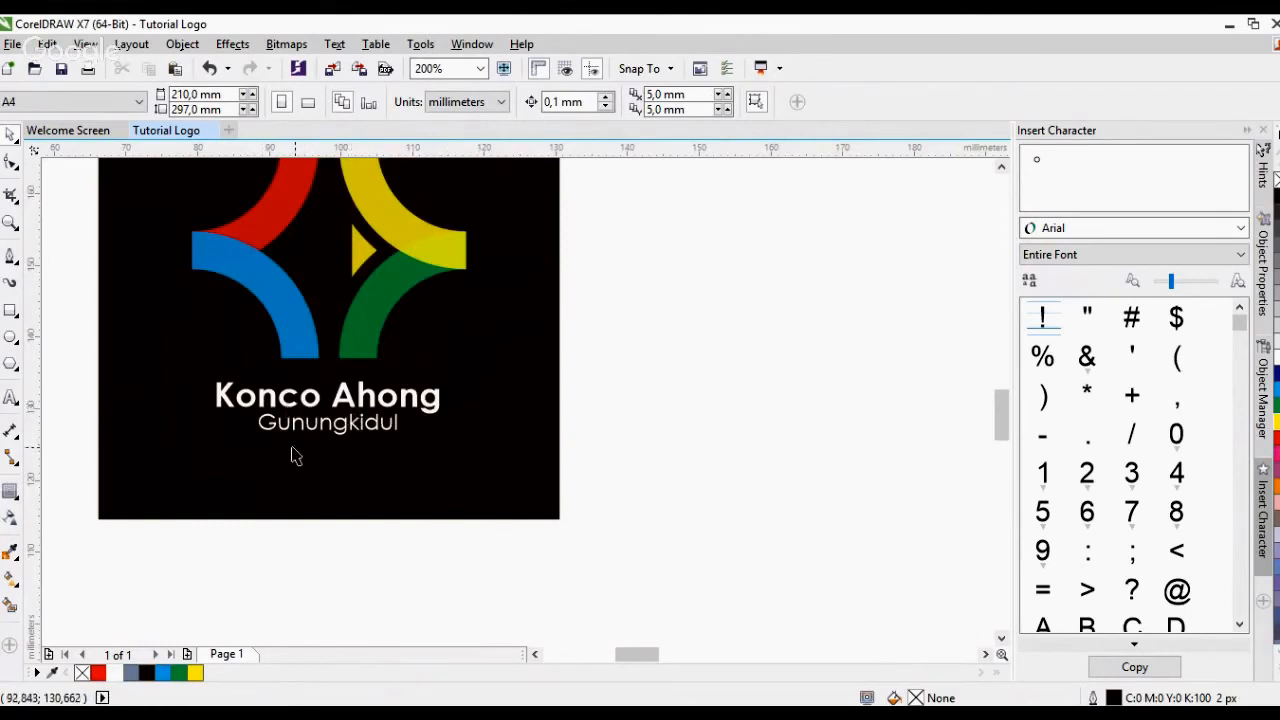
scroll(491, 400, "down", 2)
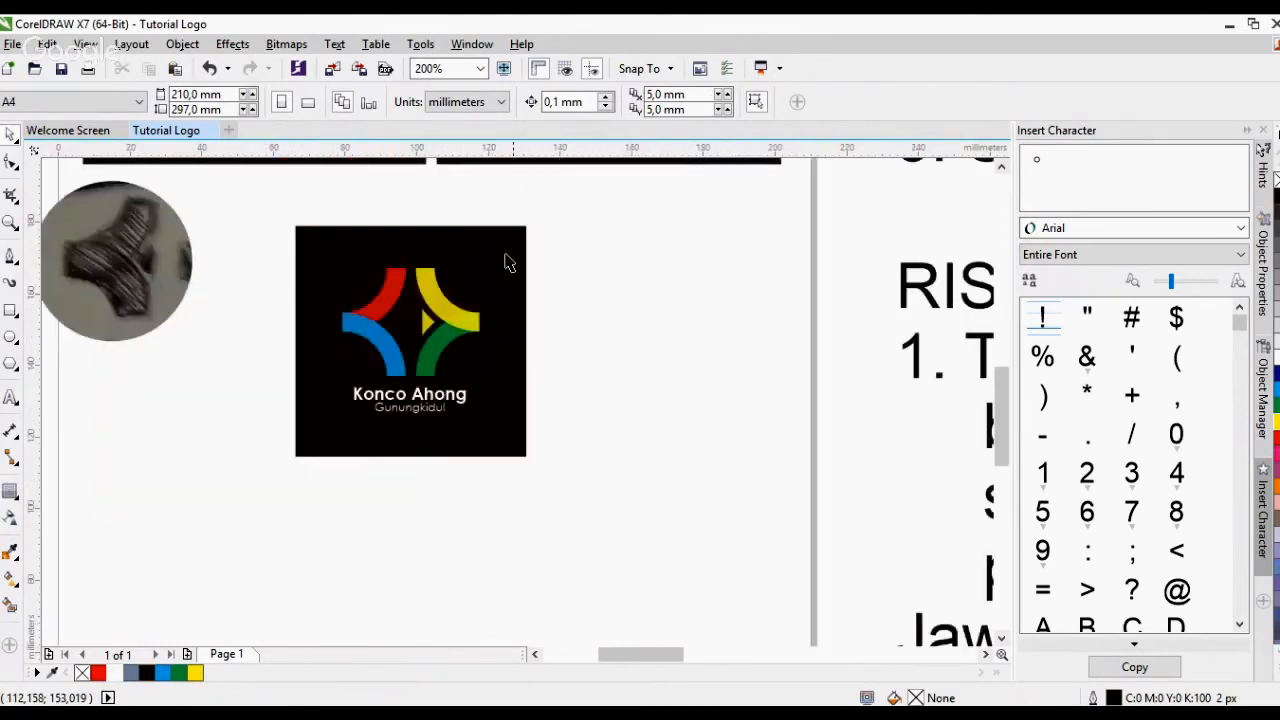
scroll(505, 262, "down", 1)
scroll(572, 168, "up", 1)
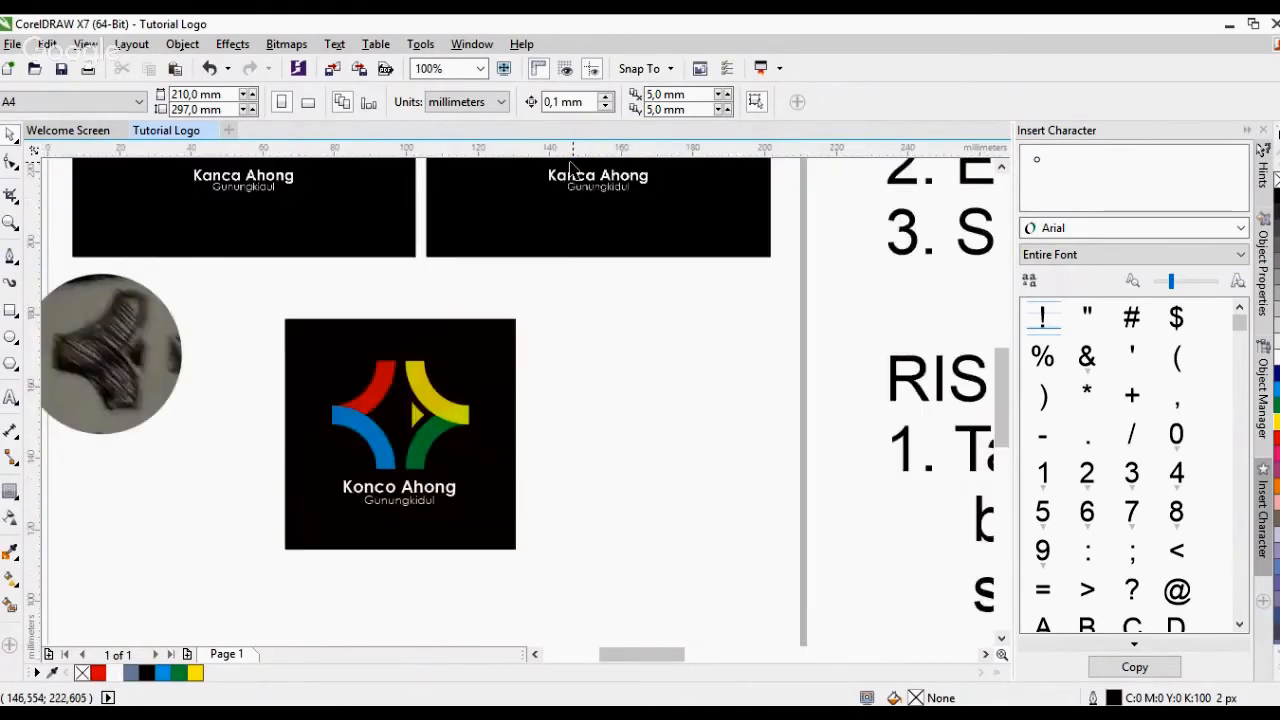
left_click(427, 503)
left_click(615, 348)
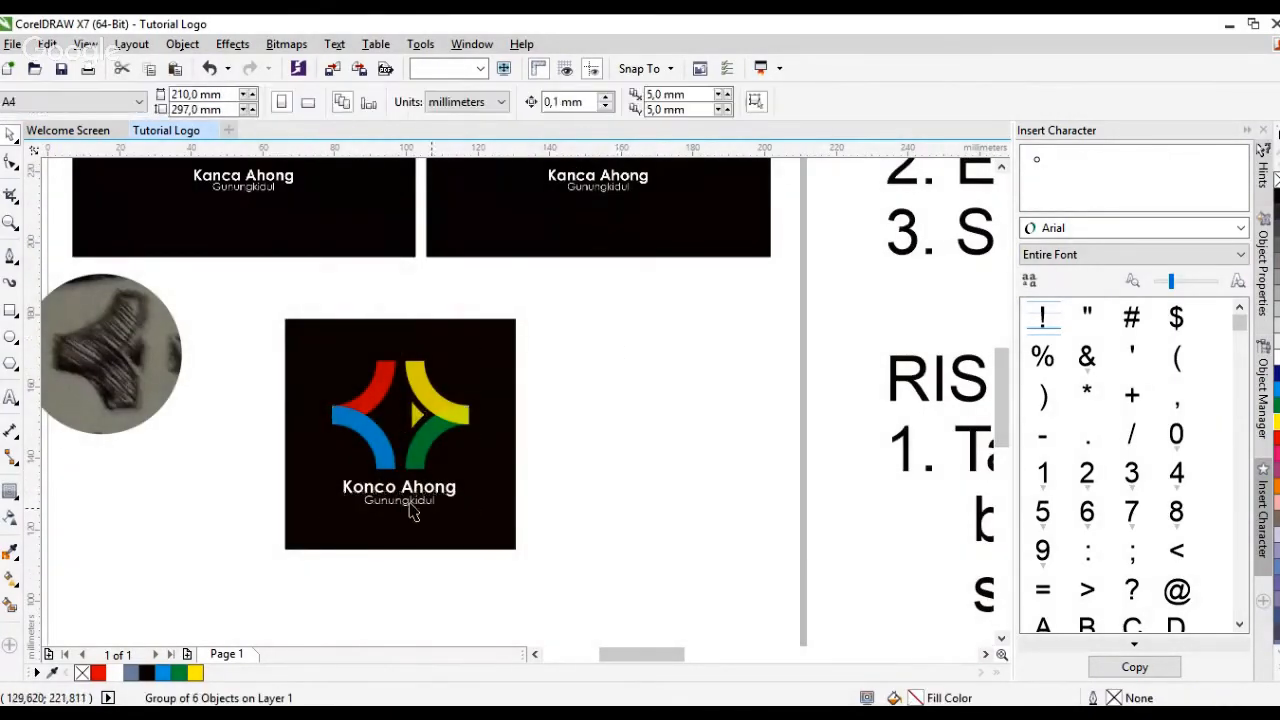
scroll(414, 500, "up", 1)
left_click(420, 488)
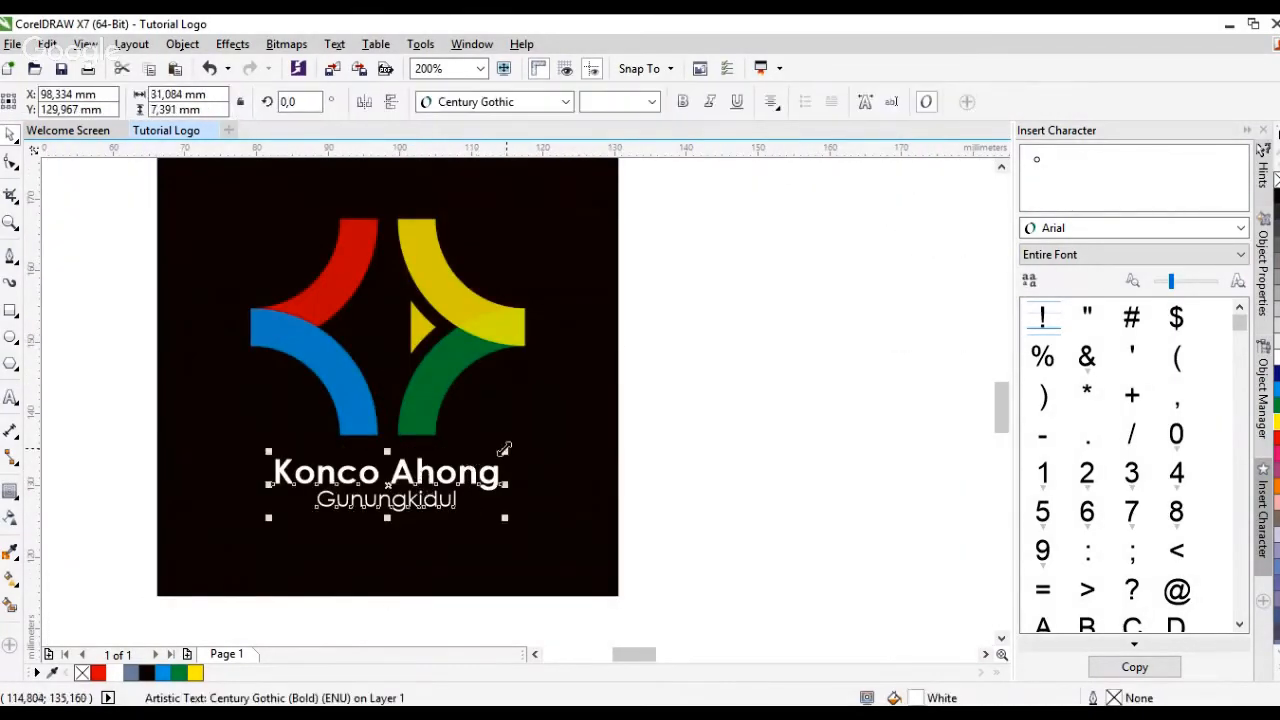
left_click_drag(504, 450, 426, 467)
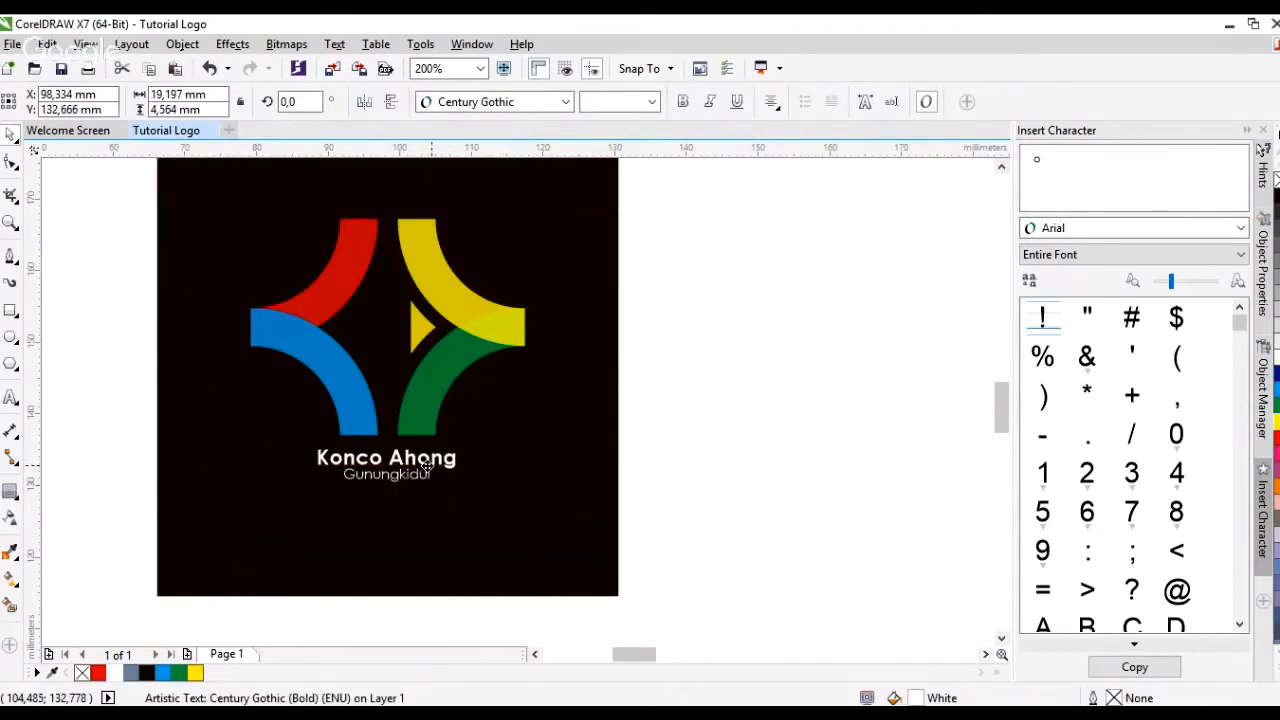
left_click(700, 358)
Enlarge the grouped logo and name text about its centre on the black square
scroll(571, 409, "down", 2)
left_click_drag(740, 482, 196, 259)
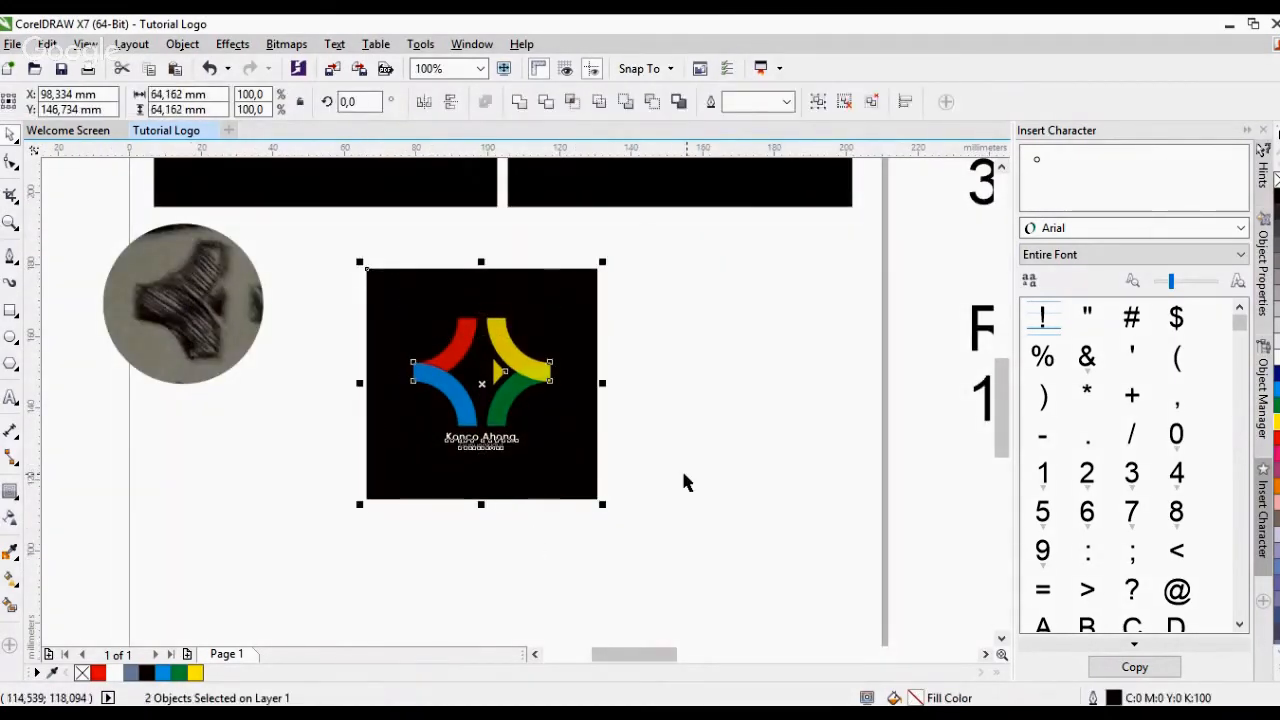
left_click(548, 338)
left_click_drag(555, 316, 723, 306)
key("Escape")
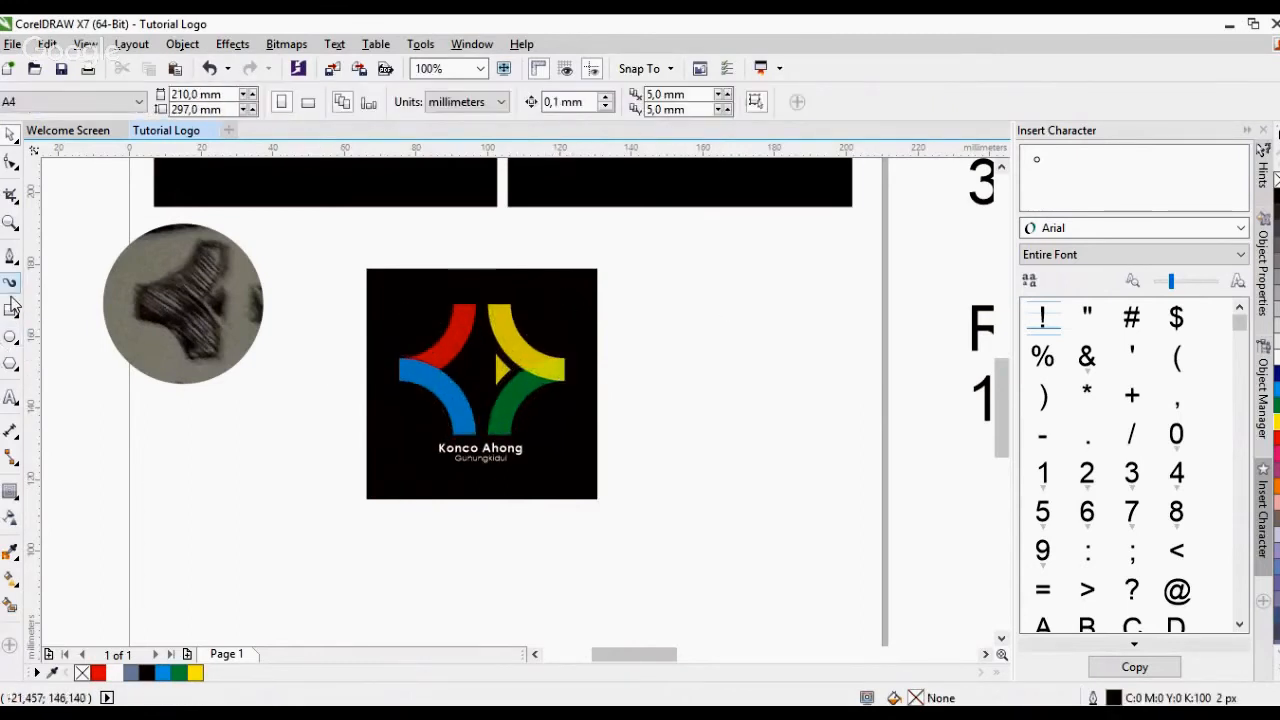
Add the text ACC beside the black square in Arial, scaled up to about 42.4 mm wide
left_click(11, 397)
left_click(330, 537)
type("ACC")
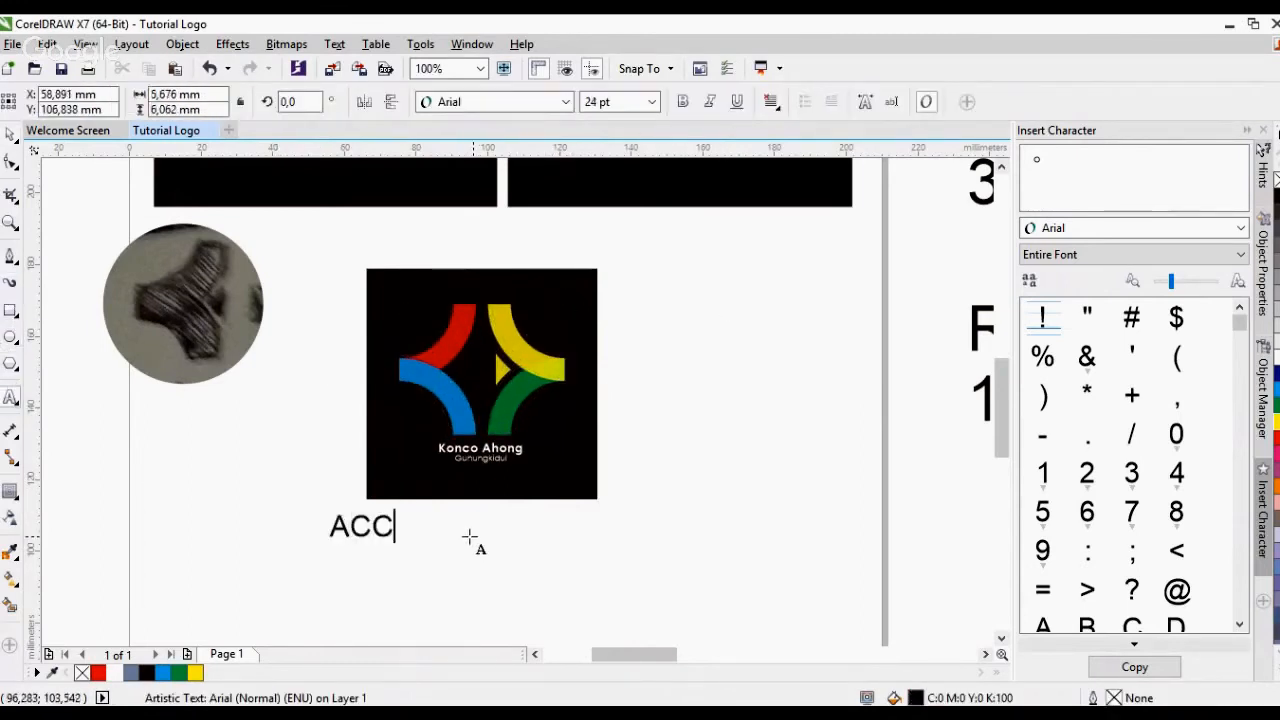
key("ctrl+space")
left_click_drag(380, 557, 781, 491)
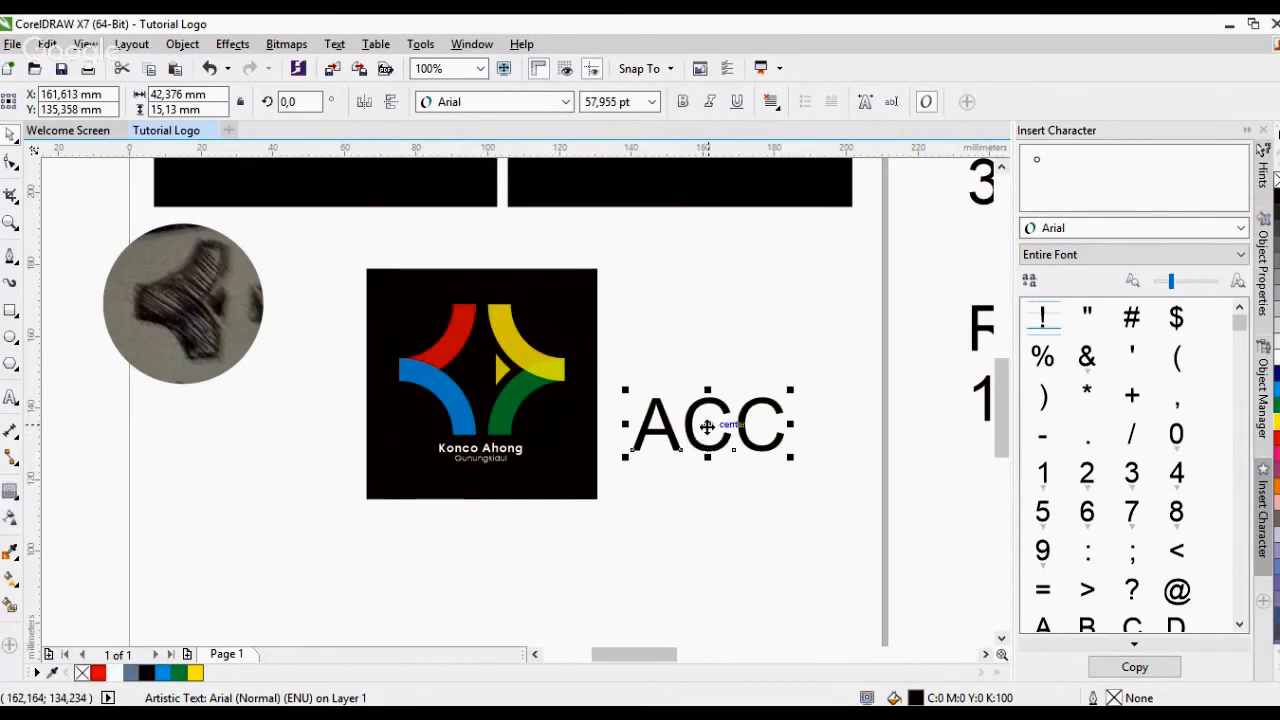
left_click_drag(706, 425, 690, 396)
left_click(691, 471)
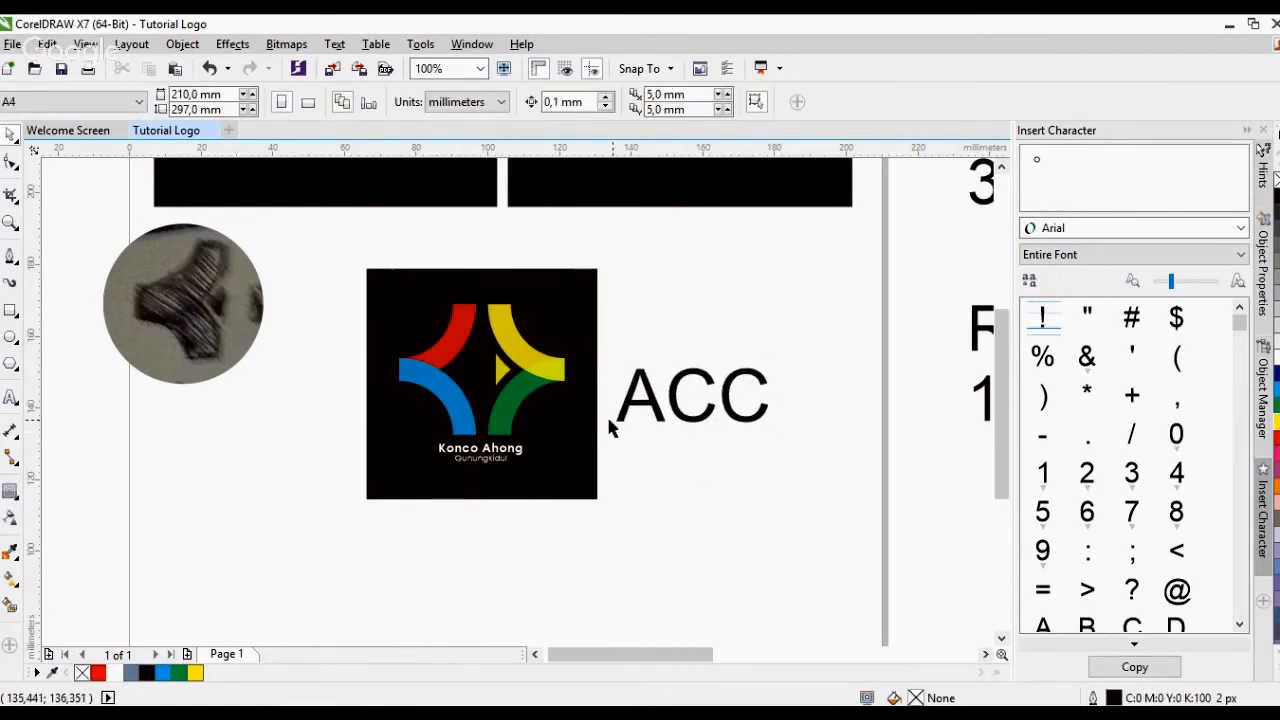
Move the black logo square beneath the white-logo board and put the sketch photo beside it, level with its centre
scroll(606, 413, "down", 1)
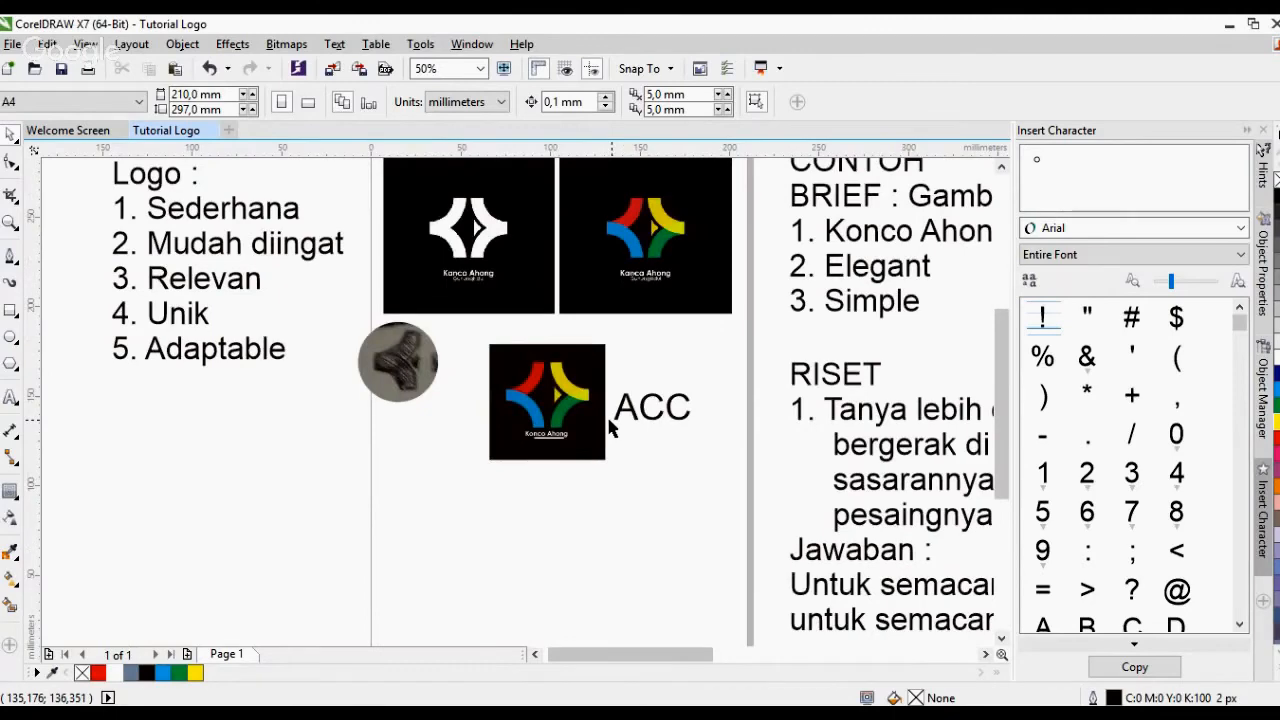
left_click(609, 419)
scroll(560, 425, "down", 1)
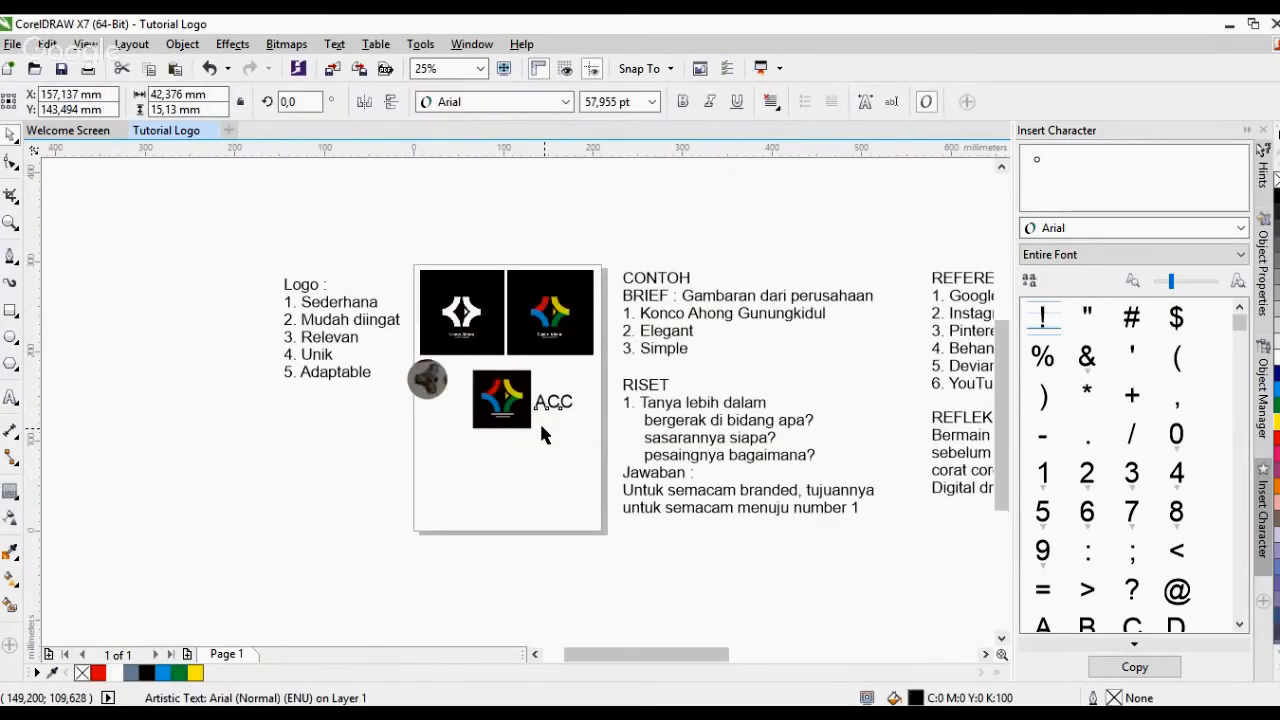
scroll(541, 427, "up", 1)
left_click(456, 374)
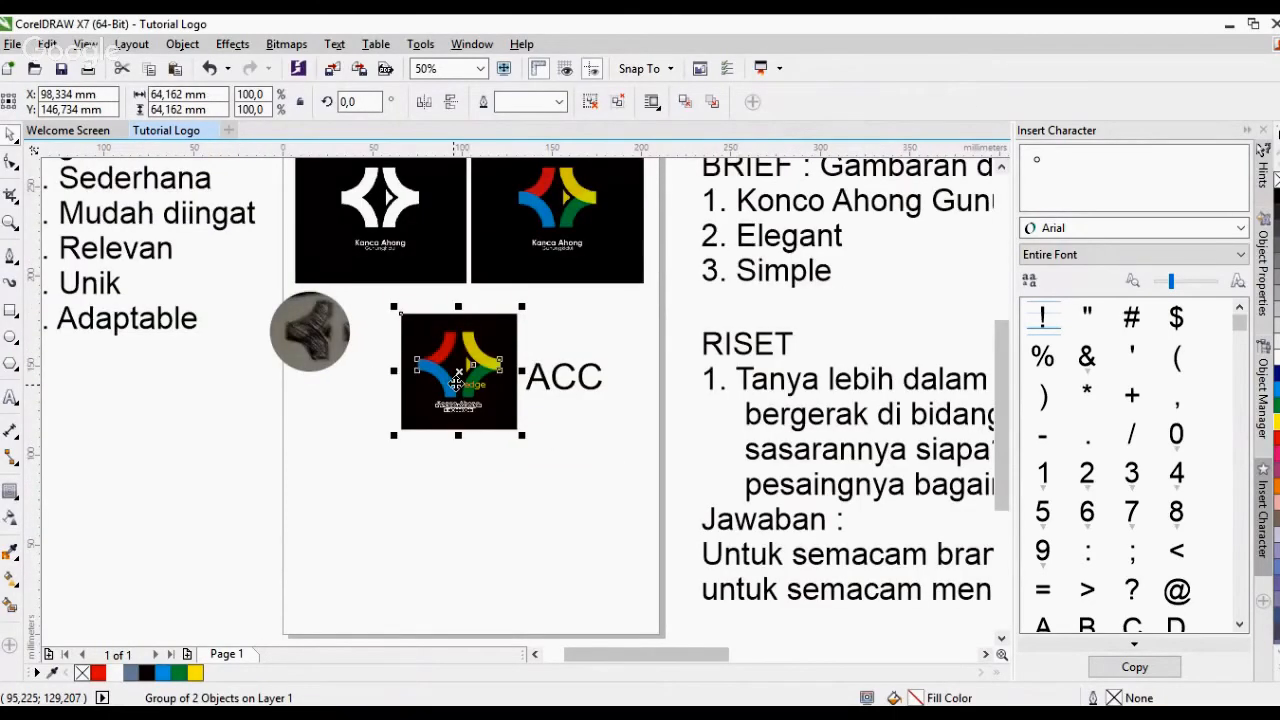
left_click_drag(457, 383, 414, 358)
left_click_drag(310, 332, 400, 336)
key("c")
key("e")
left_click(495, 422)
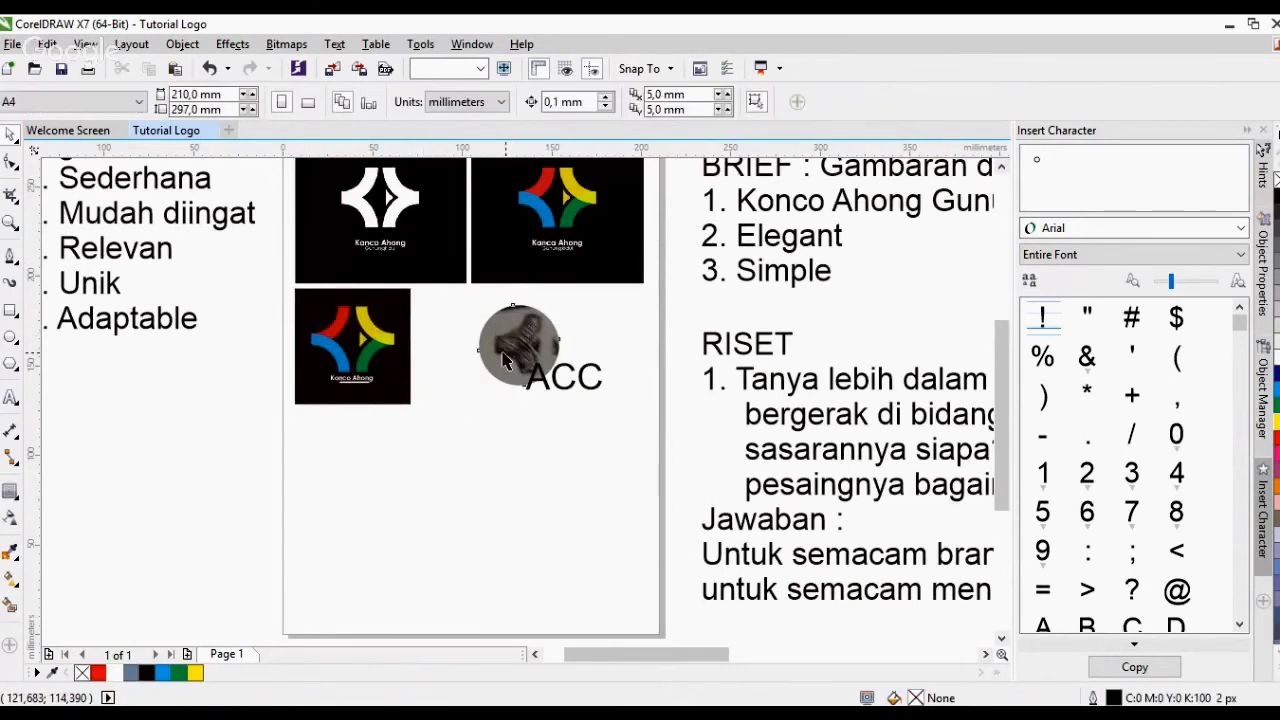
Enlarge the round sketch photo to about the height of the black square and set it directly beside the square
left_click(505, 360)
left_click_drag(515, 317, 466, 326)
left_click_drag(516, 393, 531, 408)
left_click(362, 345)
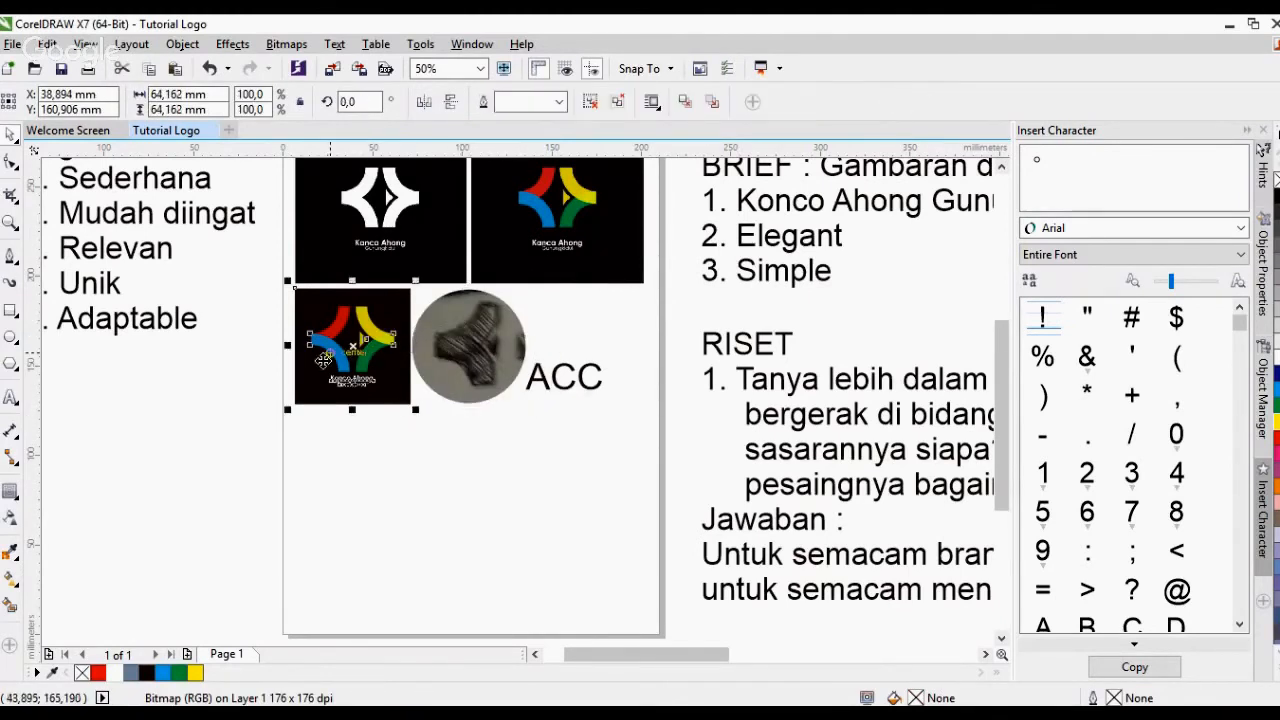
Swap the sketch photo and the black logo square, and left-align the photo with the white-logo board above
left_click_drag(331, 354, 566, 366)
left_click(493, 341, "shift")
left_click_drag(493, 341, 367, 340)
key("Escape")
left_click(356, 260, "shift")
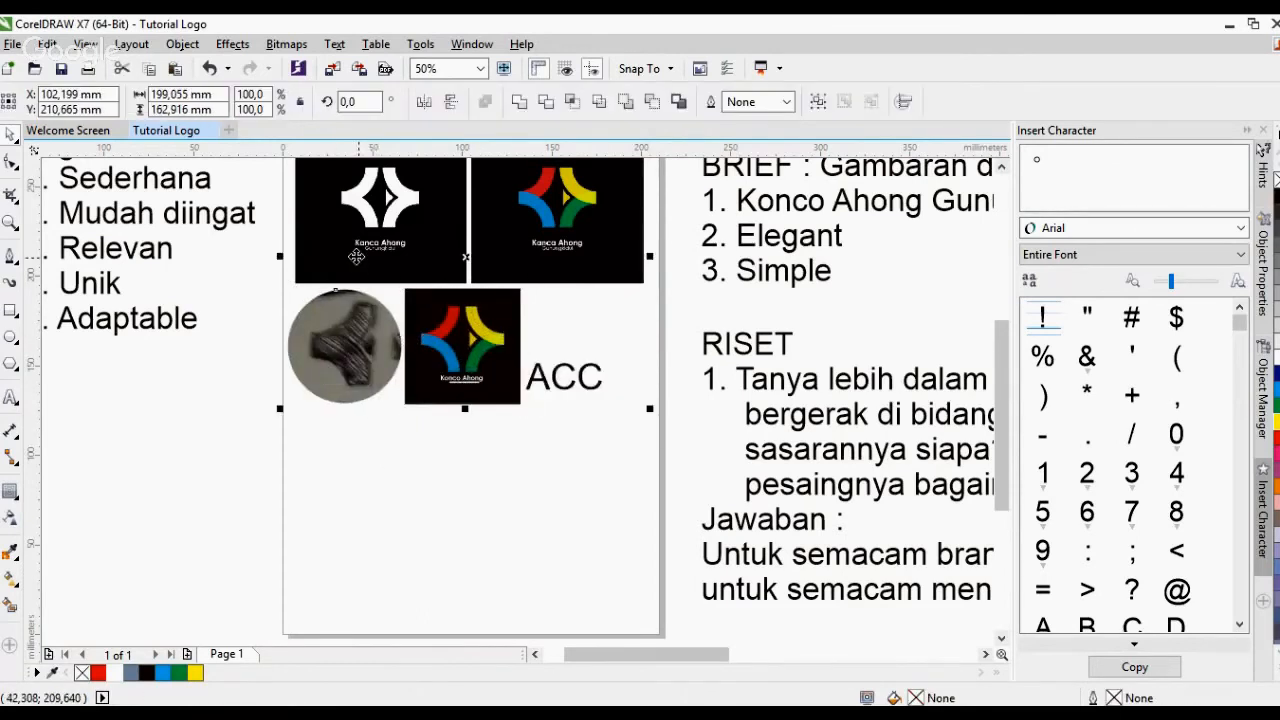
key("l")
Space the black logo square slightly away from the sketch photo and move the ACC text level beside the square
left_click(460, 389)
left_click_drag(444, 346, 458, 346)
left_click_drag(631, 452, 500, 343)
left_click_drag(562, 378, 583, 344)
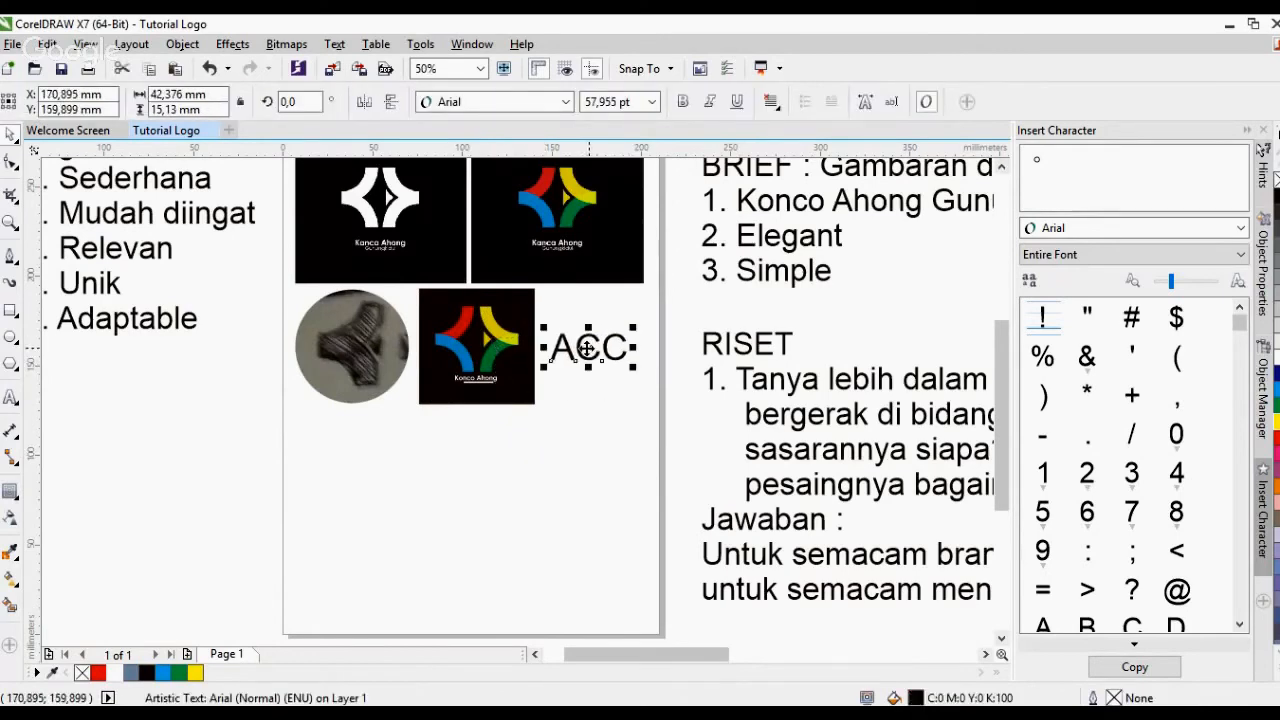
key("Escape")
scroll(432, 372, "up", 1)
scroll(432, 372, "down", 1)
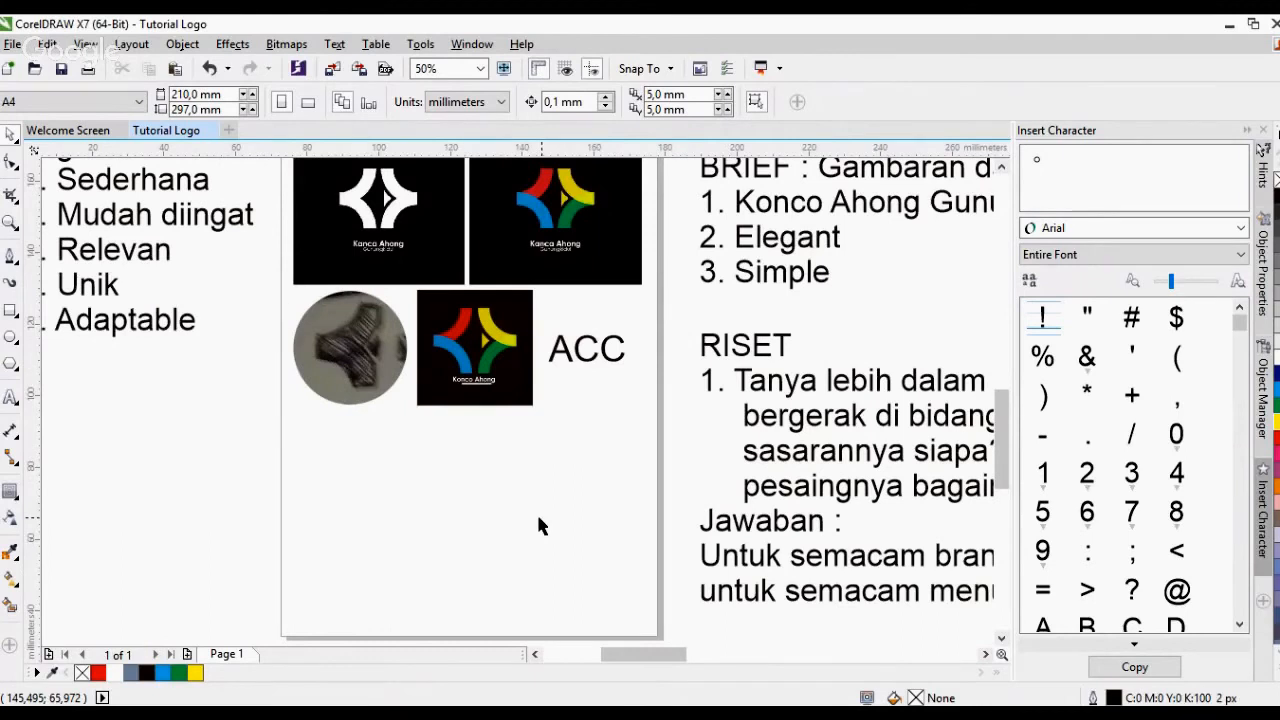
Import the four logo mockup images and spread them out below the sketch and logo row
scroll(536, 511, "up", 1)
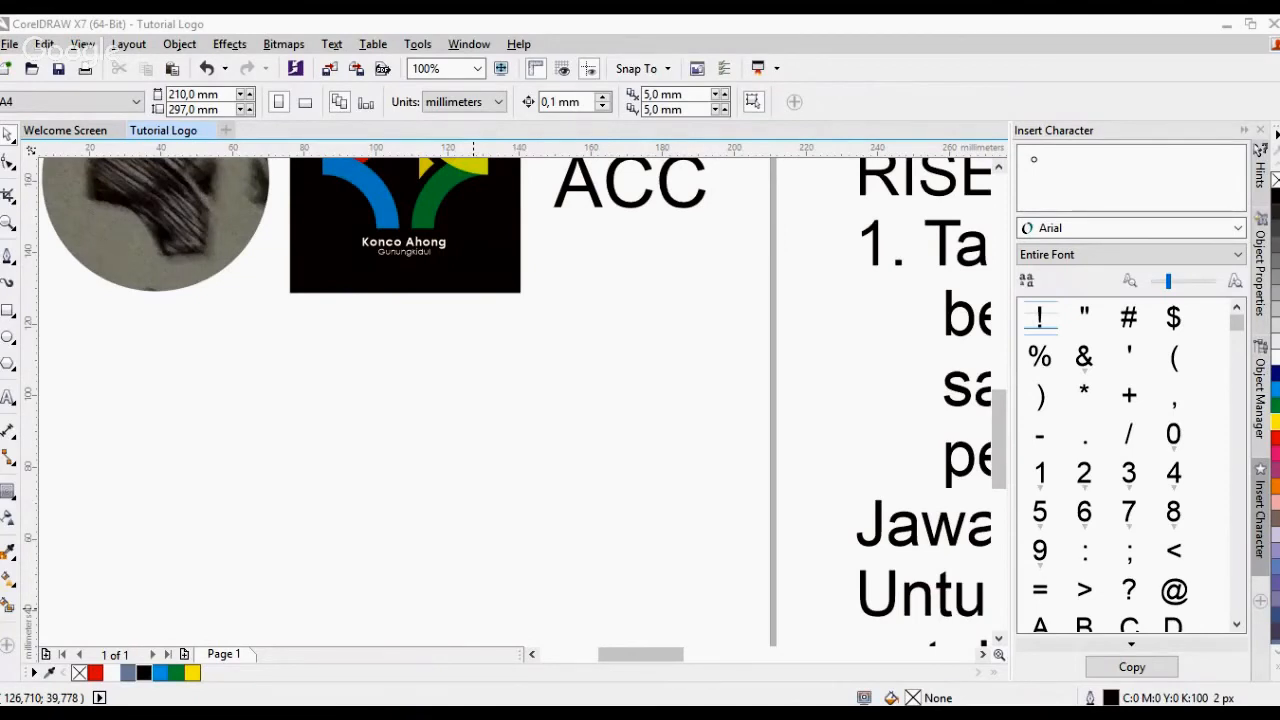
left_click_drag(480, 537, 488, 525)
scroll(485, 517, "down", 1)
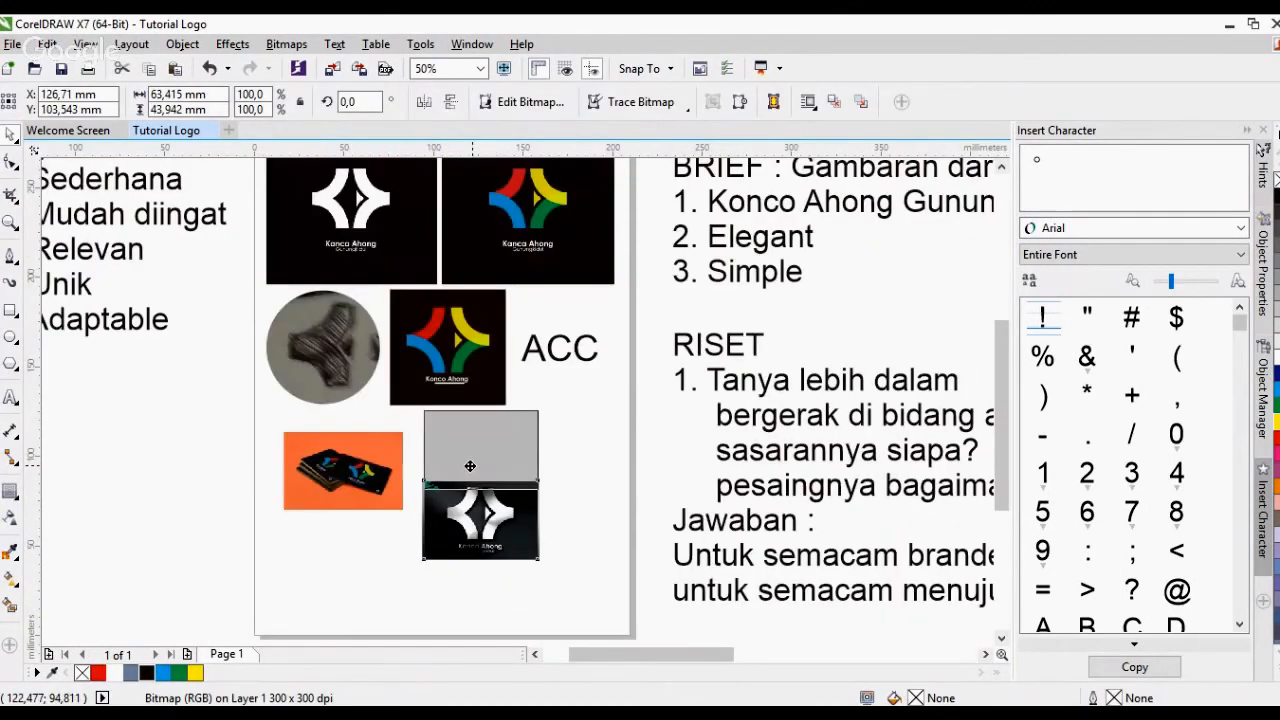
left_click_drag(471, 466, 460, 491)
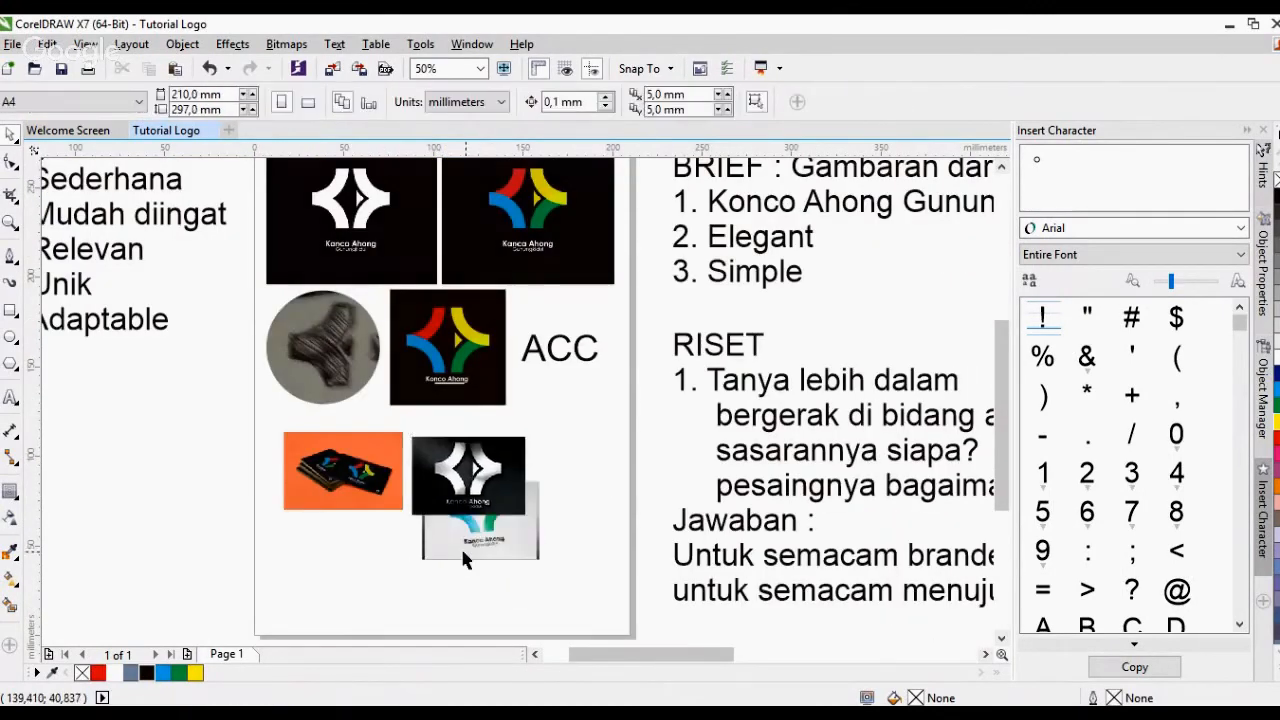
left_click_drag(460, 545, 573, 502)
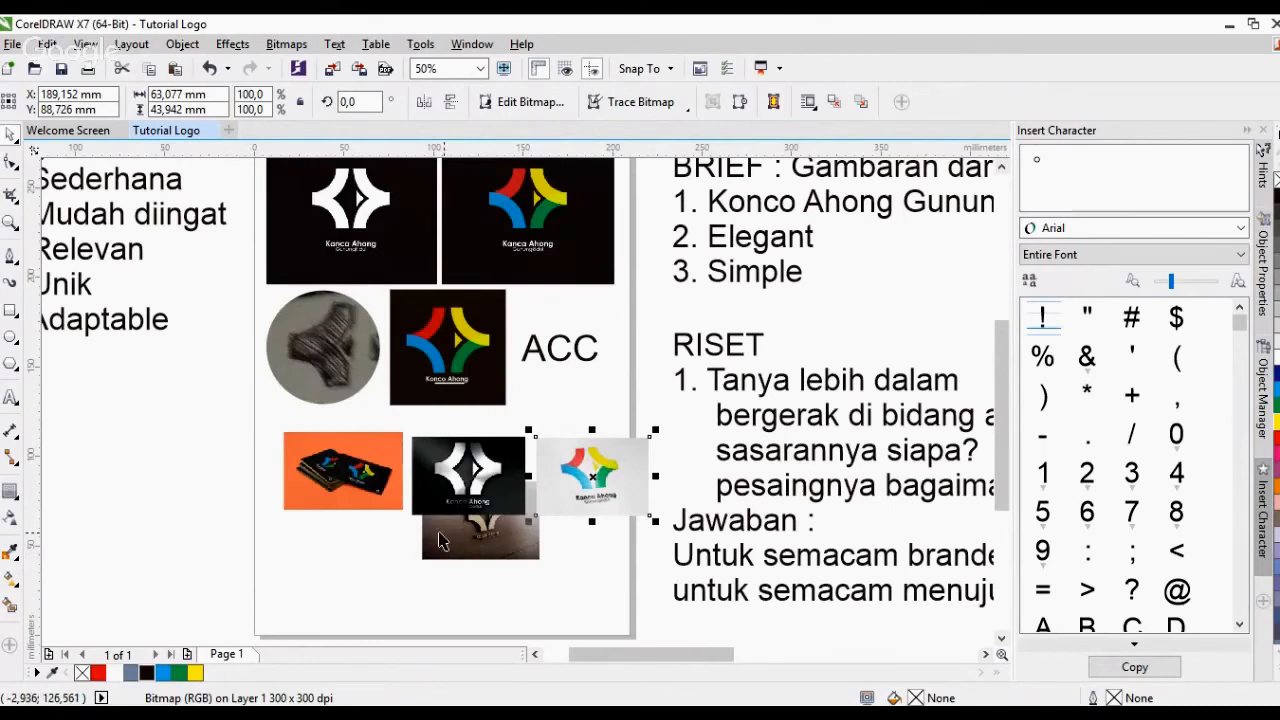
left_click_drag(480, 540, 364, 578)
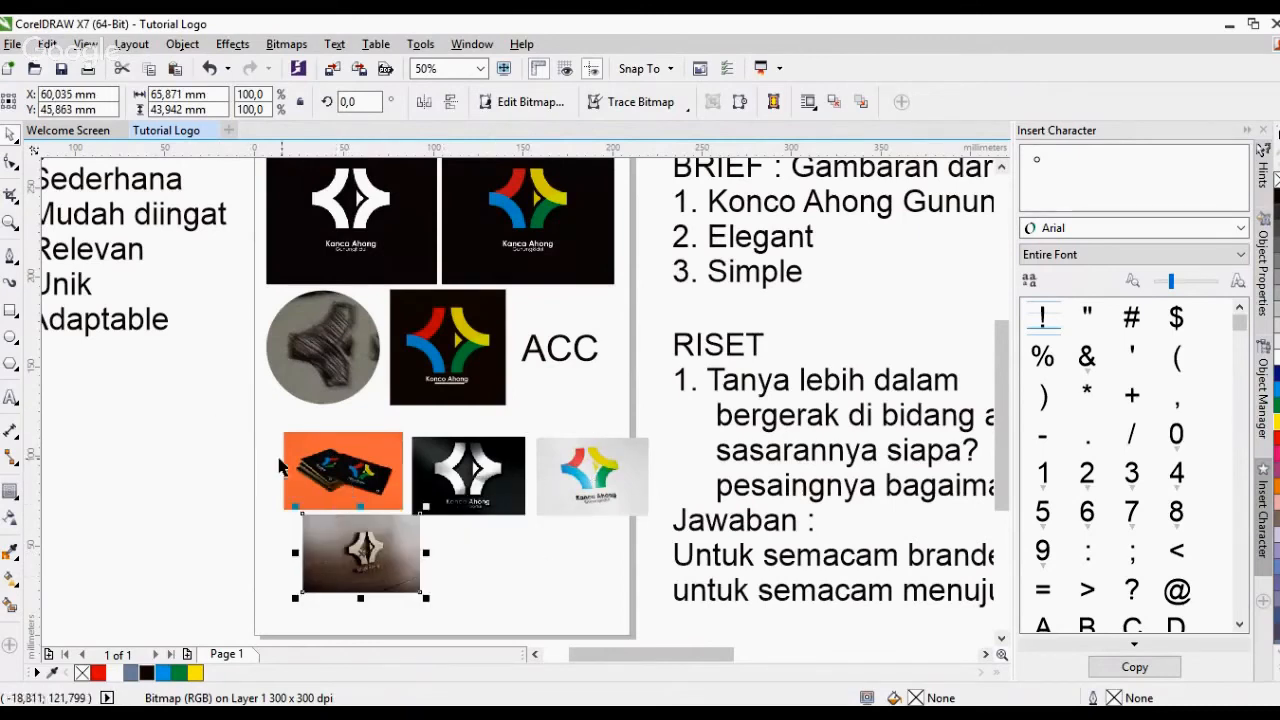
Left-align the wooden logo mockup with the orange business card mockup above it
left_click(330, 490, "shift")
key("l")
left_click(463, 574)
Top-align the dark metallic logo mockup with the orange business card mockup
left_click(447, 488)
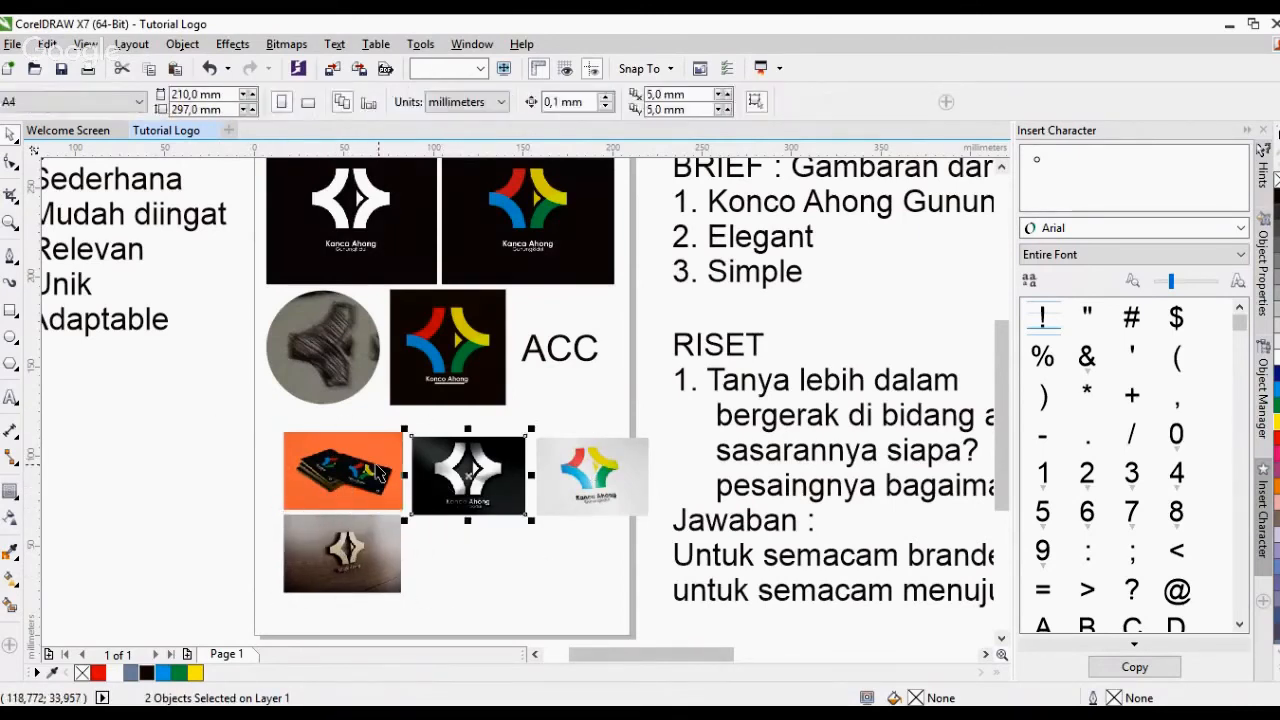
left_click(383, 482, "shift")
key("l")
key("ctrl+z")
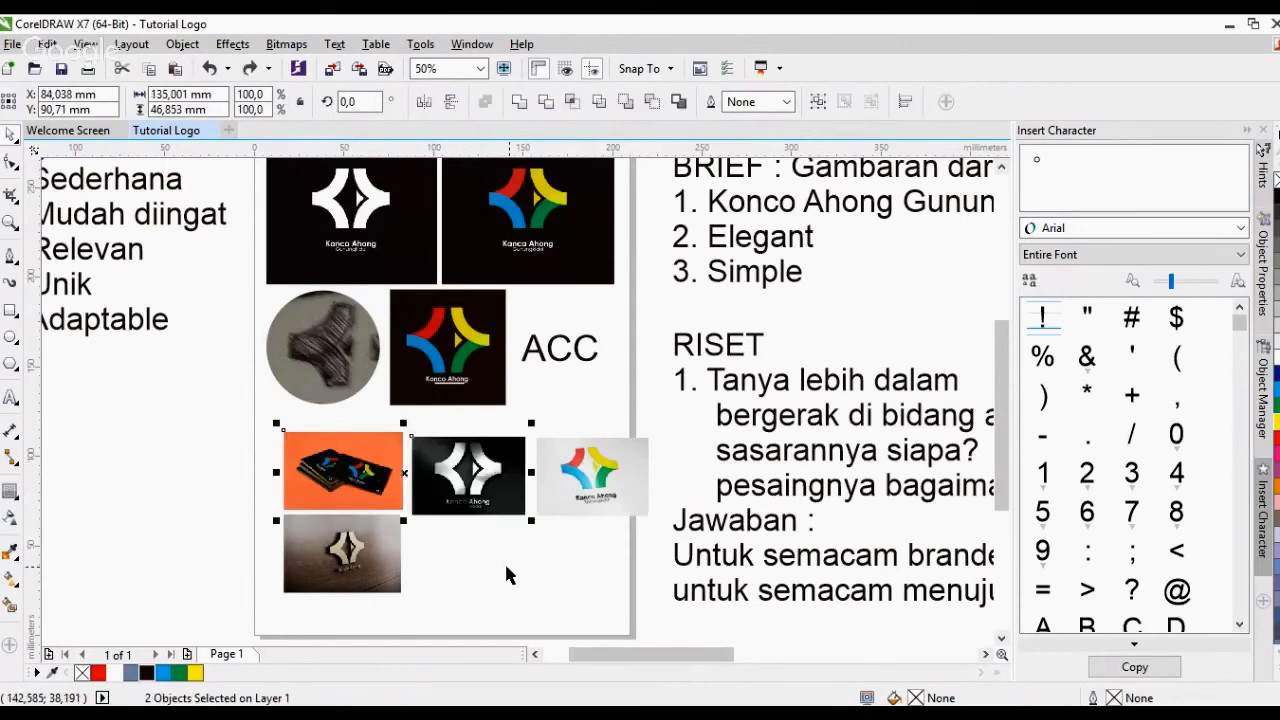
key("Tab")
Bottom-align the white paper mockup with the wooden one and place it left-aligned beneath the dark mockup
left_click(392, 557, "shift")
key("b")
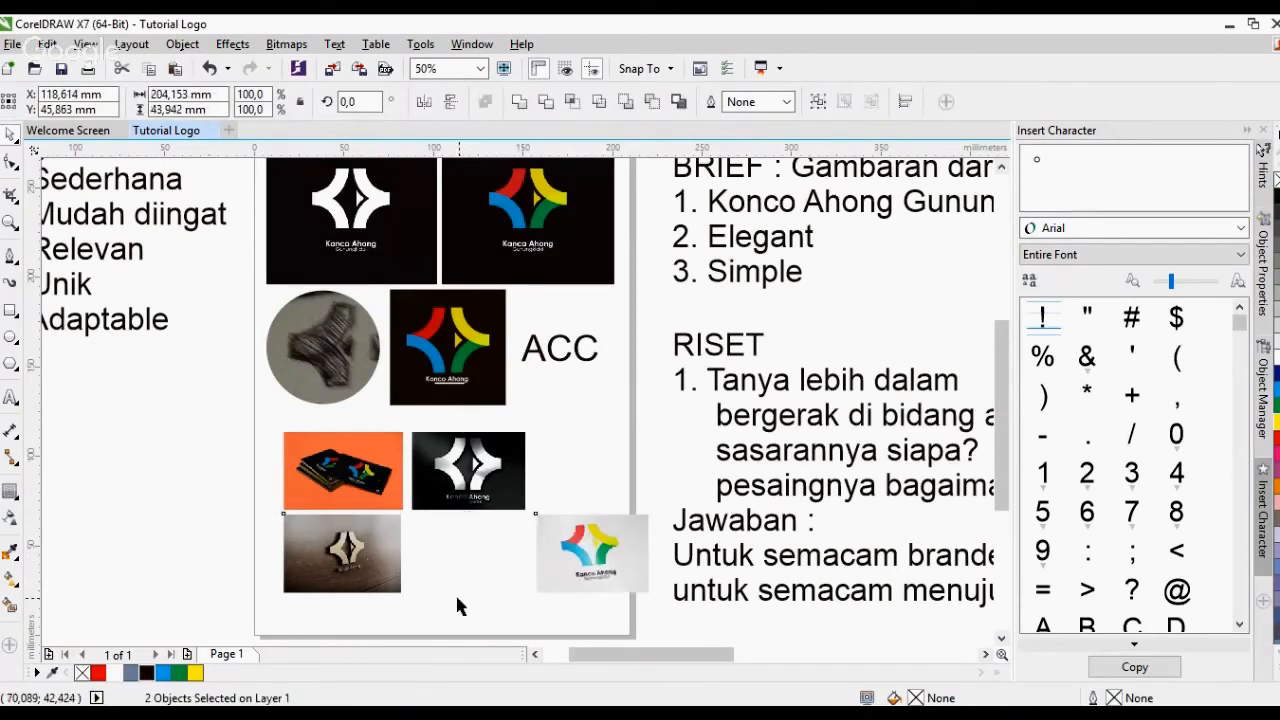
left_click(458, 594)
left_click_drag(600, 554, 470, 551)
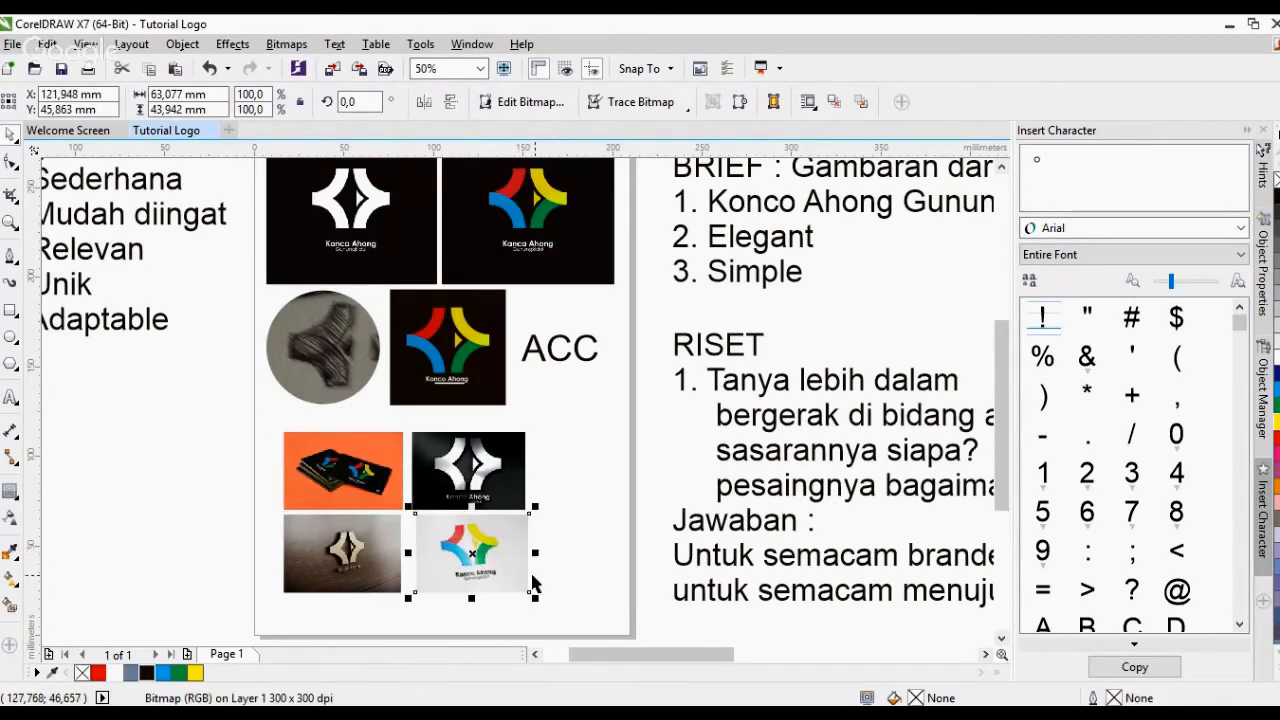
key("Escape")
left_click(468, 470)
left_click(500, 534, "shift")
left_click(583, 525)
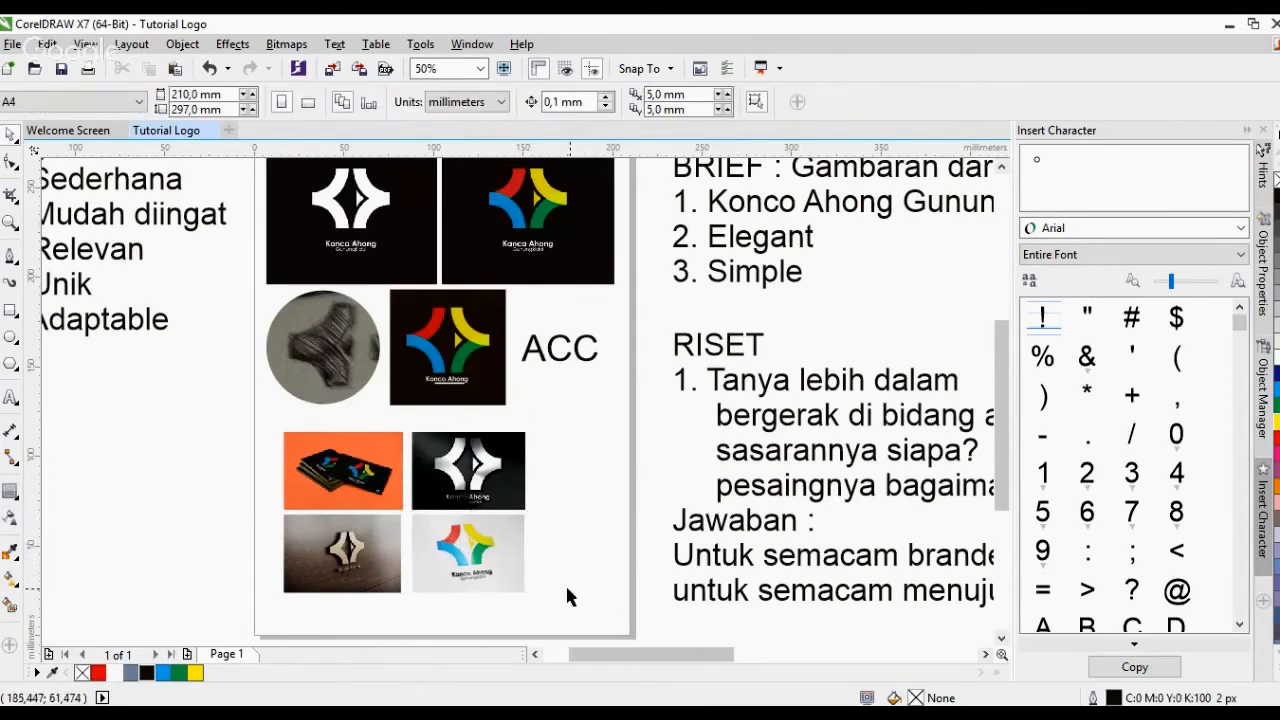
Group the four mockup images and move the group slightly up and to the right on the page
mouse_move(578, 617)
left_mouse_down()
mouse_move(207, 427)
mouse_move(561, 610)
left_mouse_up()
left_click(222, 416)
key("ctrl+g")
left_click_drag(409, 472, 437, 462)
key("Escape")
Examine the four mockups and inspect the logo on the orange business card mockup up close
key("z")
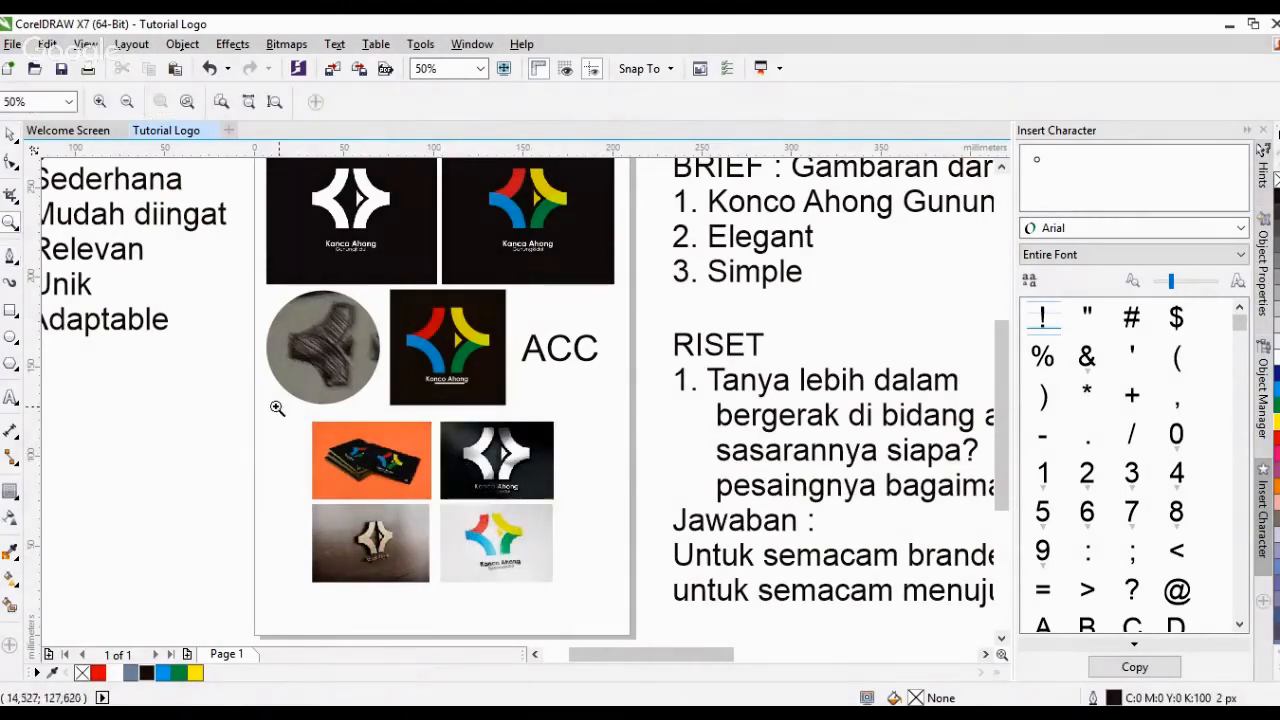
left_click_drag(277, 408, 557, 587)
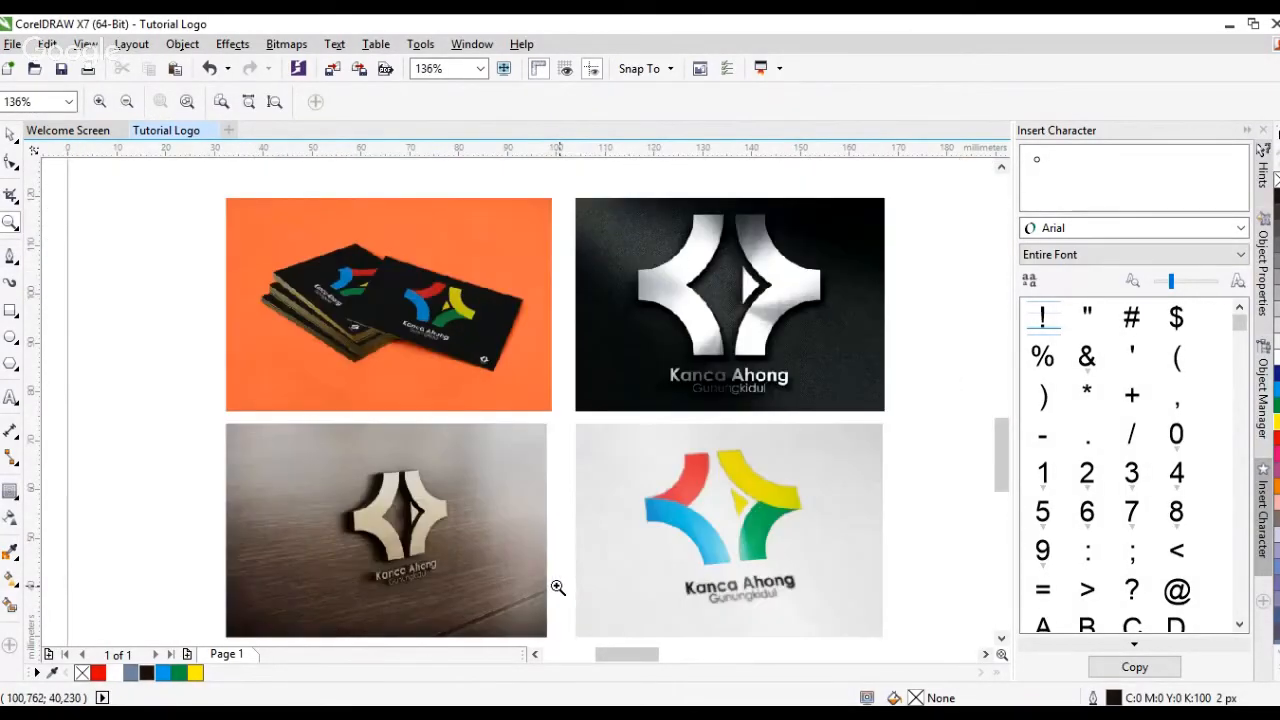
left_click_drag(224, 193, 551, 414)
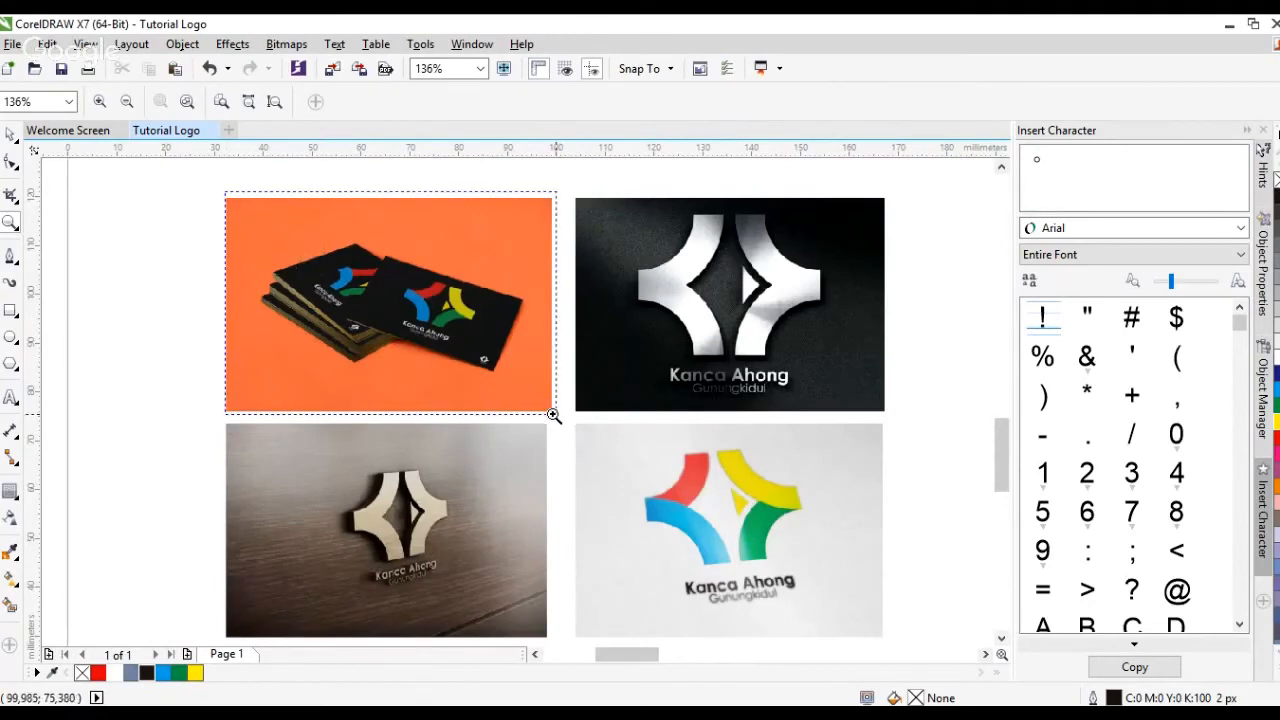
key("space")
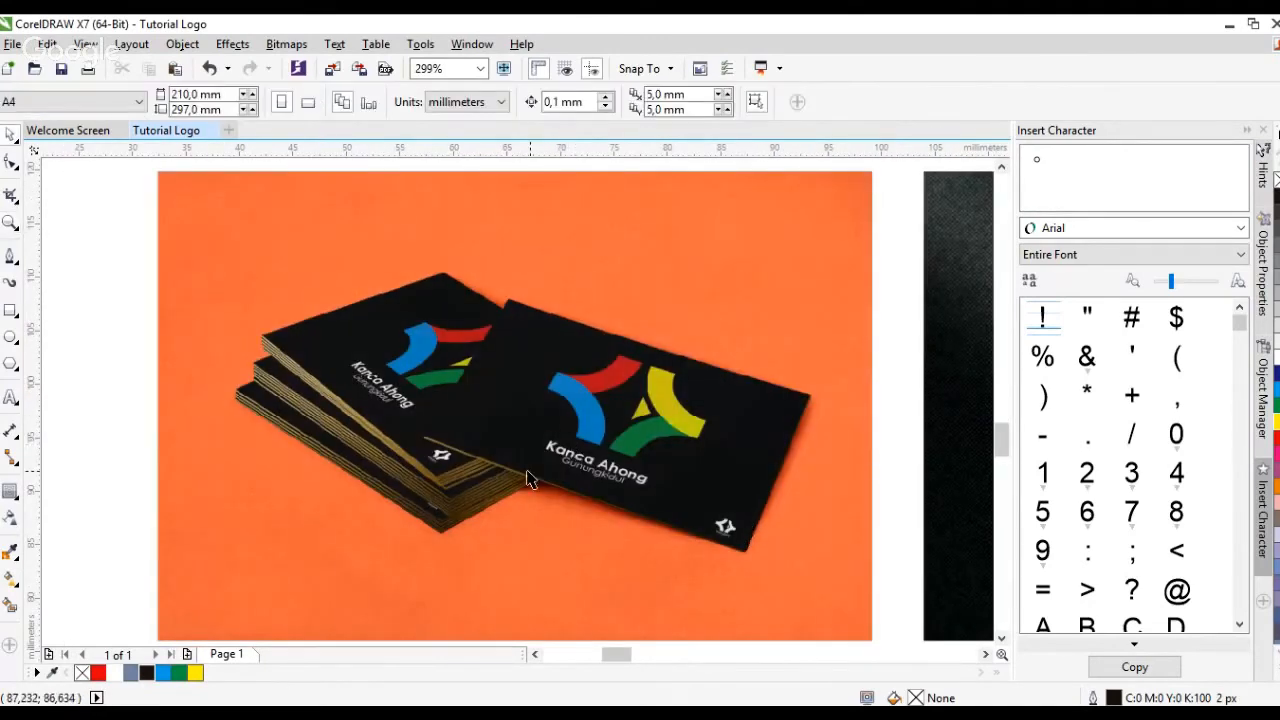
scroll(727, 532, "up", 2)
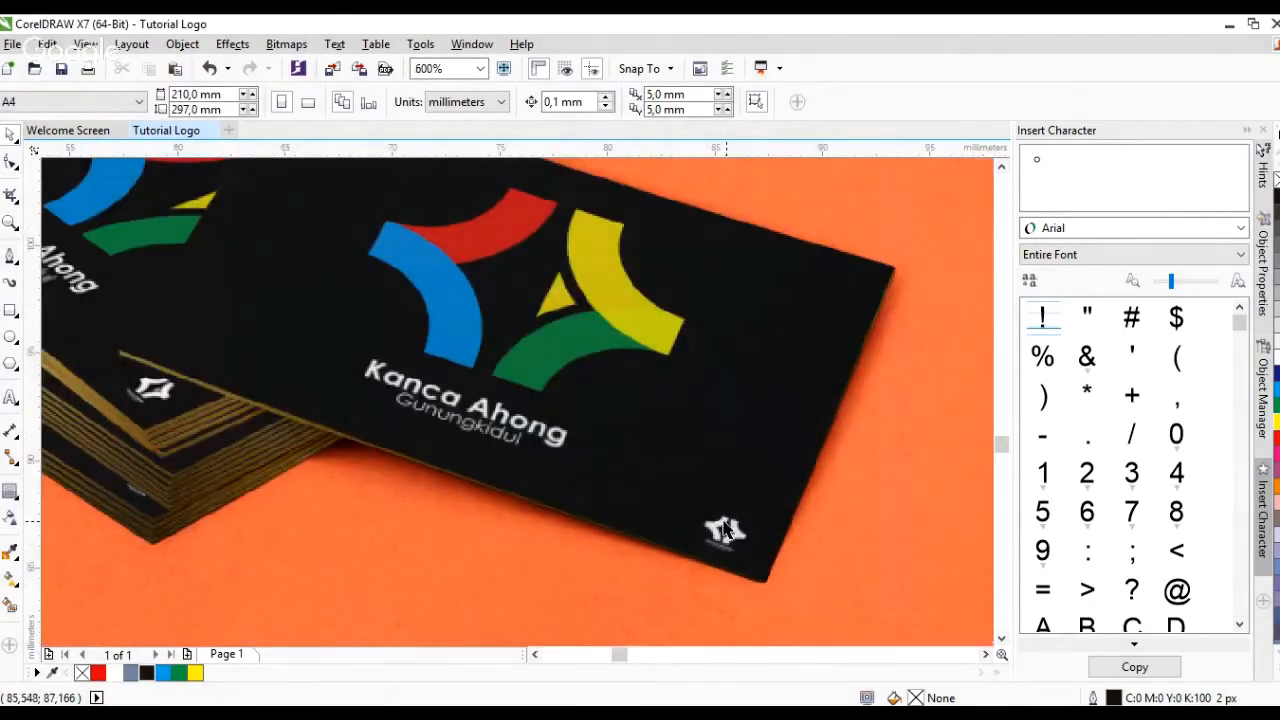
scroll(727, 532, "down", 2)
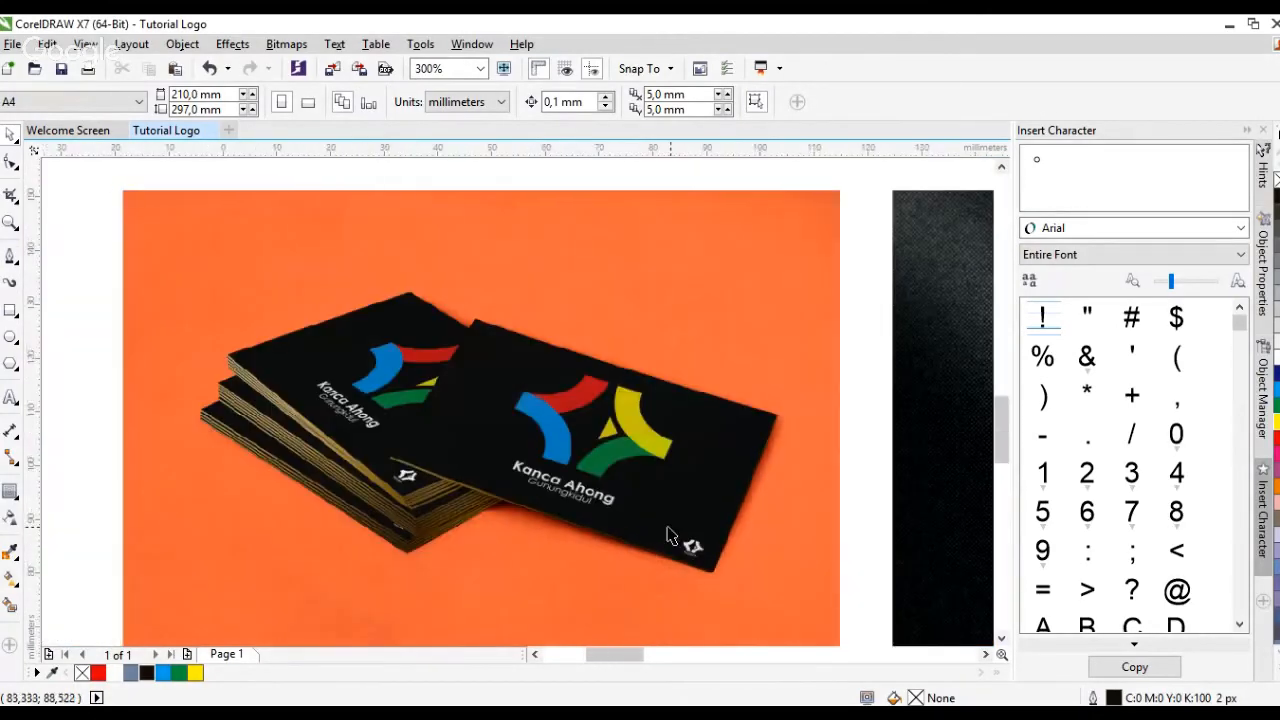
scroll(670, 537, "down", 2)
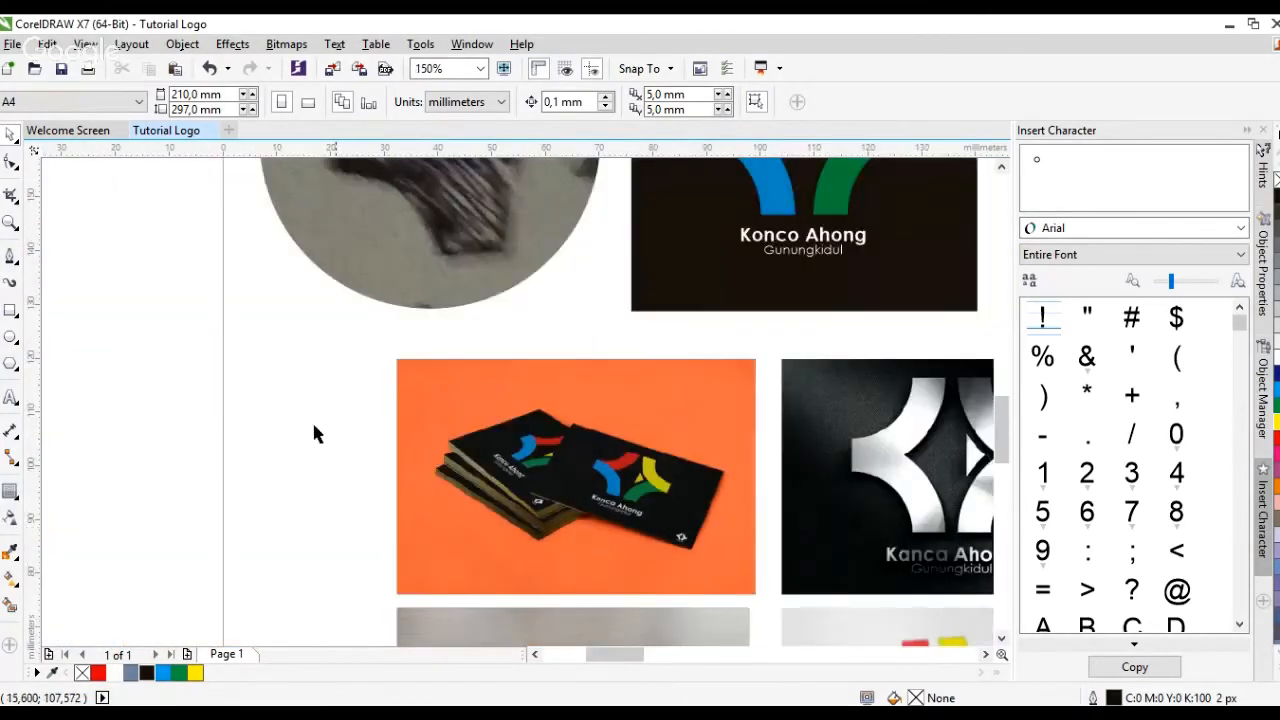
Examine the logo on the dark metallic, white paper and wooden mockups up close
scroll(616, 529, "down", 2)
scroll(784, 500, "up", 2)
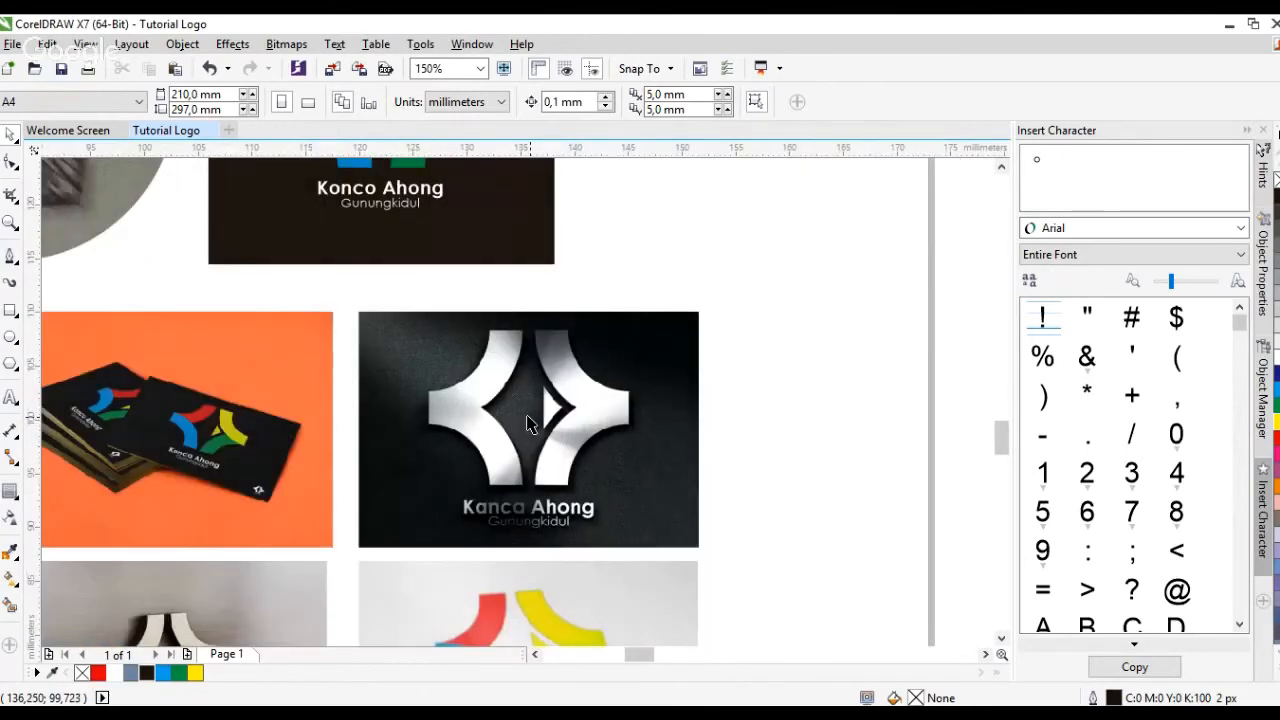
scroll(529, 424, "up", 2)
scroll(580, 390, "down", 2)
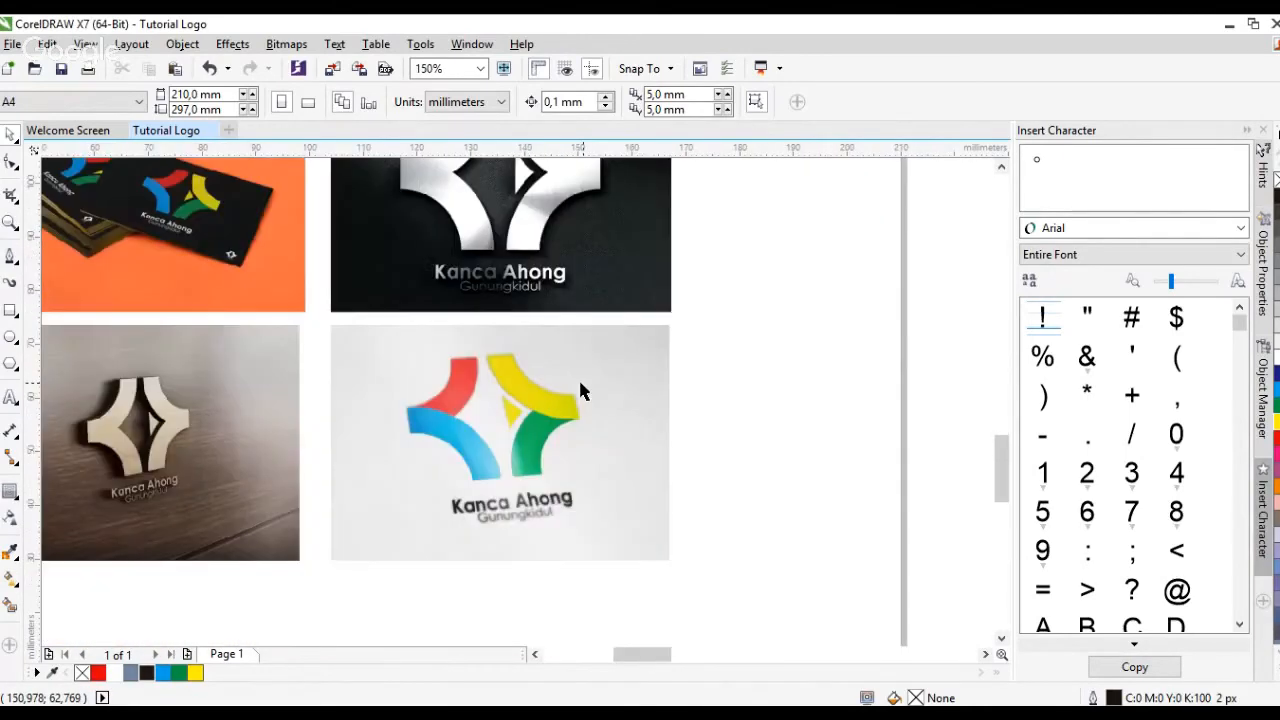
scroll(148, 422, "up", 2)
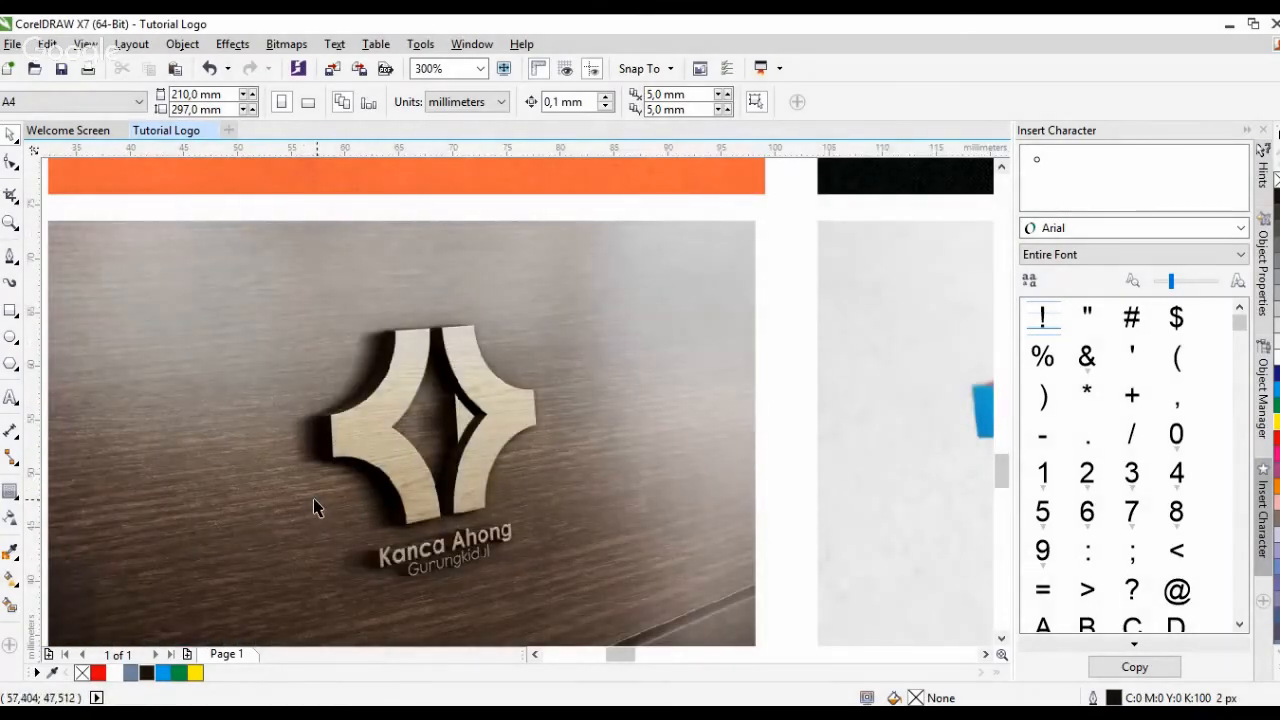
scroll(312, 503, "down", 2)
left_click_drag(777, 323, 574, 468)
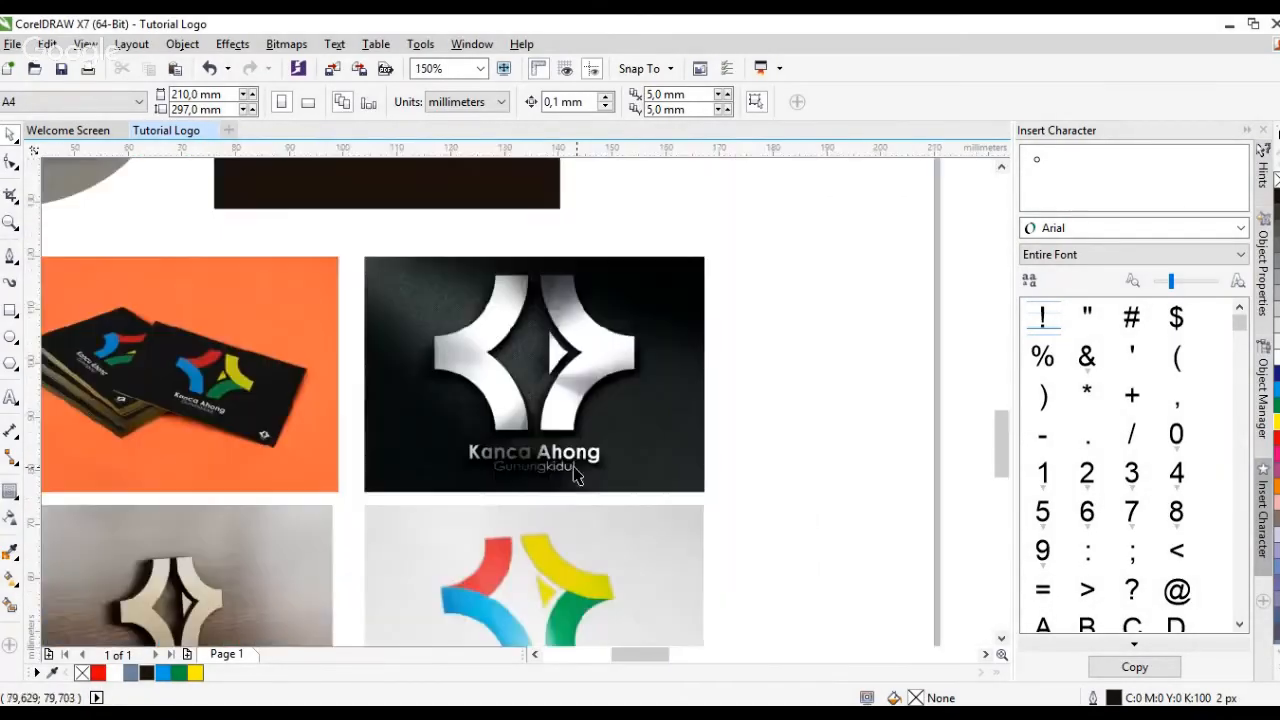
scroll(571, 471, "down", 2)
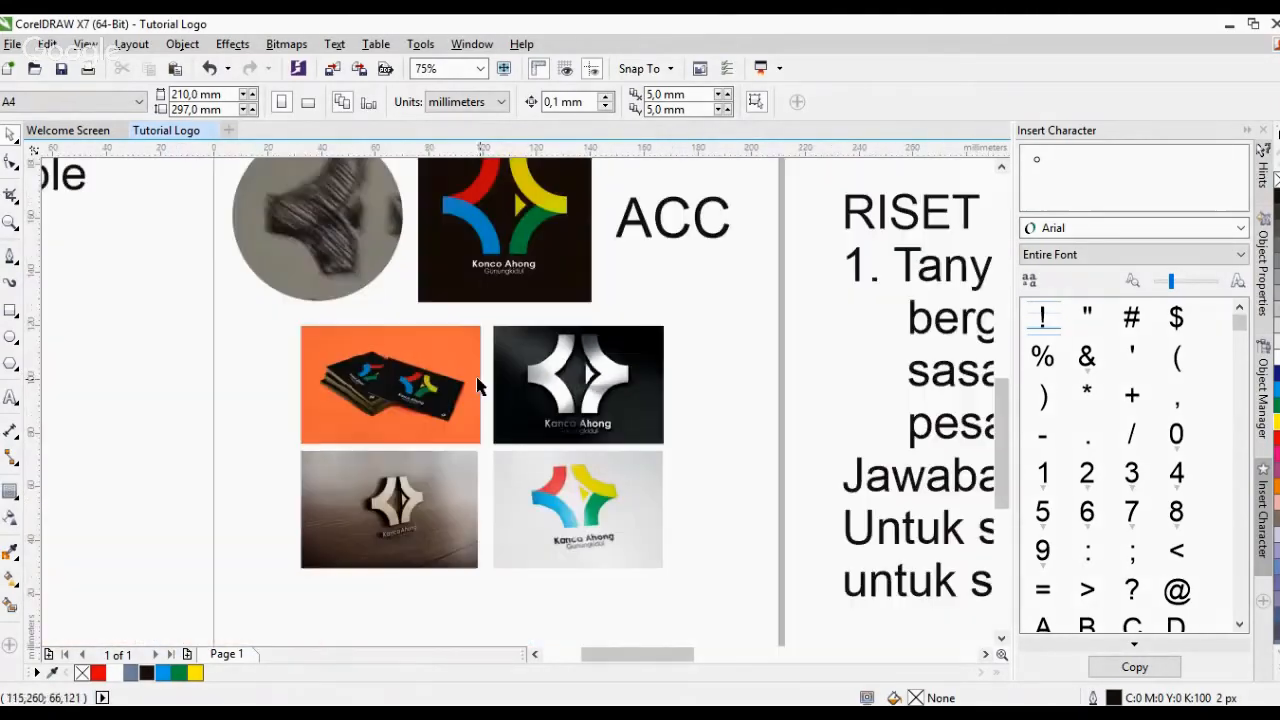
Move the group of four mockups straight down to leave room for a heading beneath the sketch and approved logo
scroll(755, 427, "right", 1)
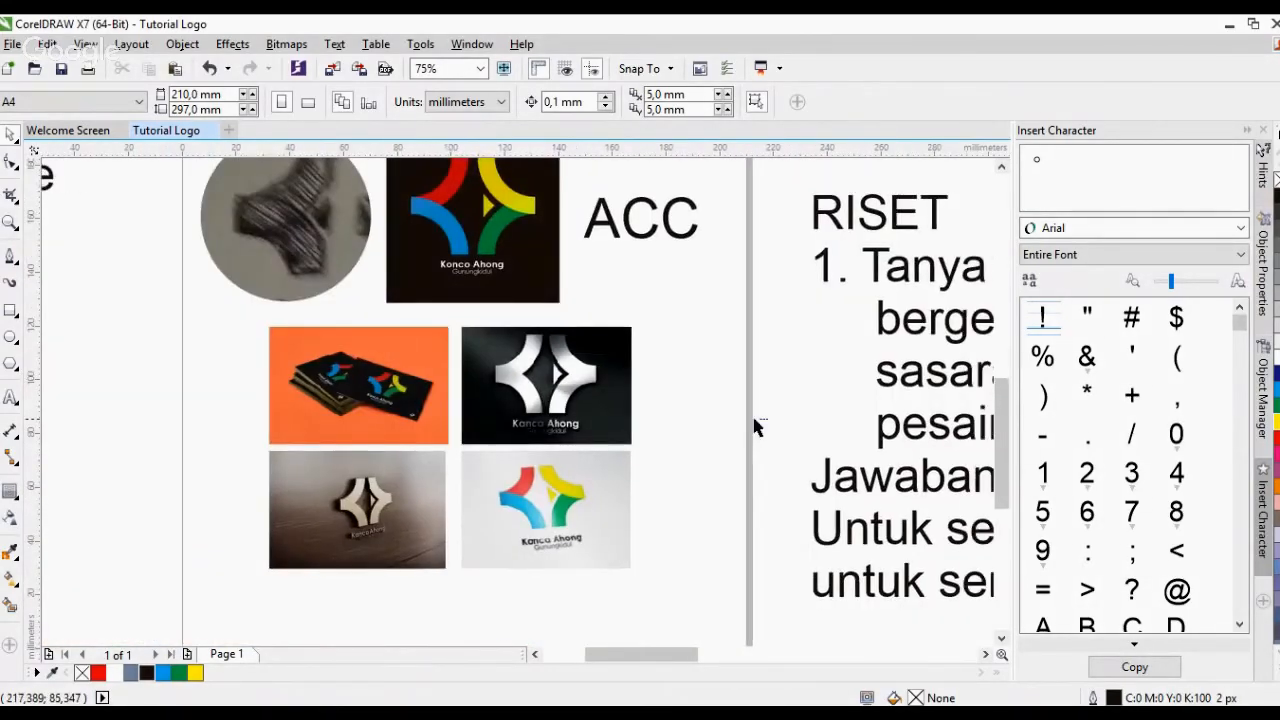
left_click(626, 238)
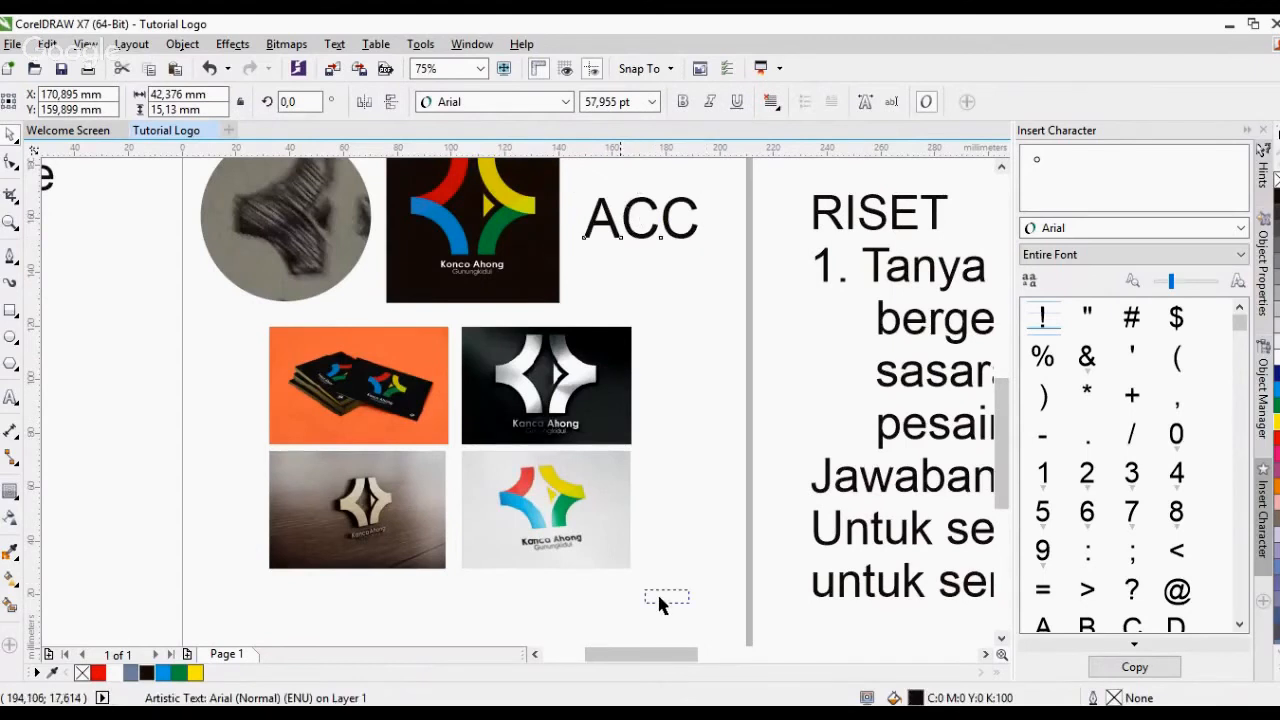
left_click_drag(657, 600, 140, 295)
left_click_drag(318, 338, 318, 400)
Place a copy of the ACC text above the mockups and change its wording to PRESENTASI LOGO
left_click(626, 240)
left_click(629, 230)
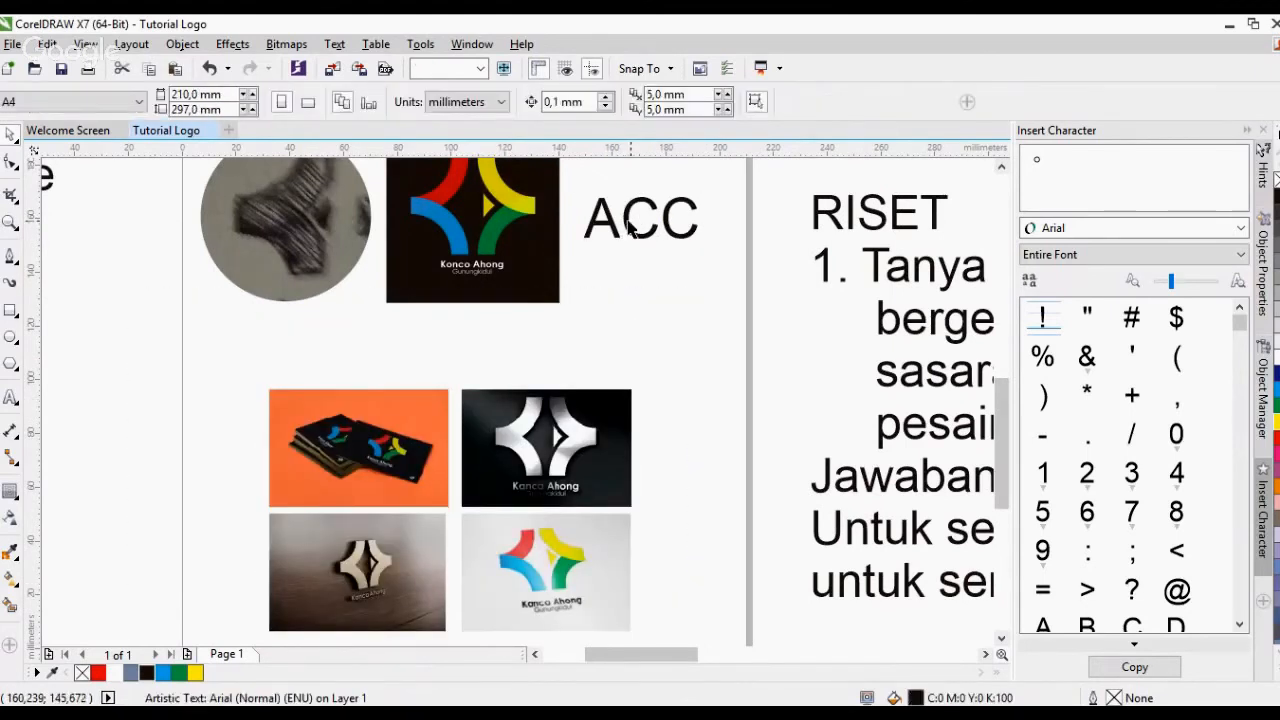
left_click_drag(629, 228, 408, 334)
type("PRESEN")
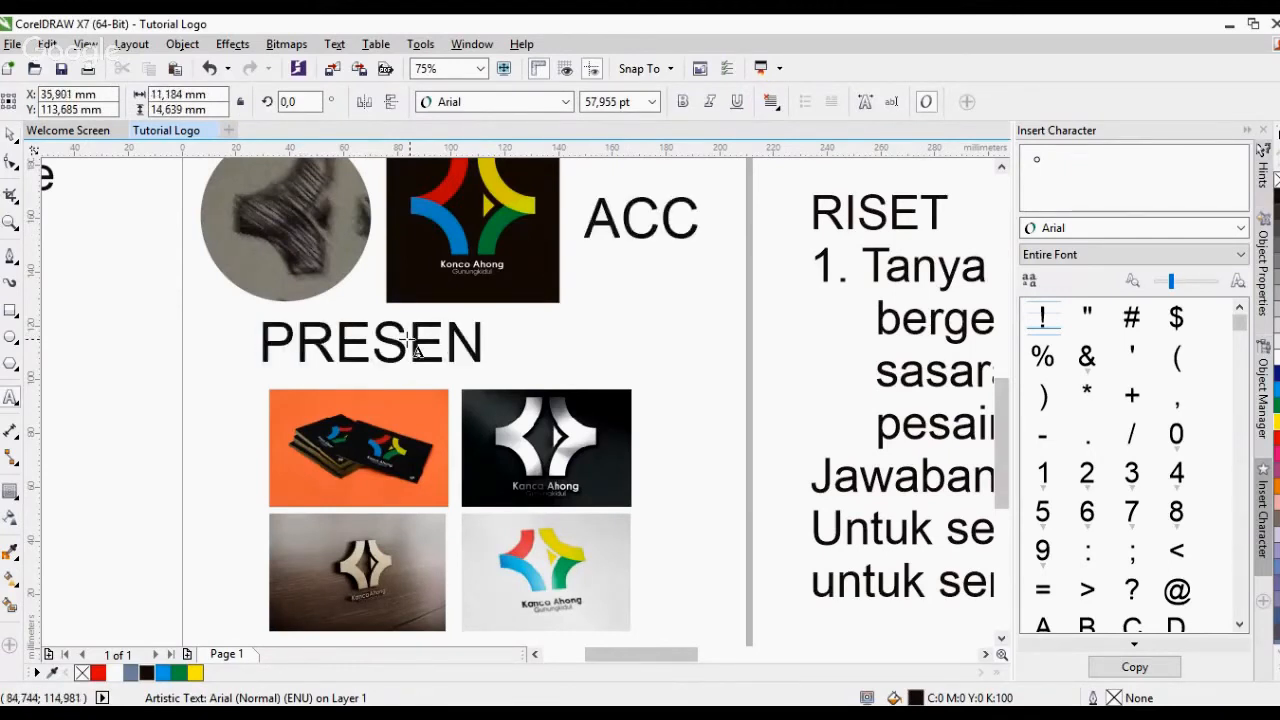
type("TASI LOGO")
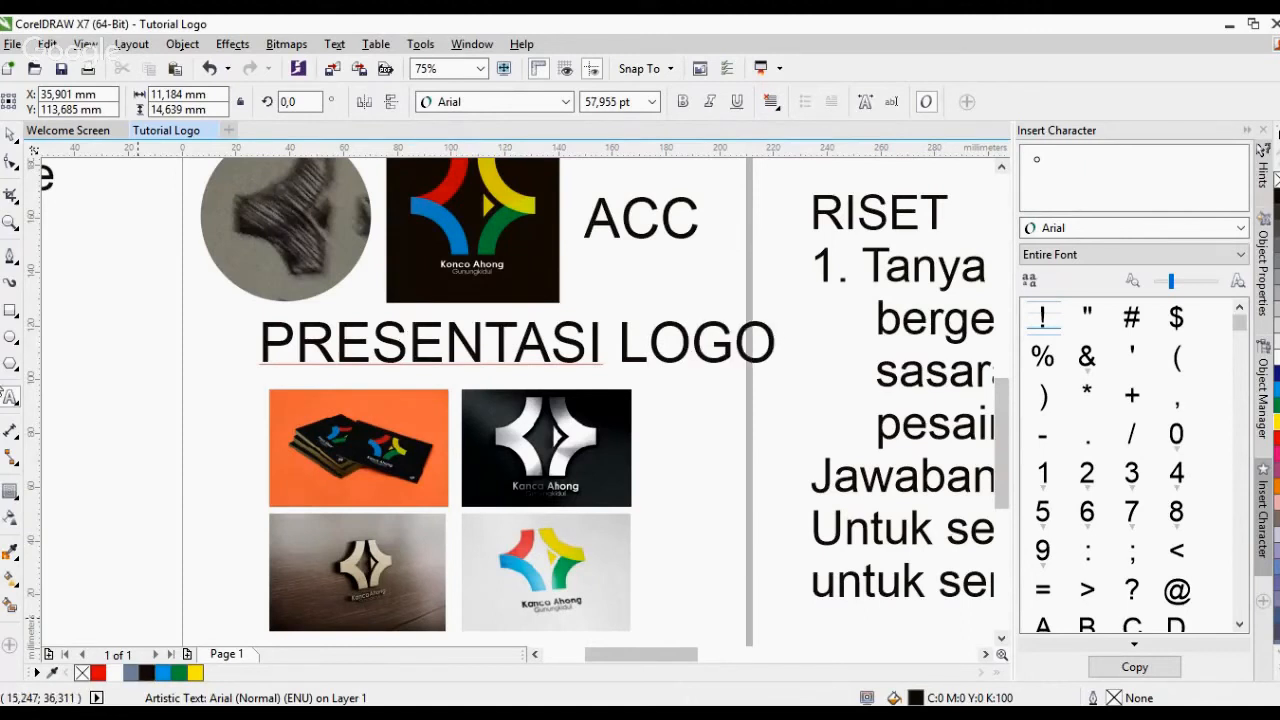
key("ctrl+space")
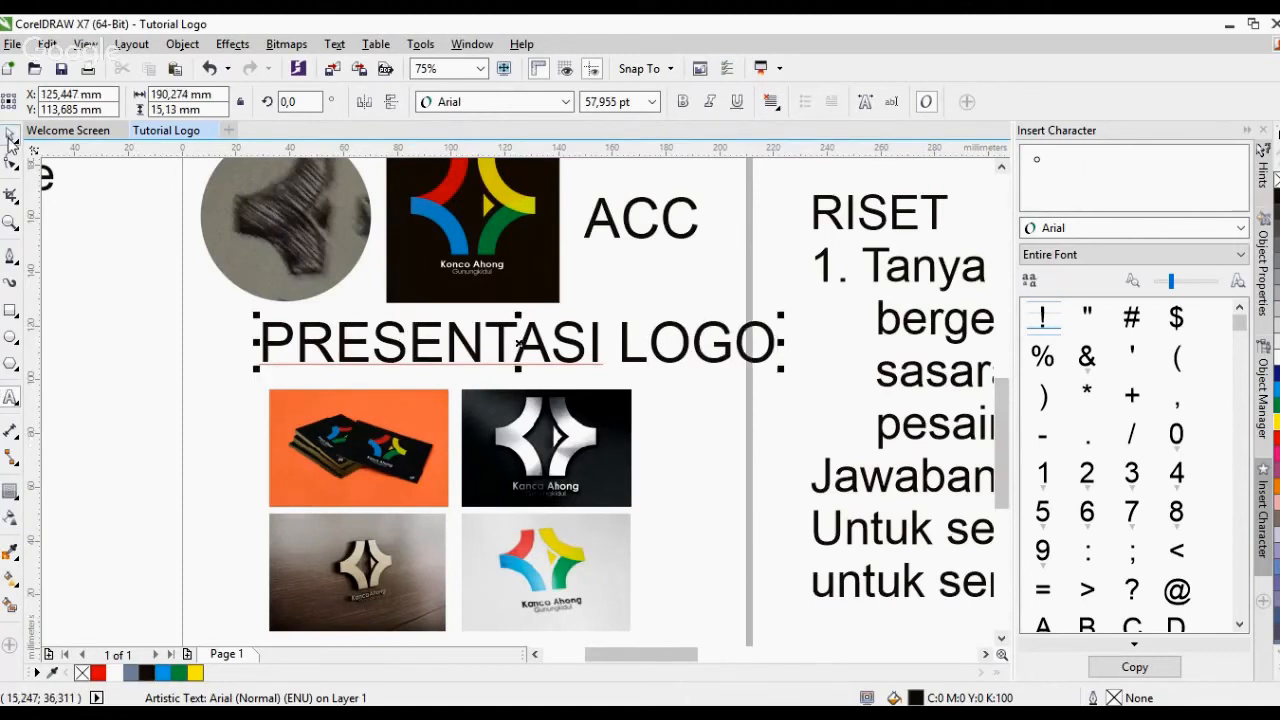
Scale the PRESENTASI LOGO heading down to about 120 mm wide and position it just above the mockups
left_click_drag(779, 315, 590, 330)
left_click_drag(422, 351, 436, 363)
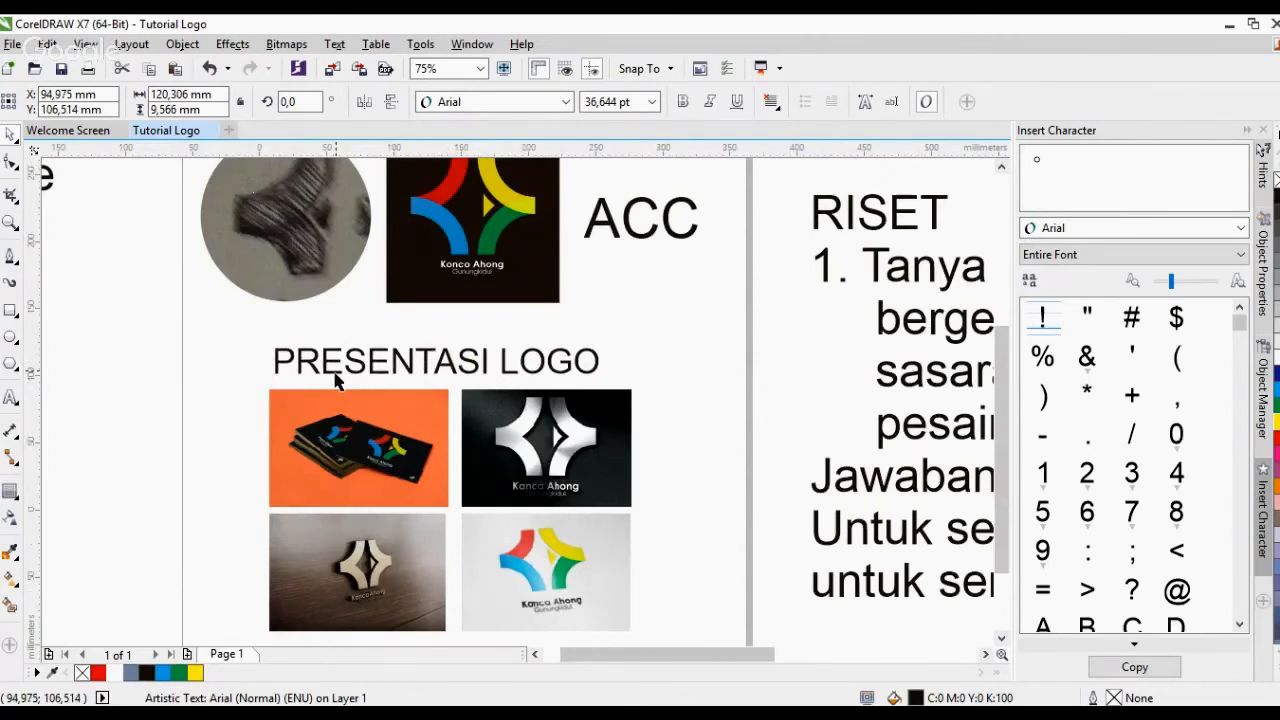
scroll(337, 378, "down", 3)
left_click(500, 371)
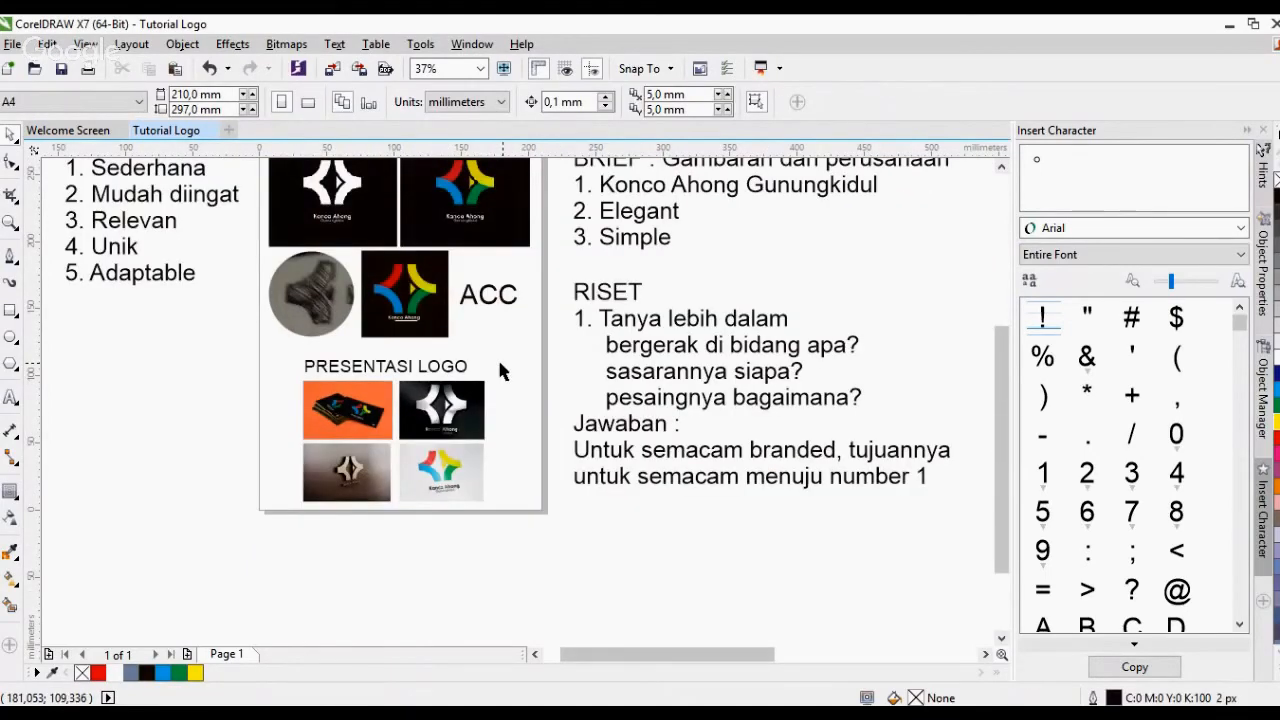
Examine the whole presentation sheet and surrounding notes, including the white and coloured logo versions, sketch, approved logo and mockups
scroll(420, 355, "down", 2)
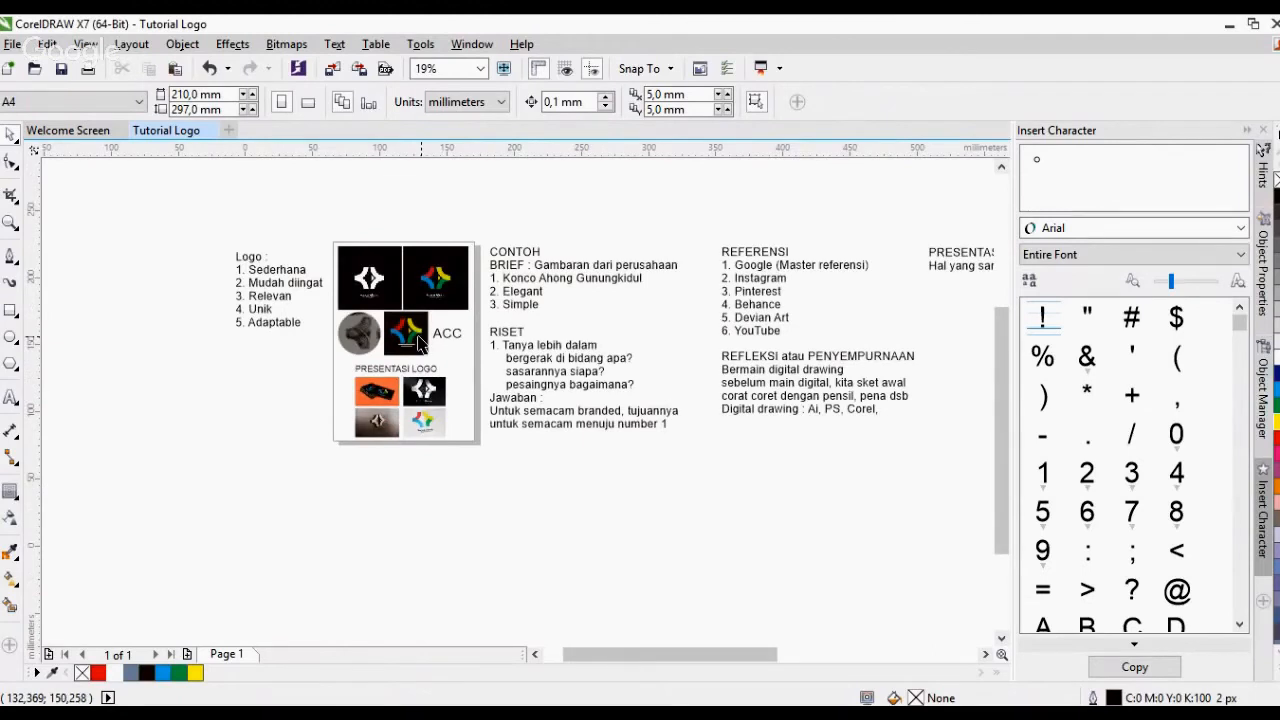
scroll(597, 370, "up", 2)
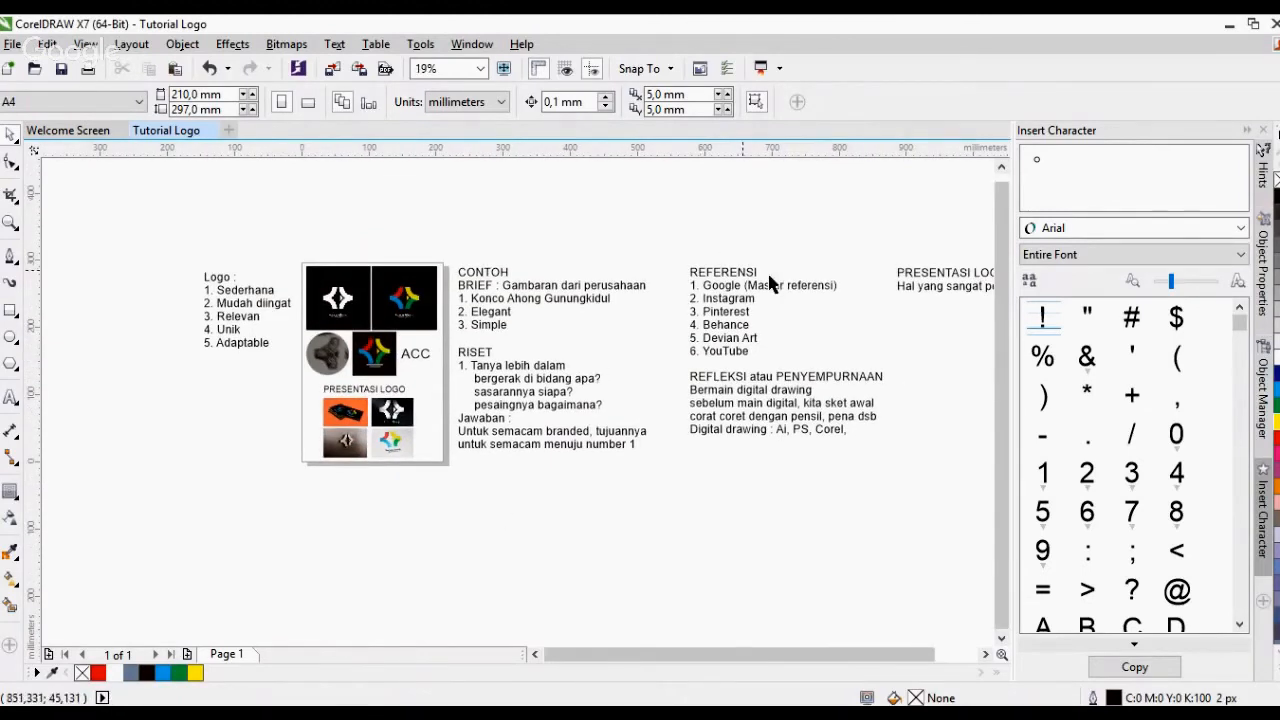
scroll(445, 335, "down", 2)
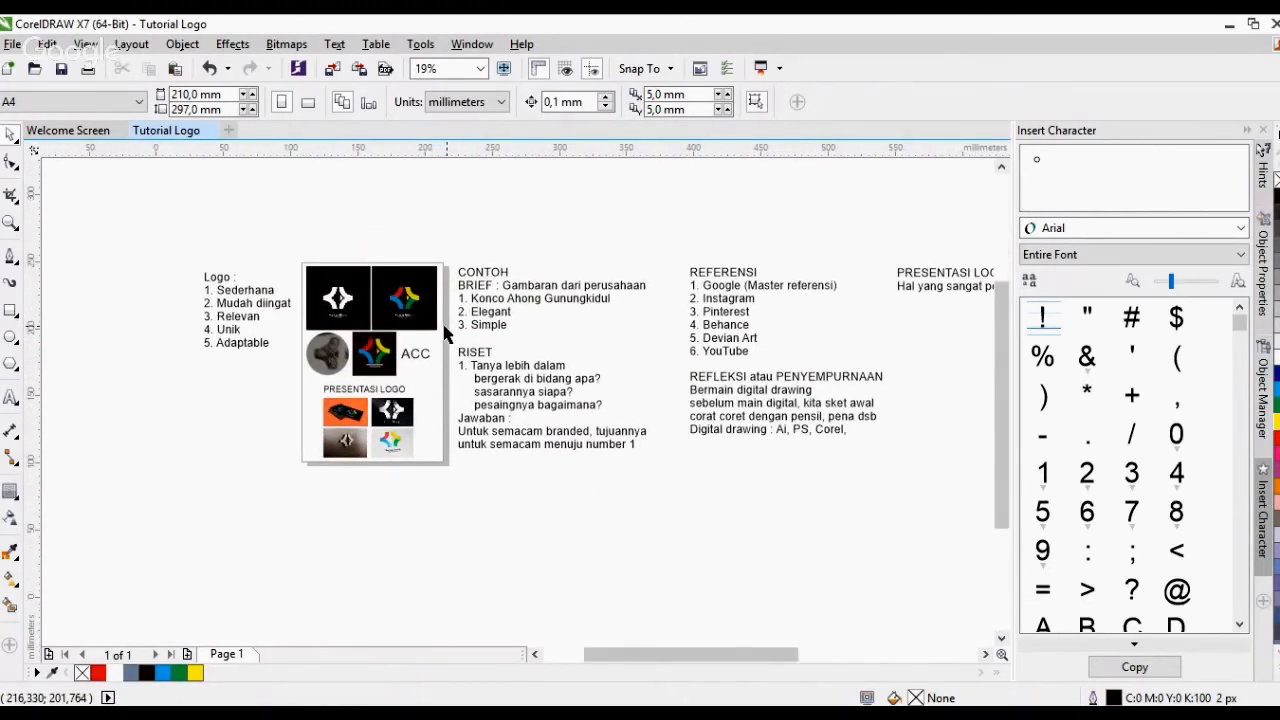
scroll(447, 333, "up", 2)
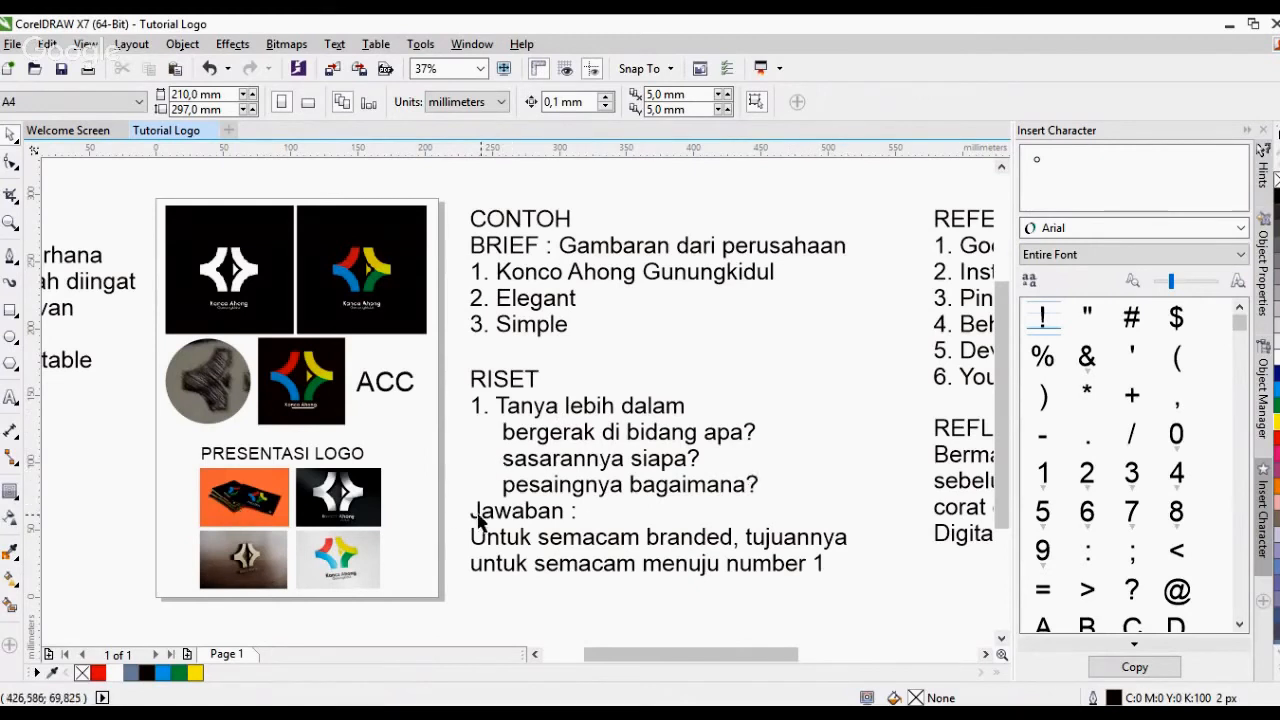
scroll(416, 438, "down", 2)
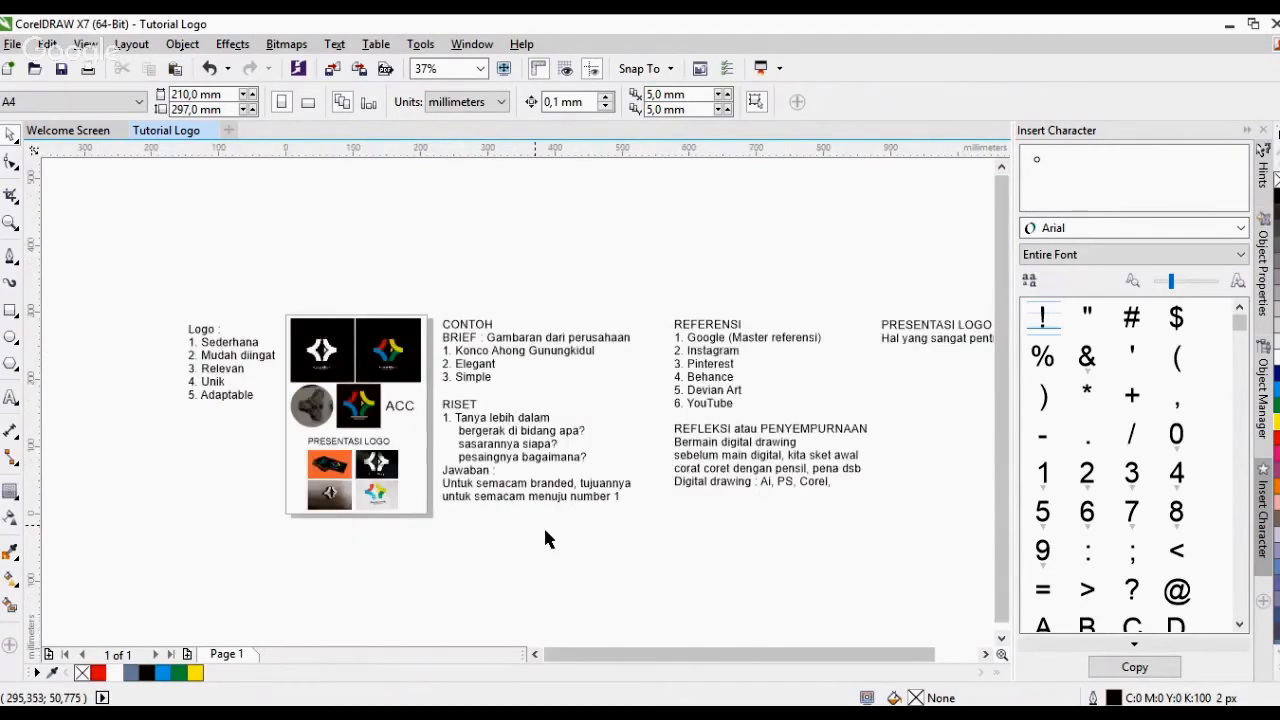
scroll(545, 539, "up", 2)
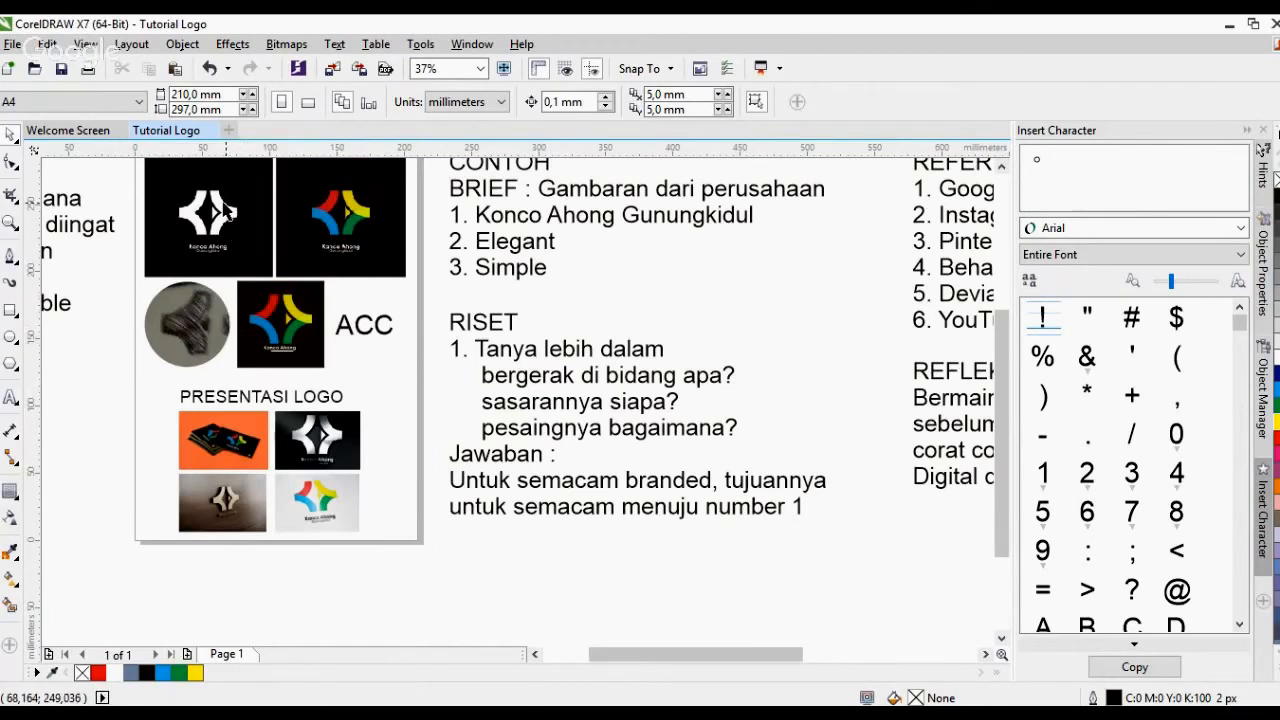
scroll(185, 203, "up", 2)
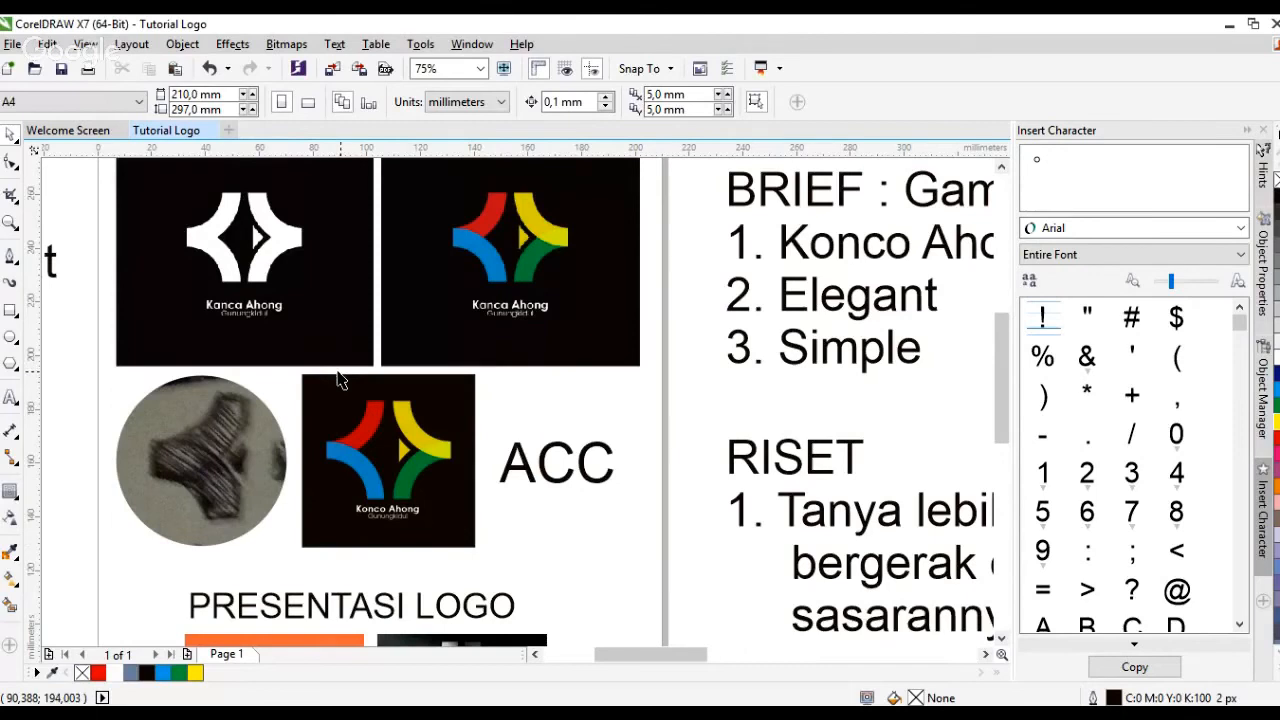
scroll(336, 412, "down", 2)
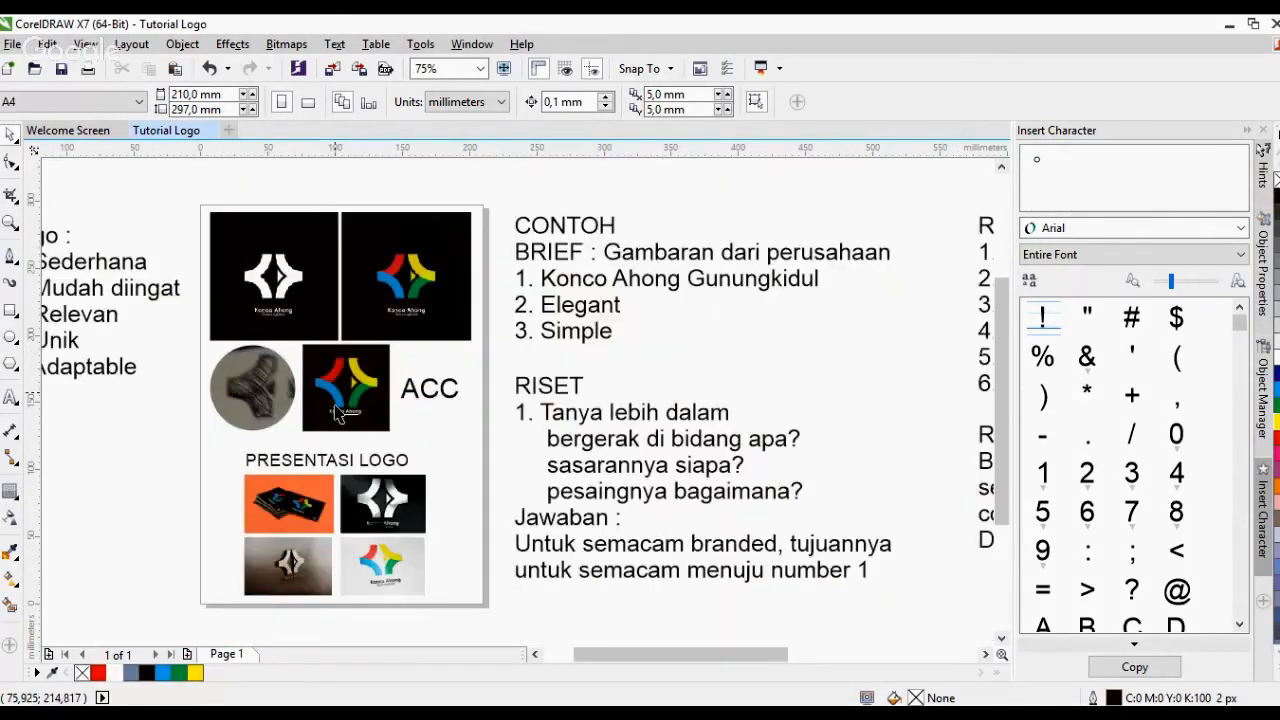
Place a copy of the four-colour logo, without its black background, beneath the ACC note
left_click(336, 412)
scroll(336, 412, "up", 2)
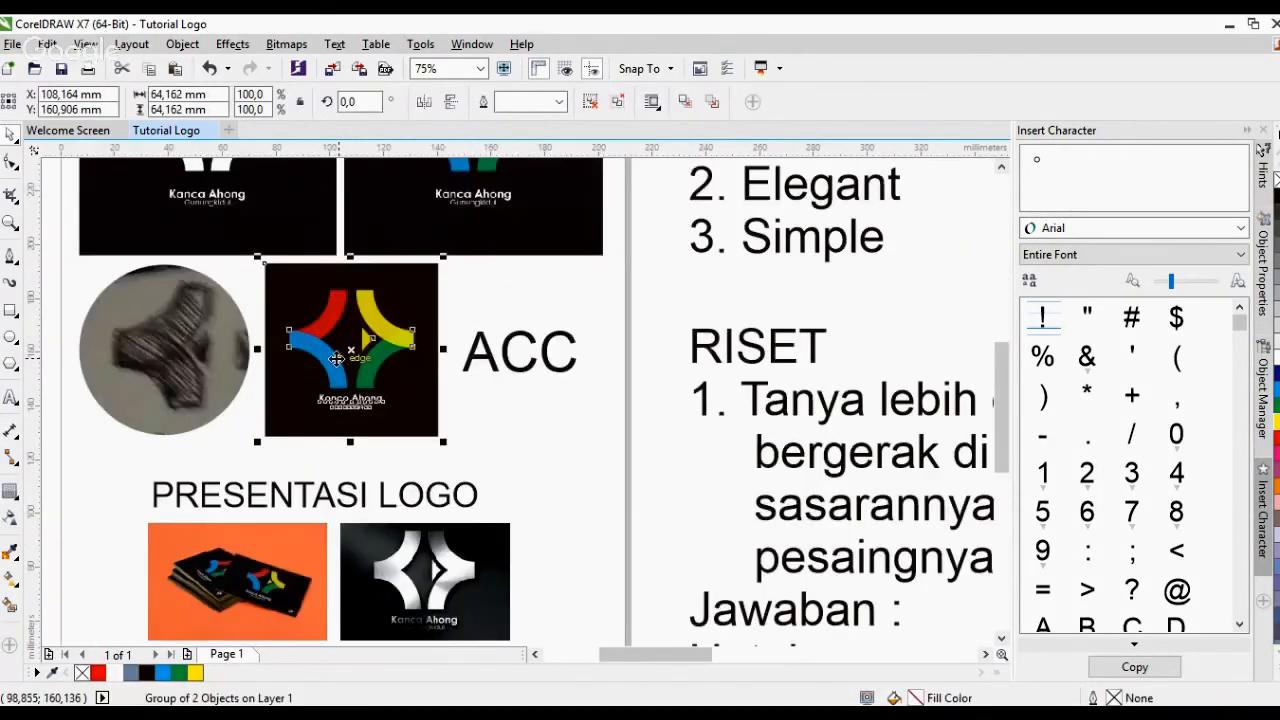
key("Escape")
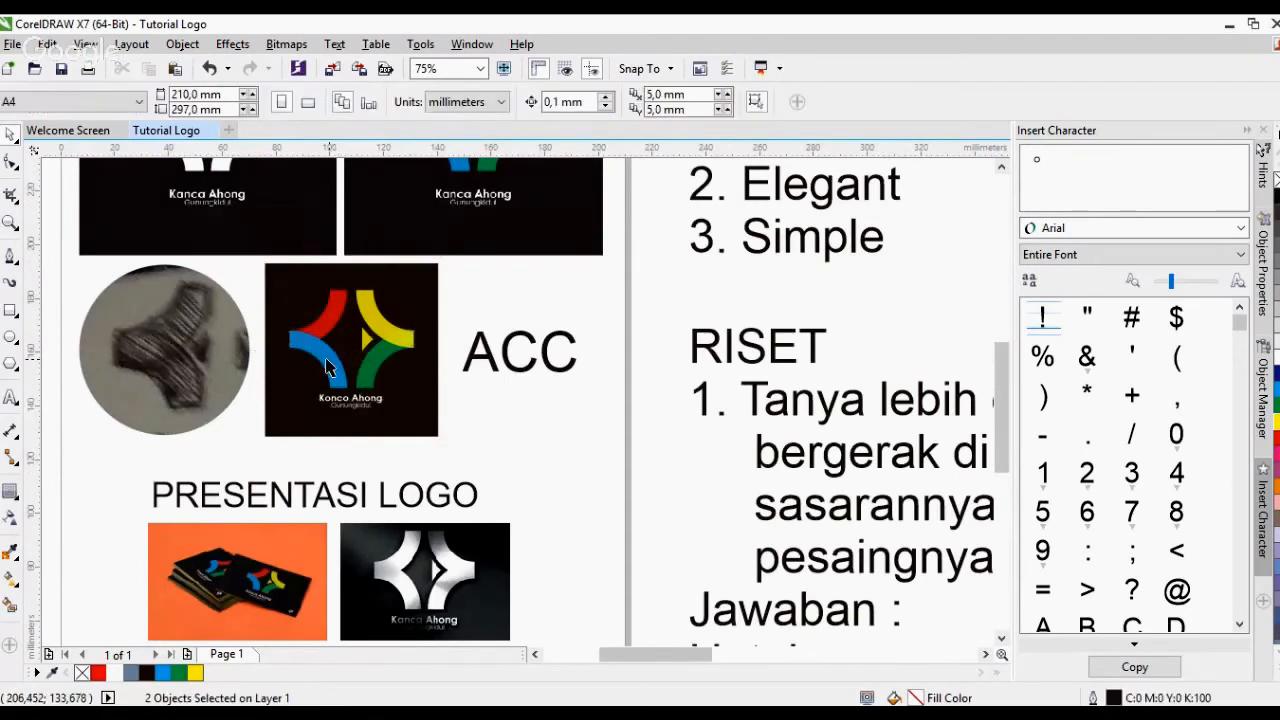
left_click(330, 368)
left_click_drag(330, 368, 514, 451)
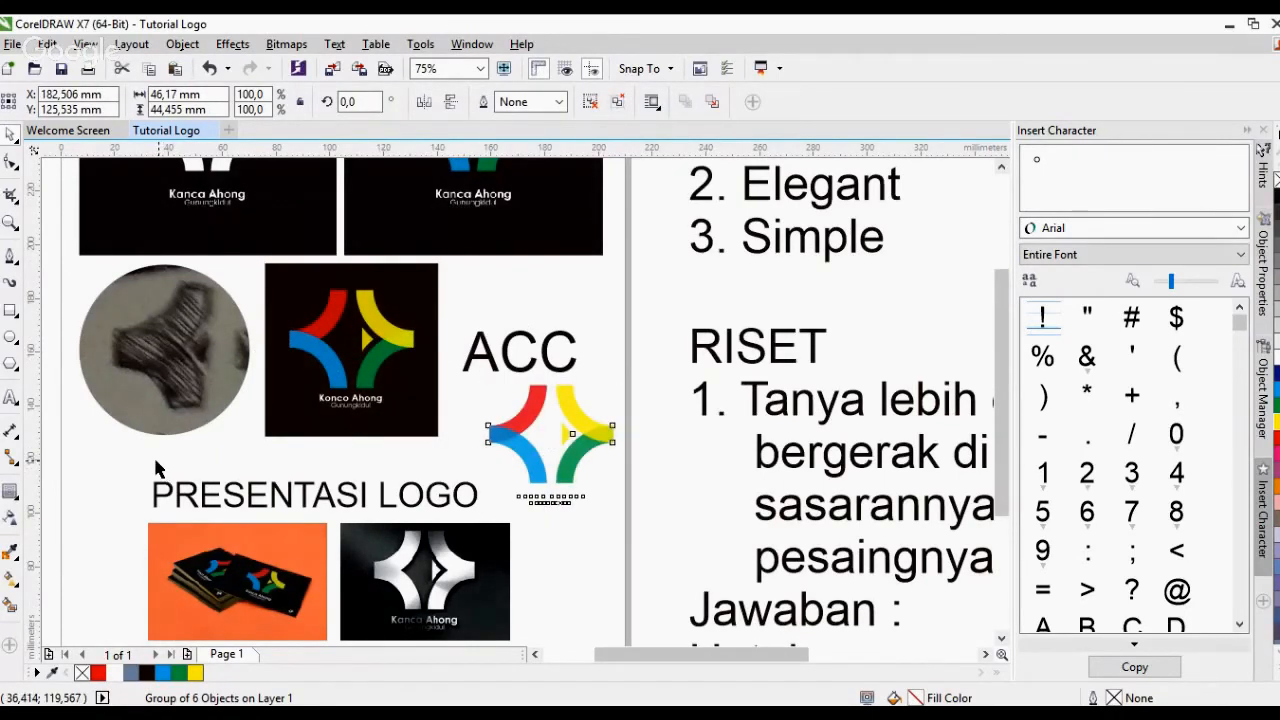
scroll(155, 468, "down", 2)
scroll(172, 470, "down", 3)
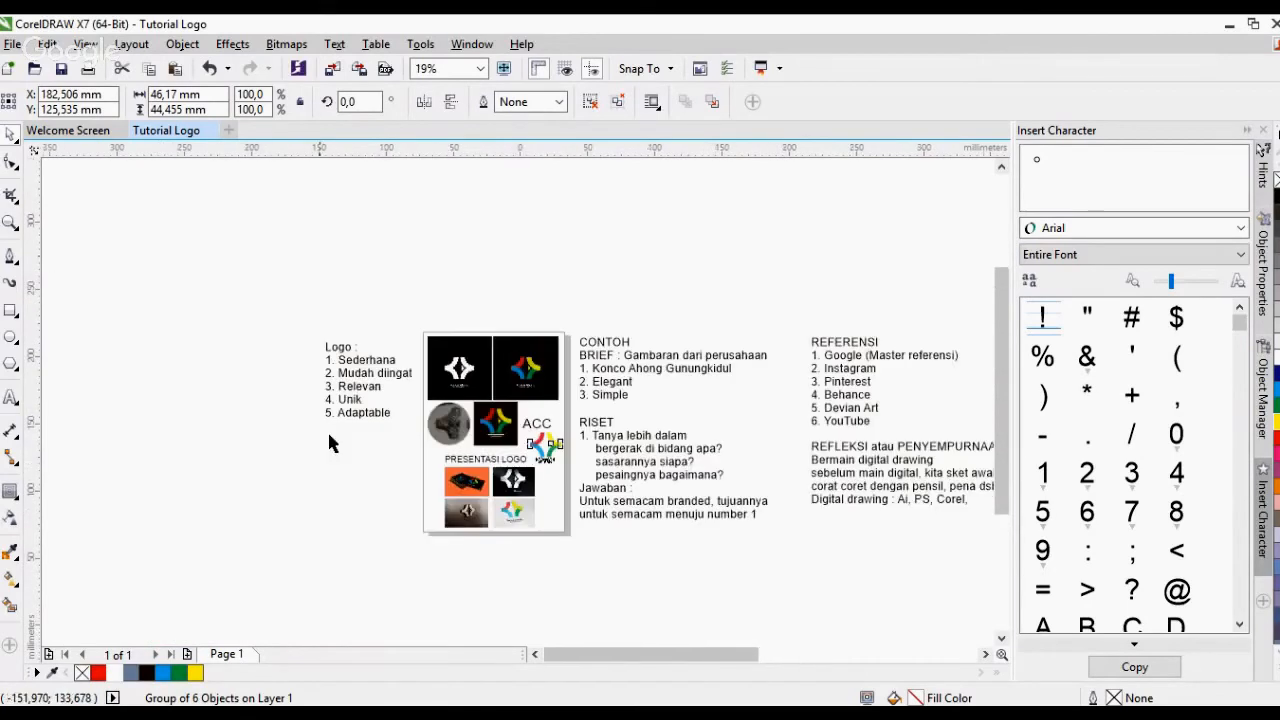
scroll(328, 440, "up", 2)
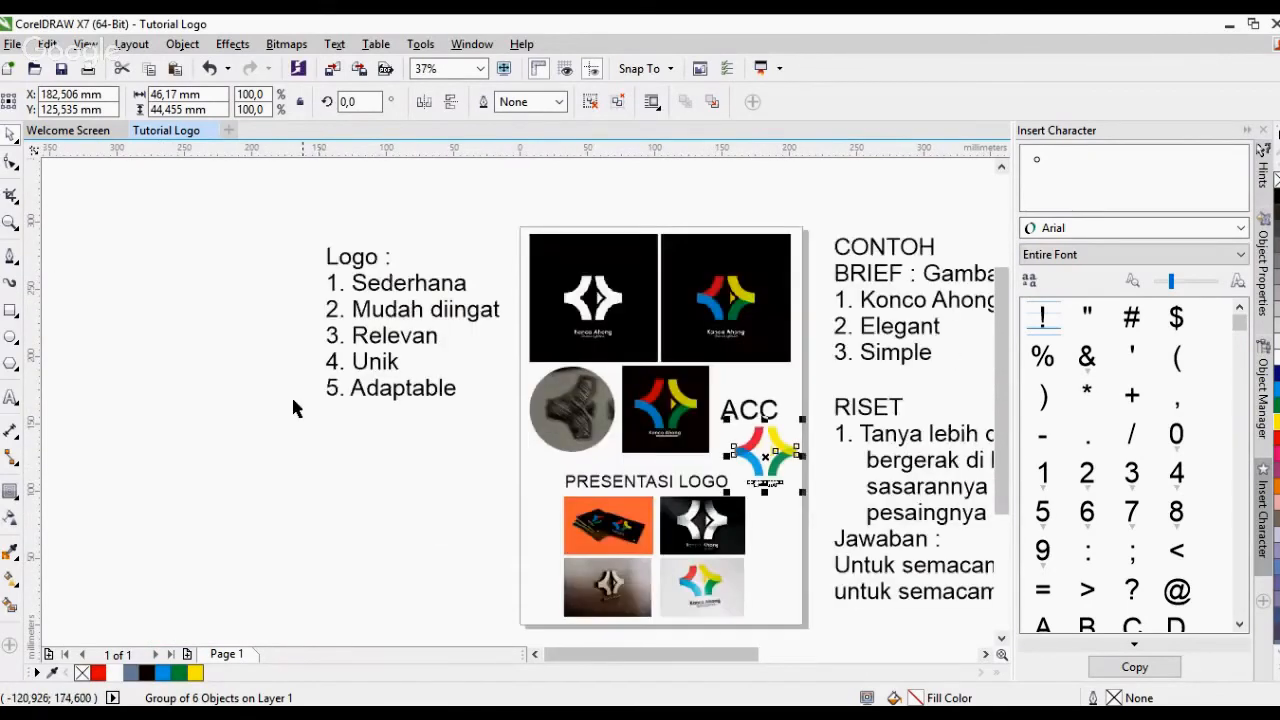
left_click(11, 517)
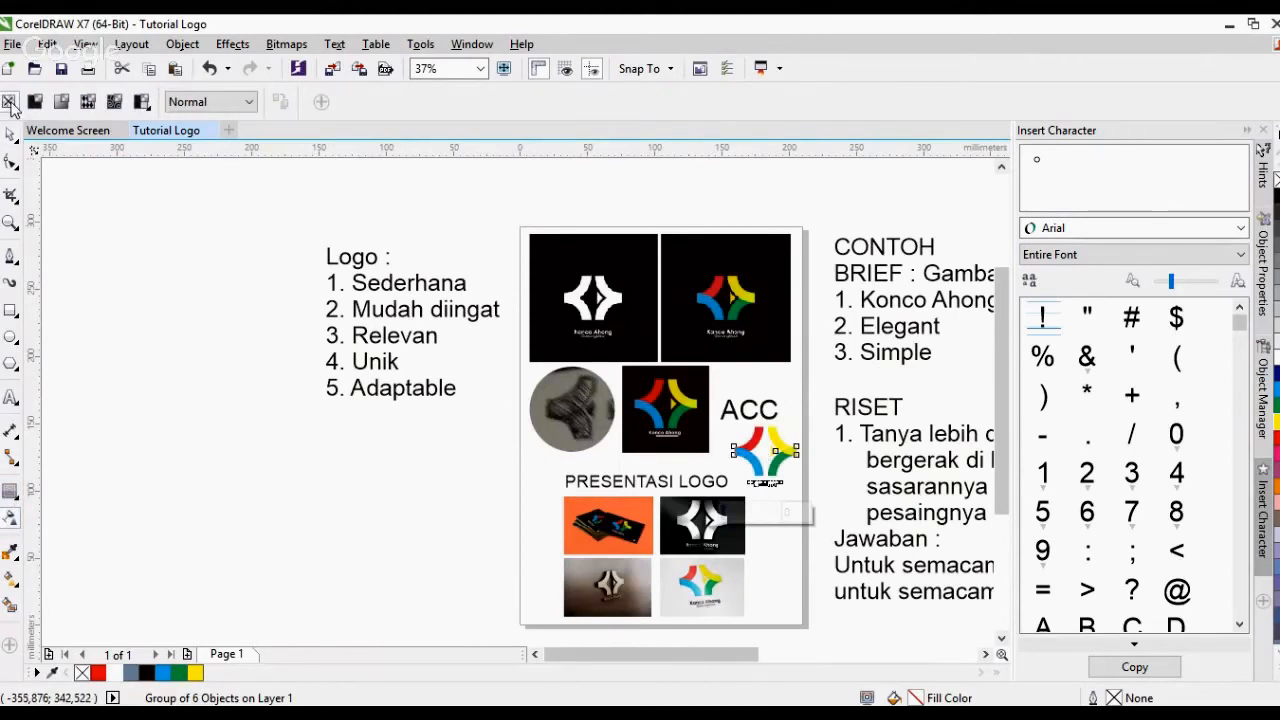
left_click(9, 134)
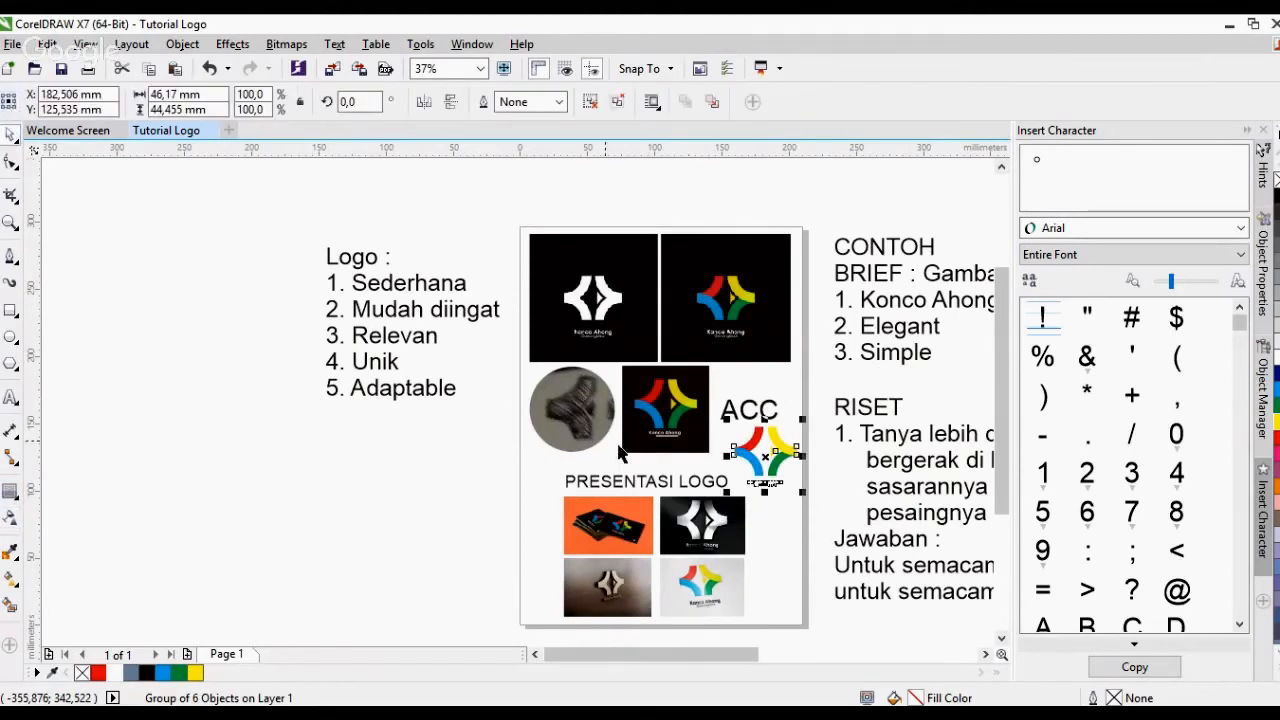
Try the logo copy beneath the ACC note in solid black and in solid green
scroll(794, 476, "up", 2)
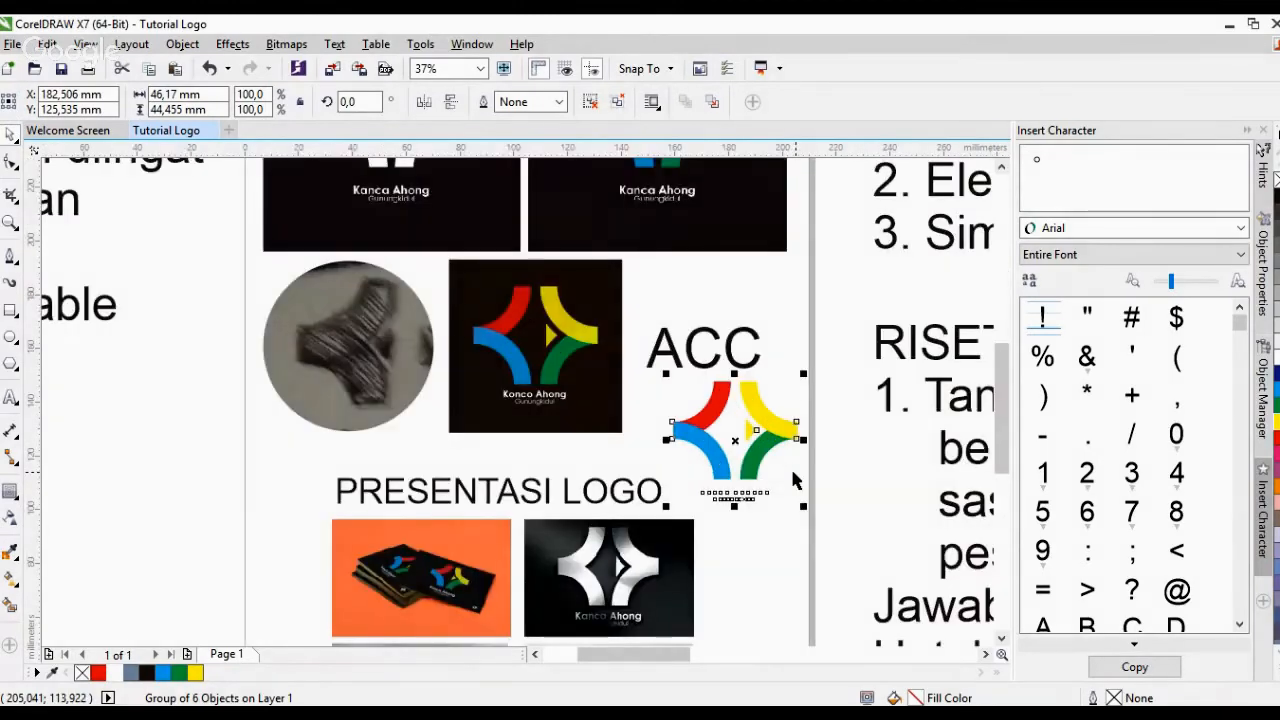
left_click(147, 672)
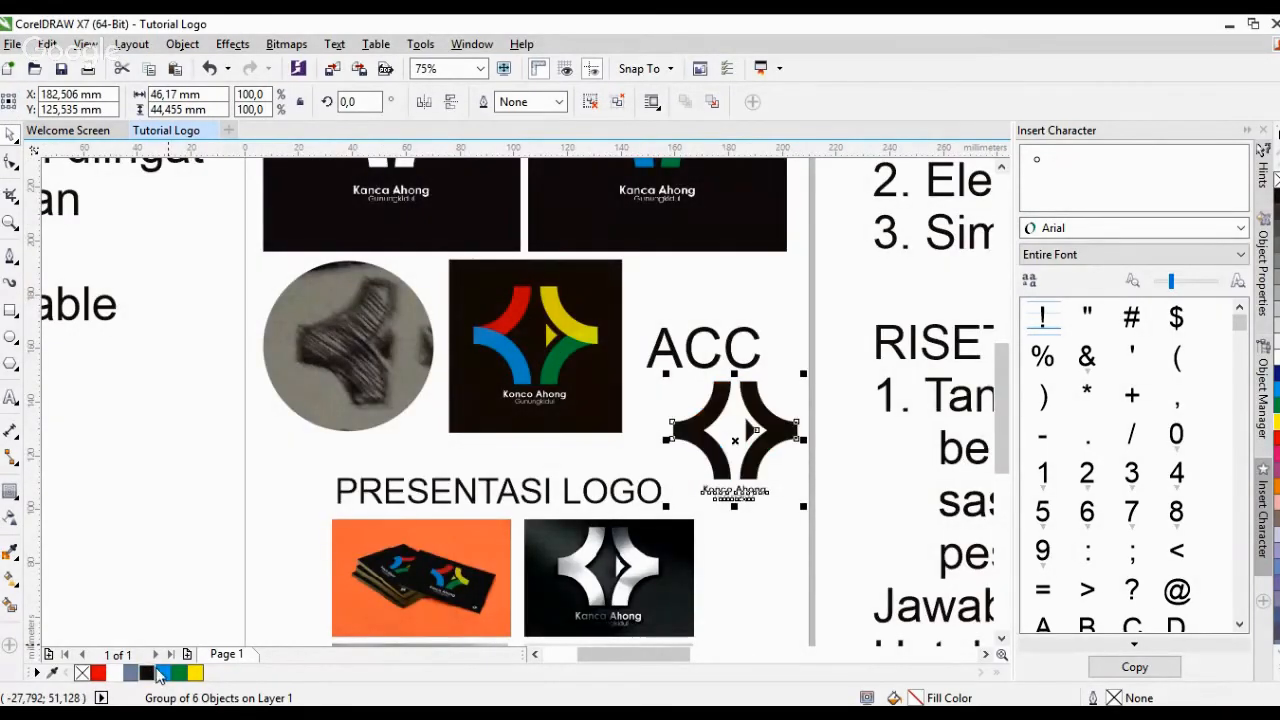
scroll(789, 498, "up", 1)
left_click(789, 492)
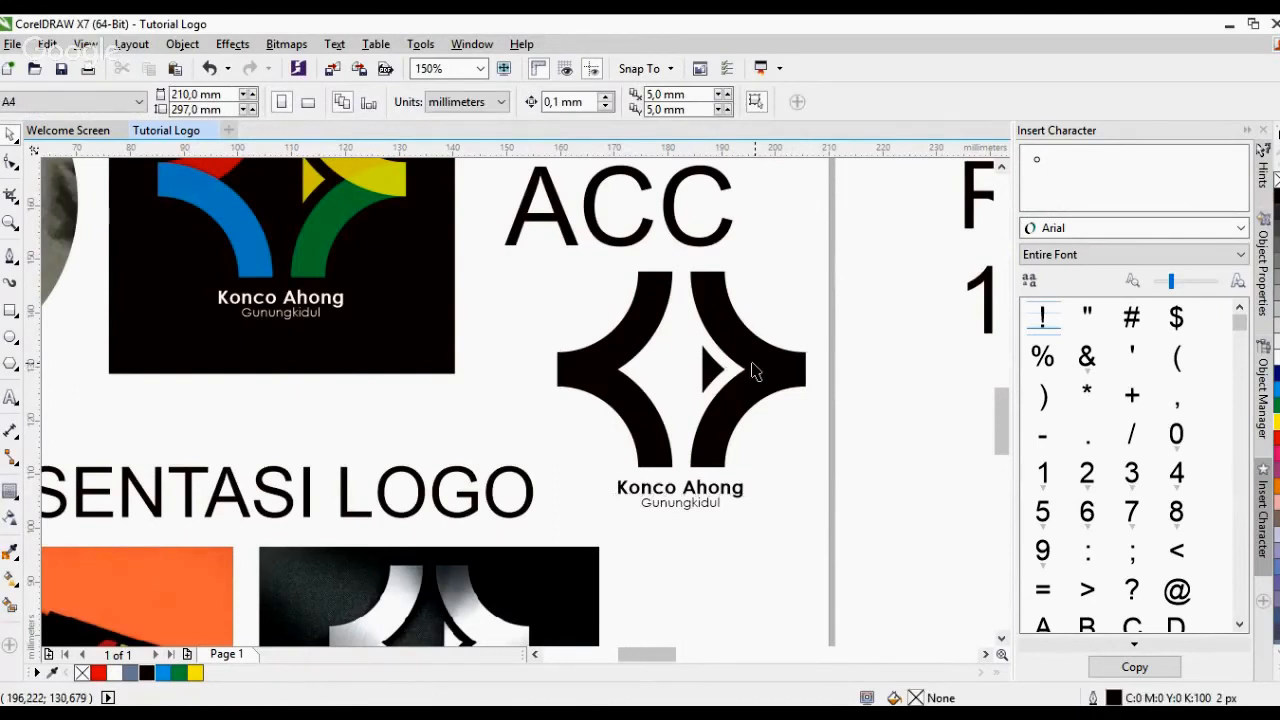
left_click(755, 371)
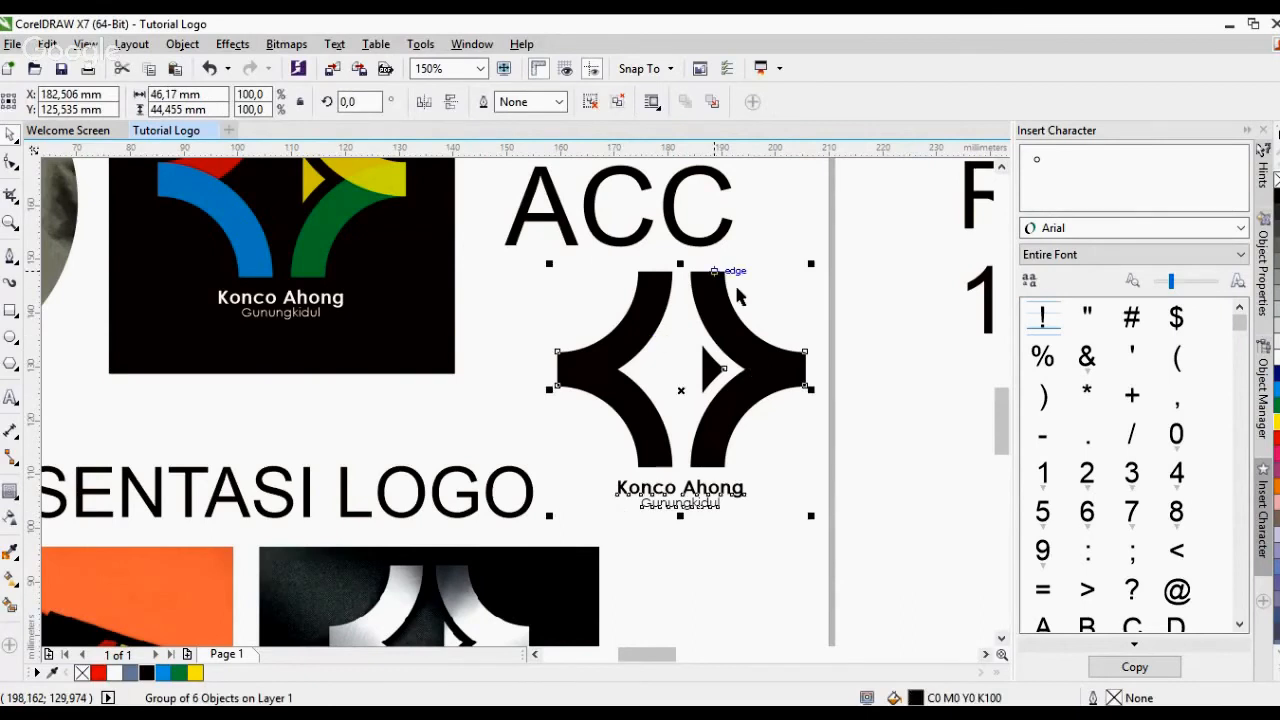
left_click(178, 672)
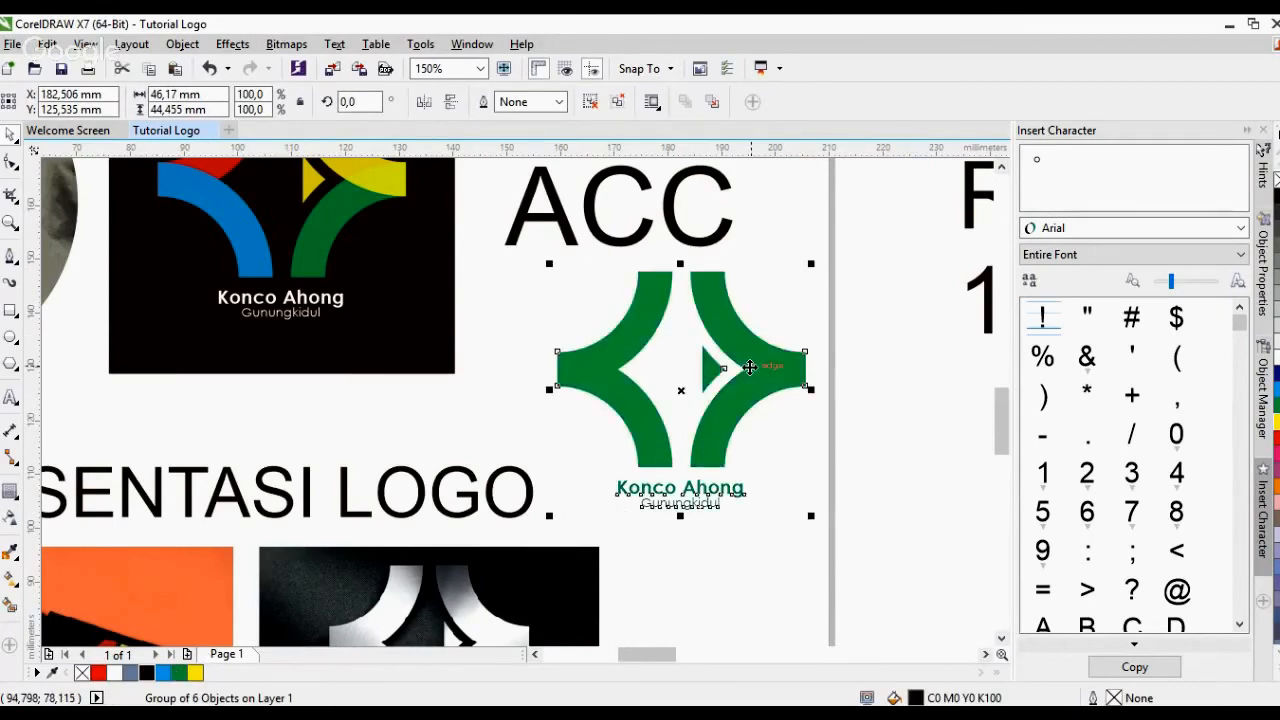
Move the logo copy slightly down and to the right, try other solid colours, and fill it with 60% black grey
left_click_drag(768, 380, 791, 411)
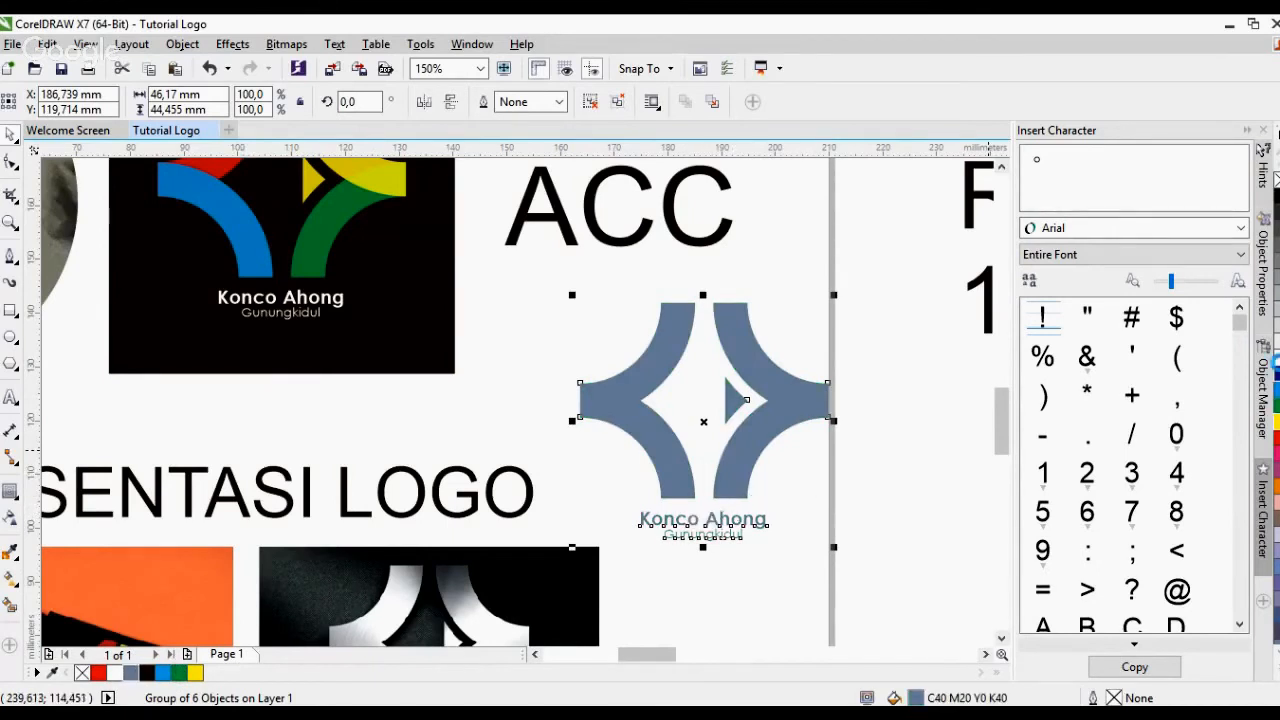
left_click(1277, 373)
left_click(1277, 356)
left_click(1277, 324)
left_click(1277, 292)
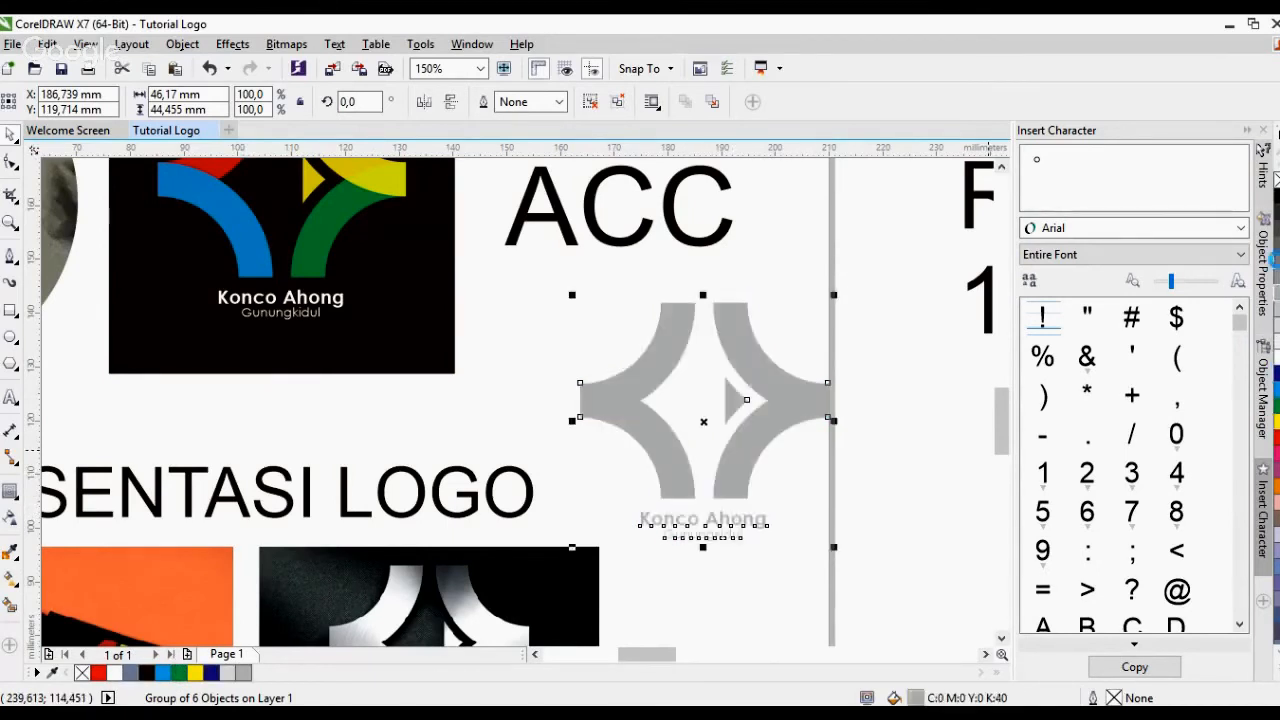
left_click(1277, 260)
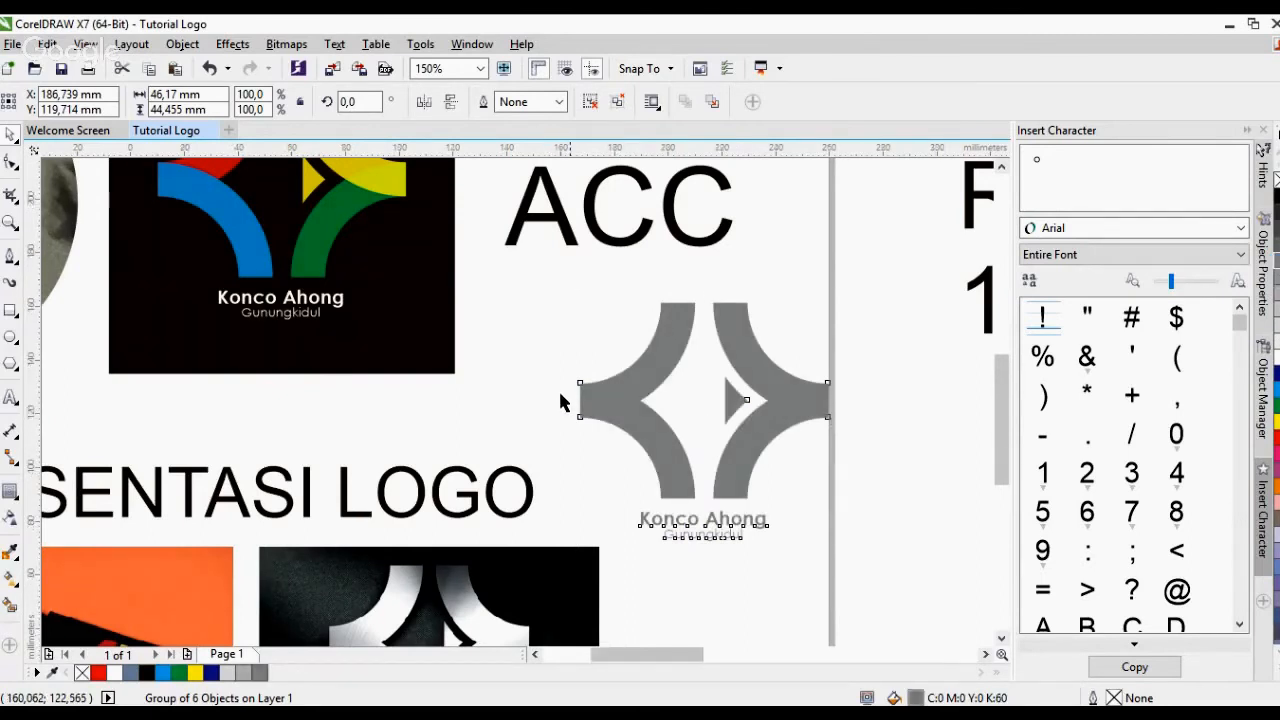
Examine the brushed-metal logo on the dark mockup up close to compare it with the grey version
scroll(558, 403, "down", 2)
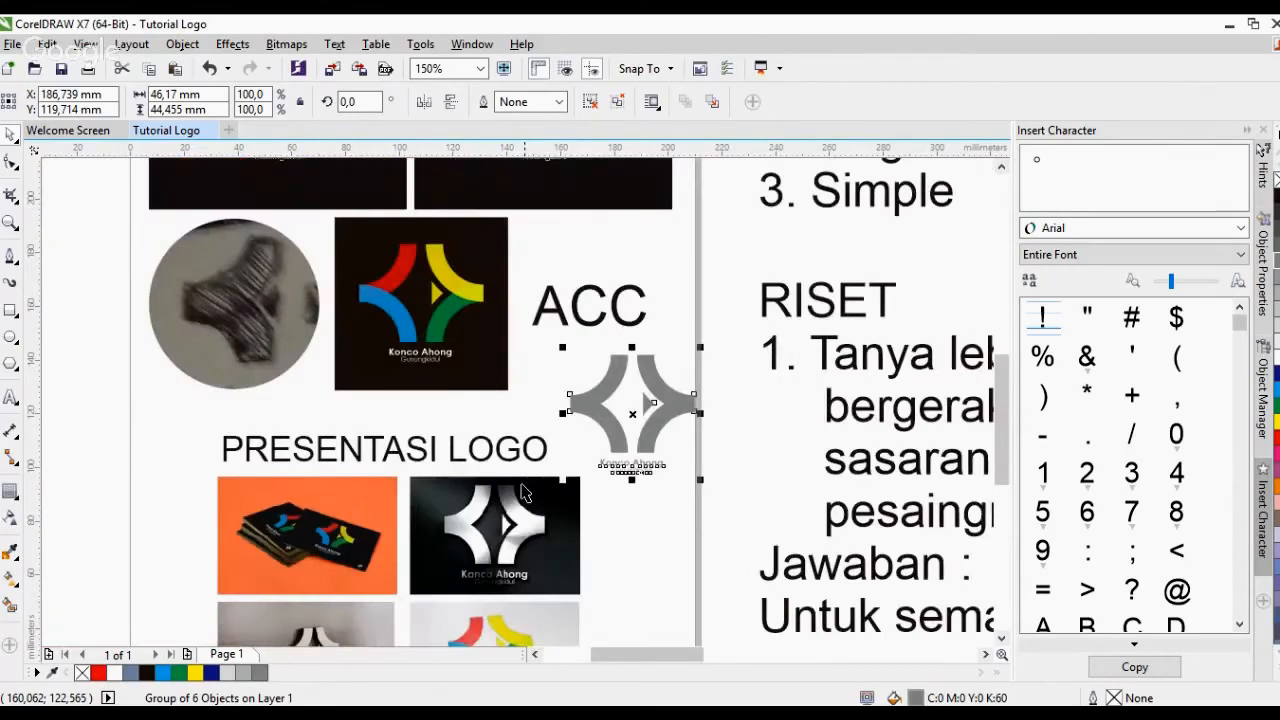
left_click(521, 498)
scroll(521, 498, "up", 2)
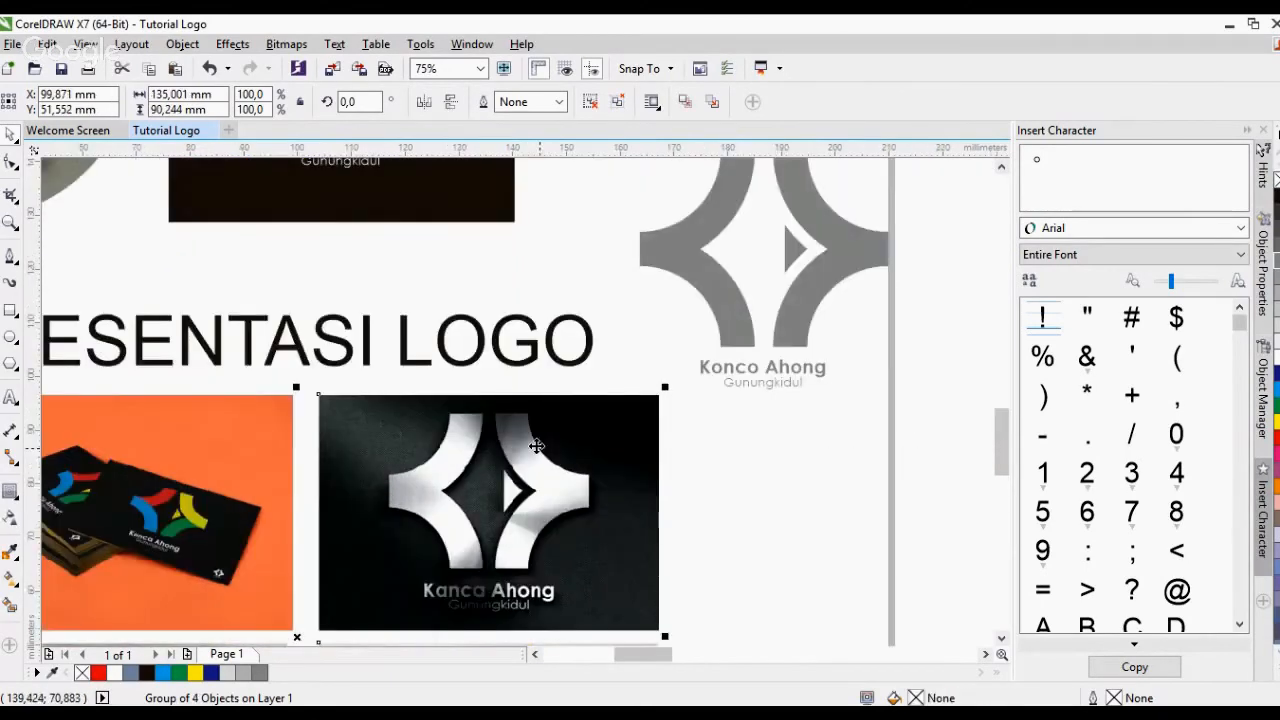
scroll(565, 500, "down", 2)
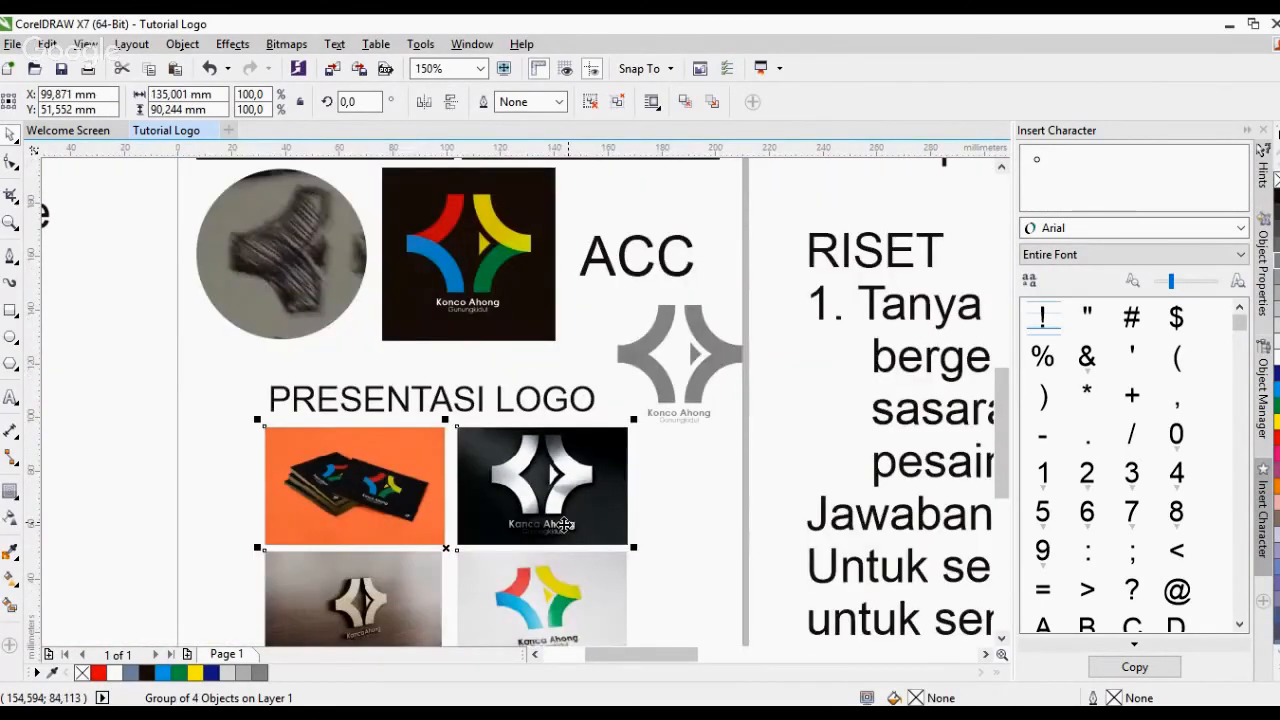
scroll(565, 520, "up", 4)
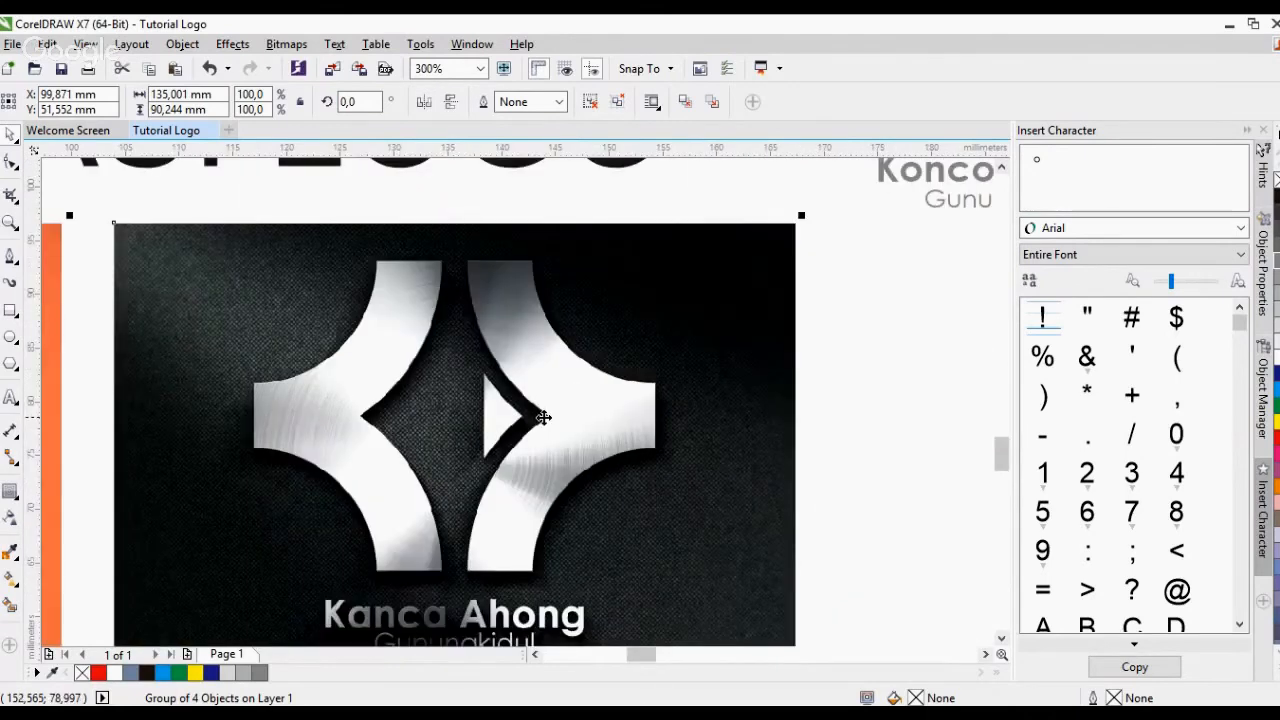
Move the grey logo copy from beneath the ACC note to the empty area left of the page, level with the mockups
scroll(543, 417, "down", 2)
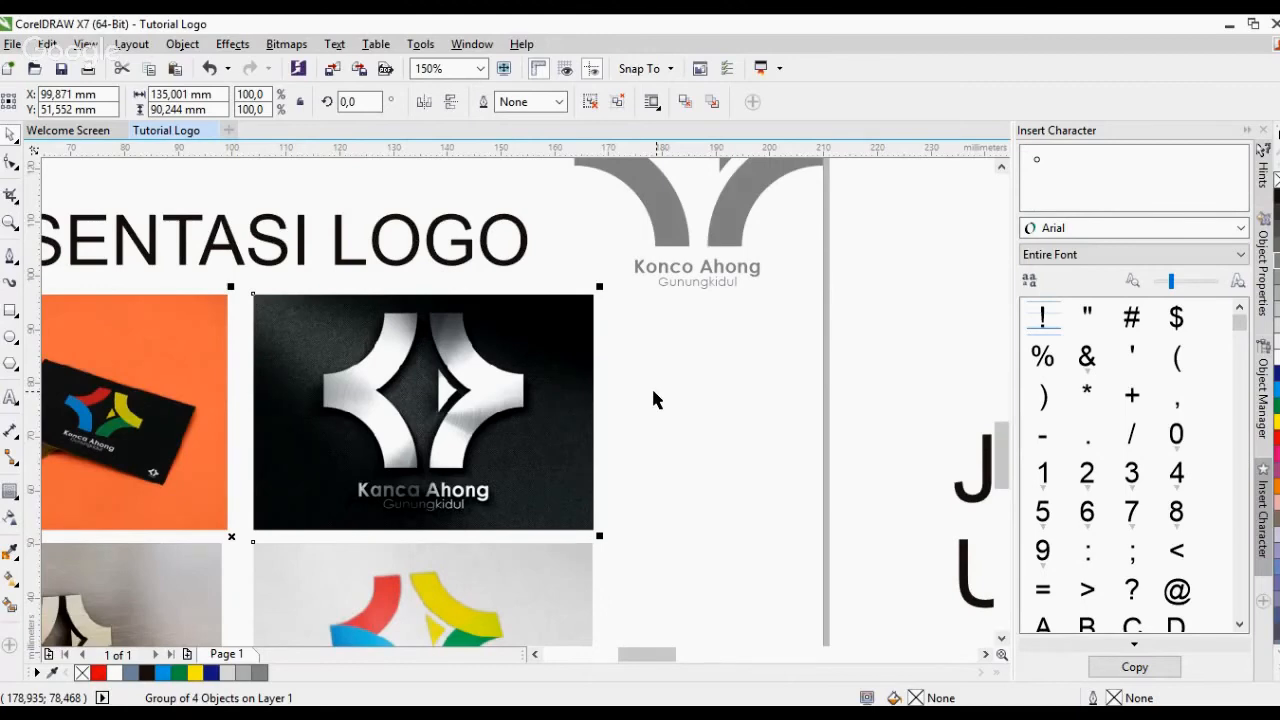
scroll(653, 392, "down", 2)
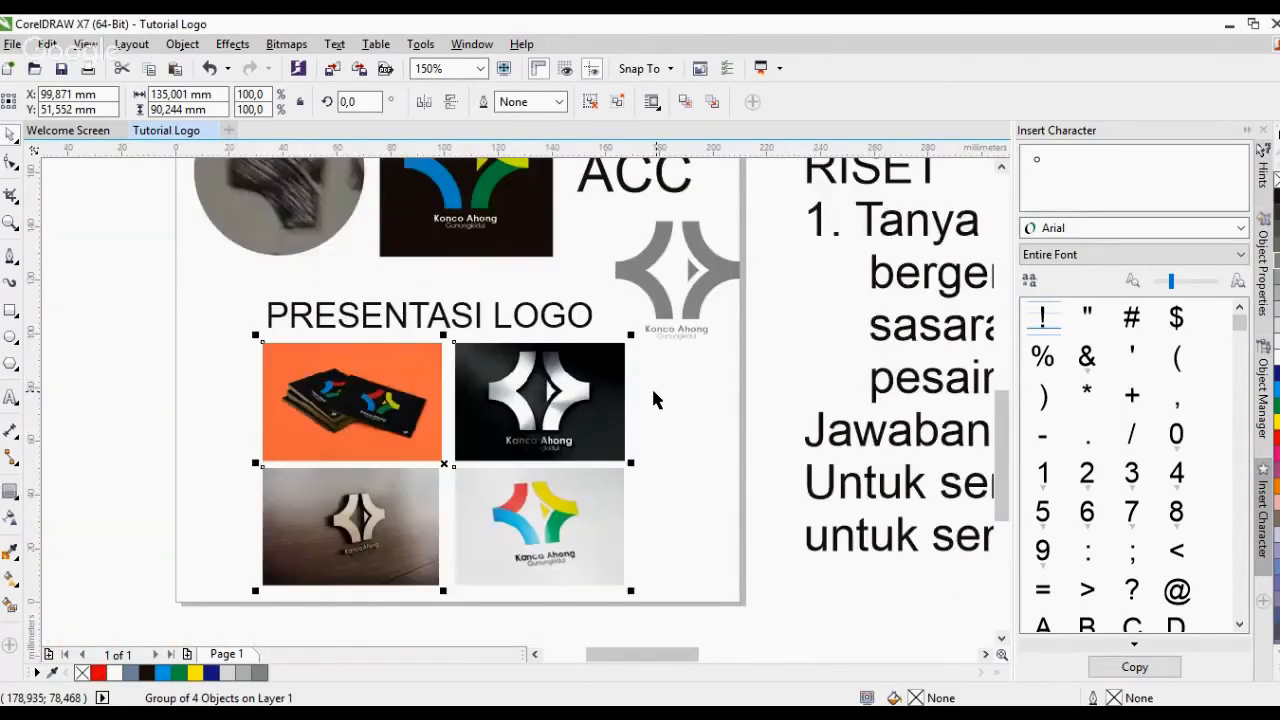
scroll(690, 330, "up", 2)
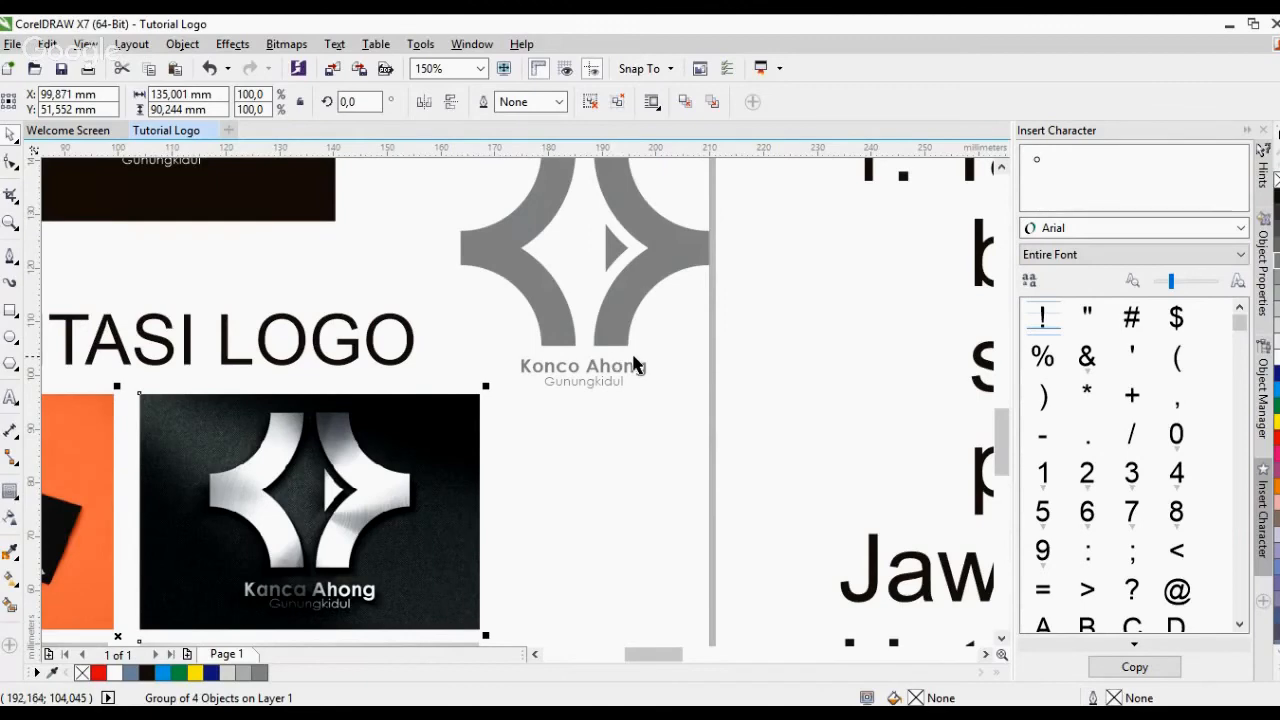
scroll(646, 366, "down", 1)
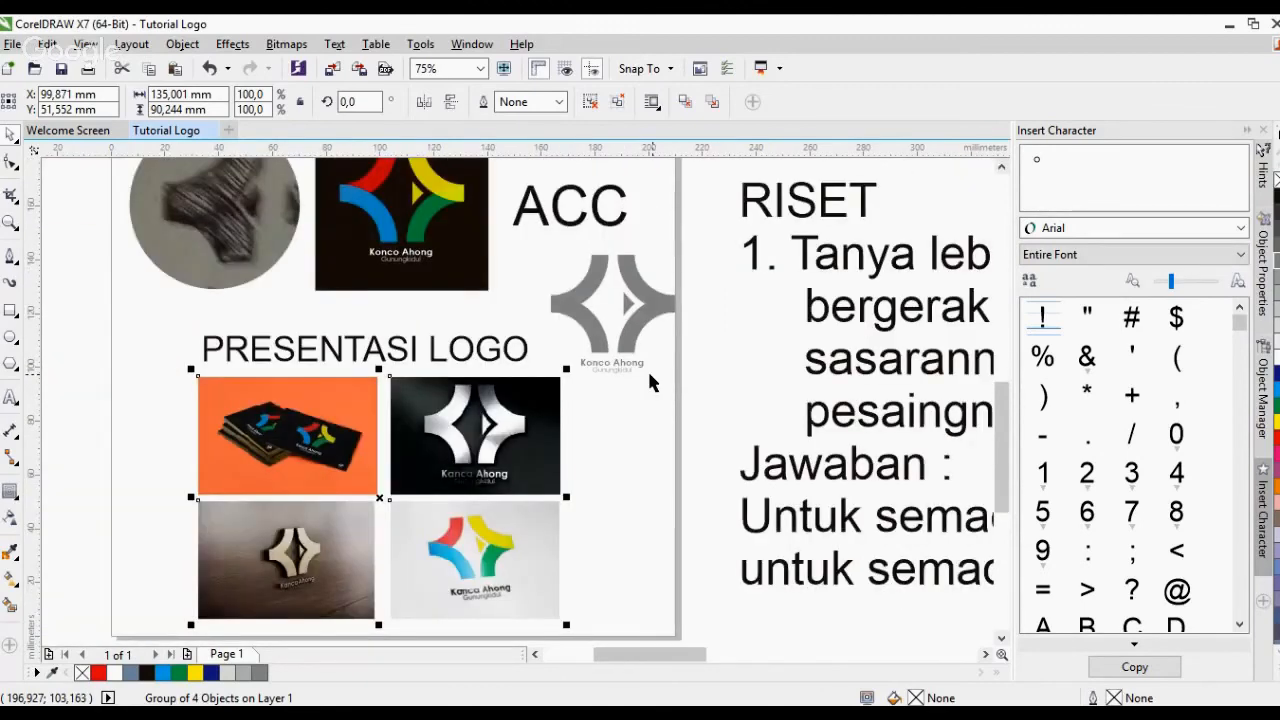
left_click(607, 320)
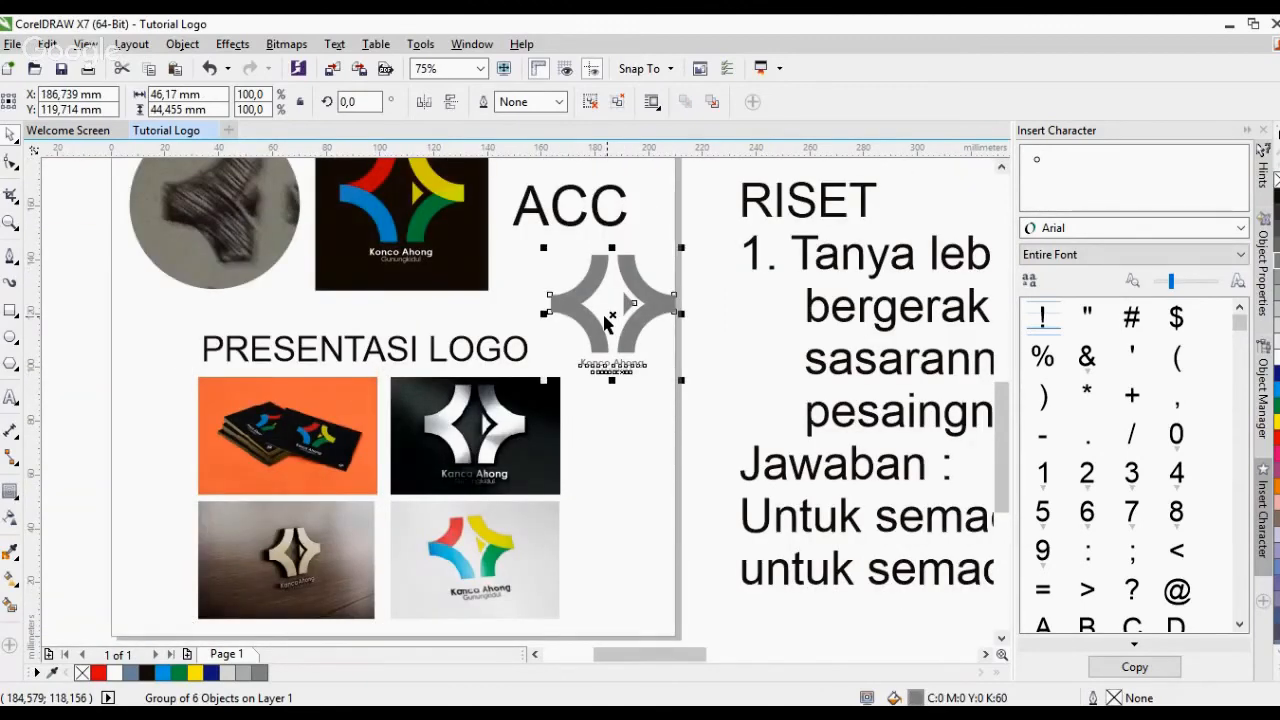
scroll(607, 320, "down", 1)
left_click_drag(650, 318, 323, 380)
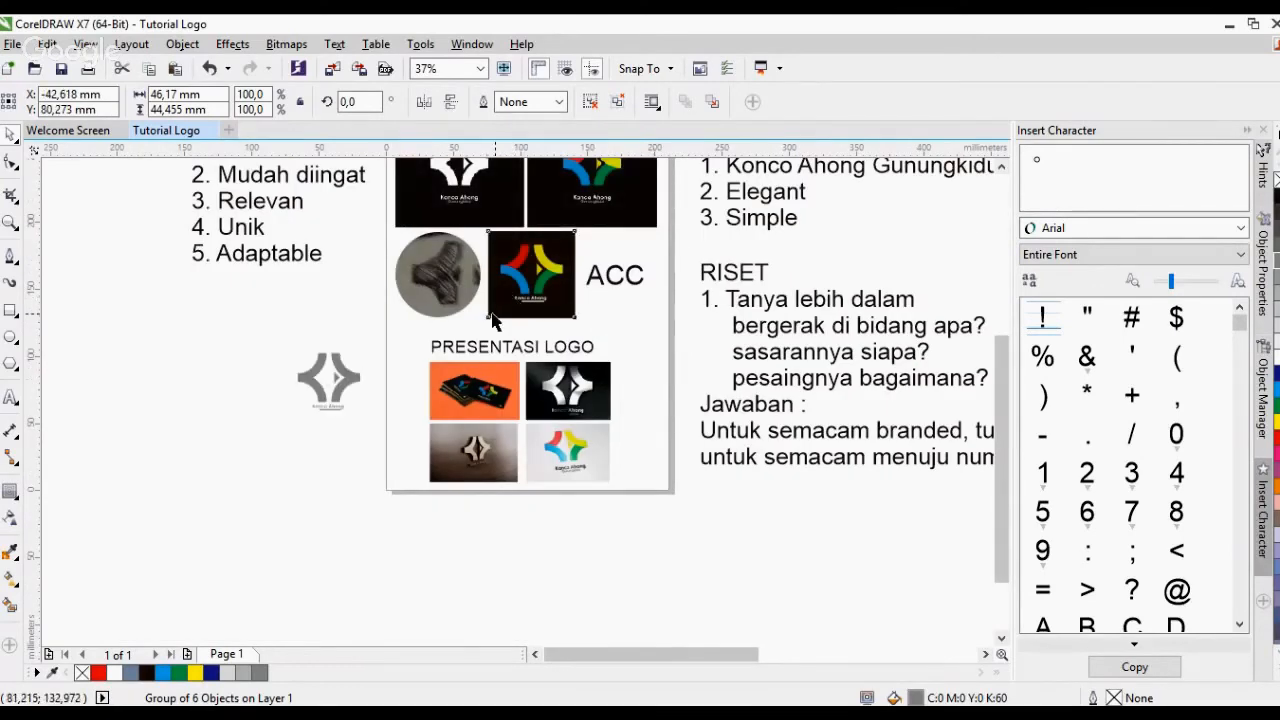
Place a copy of the black square from the four-colour logo behind the grey logo as its background
left_click(493, 320)
left_click_drag(493, 320, 324, 410)
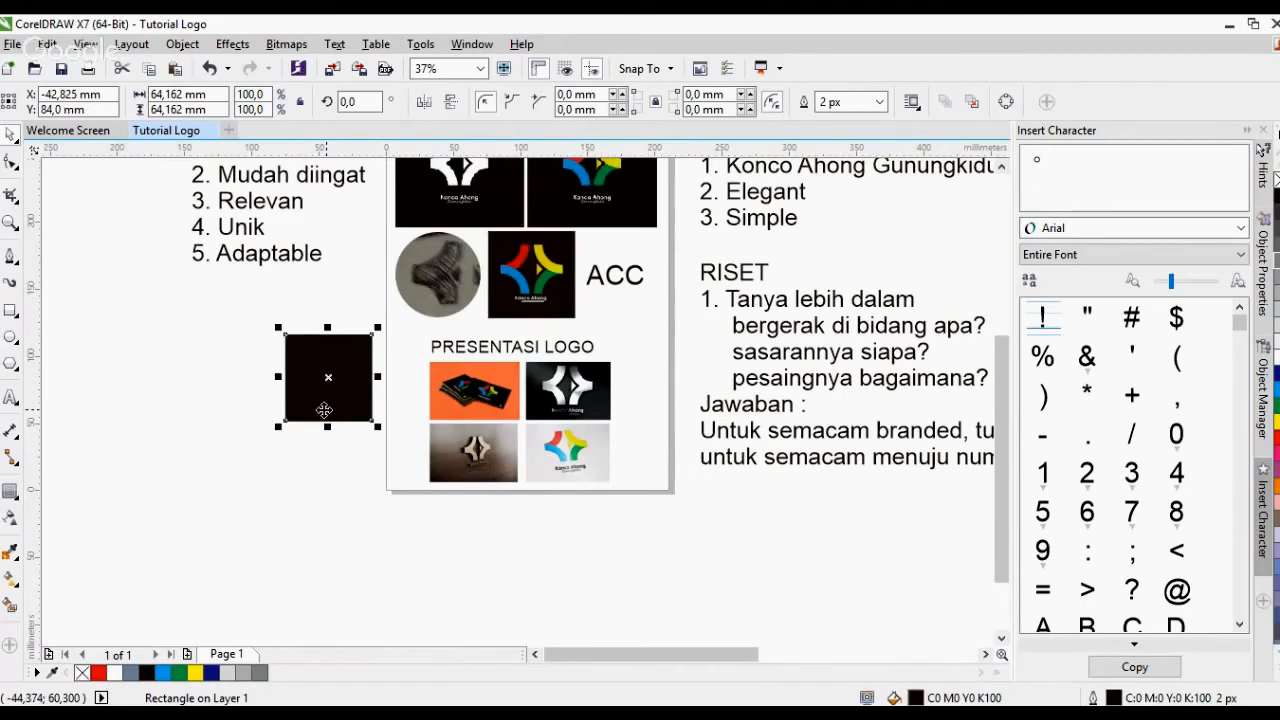
key("shift+Page_Down")
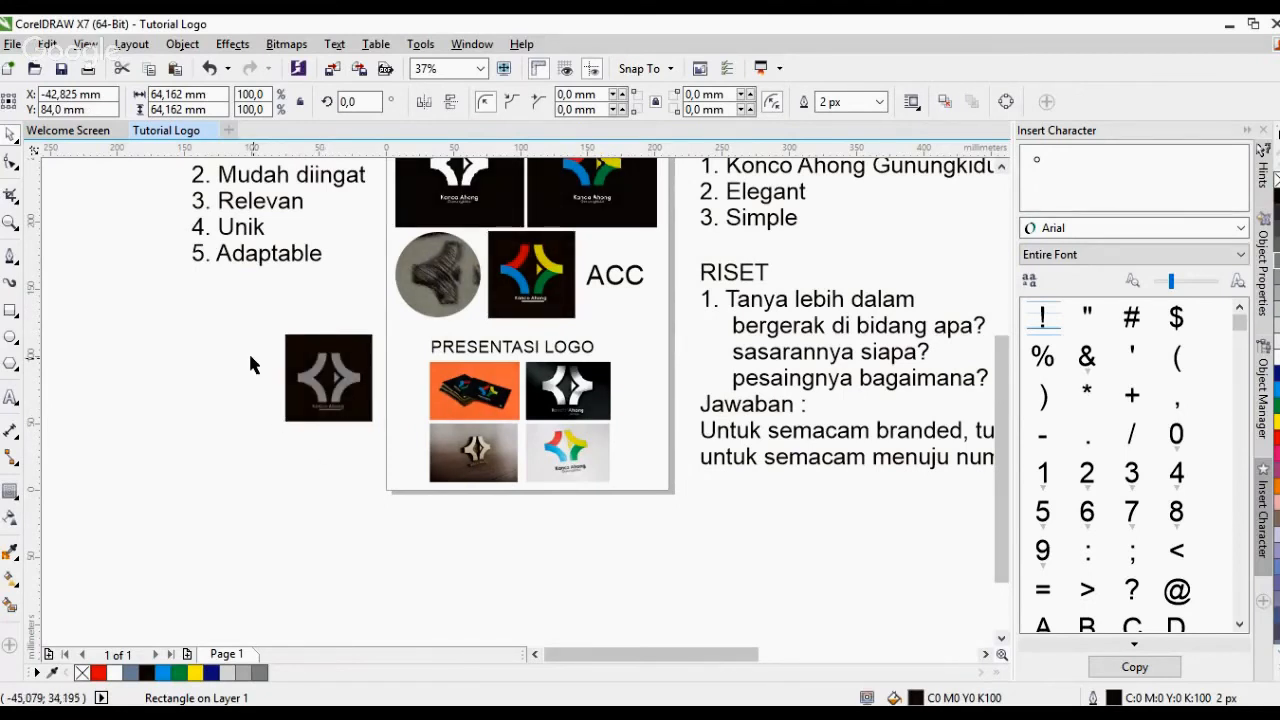
Fill the background square with dark blue and the logo on it with white
scroll(250, 357, "up", 1)
left_click(335, 382)
left_click(211, 673)
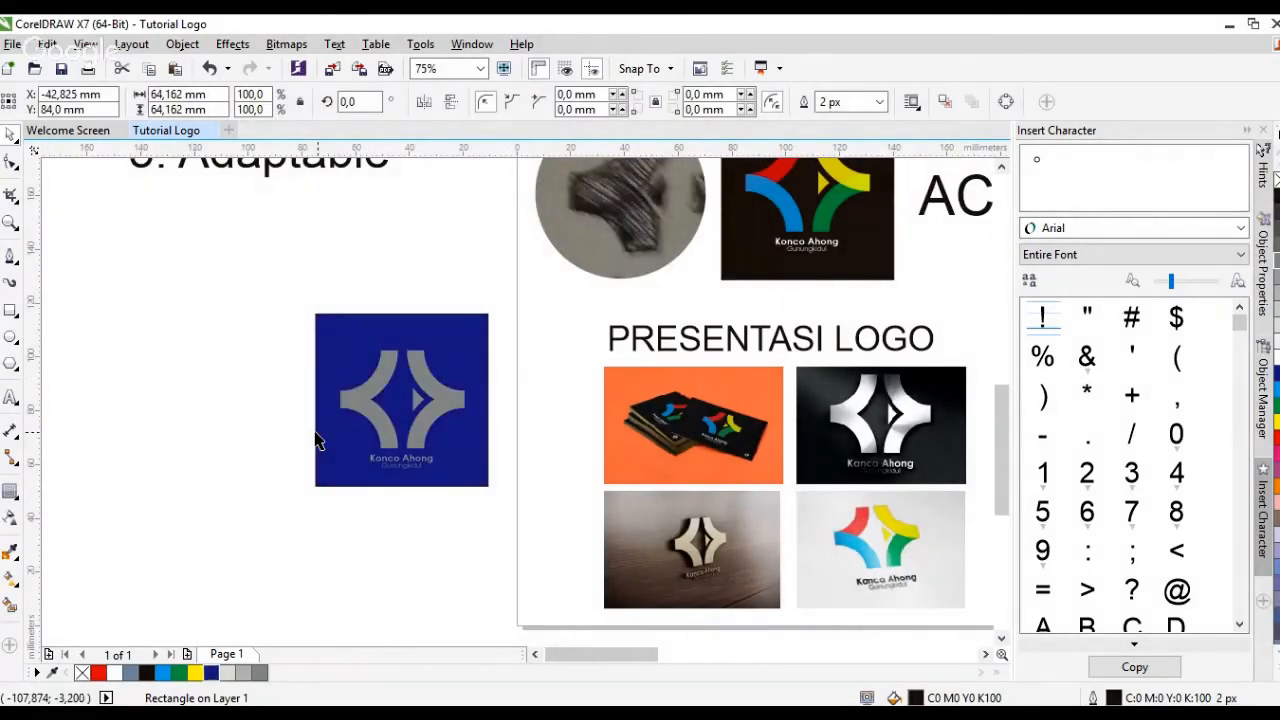
left_click(352, 425)
left_click(114, 672)
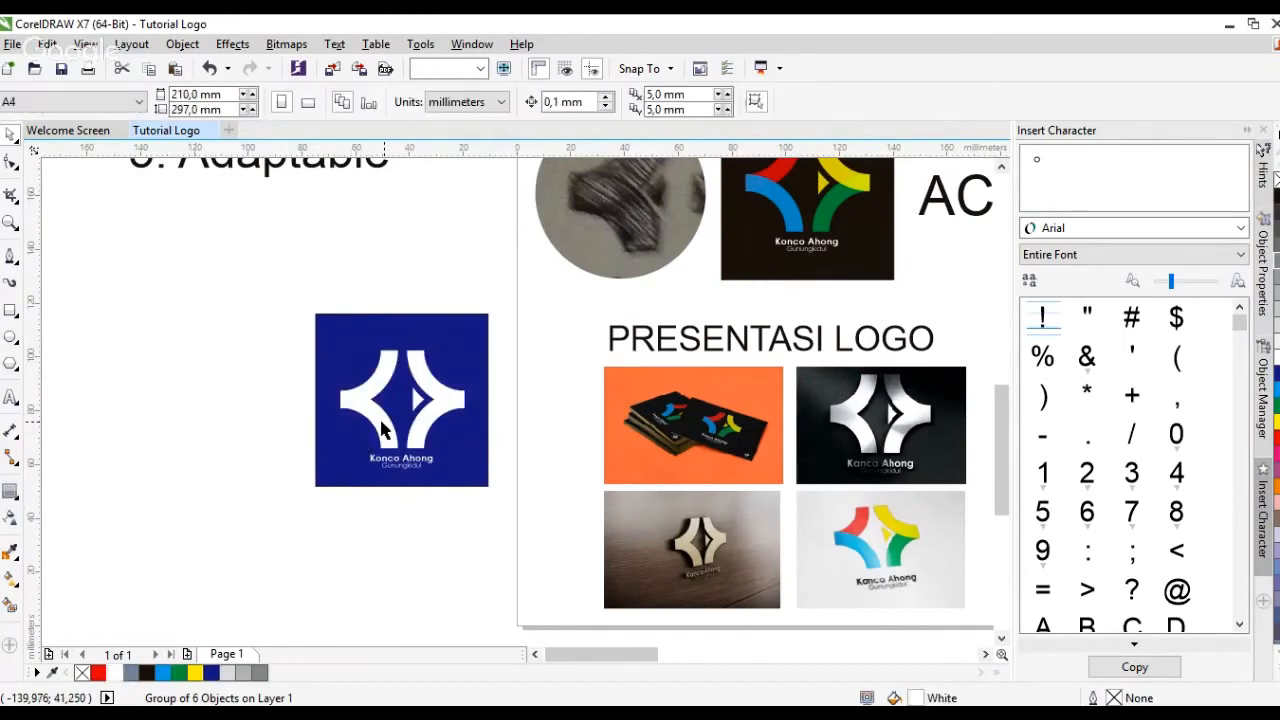
Centre the white logo horizontally and vertically on the dark blue square
left_click_drag(392, 432, 377, 425)
left_click(440, 454, "shift")
key("e")
key("c")
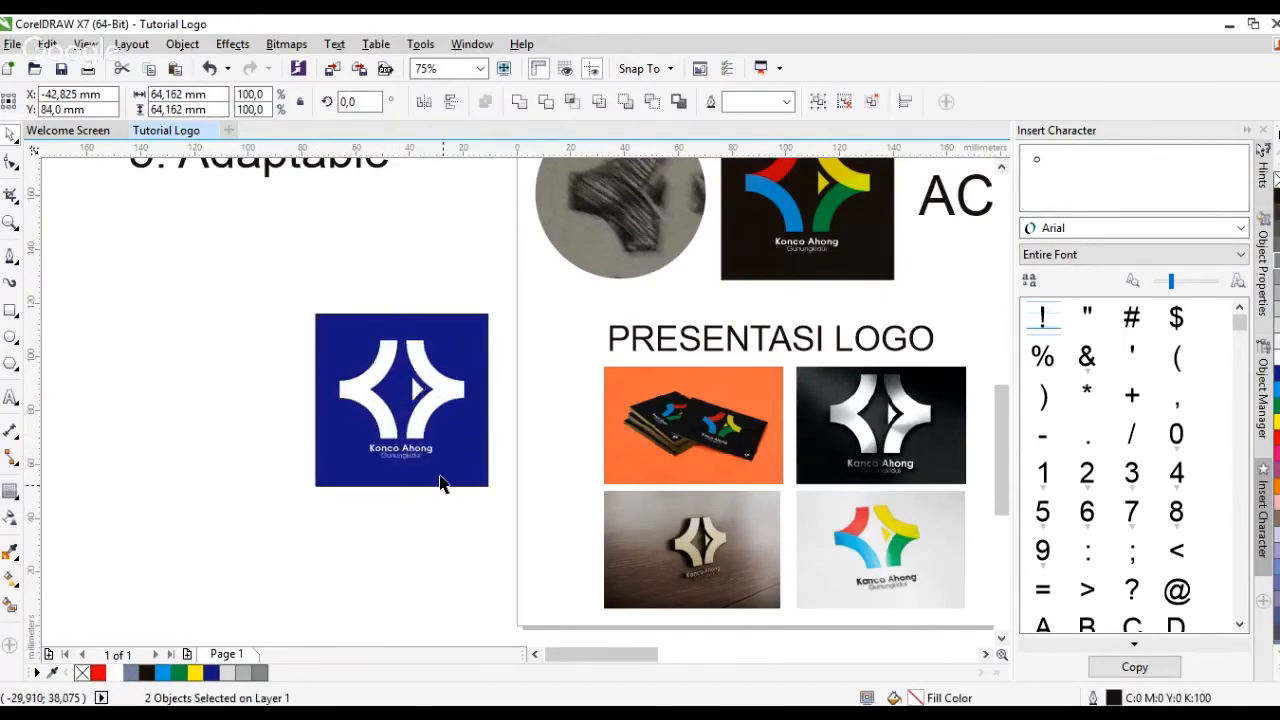
key("Escape")
scroll(417, 423, "up", 2)
left_click(416, 424)
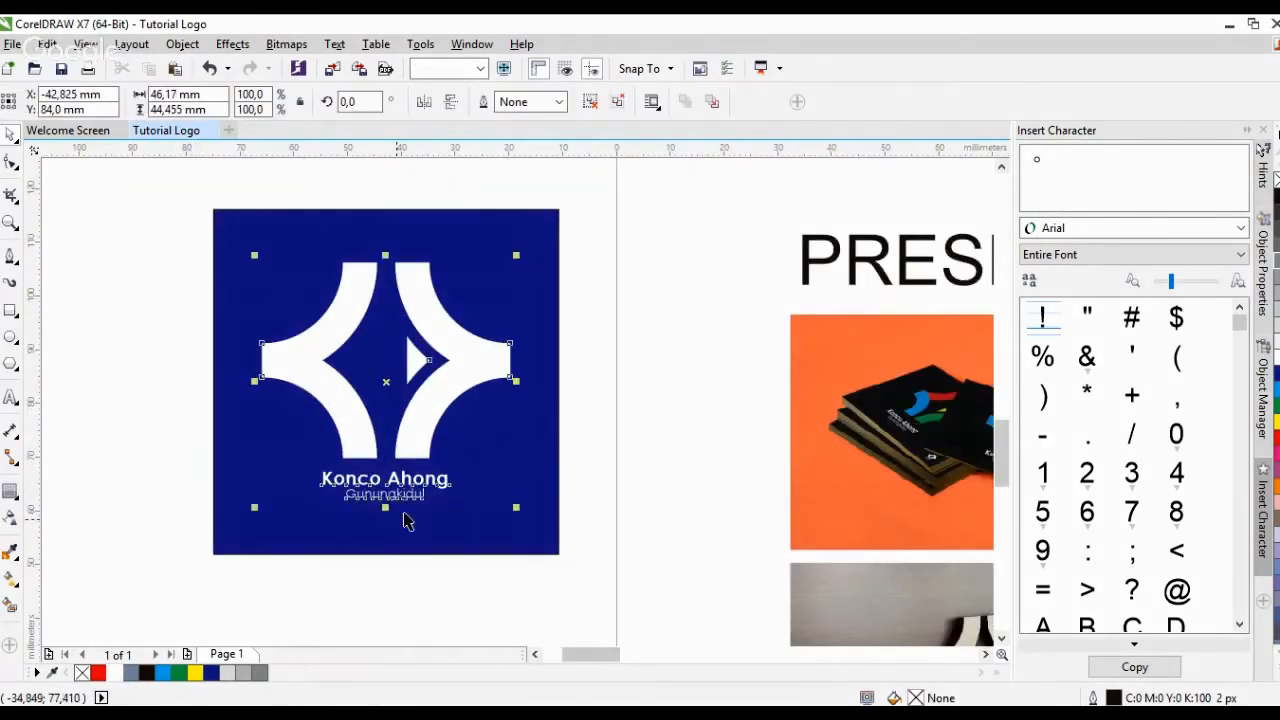
key("Escape")
scroll(439, 592, "down", 2)
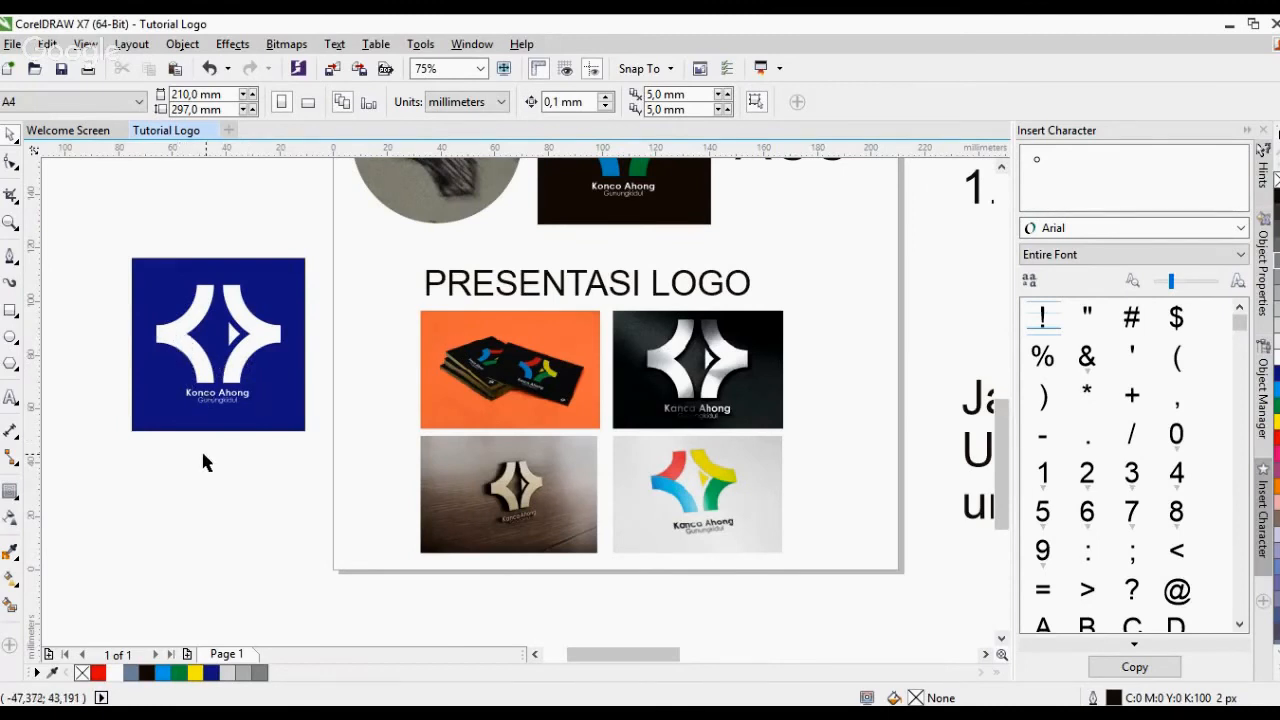
Draw a white rectangle without outline, about 7 × 11 mm, over the end of the logo's left arm
scroll(18, 254, "left", 1)
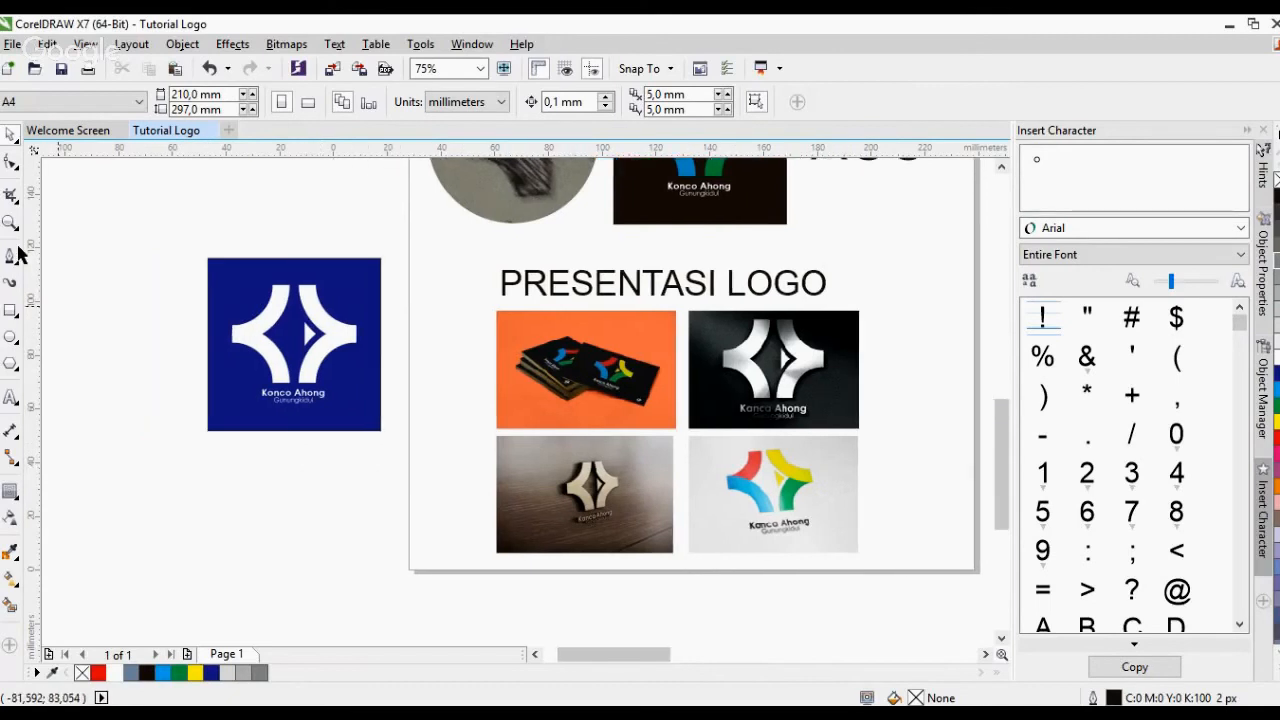
left_click_drag(18, 246, 157, 253)
left_click(157, 262)
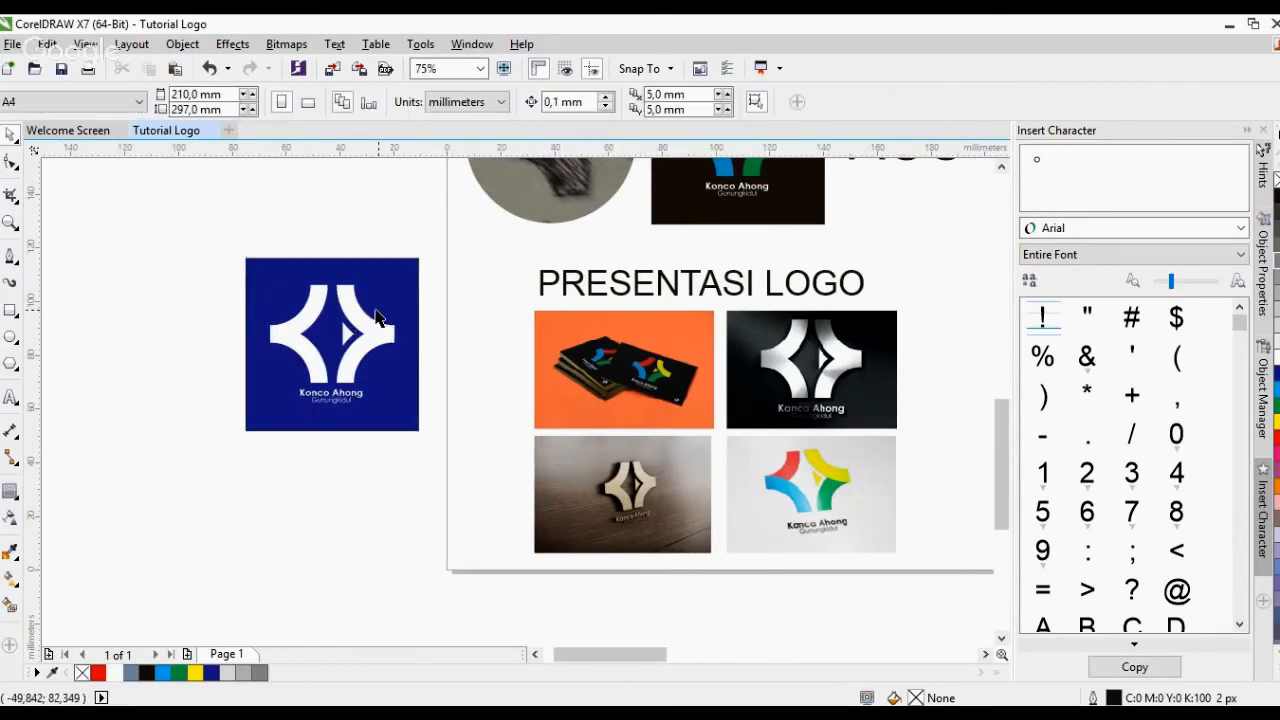
scroll(378, 318, "up", 1)
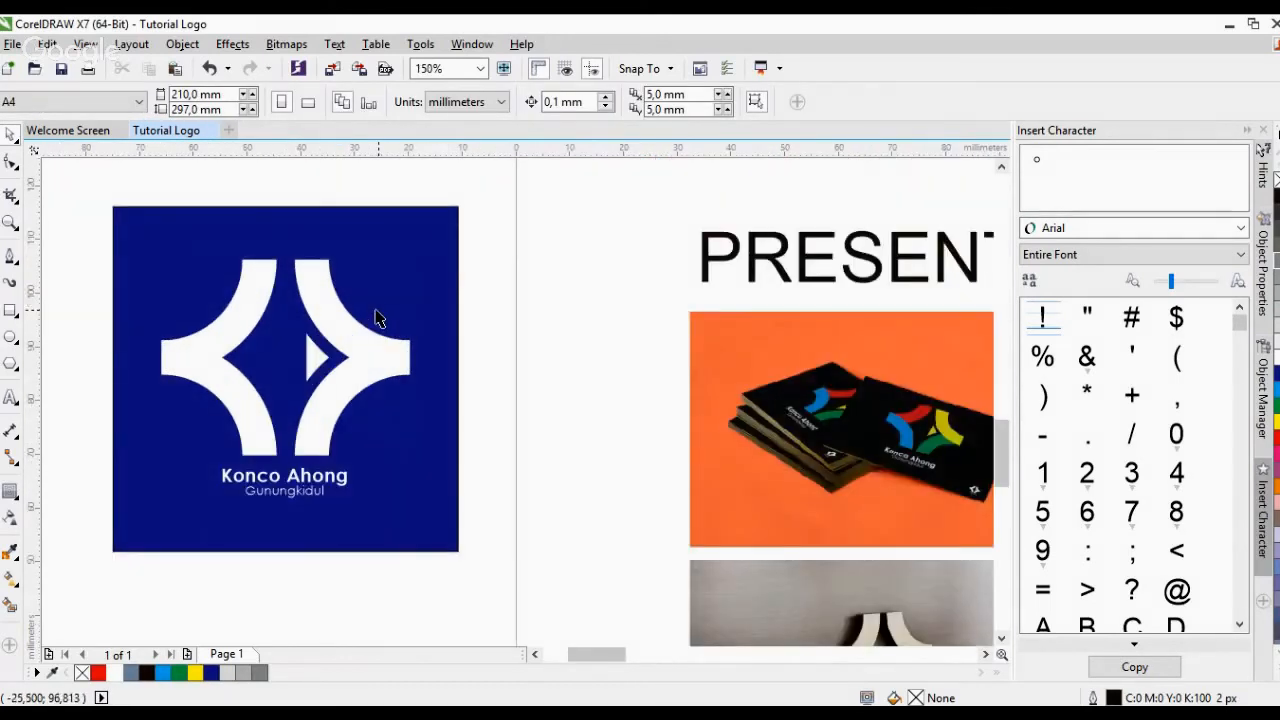
key("F6")
left_click_drag(173, 330, 133, 386)
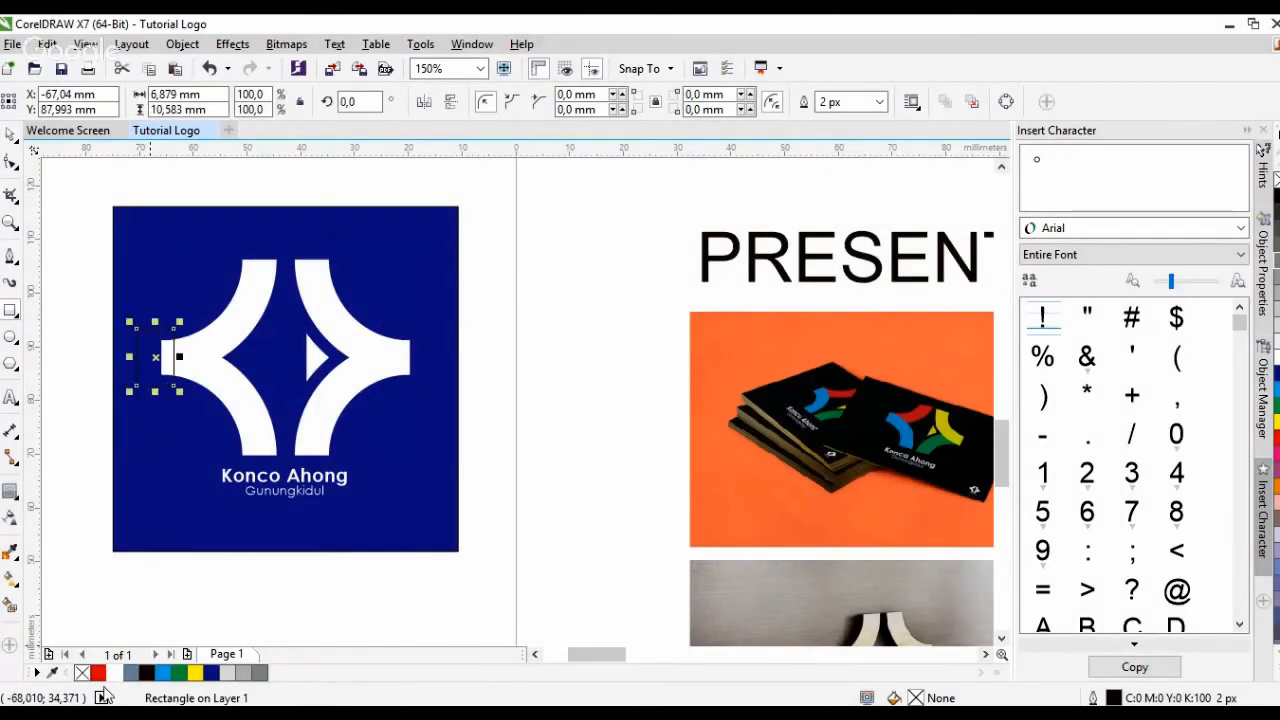
left_click(115, 674)
right_click(82, 673)
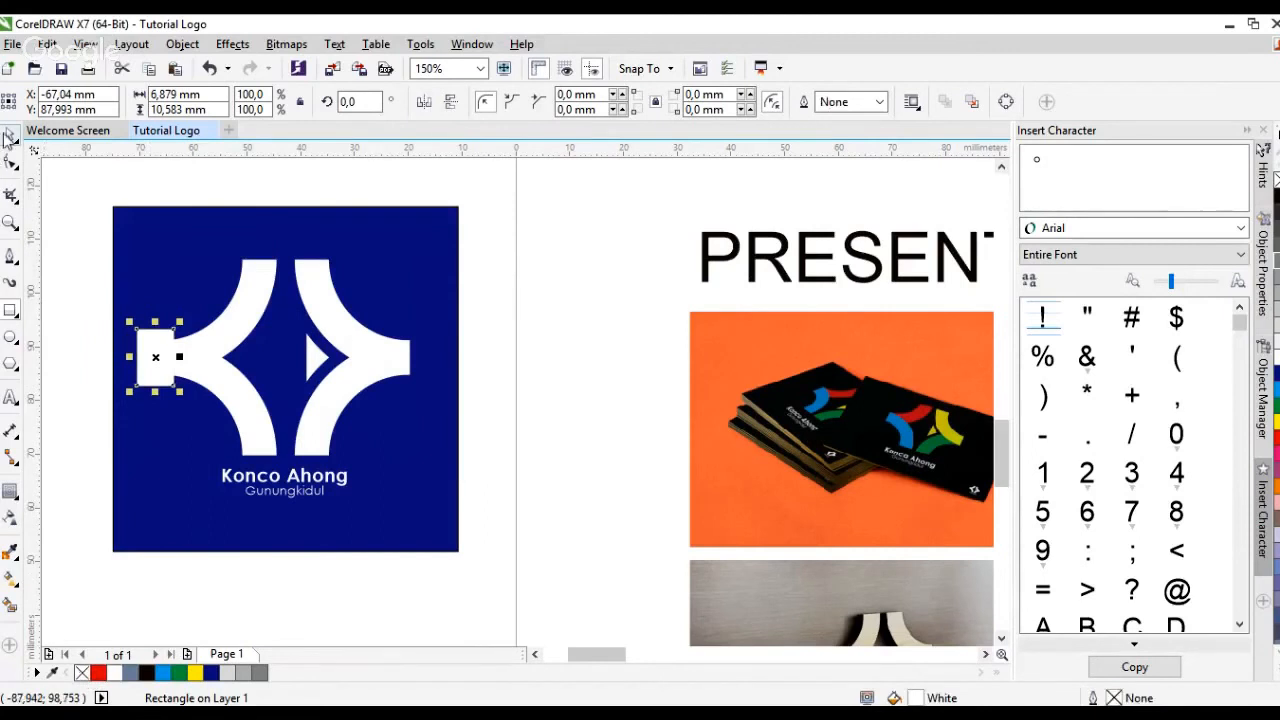
left_click(97, 310)
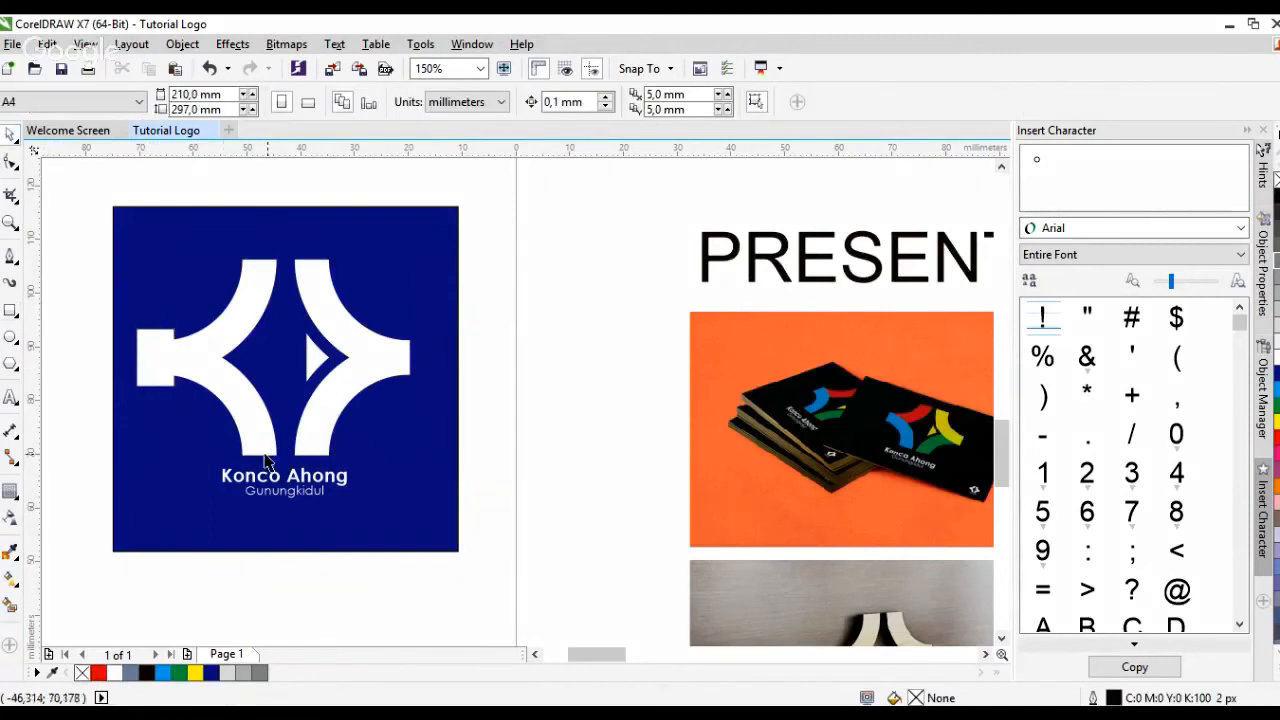
Place a copy of the white rectangle over the end of the logo's right arm
left_click(157, 368)
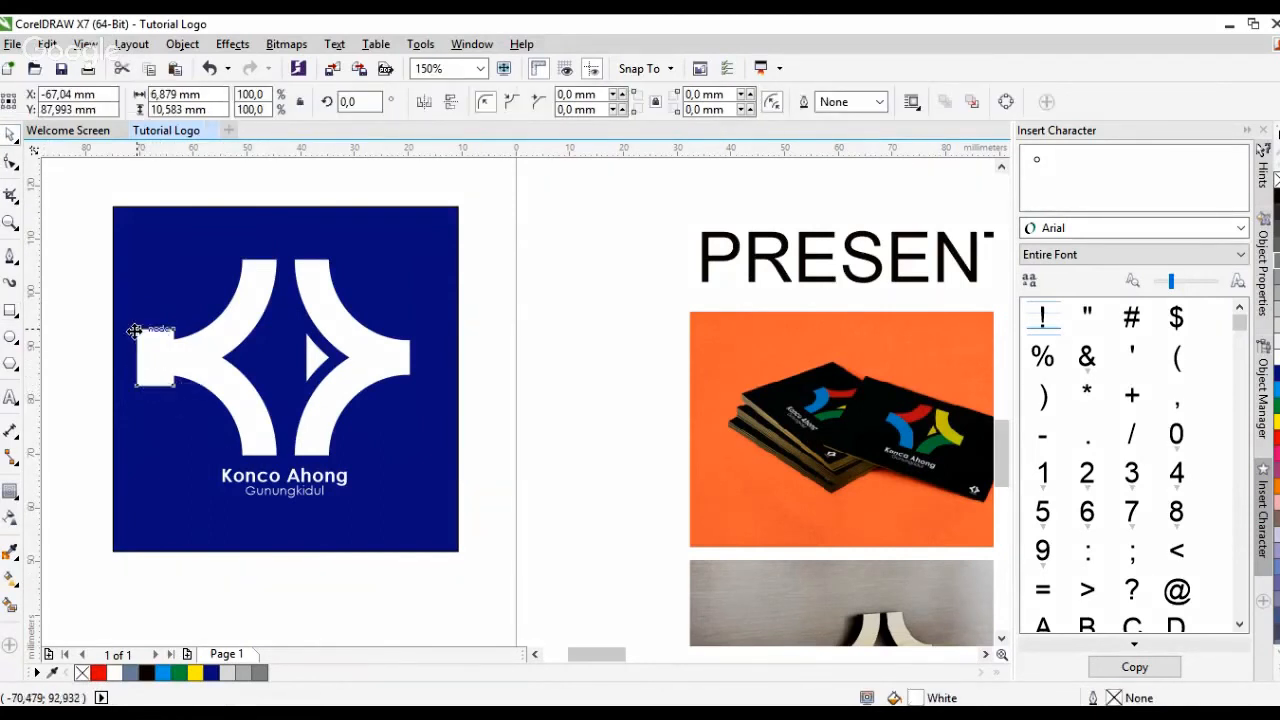
left_click_drag(136, 359, 394, 360)
left_click(505, 331)
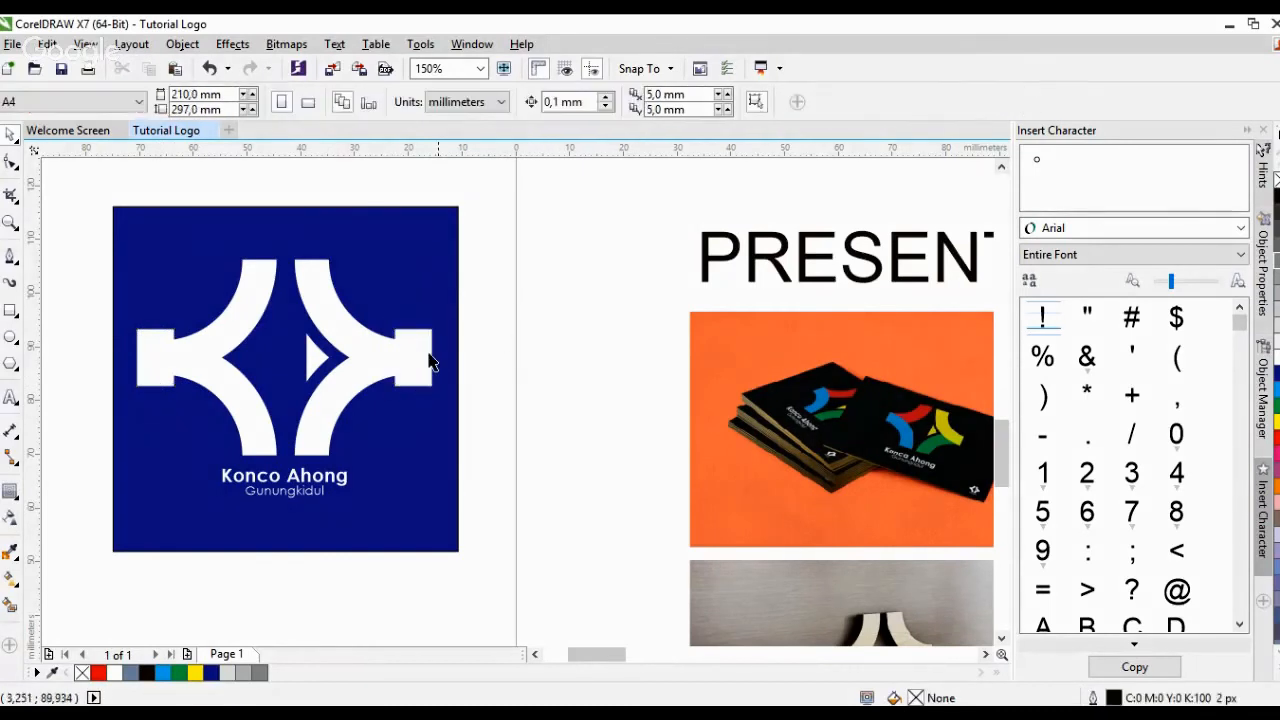
Delete both white rectangles, the blue logo variant and the ACC note
scroll(428, 360, "down", 2)
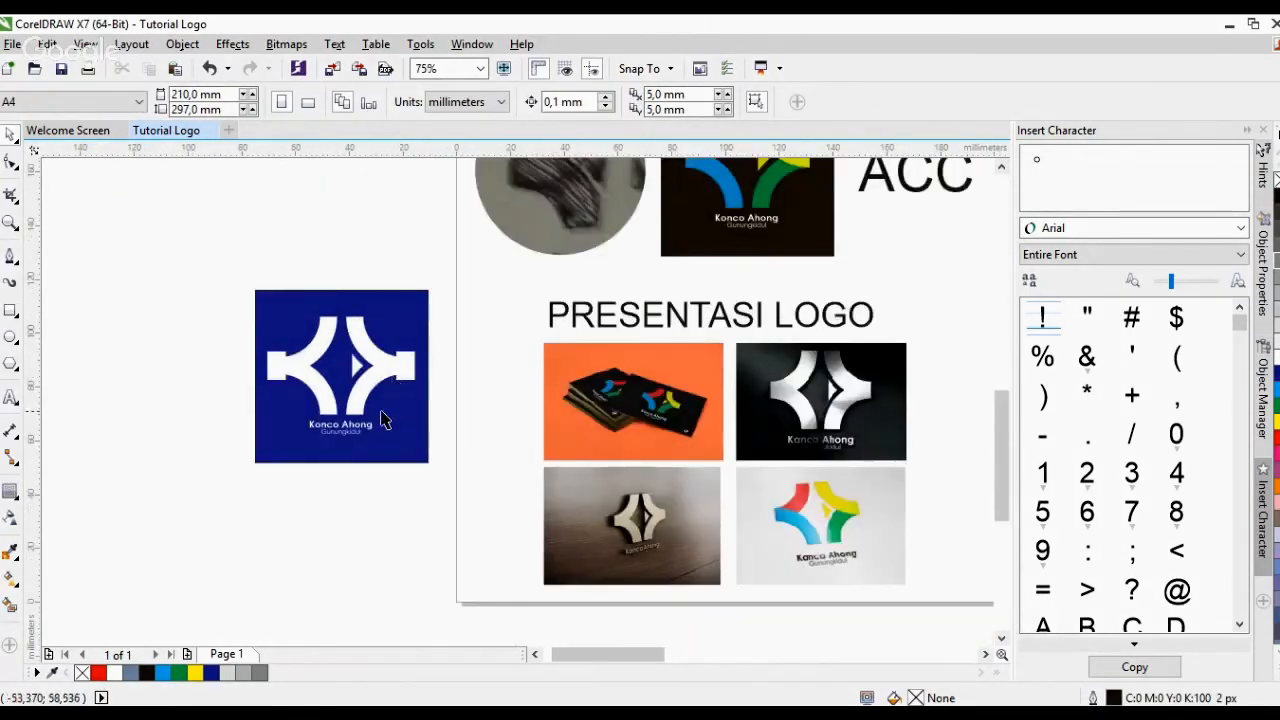
left_click(283, 368)
key("Delete")
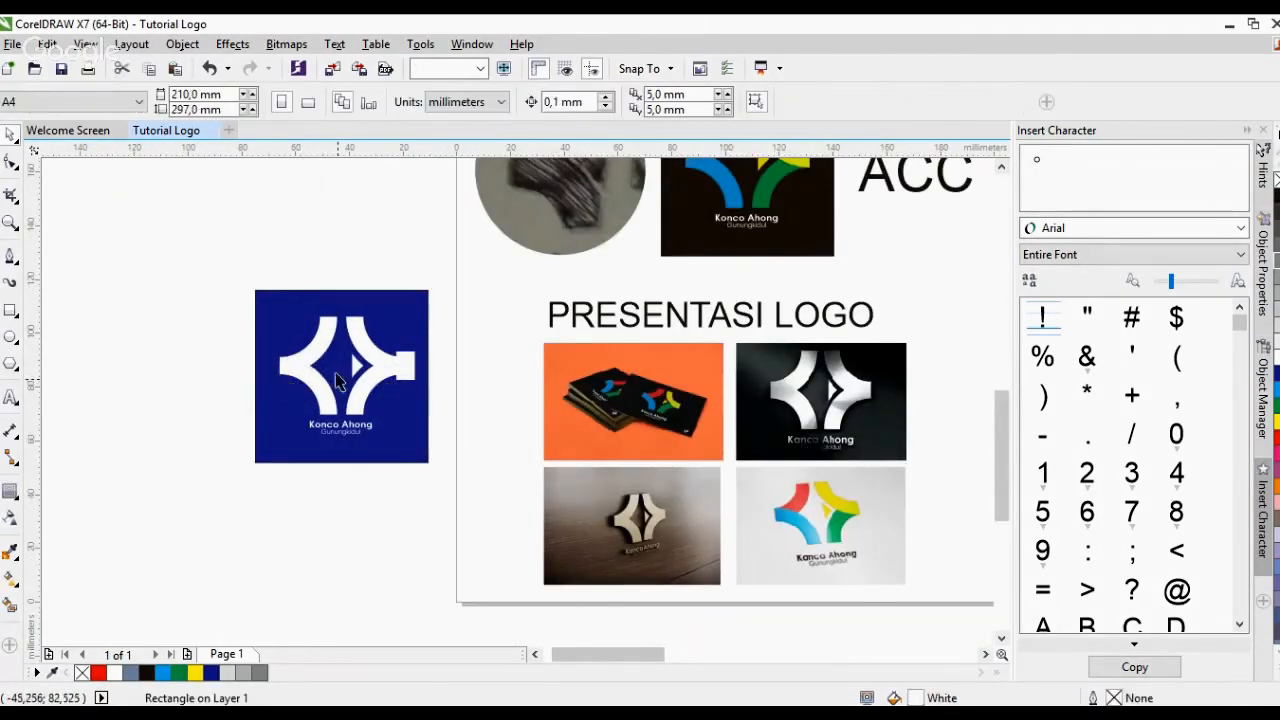
left_click(409, 371)
key("Delete")
left_click_drag(430, 475, 433, 522)
left_click(286, 517)
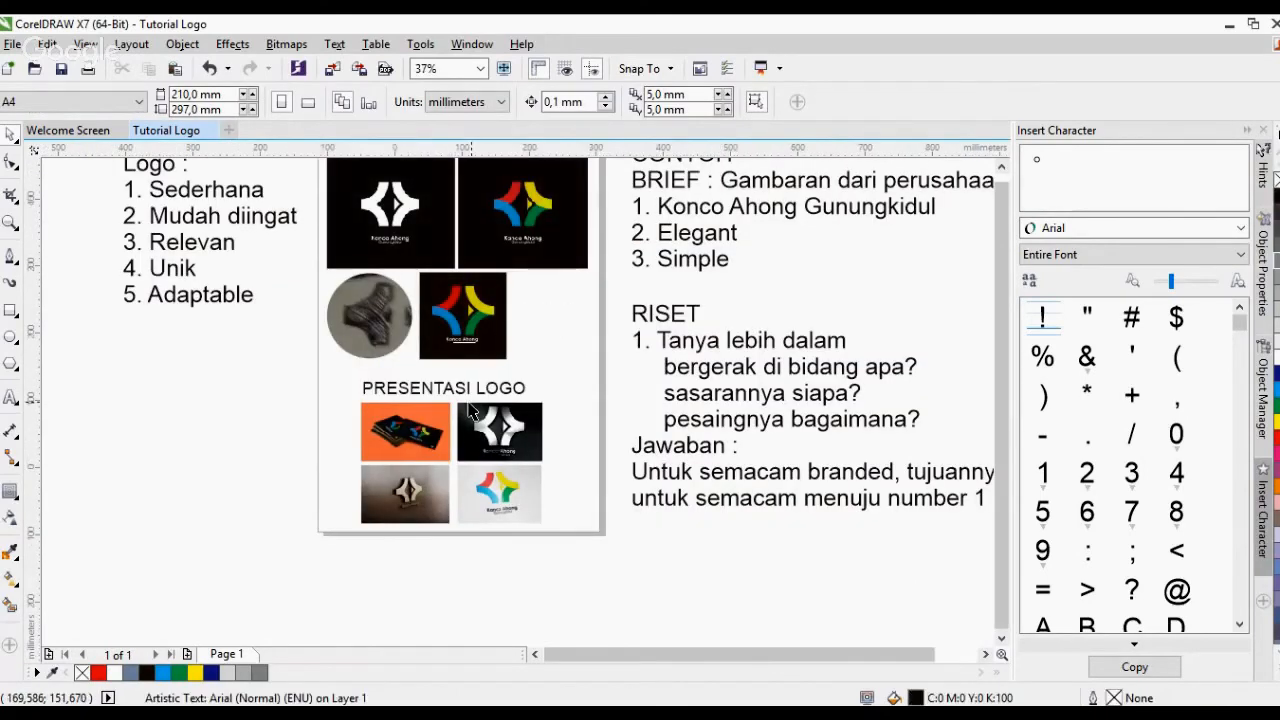
Review the list of five logo criteria beside the page against the finished logos
scroll(472, 410, "down", 1)
scroll(368, 304, "up", 1)
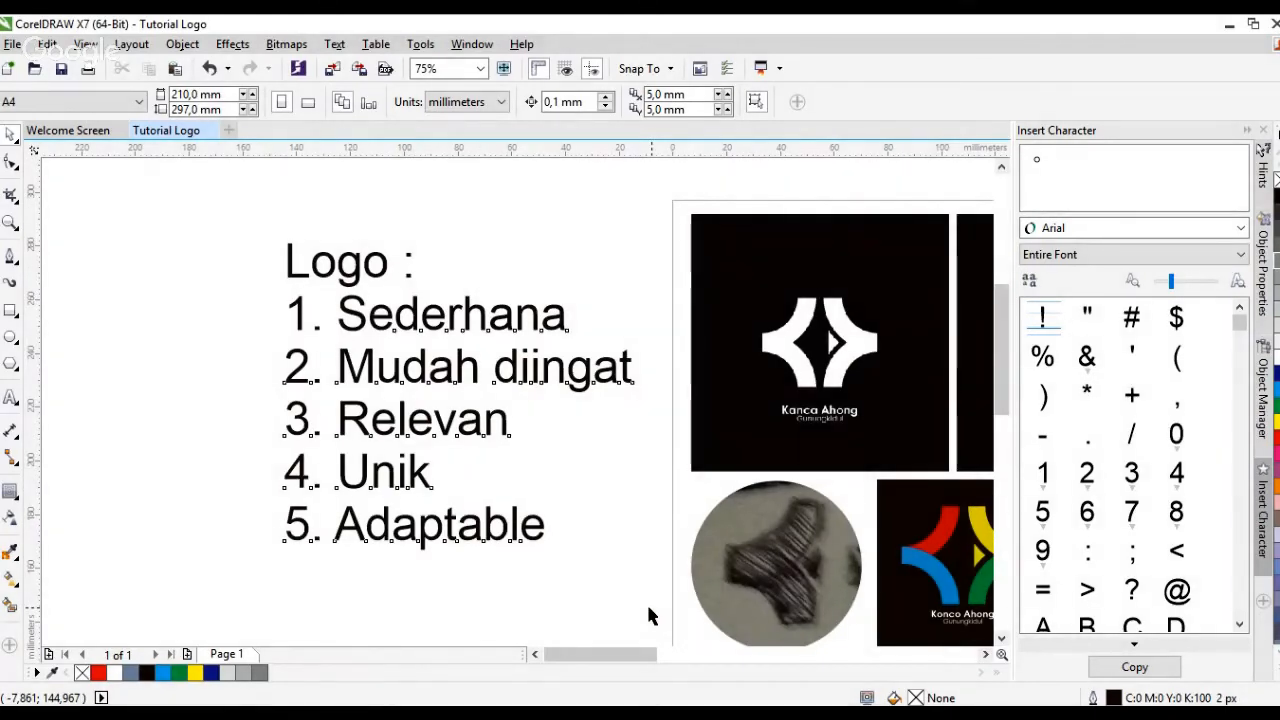
left_click(309, 344)
left_click(335, 346)
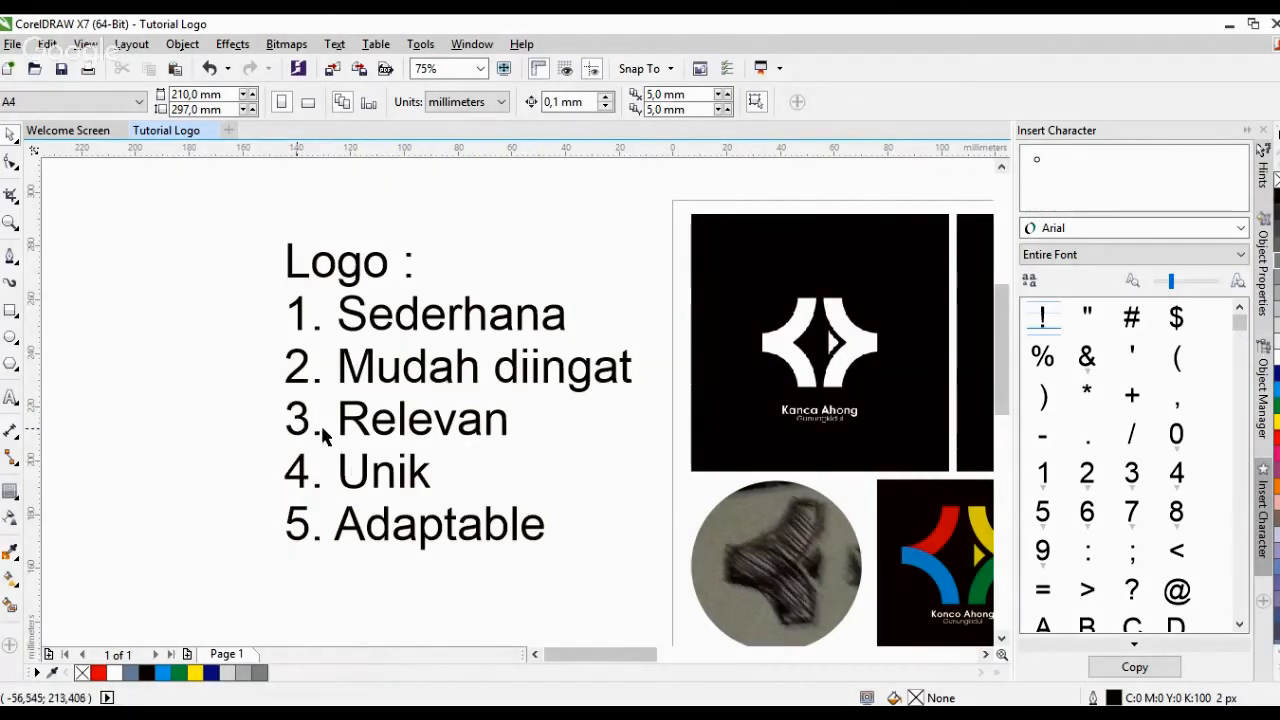
scroll(84, 455, "down", 1)
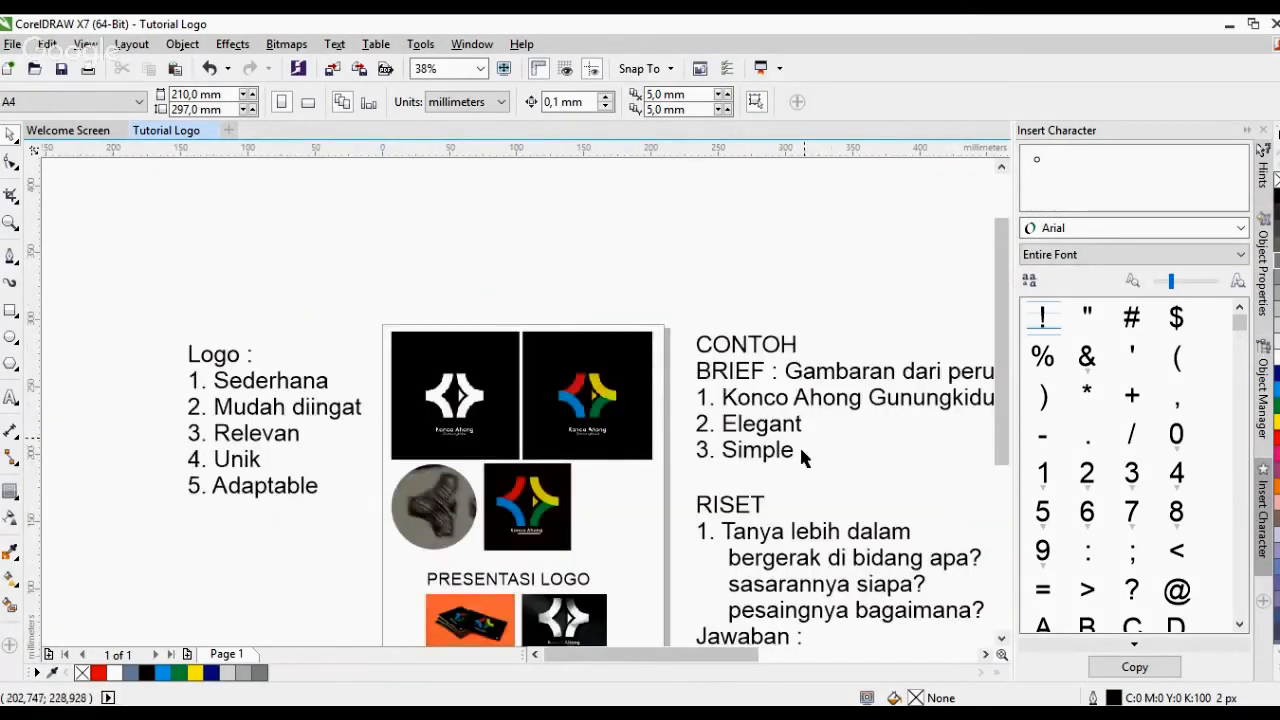
scroll(225, 469, "up", 1)
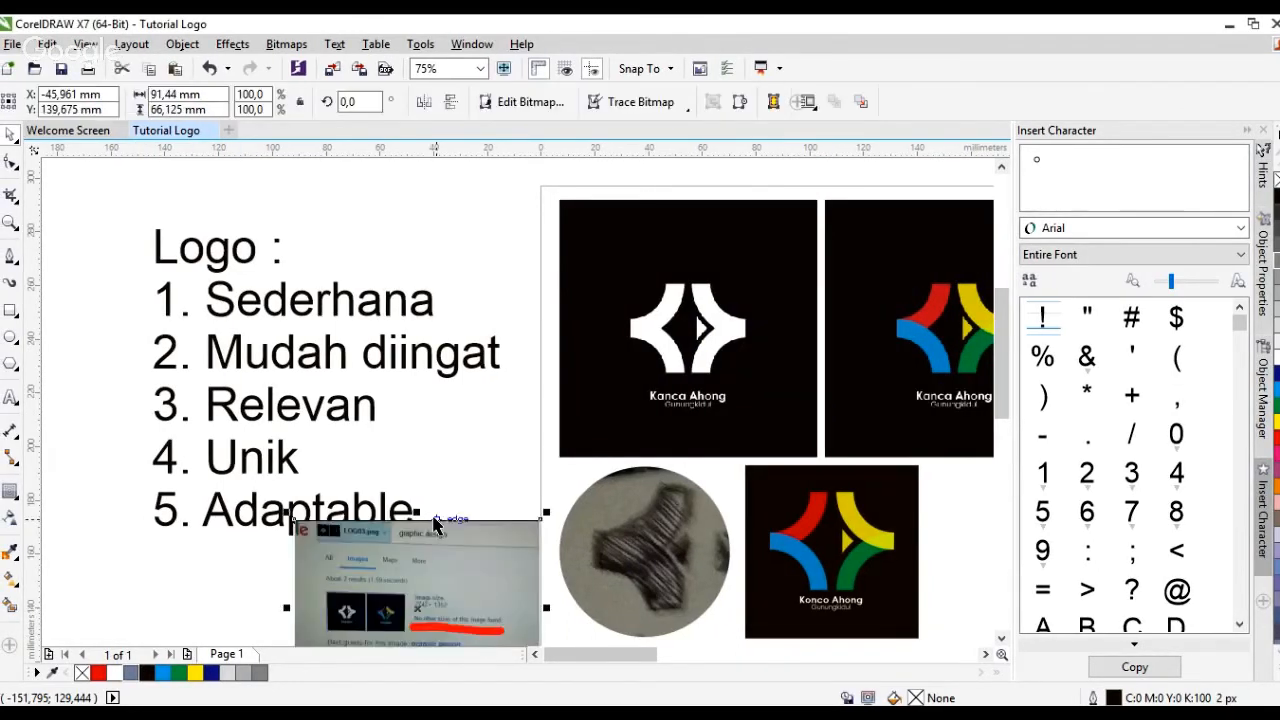
Move the photo of the image search results beside the mockups, left of the page, and enlarge it to about 315 × 228 mm
mouse_move(424, 592)
left_mouse_down()
mouse_move(480, 504)
mouse_move(524, 529)
left_mouse_up()
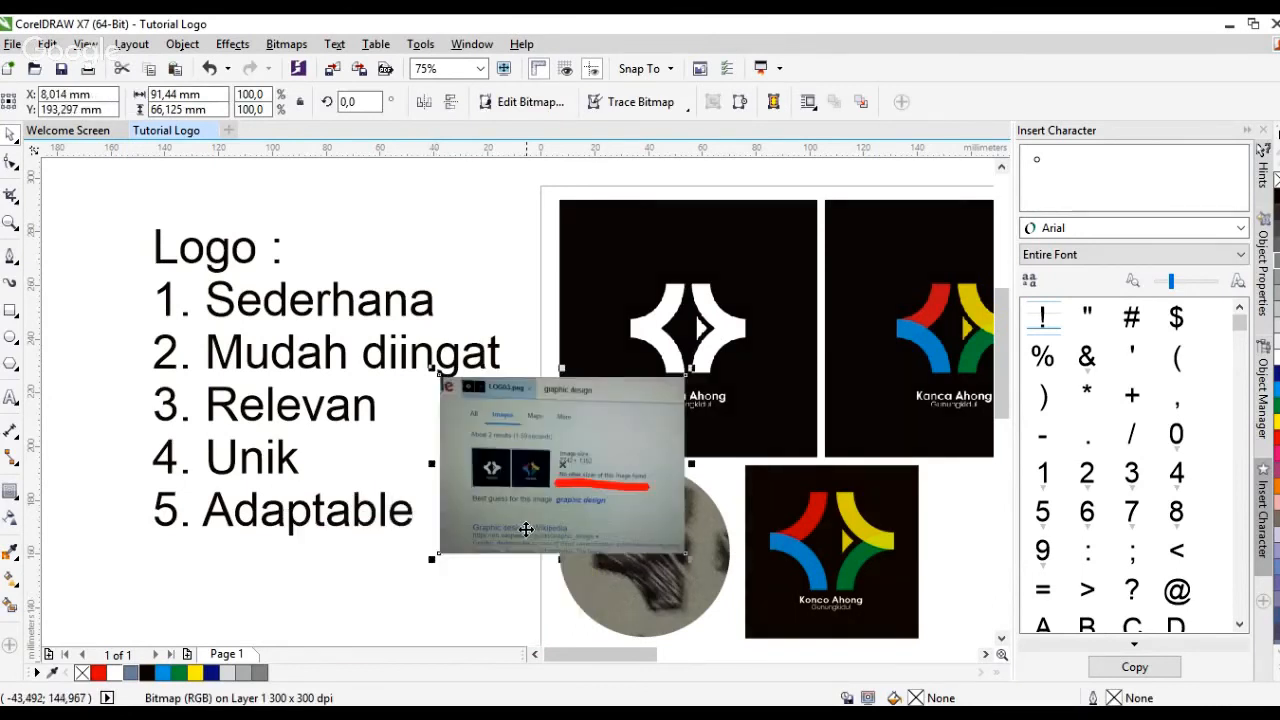
scroll(526, 527, "down", 1)
left_click_drag(544, 459, 473, 611)
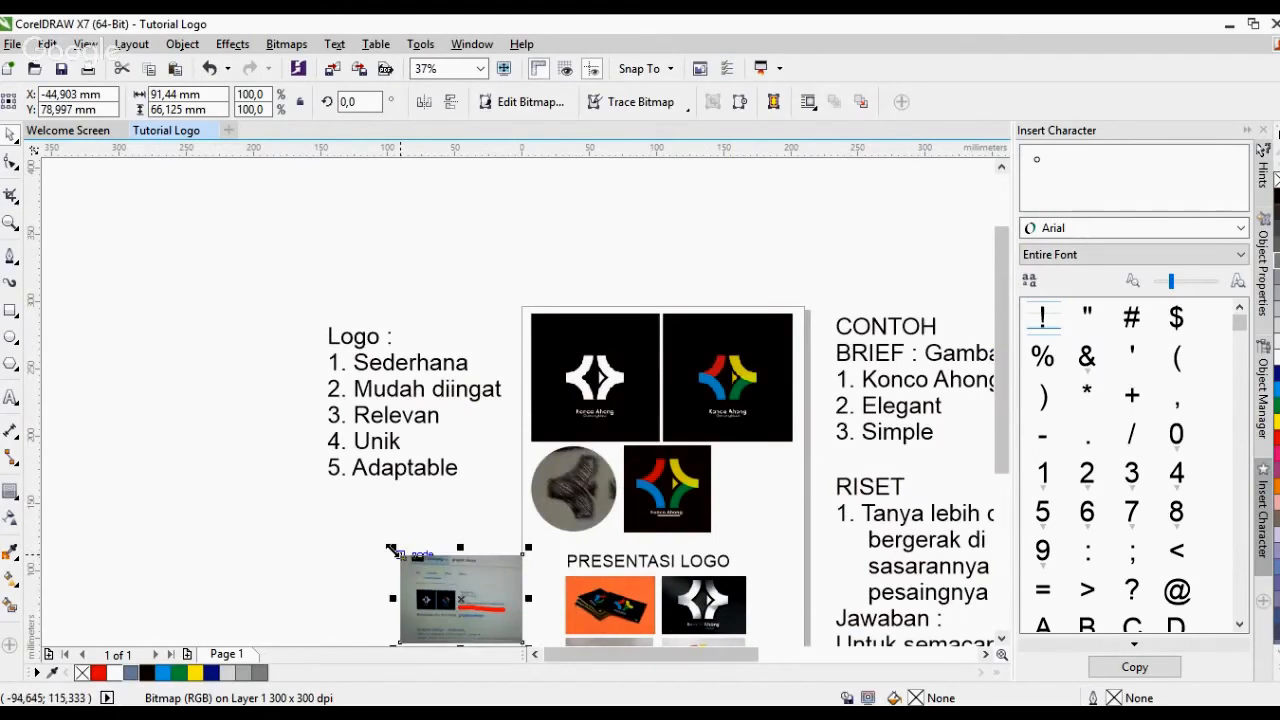
left_click_drag(394, 550, 197, 462)
scroll(441, 527, "down", 1)
left_click_drag(441, 527, 450, 571)
left_click_drag(395, 478, 313, 421)
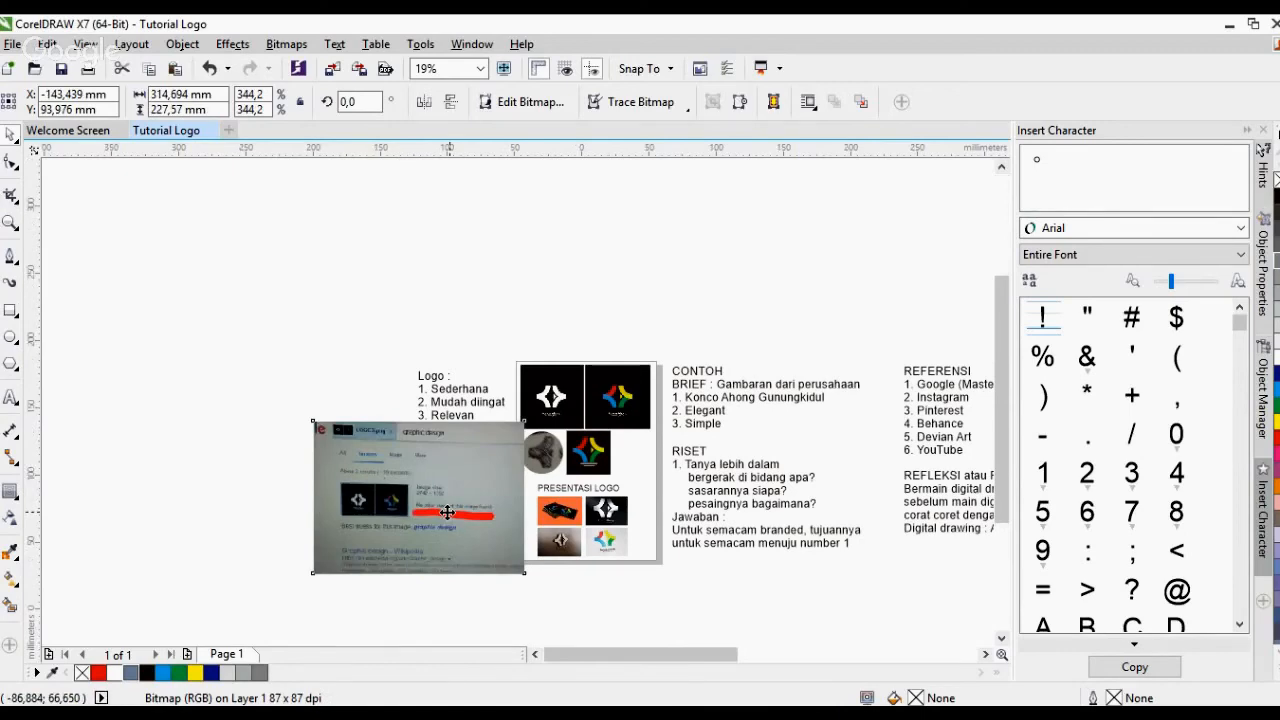
Examine the image search photo up close, comparing the logo thumbnails with the red-underlined result line
key("z")
left_click(447, 512)
key("space")
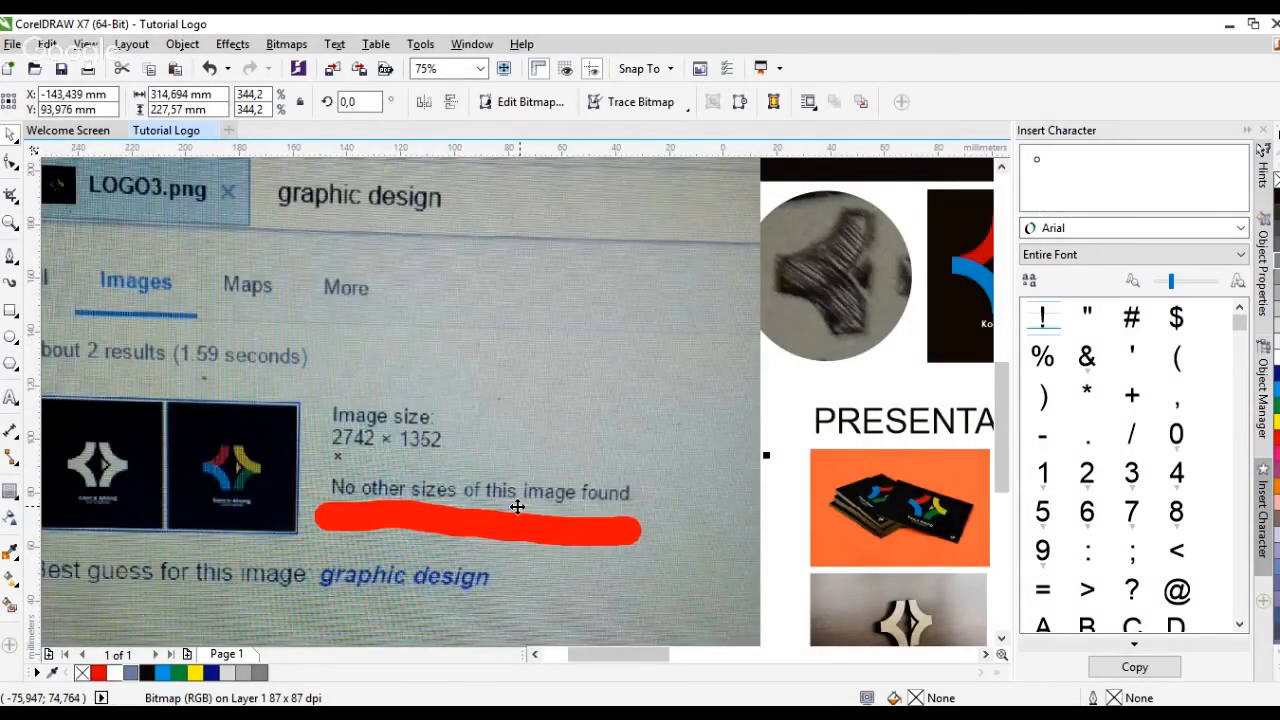
scroll(517, 507, "down", 1)
scroll(429, 463, "up", 1)
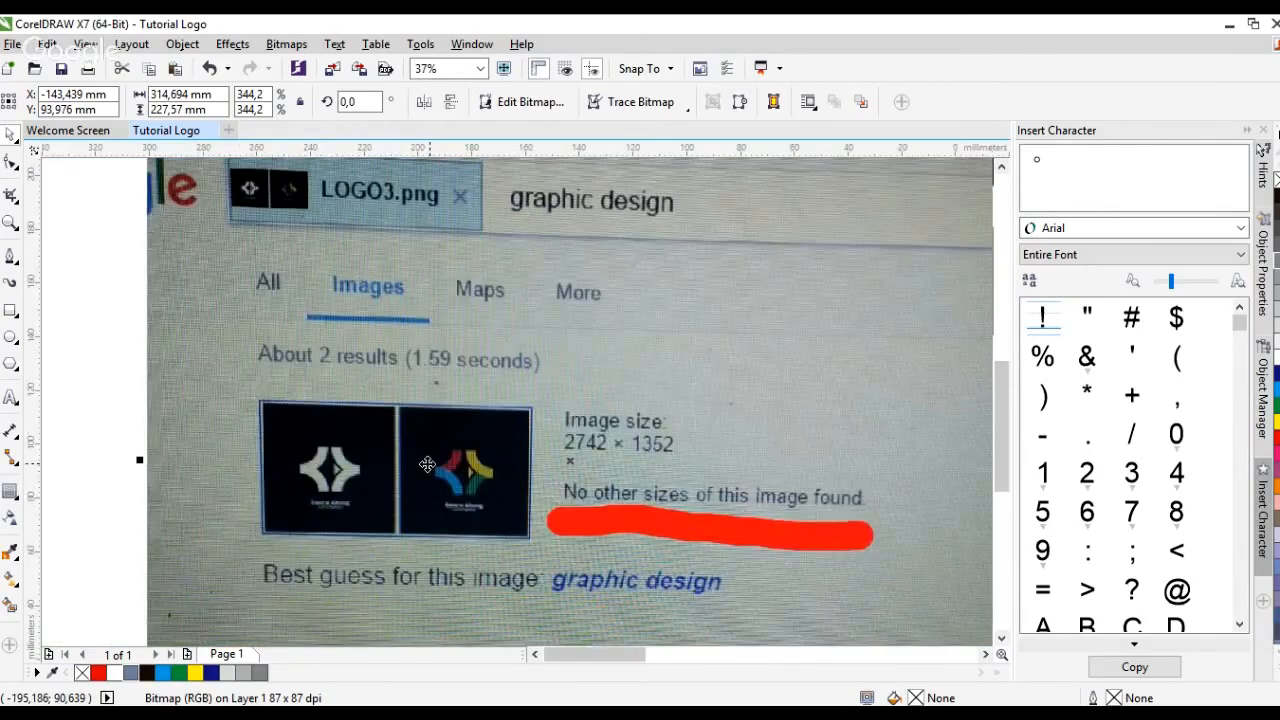
scroll(427, 464, "down", 1)
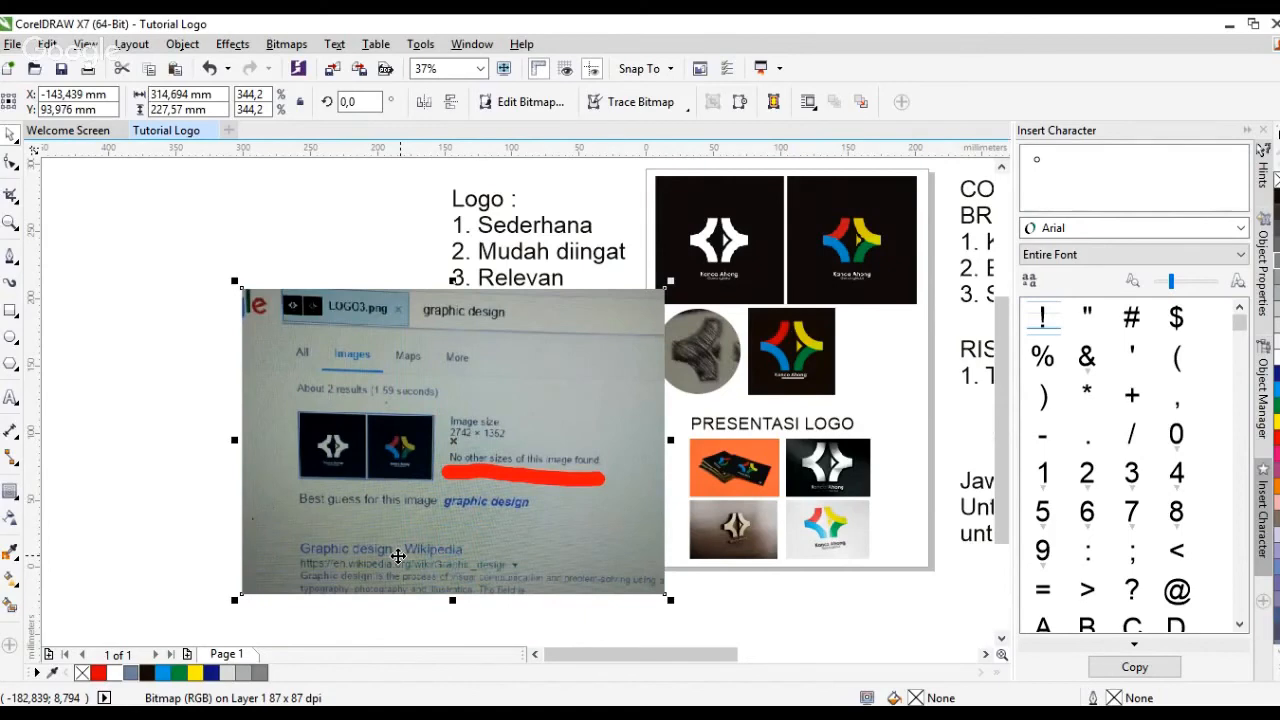
scroll(393, 440, "up", 2)
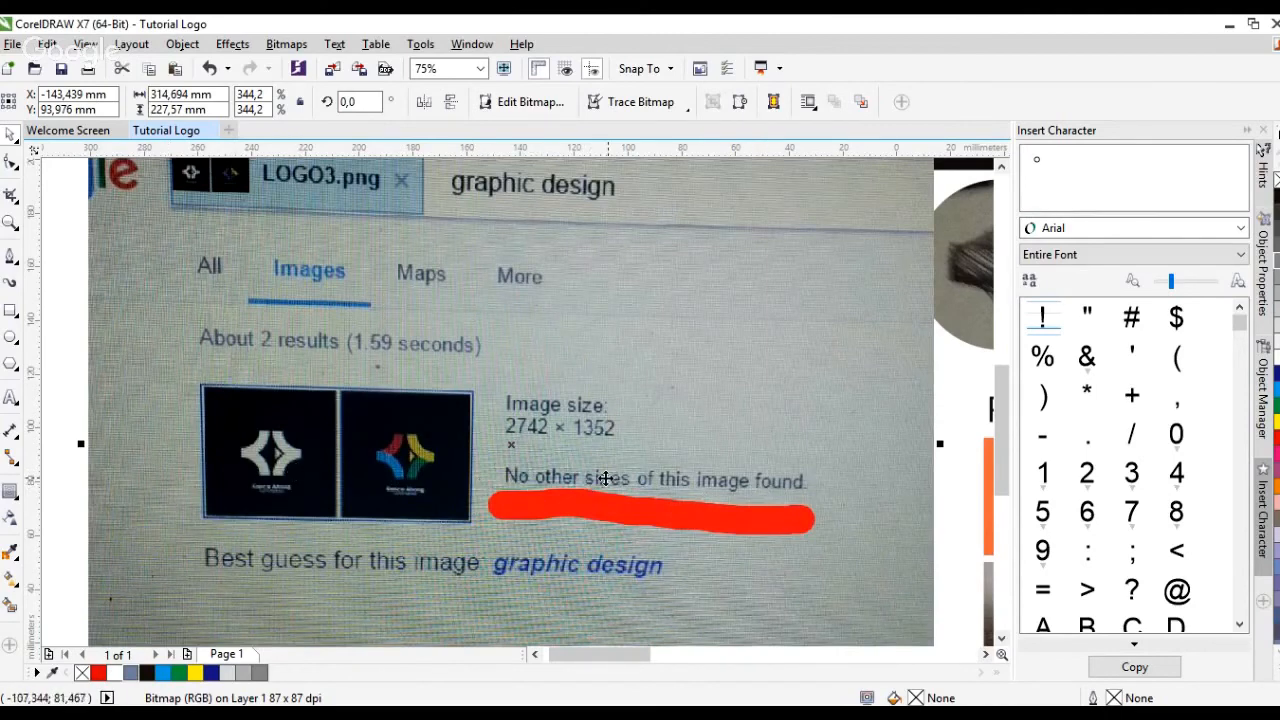
Move the image search photo clear of the logo criteria list and delete it
scroll(605, 479, "down", 3)
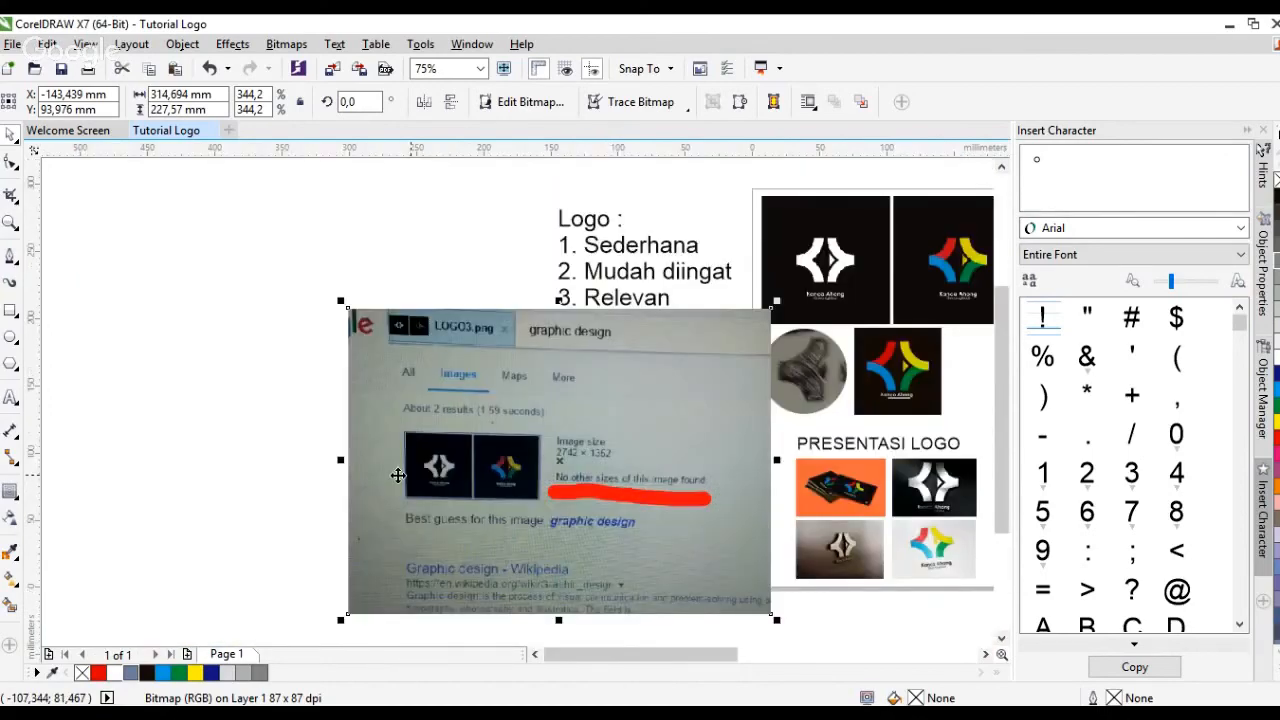
left_click_drag(398, 475, 246, 475)
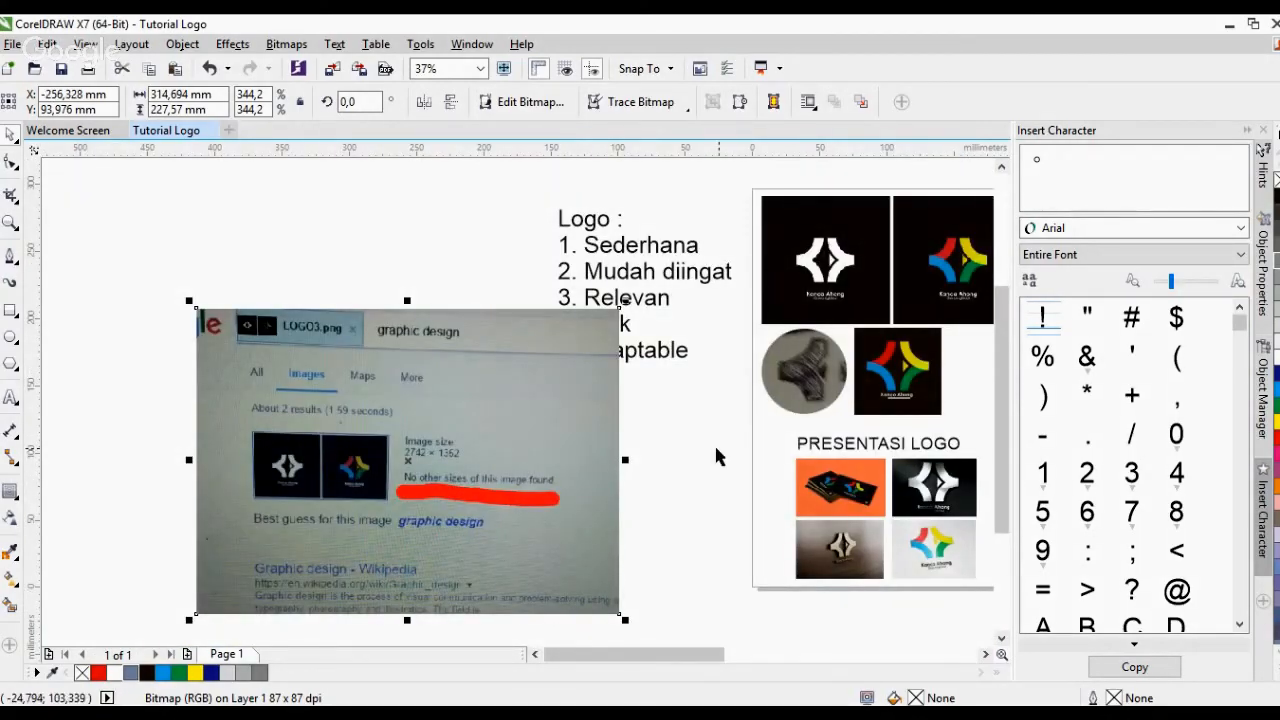
key("Delete")
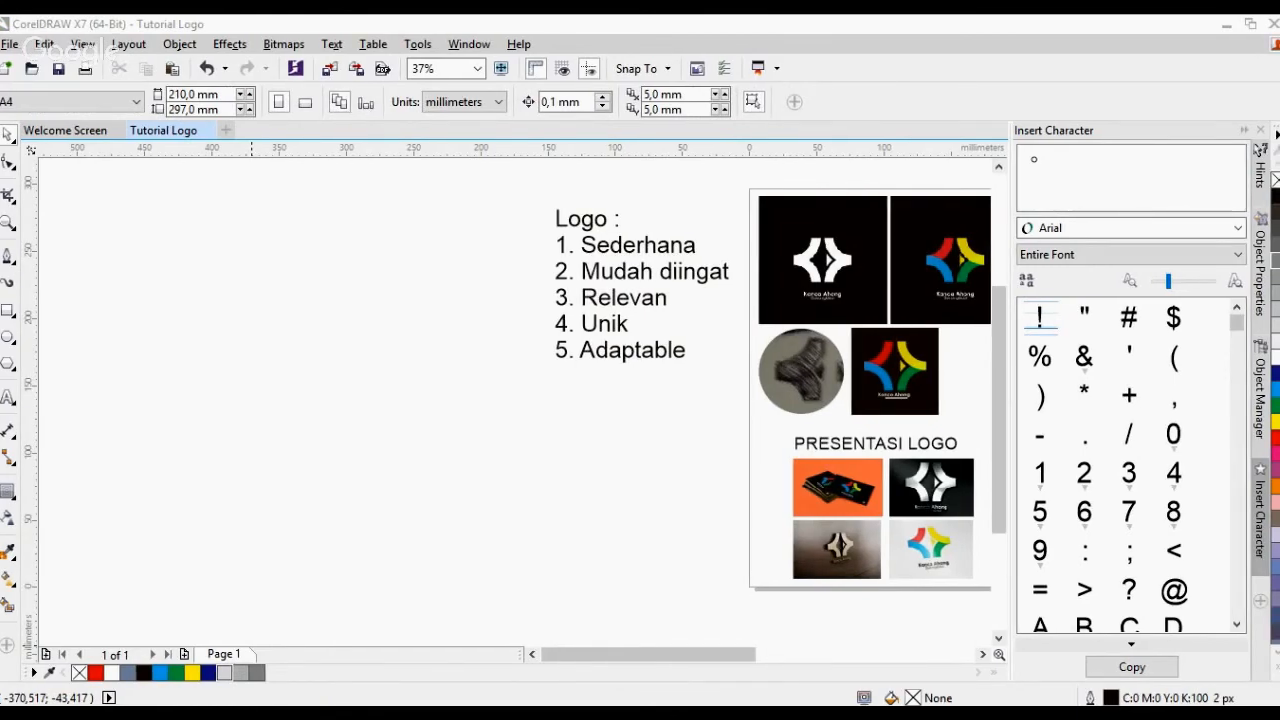
Paste the image search results screenshot, move it left of the criteria list, and crop it to about 304 × 271 mm
mouse_move(97, 650)
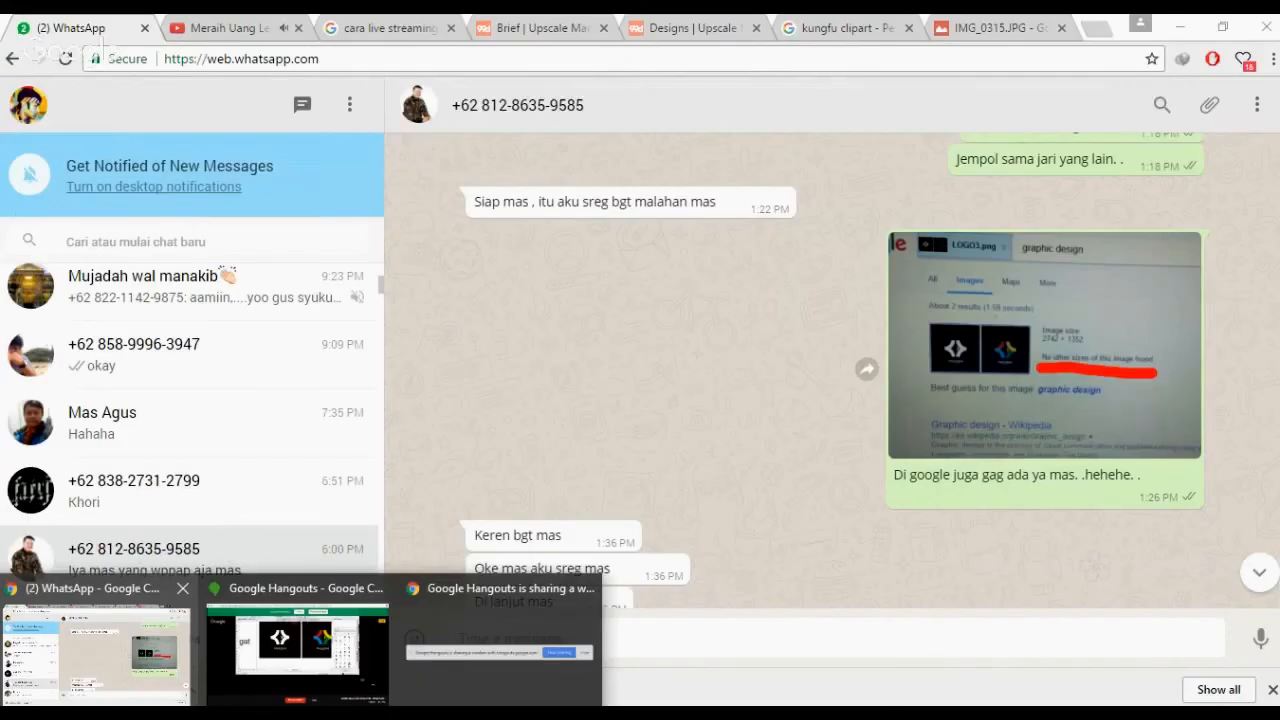
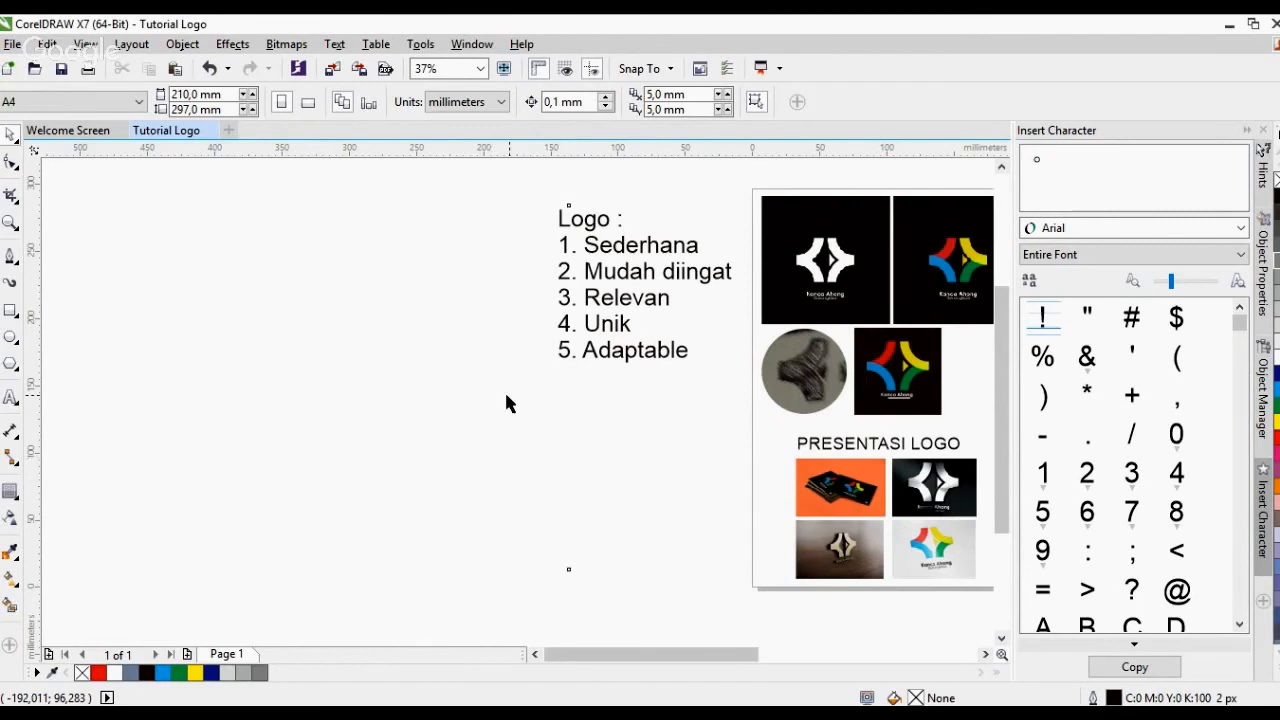
key("ctrl+v")
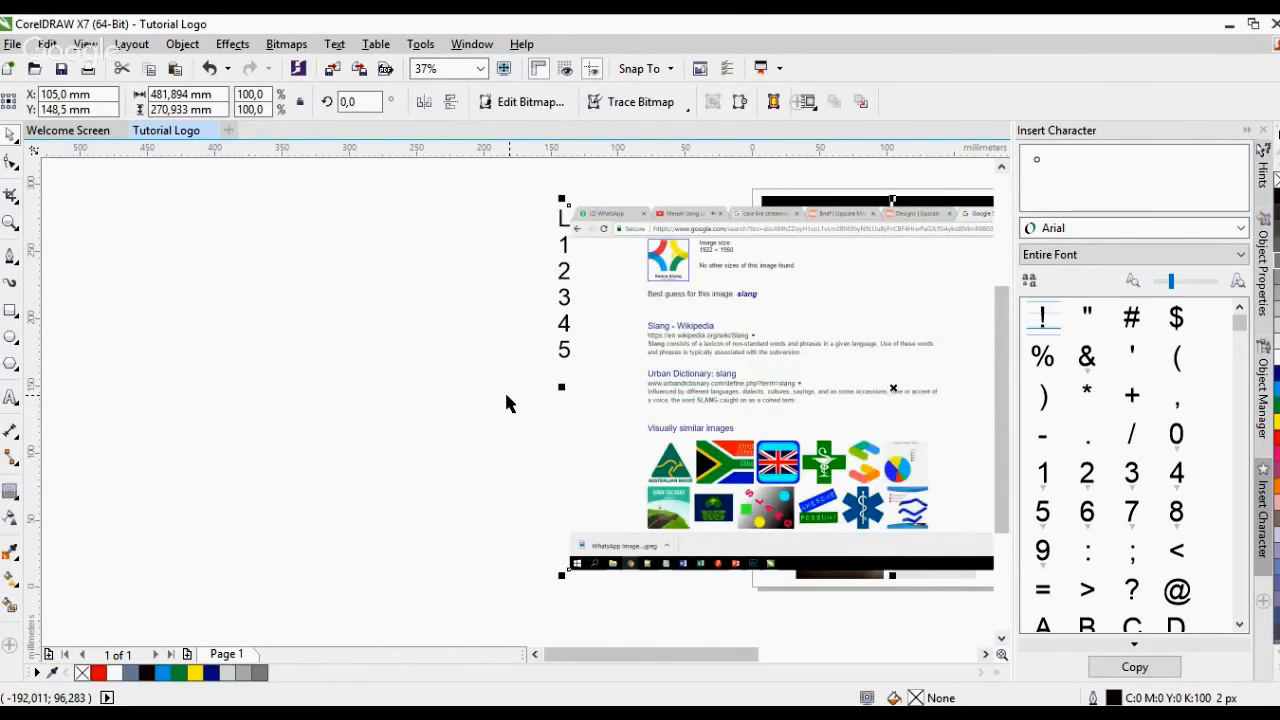
scroll(506, 403, "down", 2)
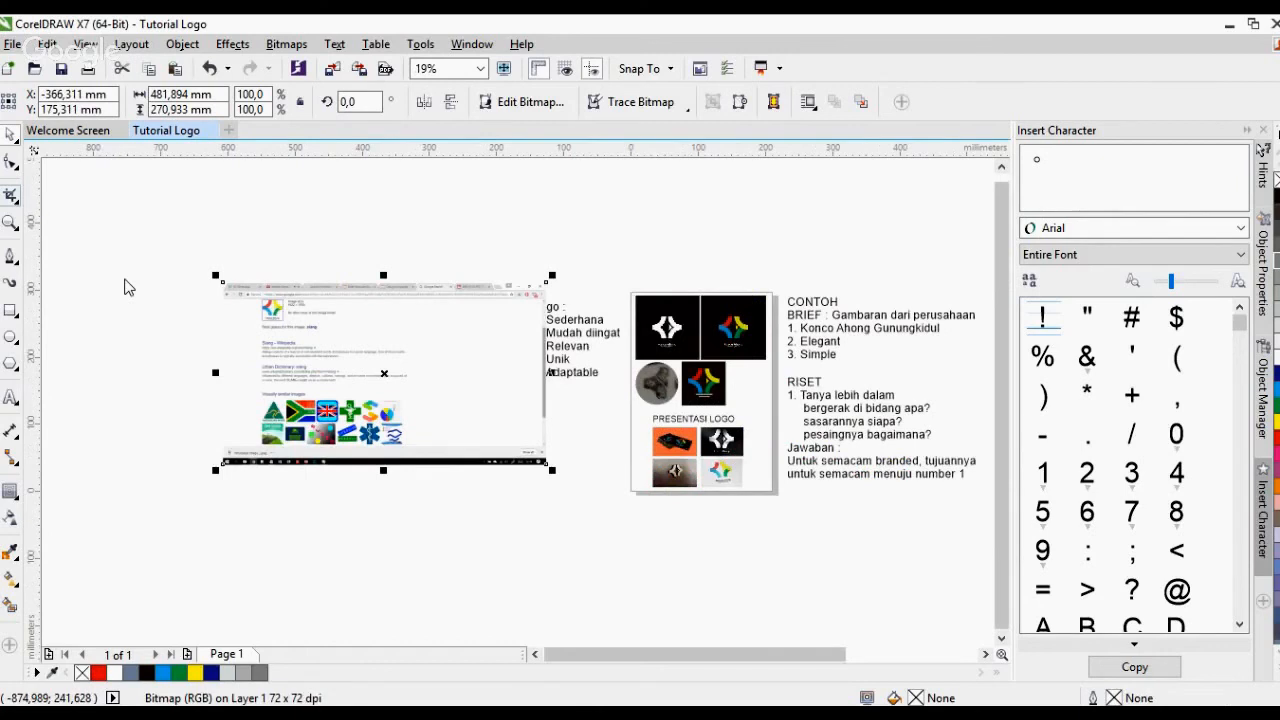
left_click_drag(222, 283, 427, 461)
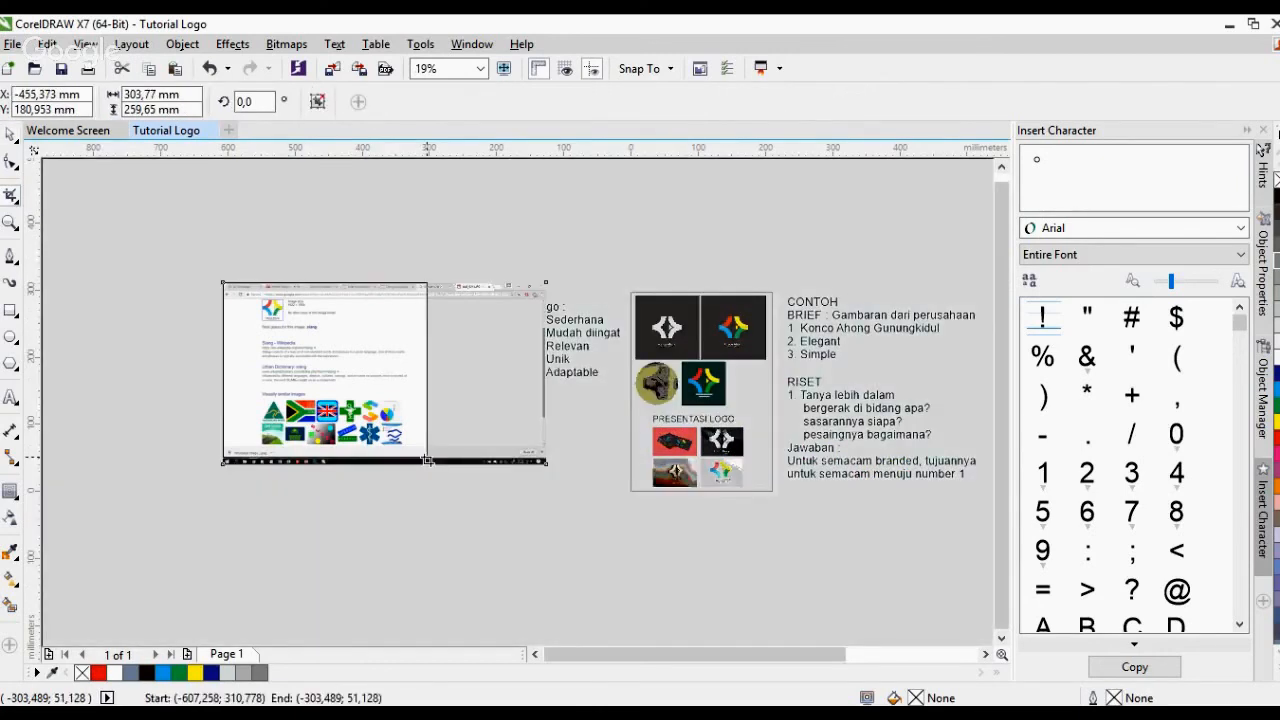
key("Return")
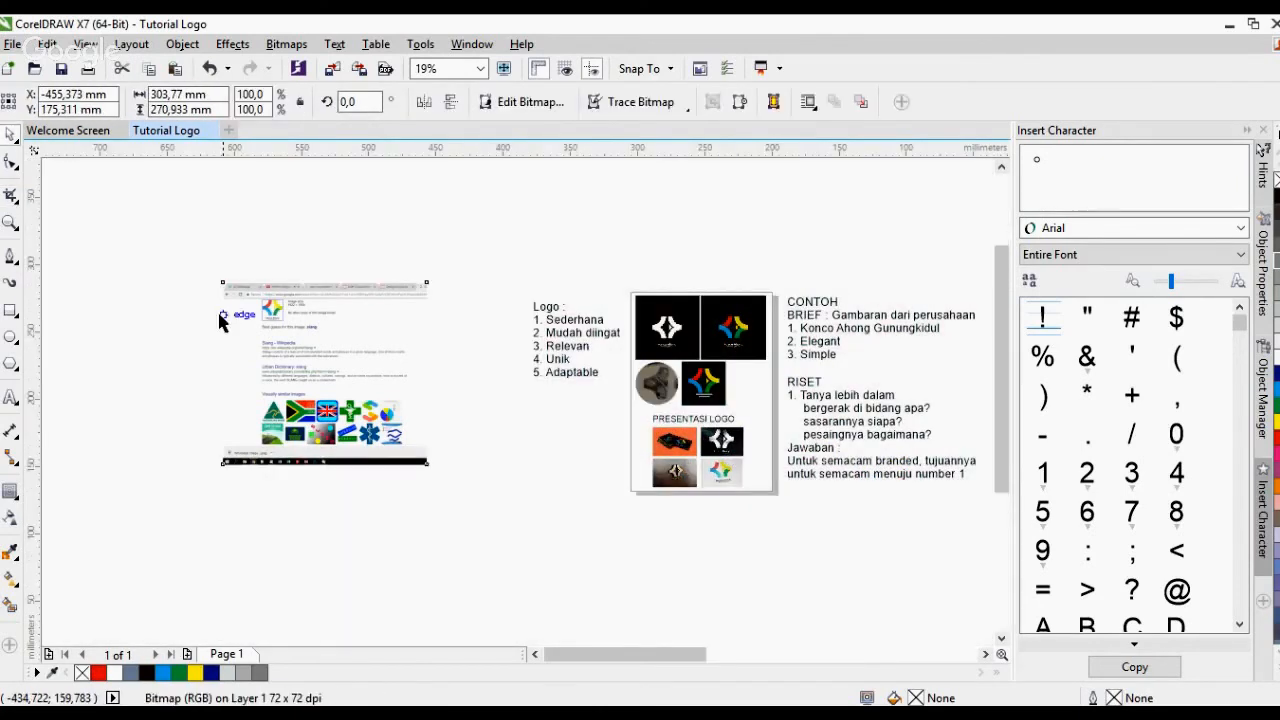
Examine the cropped screenshot's search results and visually similar images up close, and delete the screenshot
key("shift+F2")
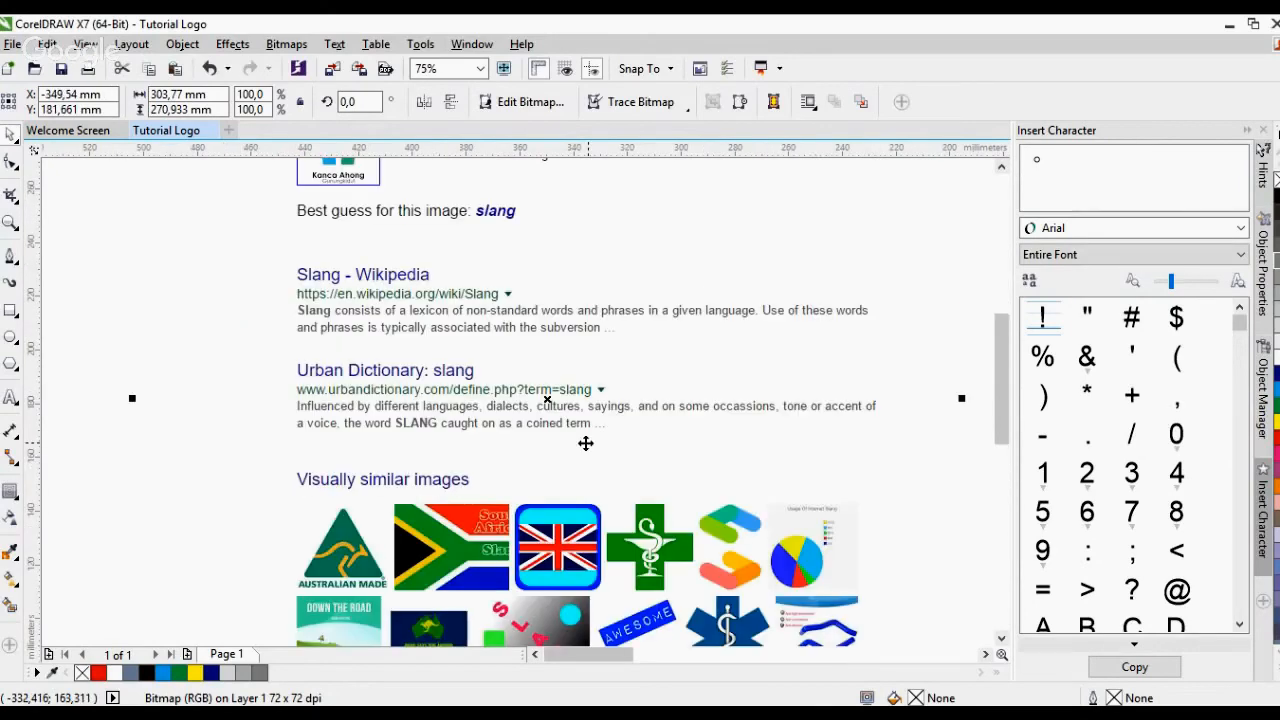
scroll(585, 443, "down", 2)
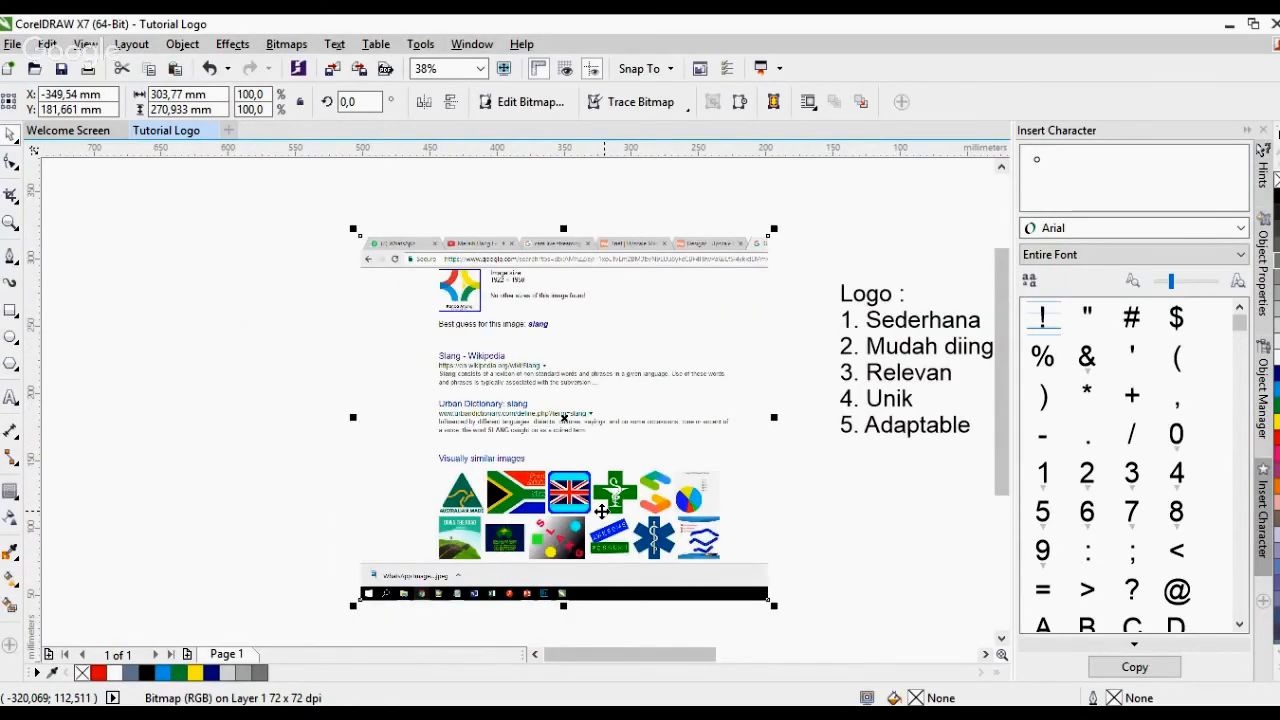
key("z")
left_click_drag(419, 254, 734, 562)
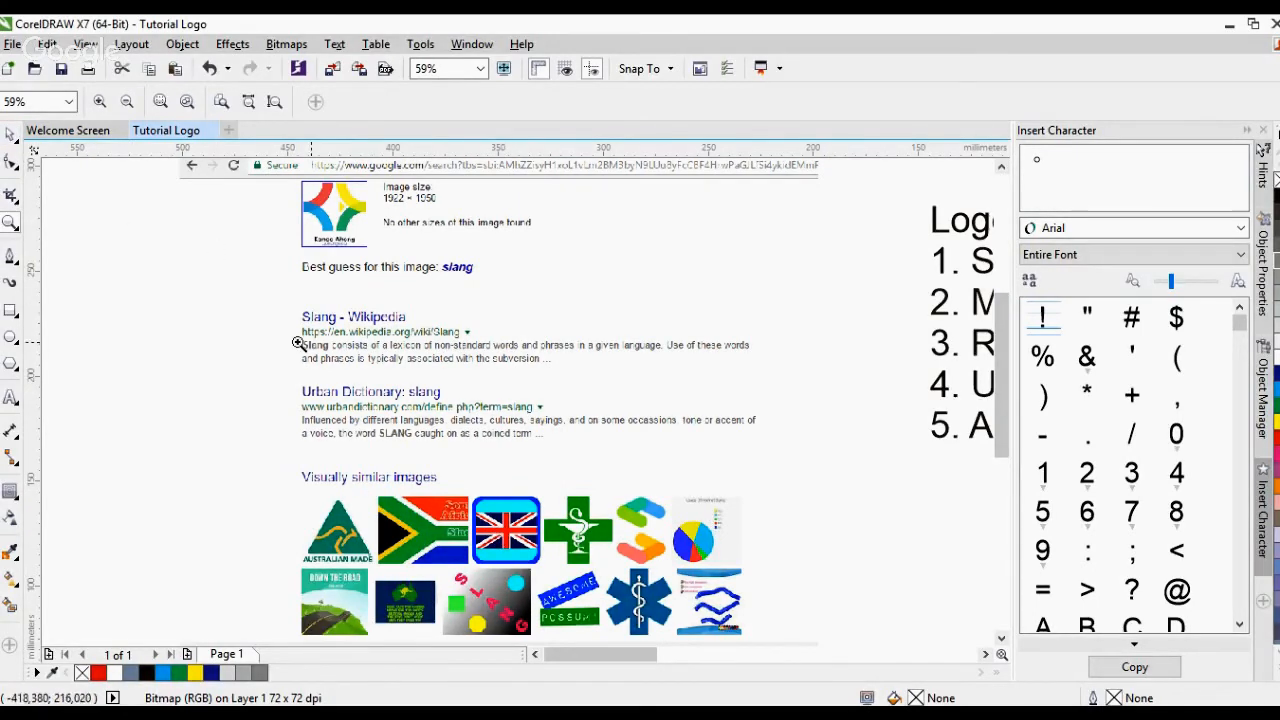
scroll(250, 344, "down", 3)
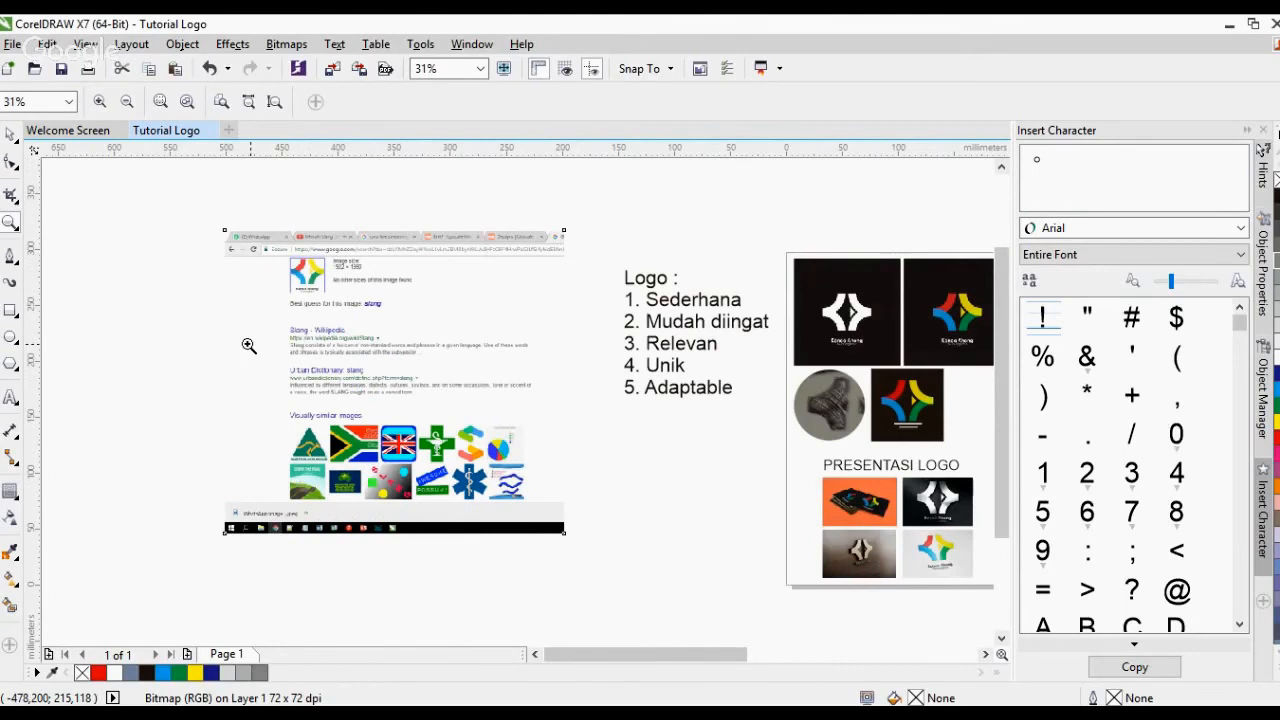
scroll(253, 381, "right", 2)
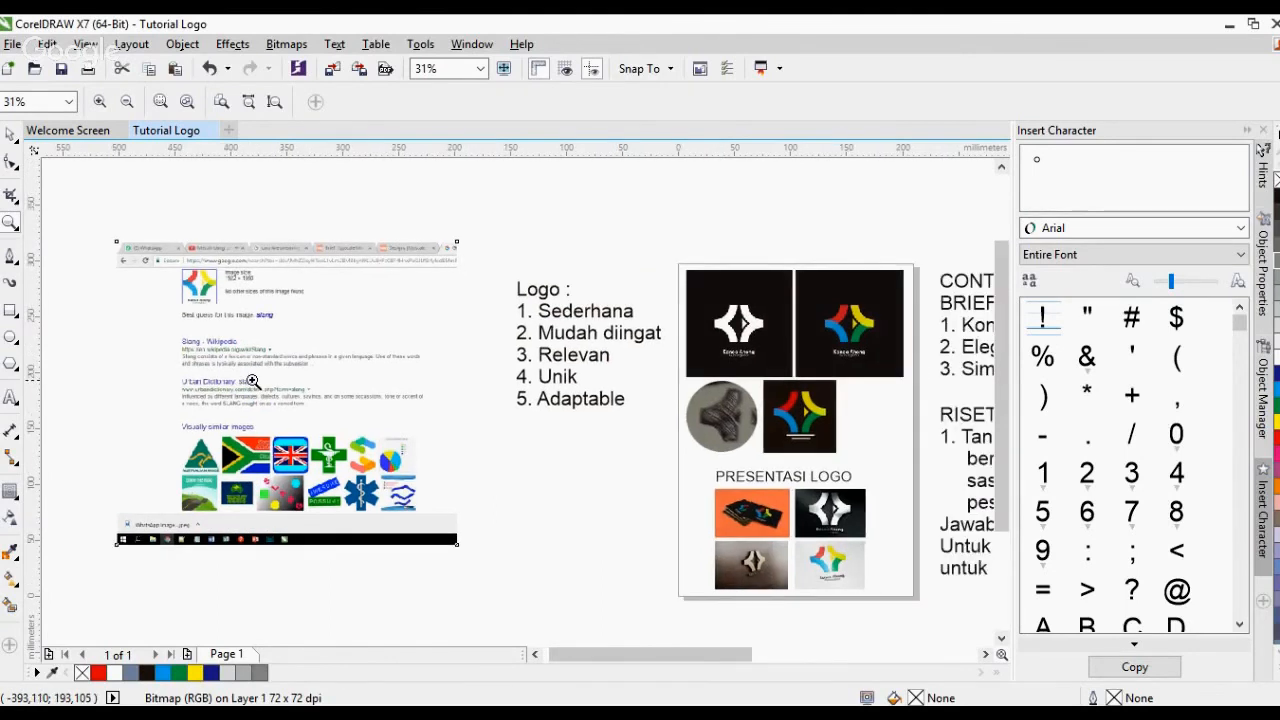
left_click(10, 138)
key("Delete")
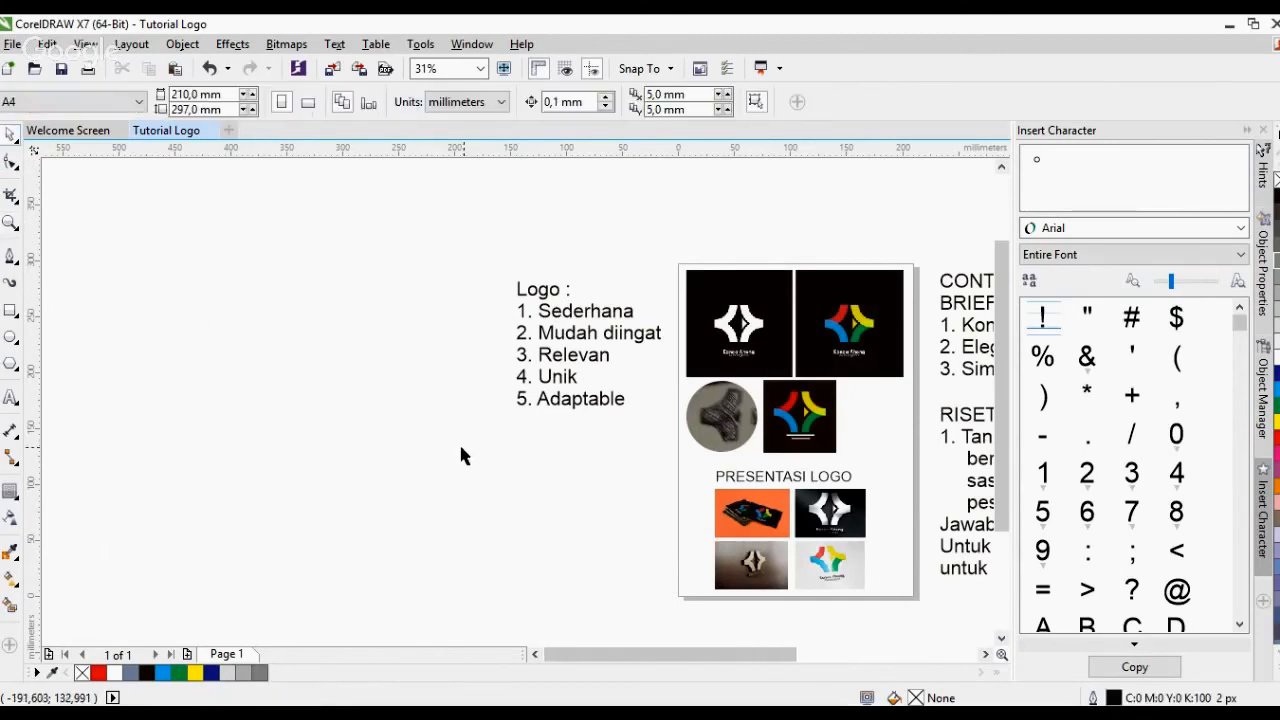
scroll(209, 396, "down", 2)
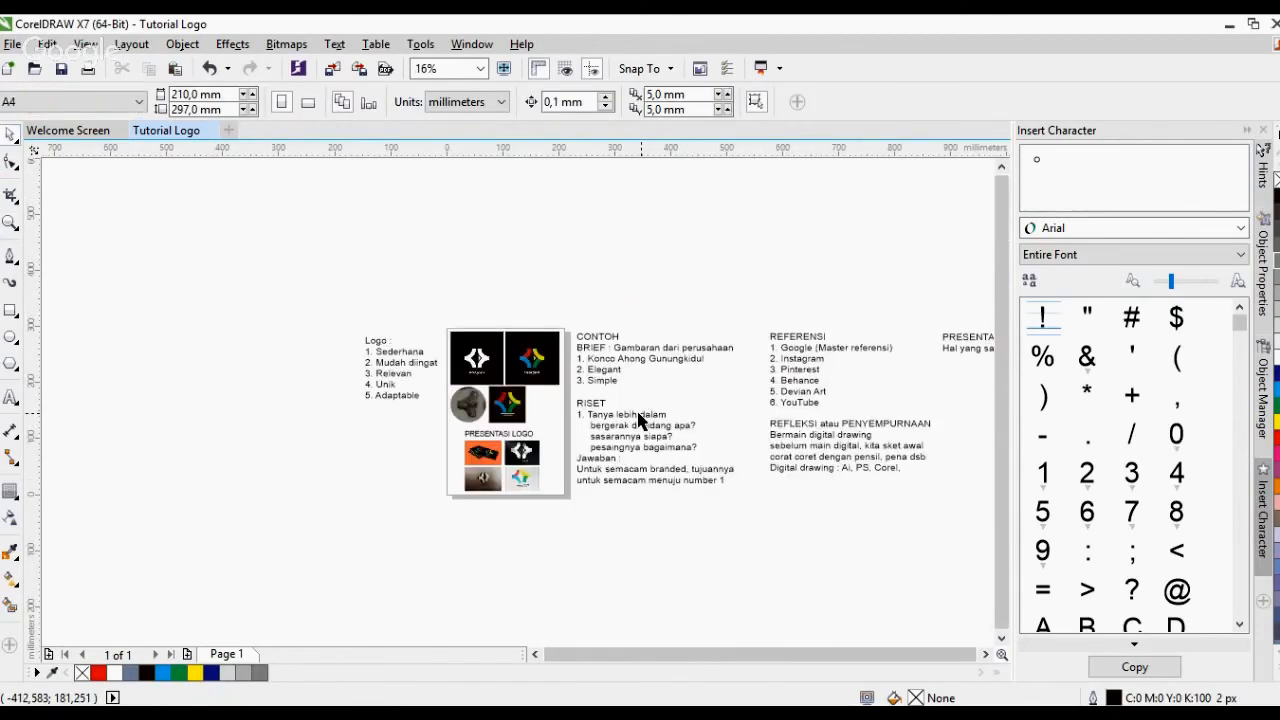
scroll(625, 420, "up", 2)
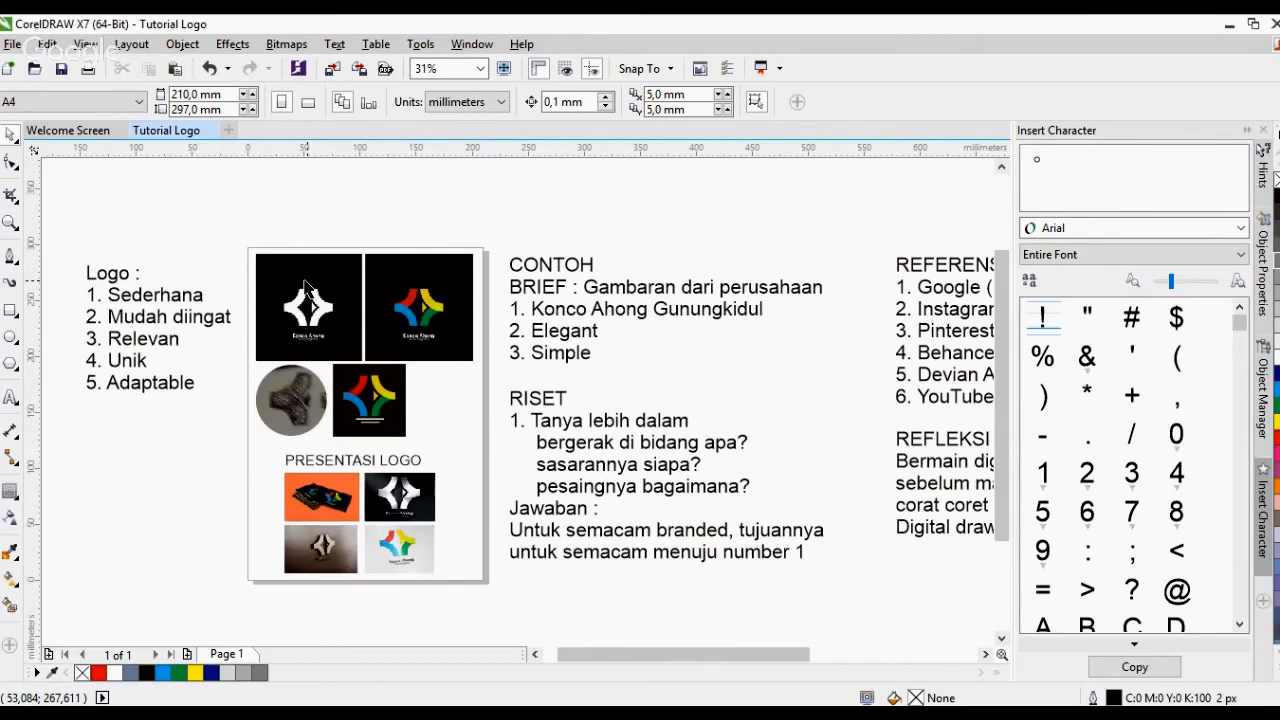
key("F8")
left_click(423, 221)
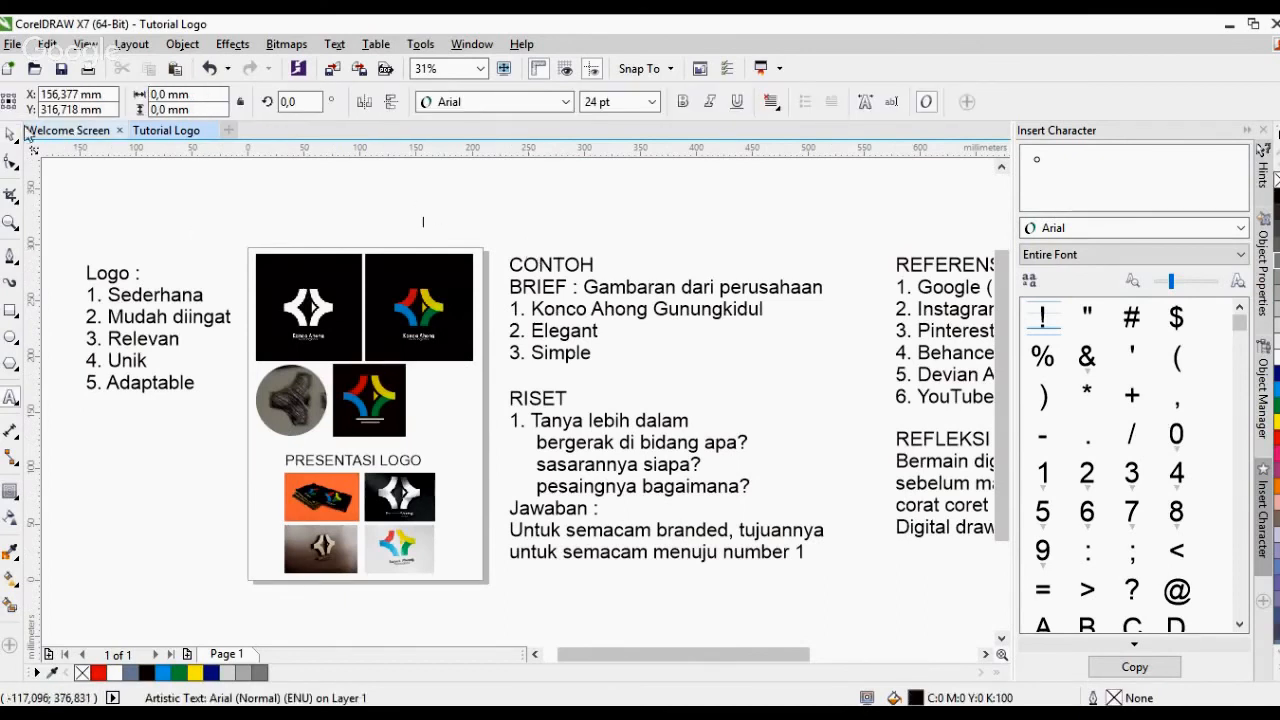
left_click(10, 133)
Duplicate the CONTOH brief text above the original and replace the copy's text with "CARA NGEDESAIN"
left_click(527, 298)
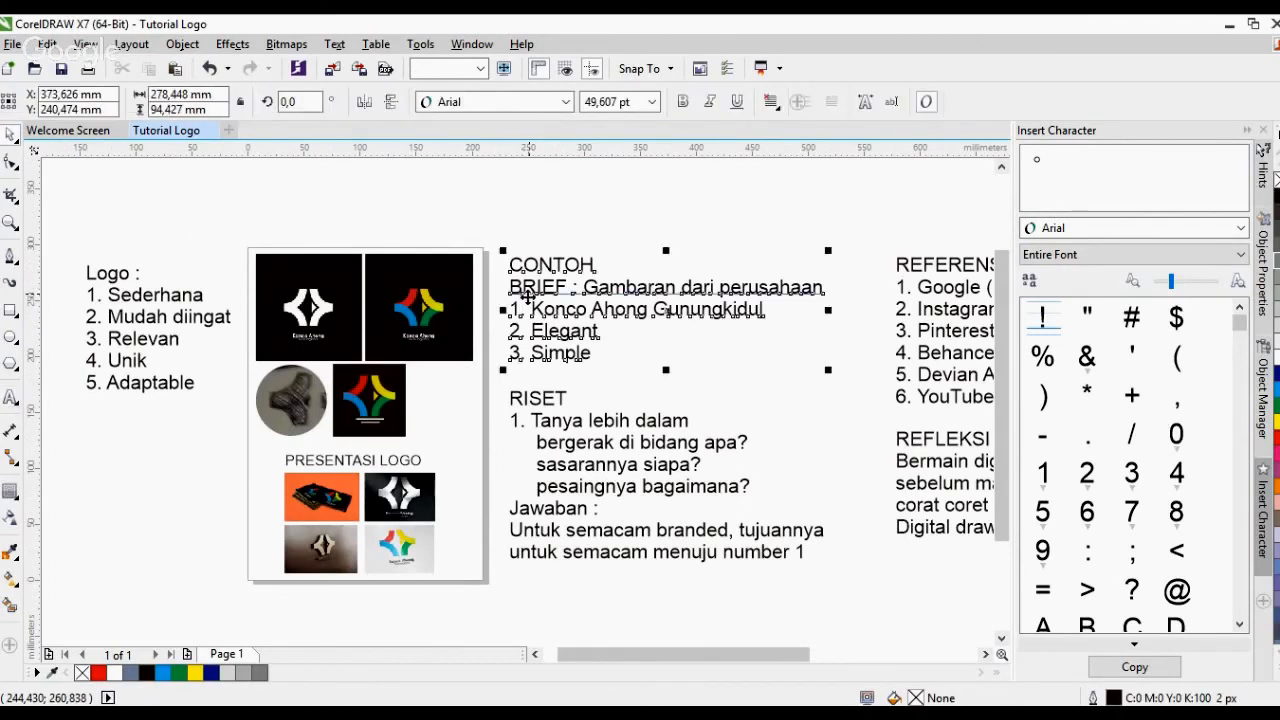
left_click_drag(527, 298, 526, 230)
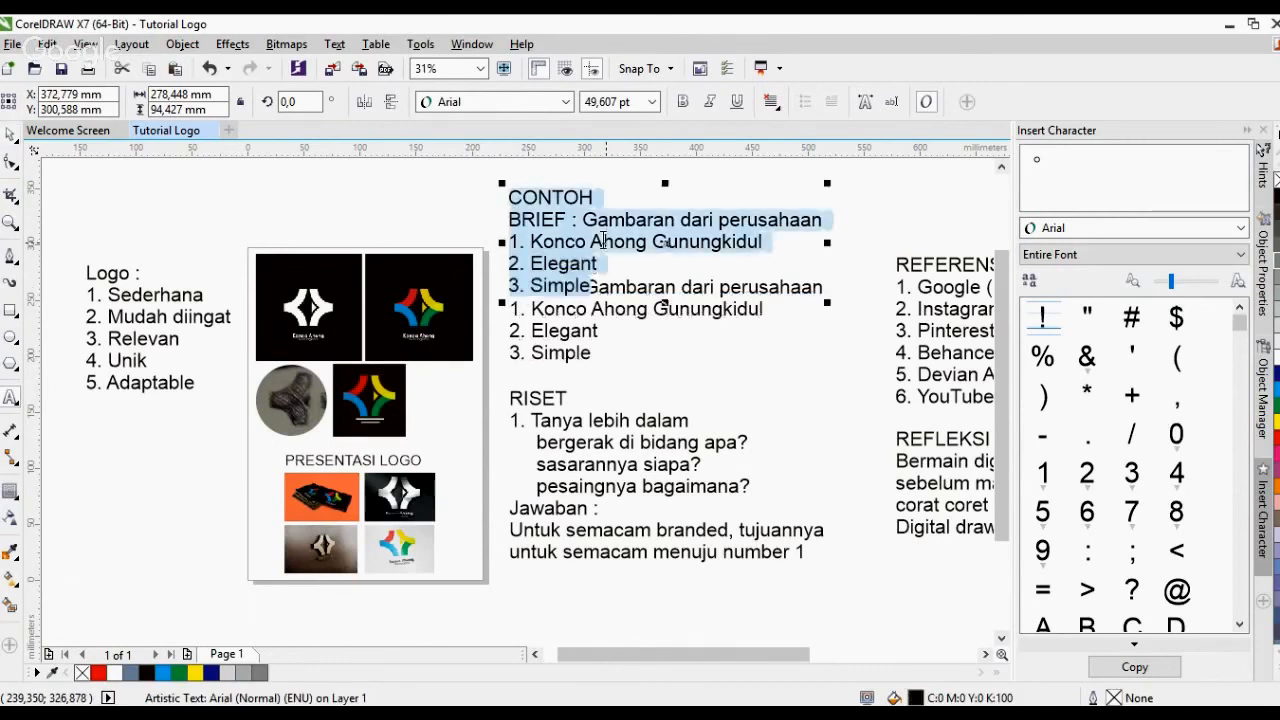
type("CARA NGEDES")
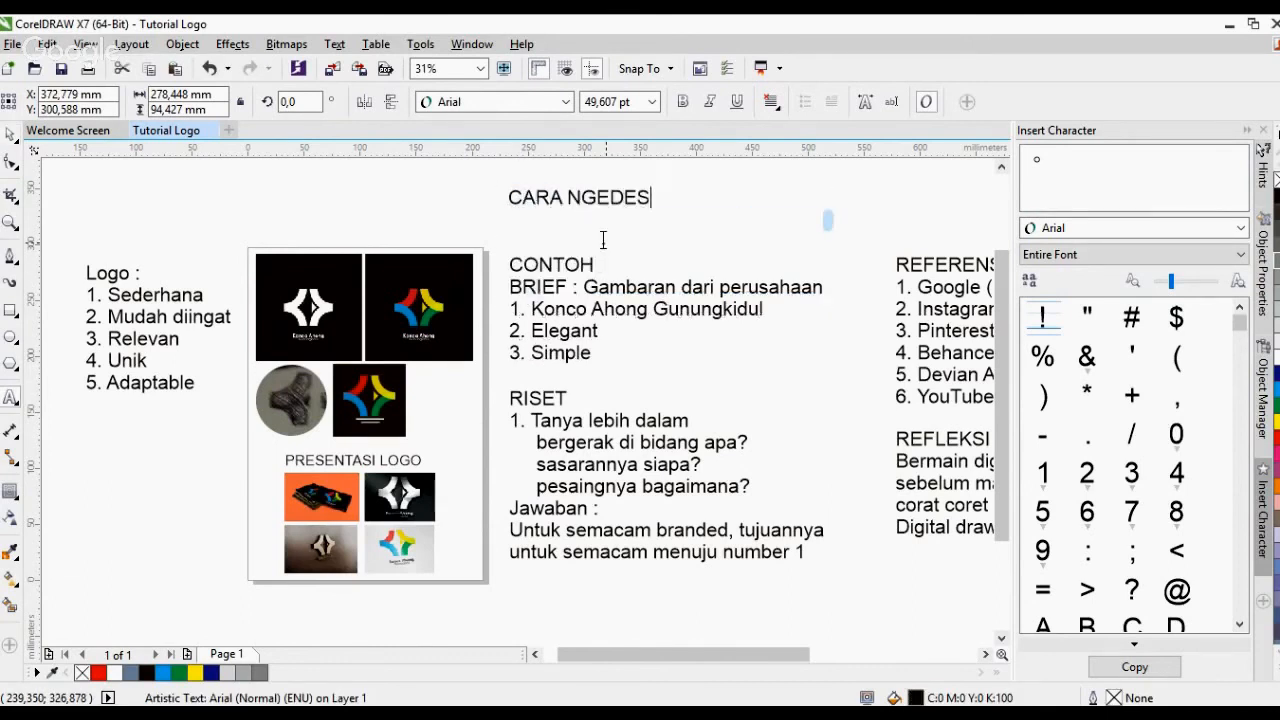
type("AIN")
key("Escape")
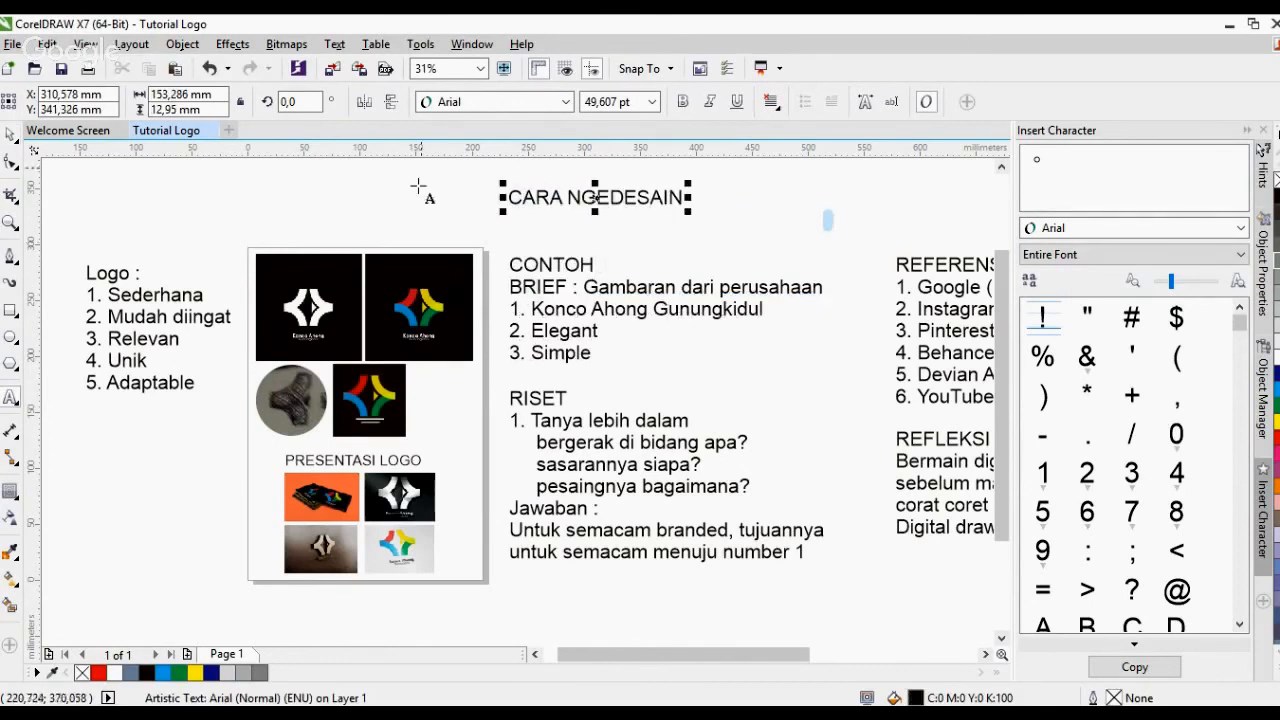
Enlarge the "CARA NGEDESAIN" heading above the notes to about 359 × 30 mm
left_click(10, 133)
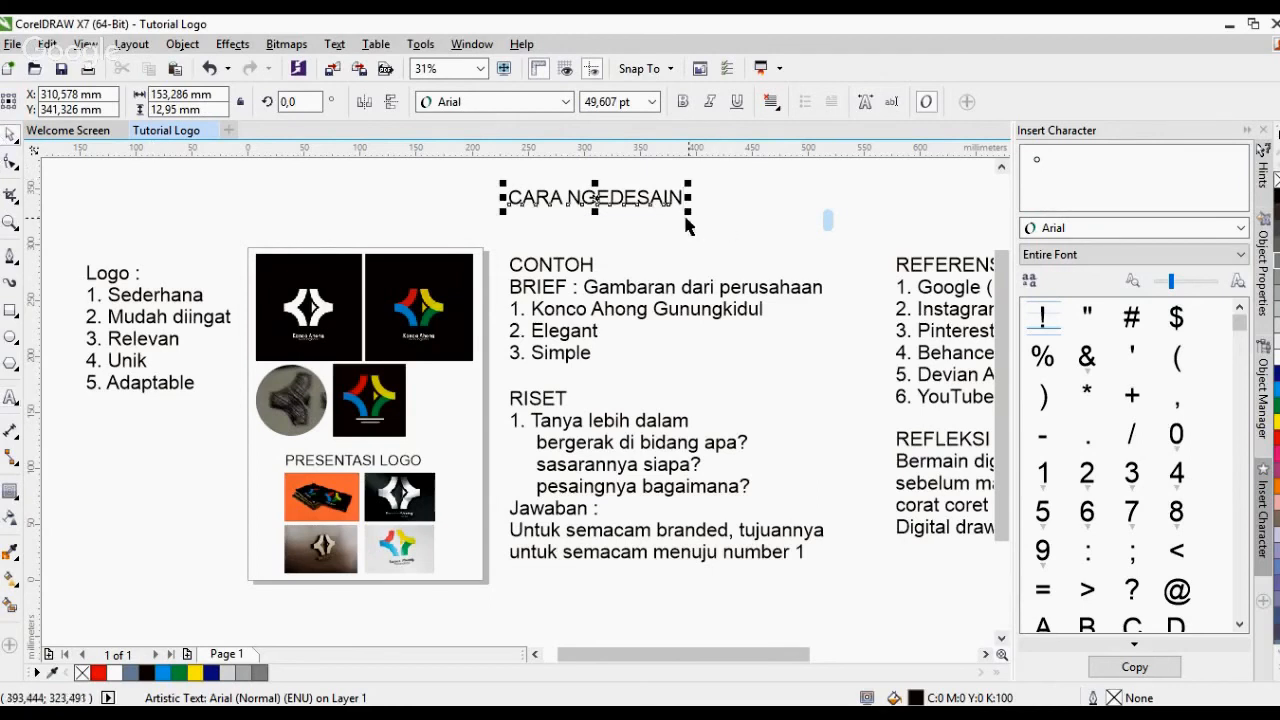
left_click_drag(687, 214, 905, 298)
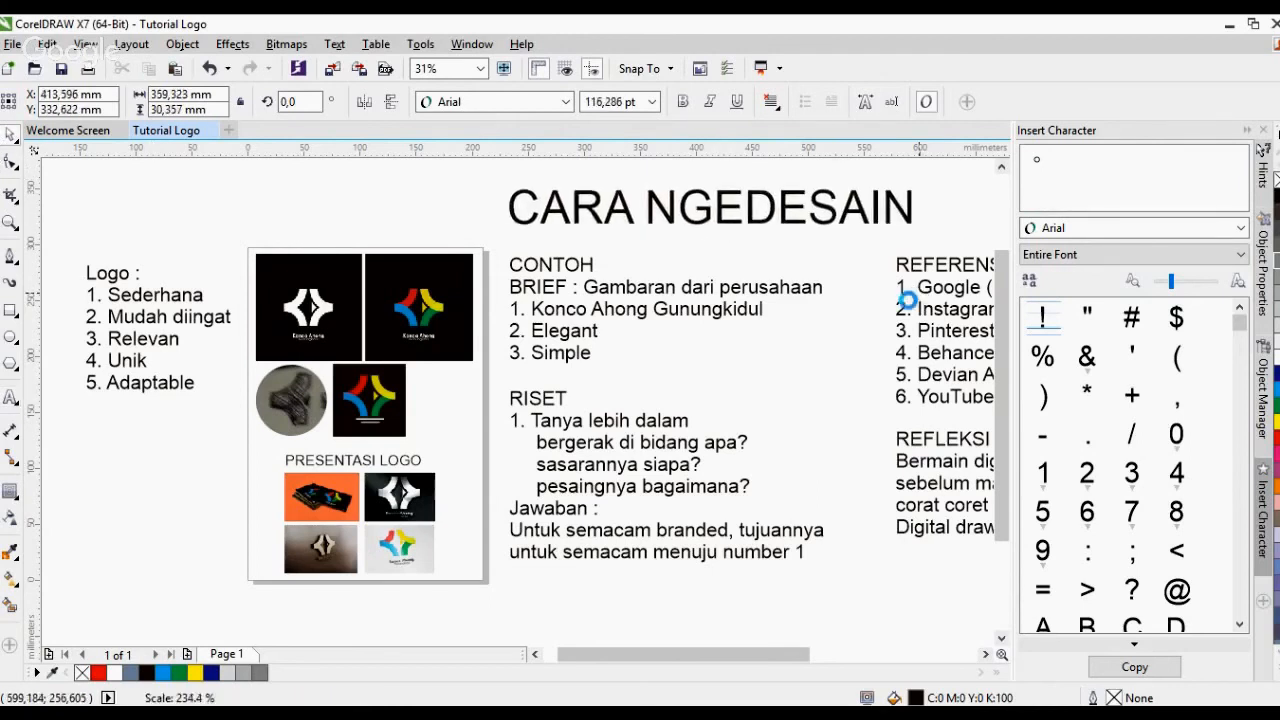
key("Escape")
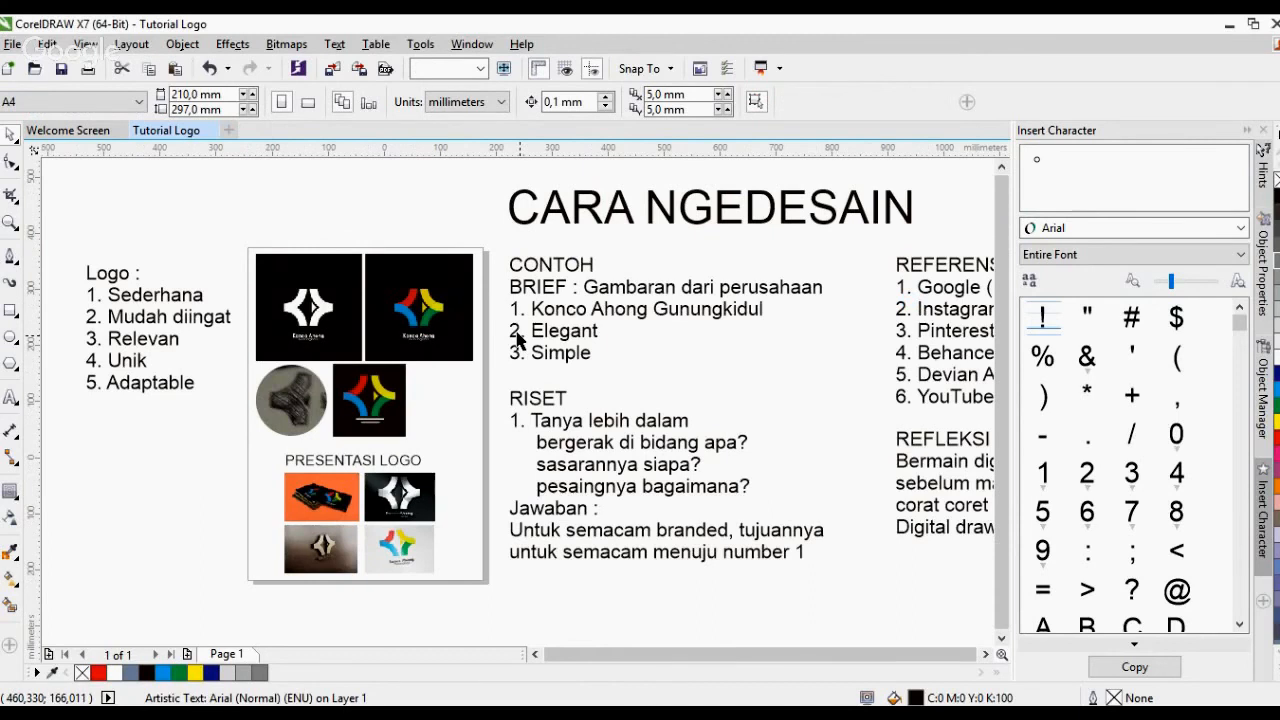
Move the "PRESENTASI LOGO ke CLIENT" note beneath the REFLEKSI atau PENYEMPURNAAN notes
scroll(519, 340, "down", 2)
left_click(912, 300)
left_click_drag(912, 300, 738, 464)
Review the design process notes from brief to client presentation, and examine the logos and mockups on the page
key("z")
left_click_drag(509, 243, 866, 502)
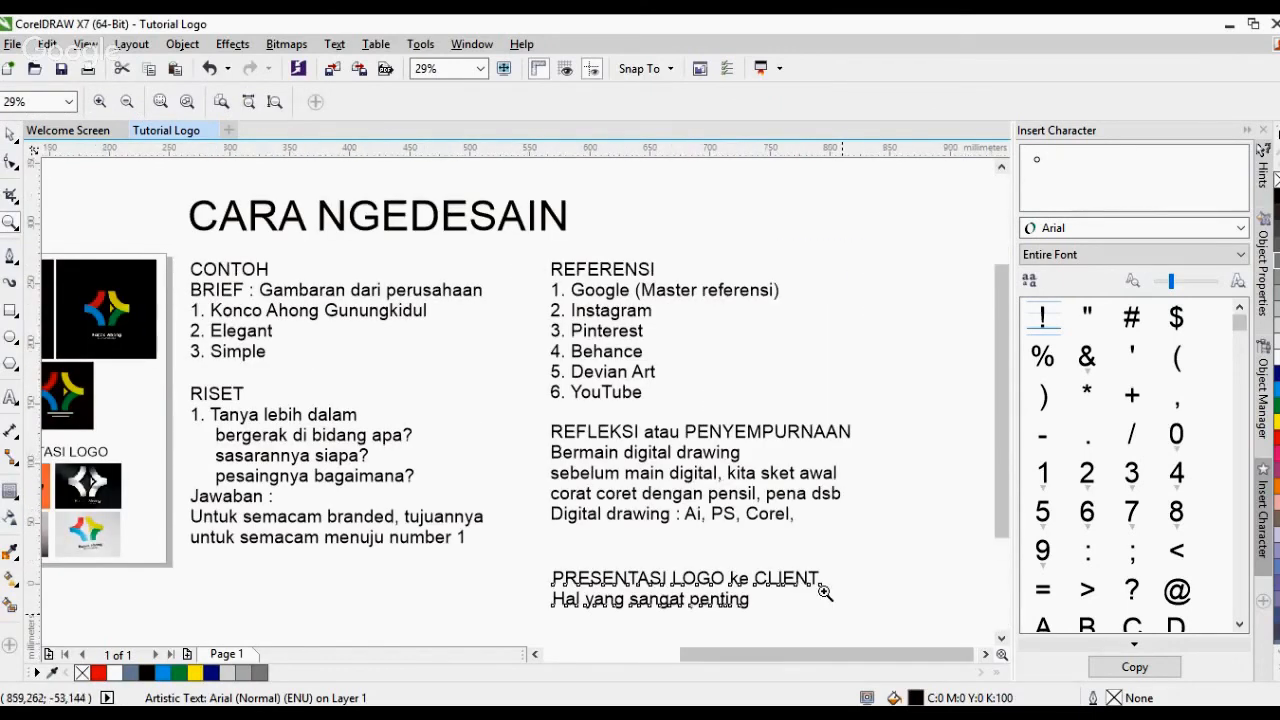
scroll(824, 592, "up", 1)
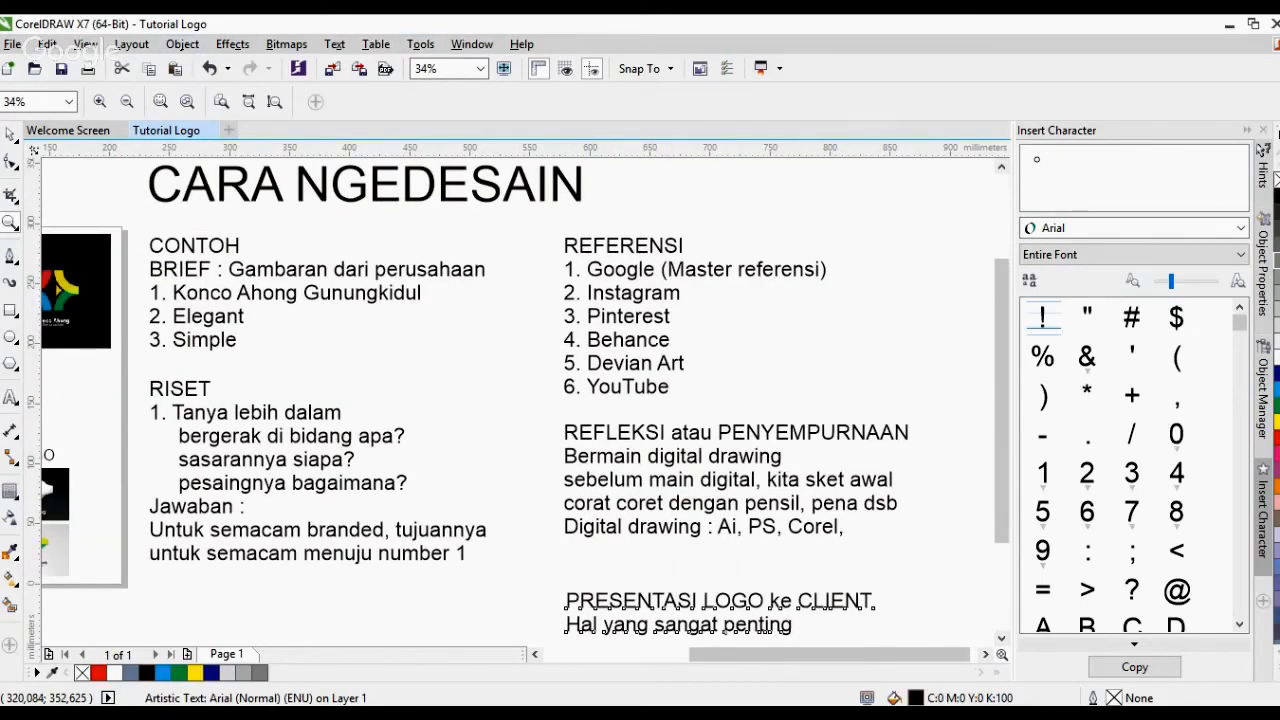
key("F9")
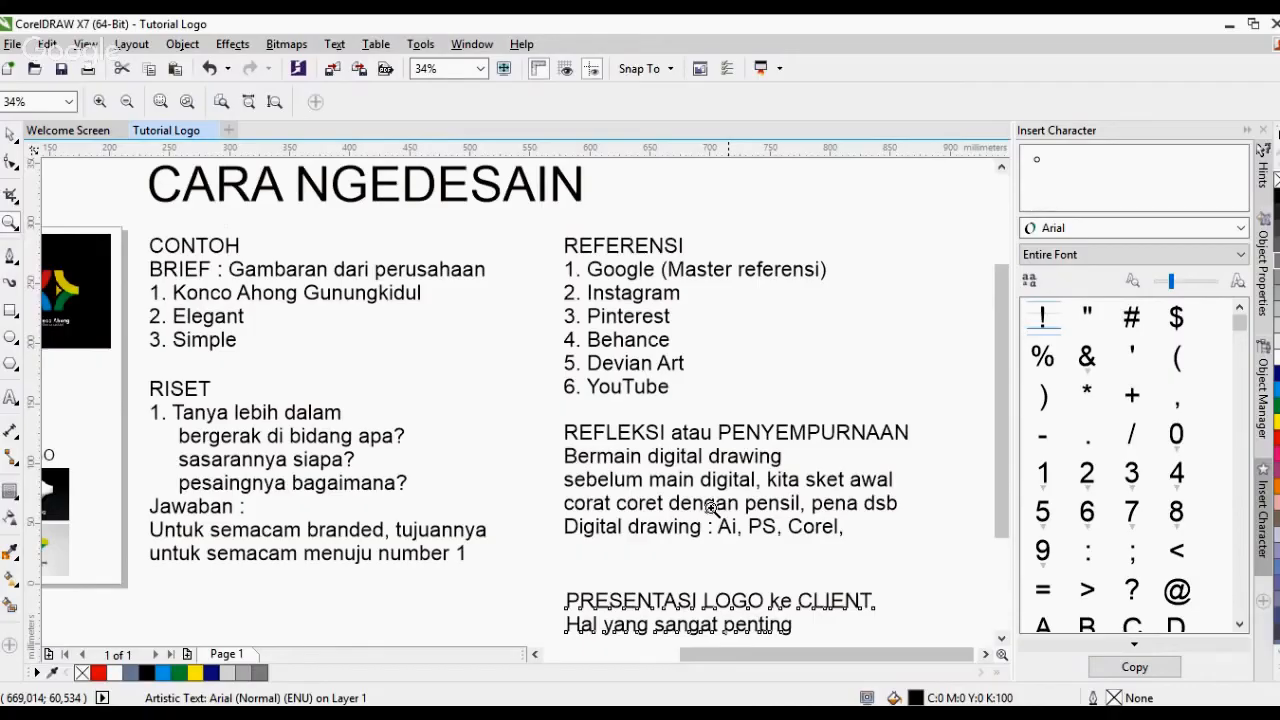
key("F3")
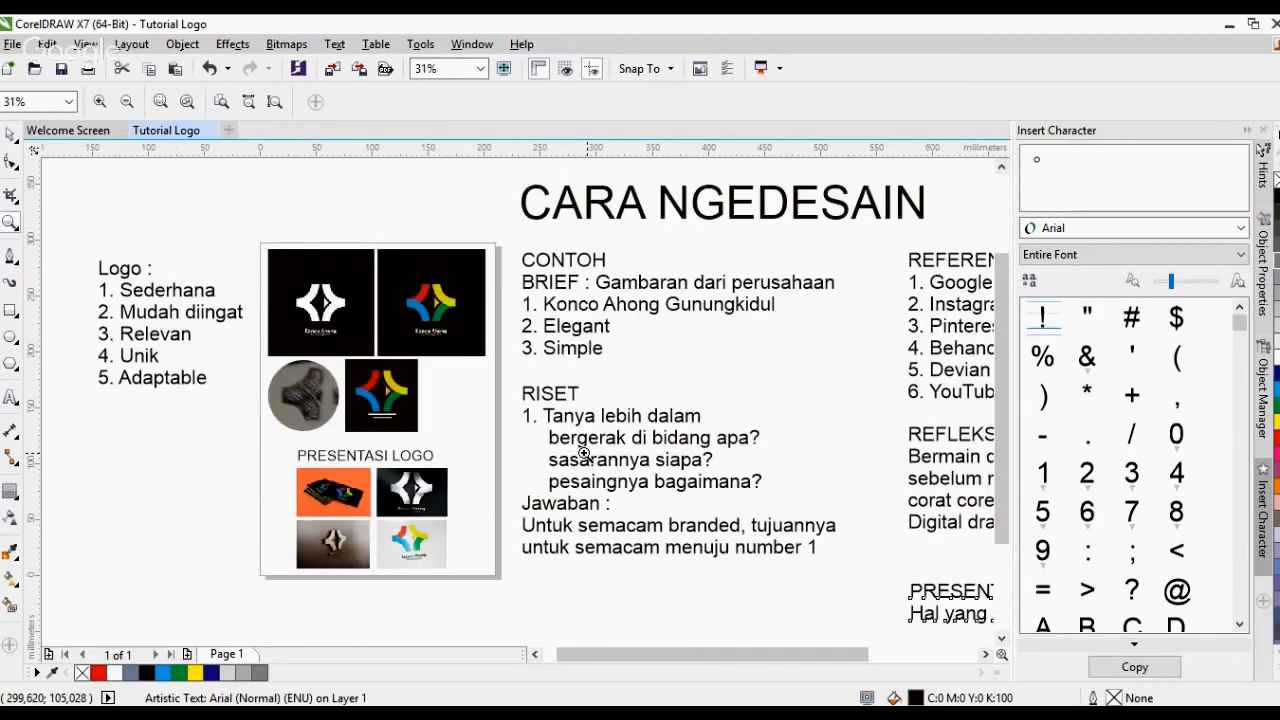
left_click_drag(260, 244, 498, 579)
key("space")
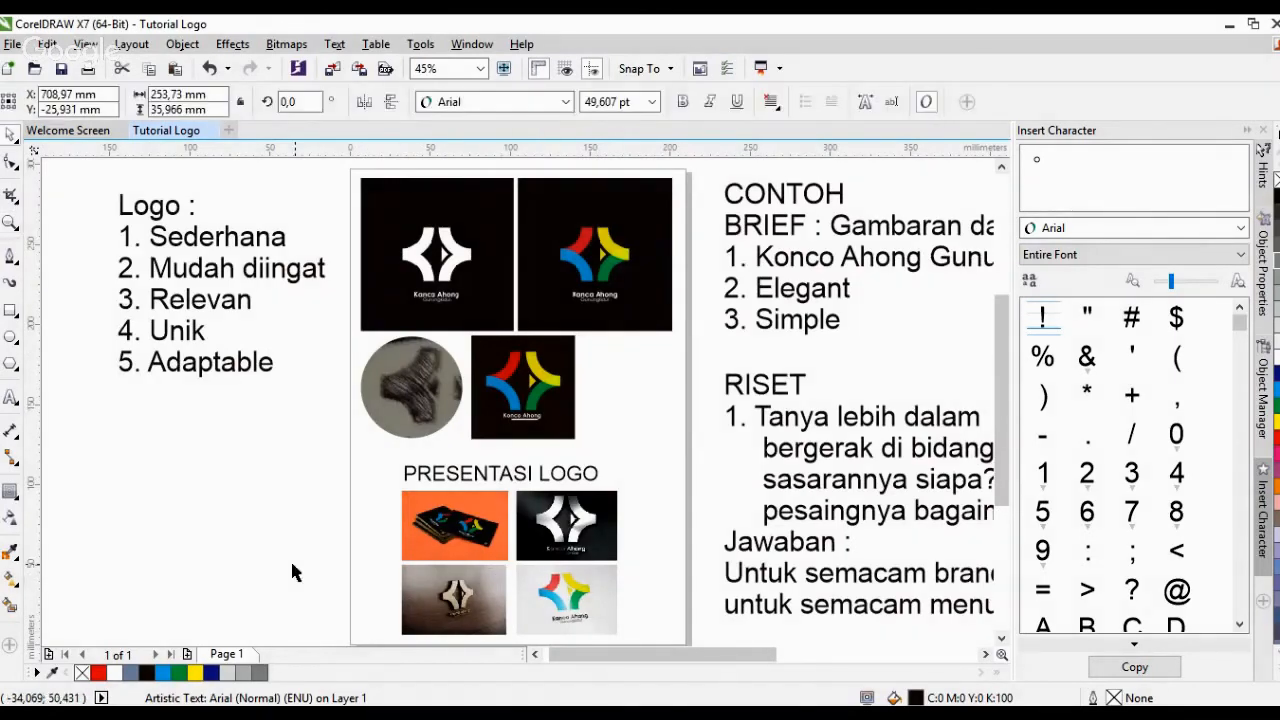
left_click(290, 558)
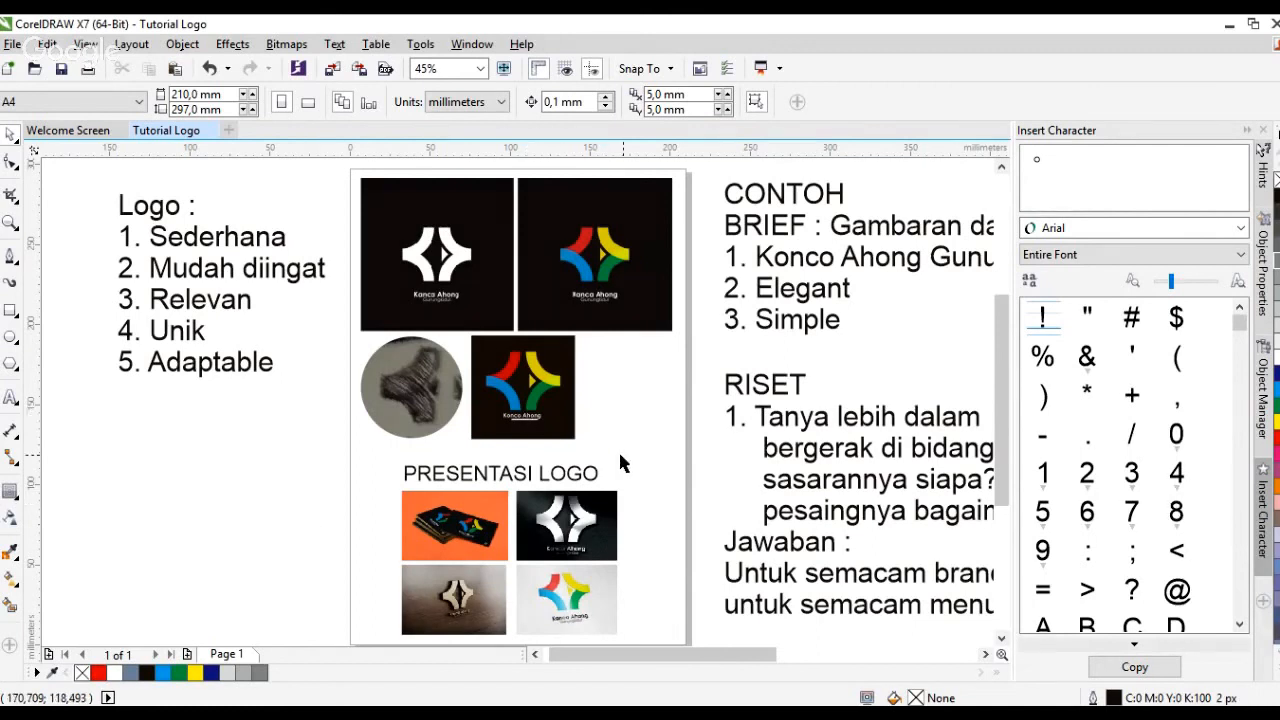
left_click_drag(620, 462, 455, 325)
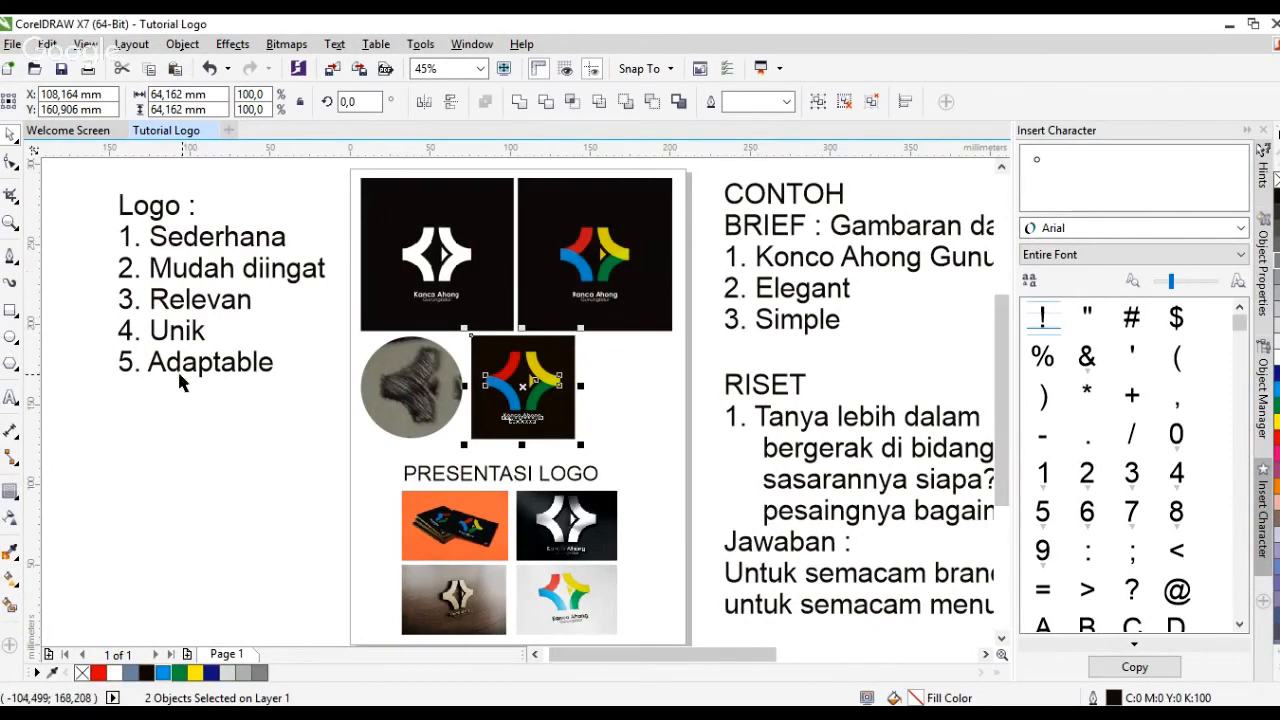
key("Escape")
Duplicate the "Logo :" criteria list and place the copy directly beneath the original
left_click(195, 372)
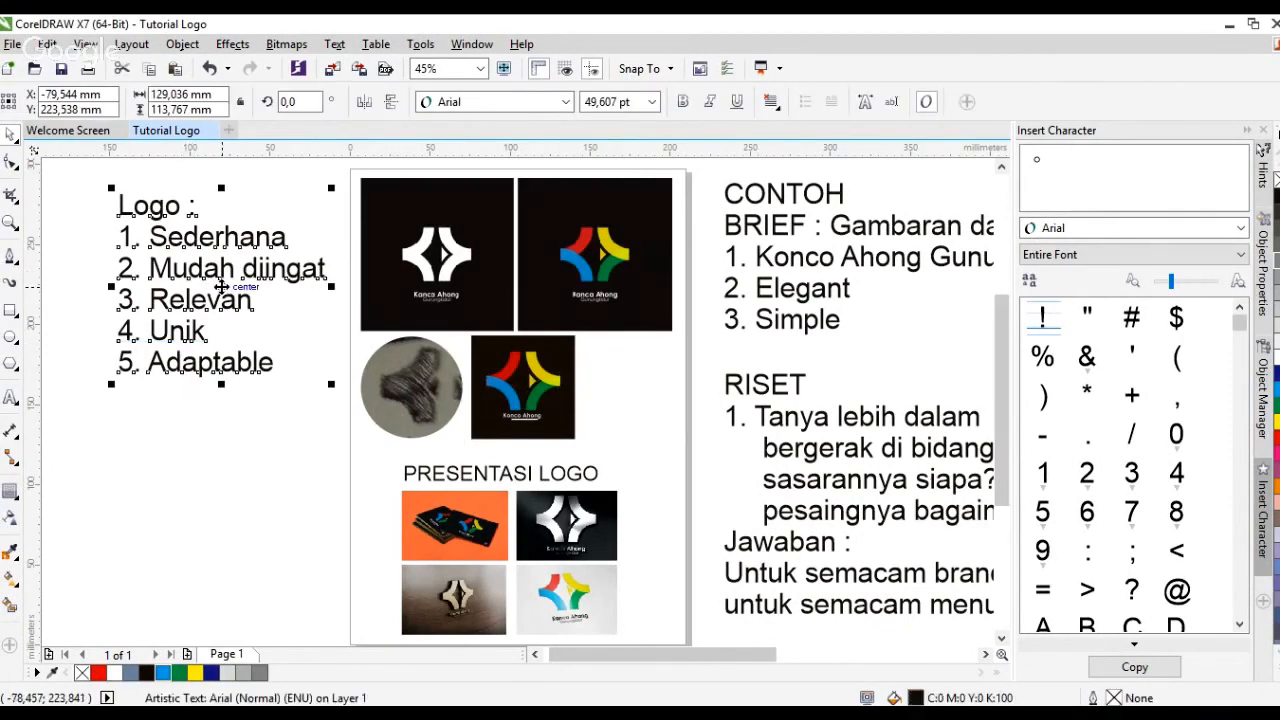
left_click_drag(222, 290, 215, 504)
right_click(215, 504)
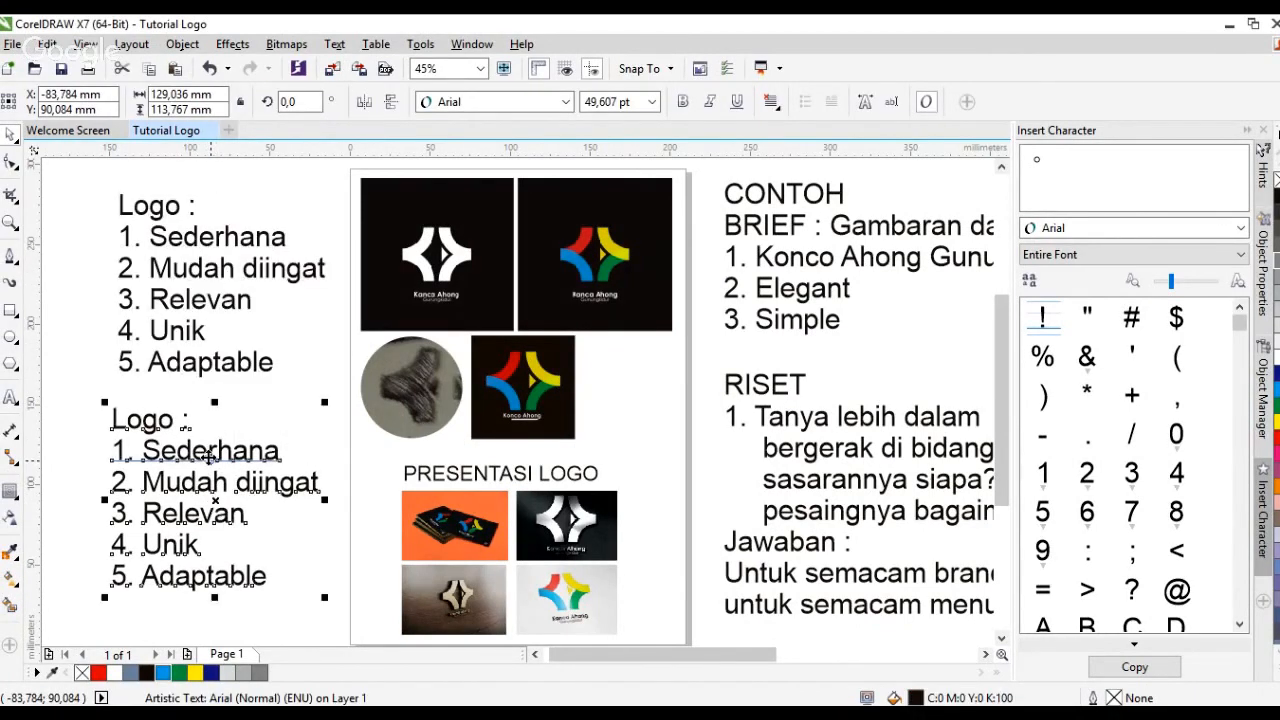
Replace the copied list's text with three lines: "YouTube", "Chanel :" and the channel owner's name
double_click(208, 452)
key("ctrl+a")
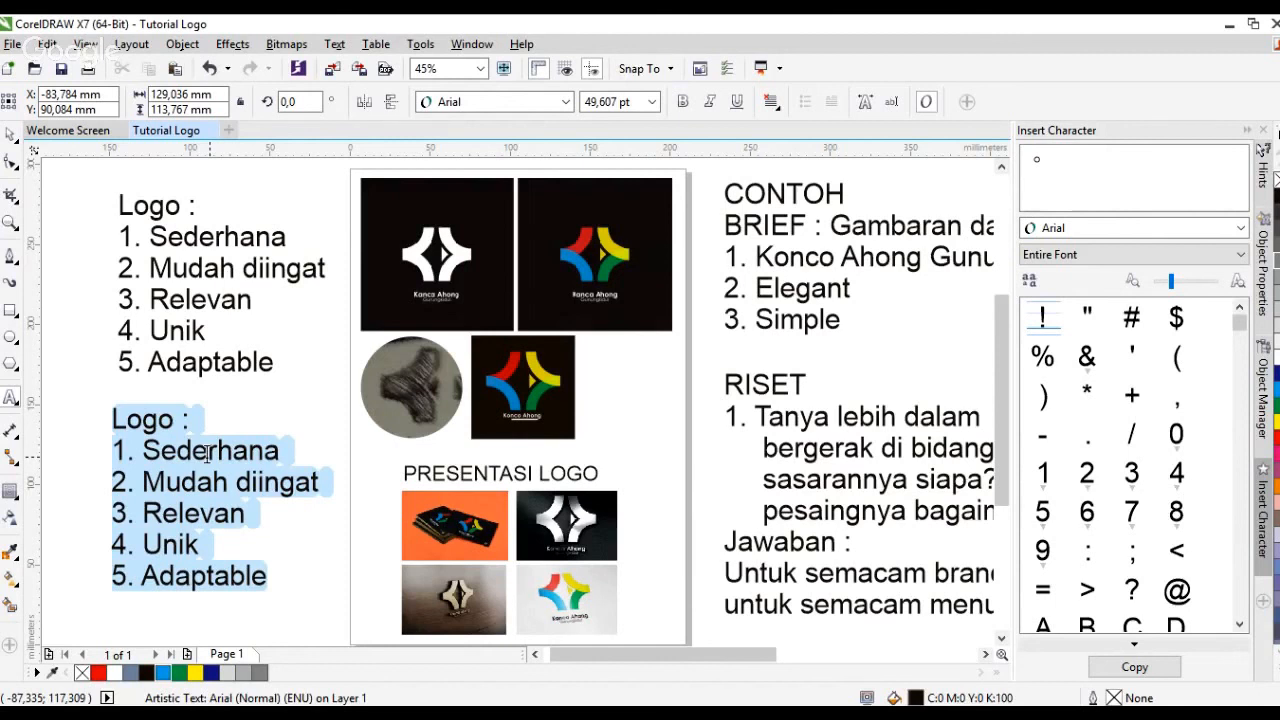
type("YouT")
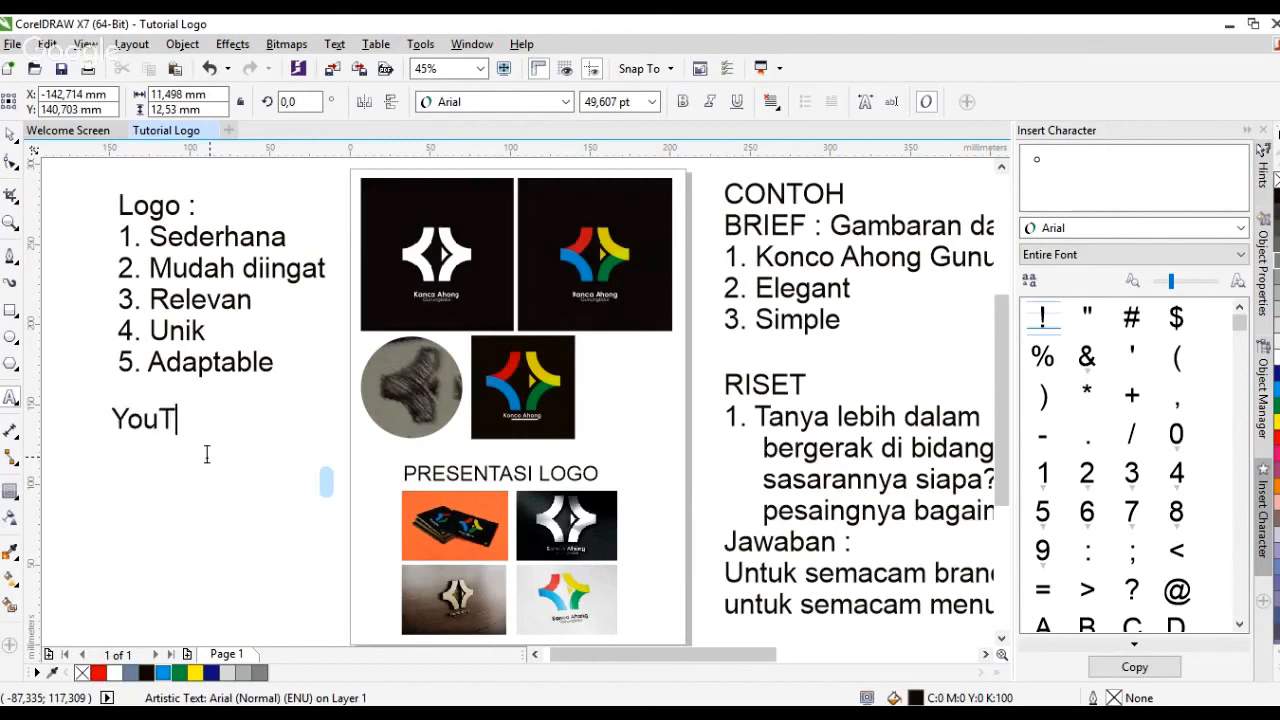
type("ube")
key("Return")
type("Cha")
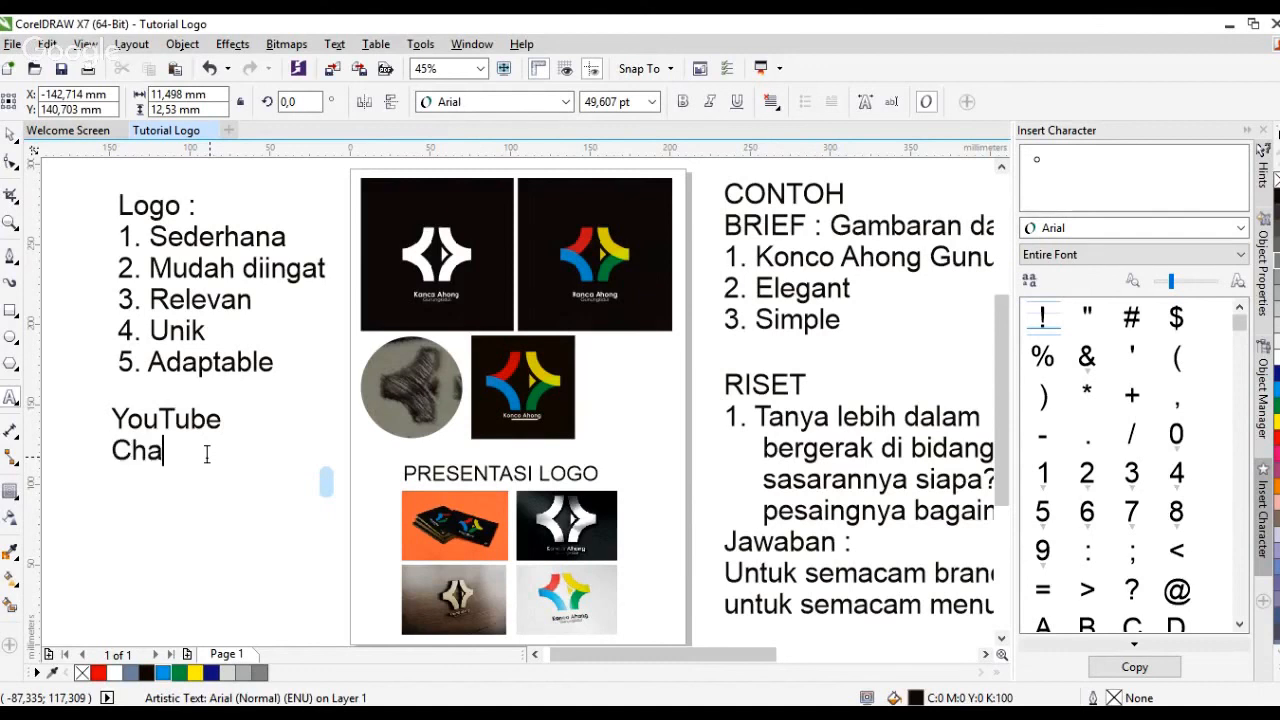
type("nel")
key("Return")
type("Rio Pu")
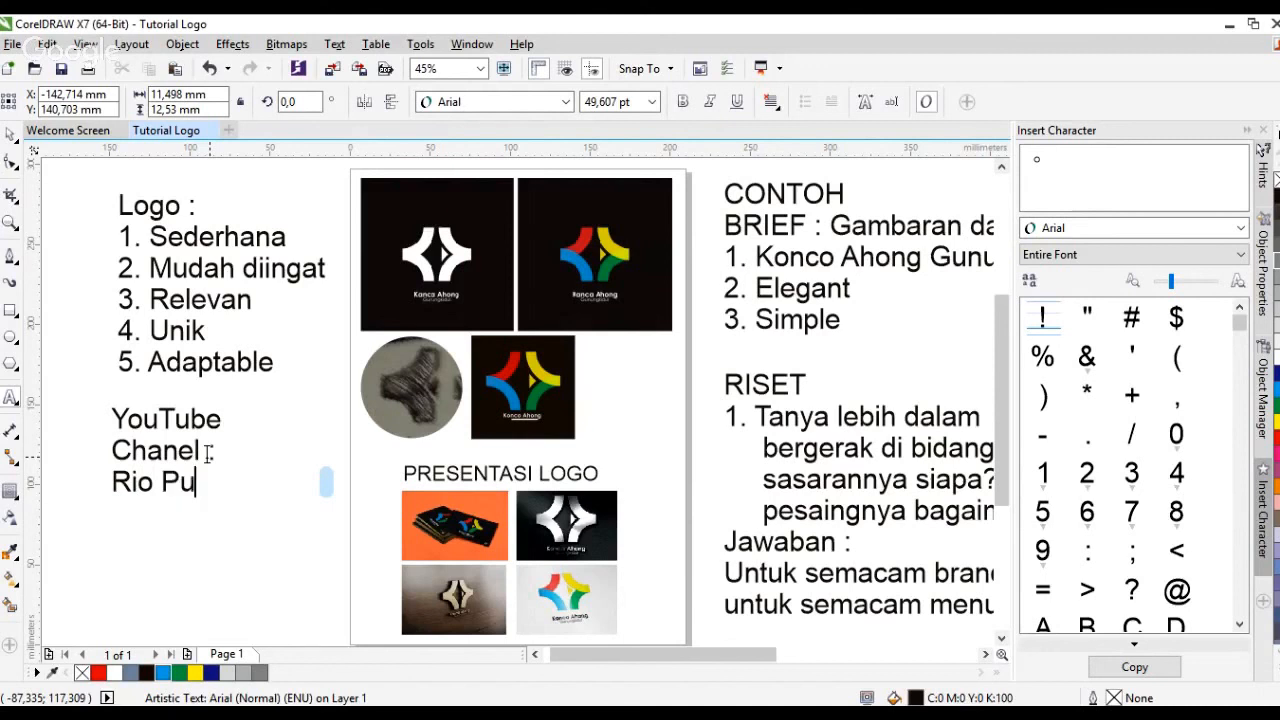
type("rba")
left_click(10, 133)
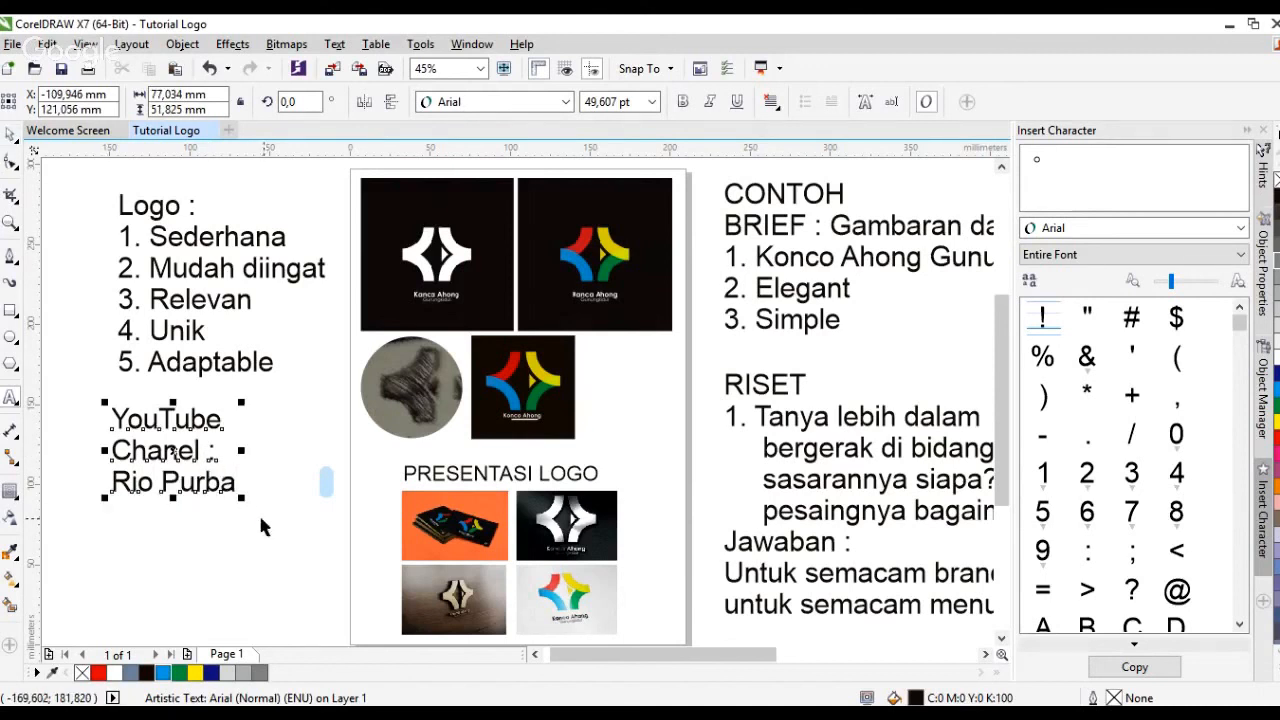
Enlarge the YouTube channel text proportionally to about 129 × 87 mm and deselect it
left_click_drag(241, 497, 323, 589)
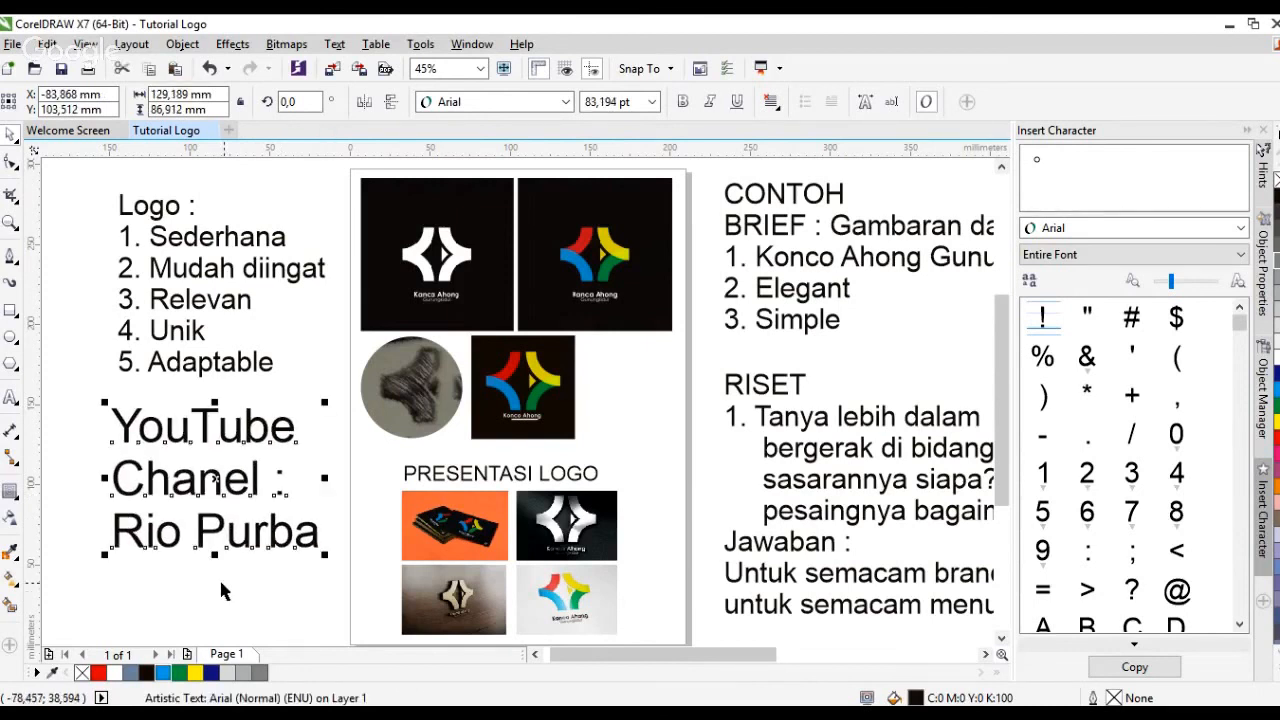
left_click(300, 567)
left_click(312, 543)
double_click(312, 541)
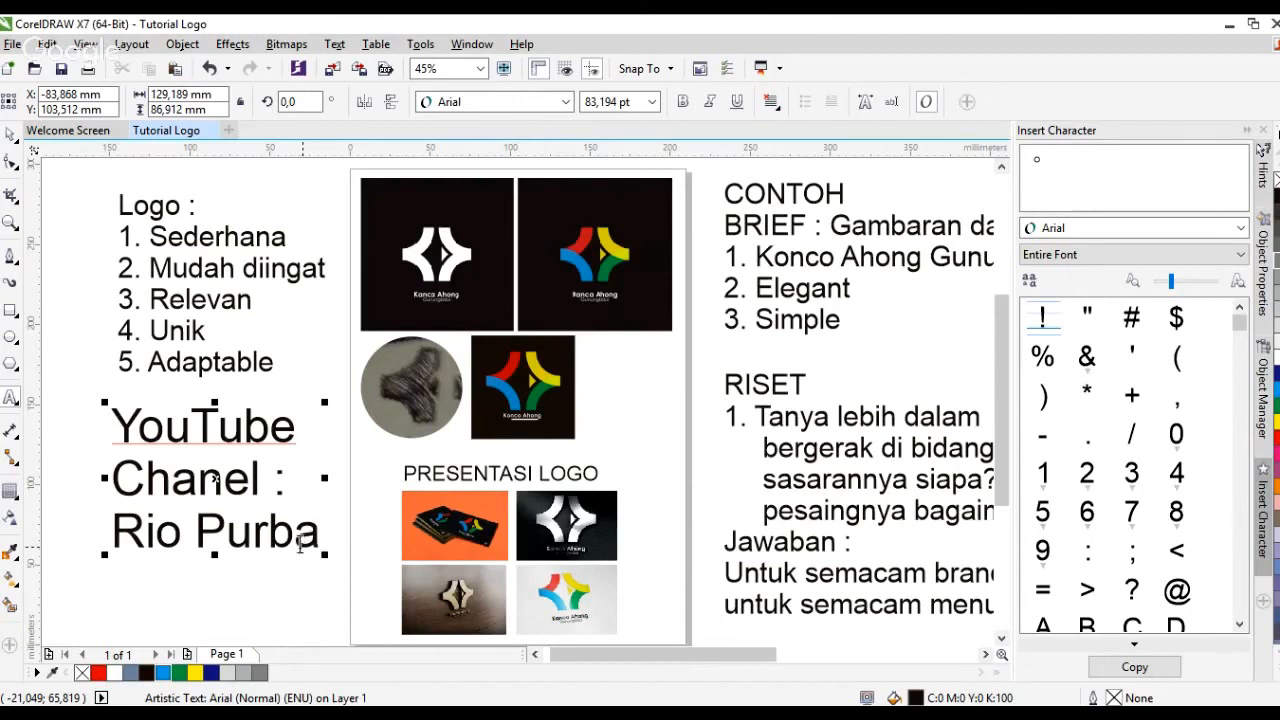
left_click(12, 162)
left_click(205, 170)
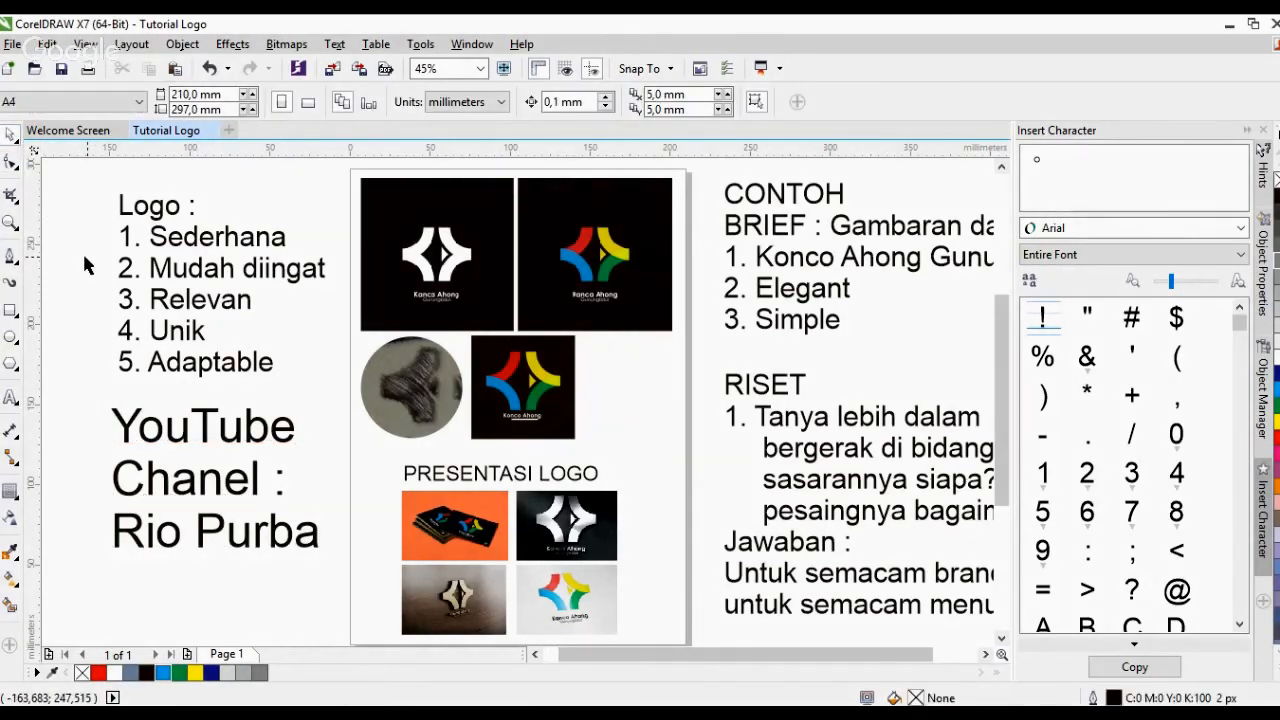
Examine the white and four-colour logo images up close, and review the design process notes beside the page
scroll(85, 265, "down", 2)
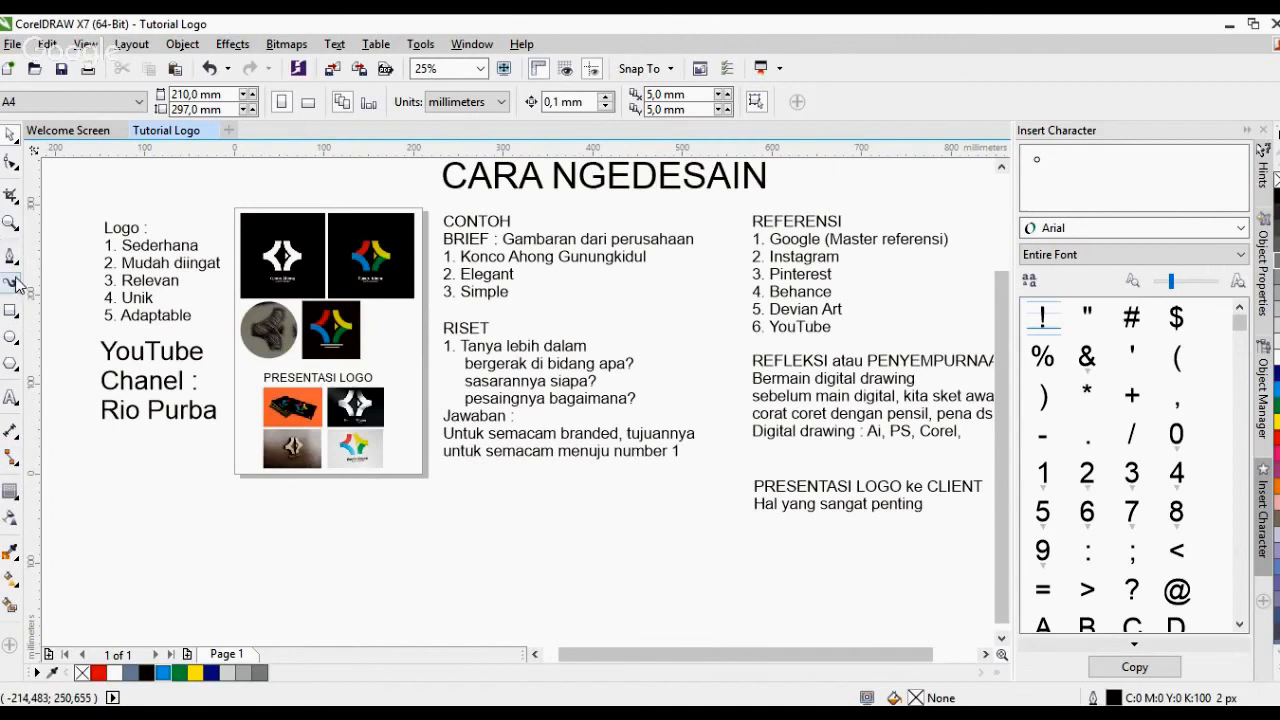
left_click(254, 275)
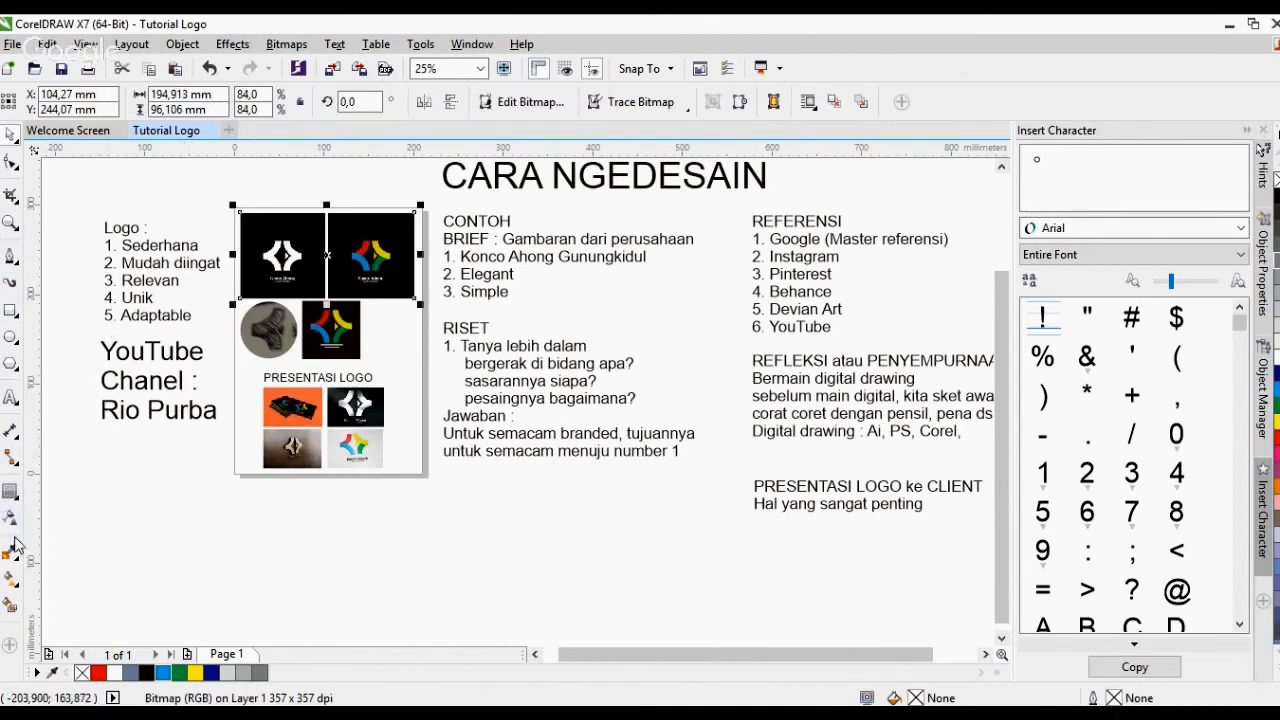
left_click(8, 224)
left_click_drag(234, 210, 417, 299)
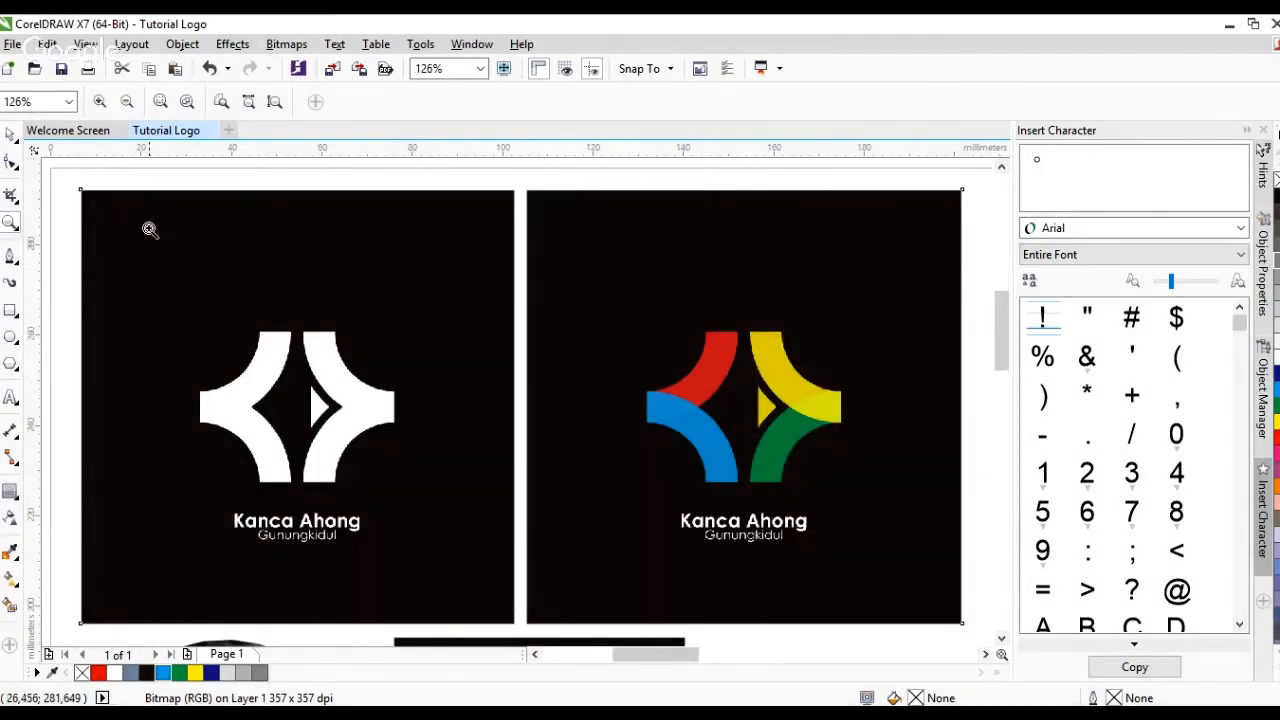
left_click_drag(82, 186, 963, 621)
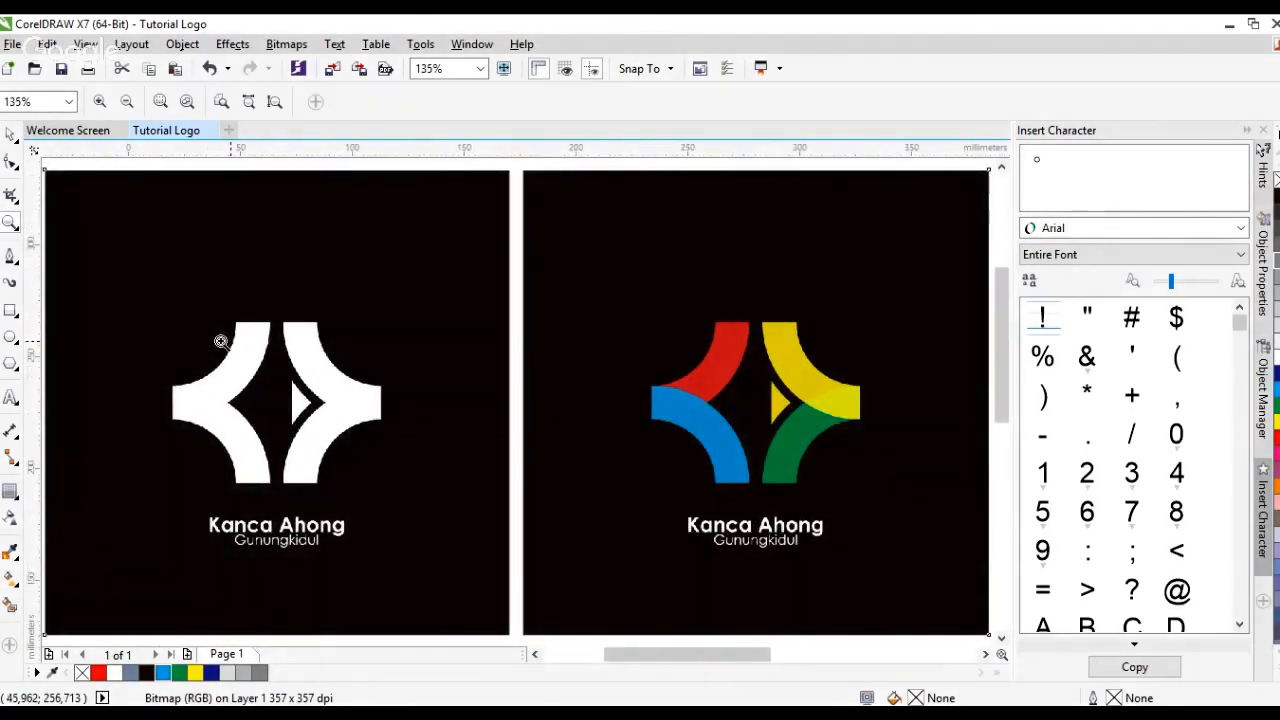
right_click(218, 338)
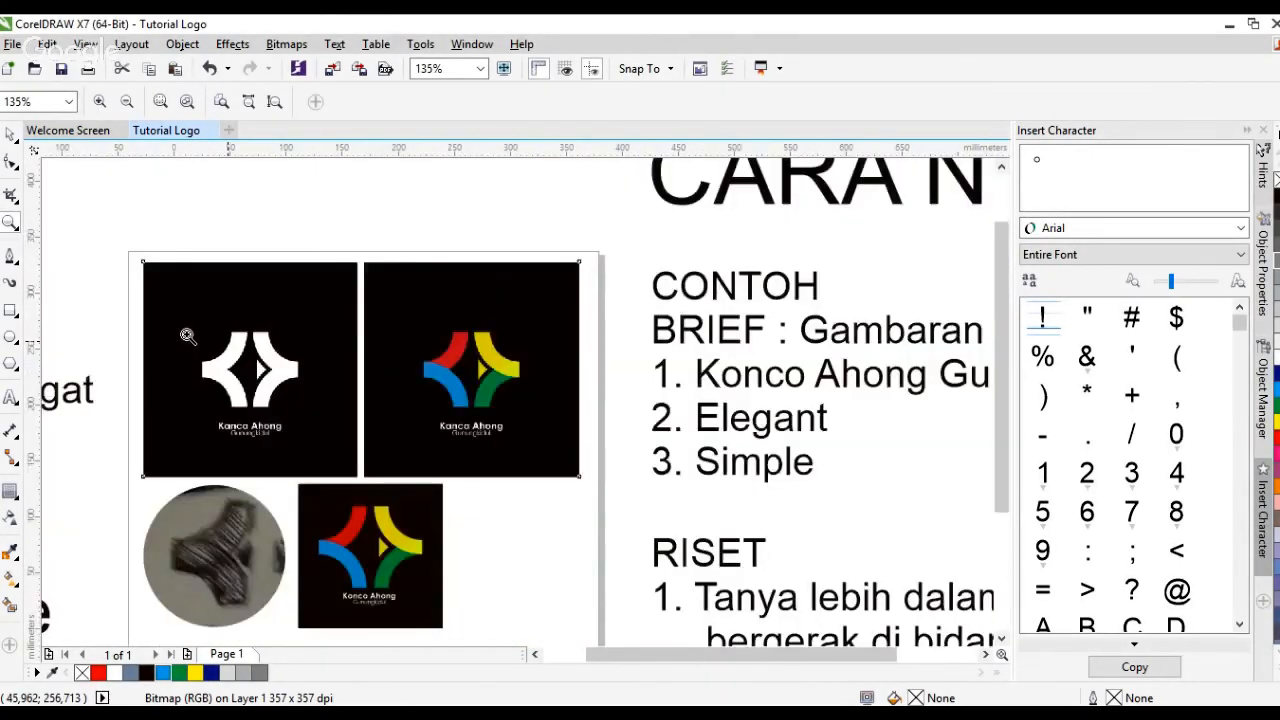
scroll(187, 336, "down", 4)
left_click_drag(679, 512, 302, 311)
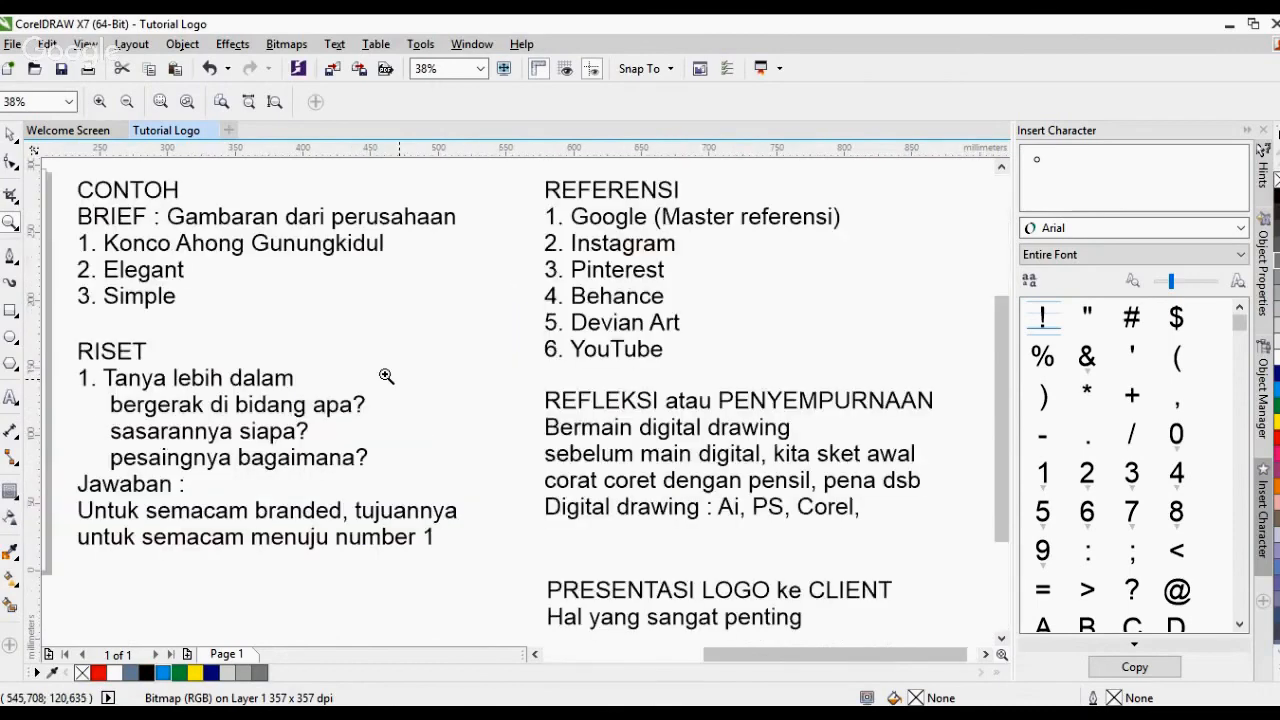
right_click(386, 376)
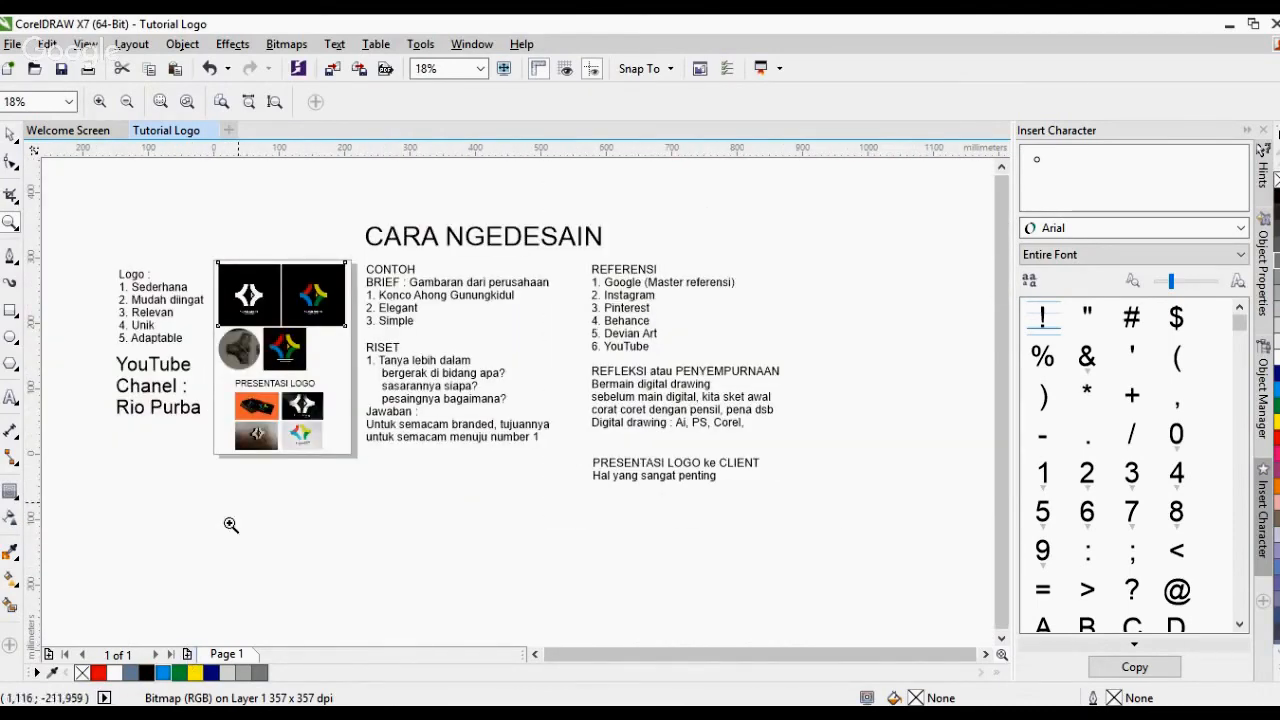
Group the small four-colour logo with its black background square and add a second page to the document
left_click(10, 133)
left_click(272, 355)
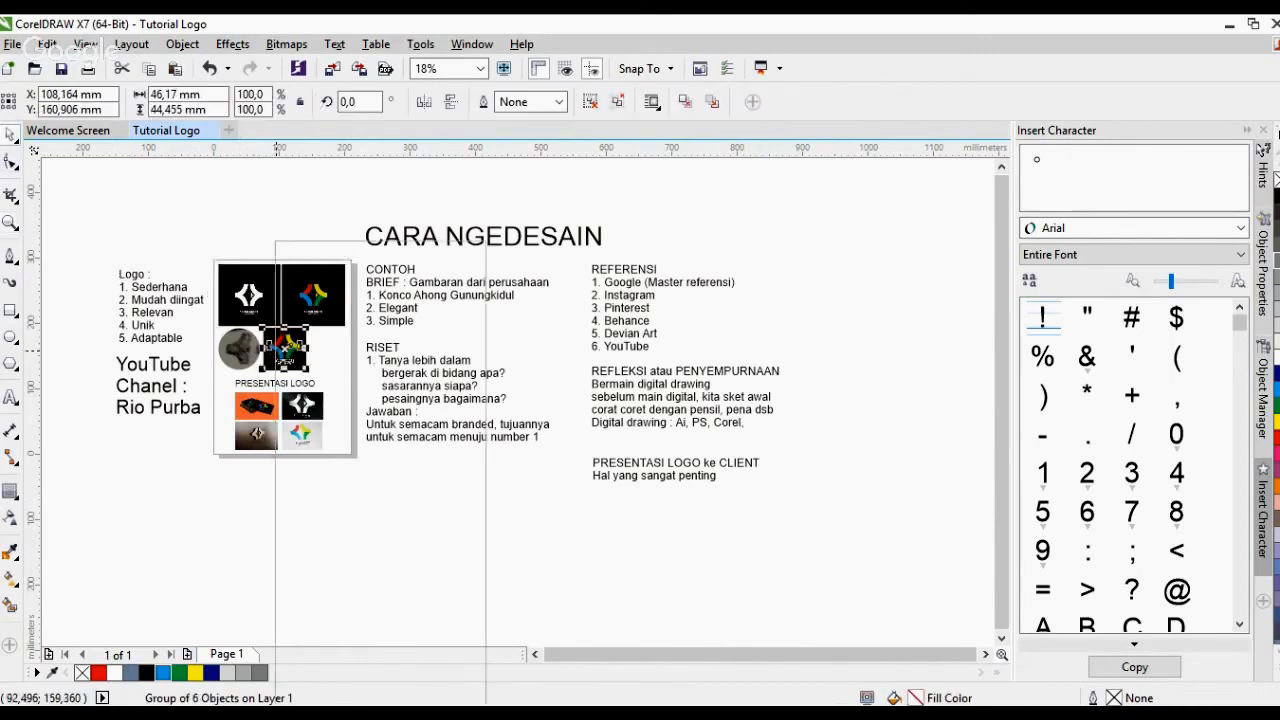
right_click(274, 355)
key("Escape")
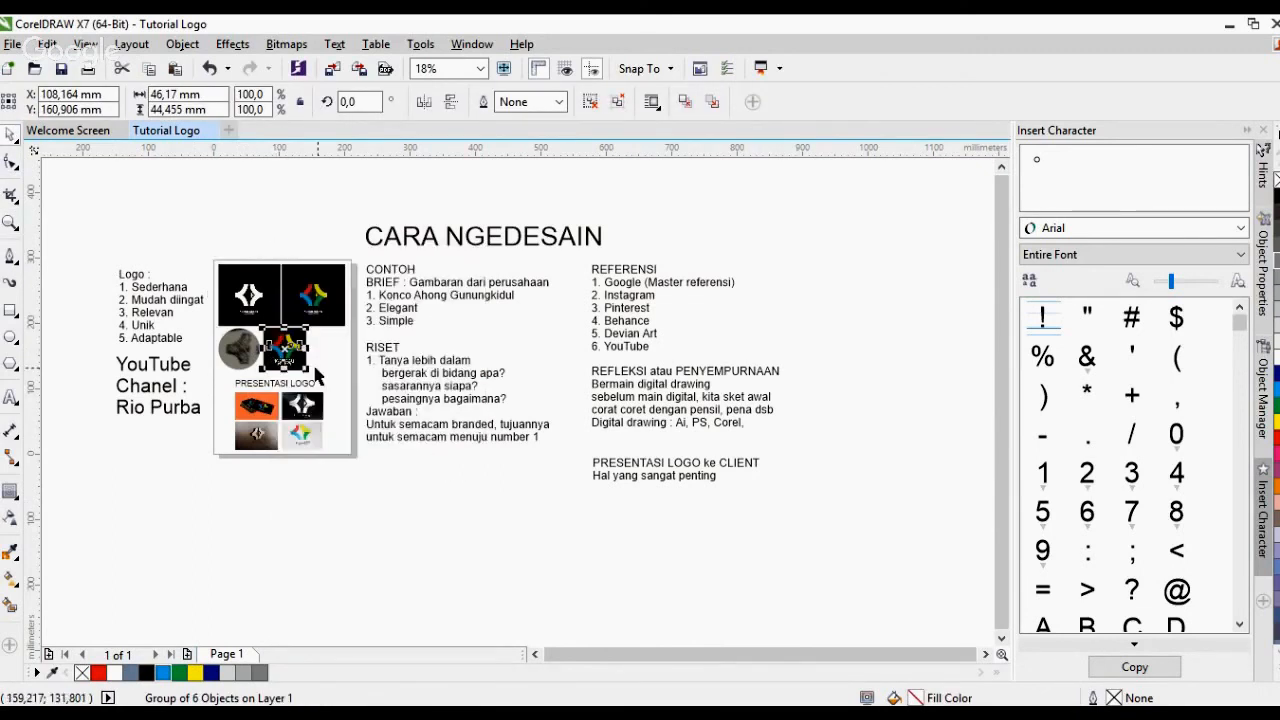
left_click_drag(315, 375, 237, 320)
key("ctrl+g")
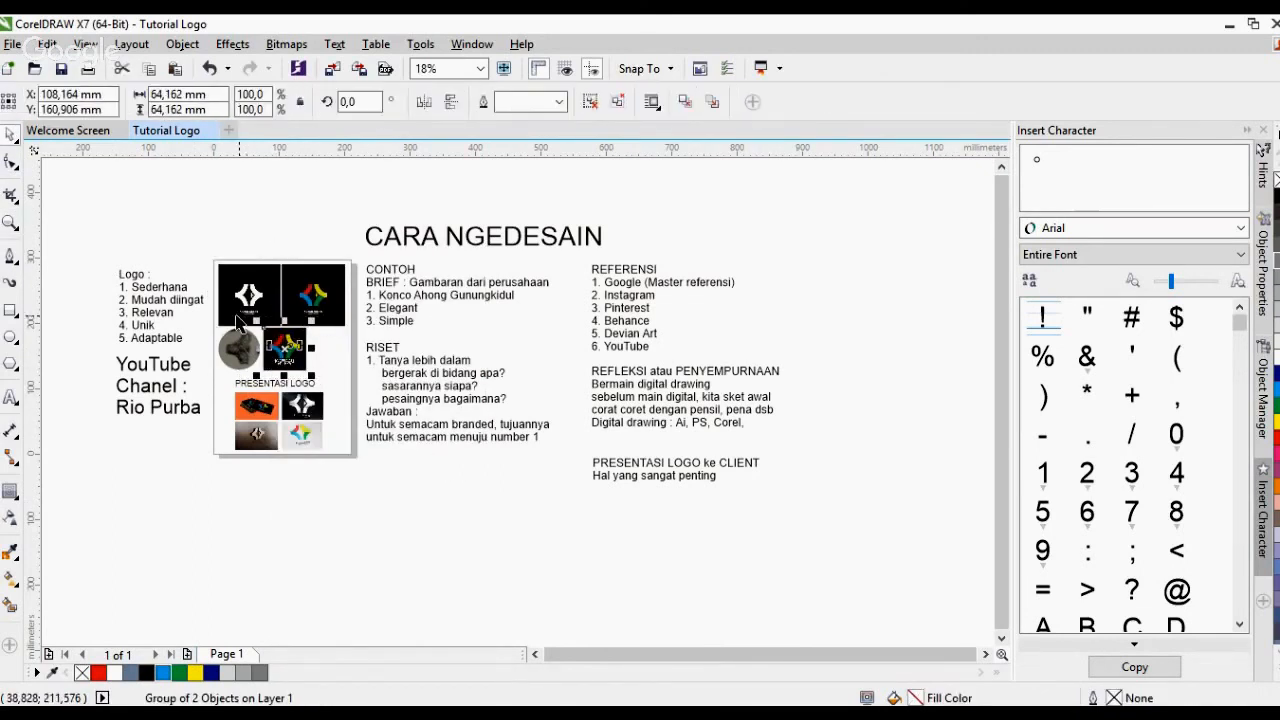
left_click(187, 654)
right_click(236, 446)
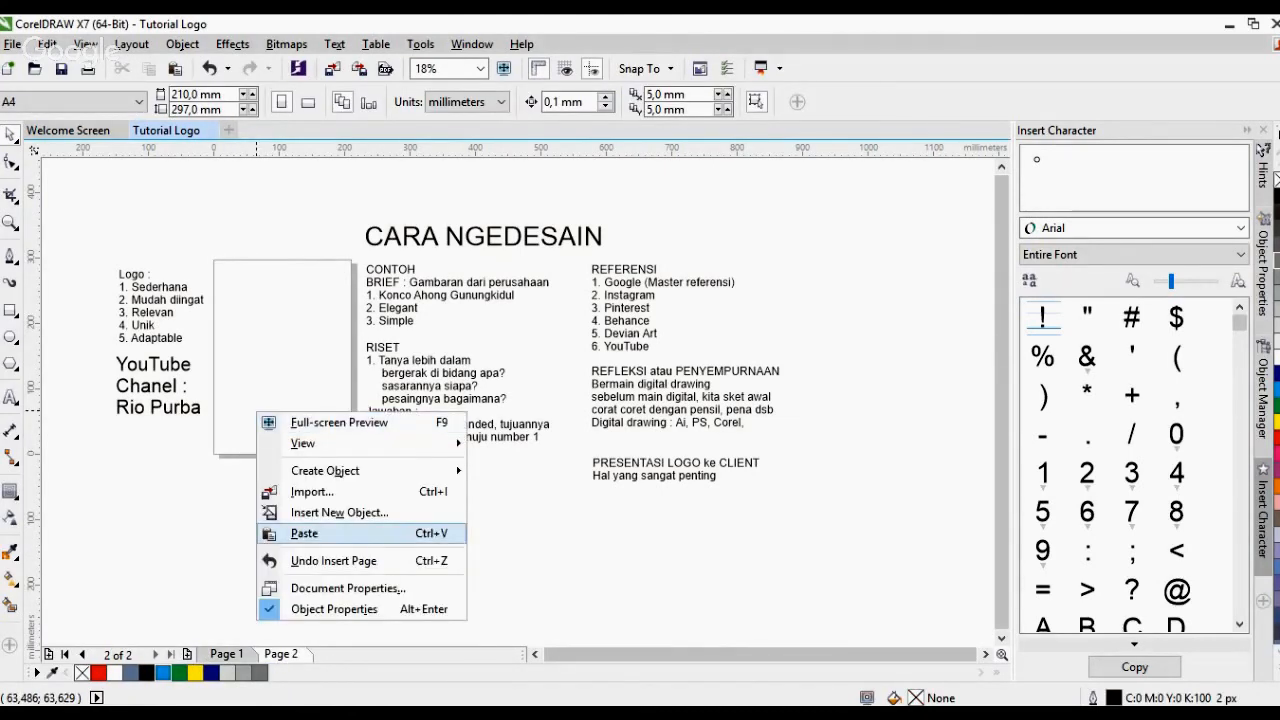
left_click(300, 532)
key("Delete")
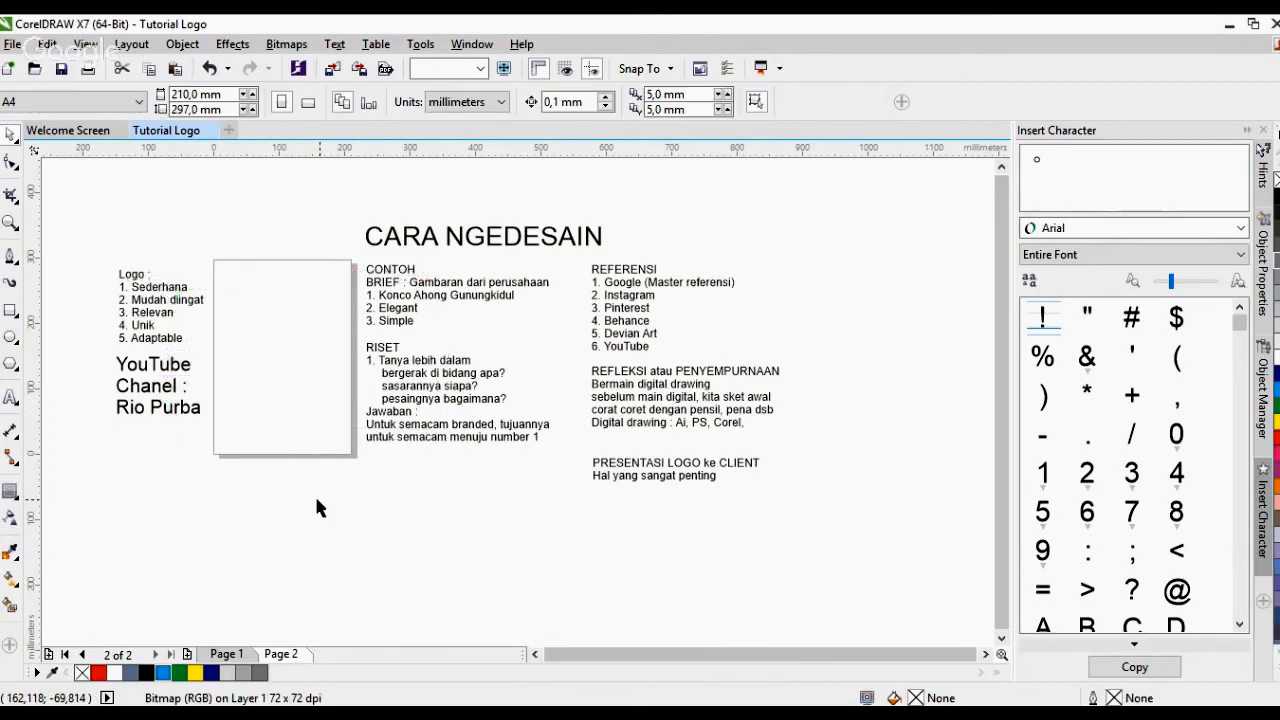
Copy the grouped four-colour logo with its black background from Page 1 and paste it onto Page 2
left_click(240, 652)
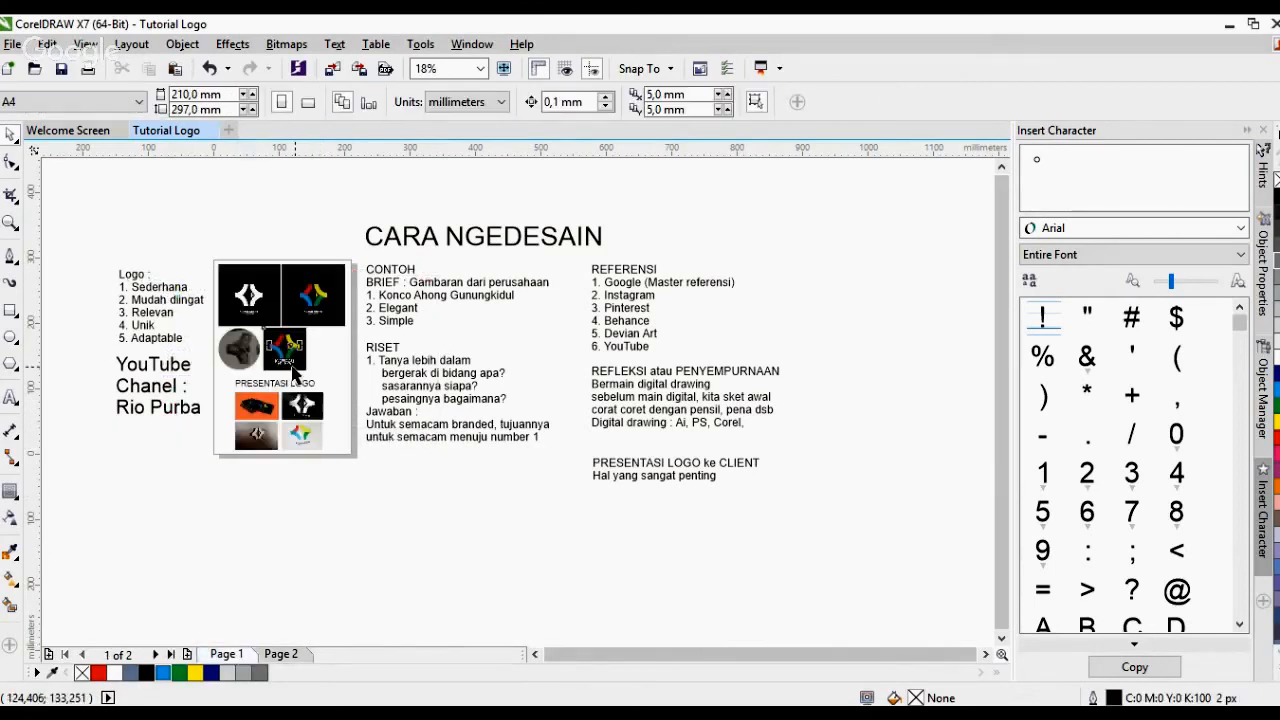
left_click(296, 368)
right_click(296, 368)
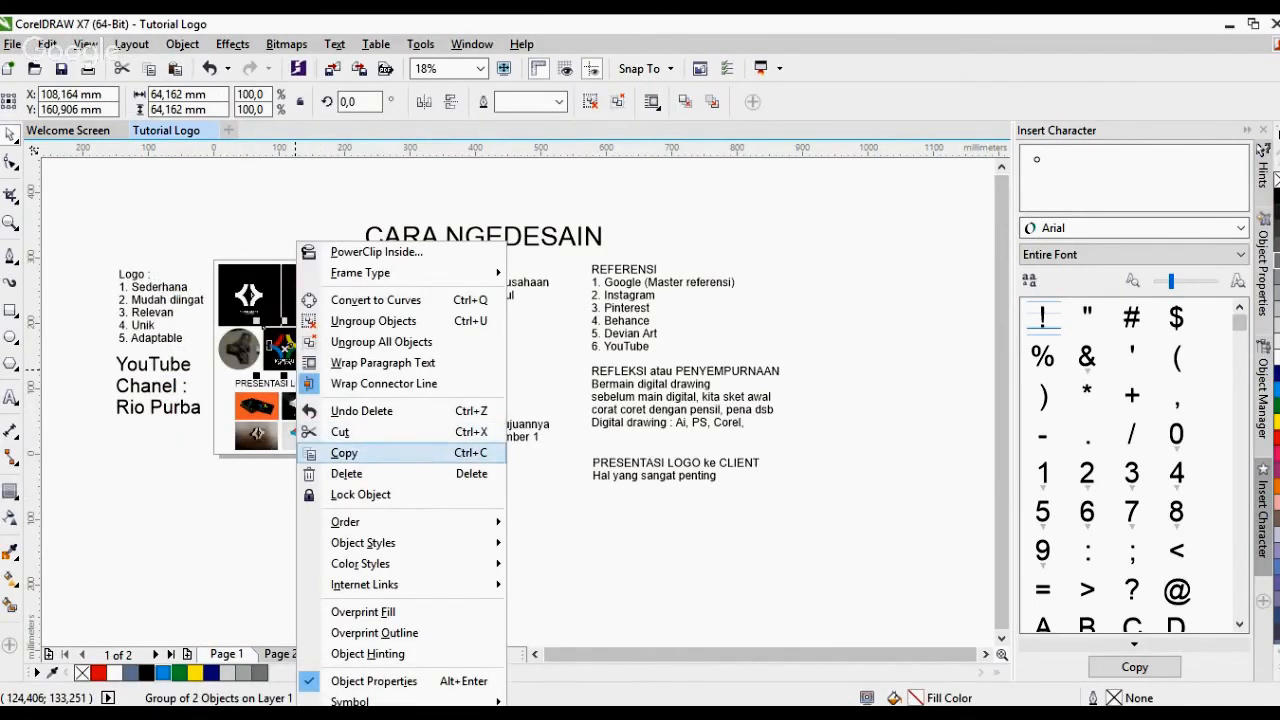
left_click(342, 452)
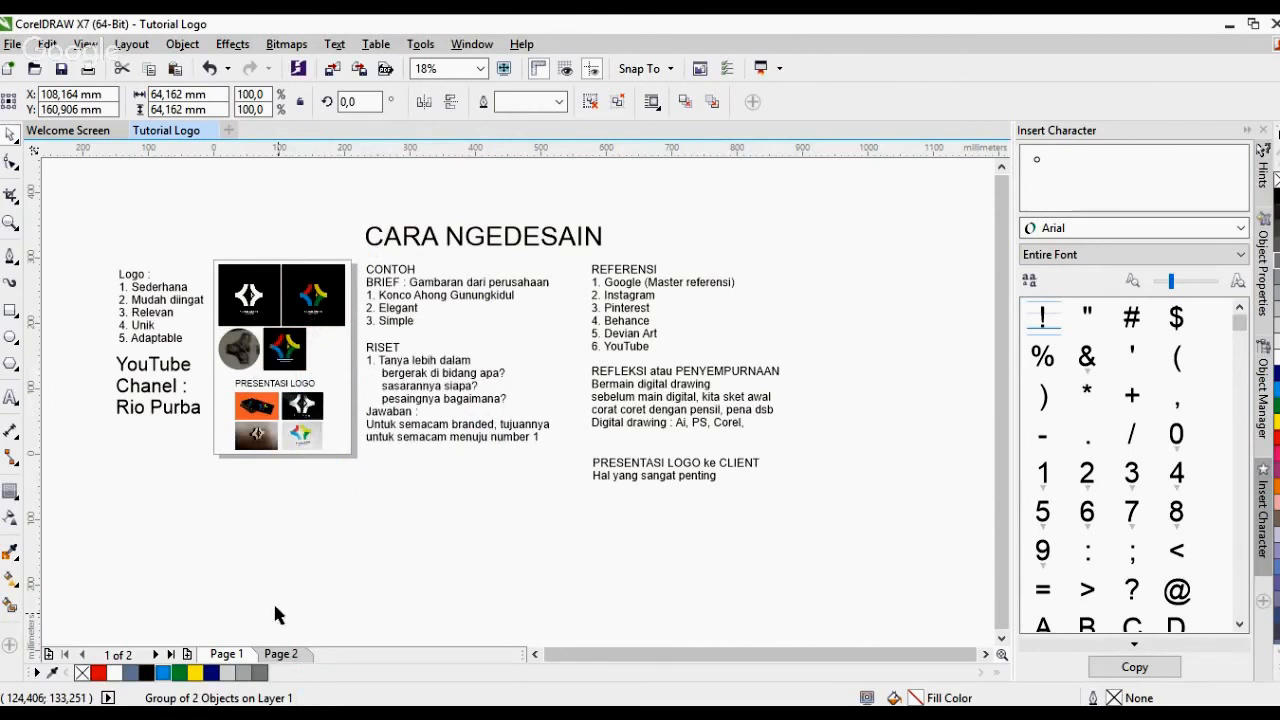
left_click(280, 653)
right_click(293, 347)
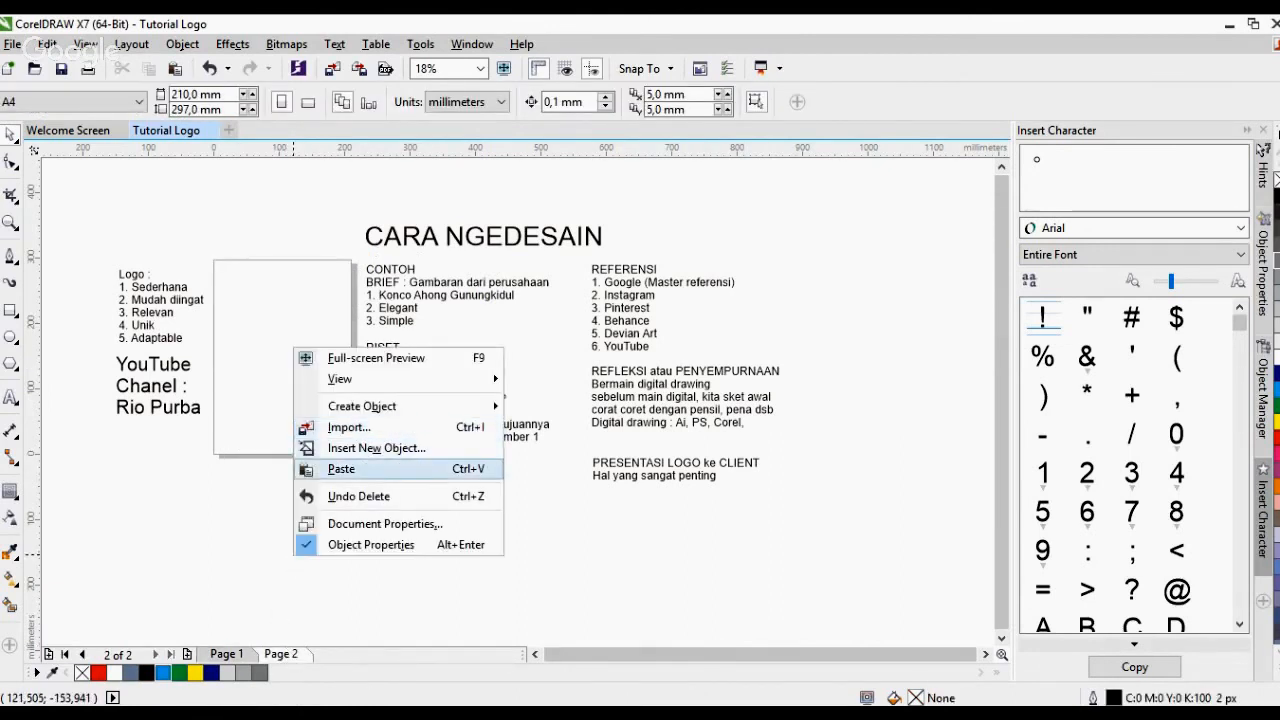
left_click(341, 468)
Enlarge the pasted logo group to about 189 × 189 mm and centre it on Page 2
left_click_drag(306, 390, 389, 468)
key("p")
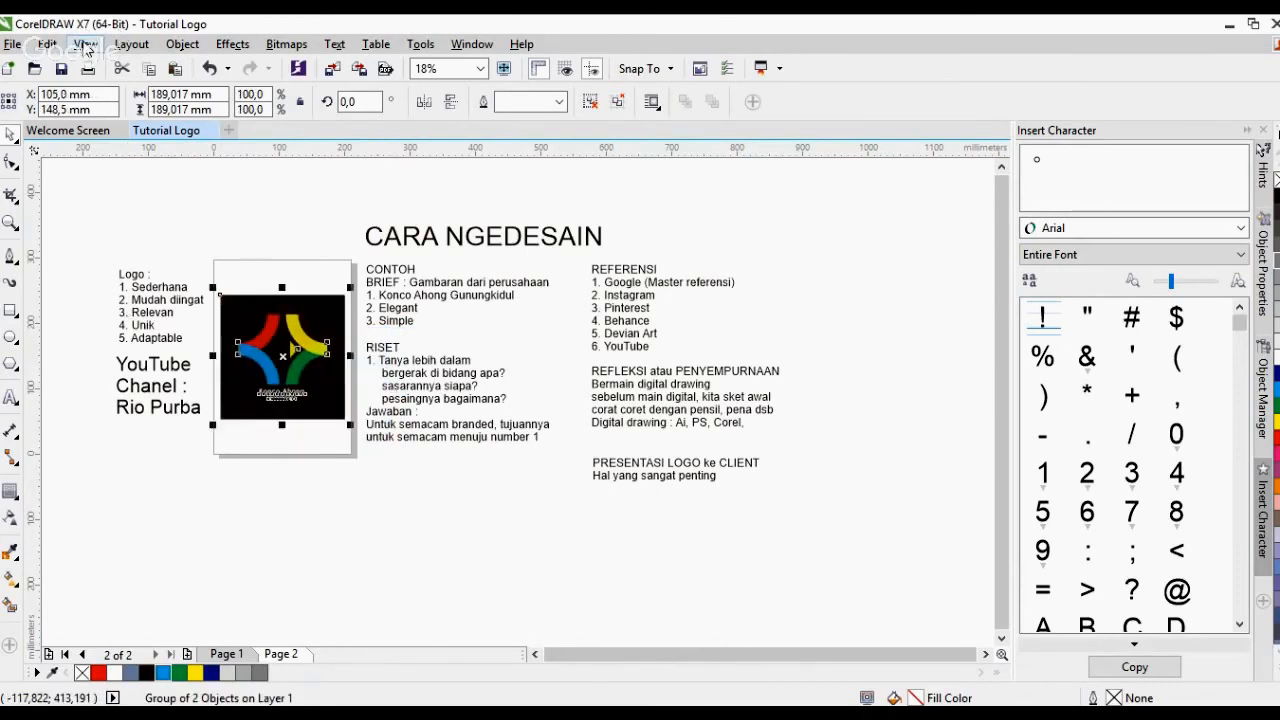
Inspect the enlarged Konco Ahong Gunungkidul logo on Page 2 in full-screen preview, at page view and close up
key("F9")
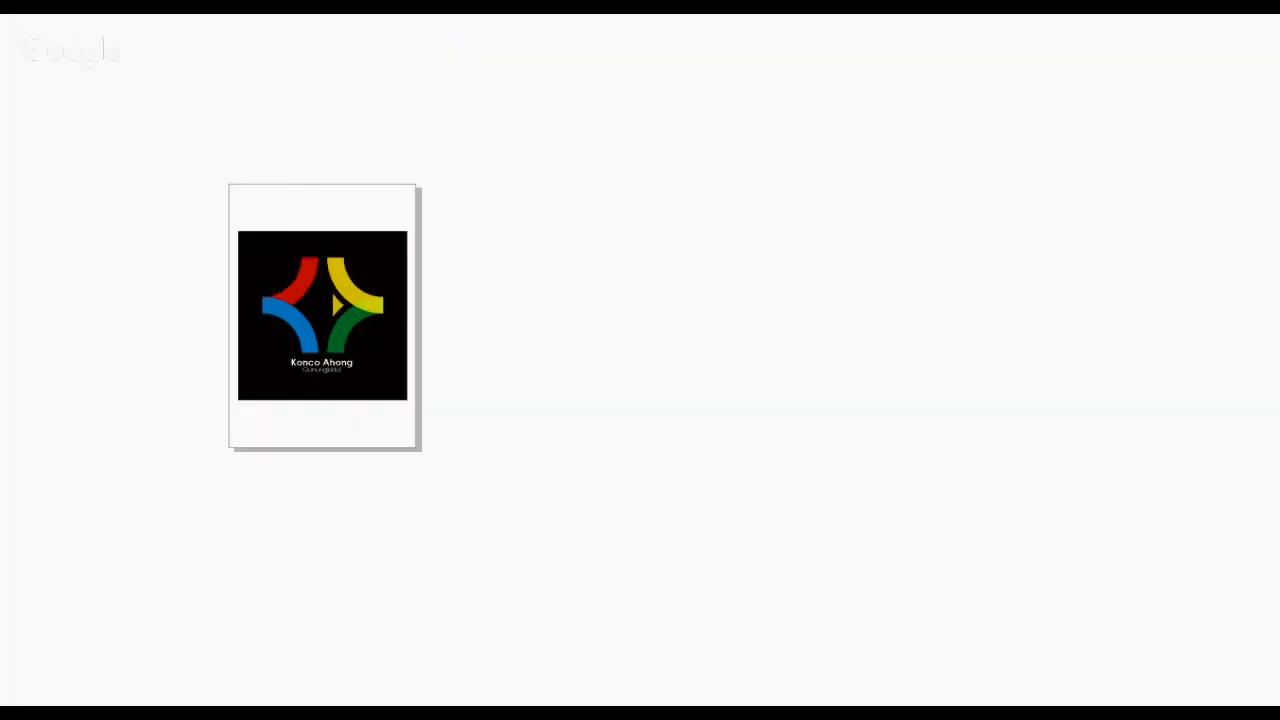
key("Escape")
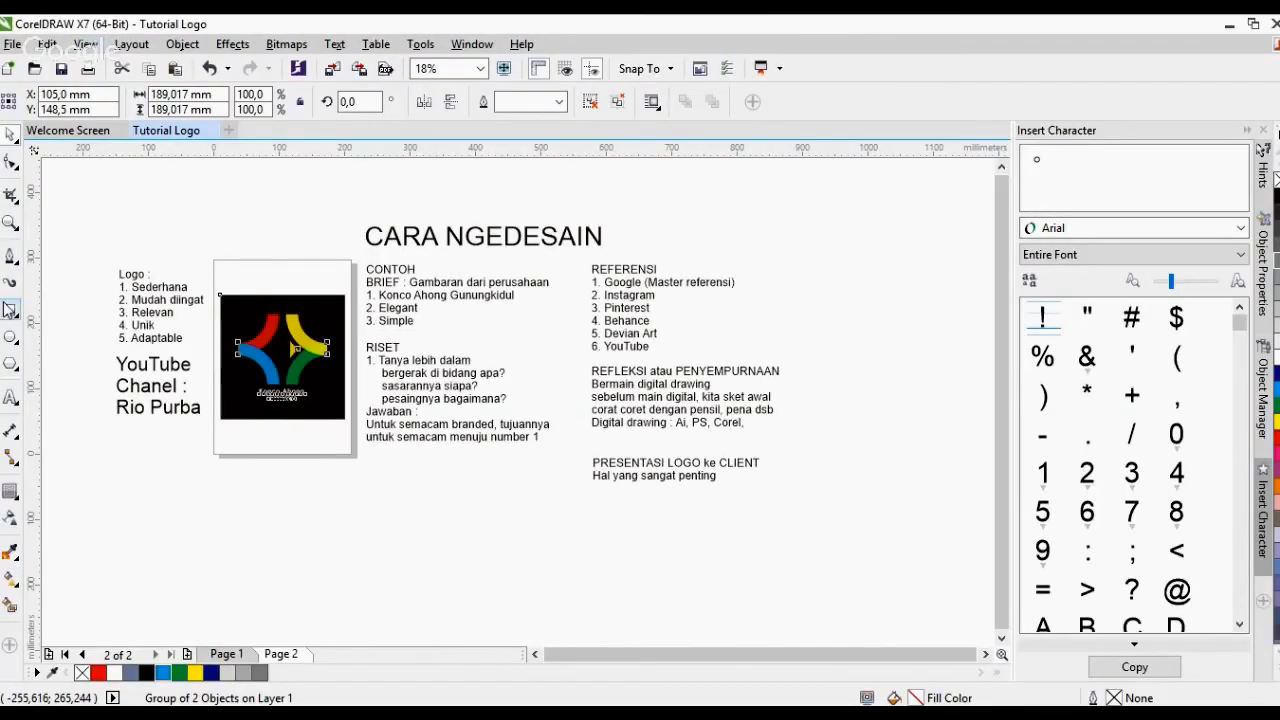
left_click(10, 223)
left_click_drag(219, 293, 346, 420)
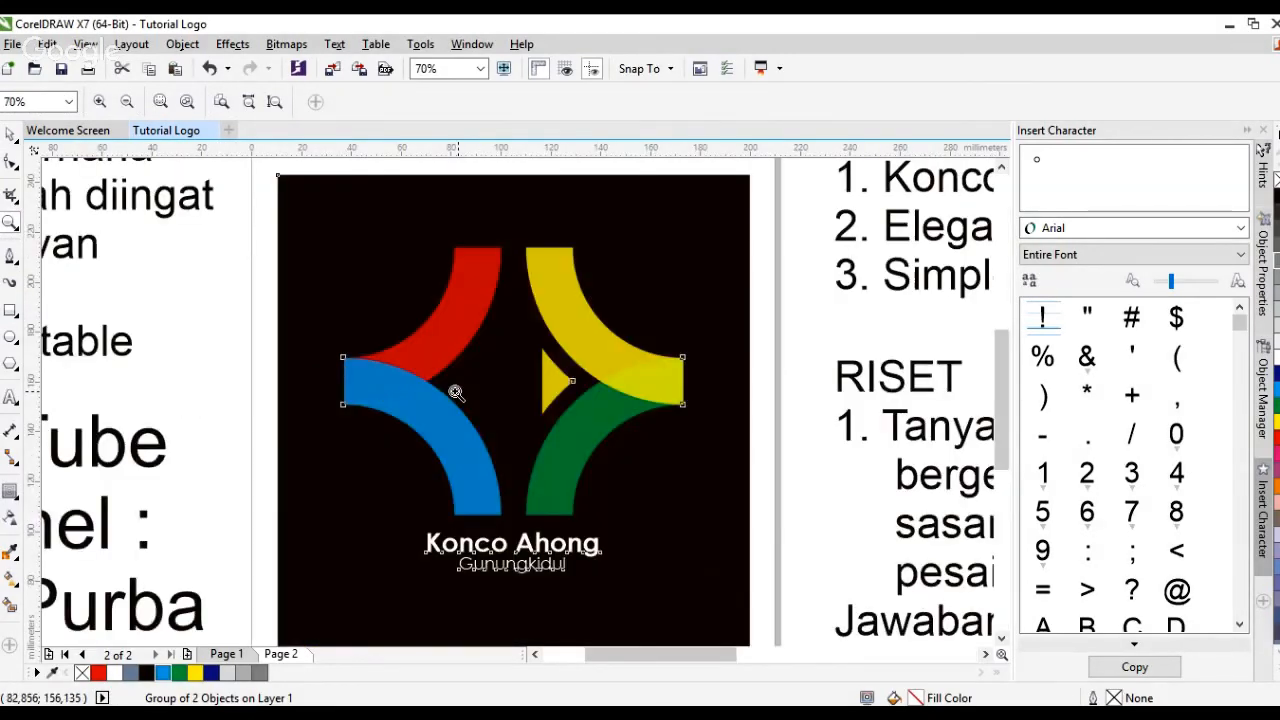
key("F9")
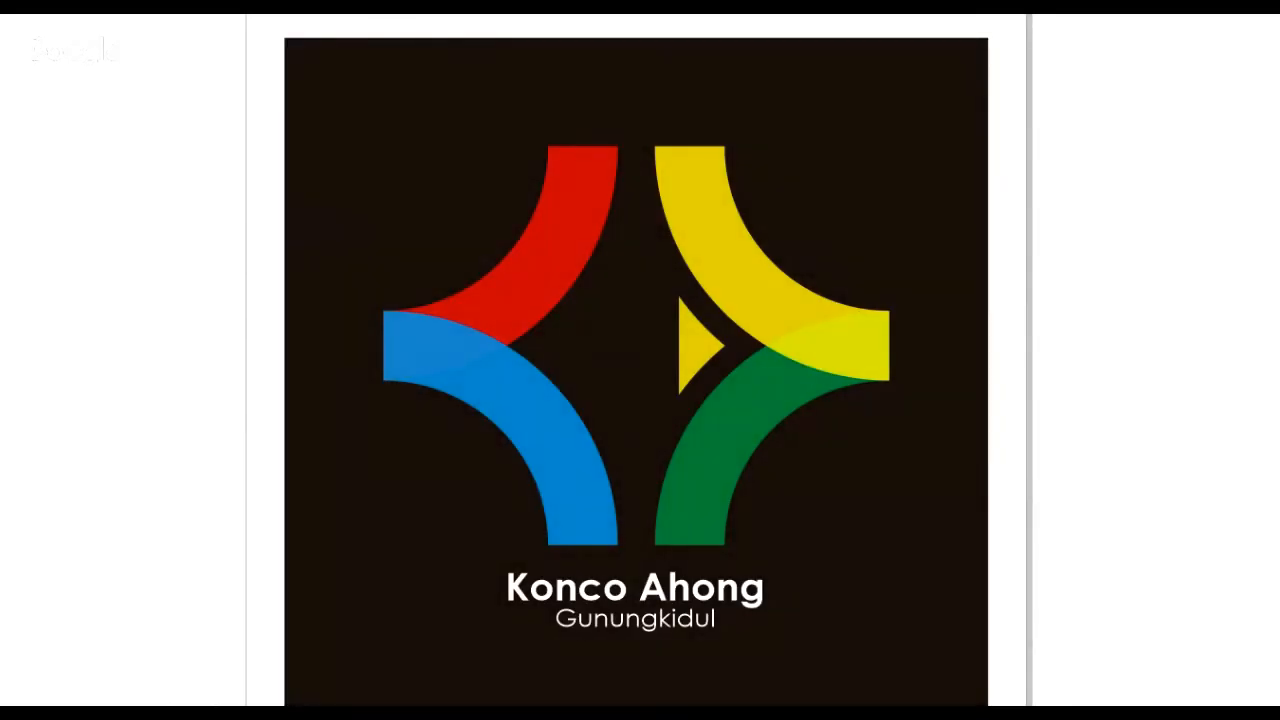